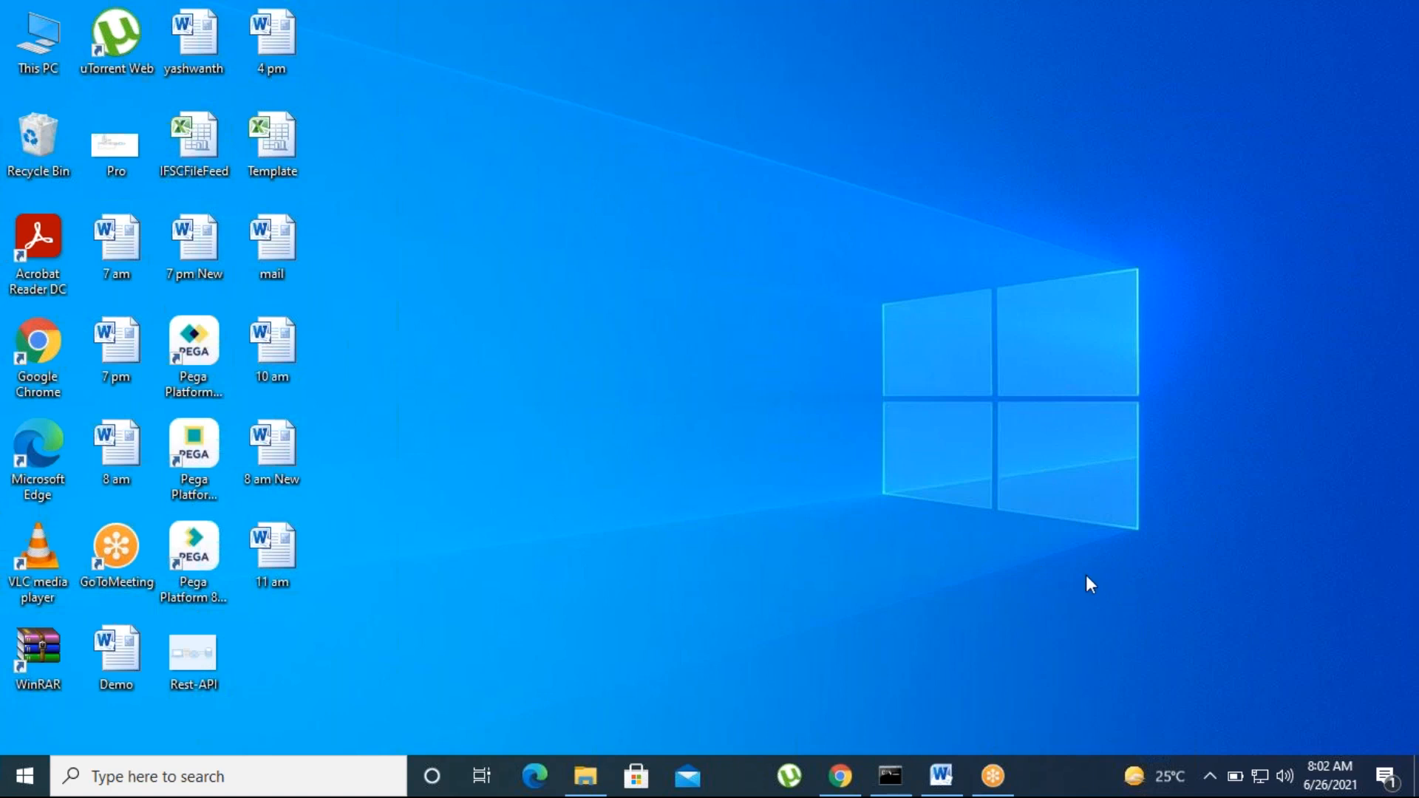
Step: Restore the Word notes and look over the ECS and 'Diff b/w BPM and other appli' lines
{"action": "left_click", "coordinate": [941, 775]}
{"action": "scroll", "coordinate": [542, 599], "scroll_direction": "up", "scroll_amount": 4}
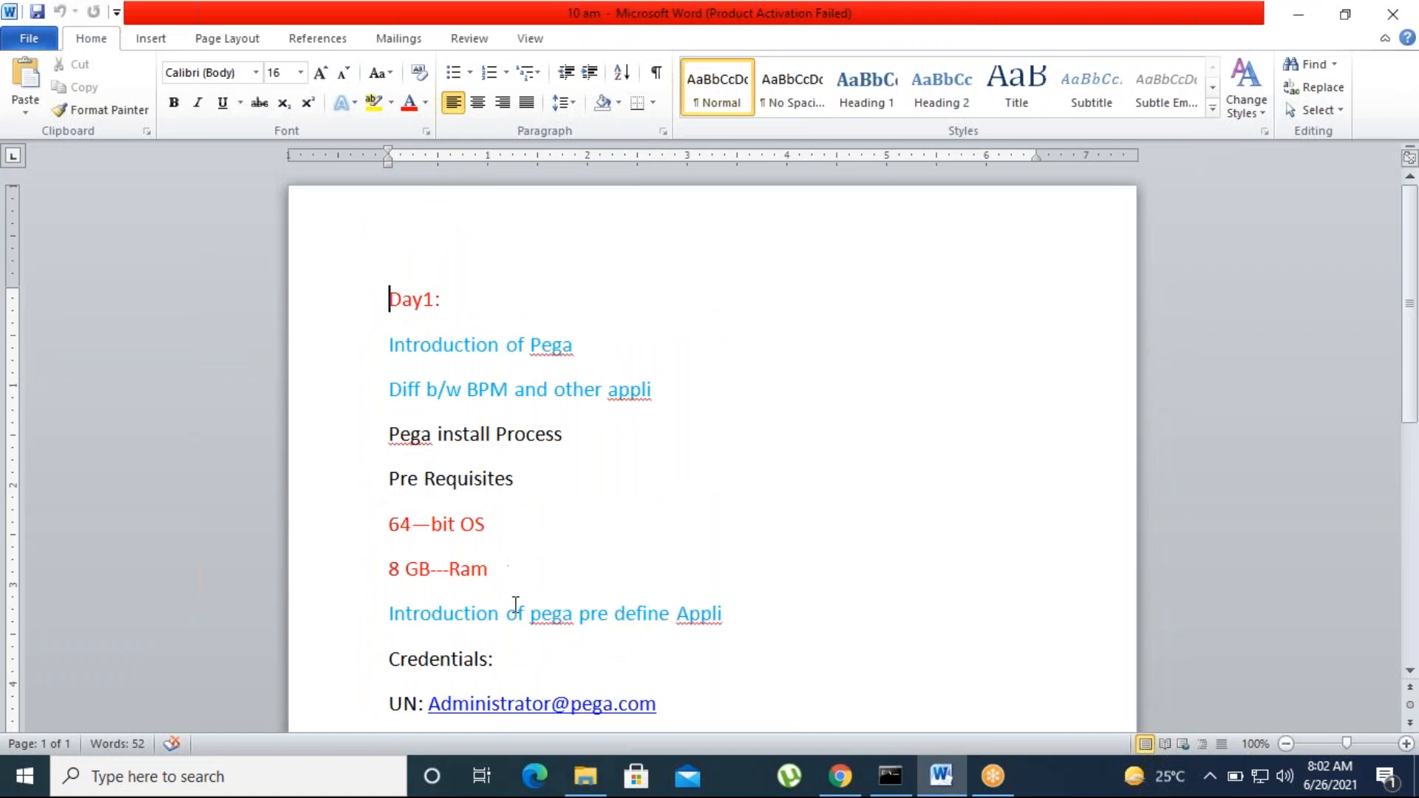
{"action": "scroll", "coordinate": [515, 604], "scroll_direction": "down", "scroll_amount": 4}
{"action": "left_click_drag", "start_coordinate": [429, 468], "coordinate": [389, 470]}
{"action": "left_click", "coordinate": [595, 473]}
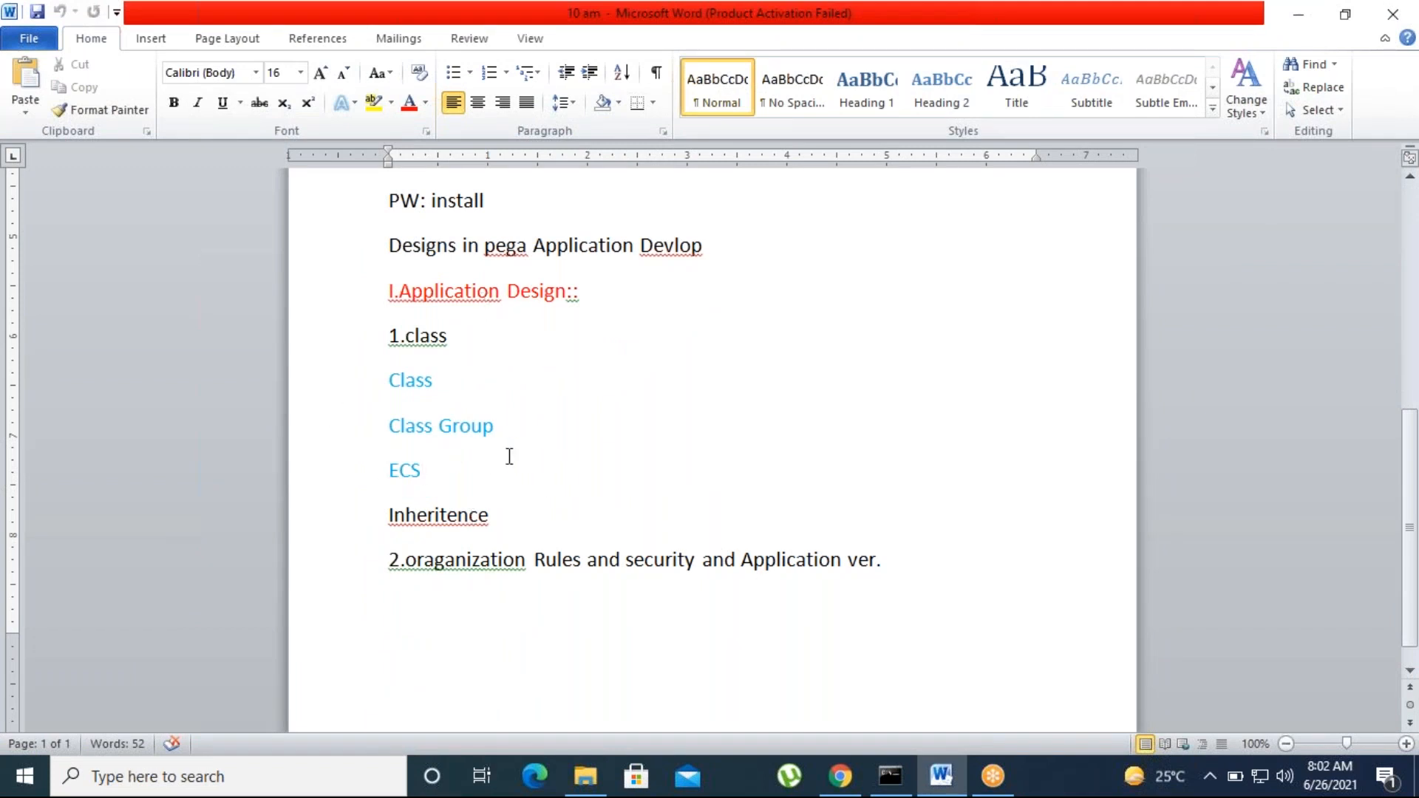
{"action": "scroll", "coordinate": [521, 550], "scroll_direction": "up", "scroll_amount": 5}
{"action": "scroll", "coordinate": [522, 573], "scroll_direction": "up", "scroll_amount": 3}
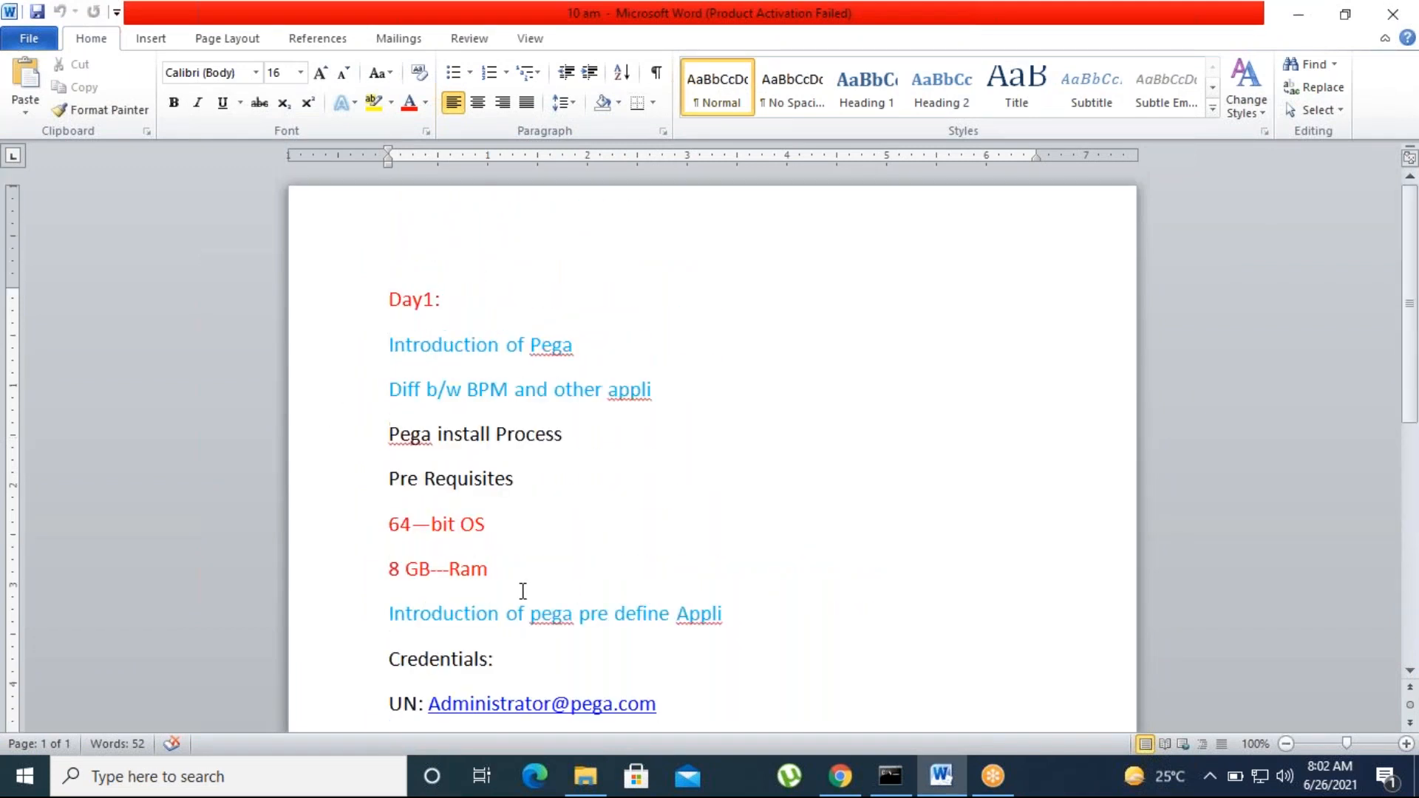
{"action": "triple_click", "coordinate": [676, 397]}
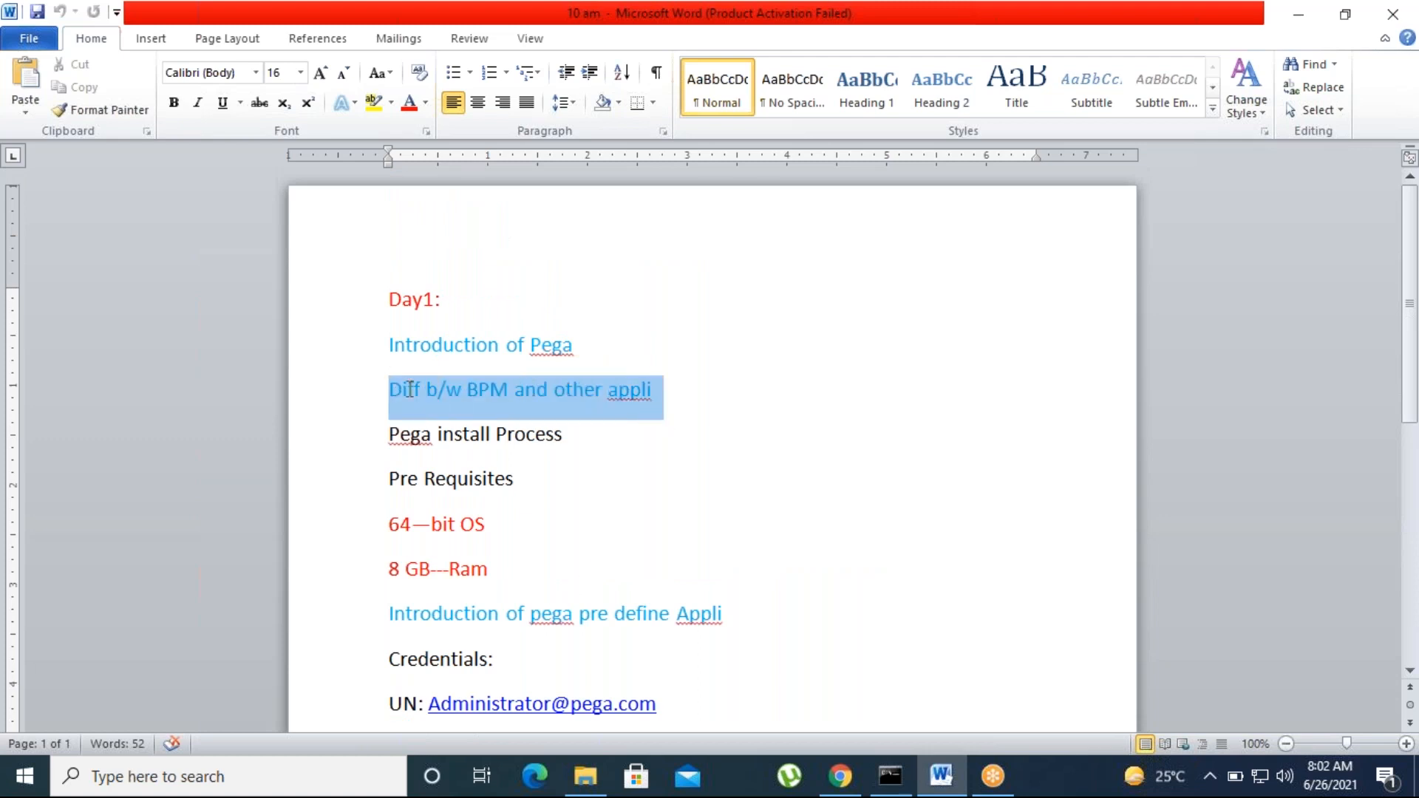
{"action": "left_click", "coordinate": [632, 489]}
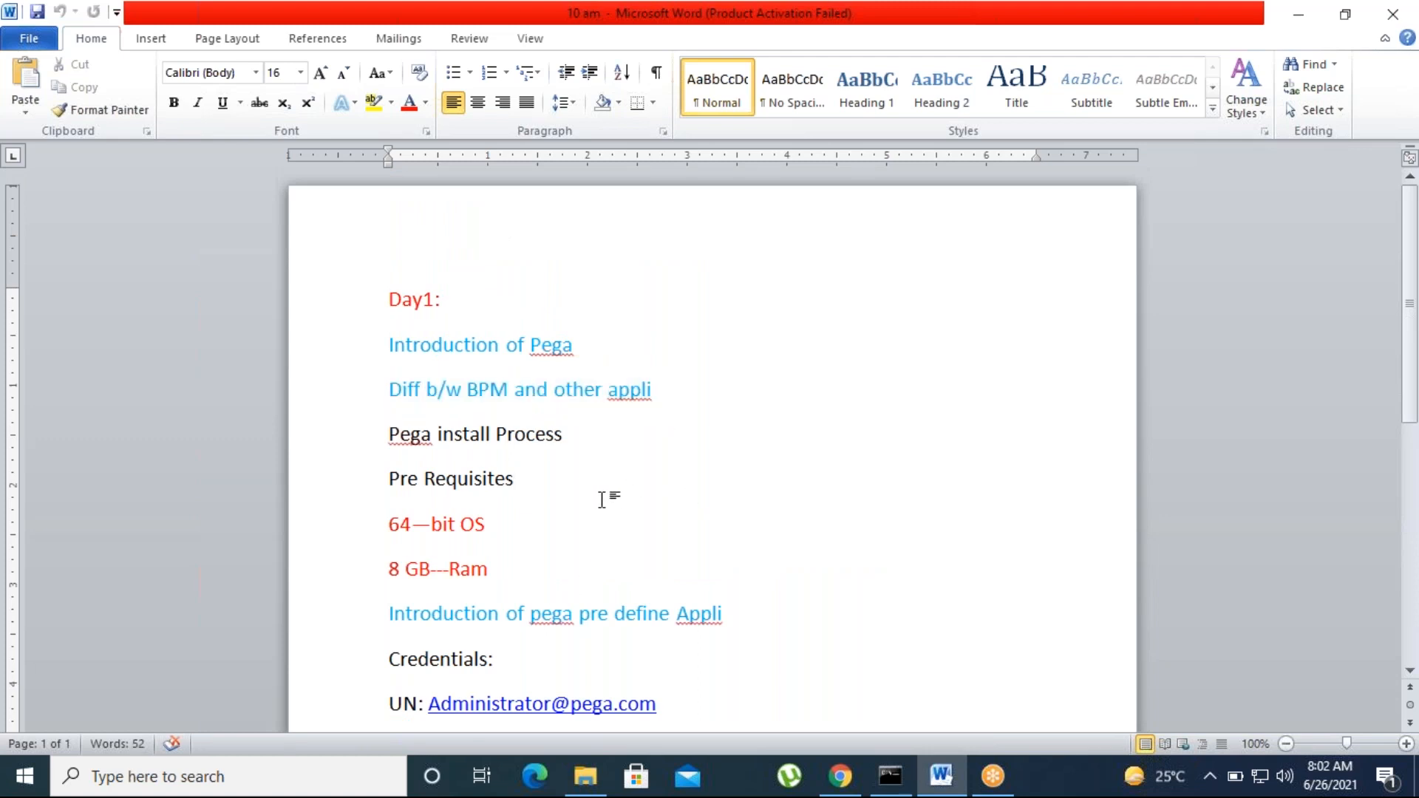
Step: Scroll through the notes again, then minimize Word to reveal the desktop
{"action": "scroll", "coordinate": [574, 581], "scroll_direction": "down", "scroll_amount": 8}
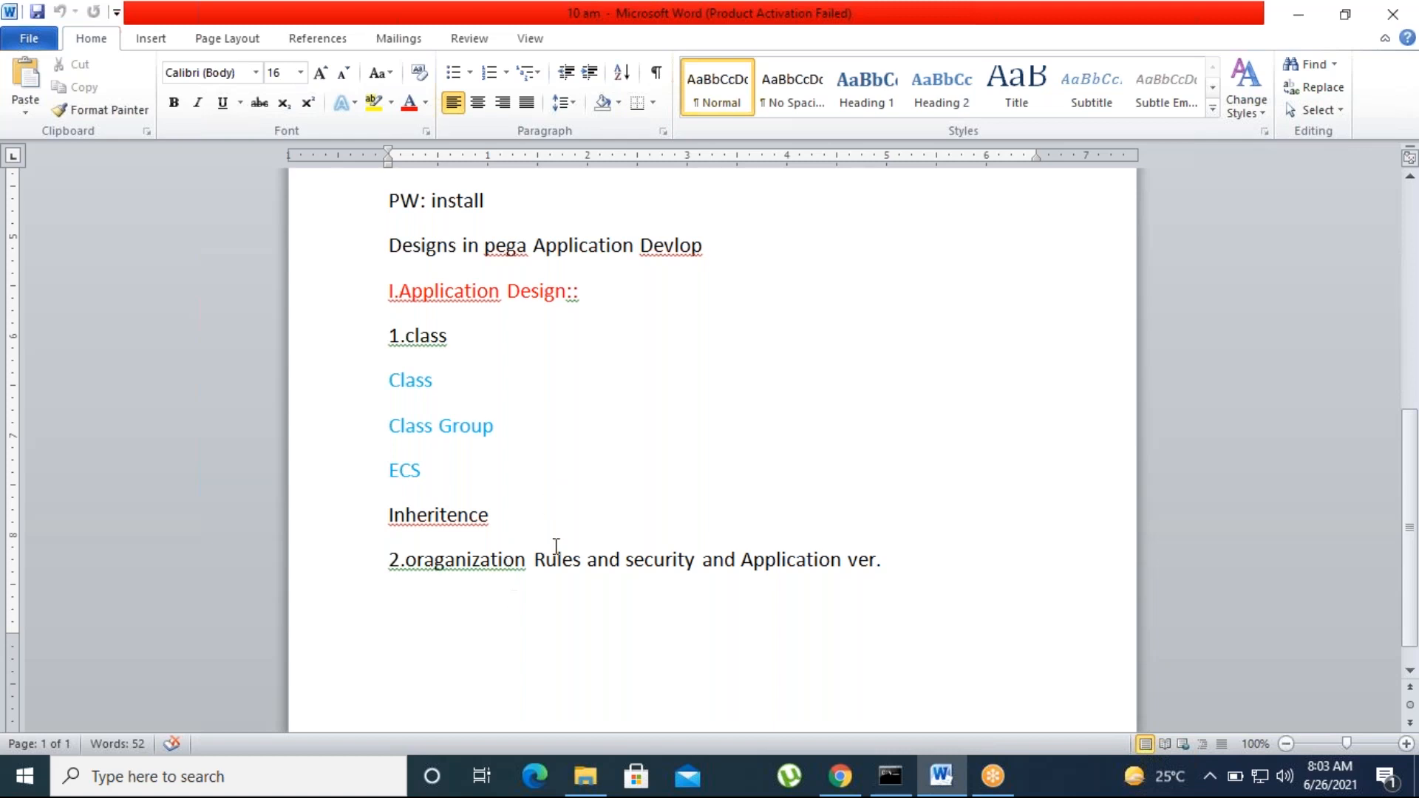
{"action": "scroll", "coordinate": [526, 558], "scroll_direction": "up", "scroll_amount": 6}
{"action": "scroll", "coordinate": [528, 563], "scroll_direction": "up", "scroll_amount": 1}
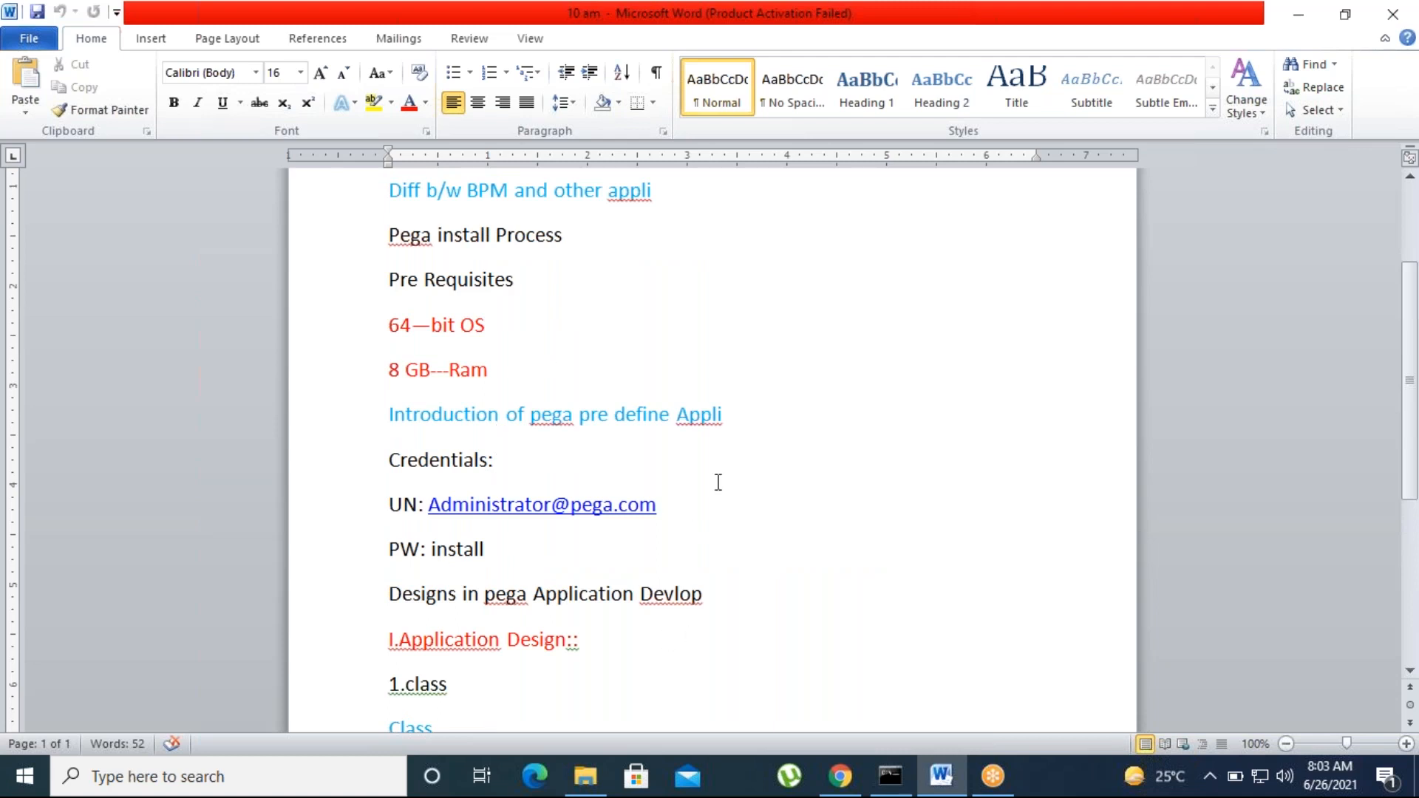
{"action": "left_click", "coordinate": [1173, 36]}
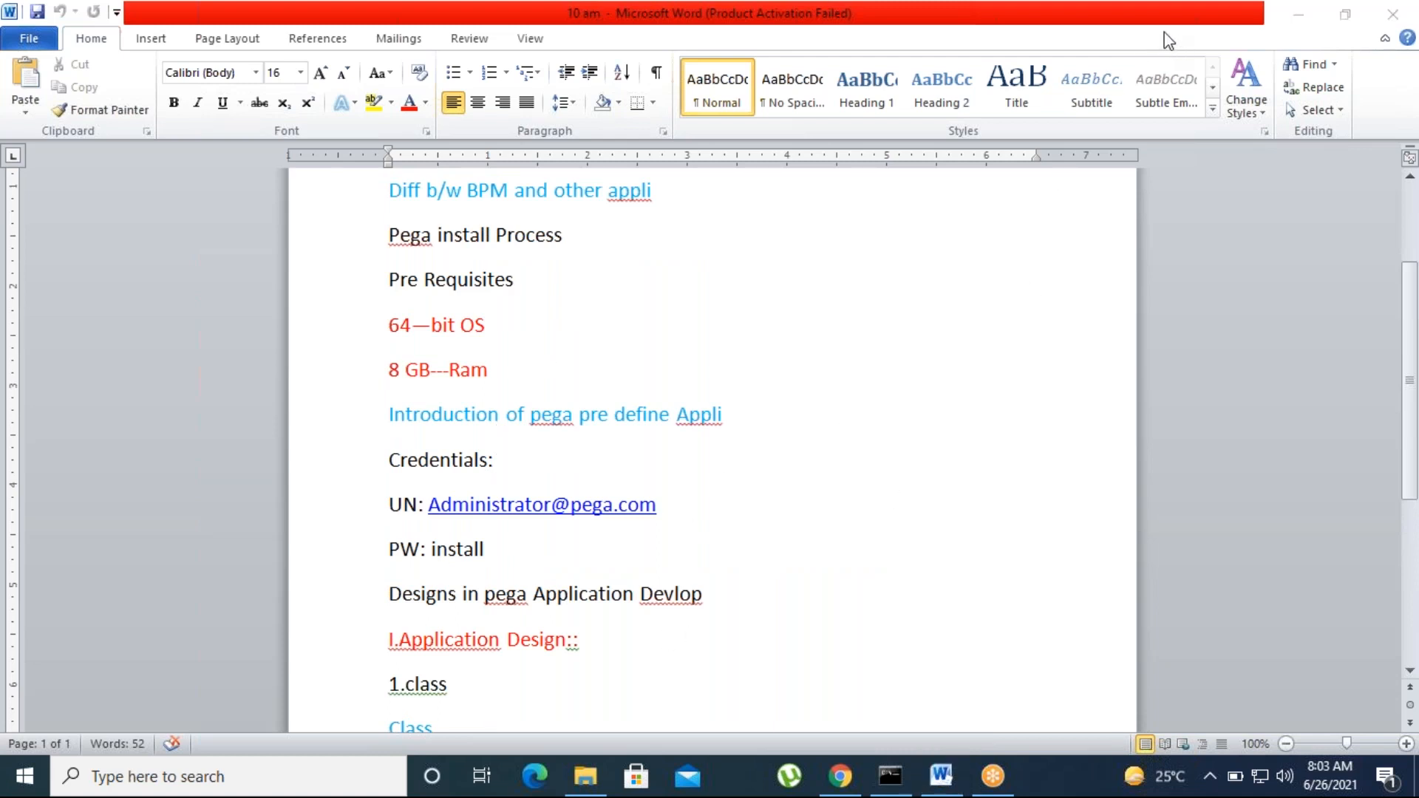
{"action": "left_click", "coordinate": [727, 552]}
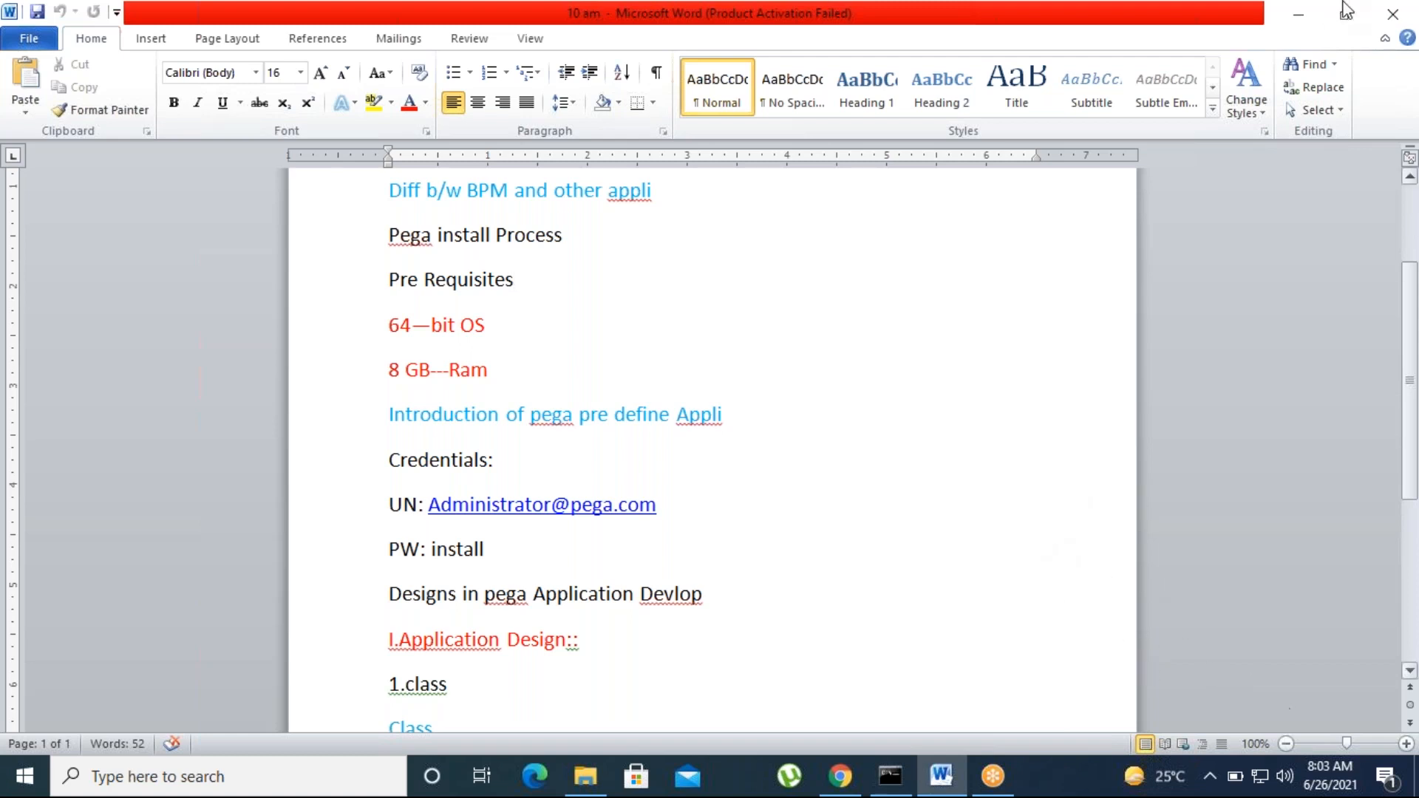
{"action": "left_click", "coordinate": [1303, 18]}
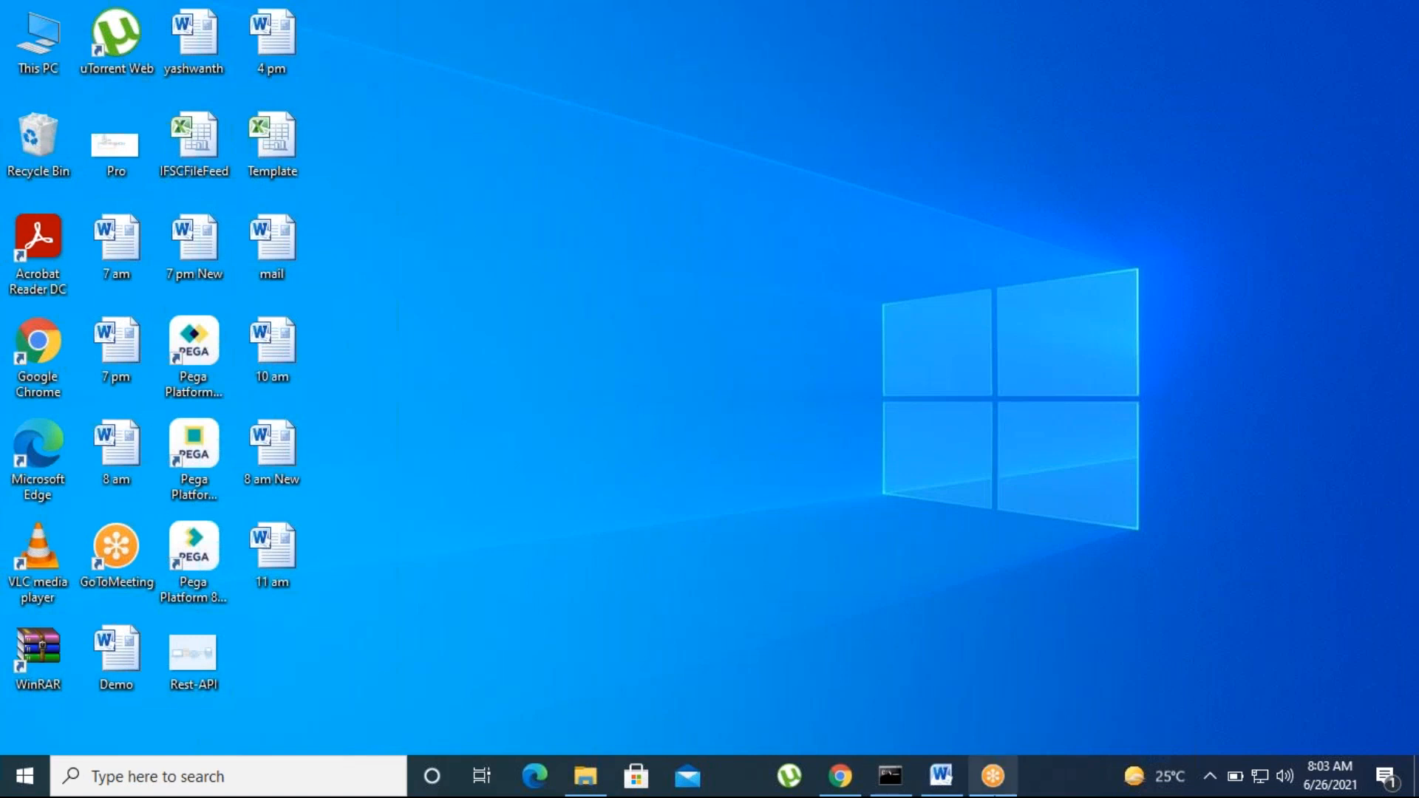
Step: Bring Word back, highlight the Class, Class Group and ECS lines, then switch to Chrome
{"action": "left_click", "coordinate": [940, 775]}
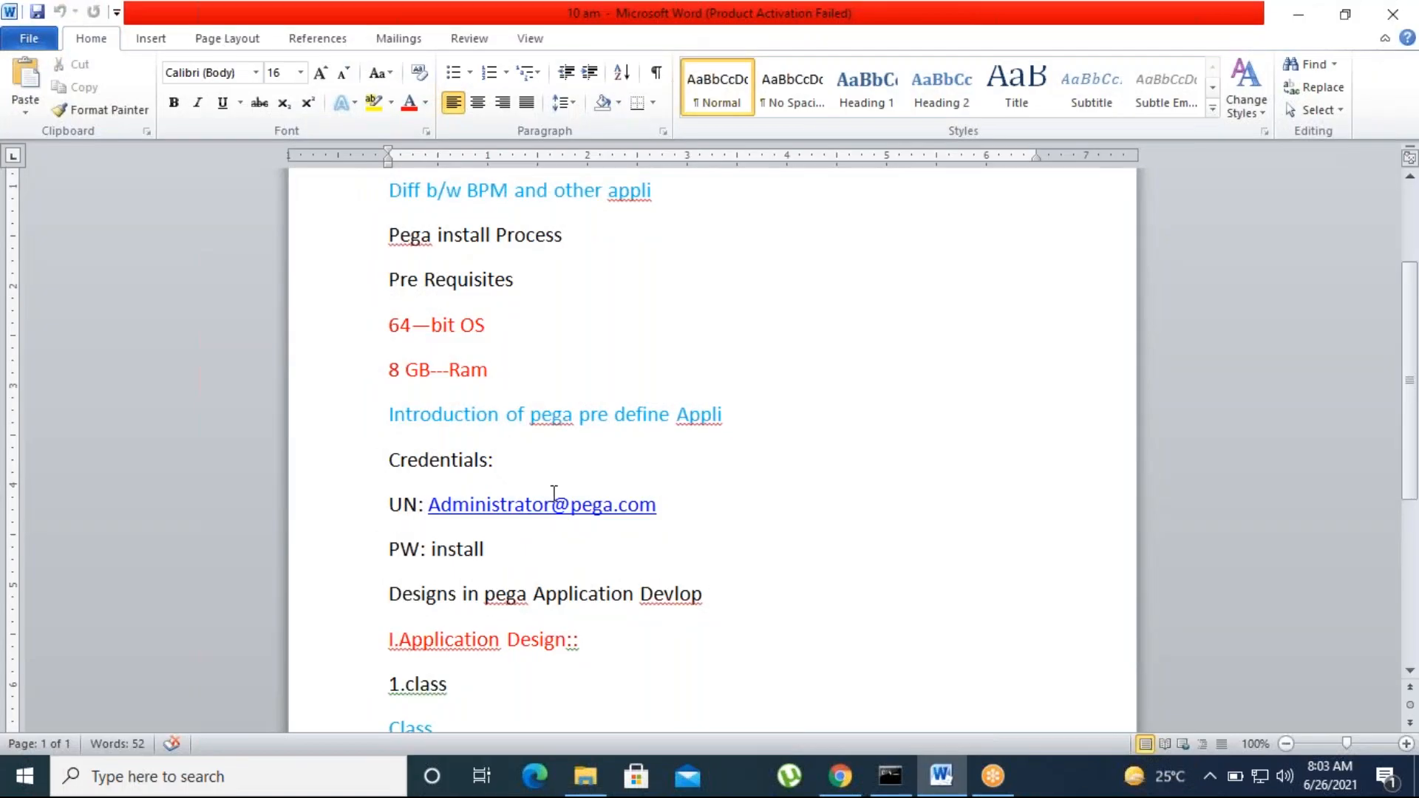
{"action": "scroll", "coordinate": [554, 510], "scroll_direction": "up", "scroll_amount": 3}
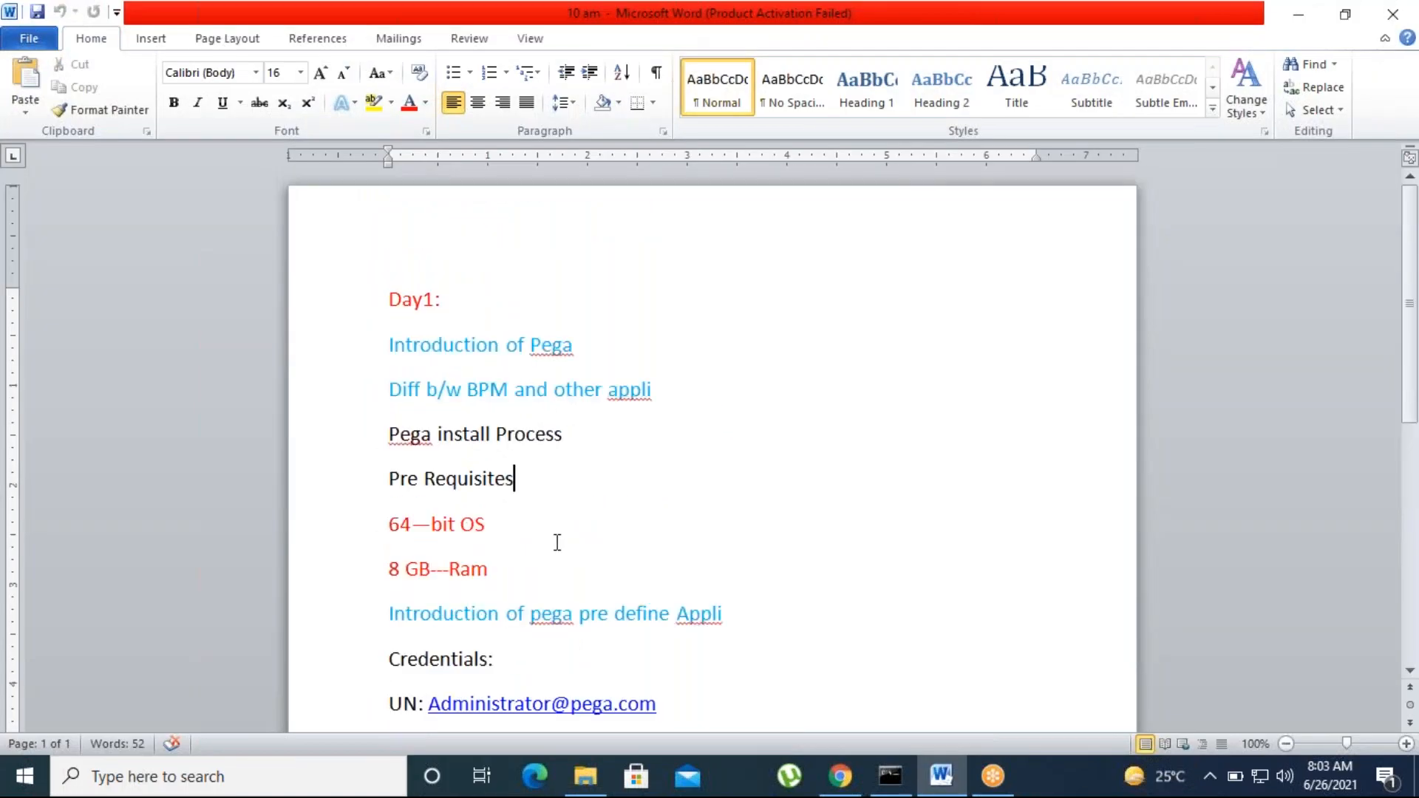
{"action": "left_click", "coordinate": [436, 300]}
{"action": "scroll", "coordinate": [535, 512], "scroll_direction": "down", "scroll_amount": 5}
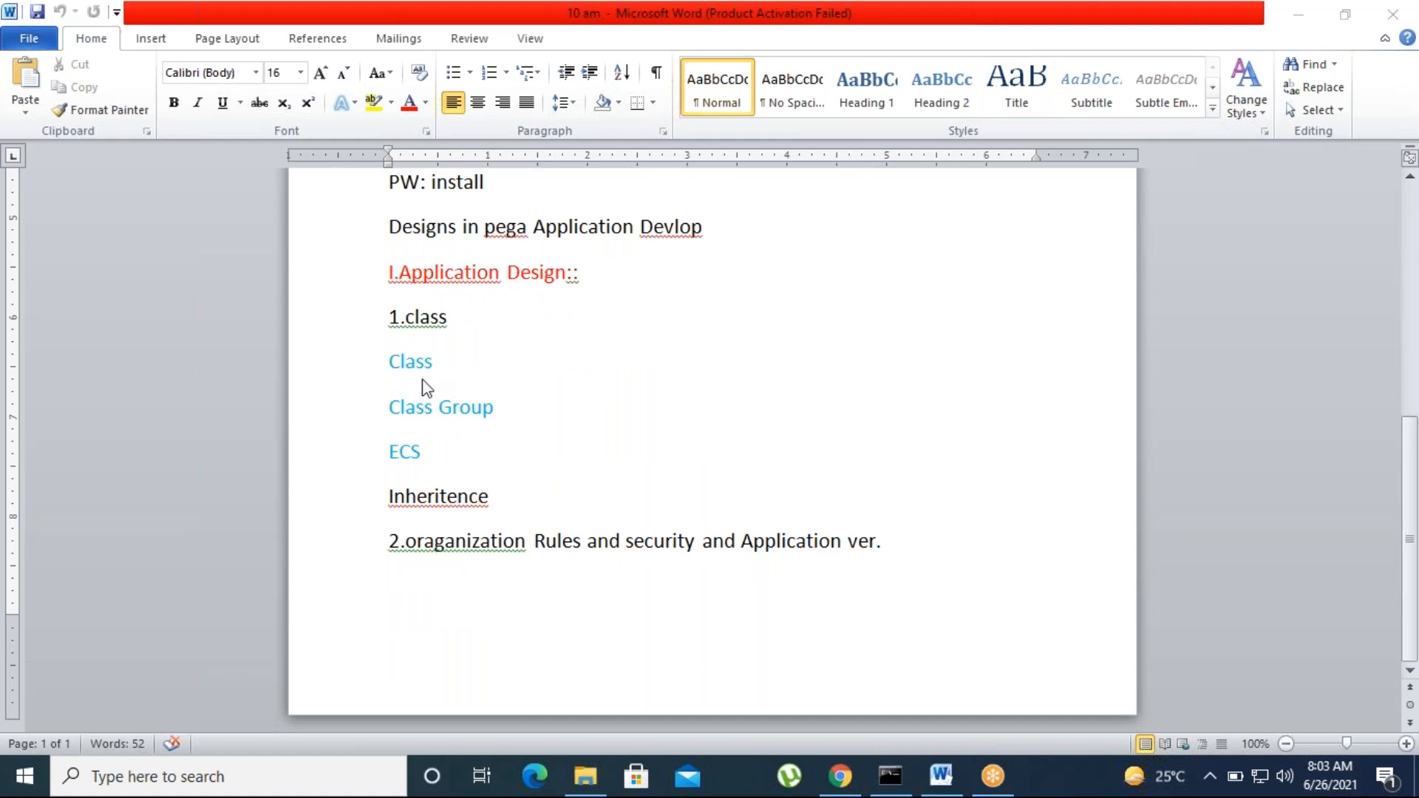
{"action": "left_click", "coordinate": [431, 356]}
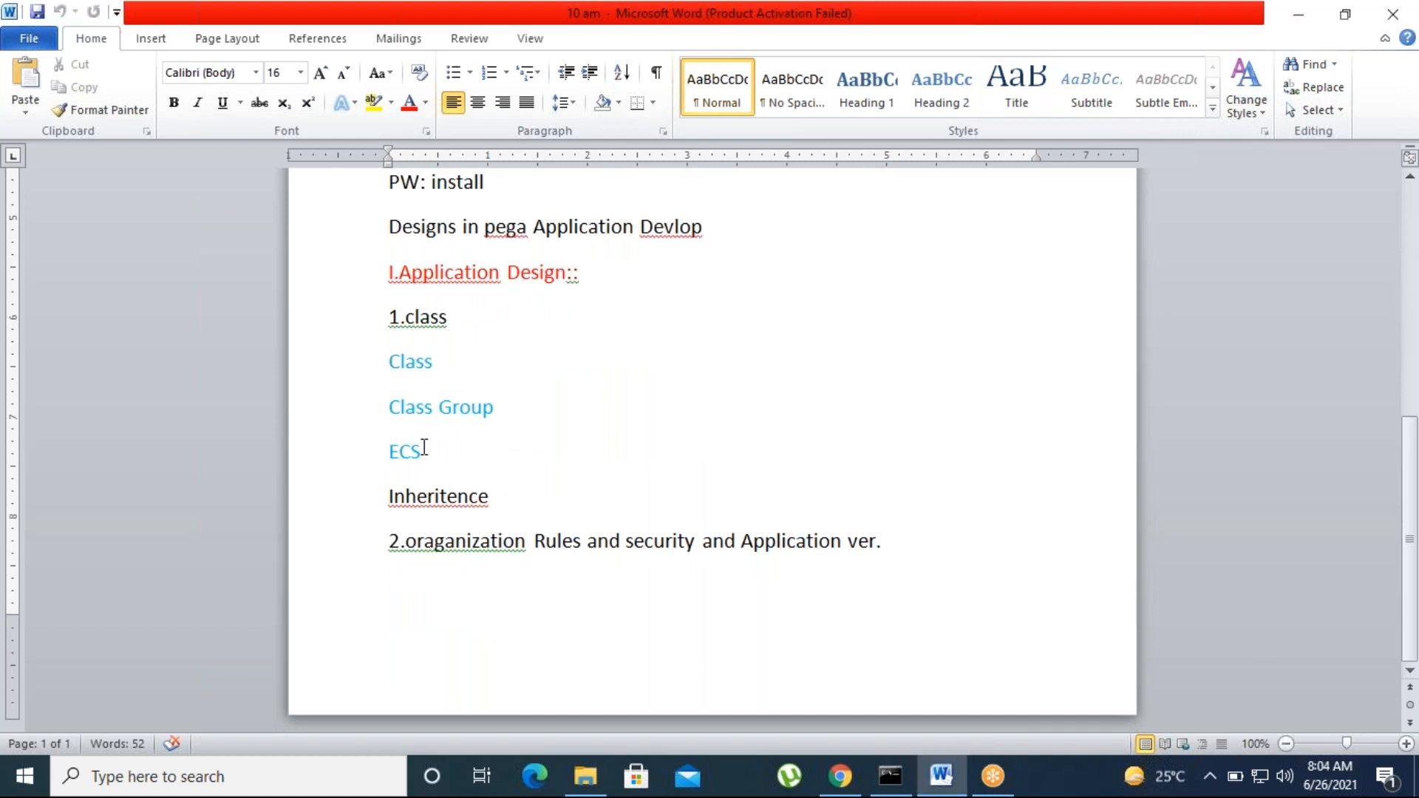
{"action": "left_click_drag", "start_coordinate": [420, 454], "coordinate": [375, 362]}
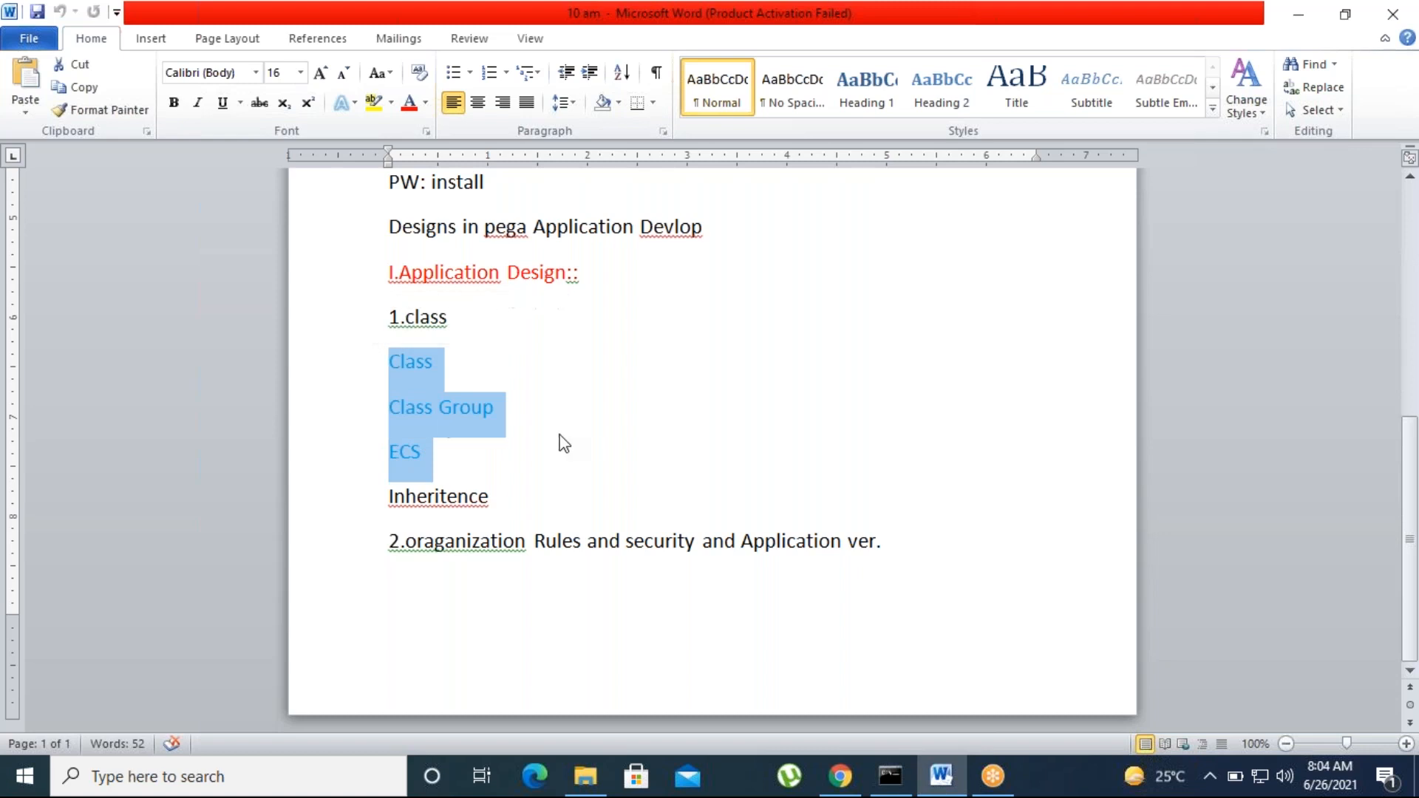
{"action": "left_click", "coordinate": [573, 433]}
{"action": "scroll", "coordinate": [497, 547], "scroll_direction": "up", "scroll_amount": 3}
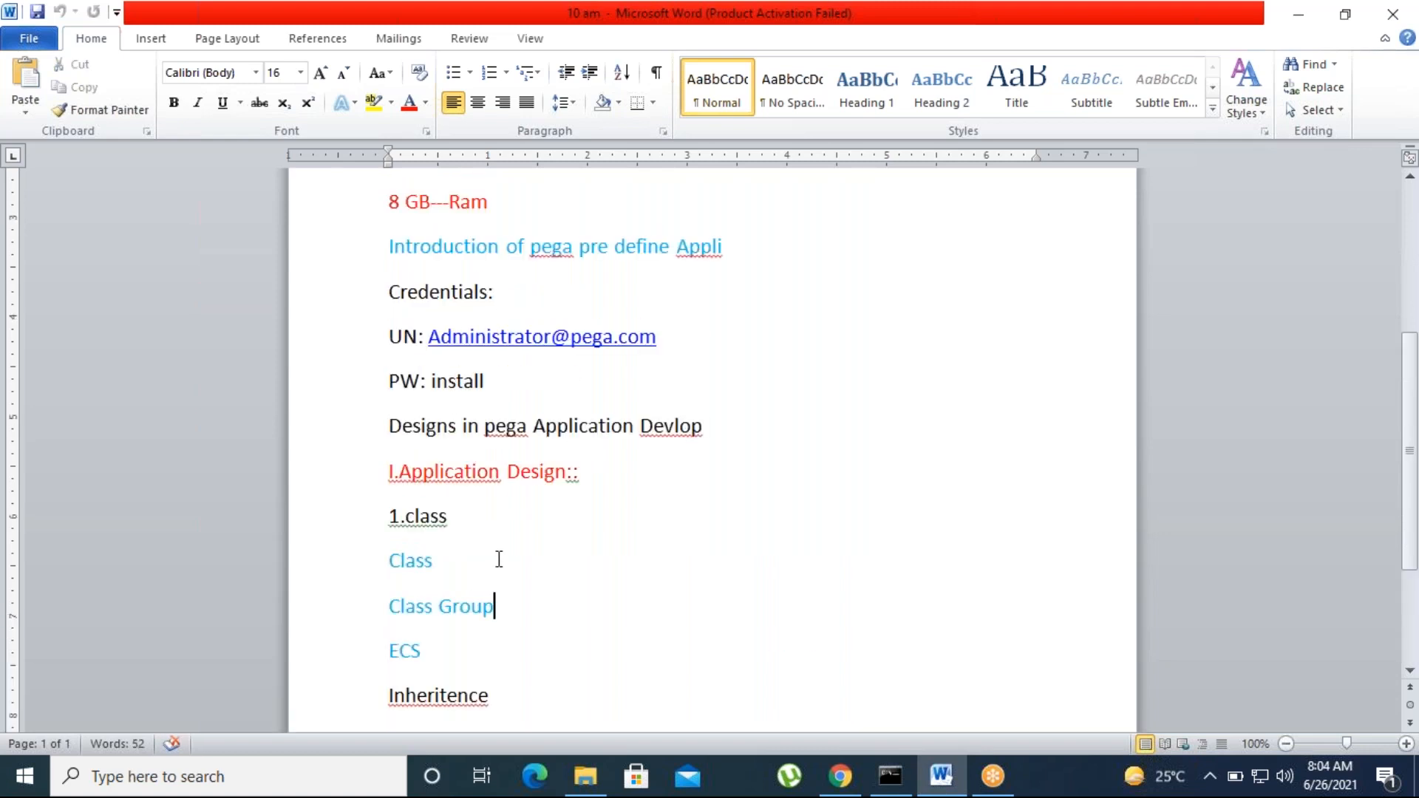
{"action": "scroll", "coordinate": [628, 562], "scroll_direction": "down", "scroll_amount": 3}
{"action": "left_click", "coordinate": [838, 789]}
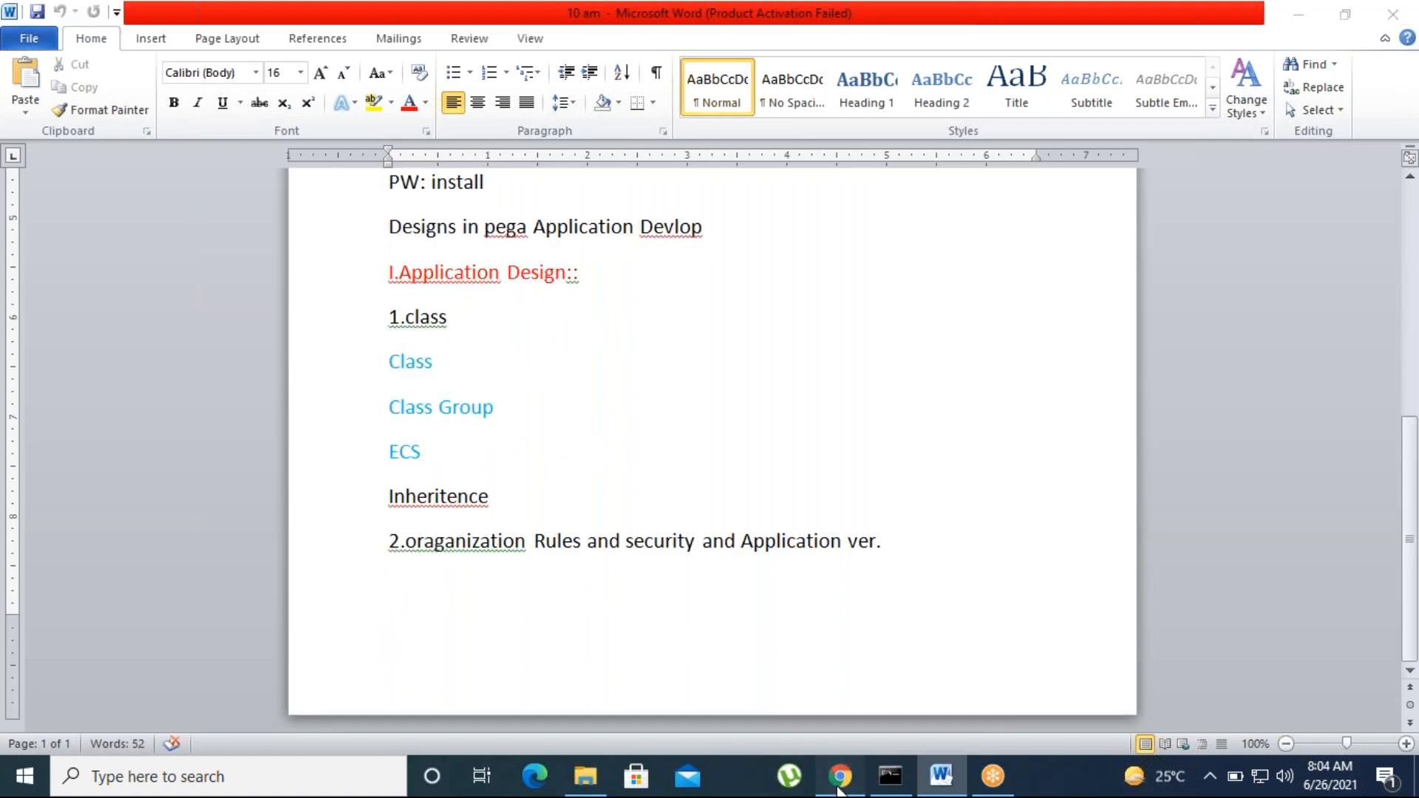
Step: On the Pega Platform login page, pick the saved administrator user name and enter the password
{"action": "left_click", "coordinate": [310, 17]}
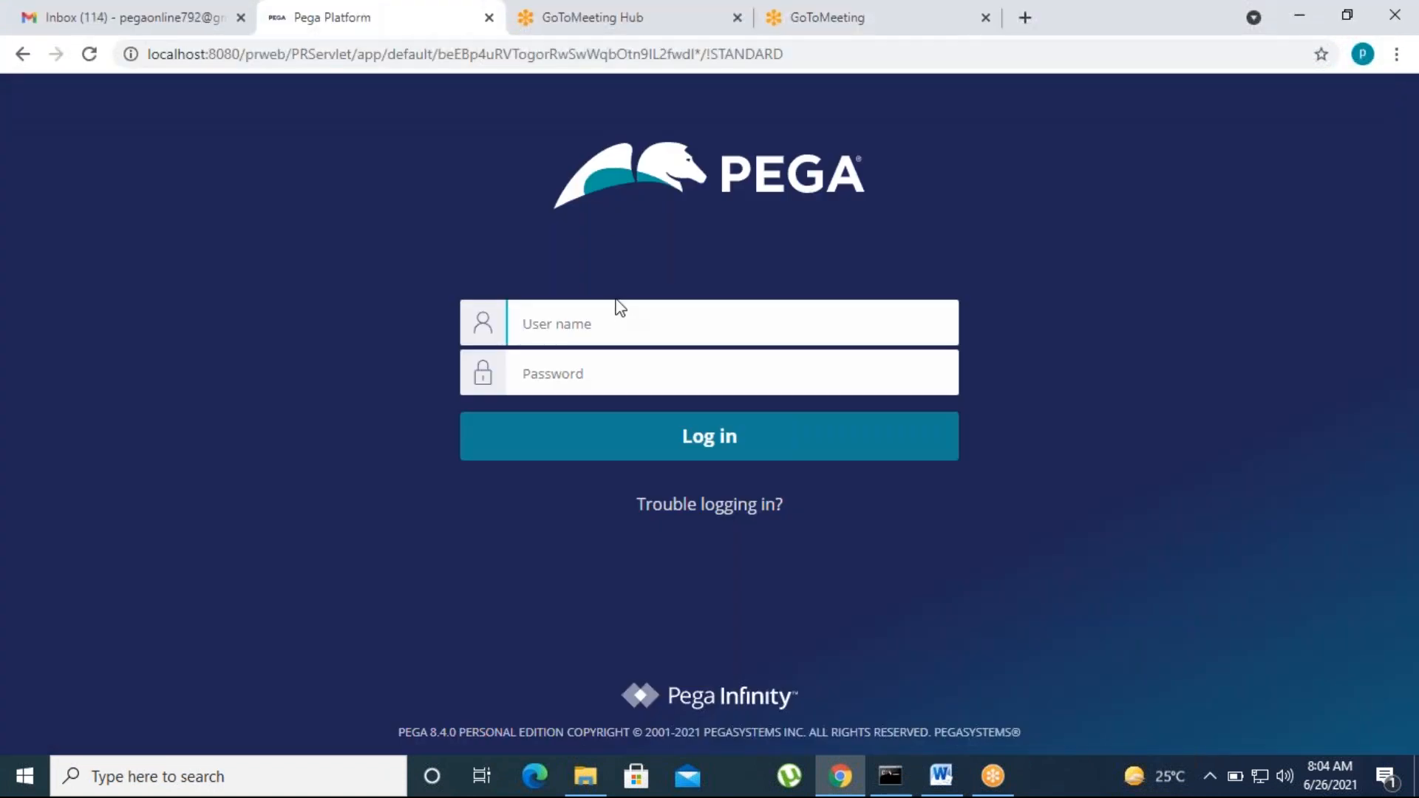
{"action": "left_click", "coordinate": [620, 308]}
{"action": "type", "text": "Ad"}
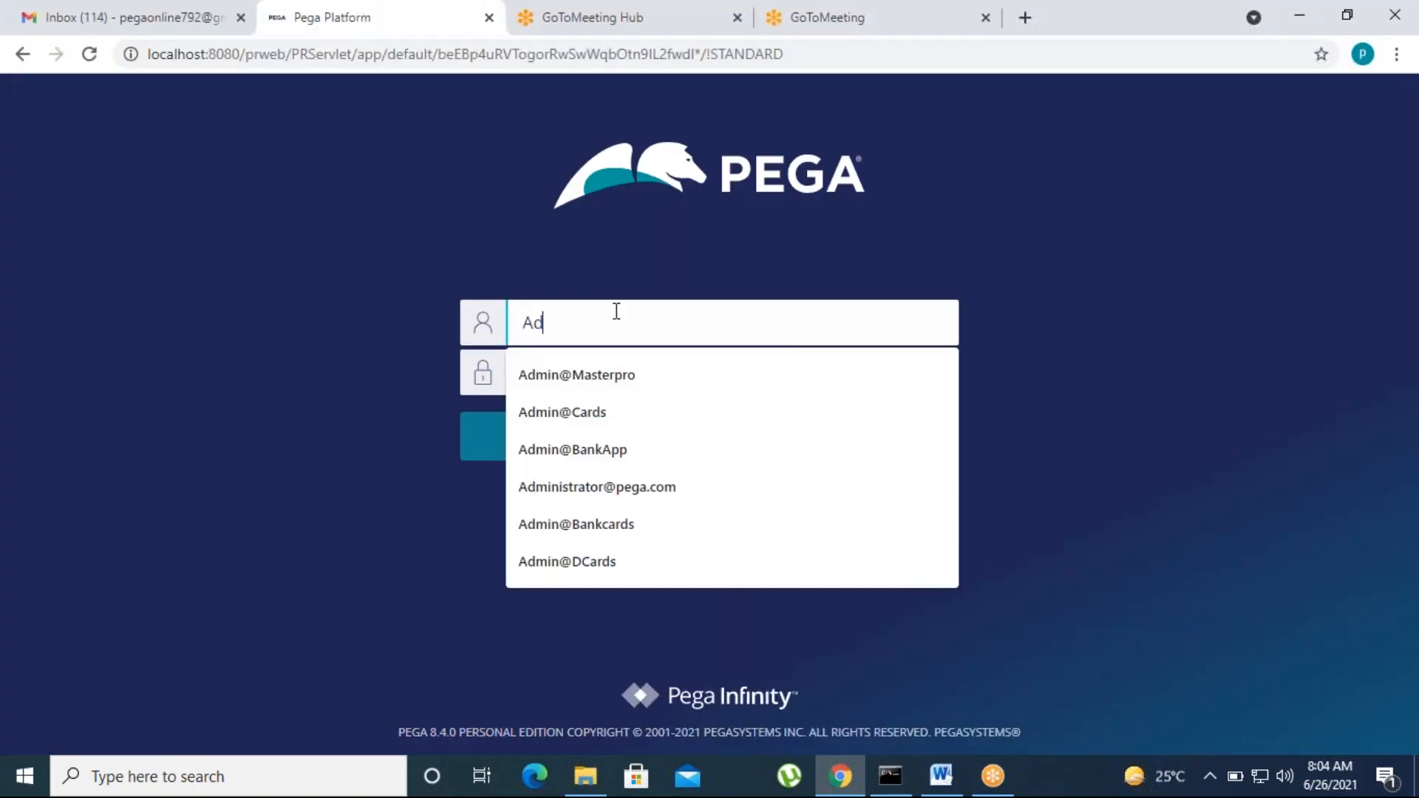
{"action": "type", "text": "min@"}
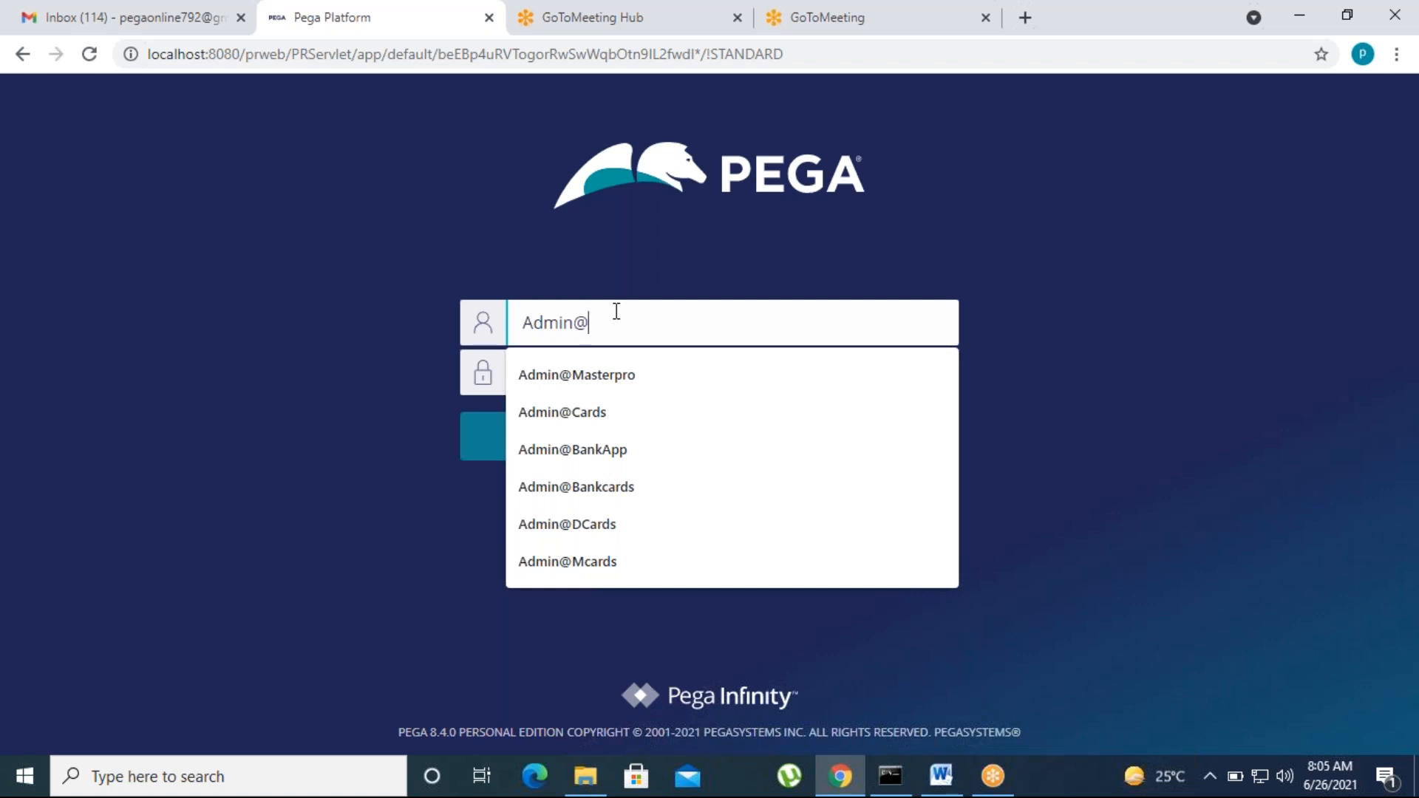
{"action": "left_click", "coordinate": [992, 34]}
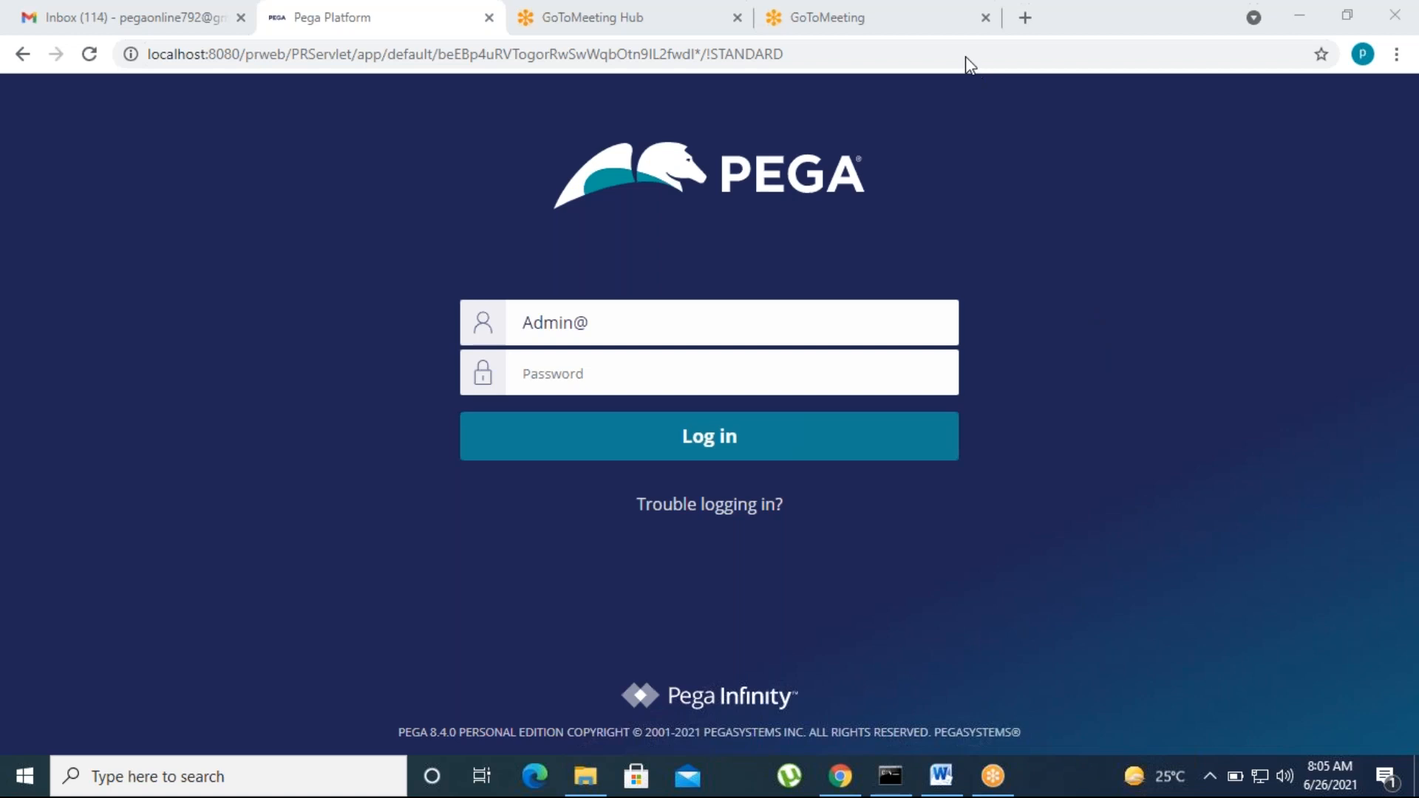
{"action": "left_click", "coordinate": [724, 232]}
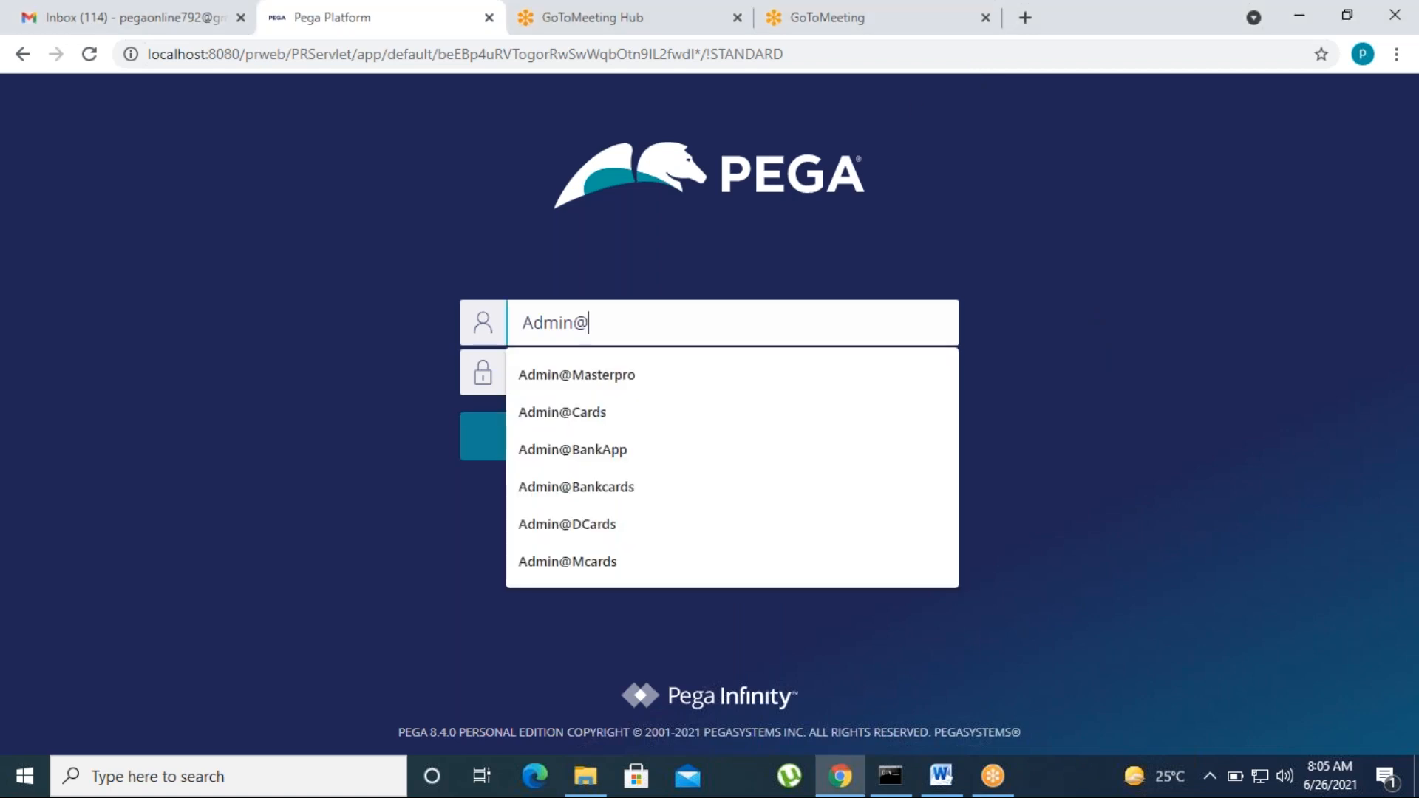
{"action": "type", "text": "Ccards"}
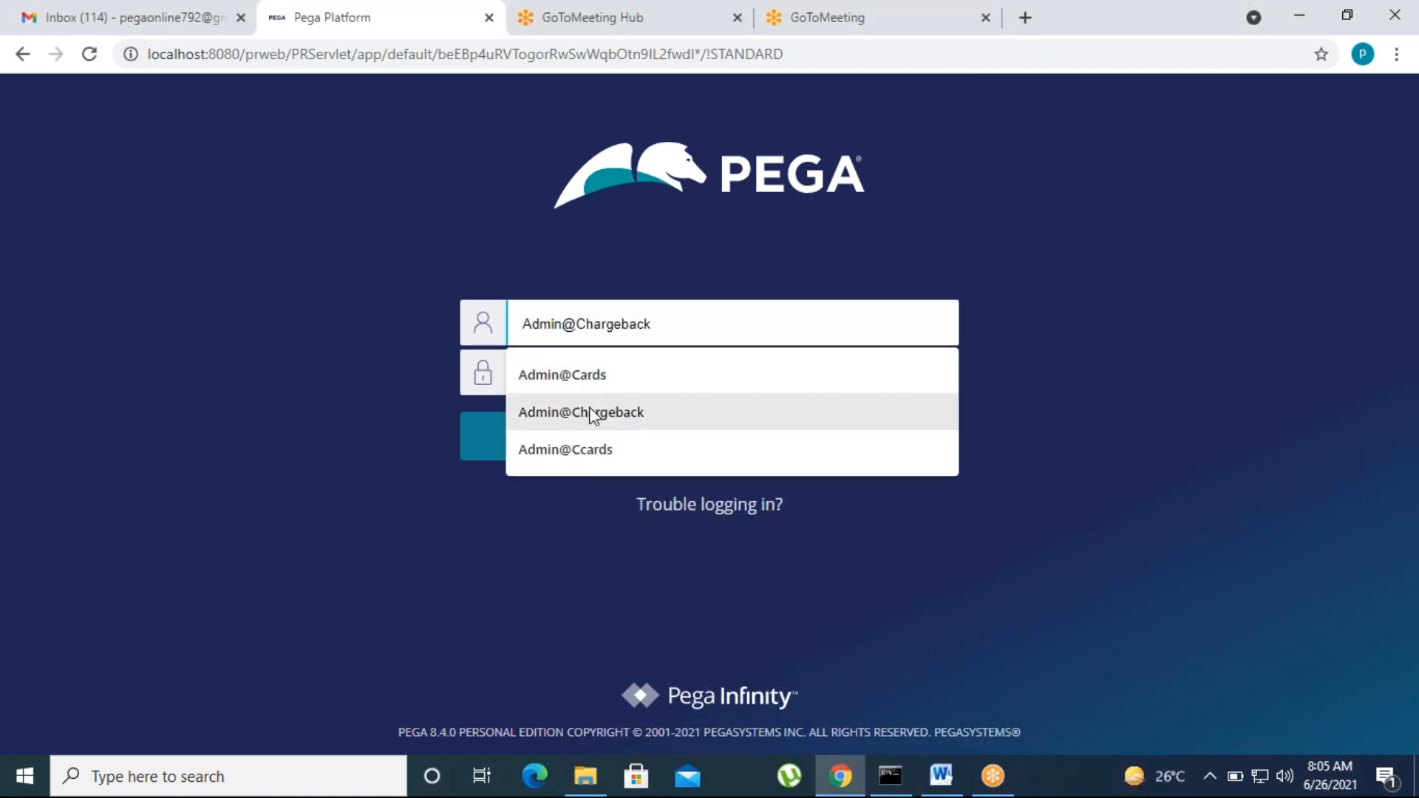
{"action": "left_click", "coordinate": [588, 447]}
{"action": "left_click", "coordinate": [586, 368]}
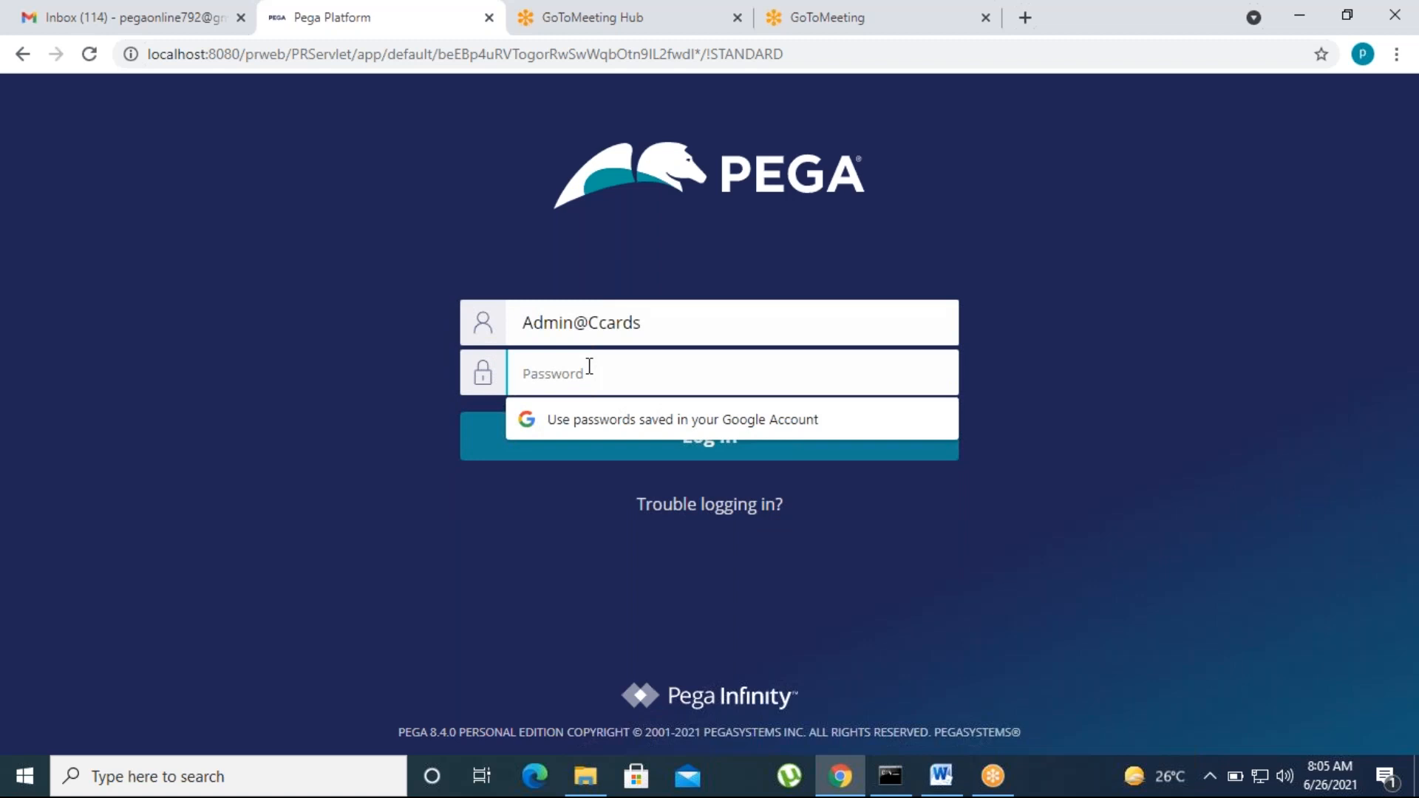
{"action": "type", "text": "rules"}
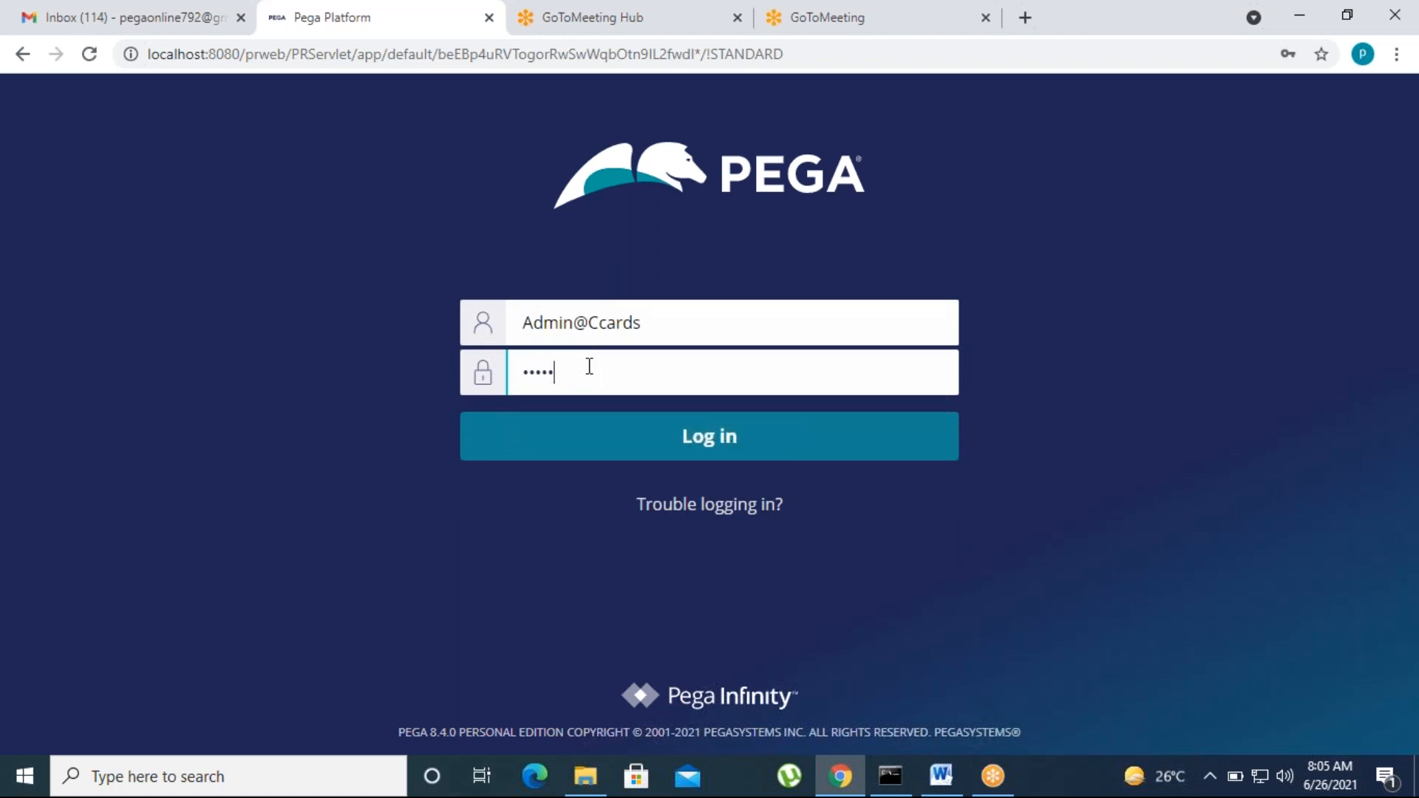
Step: Log in, switch to Dev Studio and open the App explorer listing SOM-Ccards-Work
{"action": "left_click", "coordinate": [672, 451]}
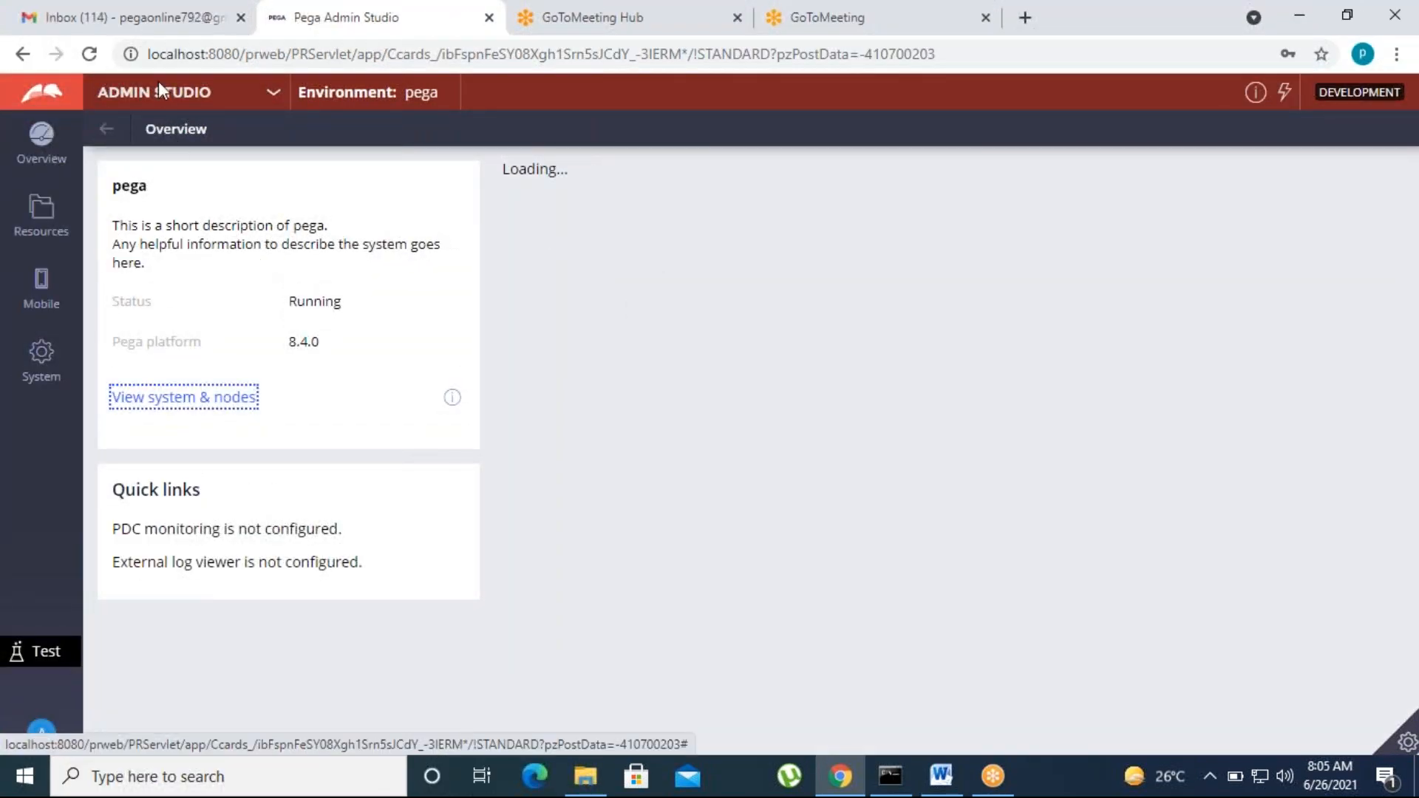
{"action": "left_click", "coordinate": [152, 92]}
{"action": "left_click", "coordinate": [133, 168]}
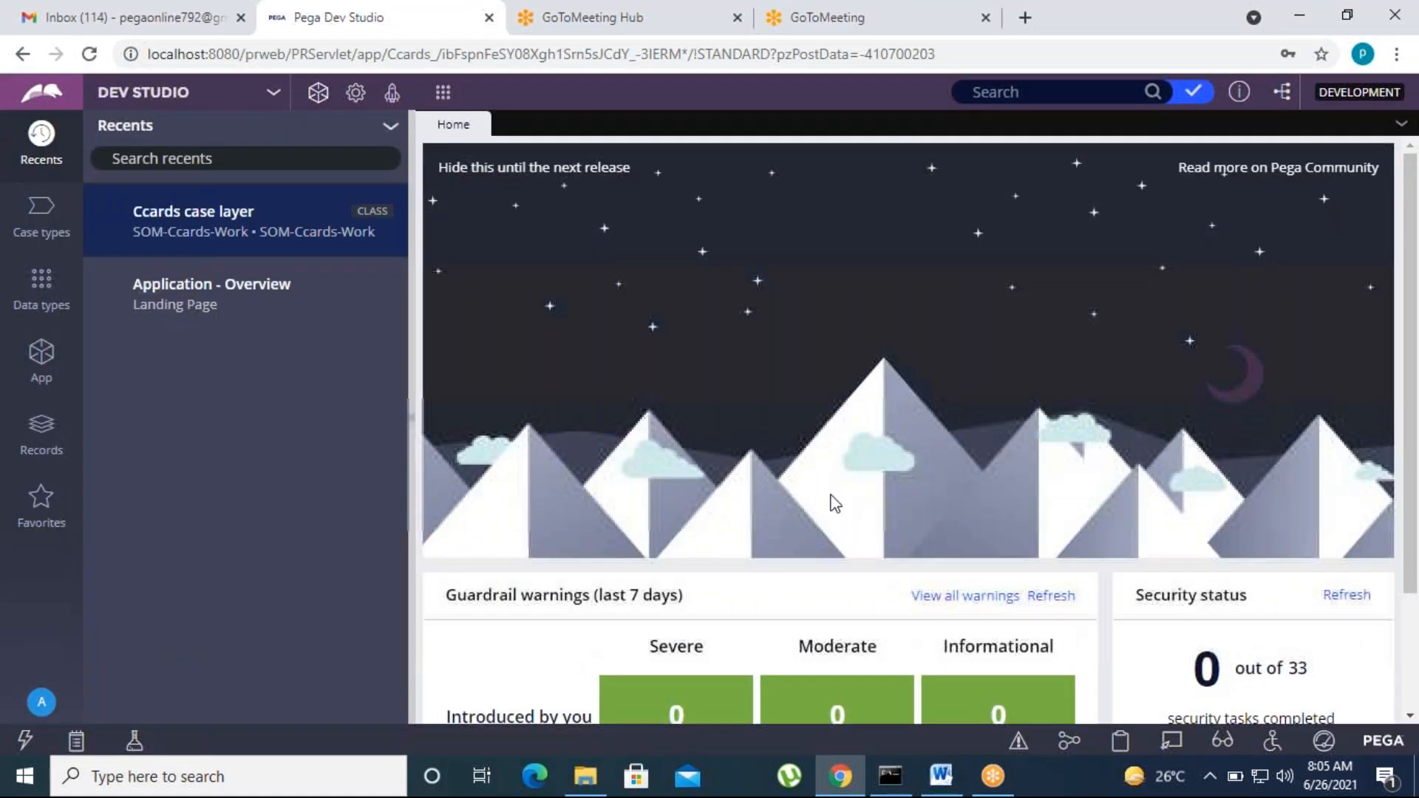
{"action": "left_click", "coordinate": [20, 380]}
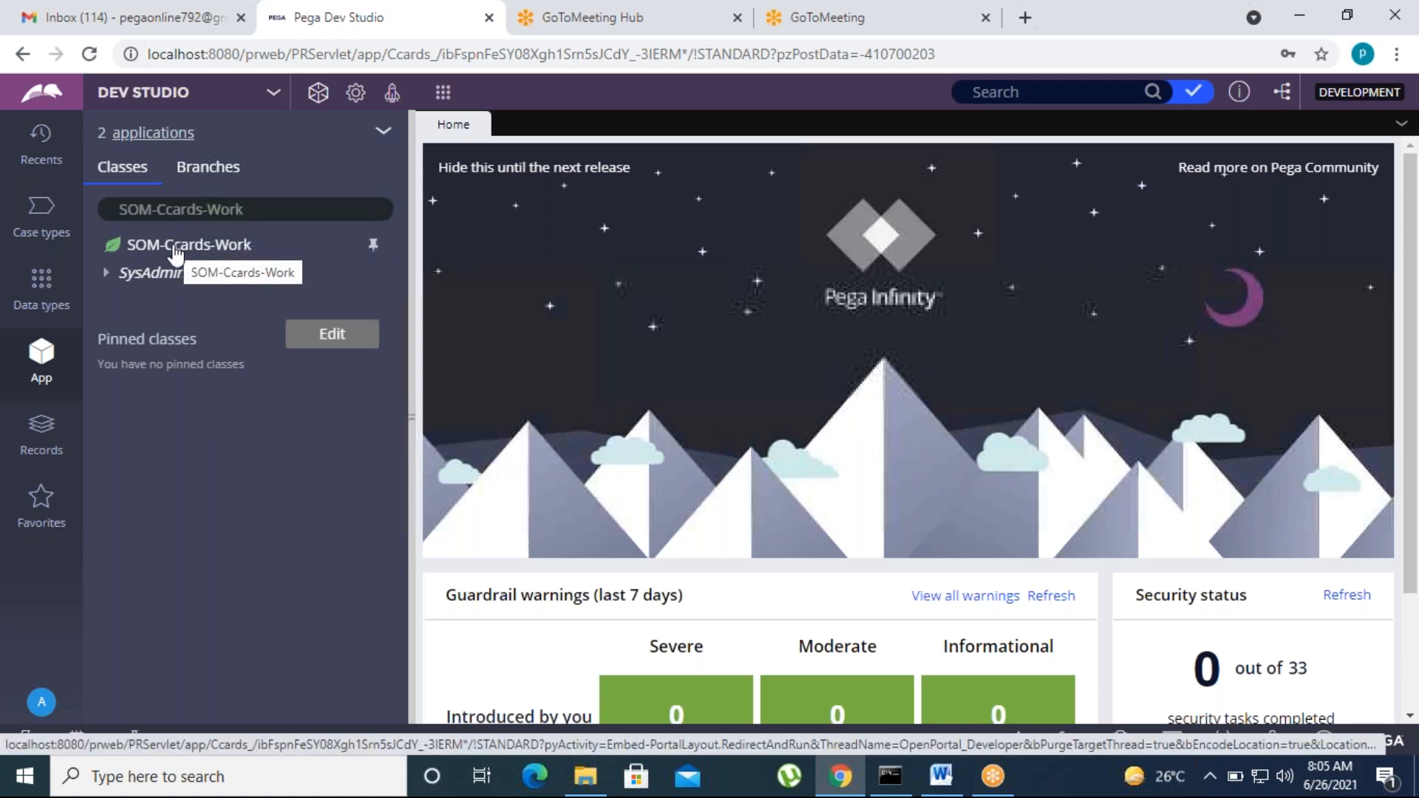
Step: View the inheritance chain of SOM-Ccards-Work, then close it
{"action": "left_click", "coordinate": [189, 254]}
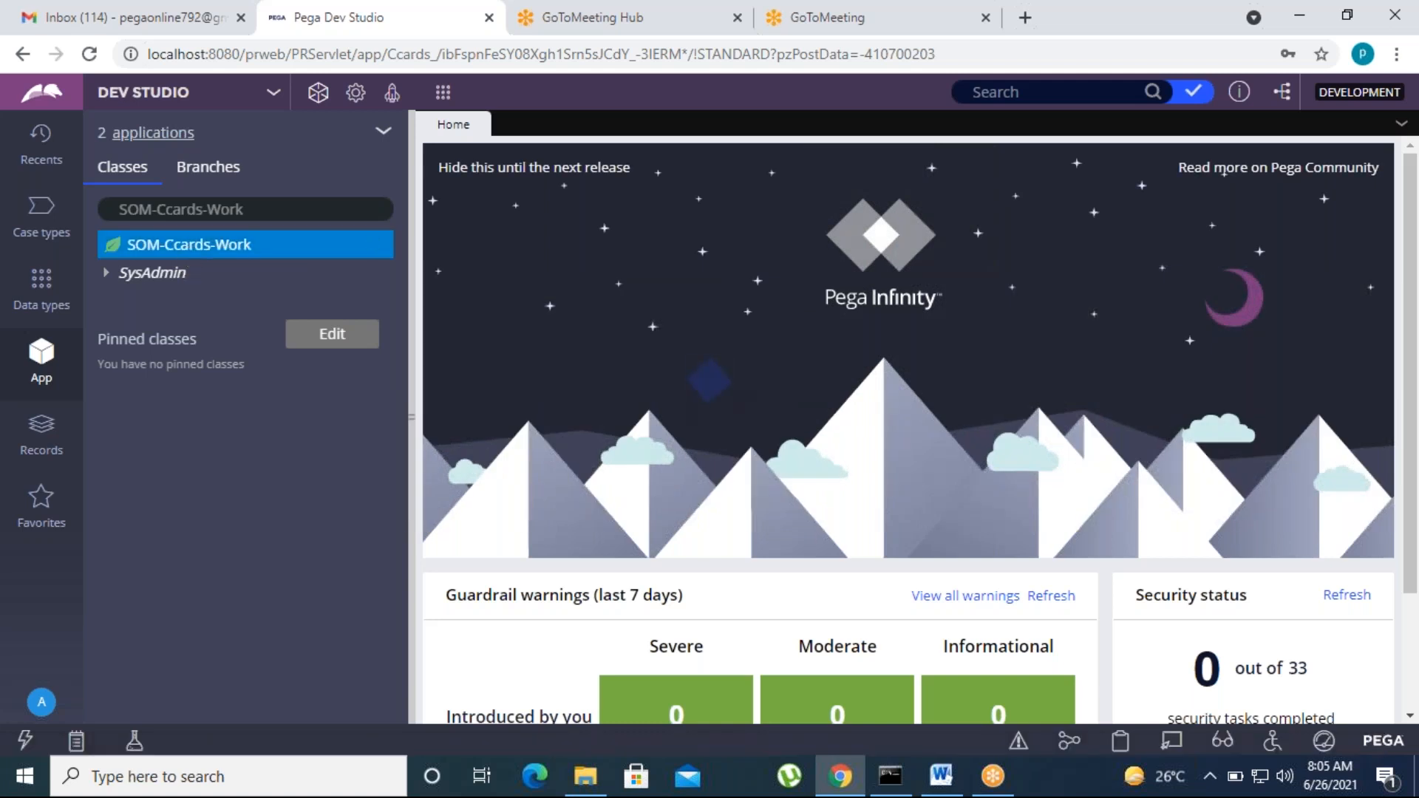
{"action": "right_click", "coordinate": [190, 254]}
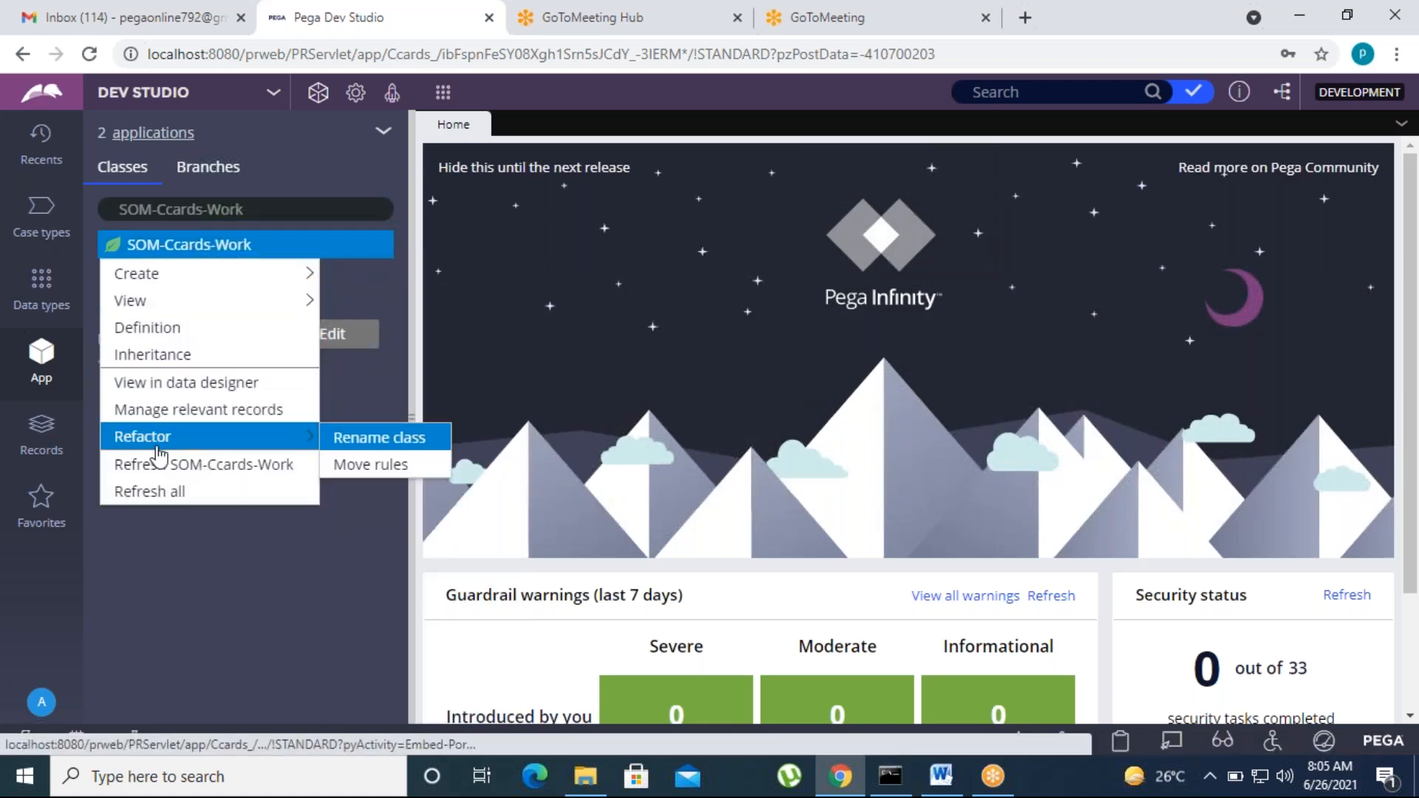
{"action": "left_click", "coordinate": [160, 356]}
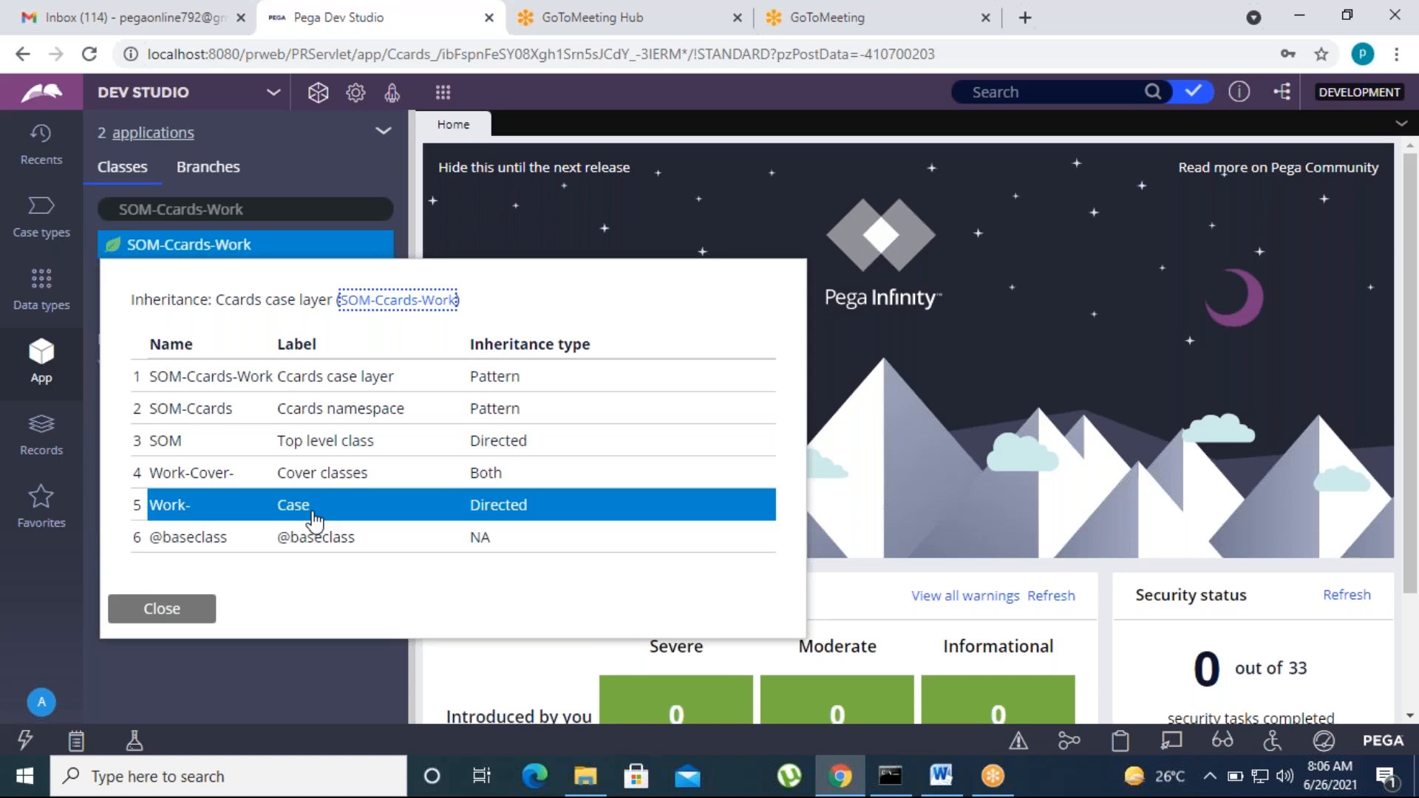
{"action": "left_click", "coordinate": [602, 130]}
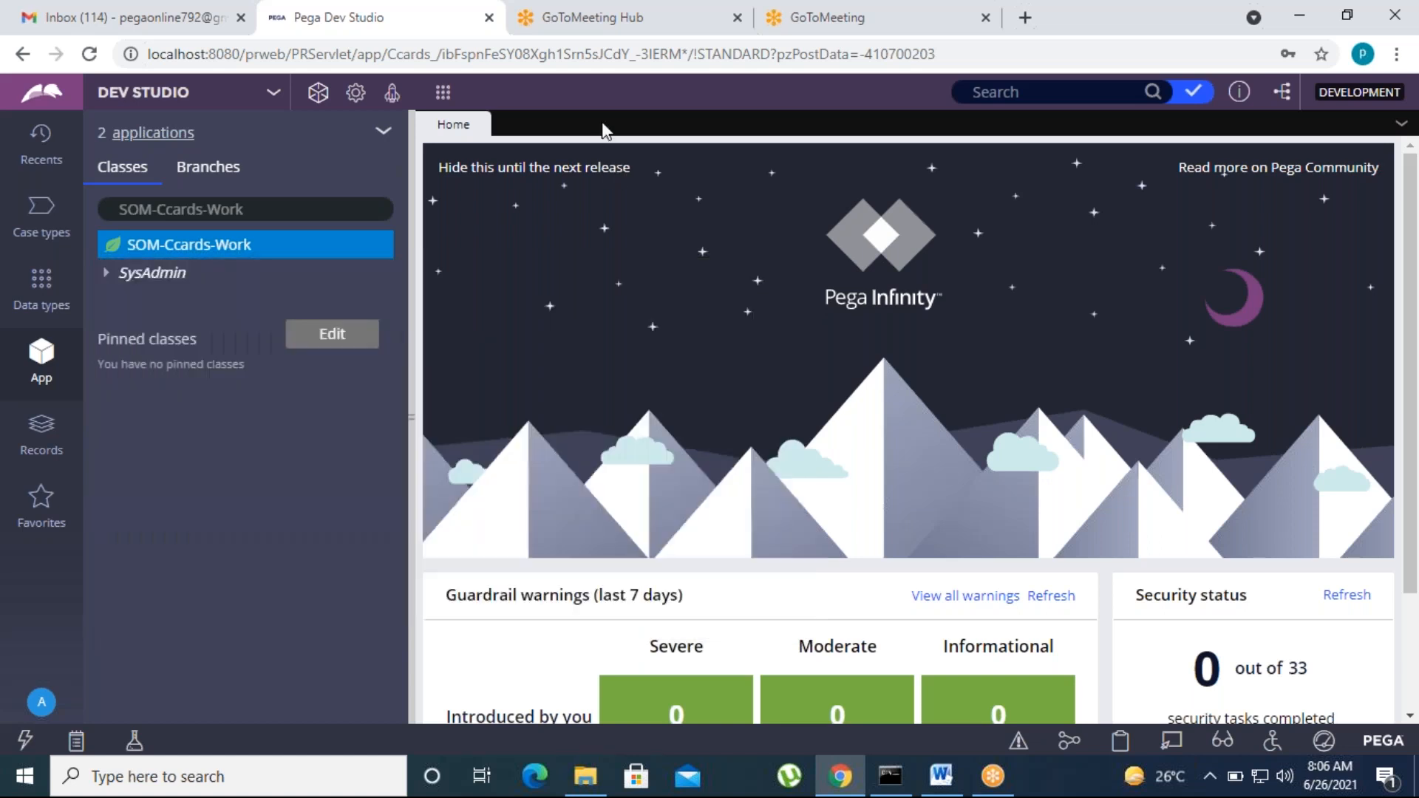
Step: Expand SysAdmin > Class and open the SOM-Ccards-Work class record
{"action": "left_click", "coordinate": [122, 272]}
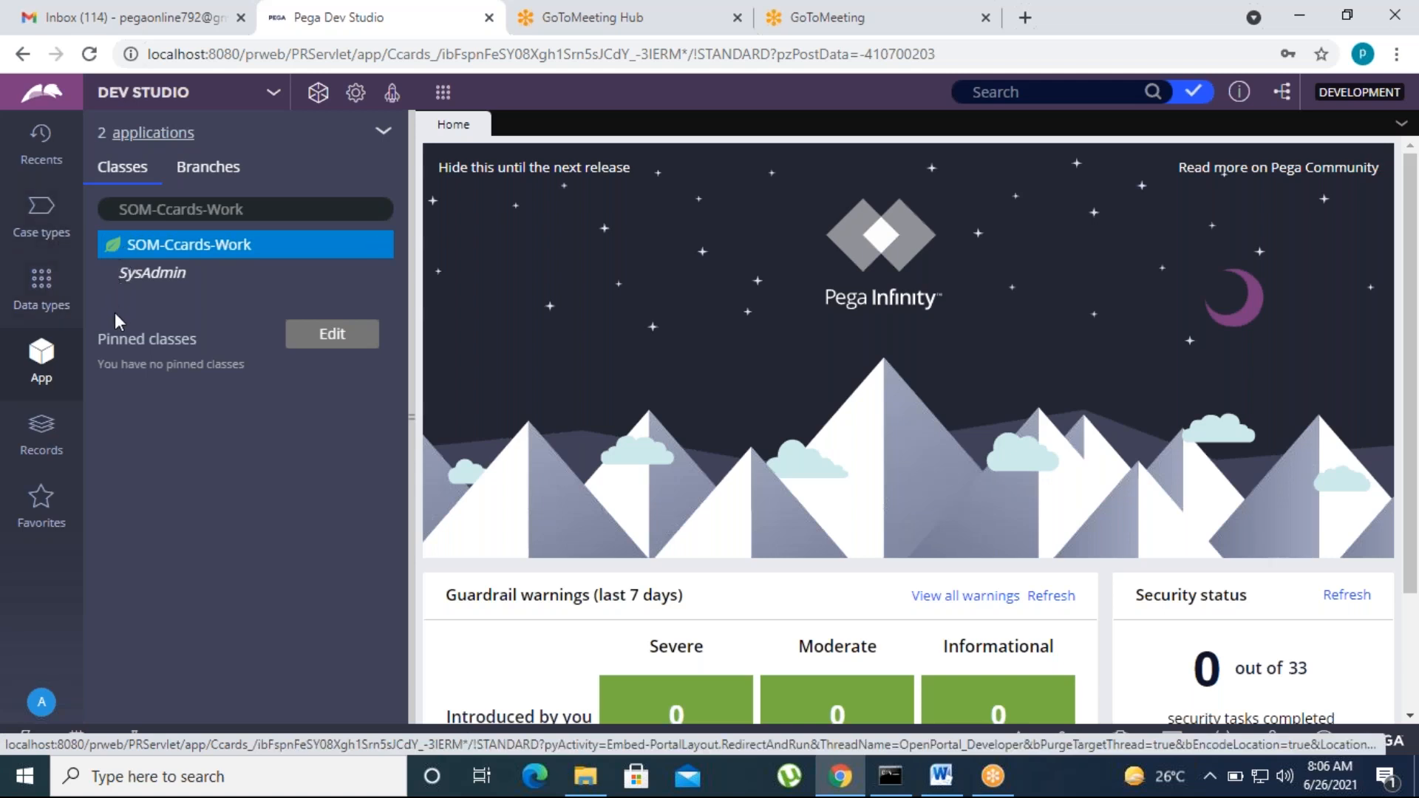
{"action": "left_click", "coordinate": [123, 301]}
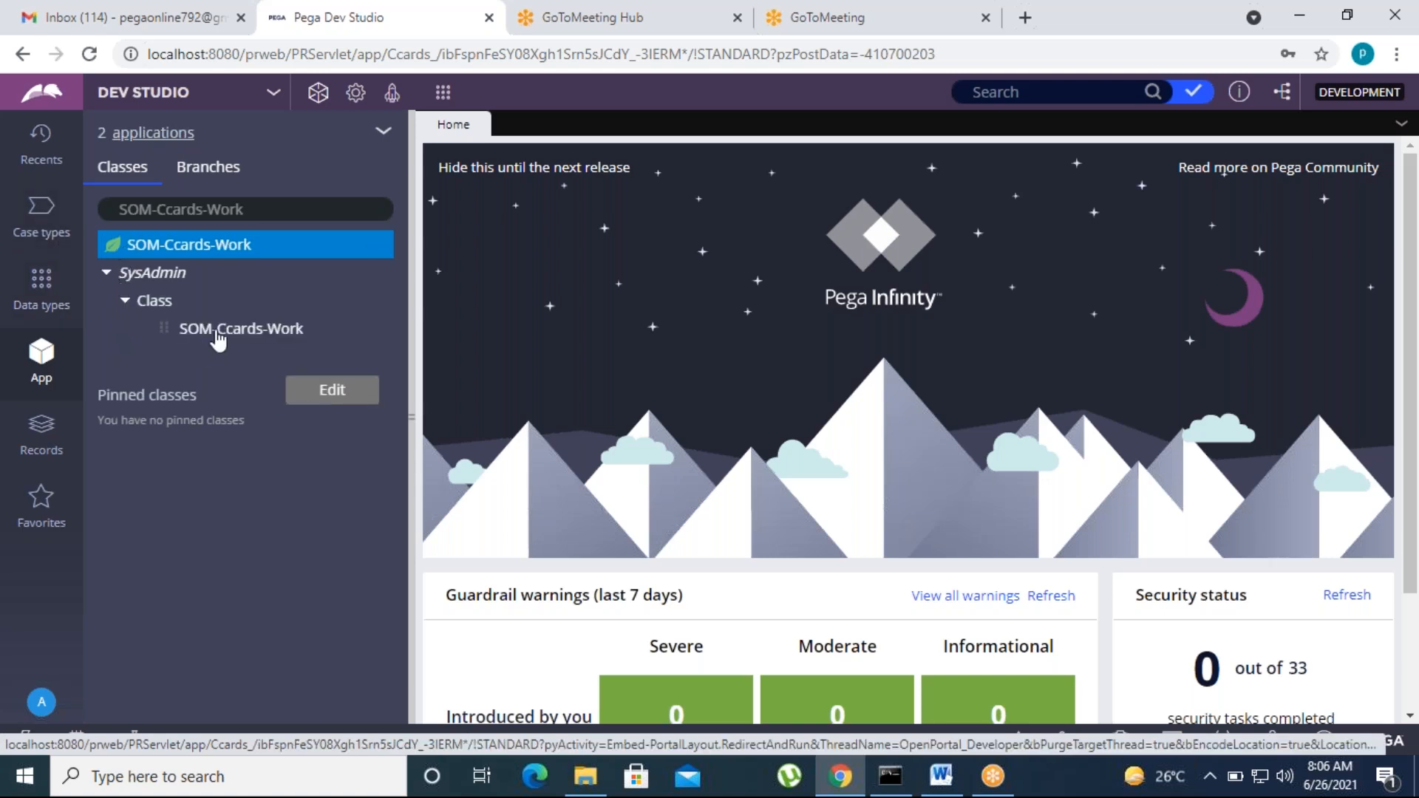
{"action": "left_click", "coordinate": [238, 328]}
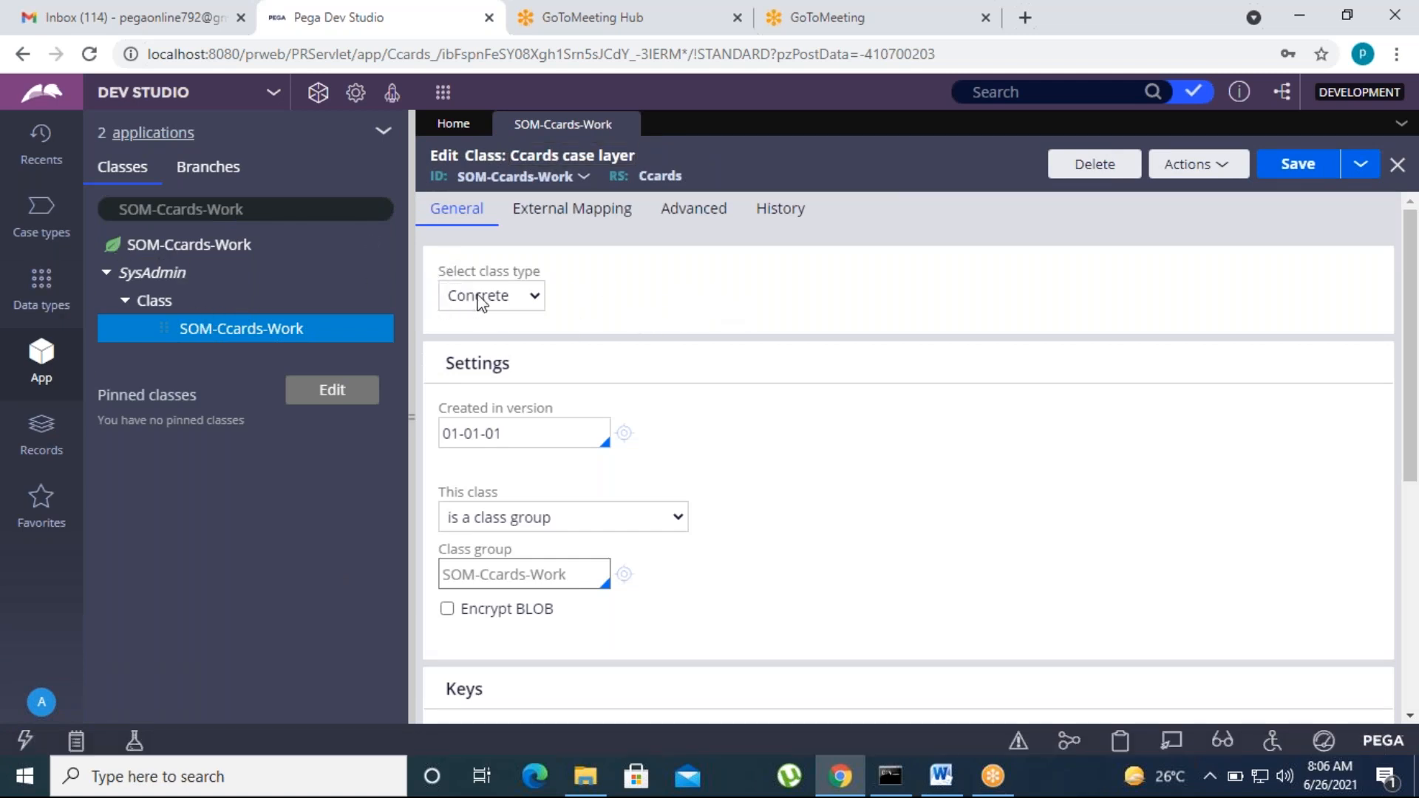
Step: Inspect the class group membership choices, leaving the class set as a class group
{"action": "scroll", "coordinate": [515, 466], "scroll_direction": "down", "scroll_amount": 1}
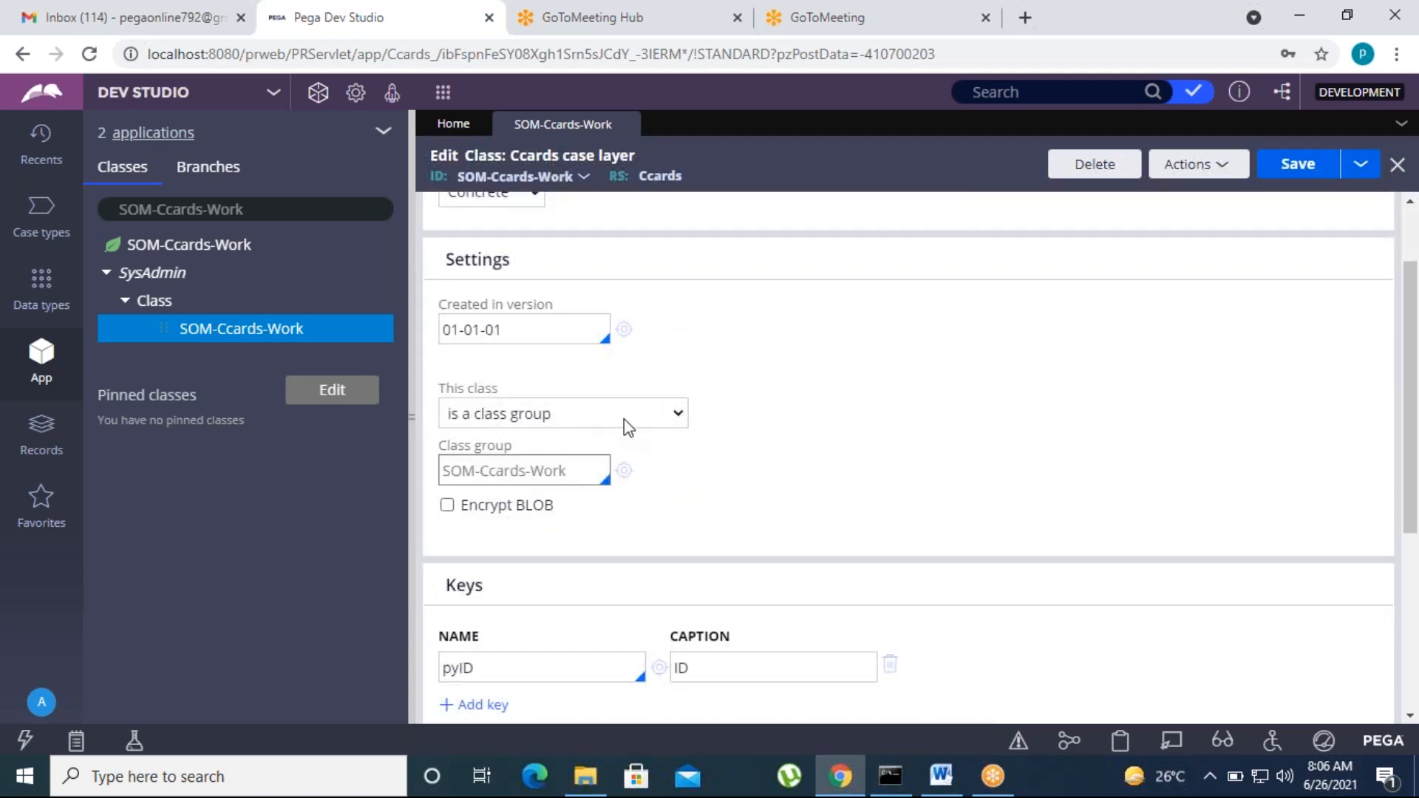
{"action": "left_click", "coordinate": [591, 416]}
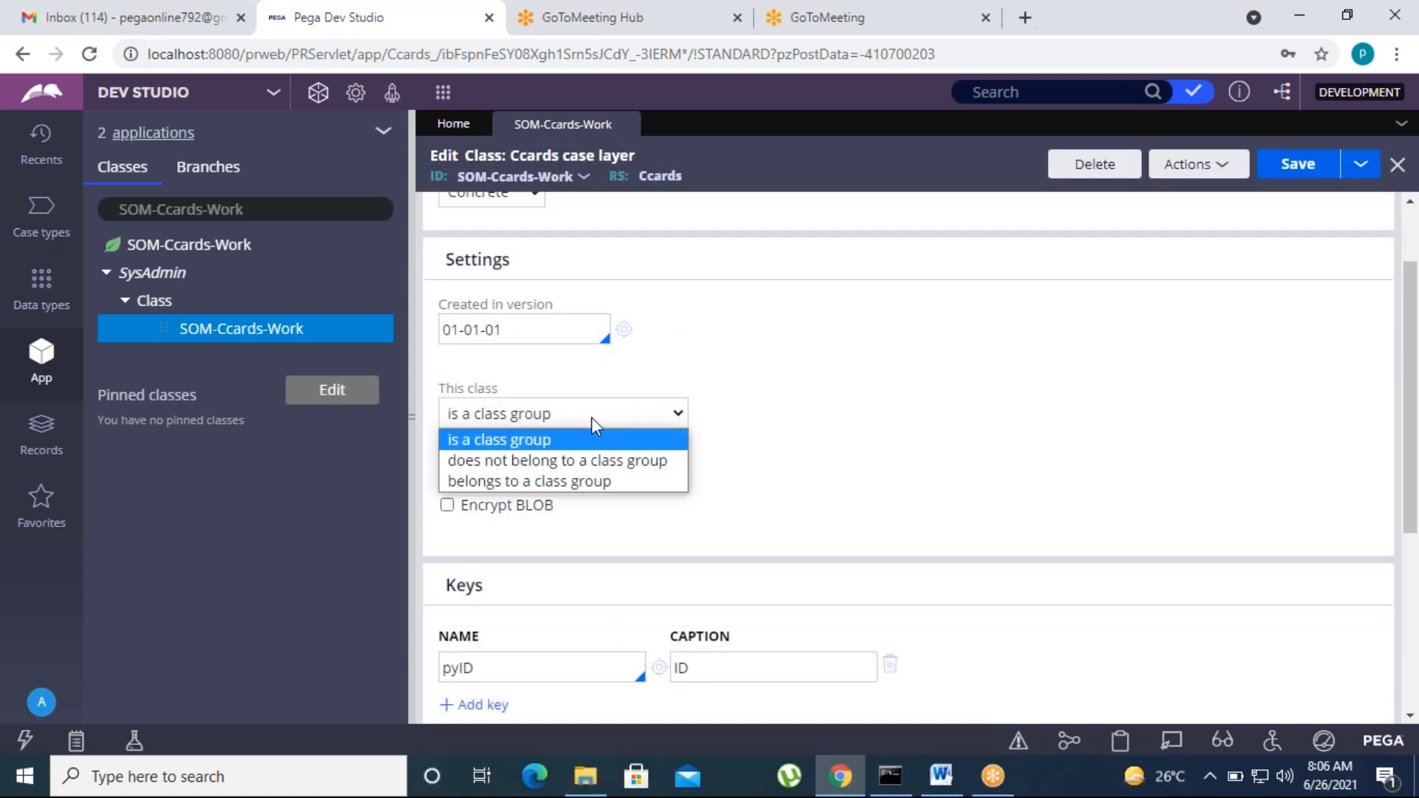
{"action": "left_click", "coordinate": [777, 464]}
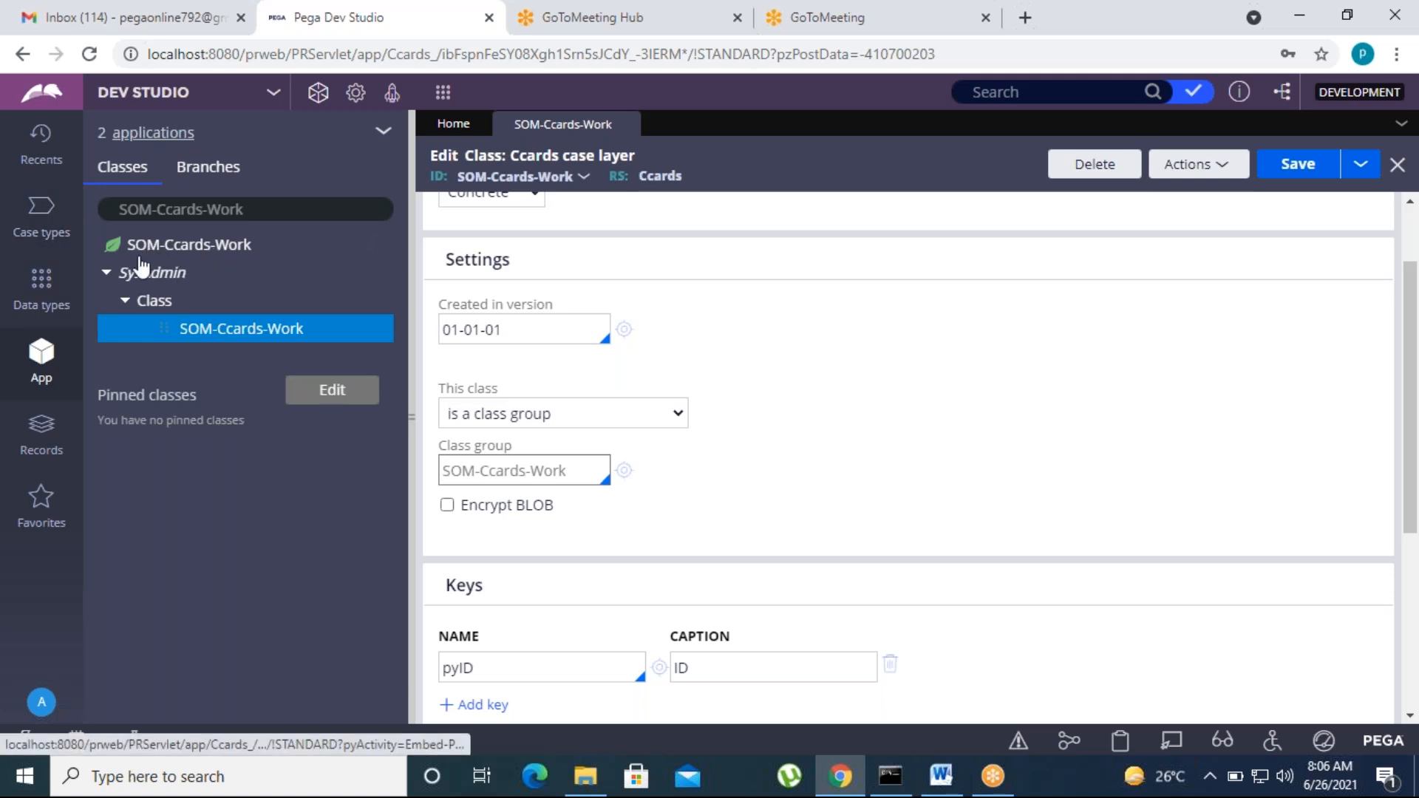
{"action": "left_click", "coordinate": [623, 419]}
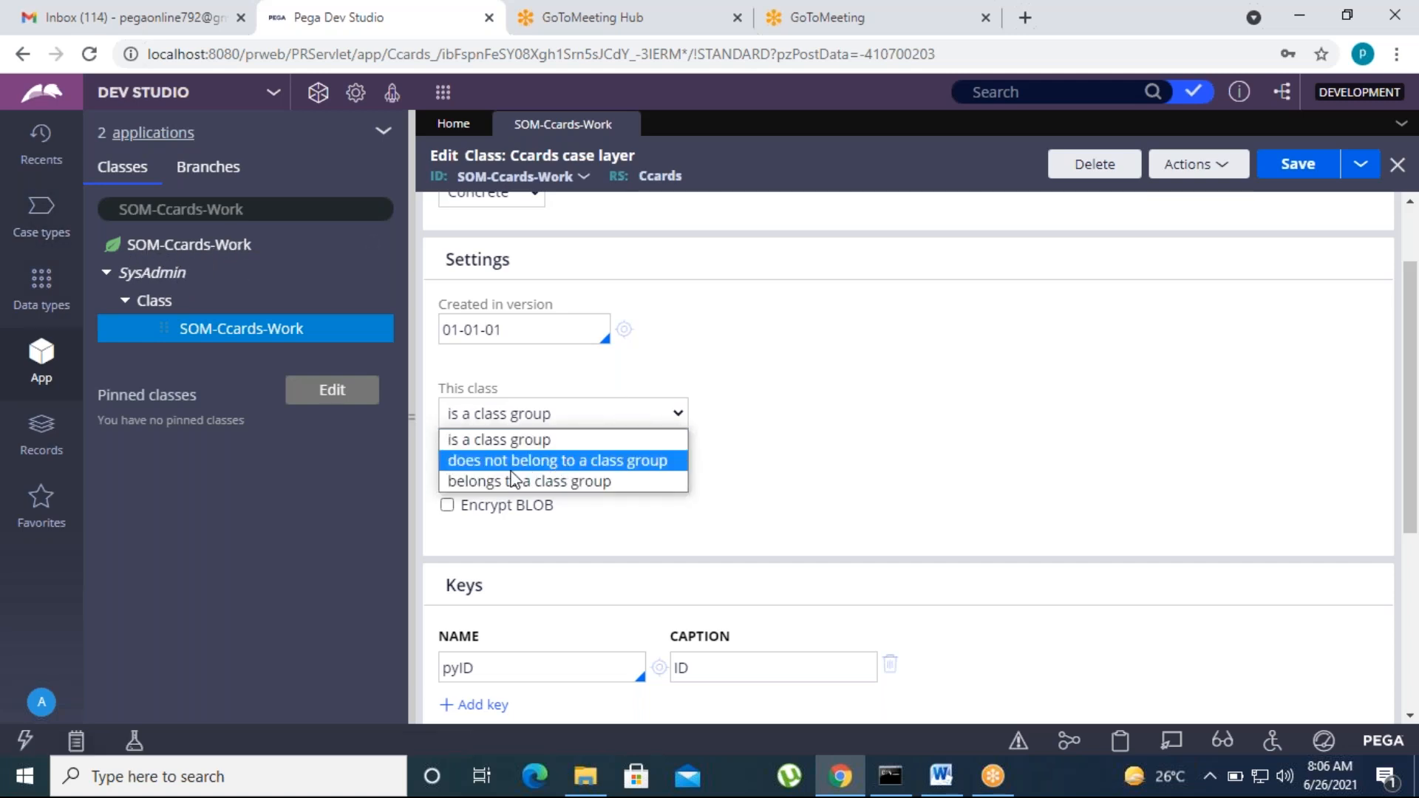
{"action": "left_click", "coordinate": [39, 304]}
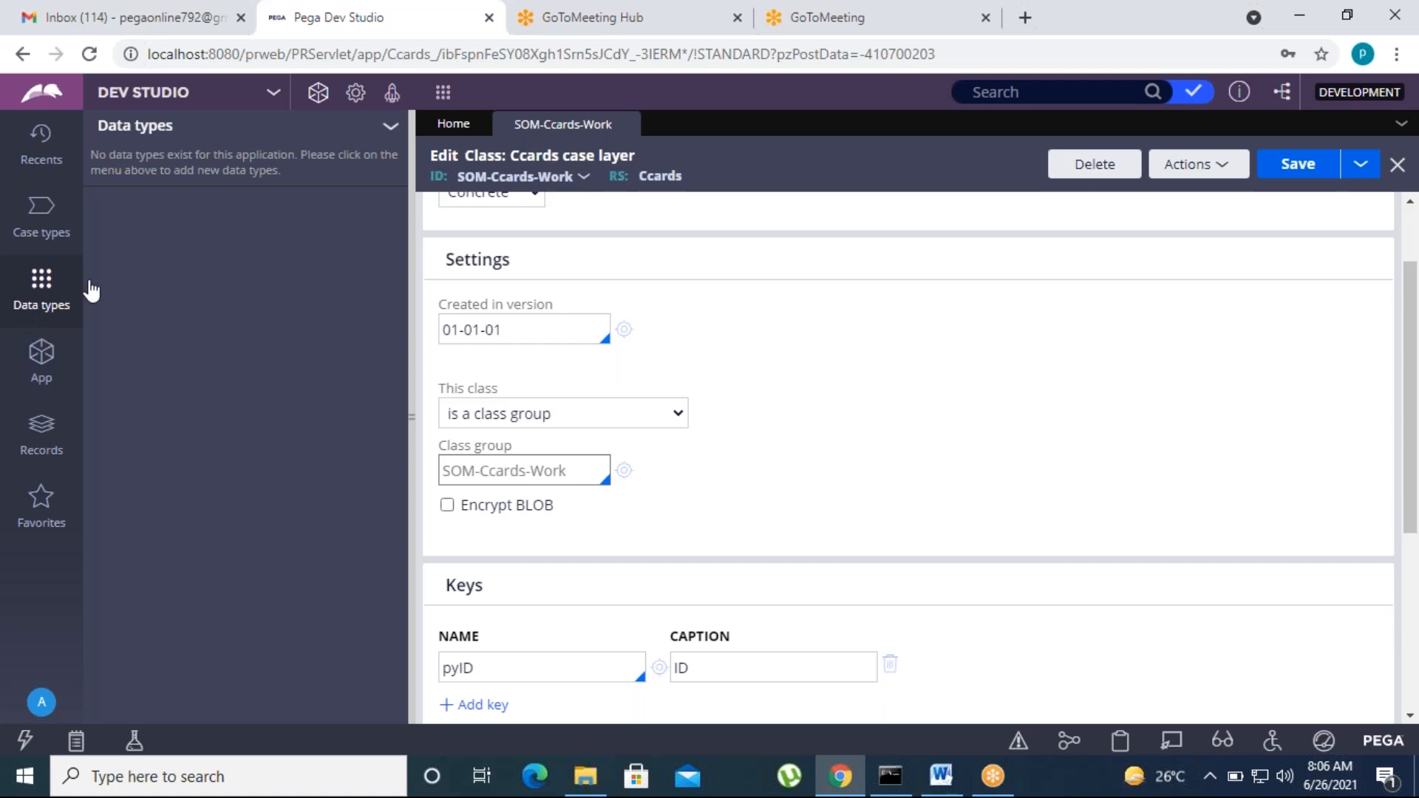
{"action": "left_click", "coordinate": [611, 415]}
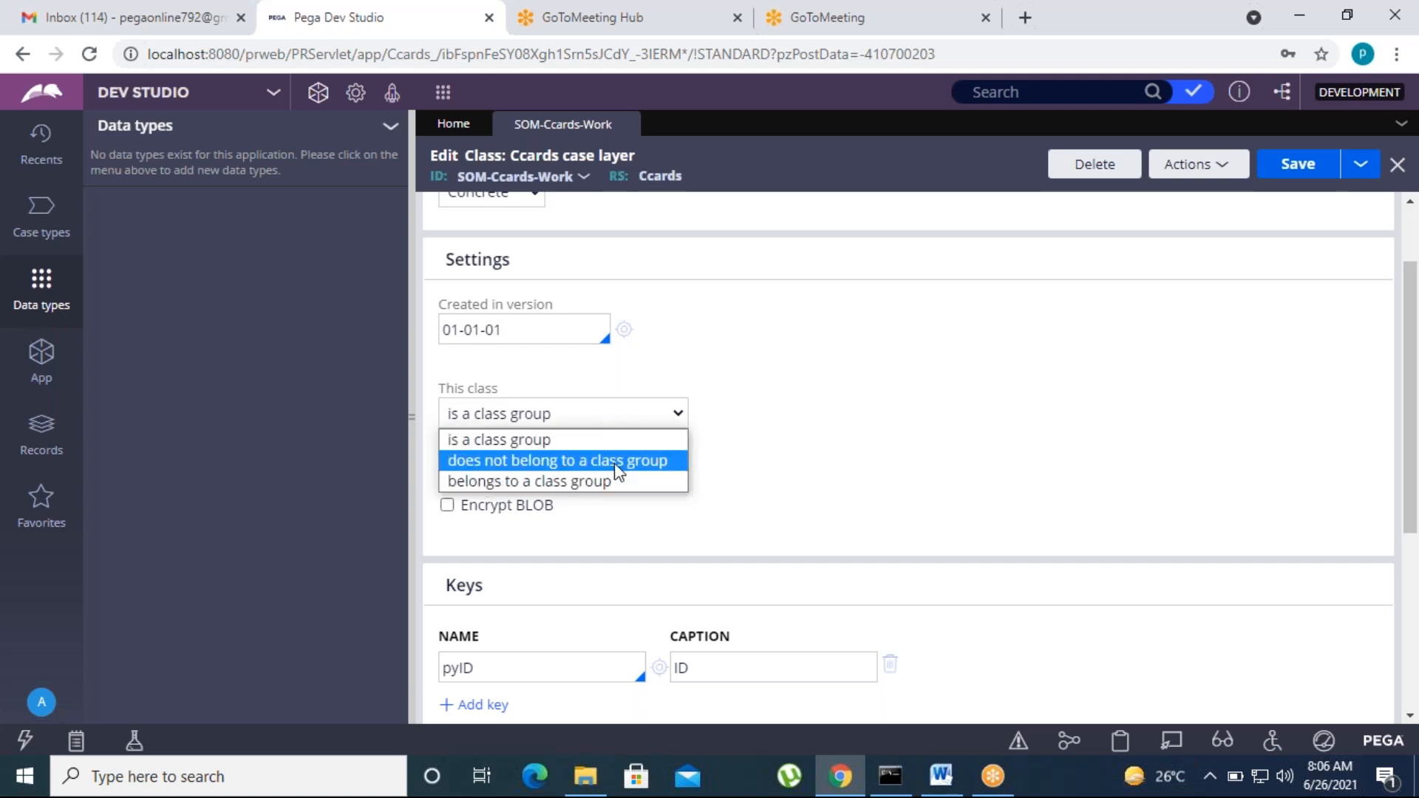
{"action": "left_click", "coordinate": [886, 494]}
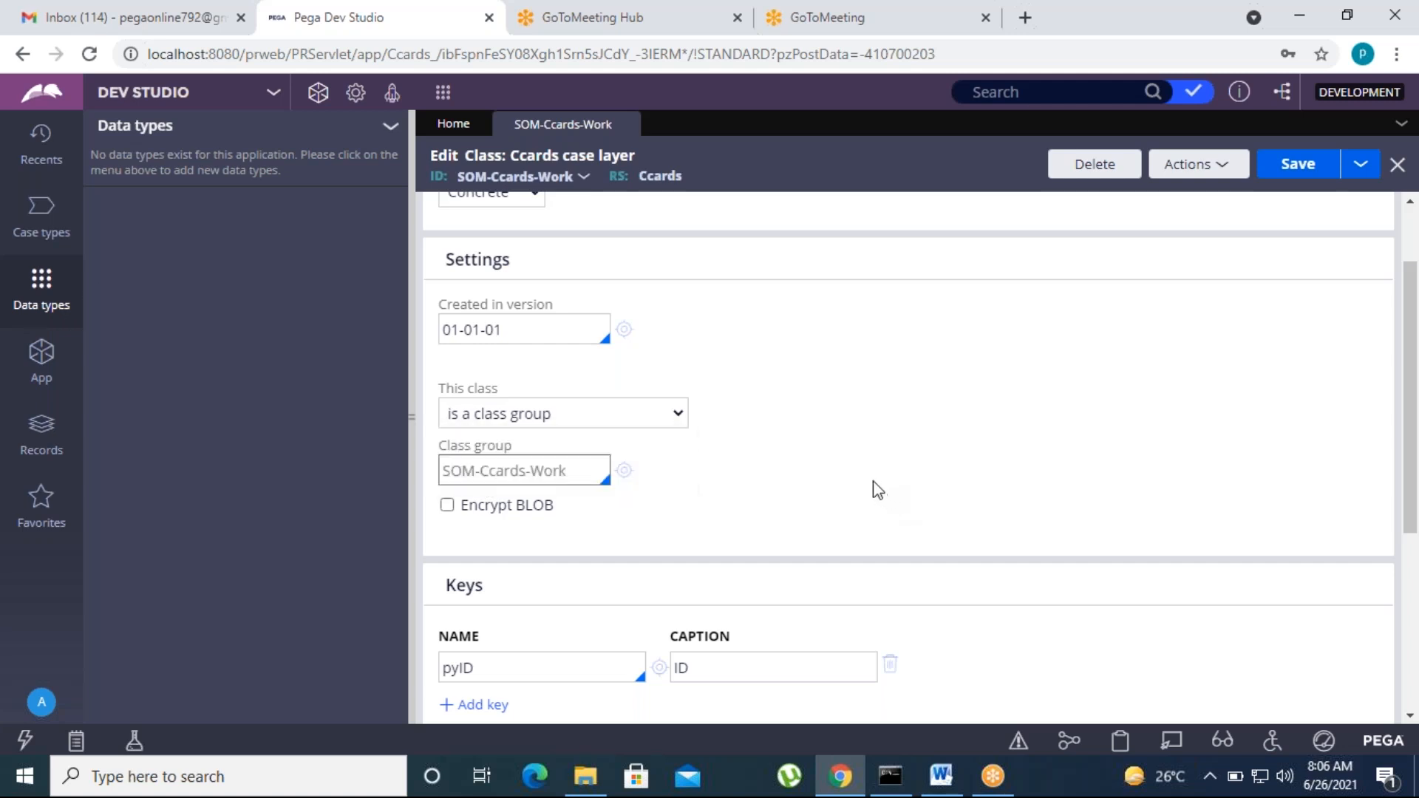
{"action": "left_click", "coordinate": [42, 354]}
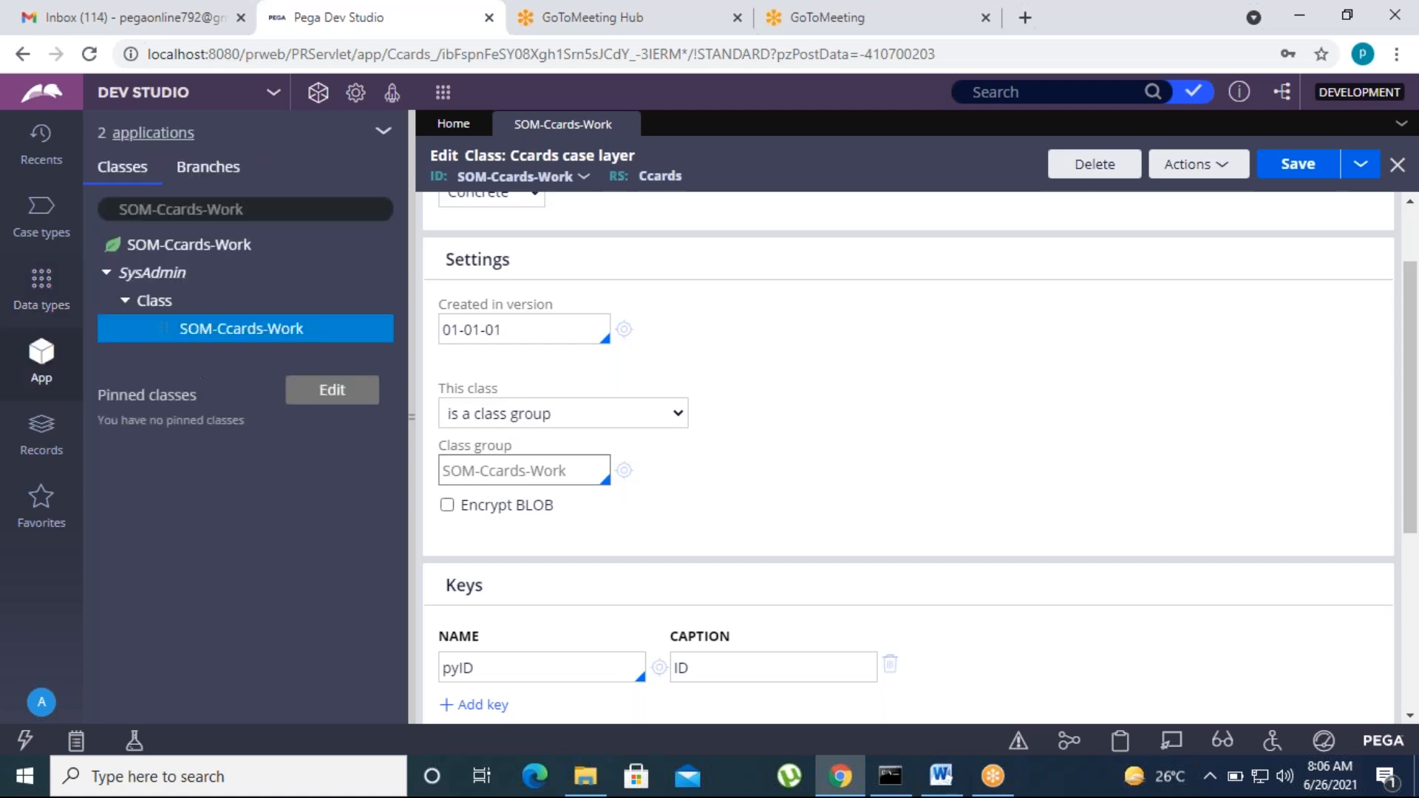
Step: Review the Encrypt BLOB and pyID key fields, then list the Ccards case layer instances (none)
{"action": "scroll", "coordinate": [672, 570], "scroll_direction": "down", "scroll_amount": 5}
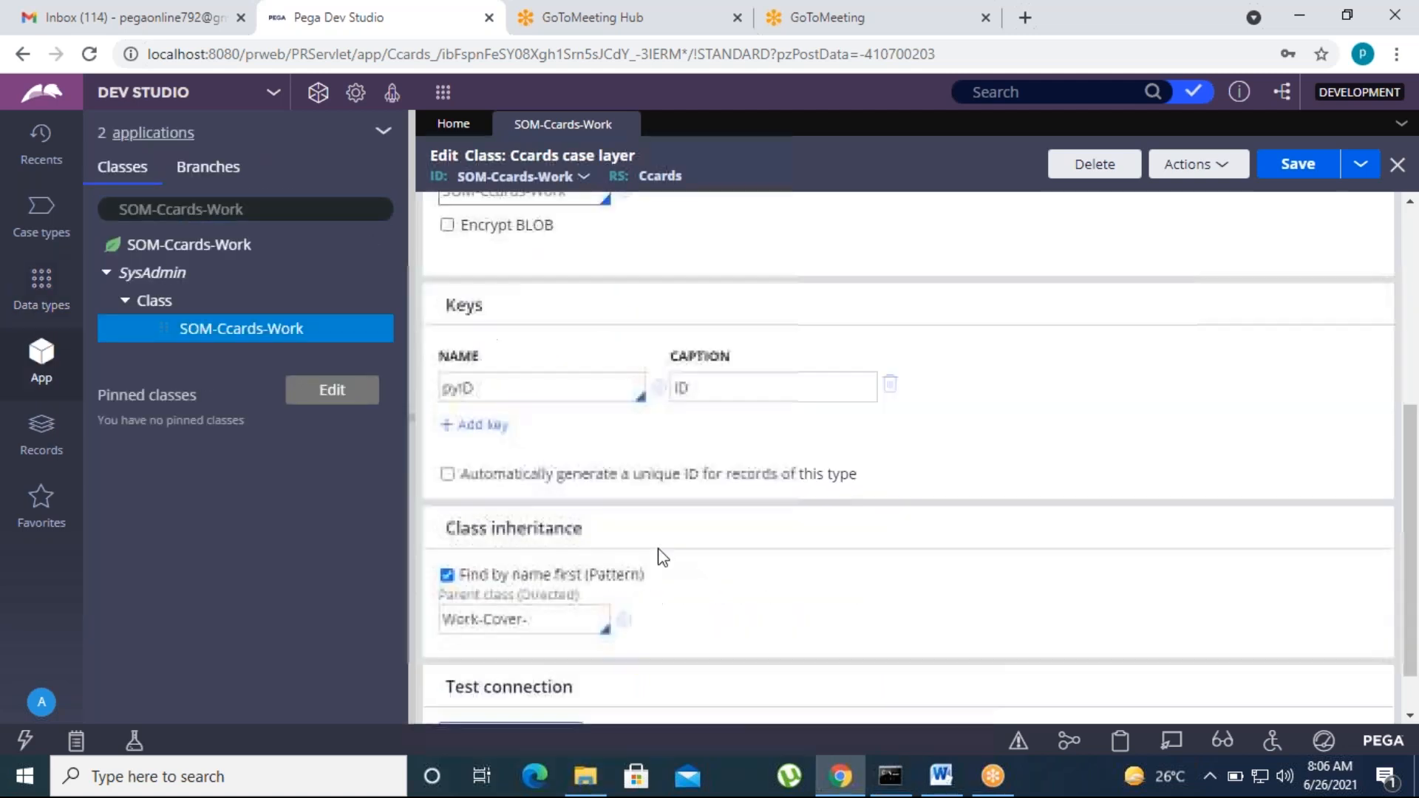
{"action": "scroll", "coordinate": [557, 354], "scroll_direction": "up", "scroll_amount": 2}
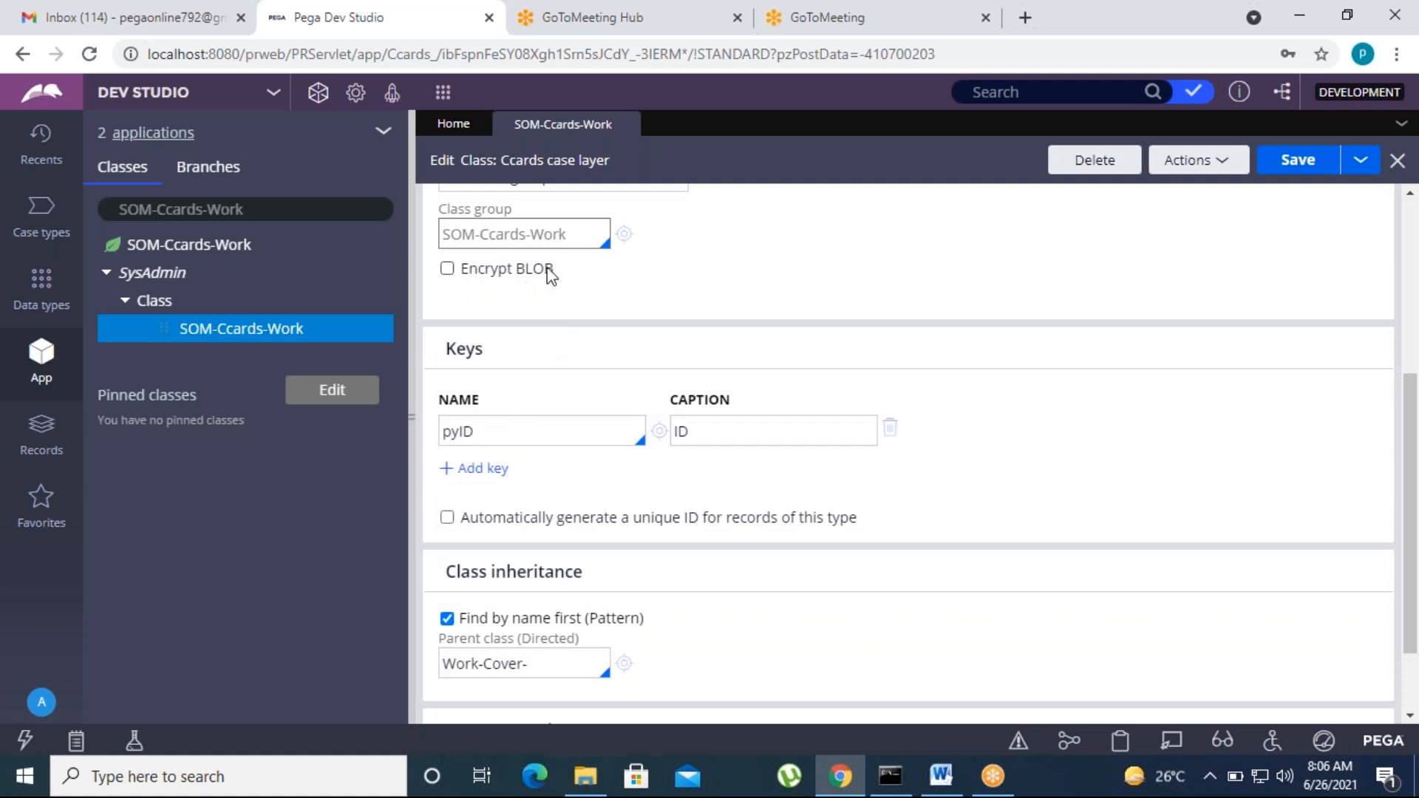
{"action": "left_click_drag", "start_coordinate": [560, 275], "coordinate": [473, 273]}
{"action": "left_click", "coordinate": [642, 313]}
{"action": "left_click", "coordinate": [553, 428]}
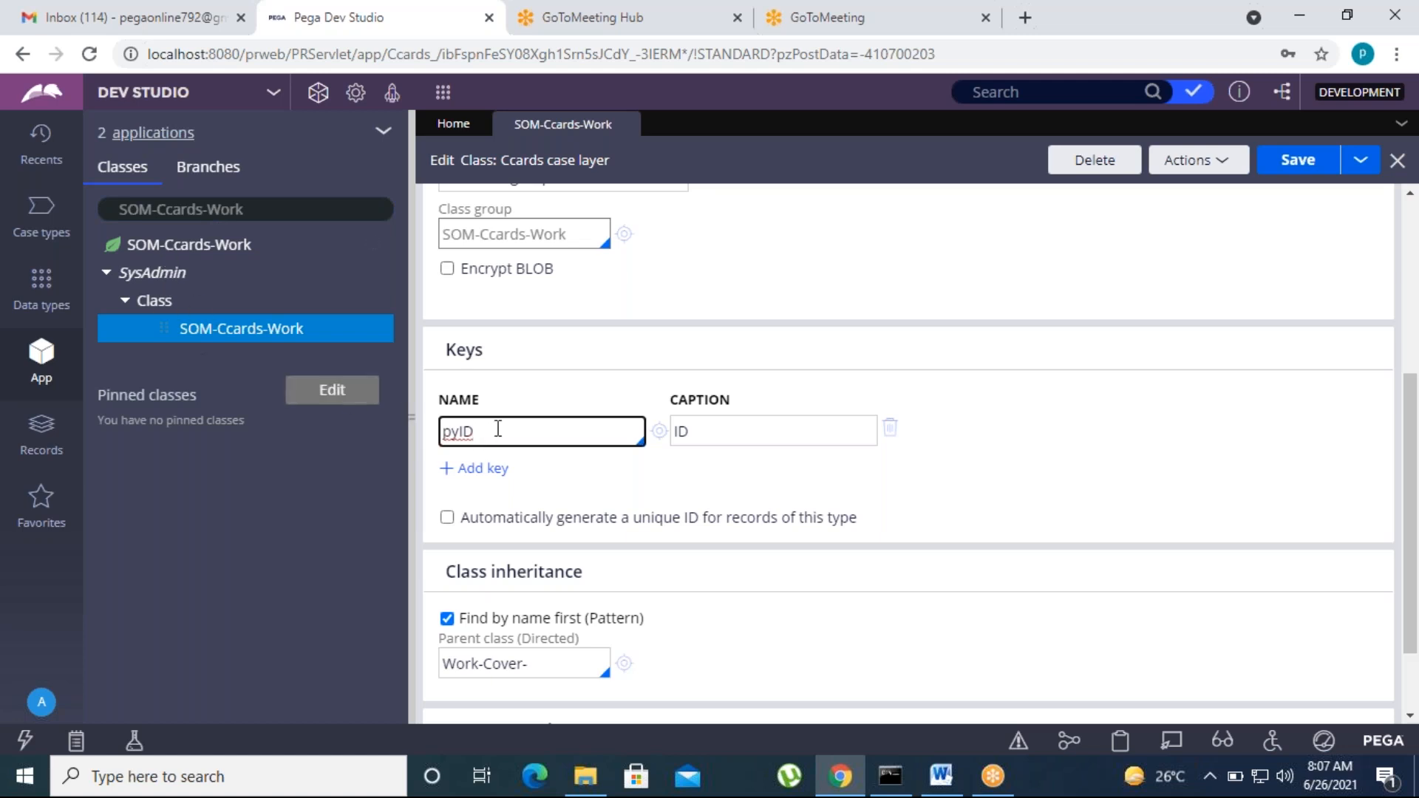
{"action": "left_click", "coordinate": [150, 245]}
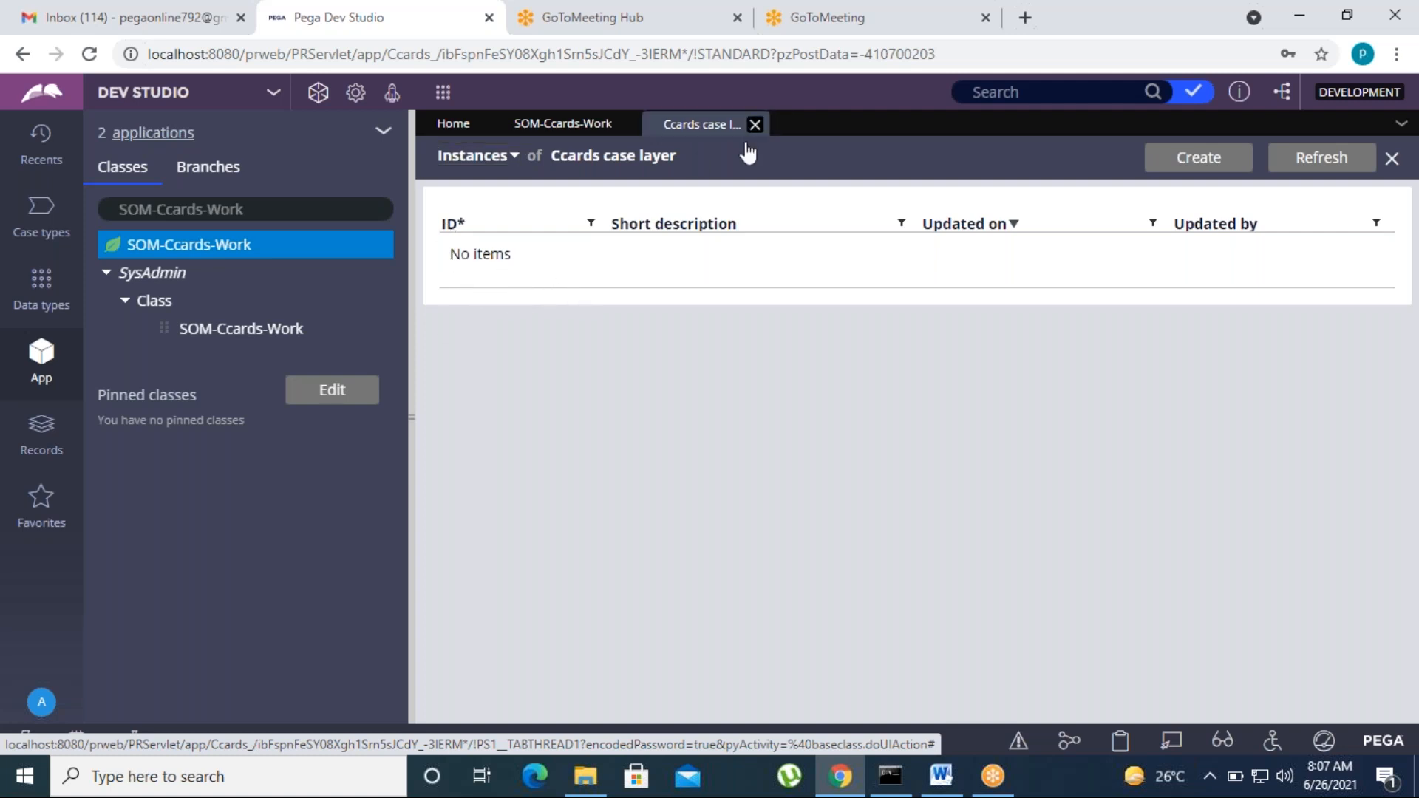
Step: Close the instances list and test the class's database connection, confirming data.pc_SOM_Ccards_Work has no problems
{"action": "left_click", "coordinate": [755, 123]}
{"action": "scroll", "coordinate": [503, 584], "scroll_direction": "down", "scroll_amount": 2}
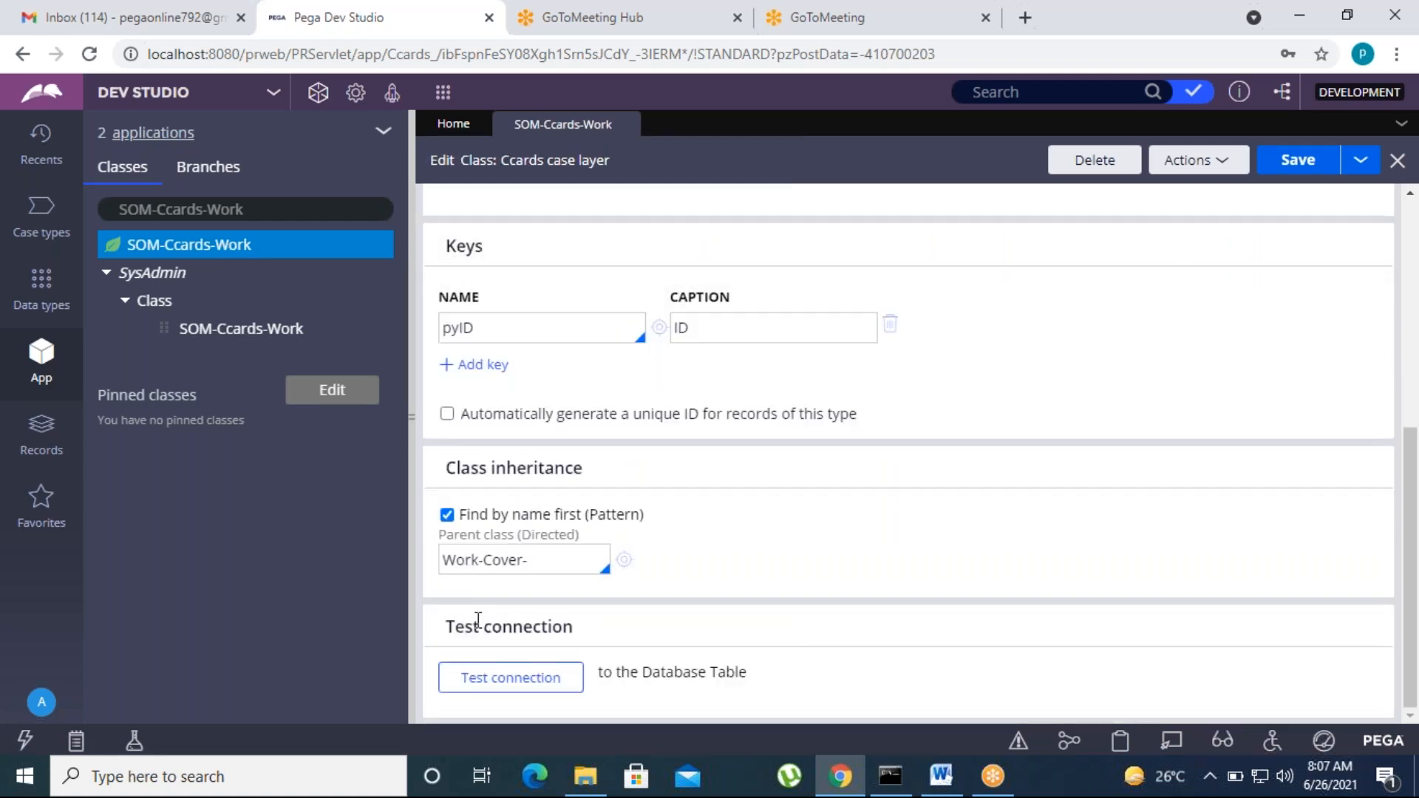
{"action": "left_click", "coordinate": [552, 554]}
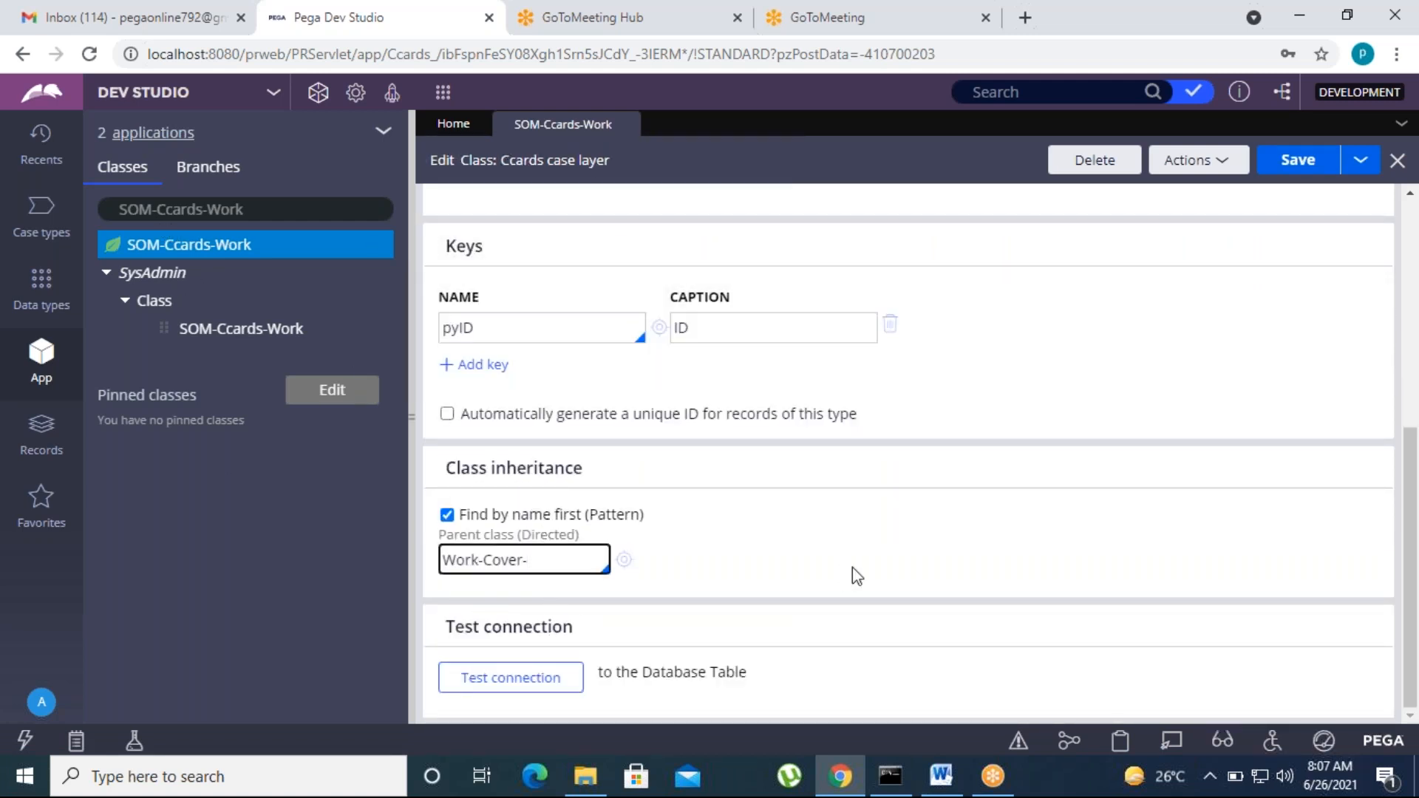
{"action": "left_click", "coordinate": [509, 676]}
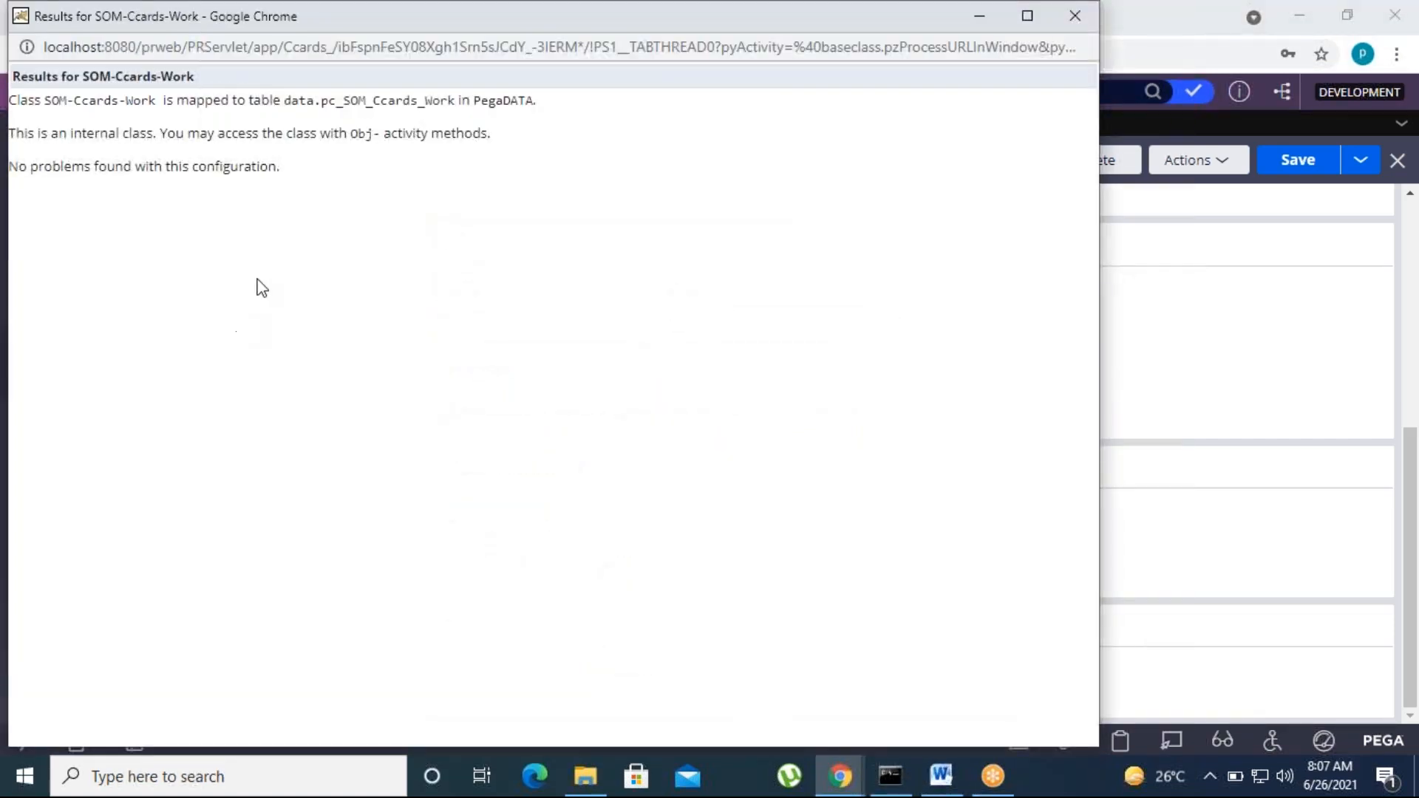
{"action": "left_click_drag", "start_coordinate": [296, 26], "coordinate": [364, 88]}
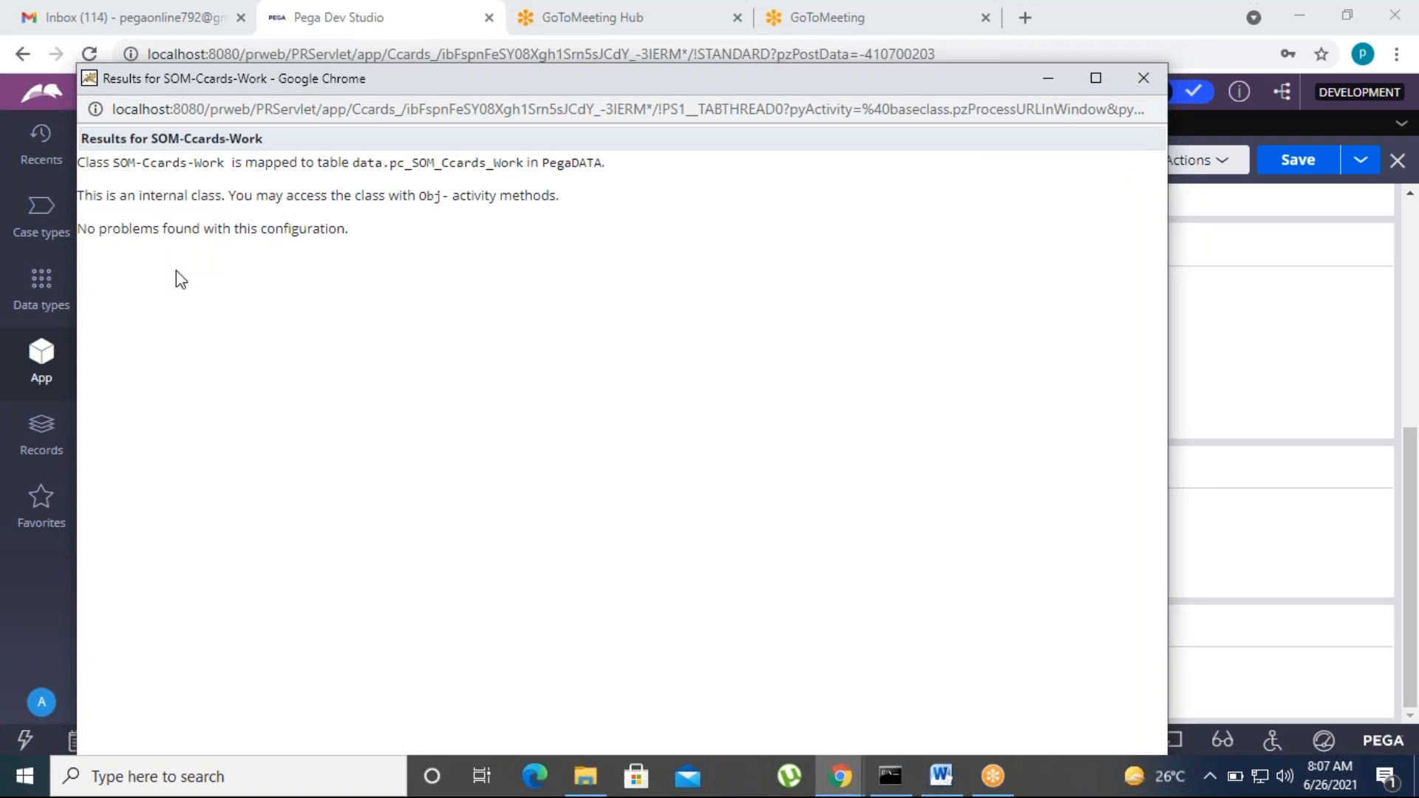
{"action": "left_click_drag", "start_coordinate": [524, 163], "coordinate": [382, 168]}
{"action": "left_click", "coordinate": [376, 319]}
{"action": "left_click_drag", "start_coordinate": [795, 85], "coordinate": [508, 156]}
{"action": "left_click", "coordinate": [868, 139]}
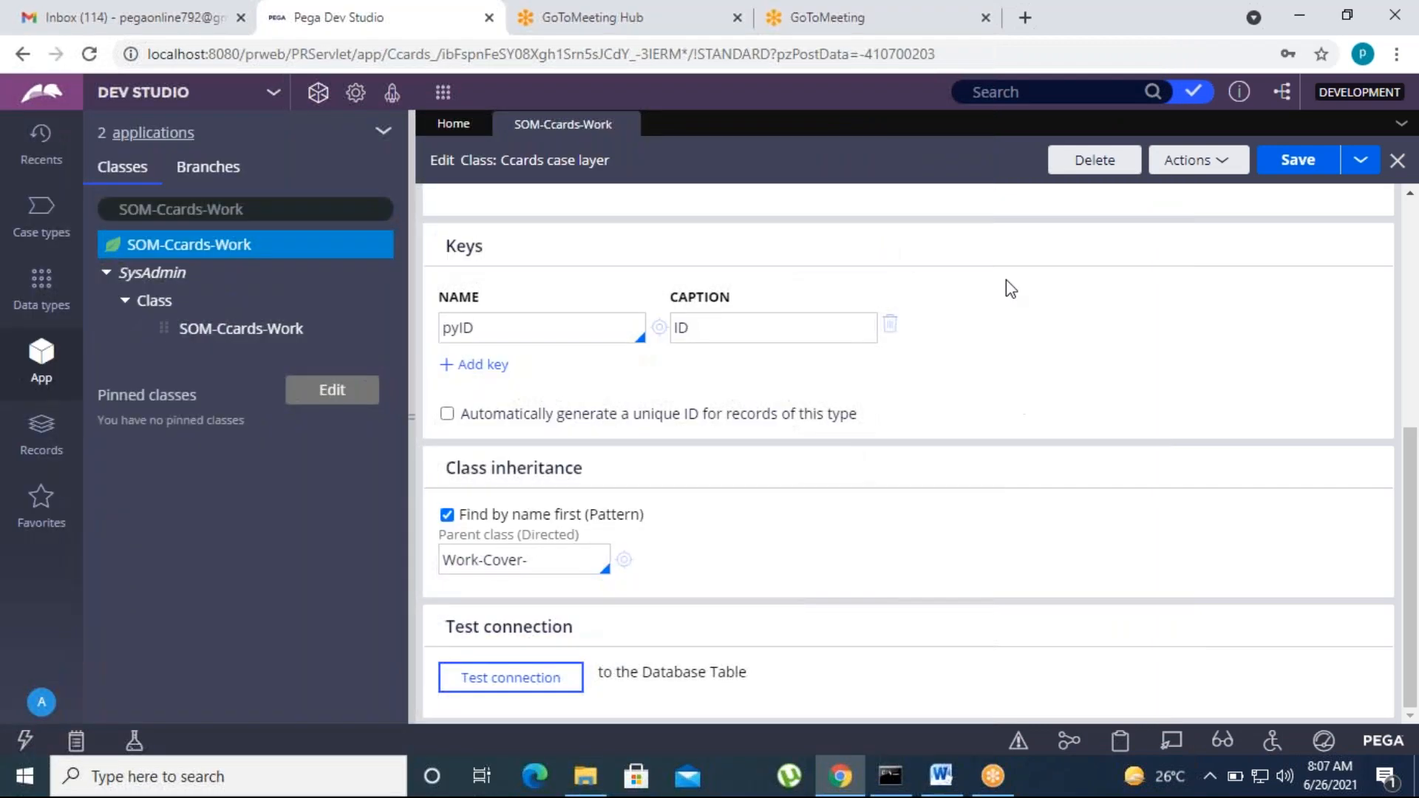
{"action": "left_click", "coordinate": [610, 786]}
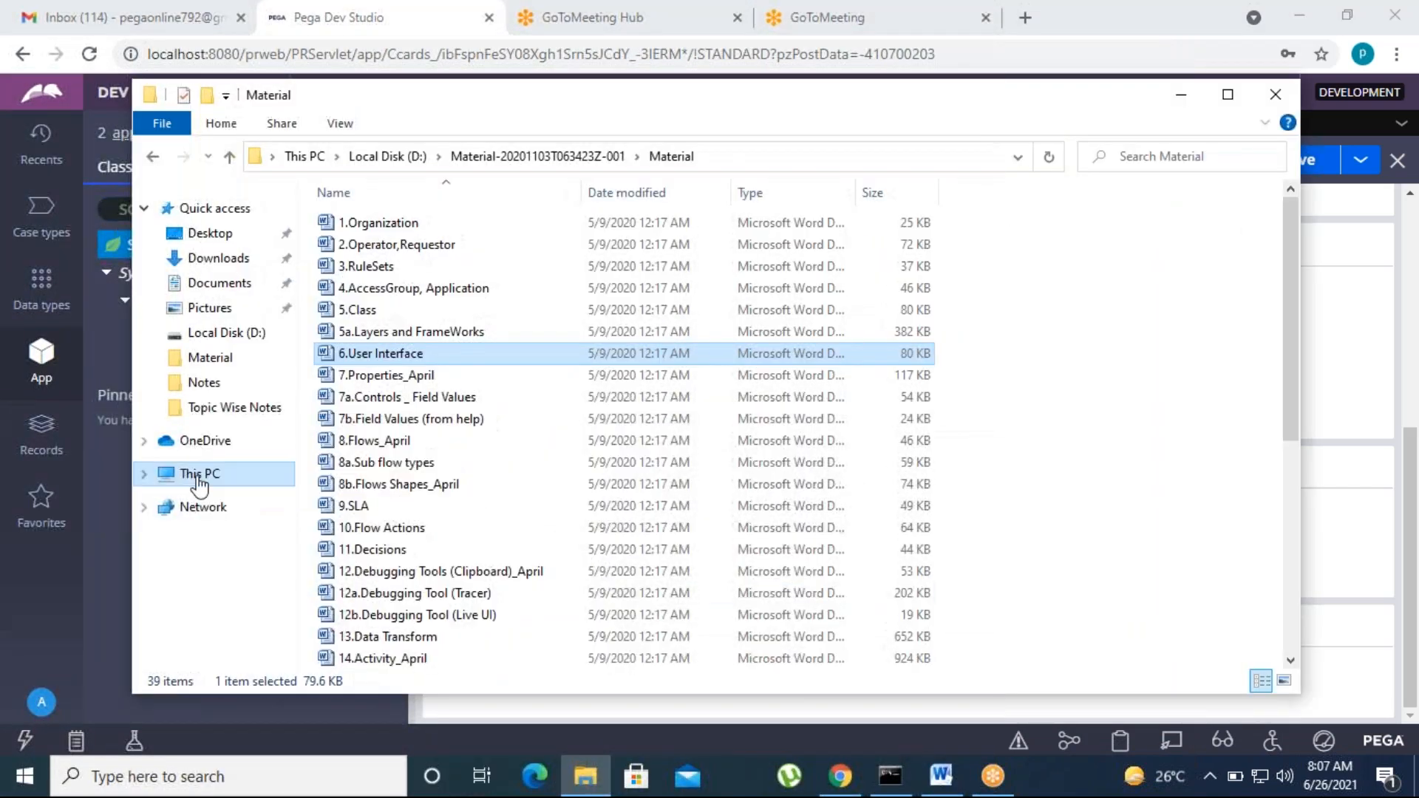
Step: Browse to C:\PRPCPersonalEdition\pgsql\pgAdmin 4\bin and launch pgAdmin4
{"action": "left_click", "coordinate": [198, 473]}
{"action": "left_click", "coordinate": [424, 453]}
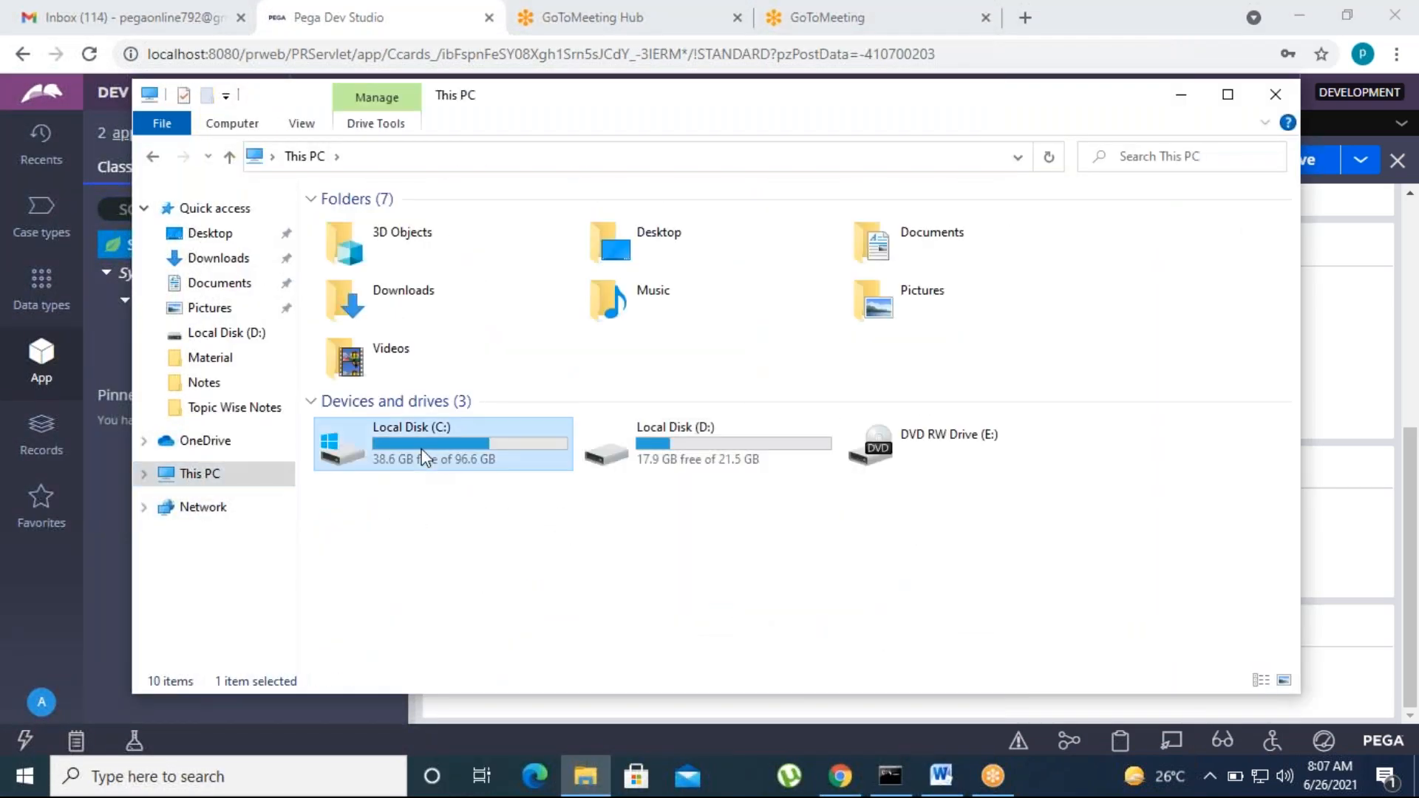
{"action": "double_click", "coordinate": [424, 453]}
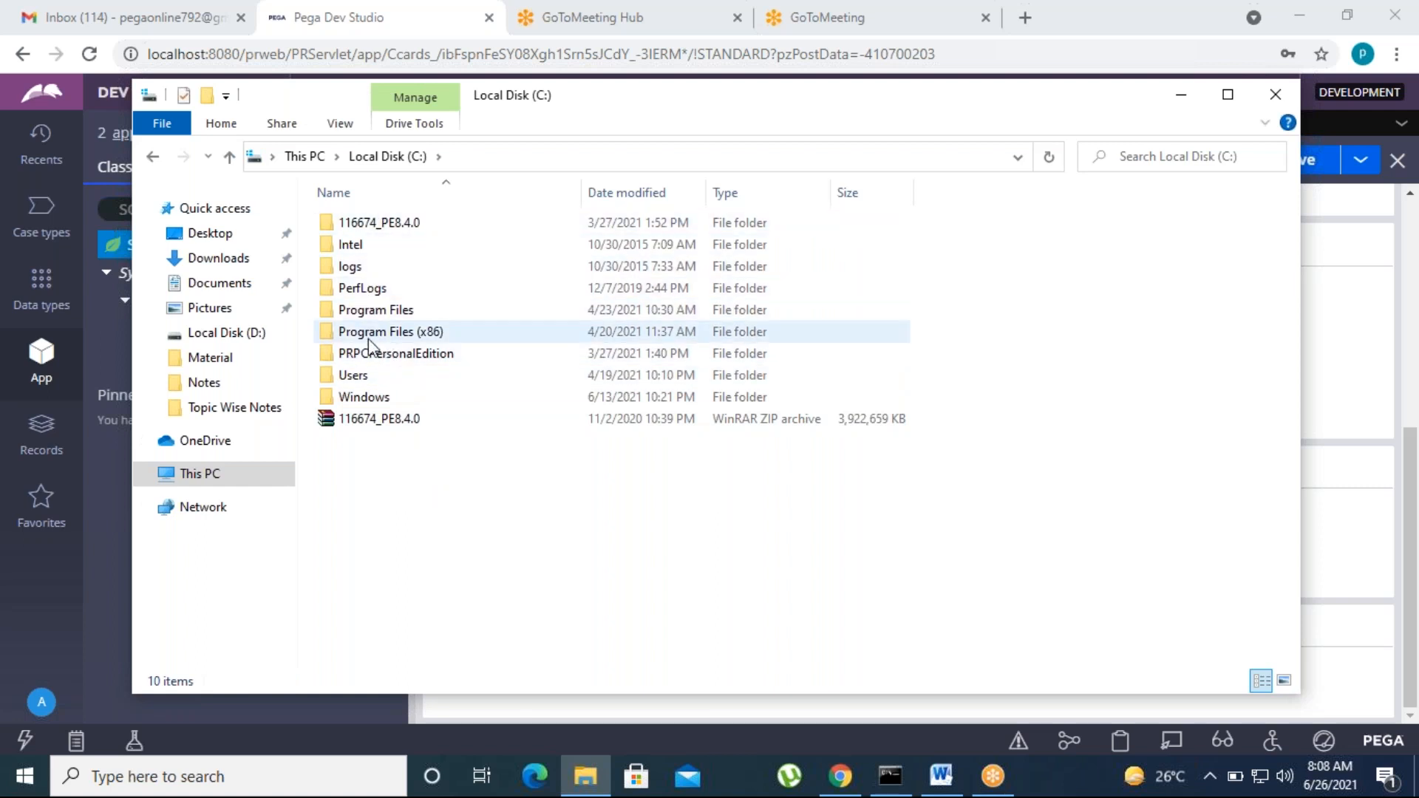
{"action": "double_click", "coordinate": [378, 359]}
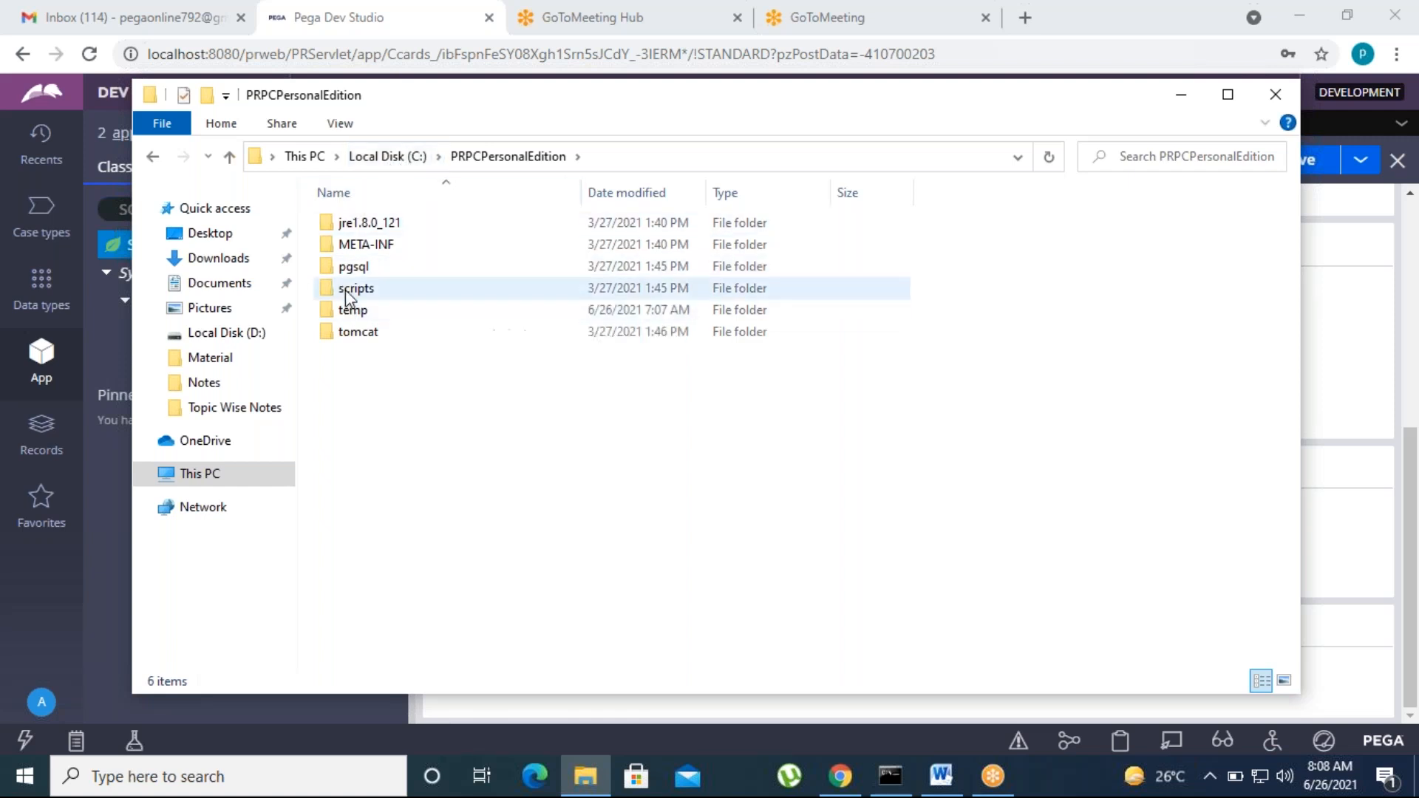
{"action": "double_click", "coordinate": [365, 267]}
{"action": "double_click", "coordinate": [368, 333]}
{"action": "double_click", "coordinate": [362, 219]}
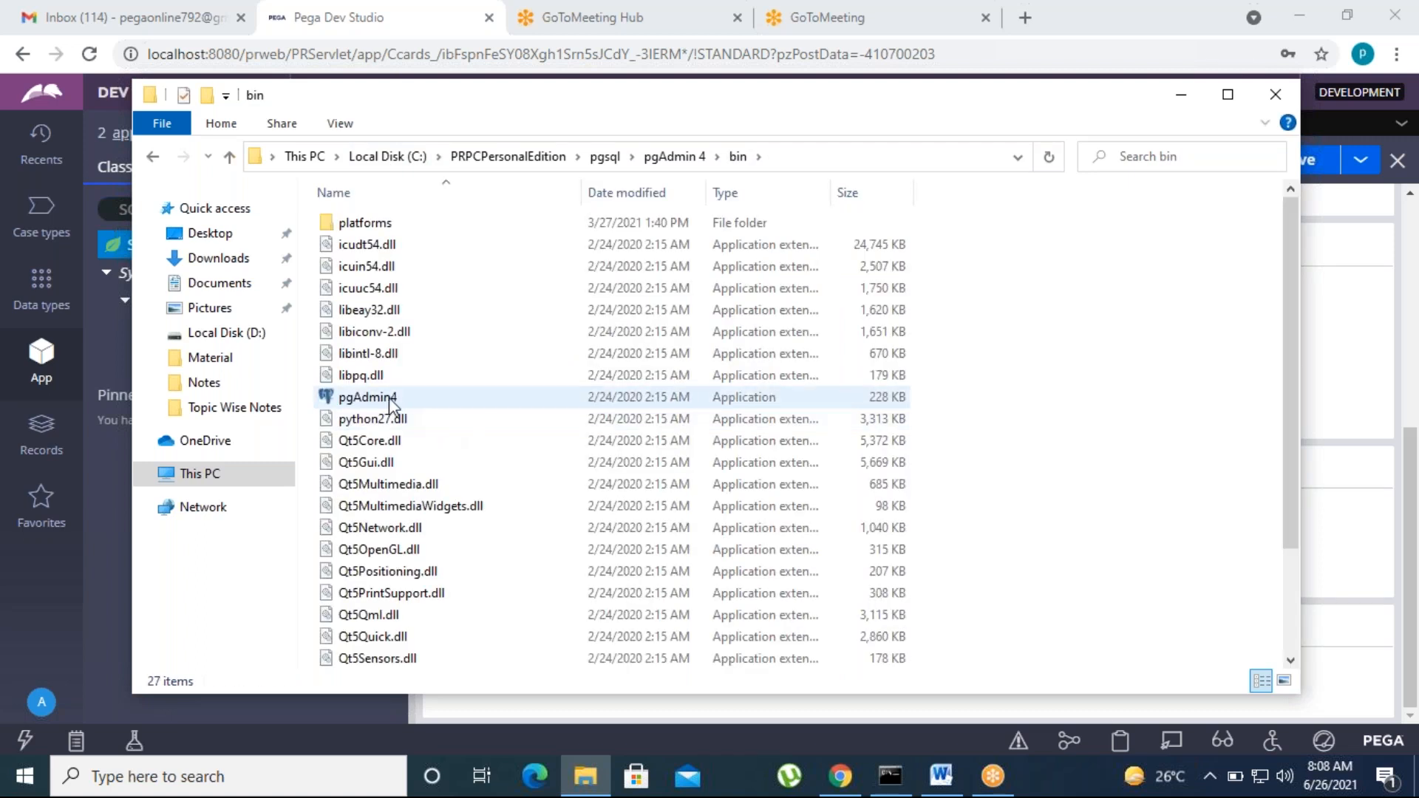
{"action": "double_click", "coordinate": [389, 399]}
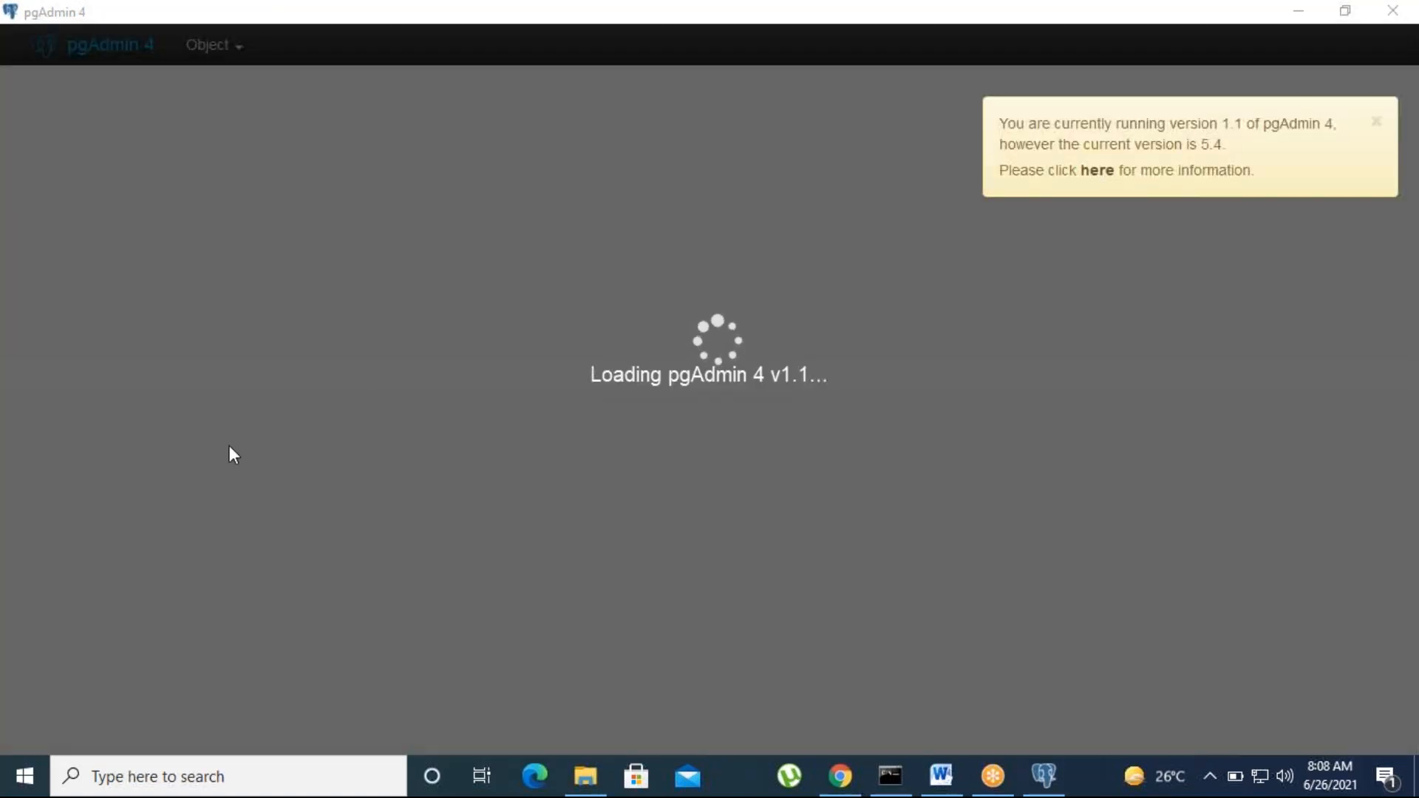
Step: Dismiss pgAdmin's version update notice and minimize pgAdmin
{"action": "left_click", "coordinate": [1372, 127]}
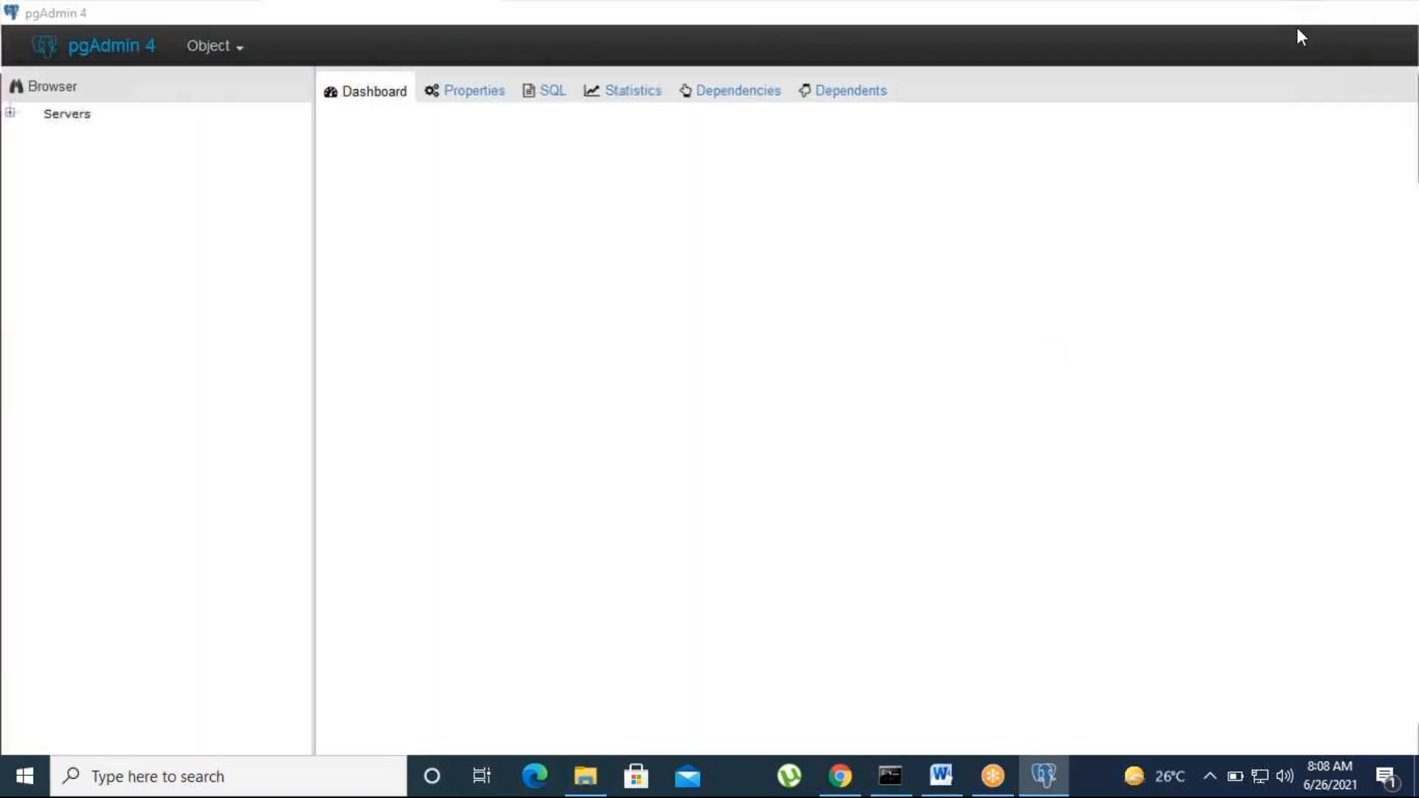
{"action": "left_click", "coordinate": [1300, 11]}
Step: Minimize File Explorer, close the SOM-Ccards-Work tab and collapse the SysAdmin class branch
{"action": "left_click", "coordinate": [1176, 94]}
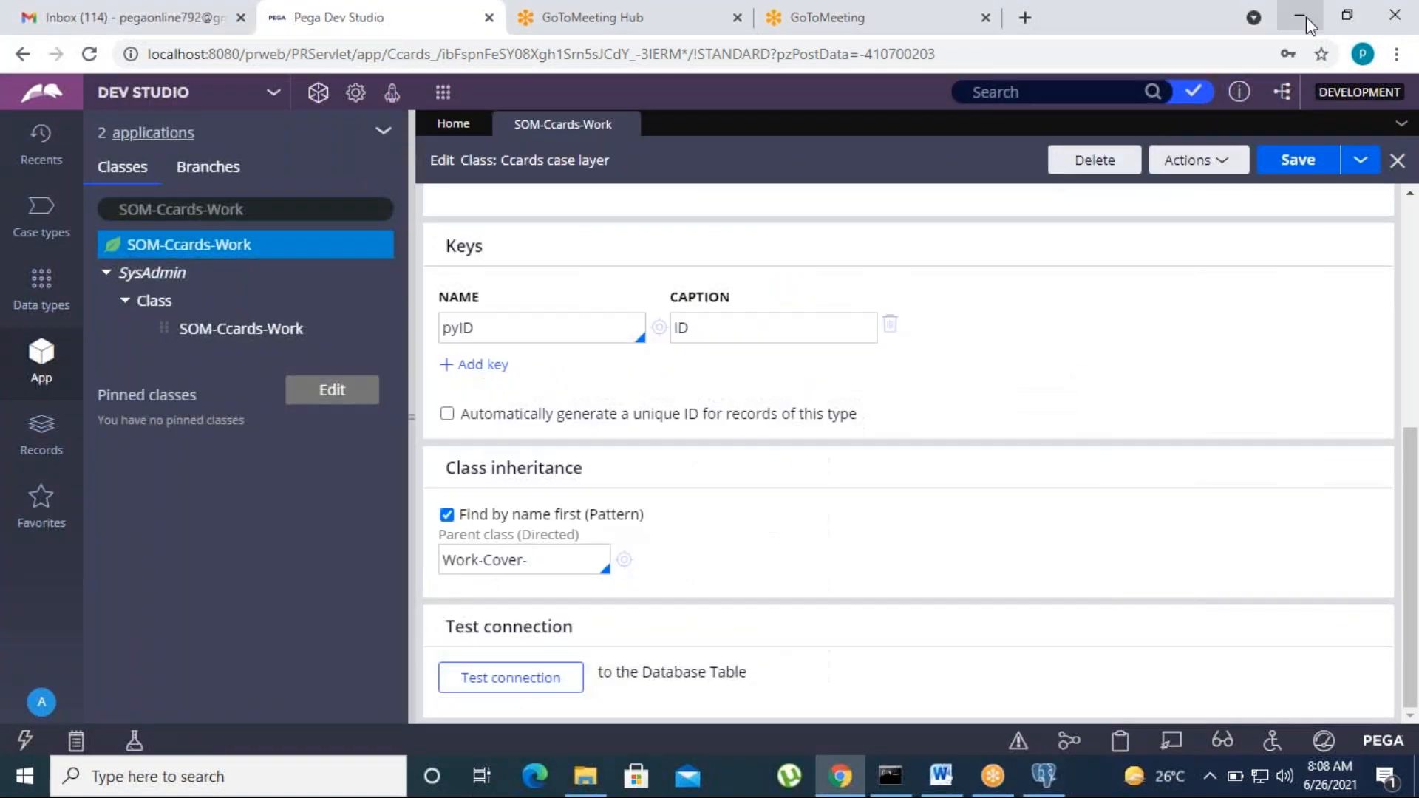
{"action": "left_click", "coordinate": [626, 125]}
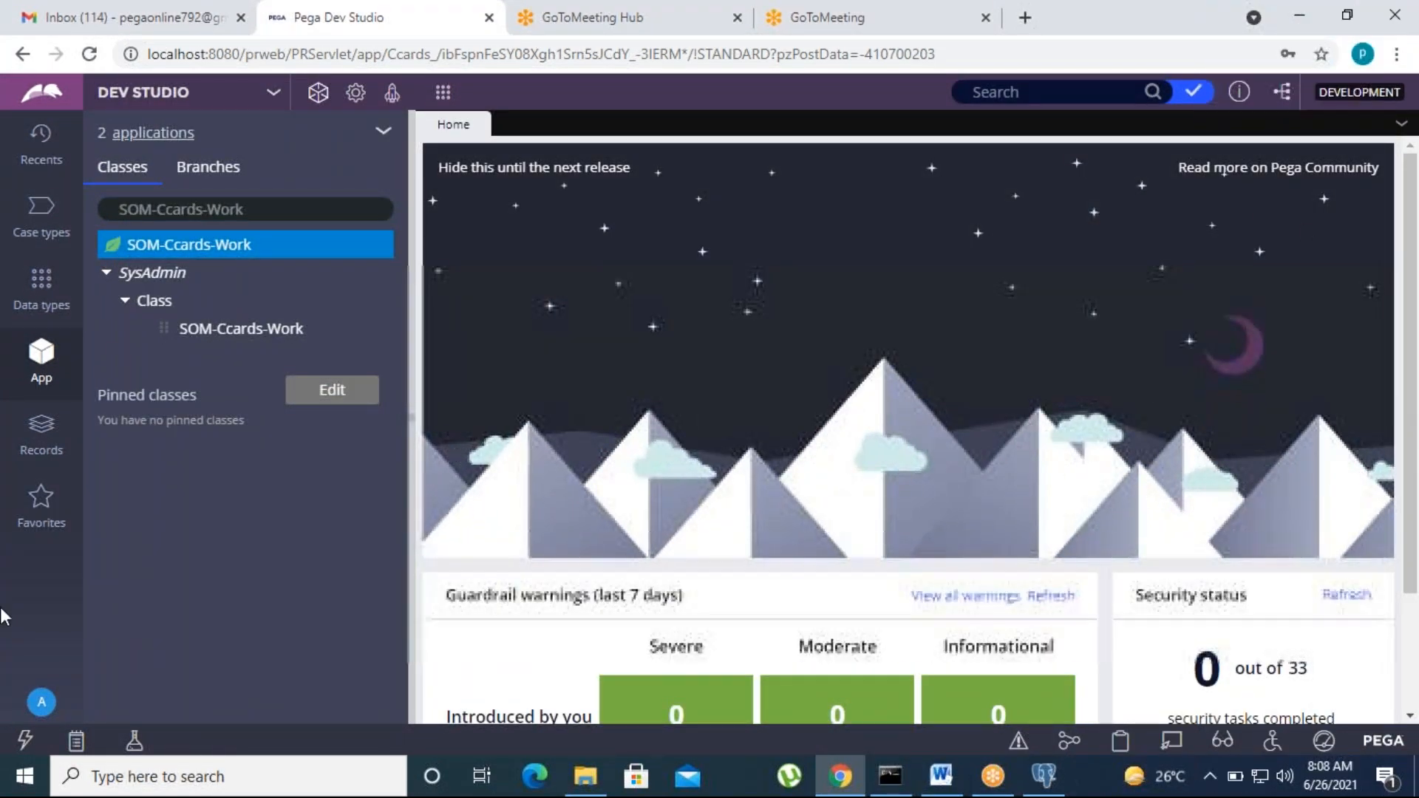
{"action": "left_click", "coordinate": [106, 274]}
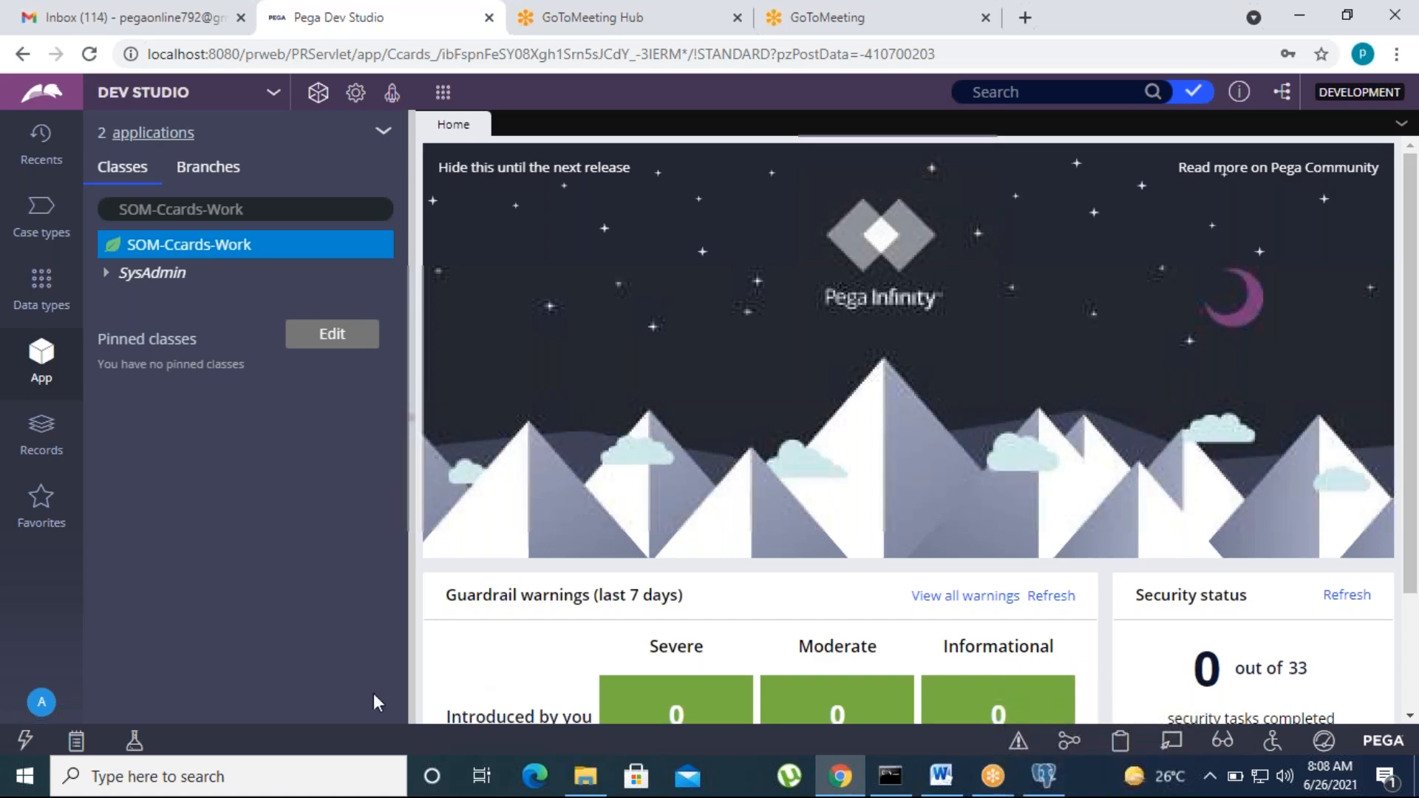
{"action": "left_click", "coordinate": [266, 776]}
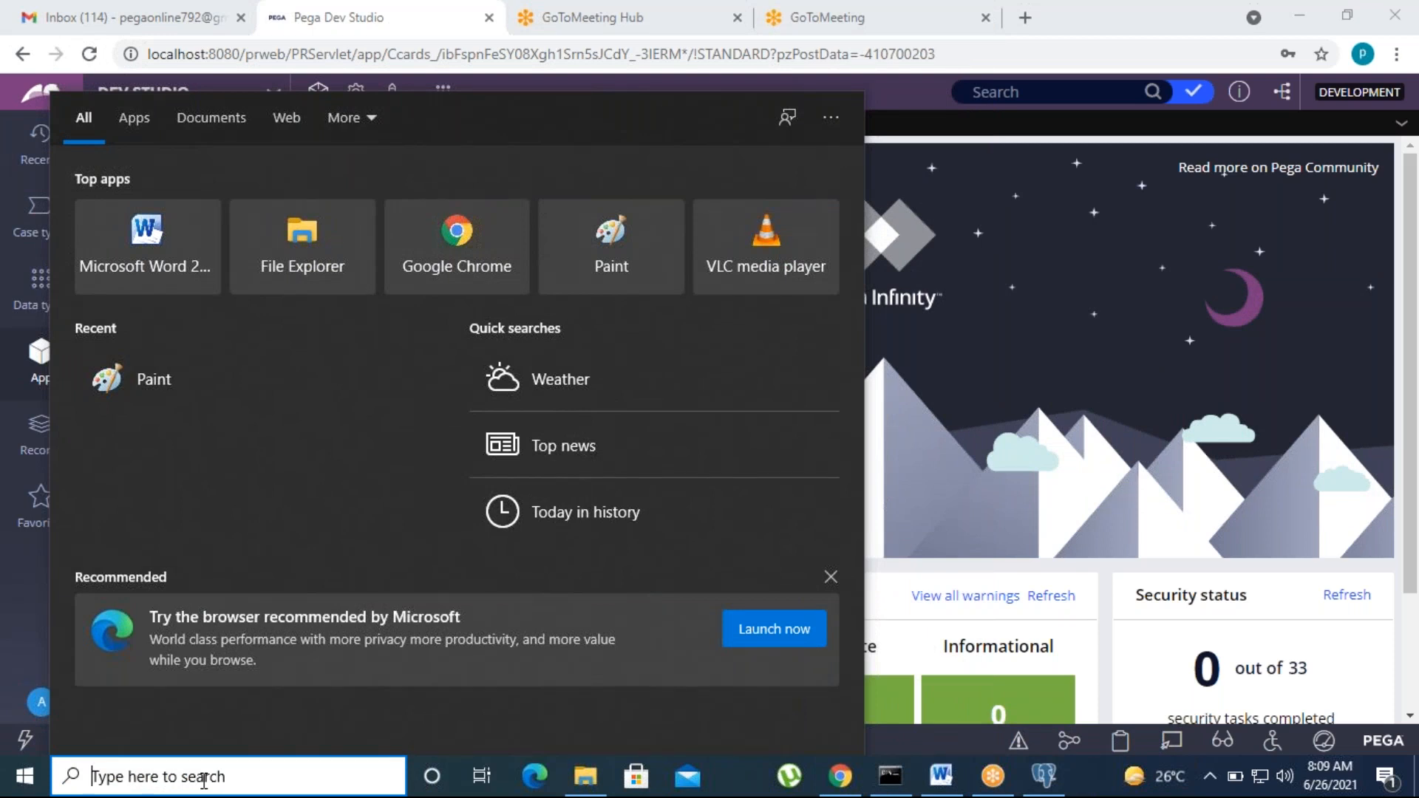
Step: Launch Paint via search for 'paint' and maximize its window
{"action": "type", "text": "pa"}
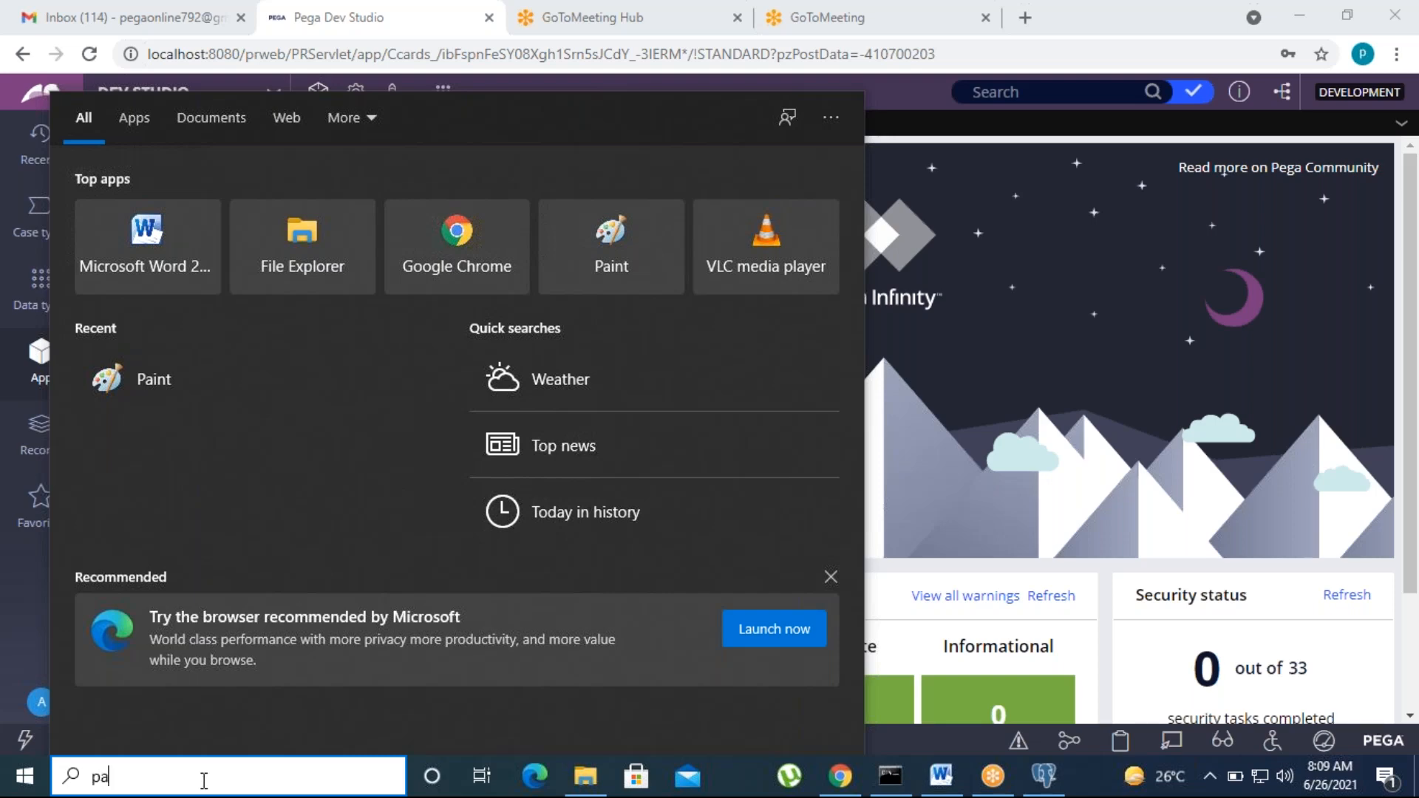
{"action": "type", "text": "int"}
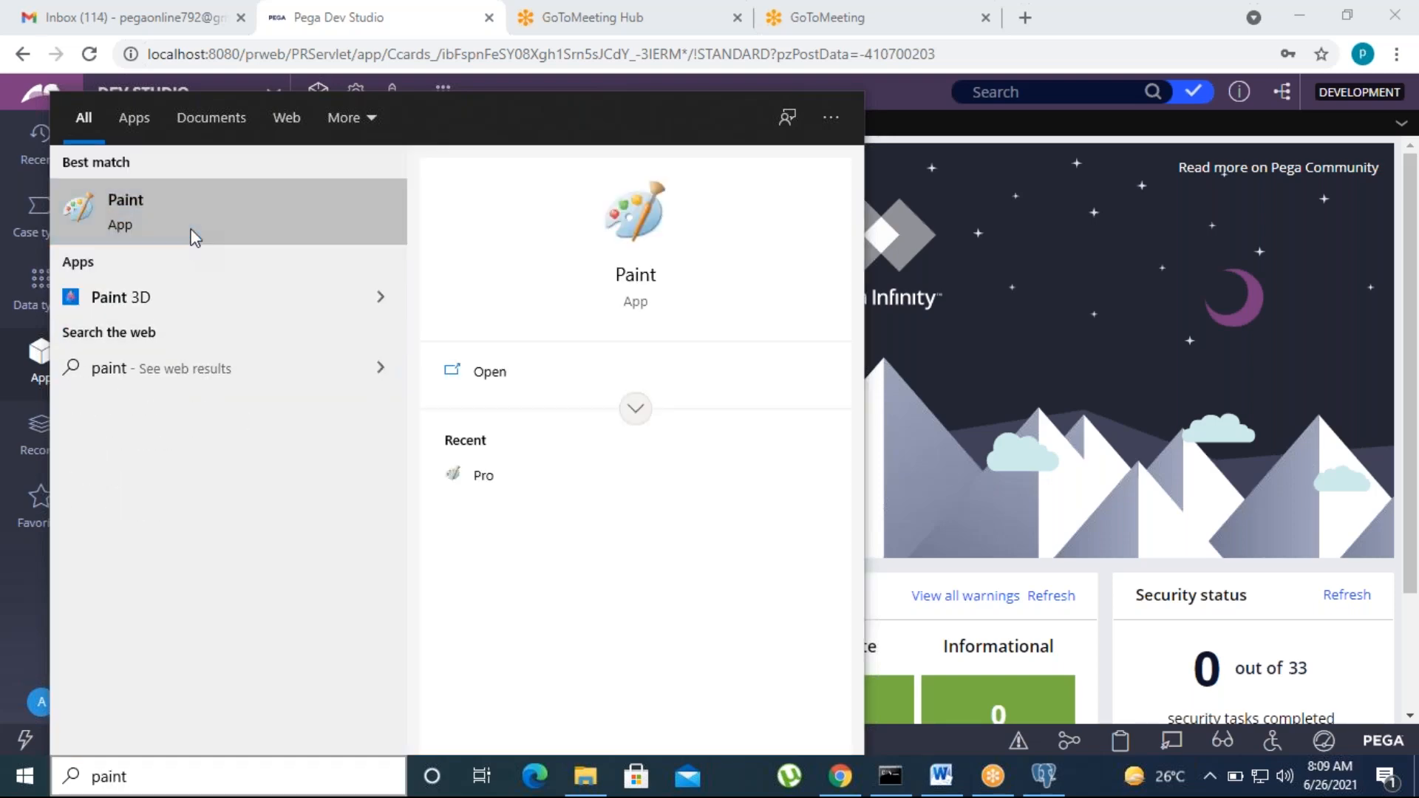
{"action": "left_click", "coordinate": [194, 236]}
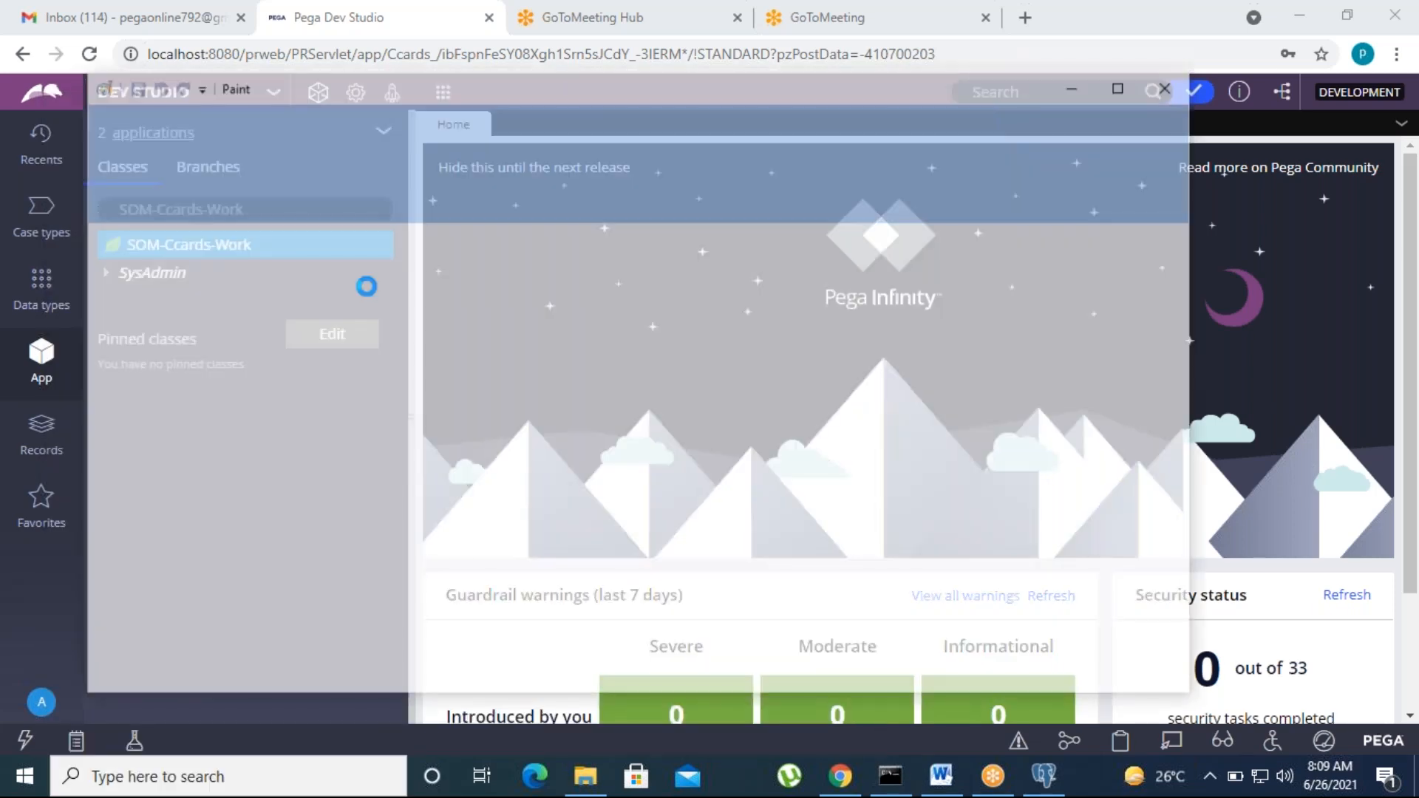
{"action": "left_click", "coordinate": [1168, 96]}
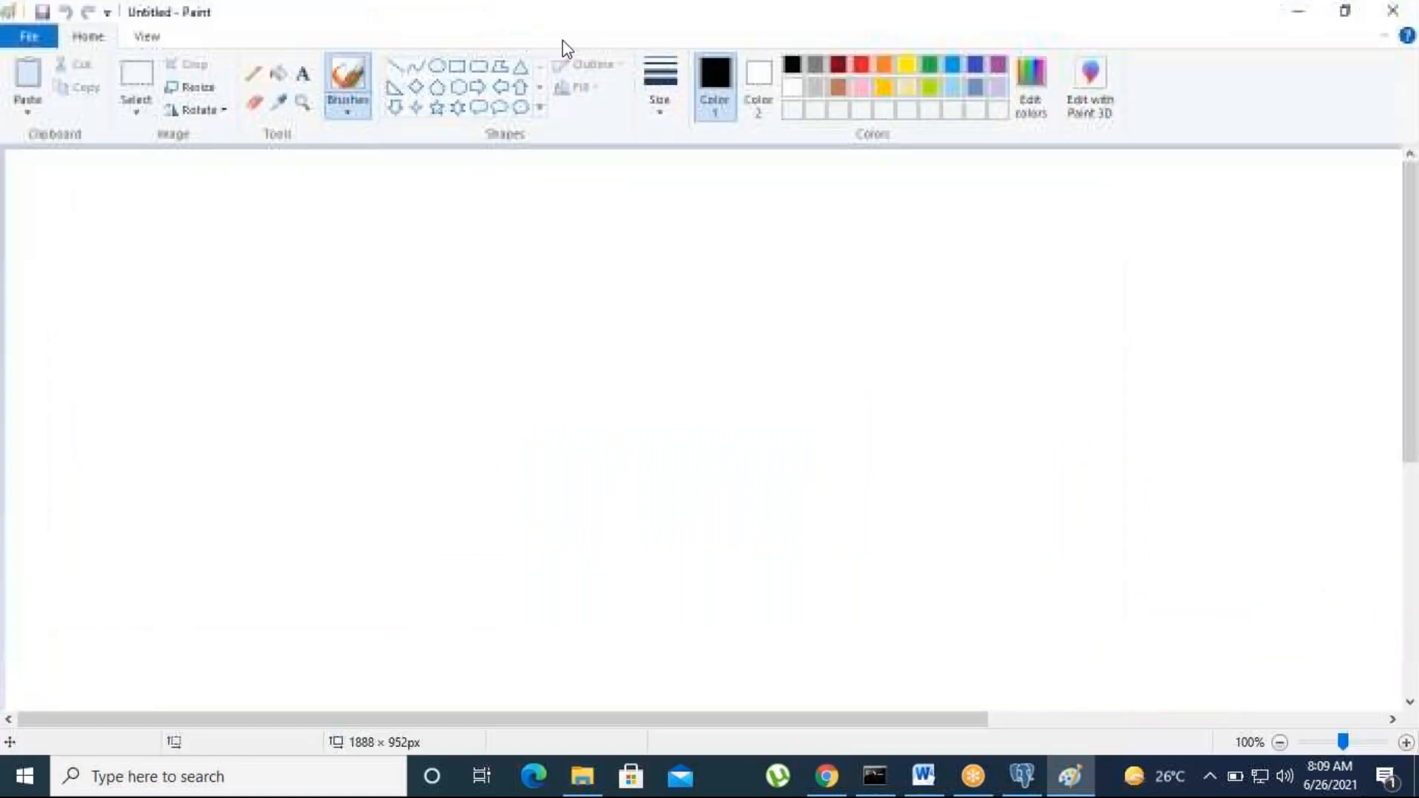
Step: Add text labels Class A at the top, with class B and class C beneath it
{"action": "left_click_drag", "start_coordinate": [370, 217], "coordinate": [645, 252]}
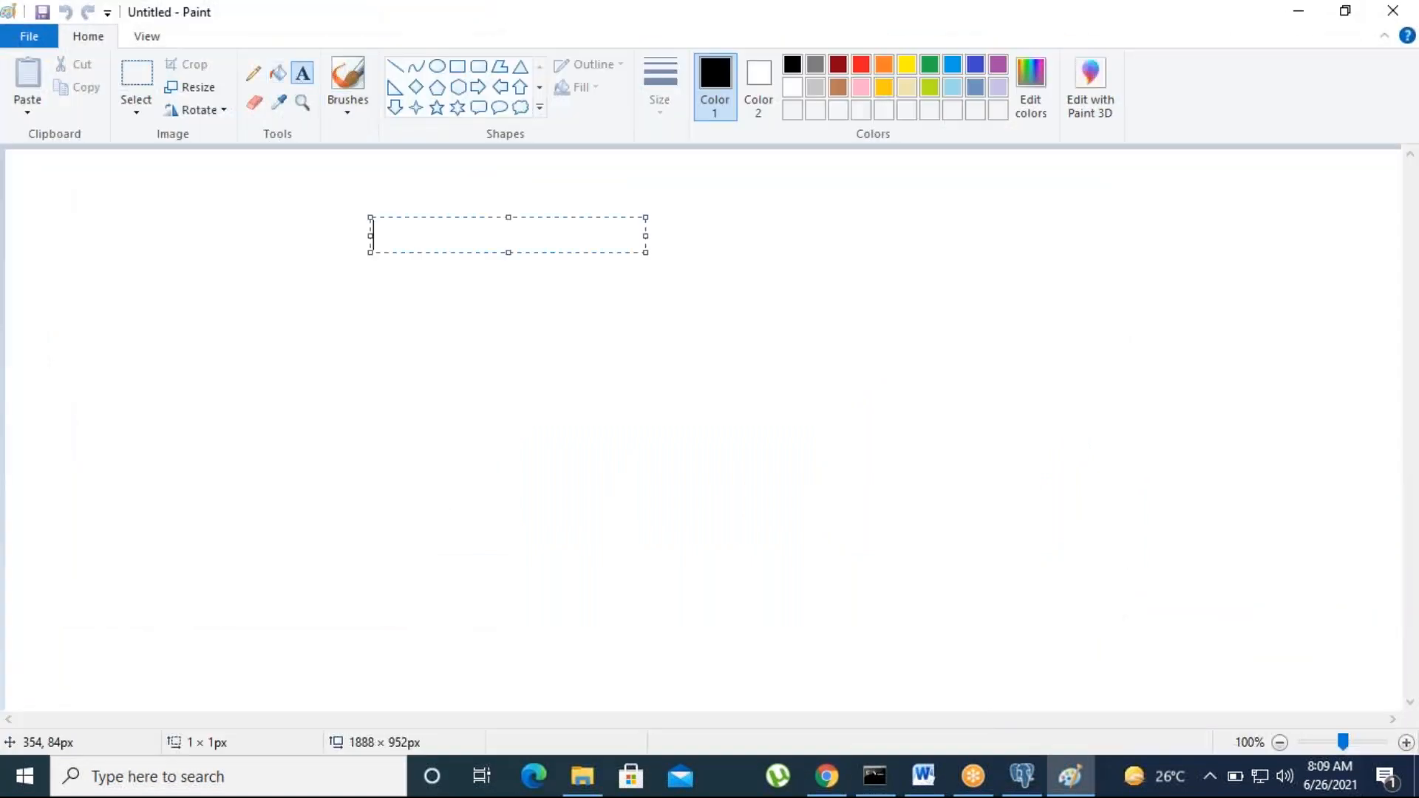
{"action": "type", "text": "Class "}
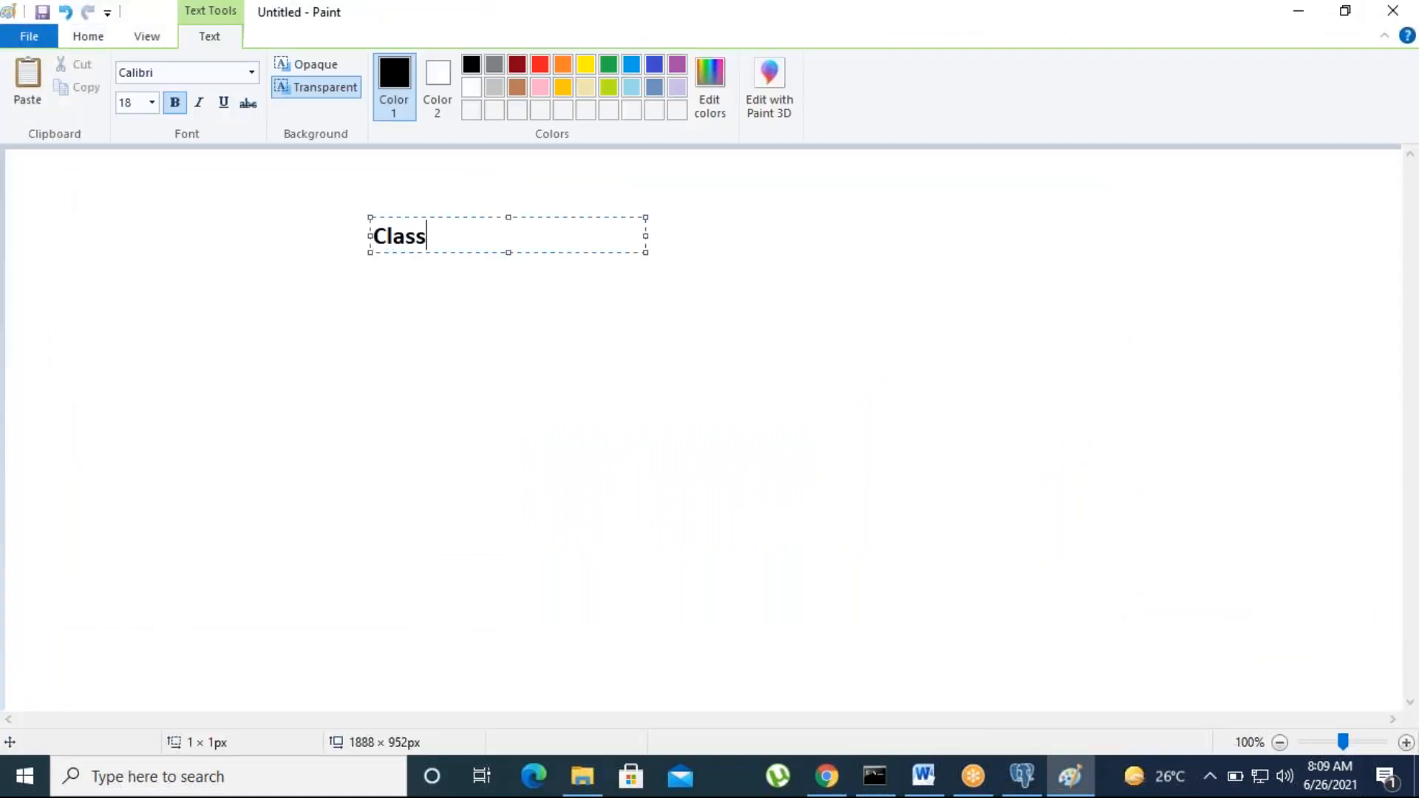
{"action": "type", "text": "A"}
{"action": "left_click", "coordinate": [221, 365]}
{"action": "left_click", "coordinate": [220, 346]}
{"action": "type", "text": "clas"}
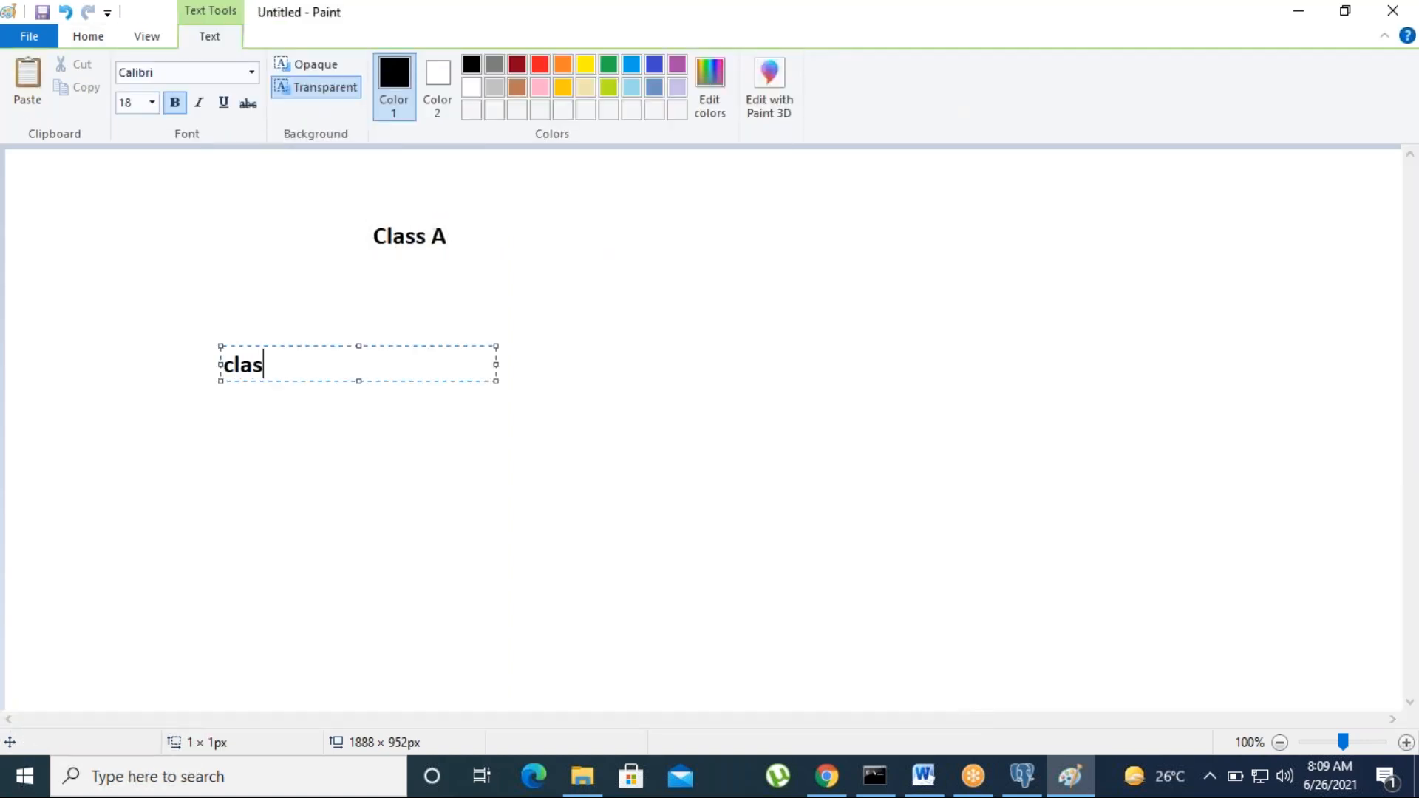
{"action": "type", "text": "s B"}
{"action": "left_click", "coordinate": [526, 376]}
{"action": "left_click", "coordinate": [538, 346]}
{"action": "type", "text": "class C"}
{"action": "left_click", "coordinate": [524, 500]}
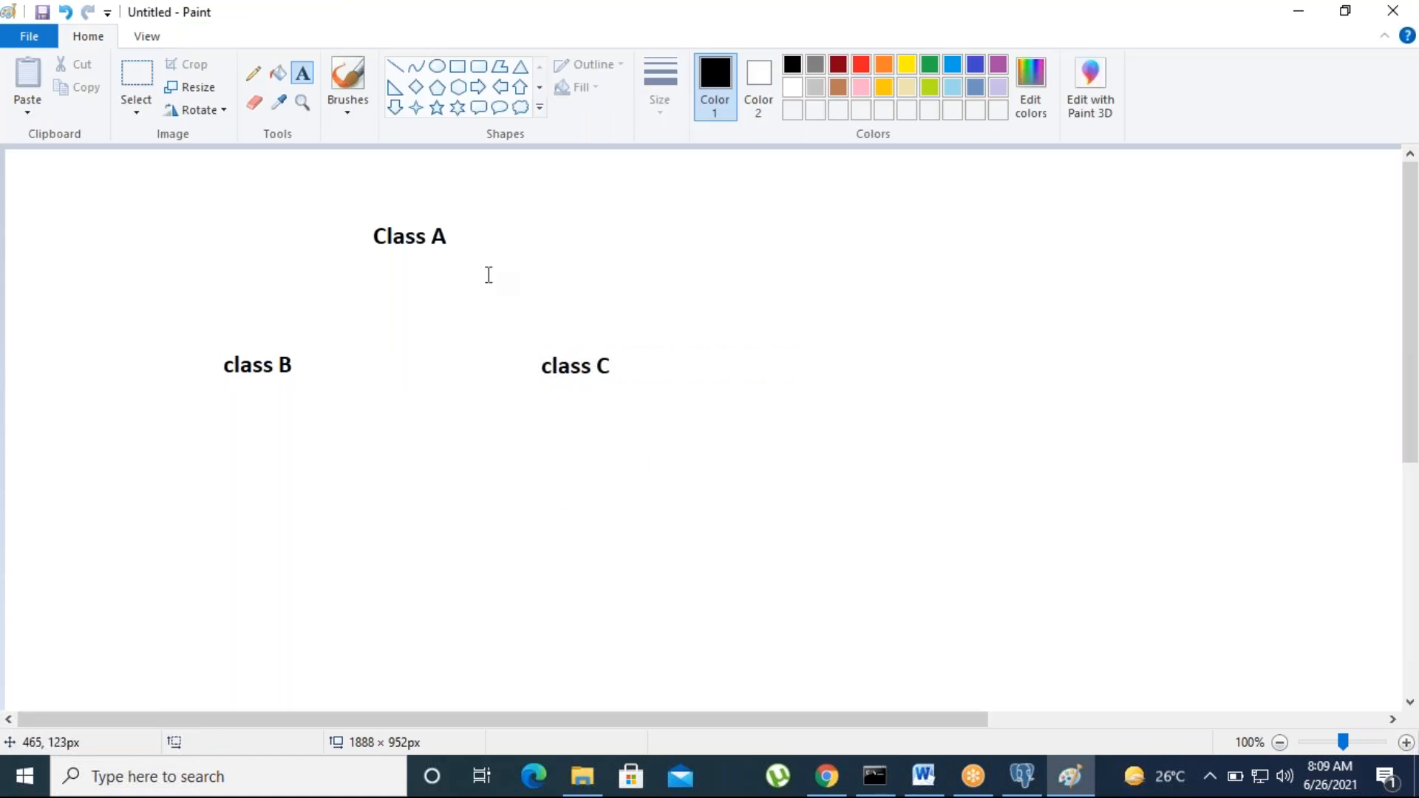
Step: Try placing further text boxes between and below the labels, discarding each empty one
{"action": "left_click_drag", "start_coordinate": [266, 369], "coordinate": [540, 347]}
{"action": "left_click", "coordinate": [547, 488]}
{"action": "left_click", "coordinate": [547, 488]}
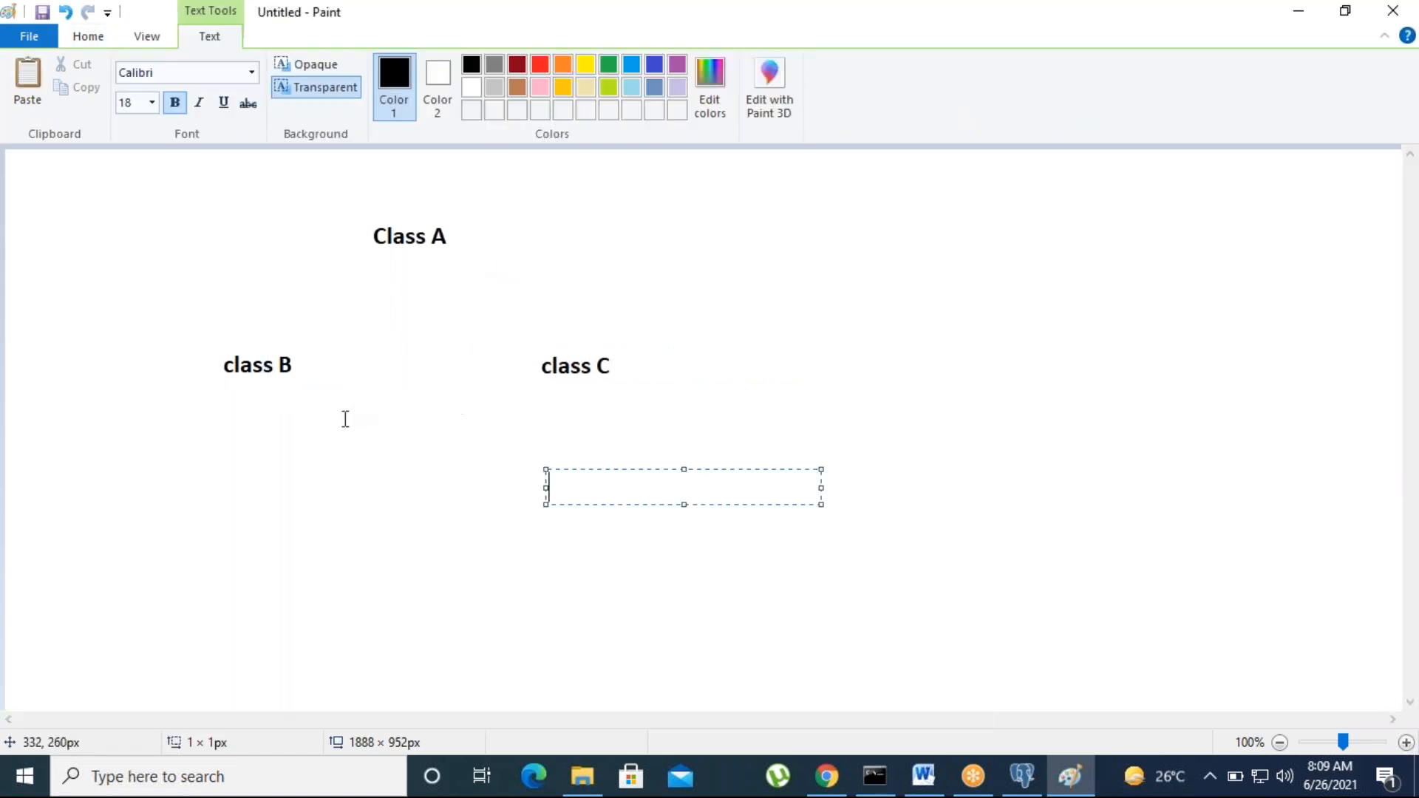
{"action": "left_click", "coordinate": [393, 415]}
{"action": "left_click", "coordinate": [392, 414]}
{"action": "left_click", "coordinate": [357, 529]}
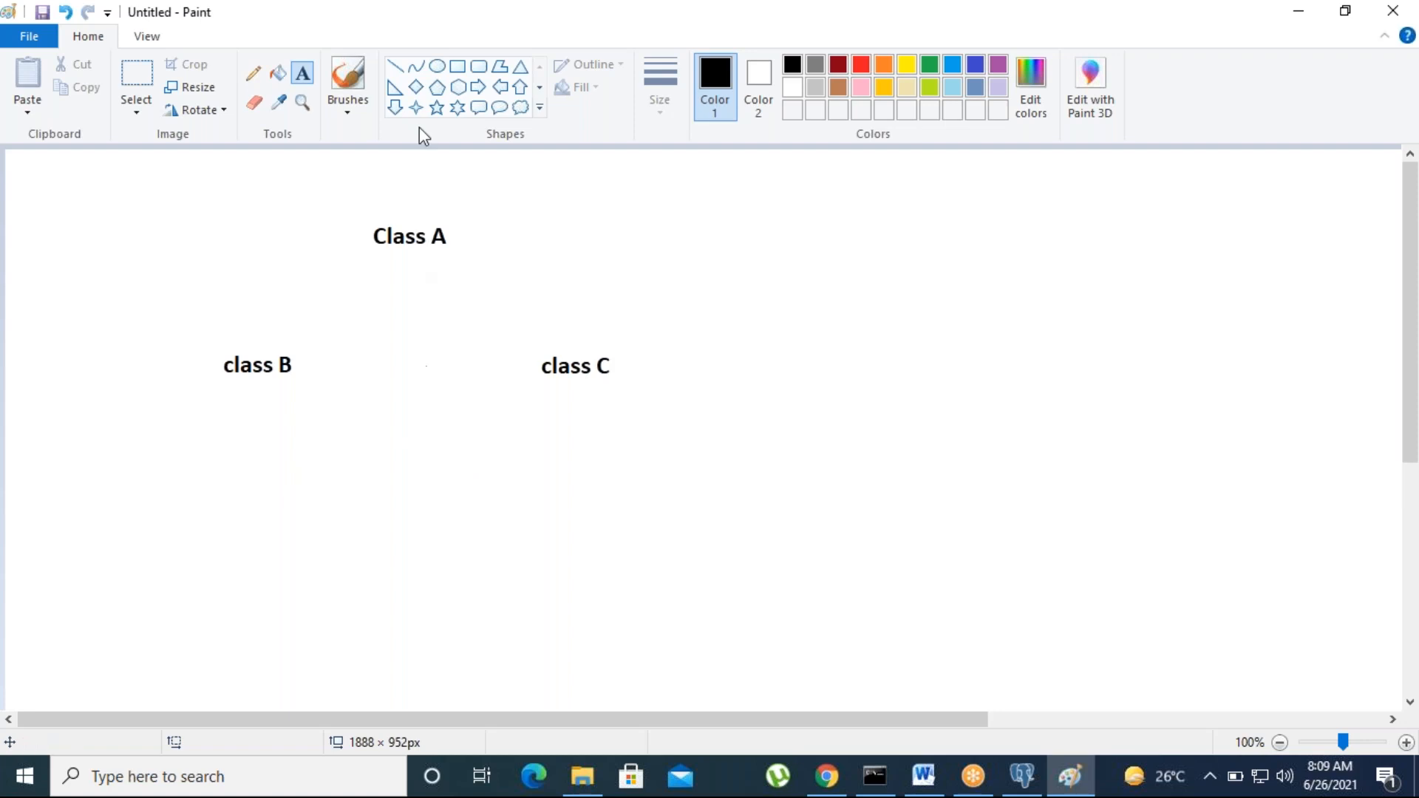
Step: Draw two straight lines from under Class A, one down to class B and one down to class C
{"action": "left_click", "coordinate": [395, 67]}
{"action": "left_click_drag", "start_coordinate": [382, 277], "coordinate": [289, 325]}
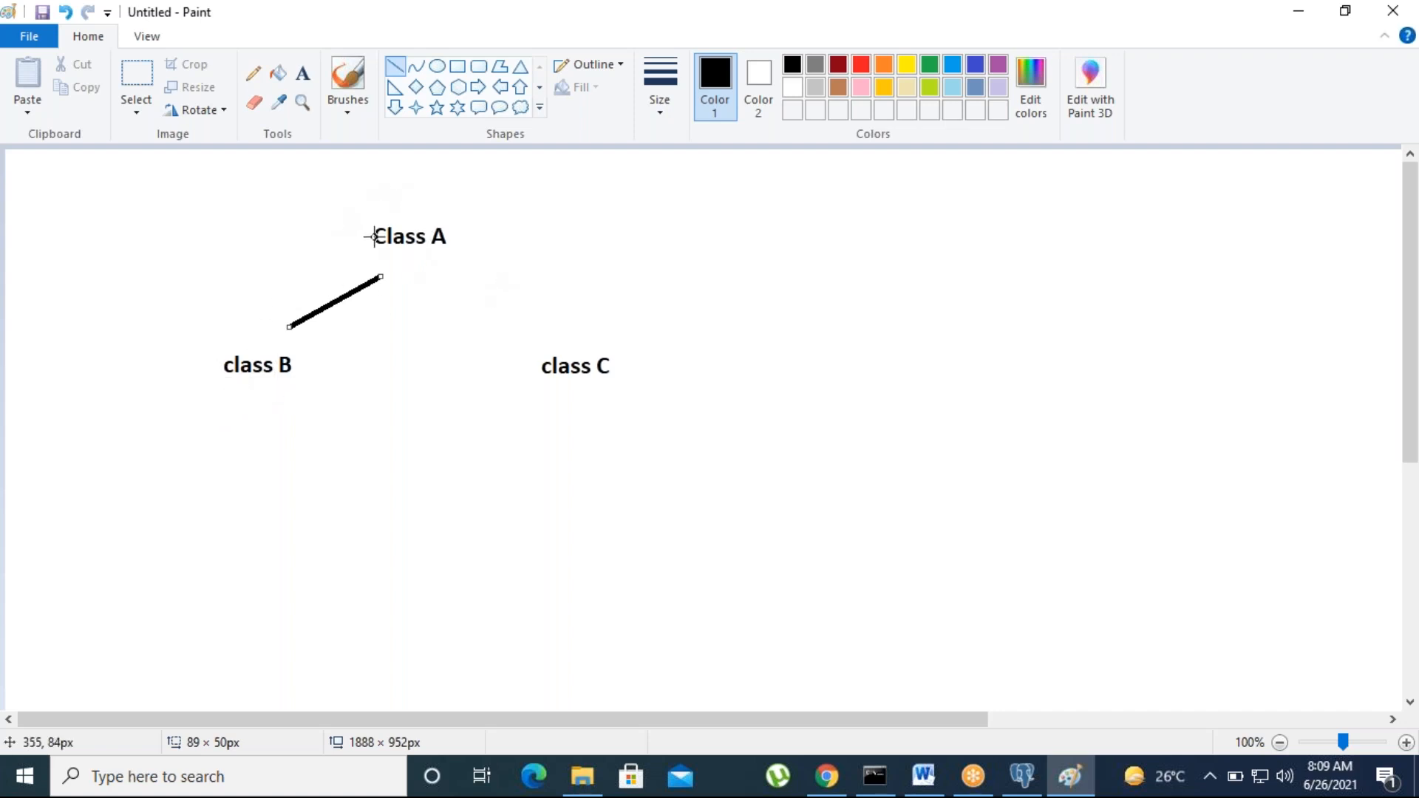
{"action": "left_click_drag", "start_coordinate": [450, 272], "coordinate": [569, 350]}
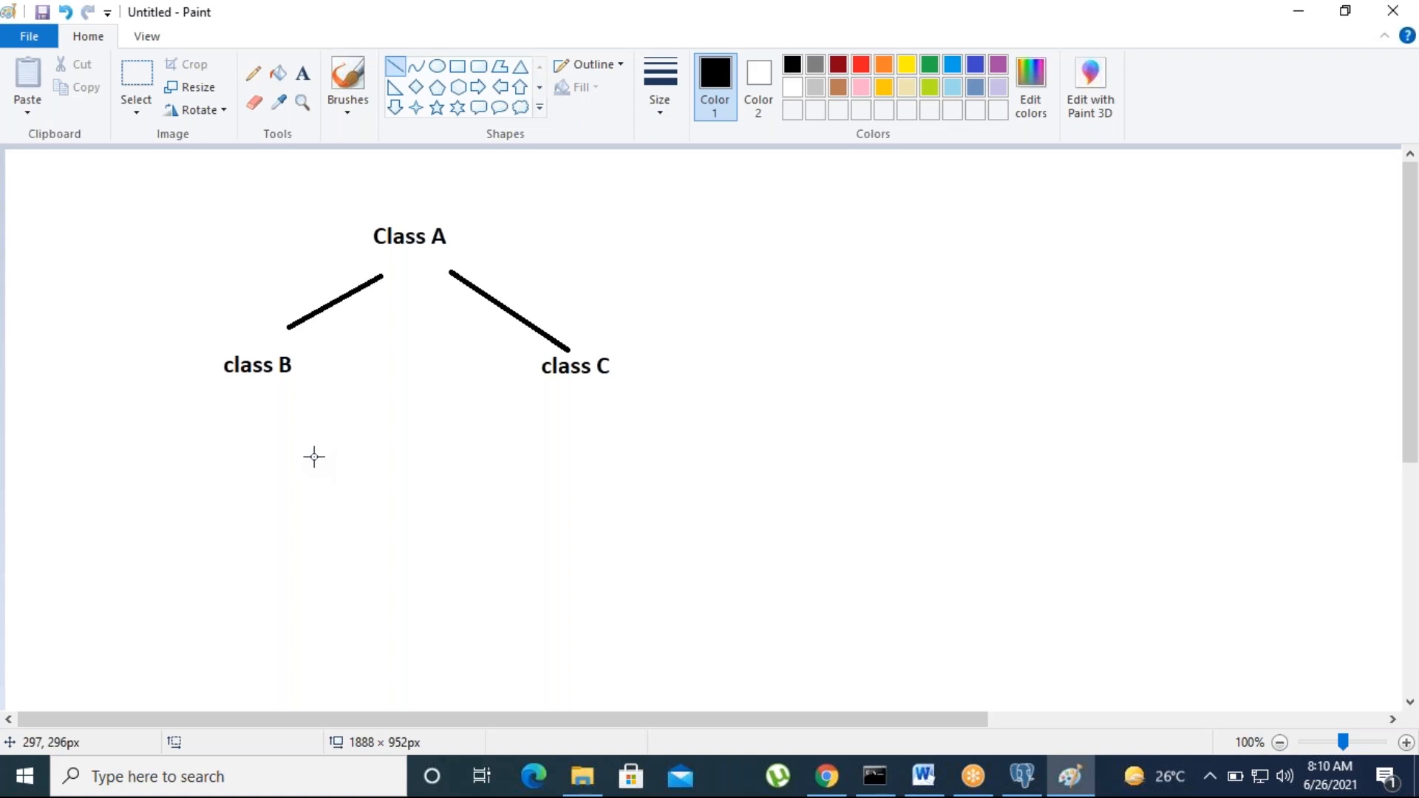
{"action": "left_click", "coordinate": [302, 88]}
Step: Add a text note right of the tree listing pattern, Direct and Dual on separate lines
{"action": "left_click", "coordinate": [814, 222]}
{"action": "type", "text": "patter"}
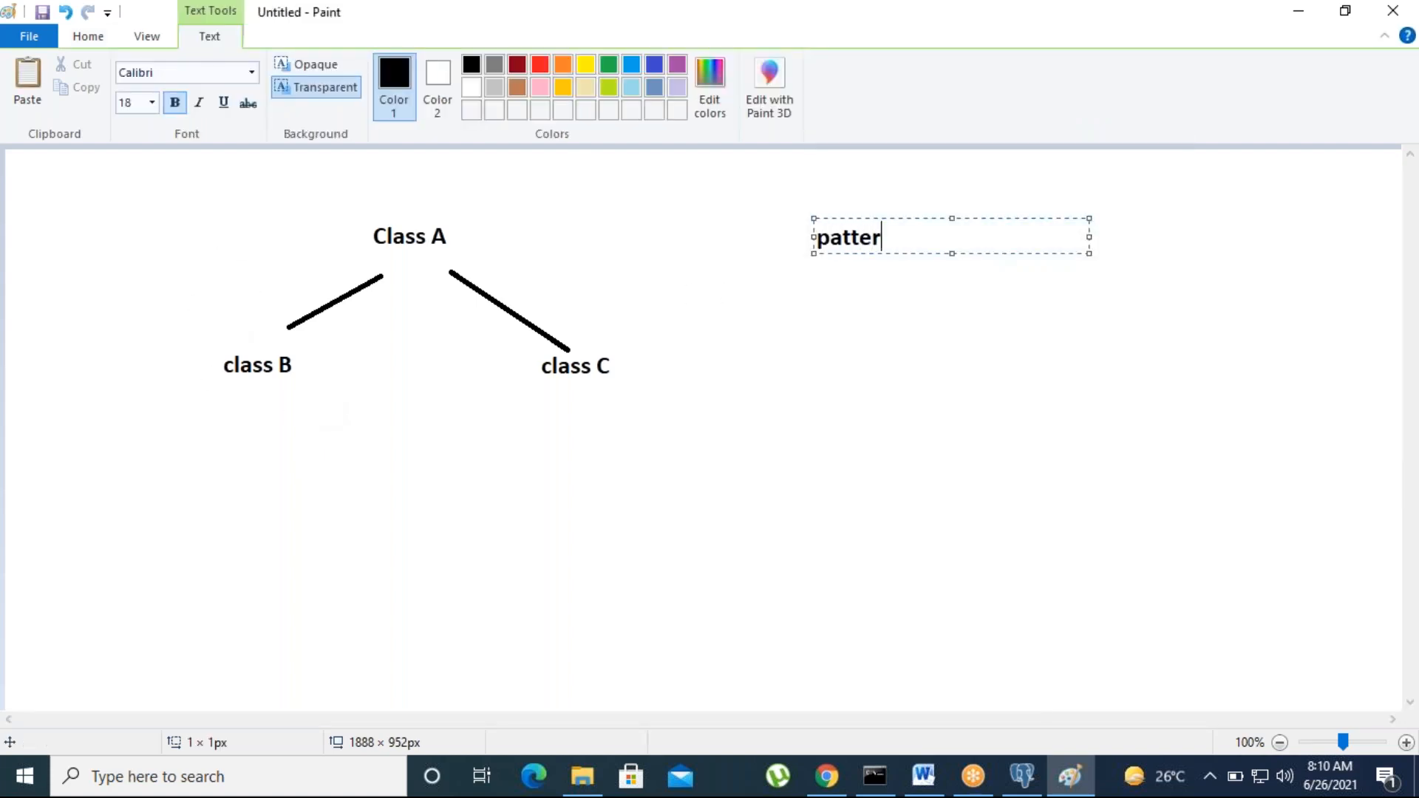
{"action": "type", "text": "n"}
{"action": "key", "text": "Return"}
{"action": "type", "text": "Direct"}
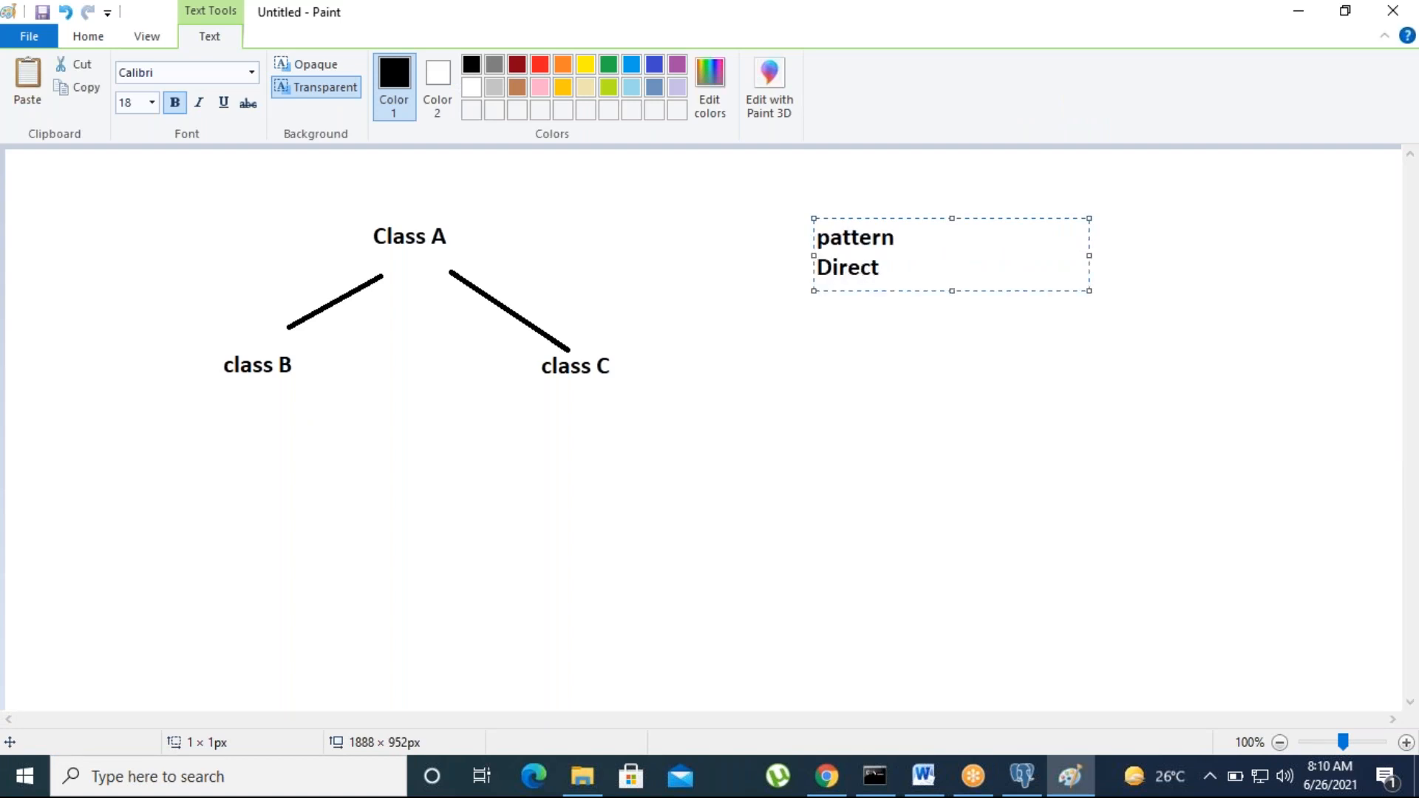
{"action": "key", "text": "Return"}
{"action": "type", "text": "Dual"}
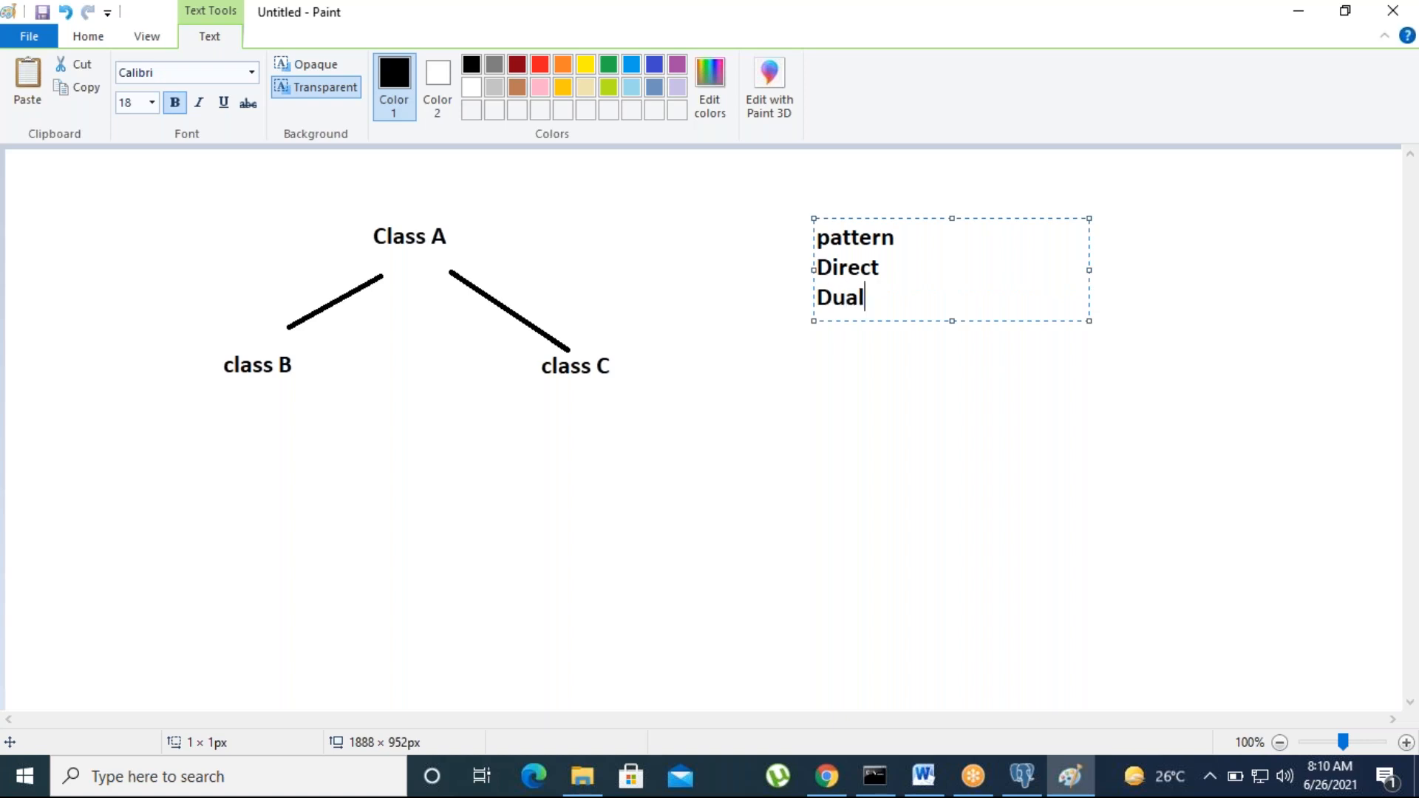
{"action": "left_click", "coordinate": [940, 488]}
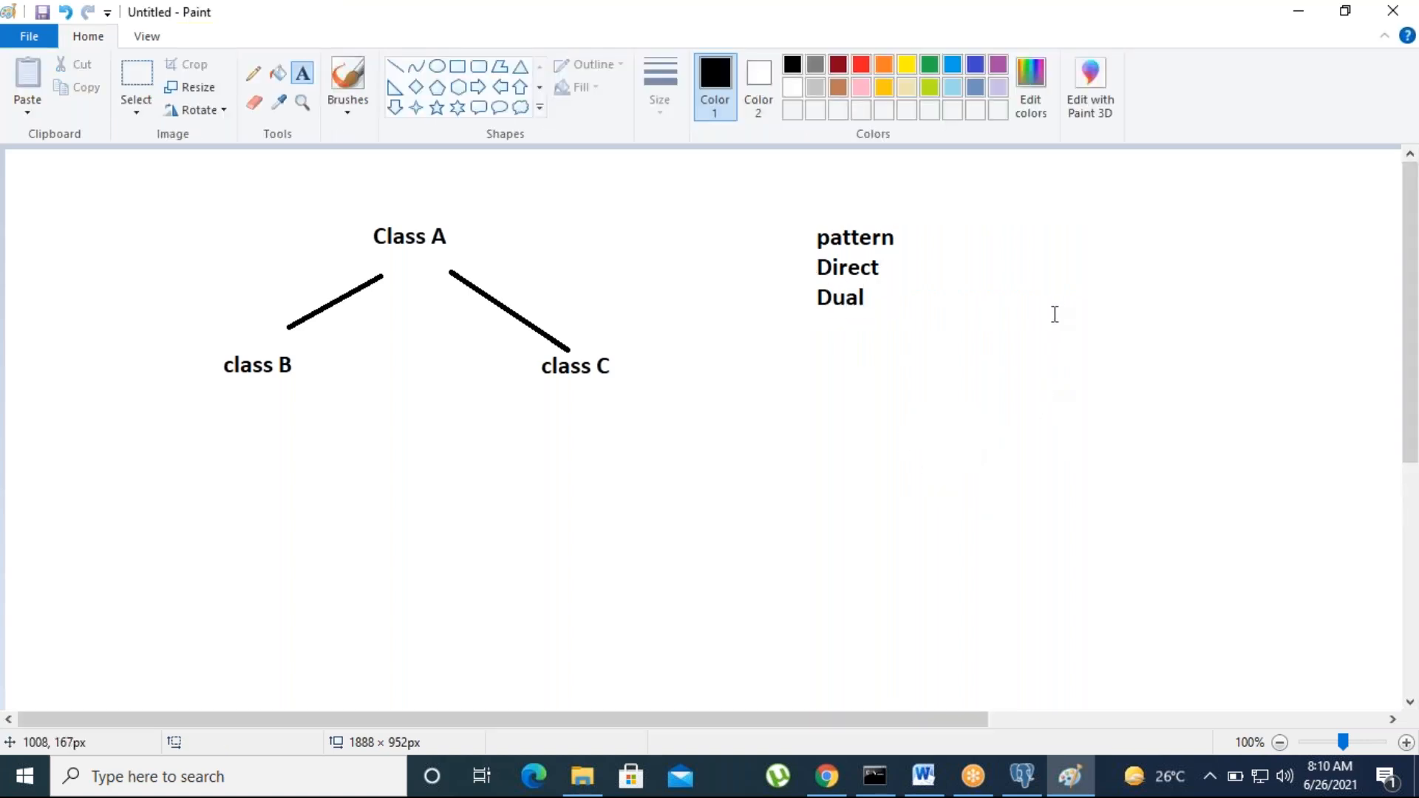
Step: Add a second label reading 'covers, Folder' further right
{"action": "left_click", "coordinate": [1053, 288]}
{"action": "type", "text": "covers"}
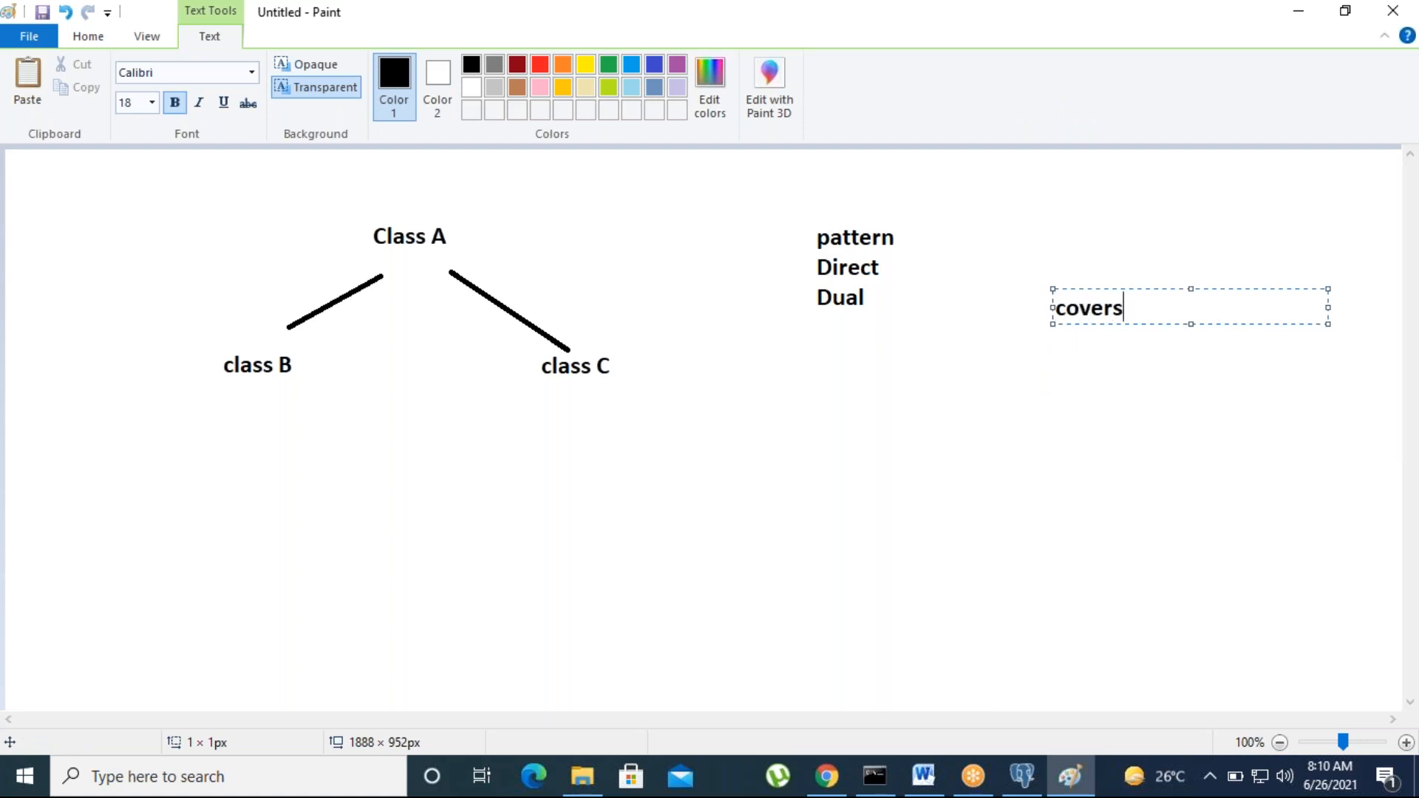
{"action": "type", "text": ", Folders"}
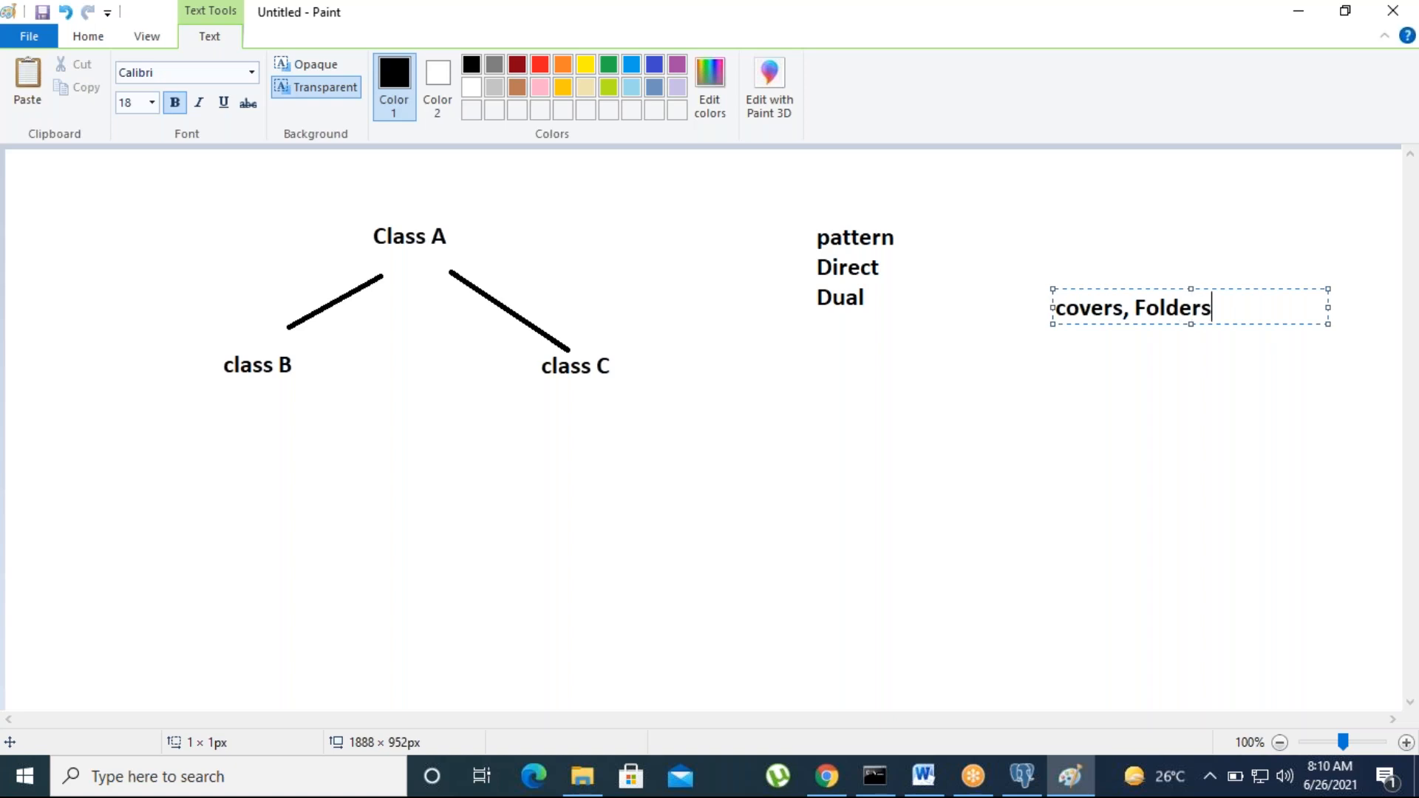
{"action": "left_click", "coordinate": [1039, 458]}
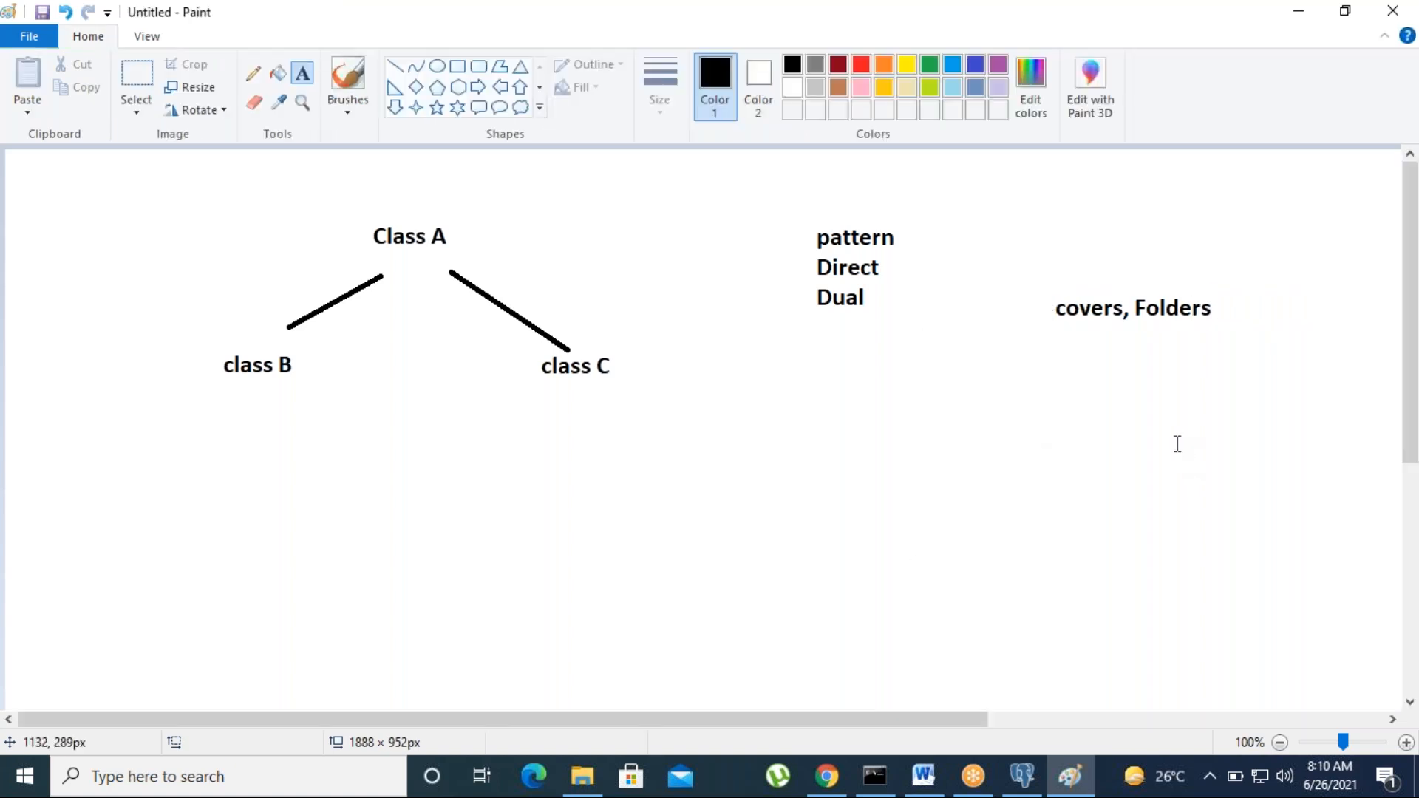
Step: Discard the stray empty text boxes and place a 'Bank' label below covers, Folders
{"action": "left_click", "coordinate": [1104, 309]}
{"action": "left_click", "coordinate": [1163, 403]}
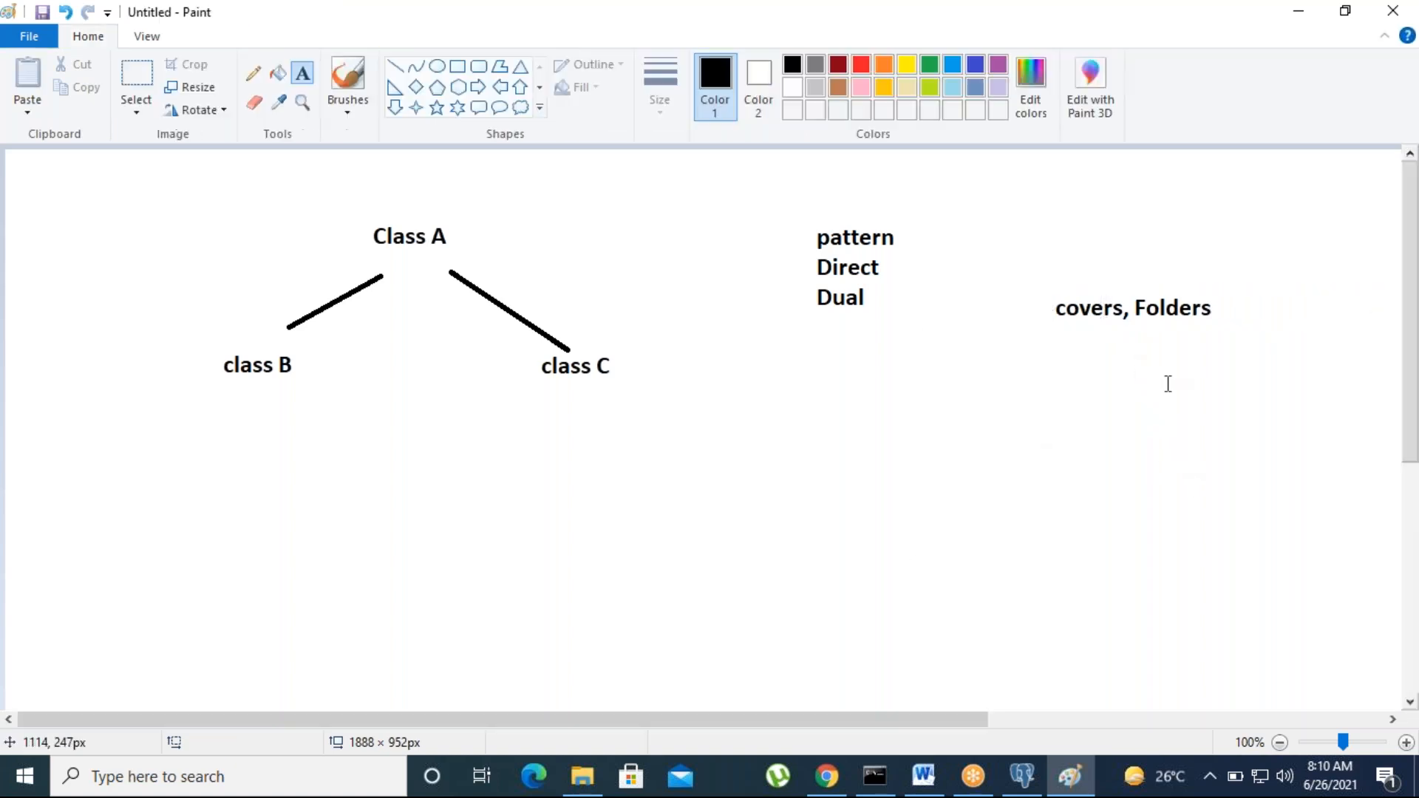
{"action": "left_click", "coordinate": [1167, 303]}
{"action": "left_click", "coordinate": [1115, 453]}
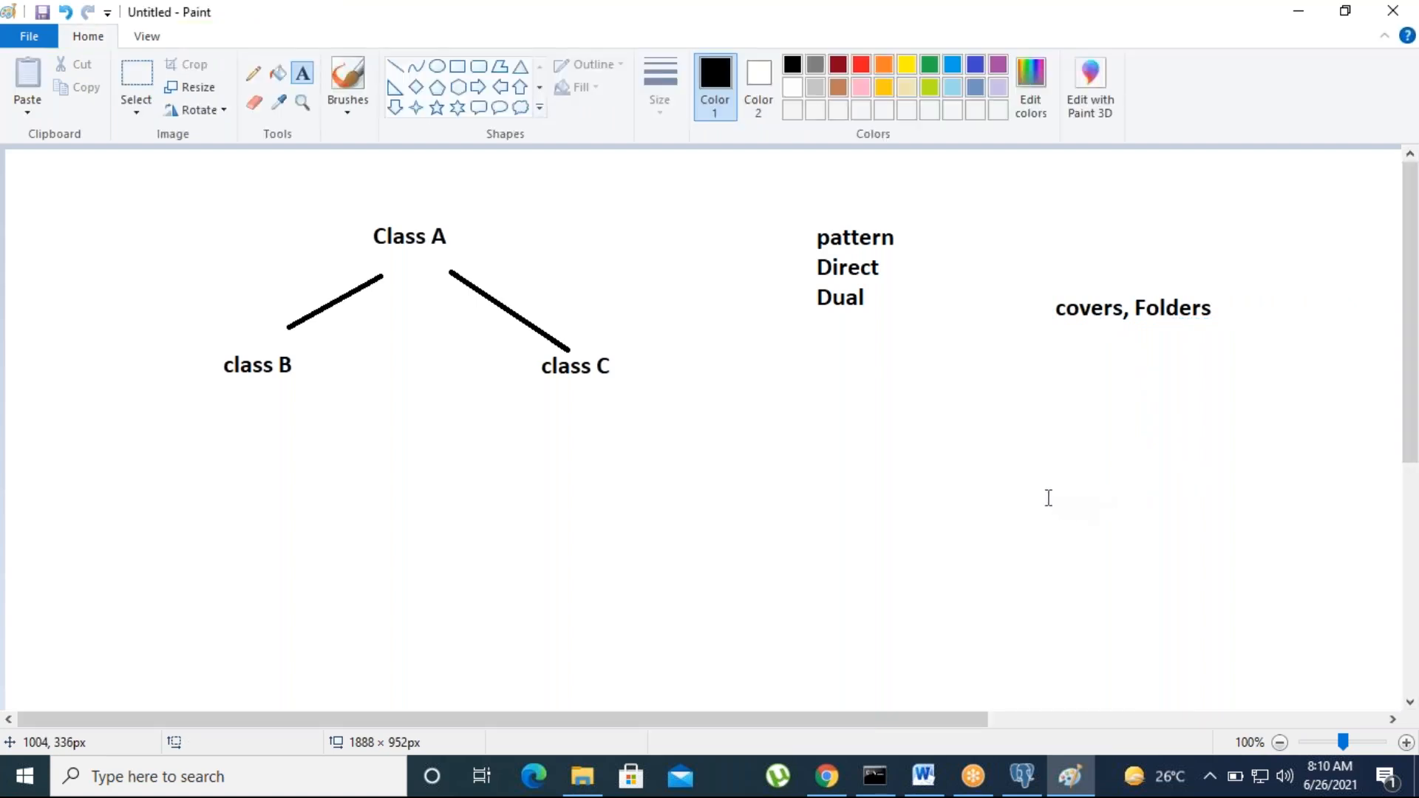
{"action": "left_click", "coordinate": [978, 369]}
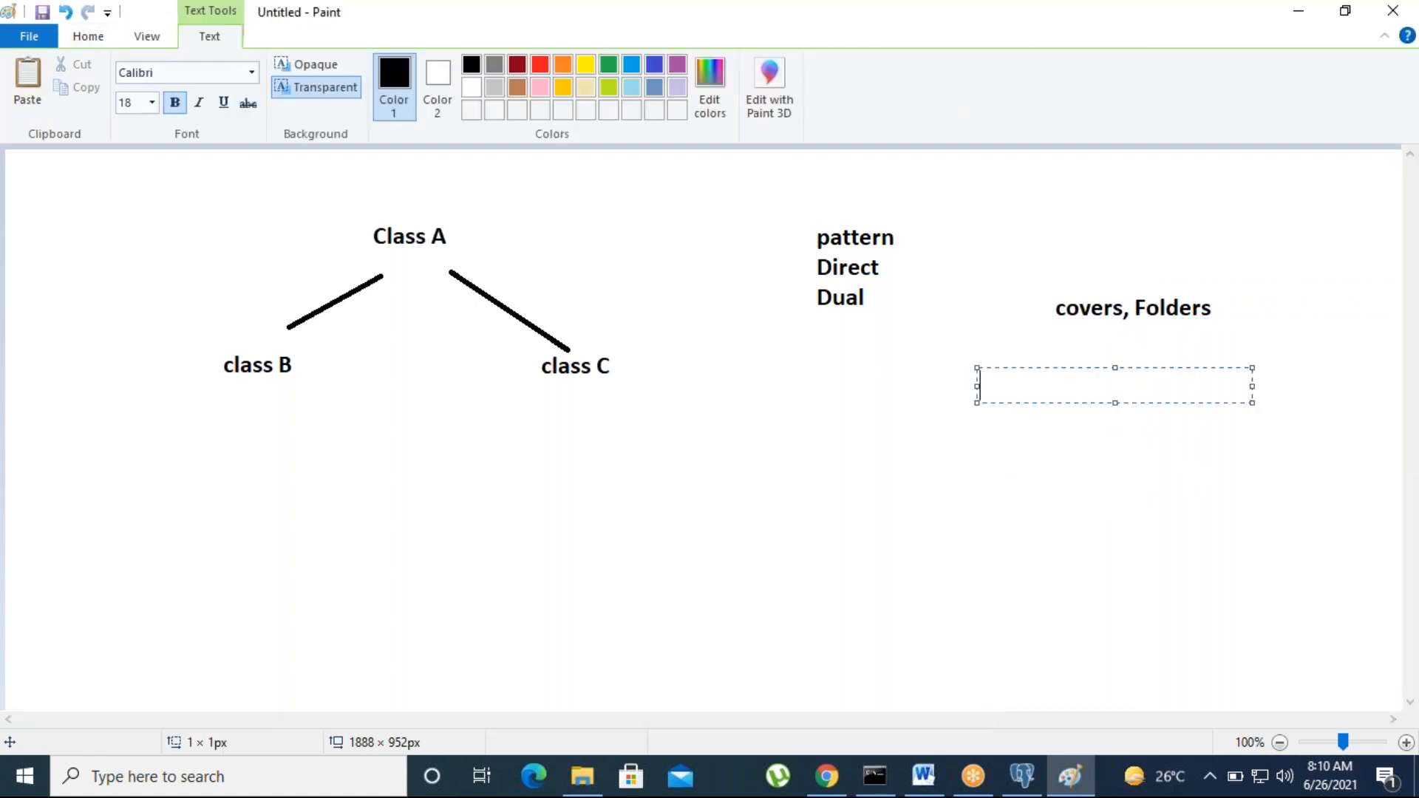
{"action": "type", "text": "Bank"}
{"action": "left_click", "coordinate": [963, 545]}
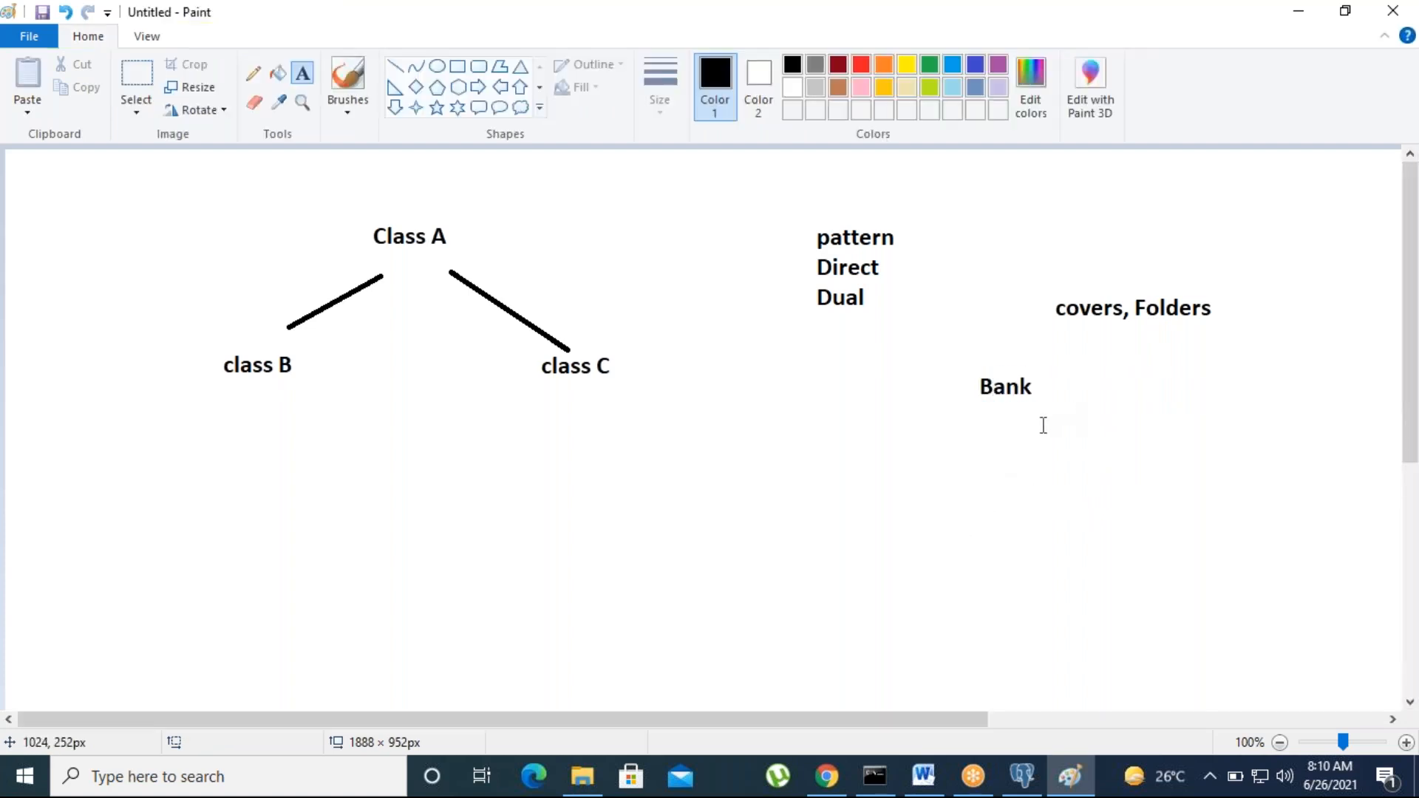
Step: Draw three lines branching down from Bank: left, straight down, and right
{"action": "left_click", "coordinate": [395, 67]}
{"action": "left_click_drag", "start_coordinate": [856, 510], "coordinate": [955, 413]}
{"action": "left_click_drag", "start_coordinate": [1013, 527], "coordinate": [1012, 412]}
{"action": "left_click_drag", "start_coordinate": [1175, 518], "coordinate": [1041, 383]}
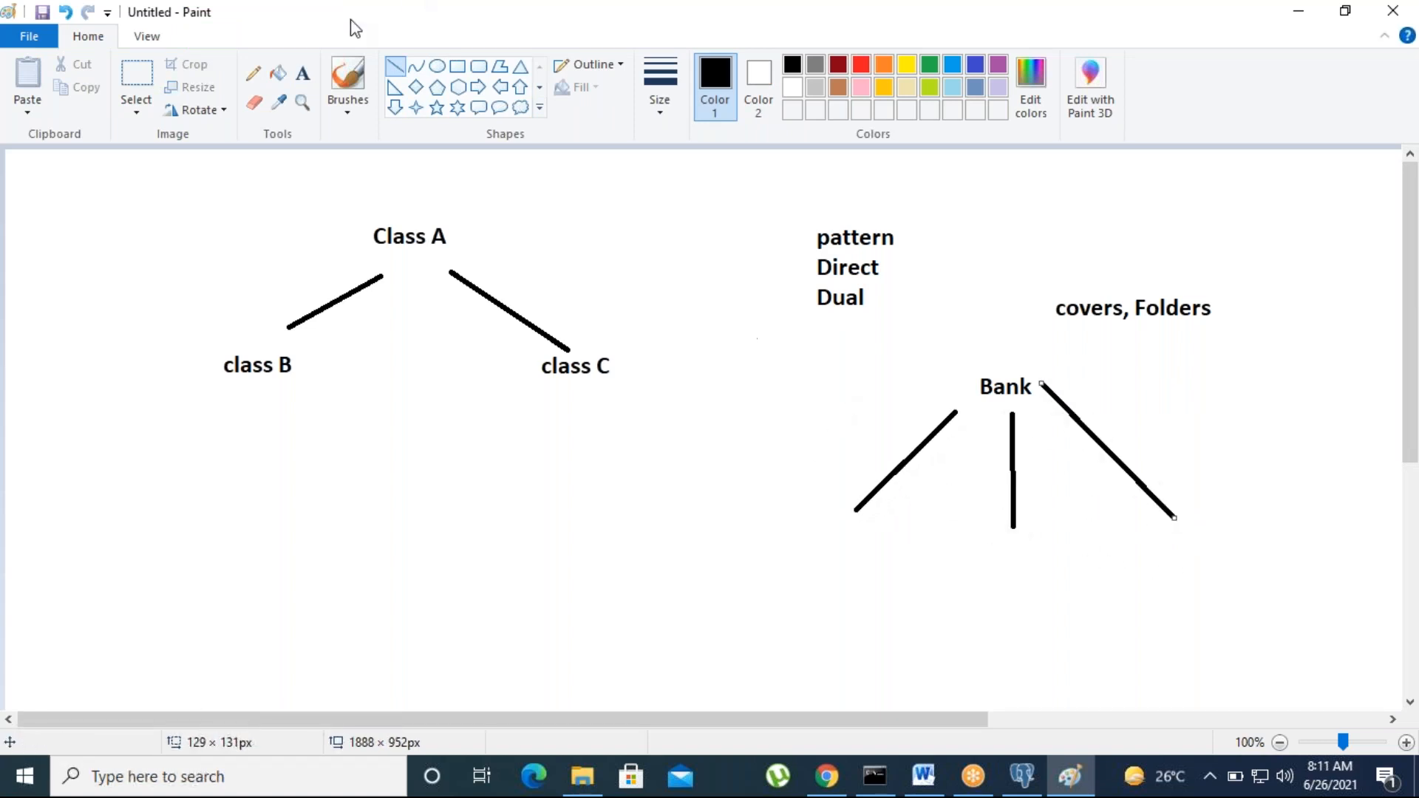
{"action": "left_click", "coordinate": [302, 73]}
{"action": "left_click", "coordinate": [817, 550]}
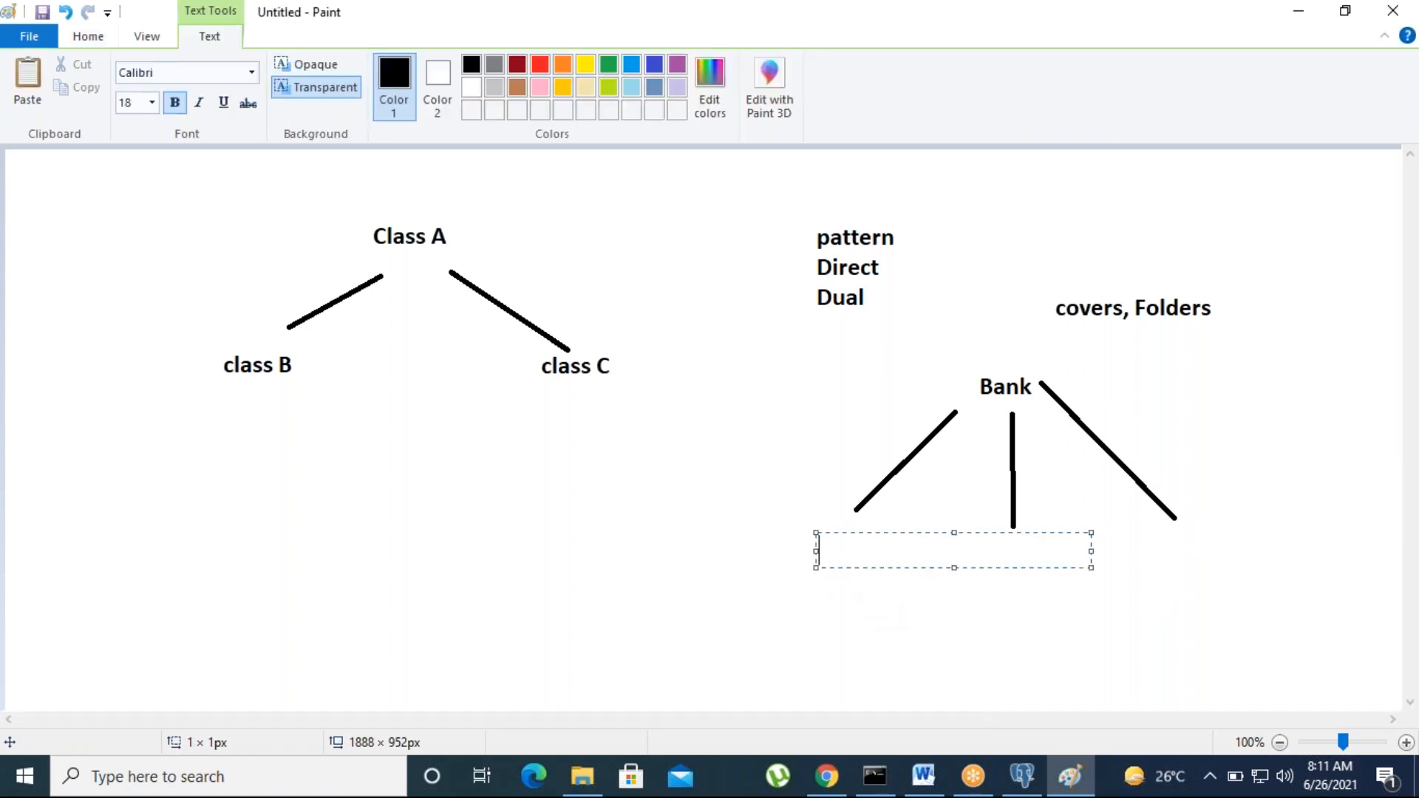
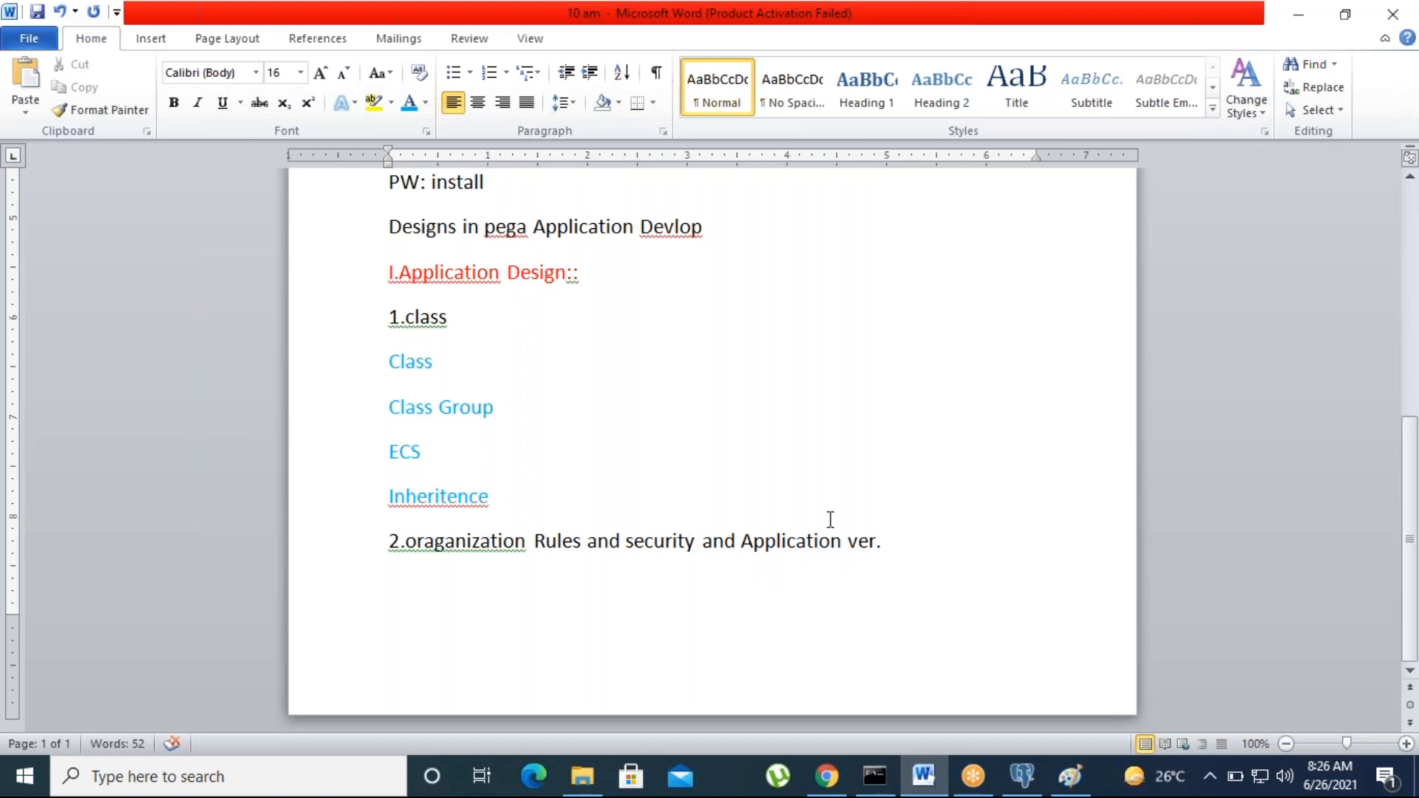
Step: Add a purple 'II.case Design:' heading on the line below the organization line
{"action": "left_click_drag", "start_coordinate": [880, 542], "coordinate": [405, 541]}
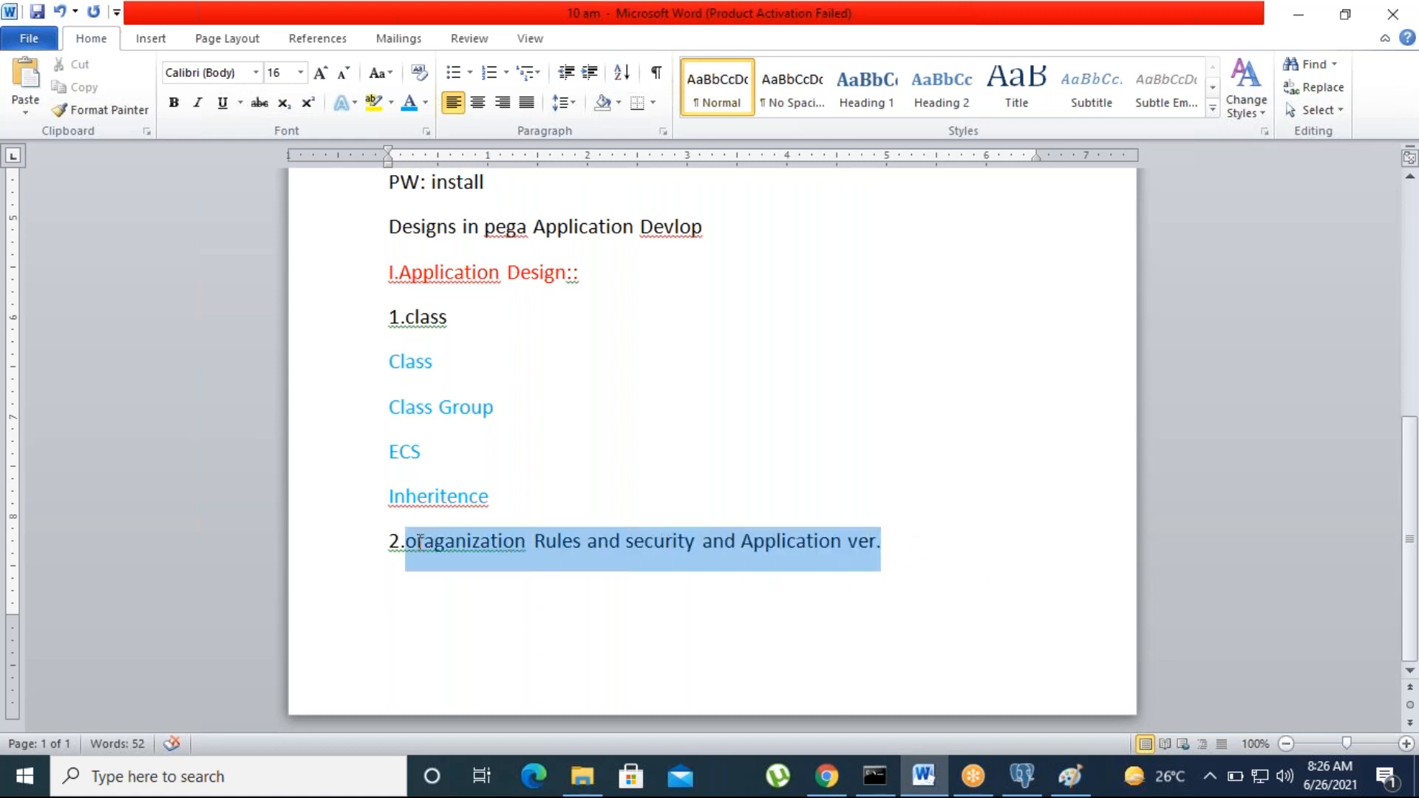
{"action": "left_click", "coordinate": [669, 663]}
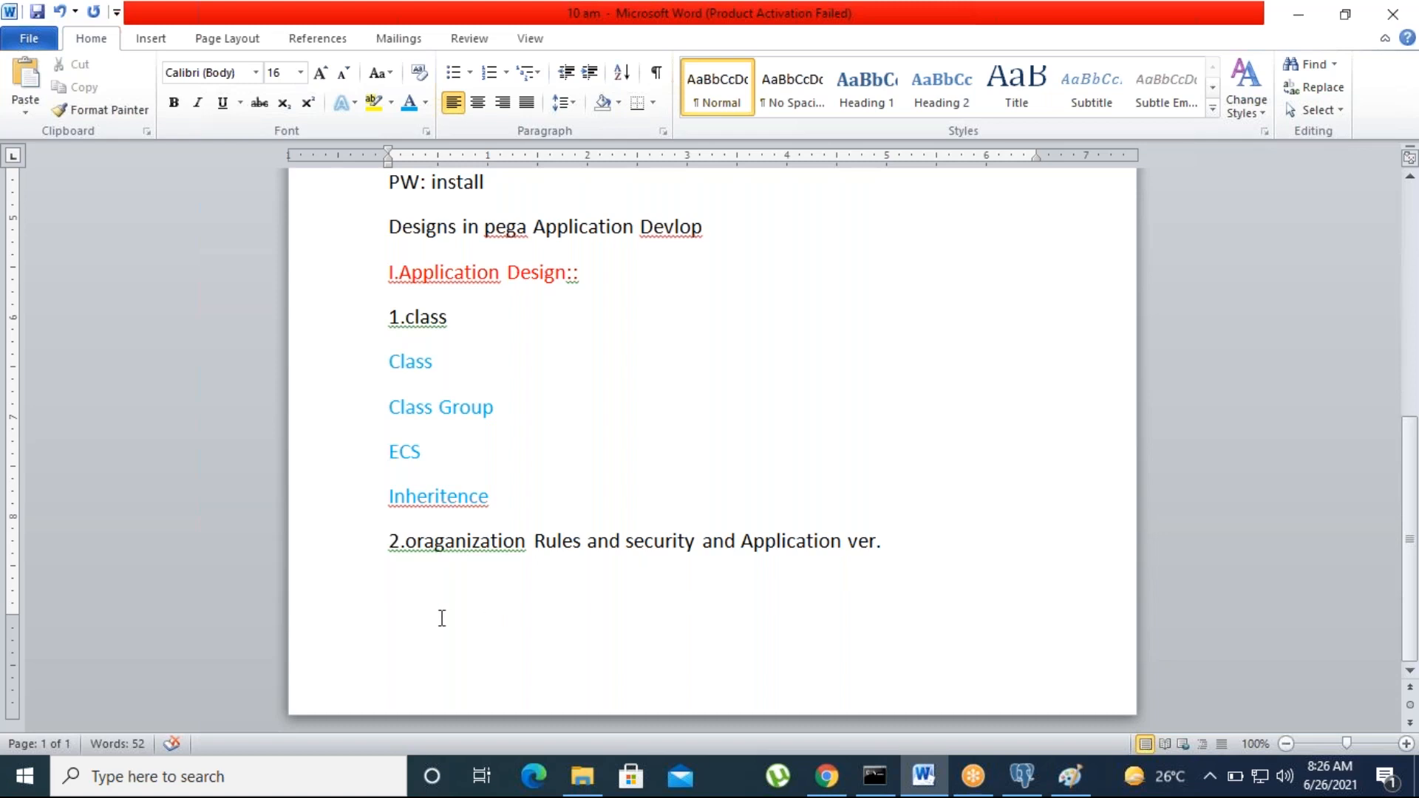
{"action": "type", "text": "II.case De"}
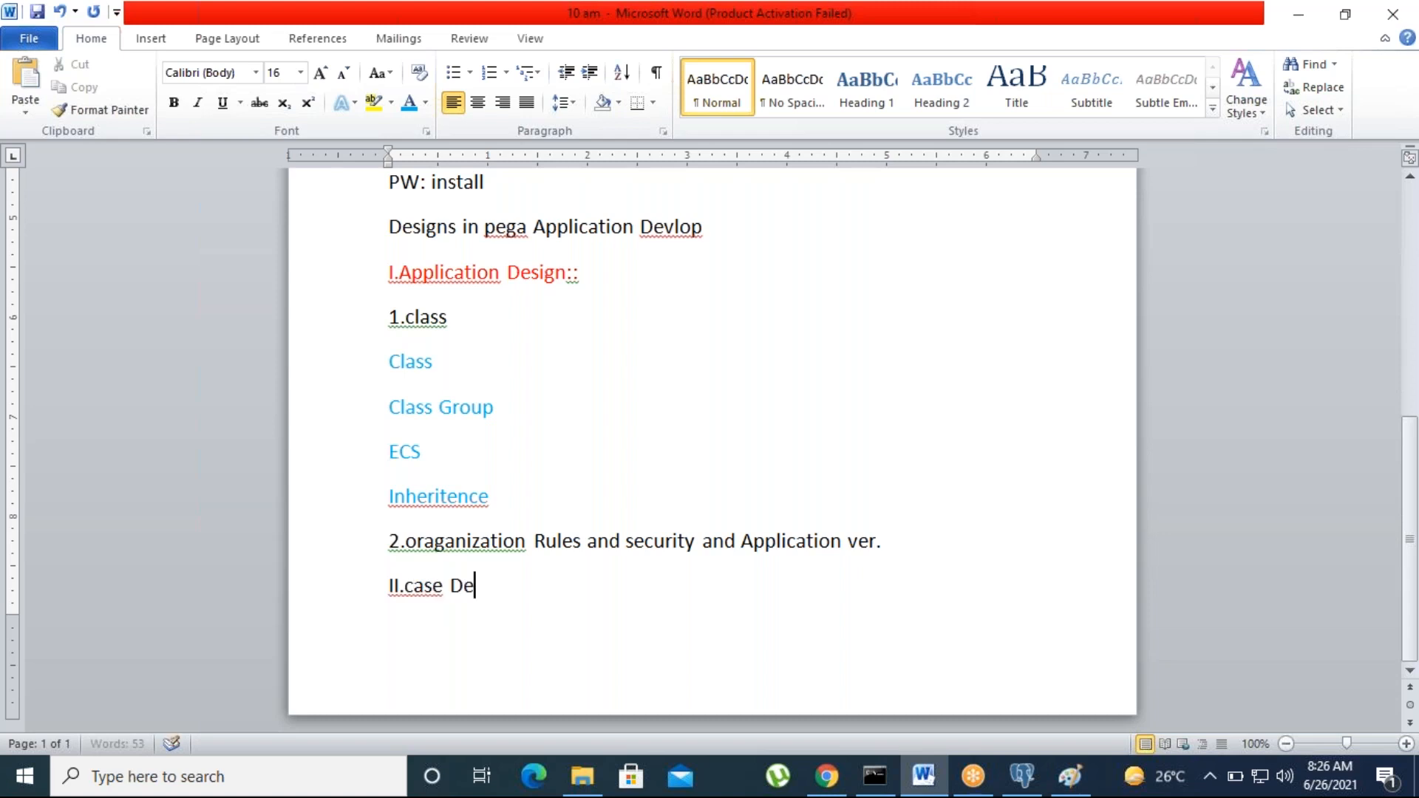
{"action": "type", "text": "sign:"}
{"action": "left_click", "coordinate": [369, 594]}
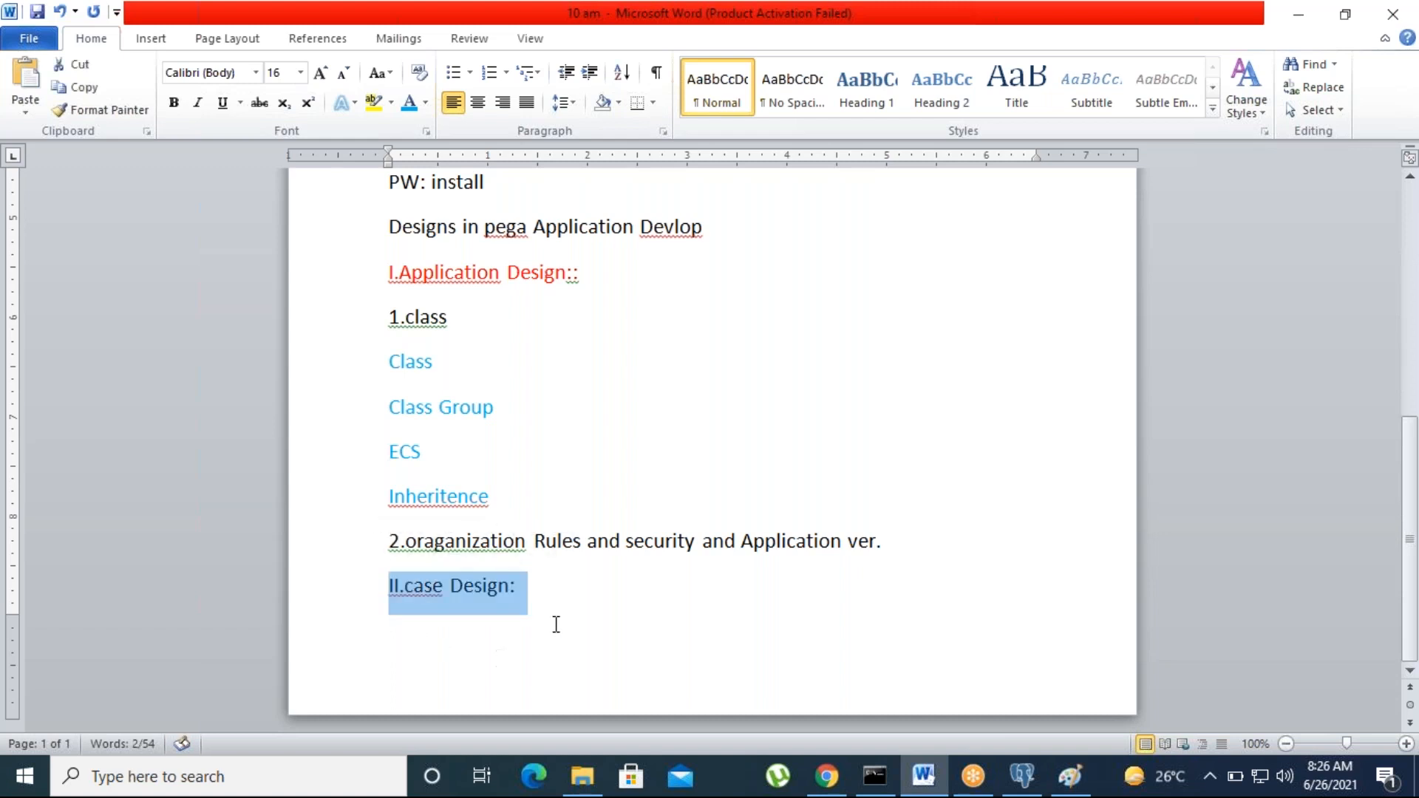
{"action": "left_click", "coordinate": [426, 105]}
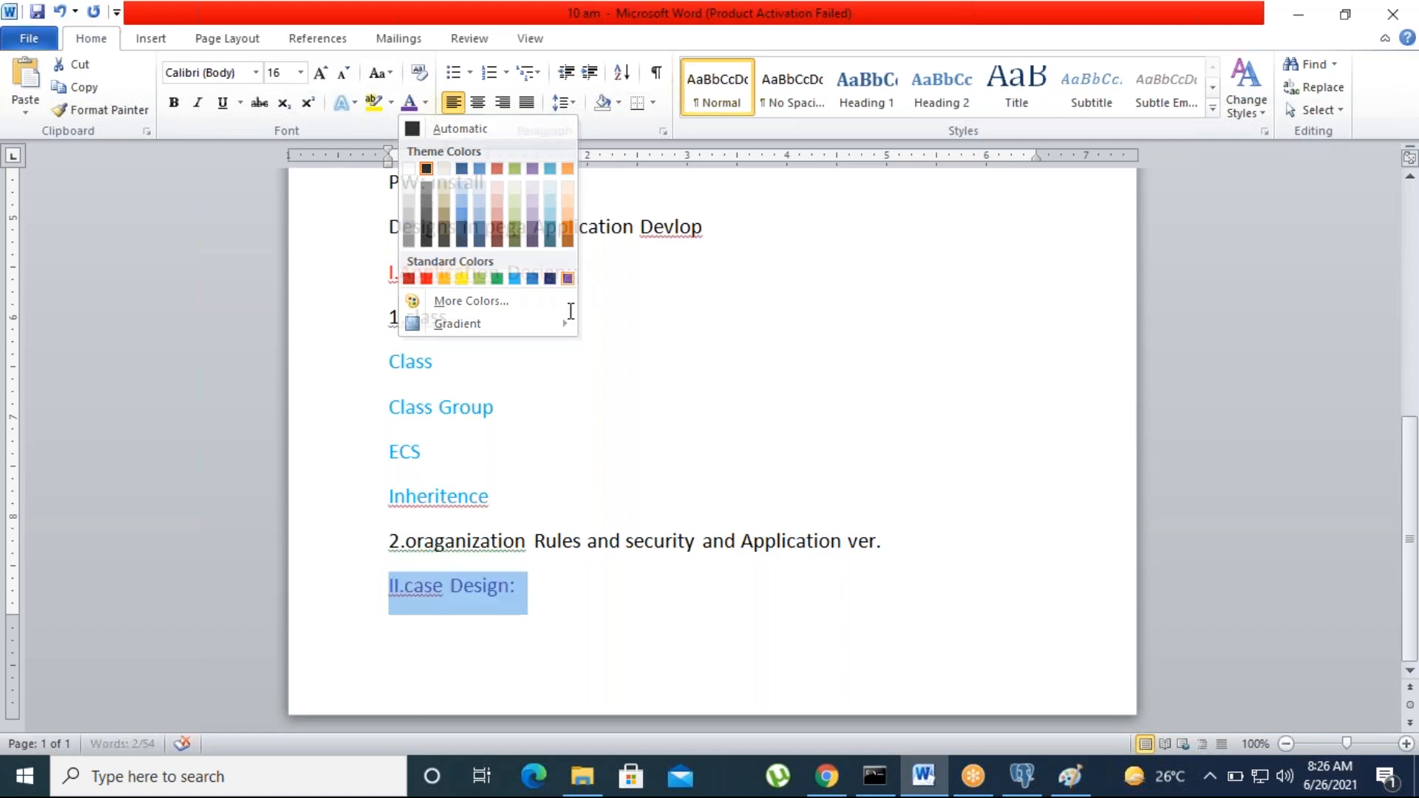
{"action": "left_click", "coordinate": [567, 279]}
{"action": "left_click", "coordinate": [568, 595]}
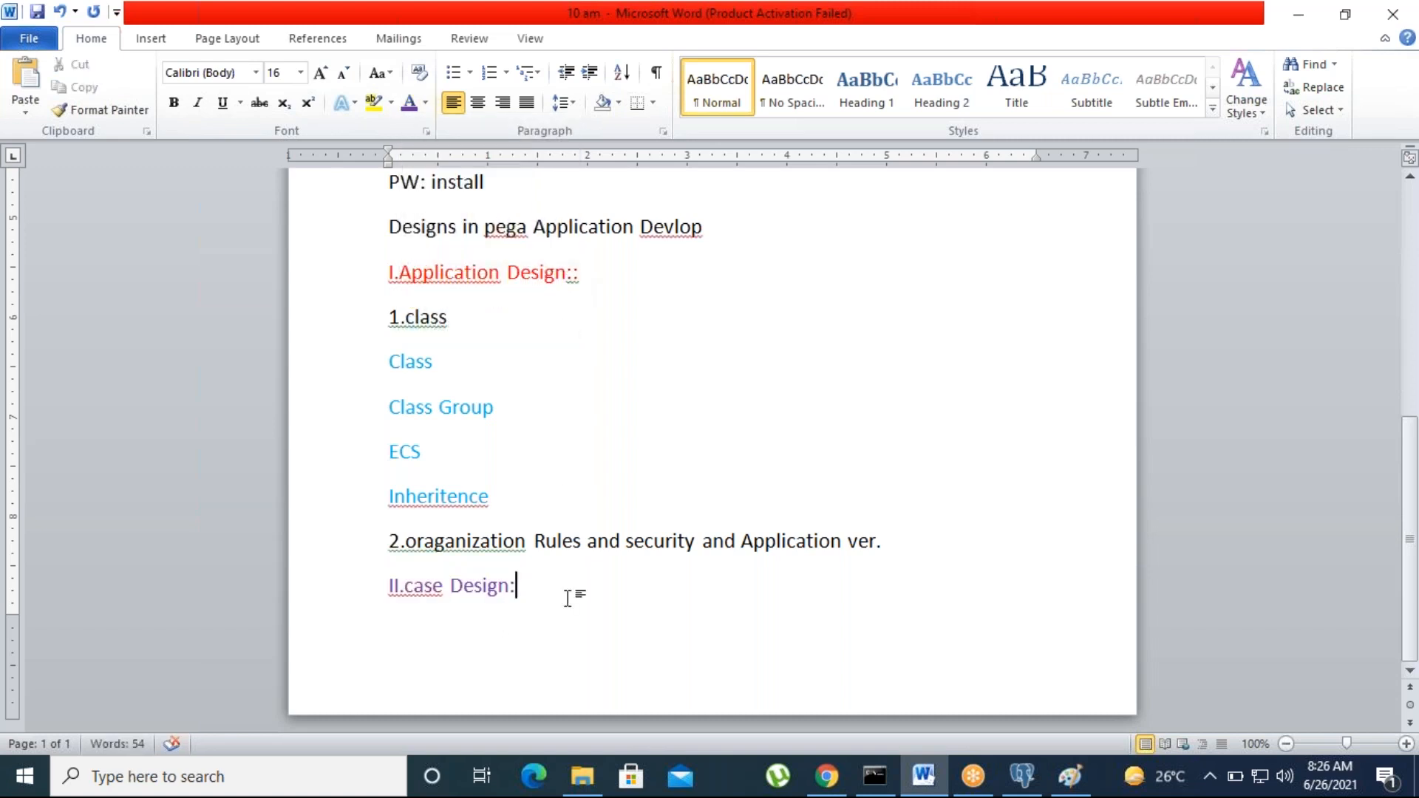
Step: Insert a page break so the case design heading starts on a new second page
{"action": "left_click", "coordinate": [919, 544]}
{"action": "key", "text": "Return"}
{"action": "scroll", "coordinate": [450, 650], "scroll_direction": "down", "scroll_amount": 5}
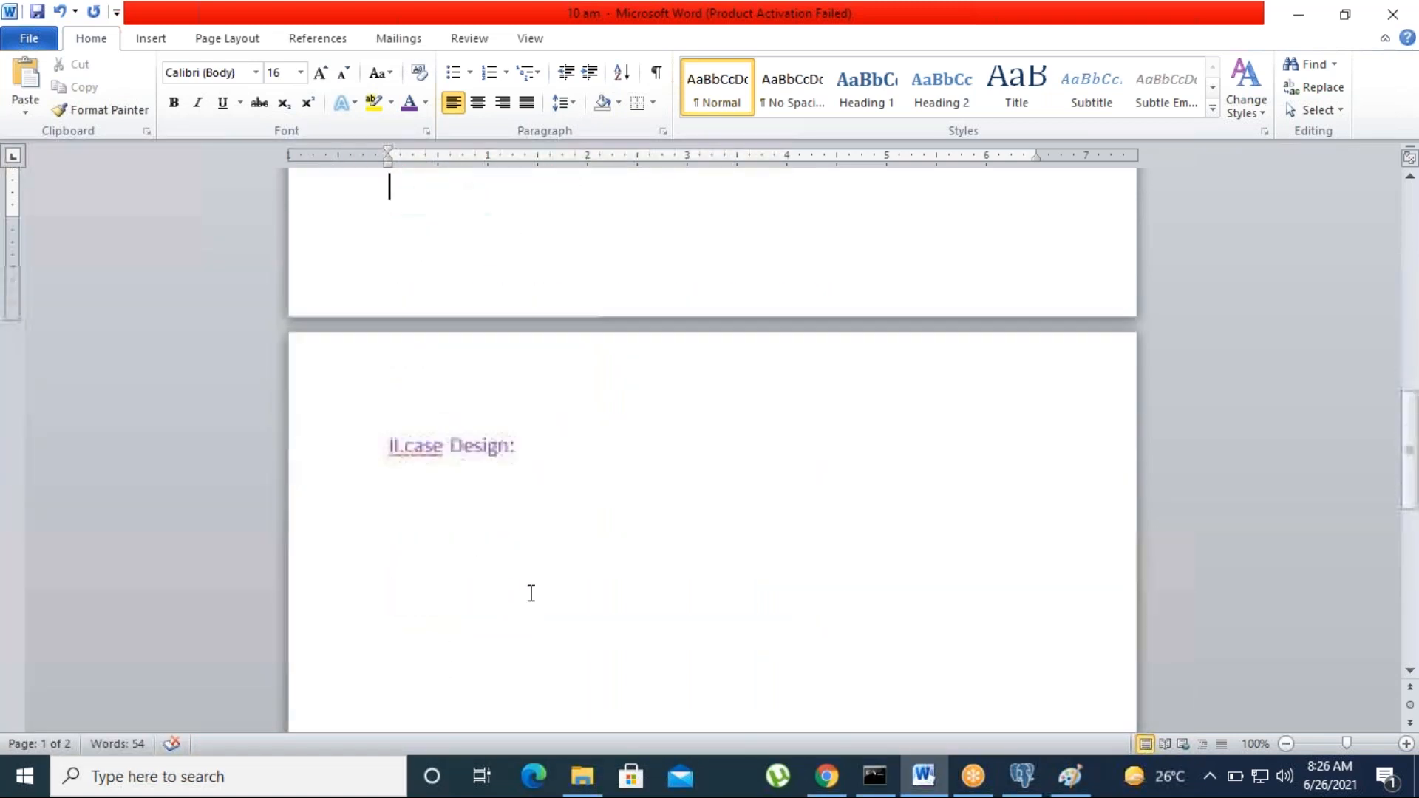
Step: List Config Stages, Config process, Config steps and Locking under the case design heading
{"action": "left_click", "coordinate": [529, 466]}
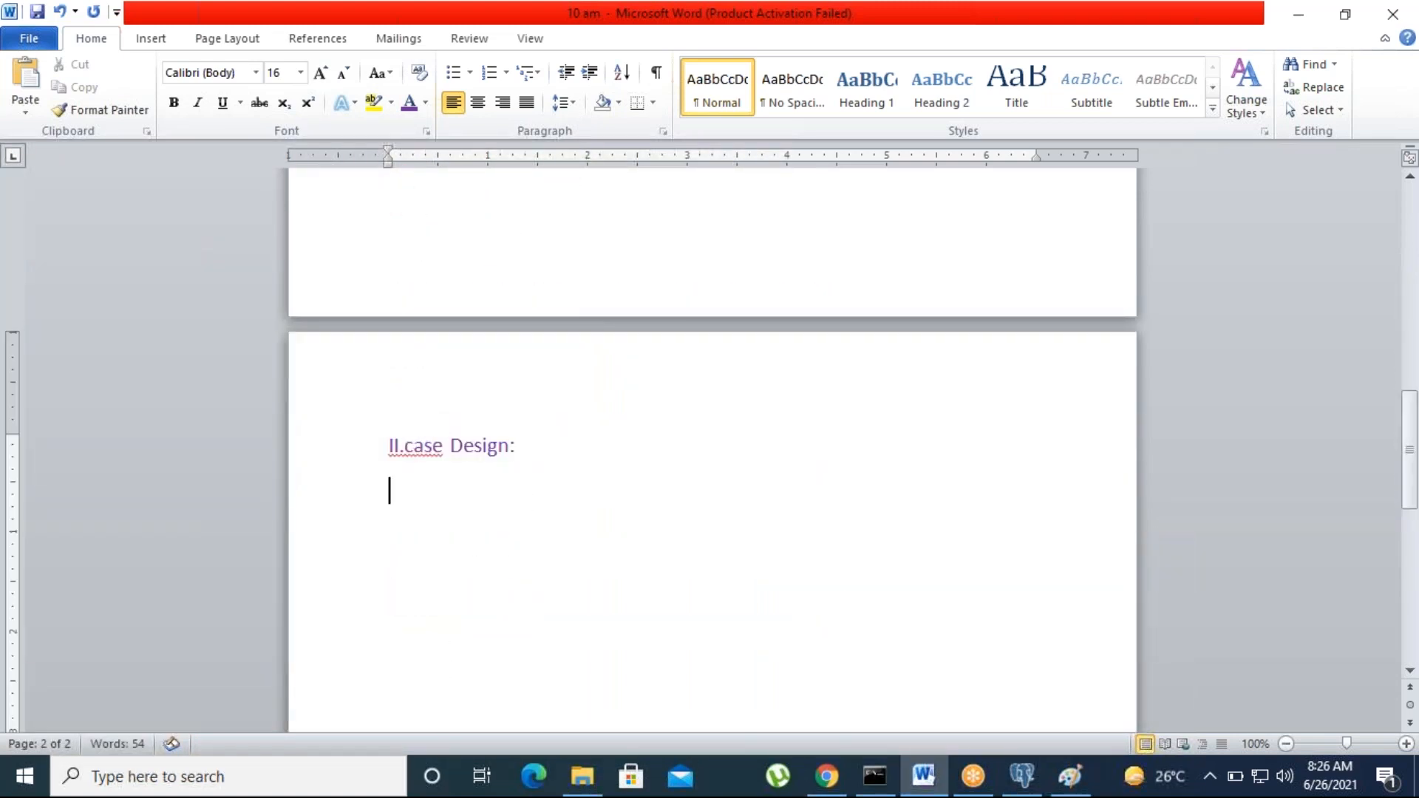
{"action": "key", "text": "Return"}
{"action": "type", "text": "Config "}
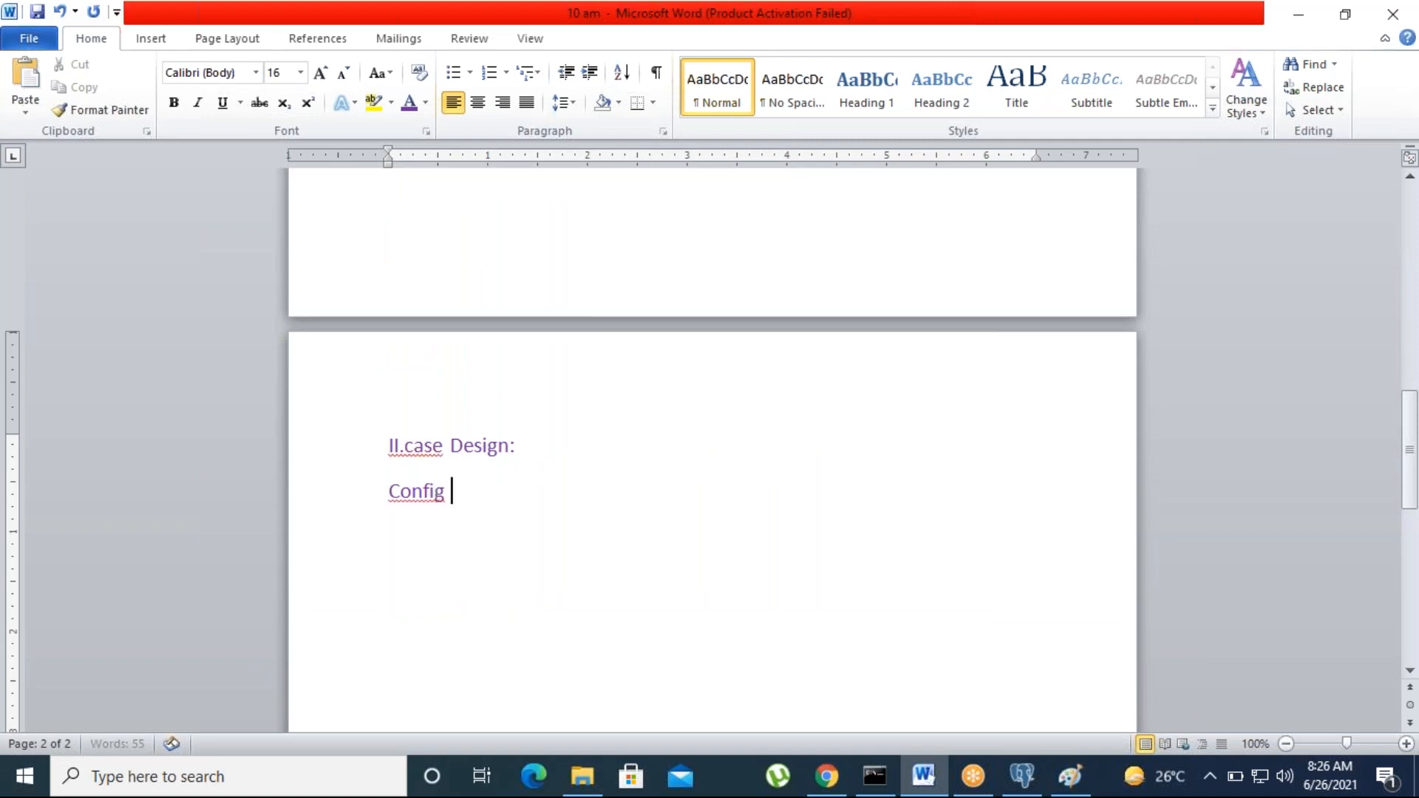
{"action": "type", "text": "Stages"}
{"action": "key", "text": "Return"}
{"action": "type", "text": "config proce"}
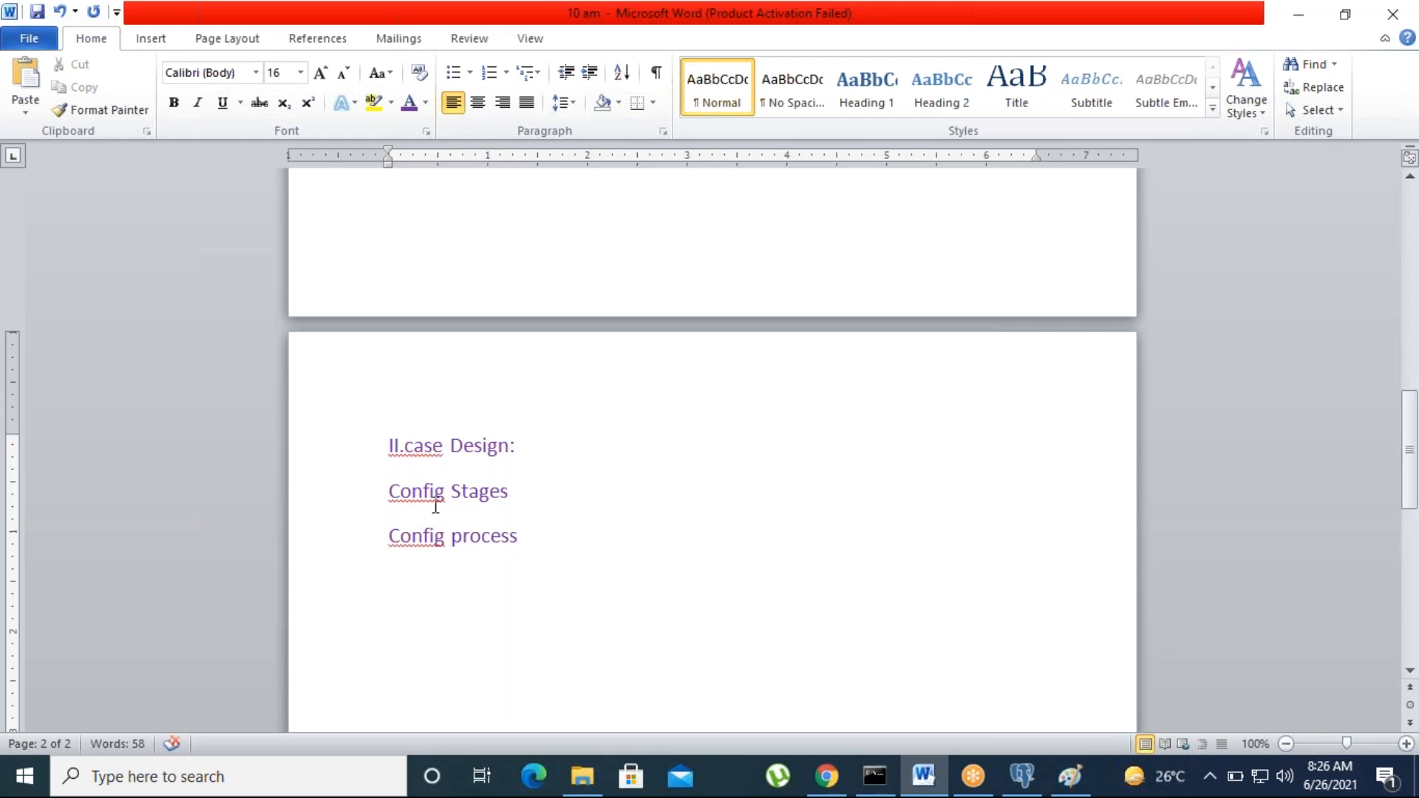
{"action": "left_click", "coordinate": [1030, 42]}
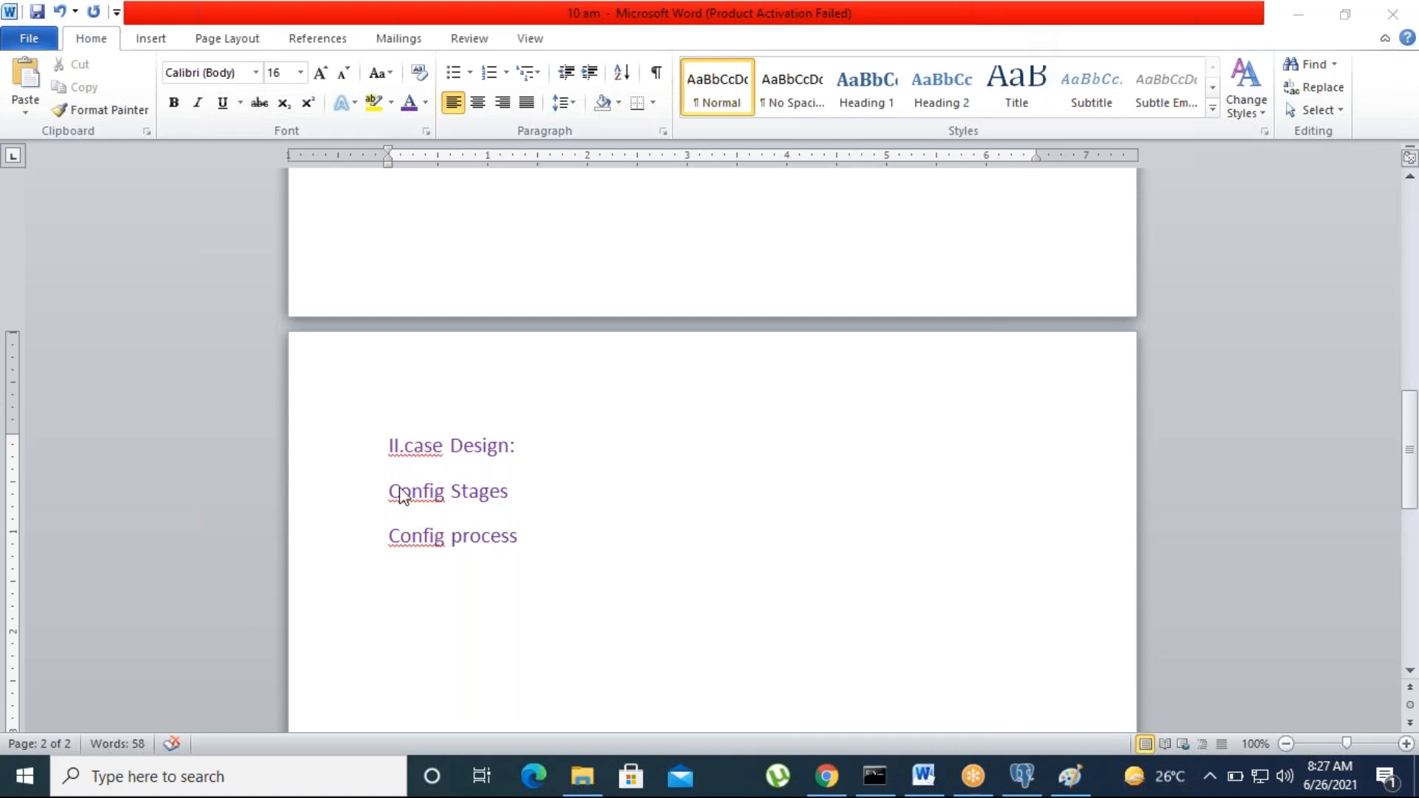
{"action": "left_click", "coordinate": [519, 536]}
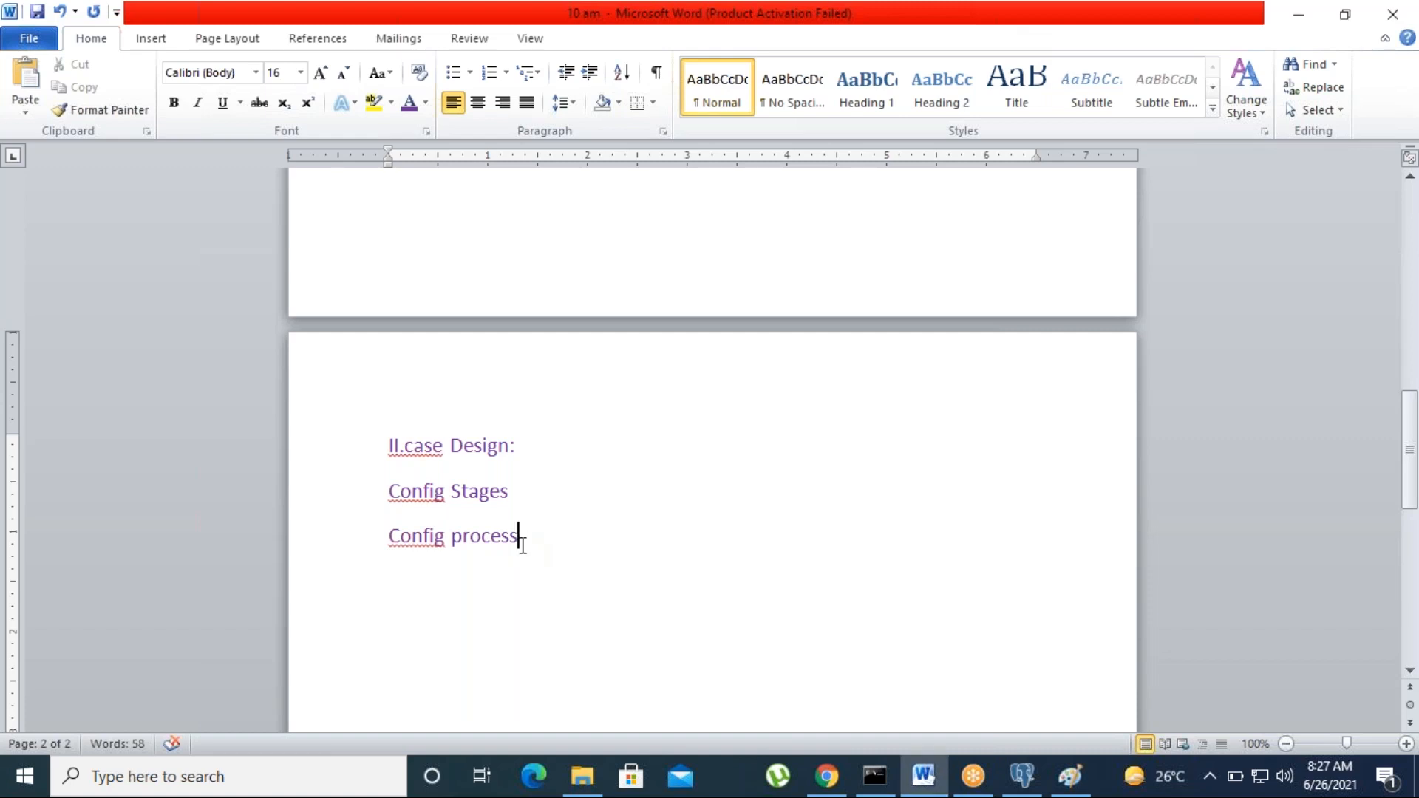
{"action": "key", "text": "Return"}
{"action": "type", "text": "conf"}
{"action": "type", "text": "ig s"}
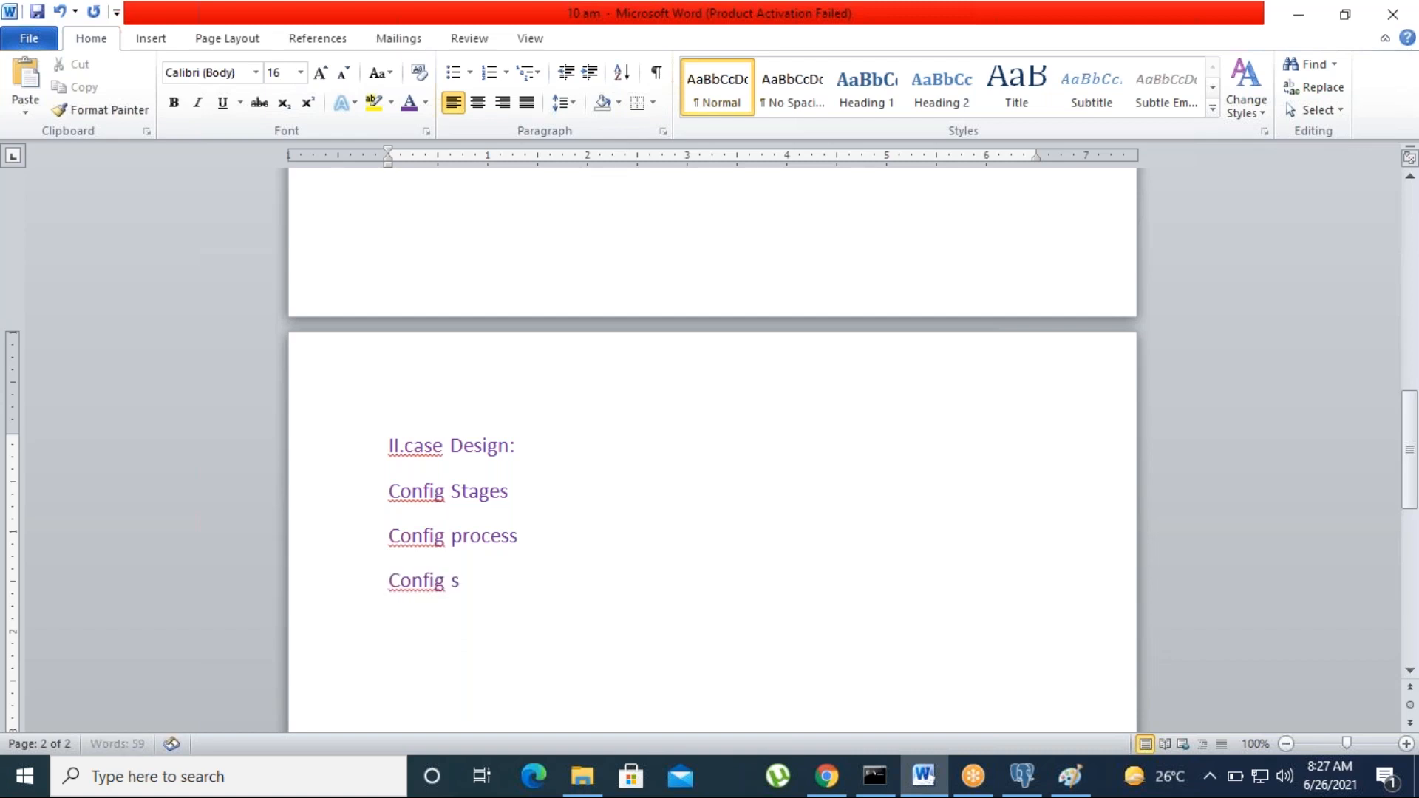
{"action": "type", "text": "teps"}
{"action": "key", "text": "Return"}
{"action": "type", "text": "Locking"}
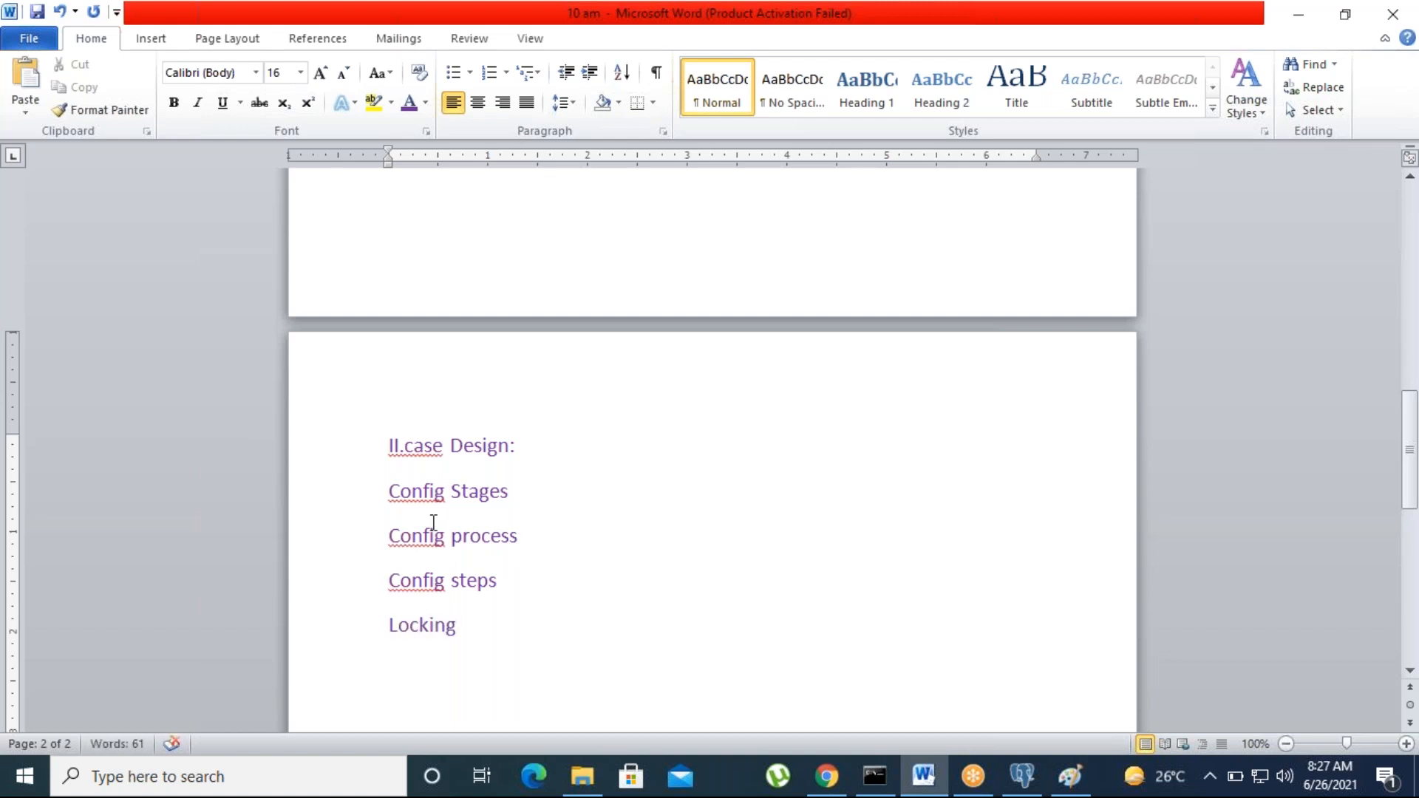
Step: Set the four listed lines' font colour to black (Automatic) after briefly making them purple
{"action": "left_click_drag", "start_coordinate": [384, 481], "coordinate": [485, 649]}
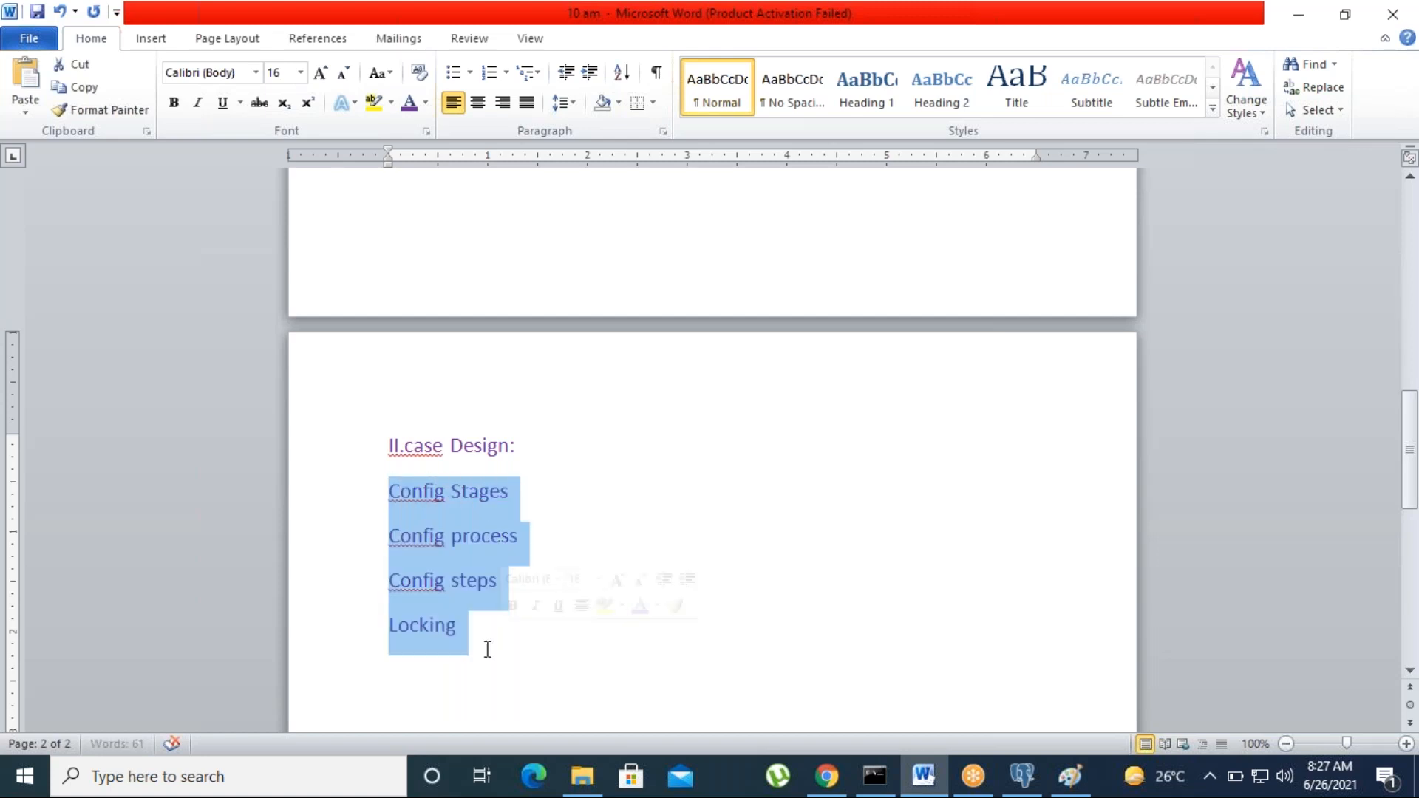
{"action": "left_click", "coordinate": [425, 107]}
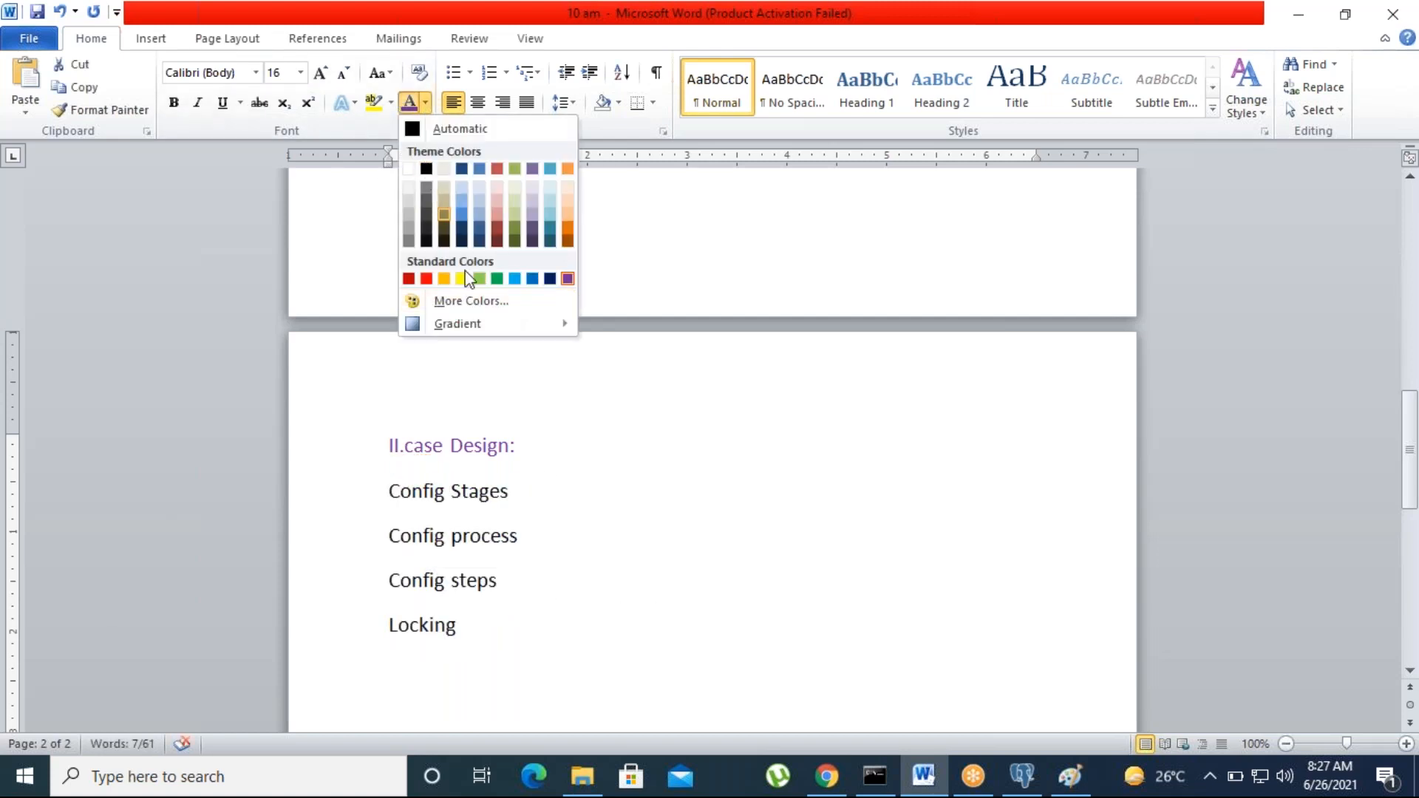
{"action": "left_click", "coordinate": [567, 279]}
{"action": "left_click", "coordinate": [588, 637]}
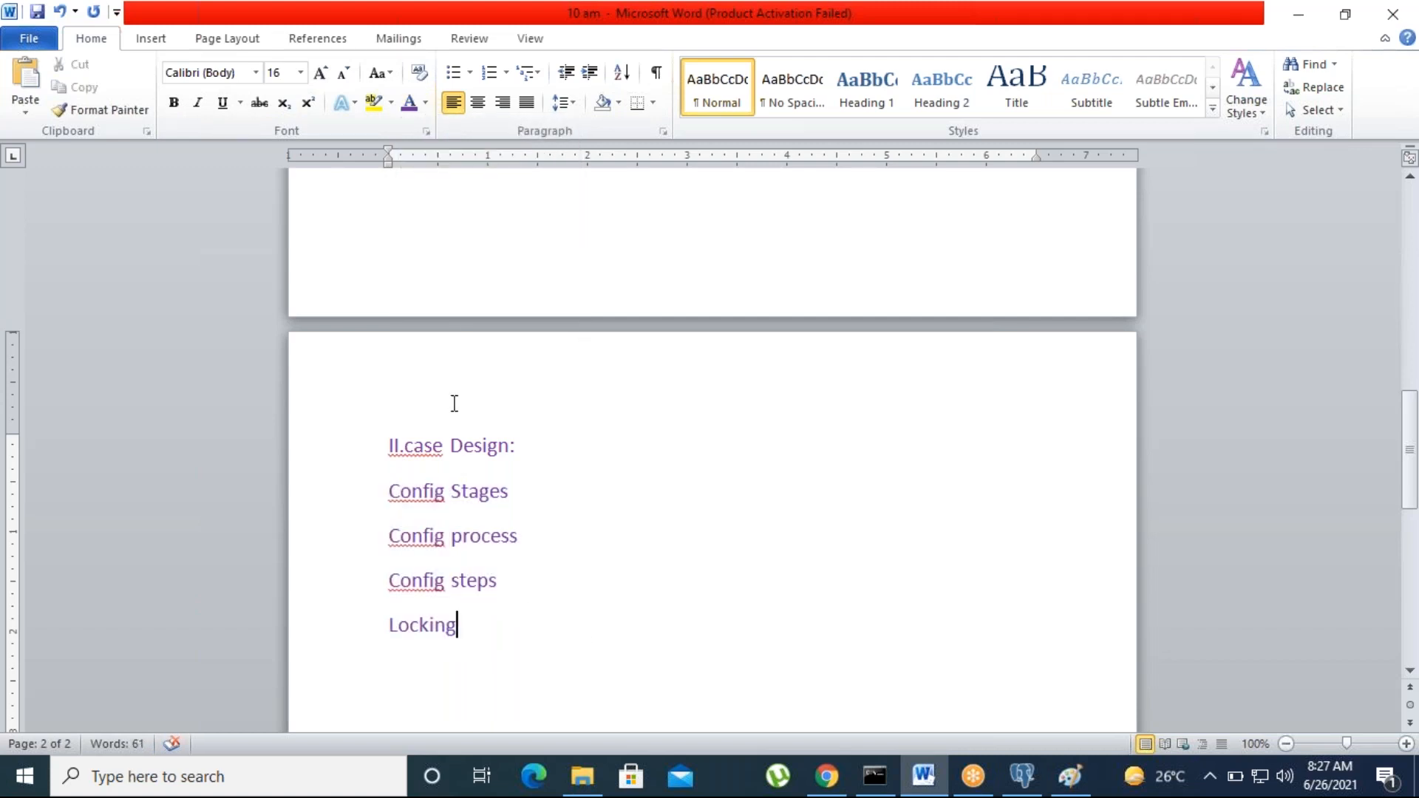
{"action": "left_click_drag", "start_coordinate": [389, 492], "coordinate": [510, 635]}
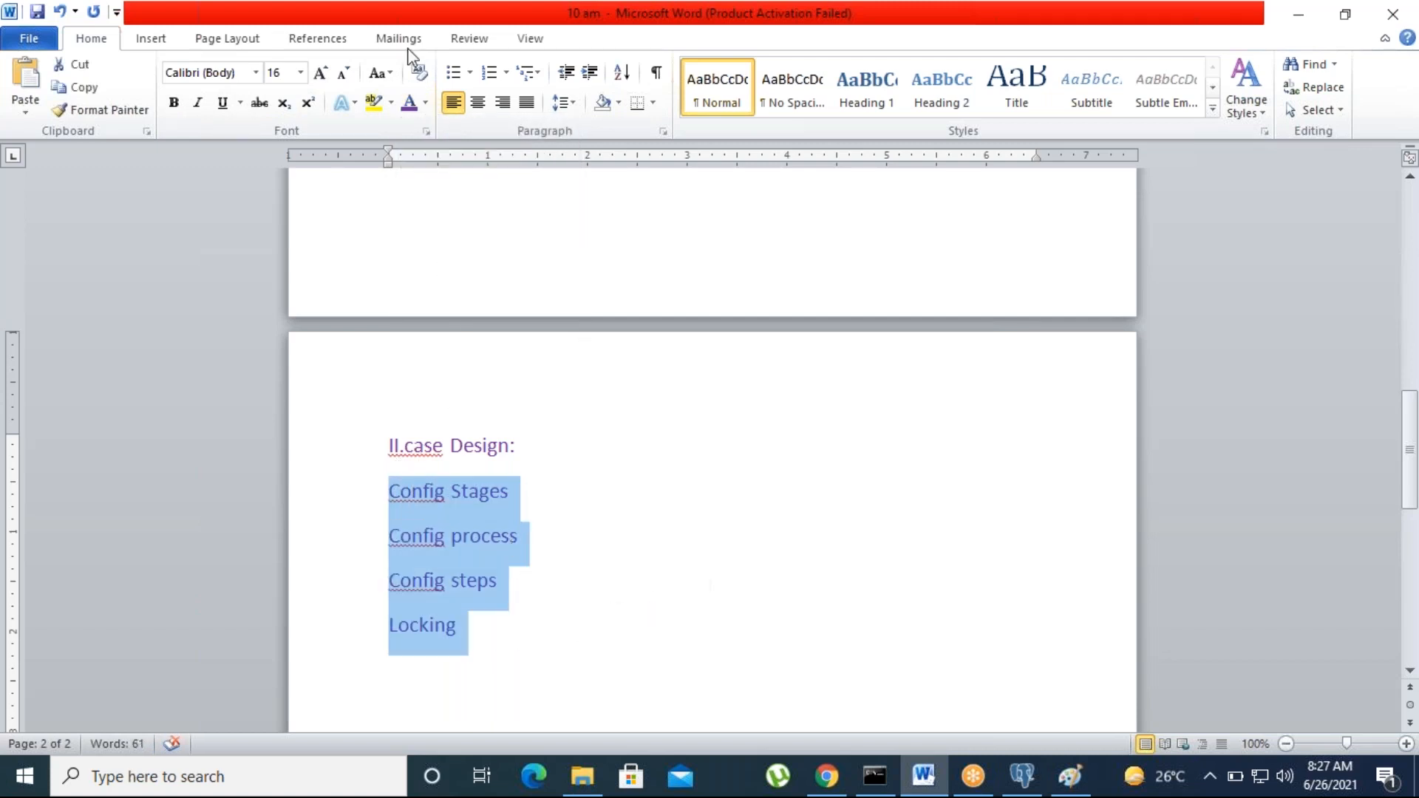
{"action": "left_click", "coordinate": [425, 103]}
{"action": "left_click", "coordinate": [429, 167]}
{"action": "left_click", "coordinate": [589, 637]}
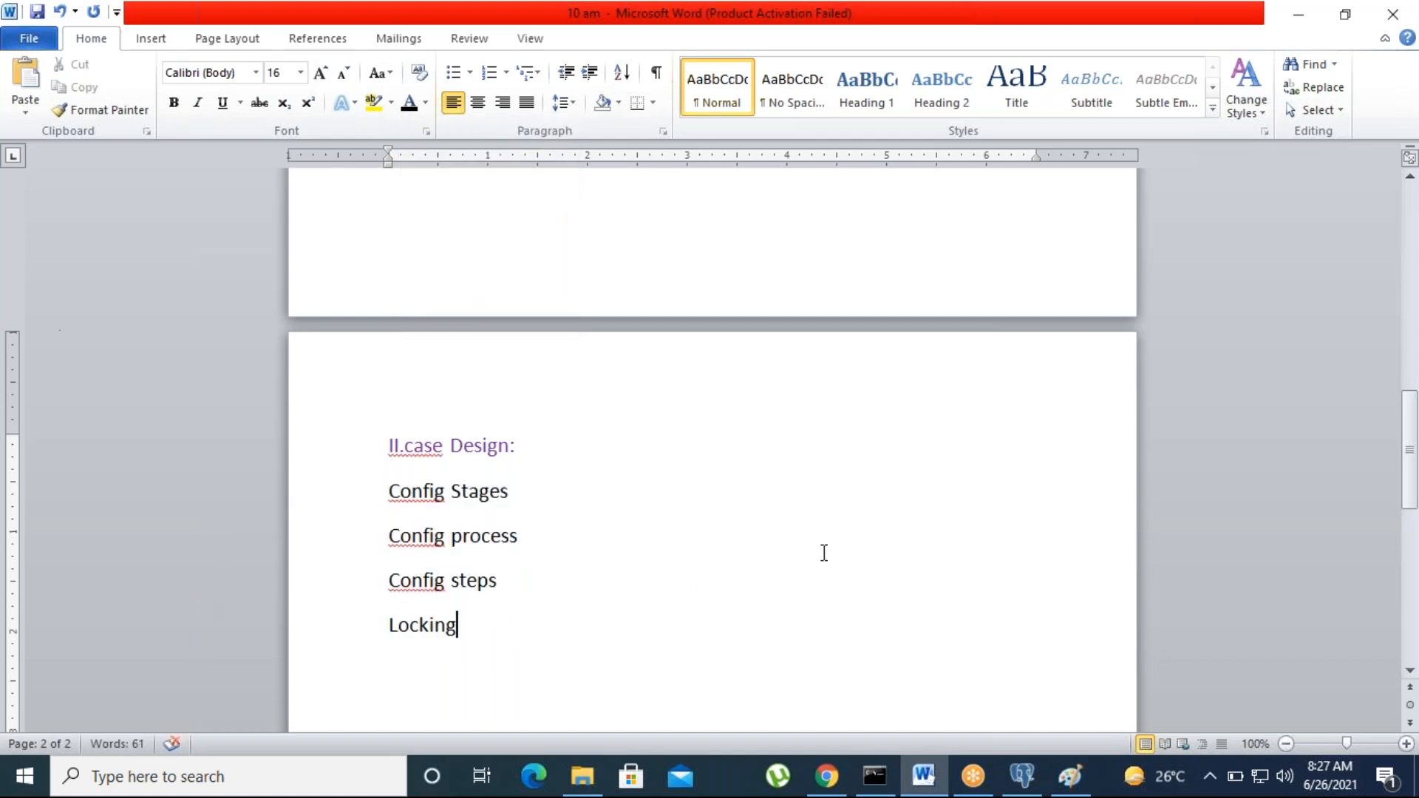
Step: Bring Pega Dev Studio to the front in the browser
{"action": "left_click", "coordinate": [488, 609]}
{"action": "scroll", "coordinate": [536, 617], "scroll_direction": "up", "scroll_amount": 10}
{"action": "scroll", "coordinate": [539, 634], "scroll_direction": "down", "scroll_amount": 20}
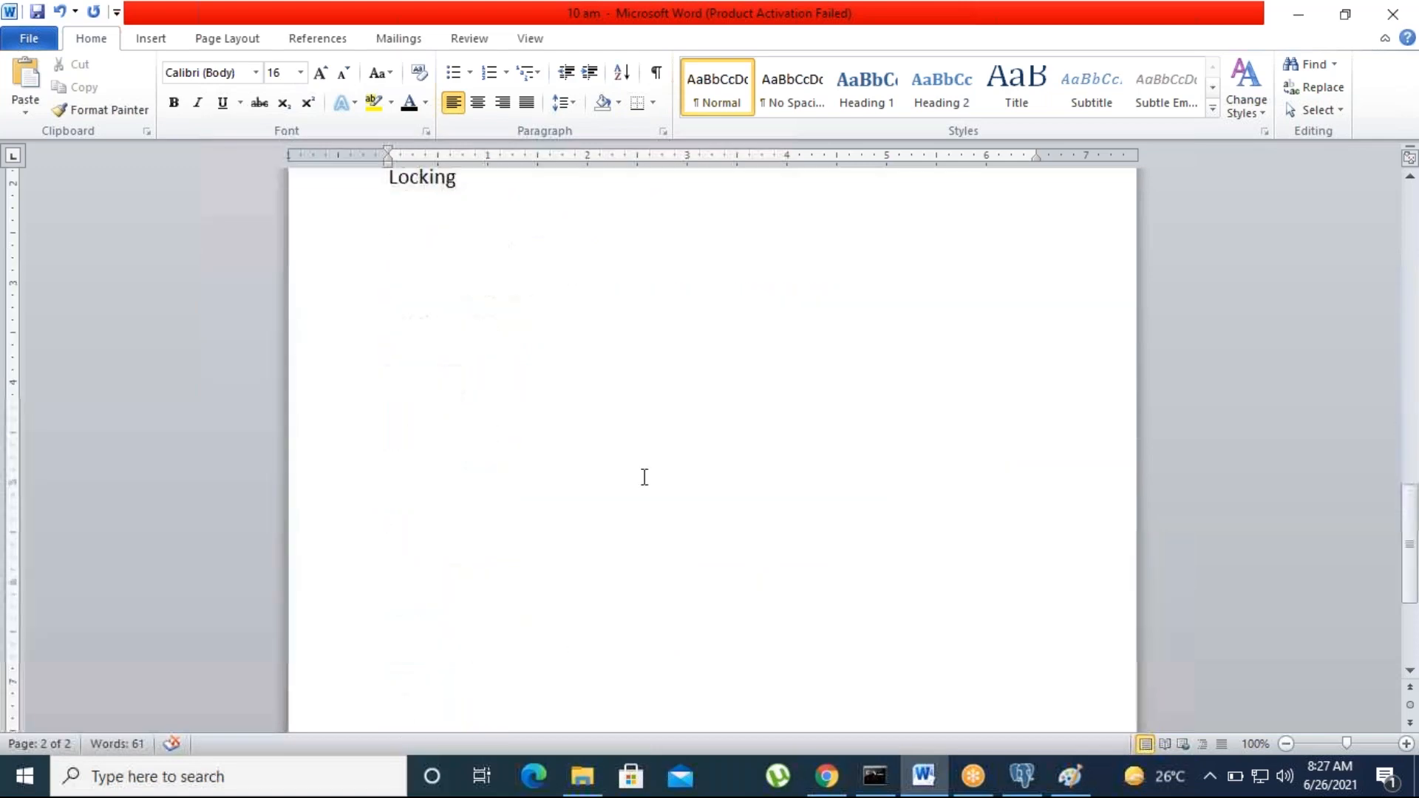
{"action": "left_click", "coordinate": [827, 775]}
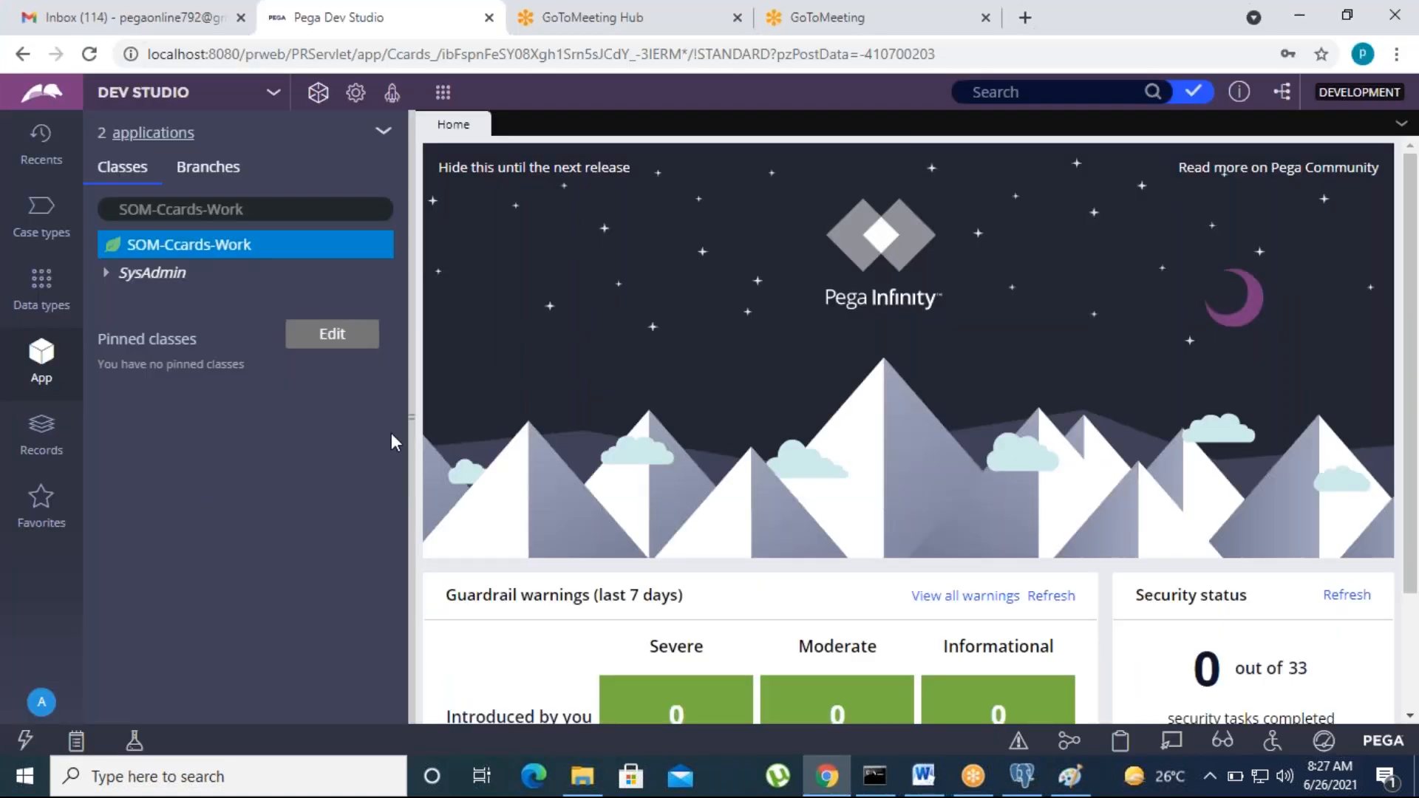
Step: Log off Dev Studio and sign back in with the saved administrator user name and password
{"action": "left_click_drag", "start_coordinate": [414, 410], "coordinate": [343, 410]}
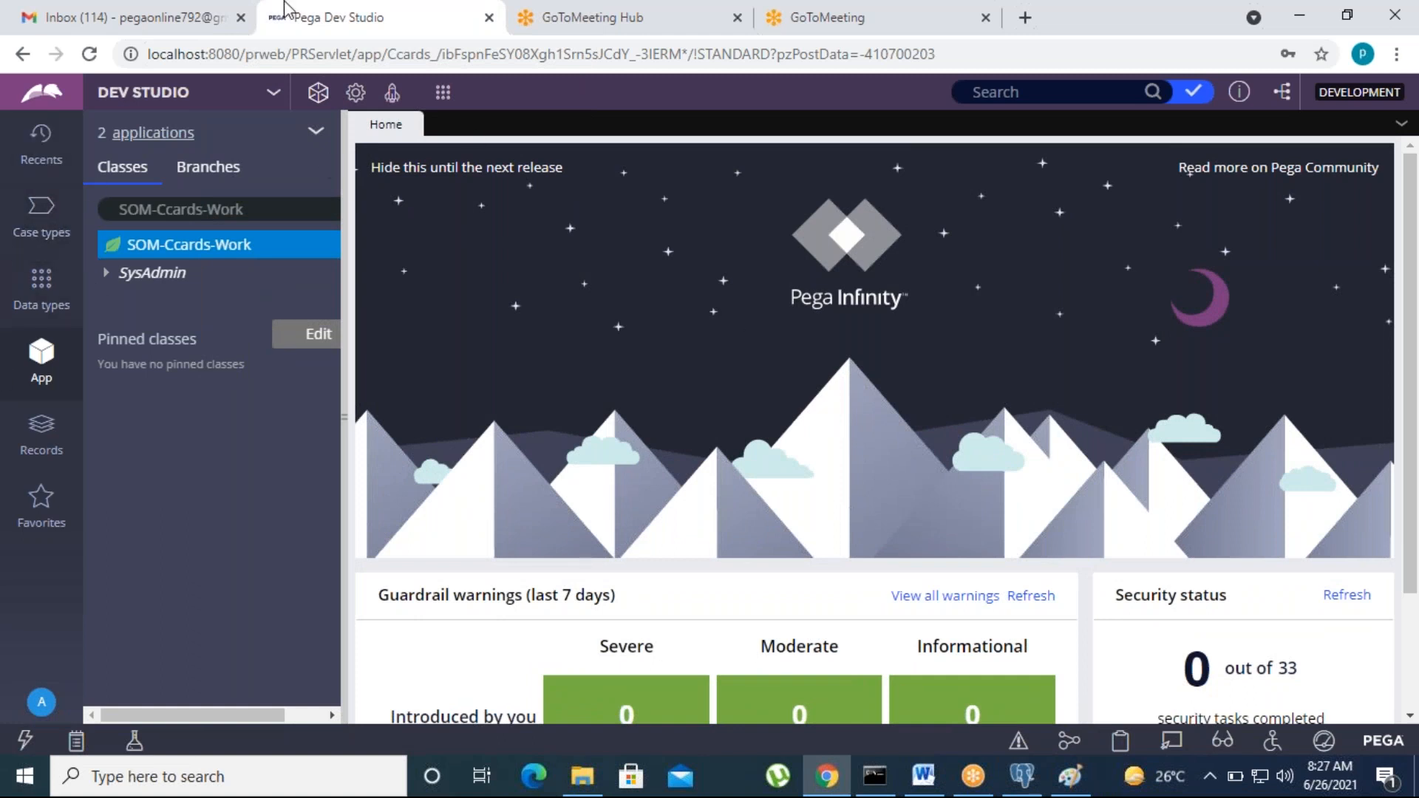
{"action": "left_click", "coordinate": [39, 708]}
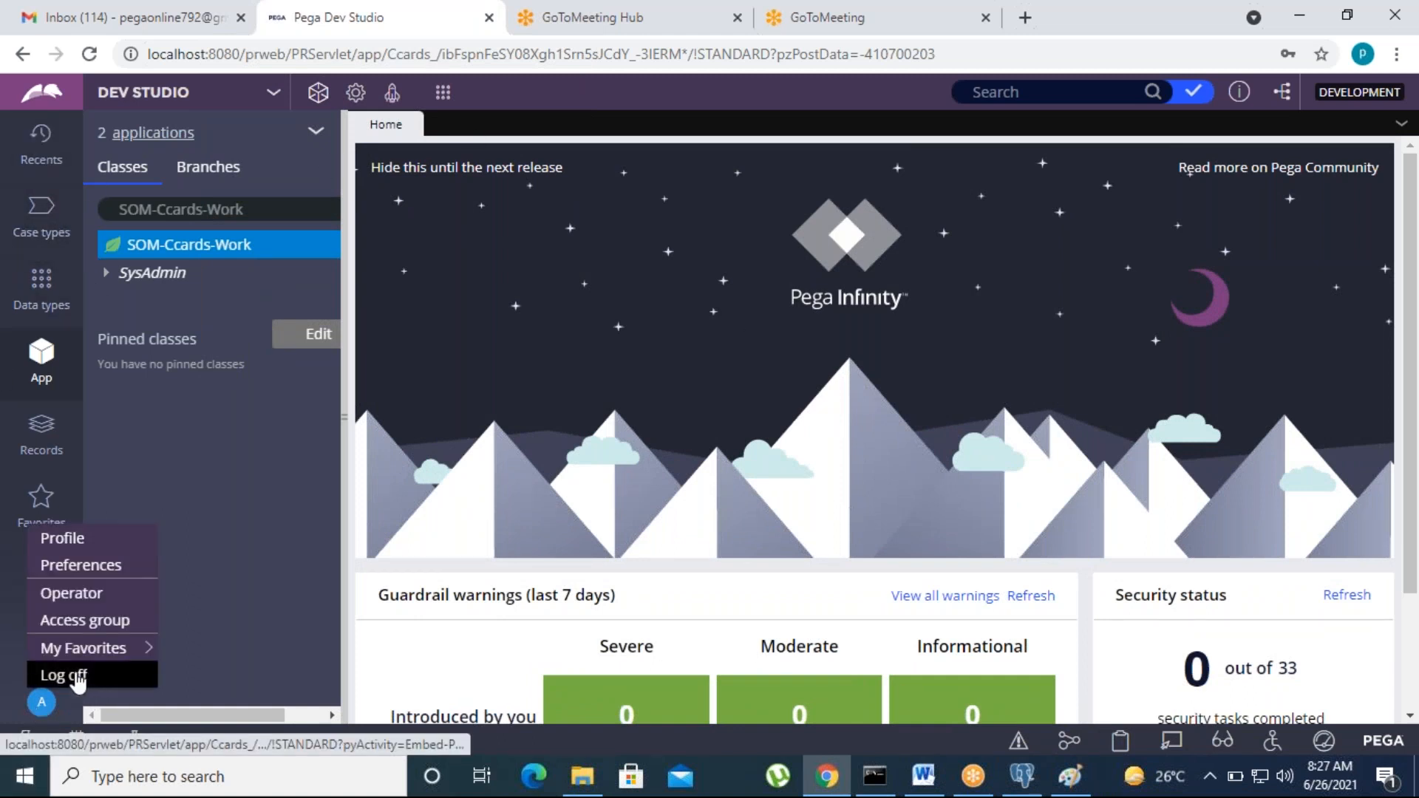
{"action": "left_click", "coordinate": [77, 678]}
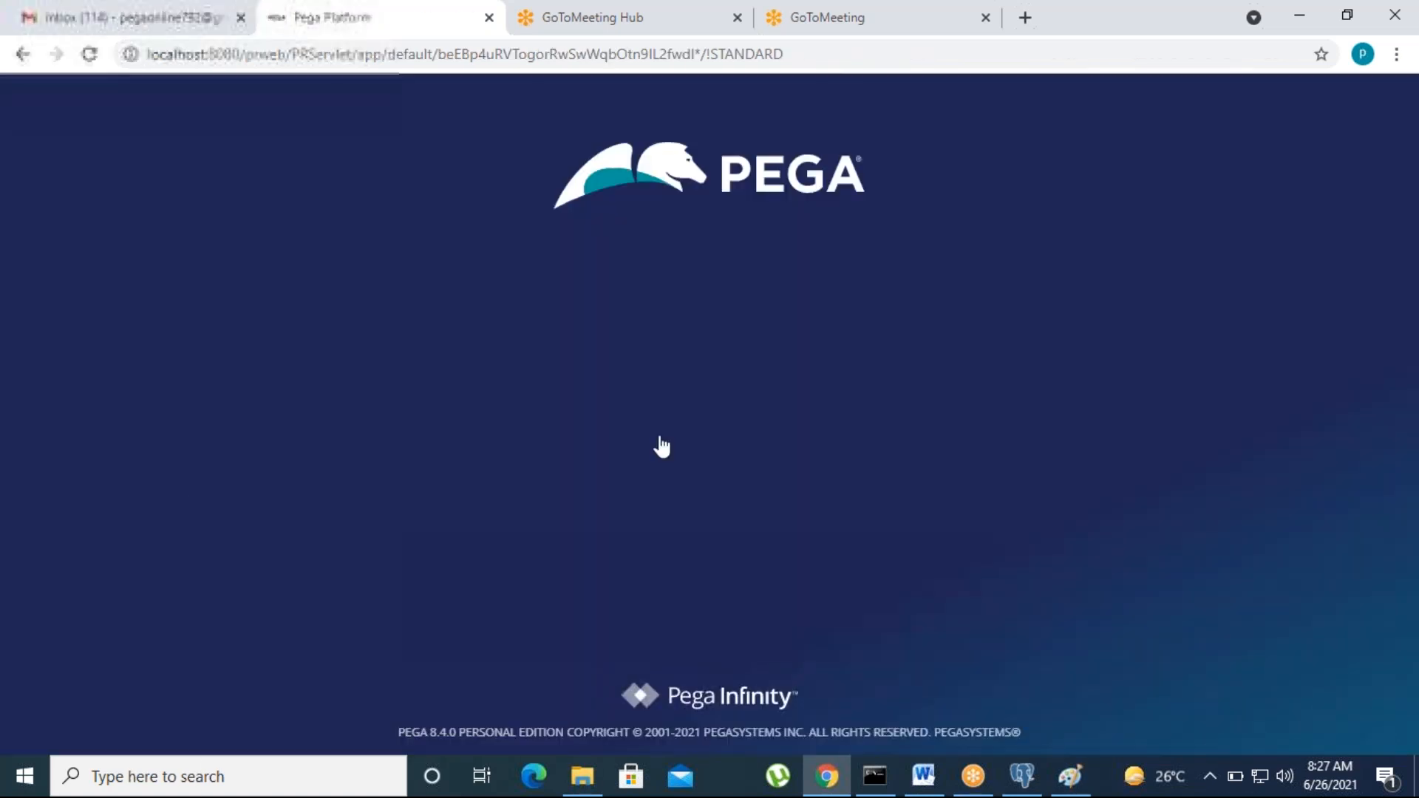
{"action": "left_click", "coordinate": [615, 323]}
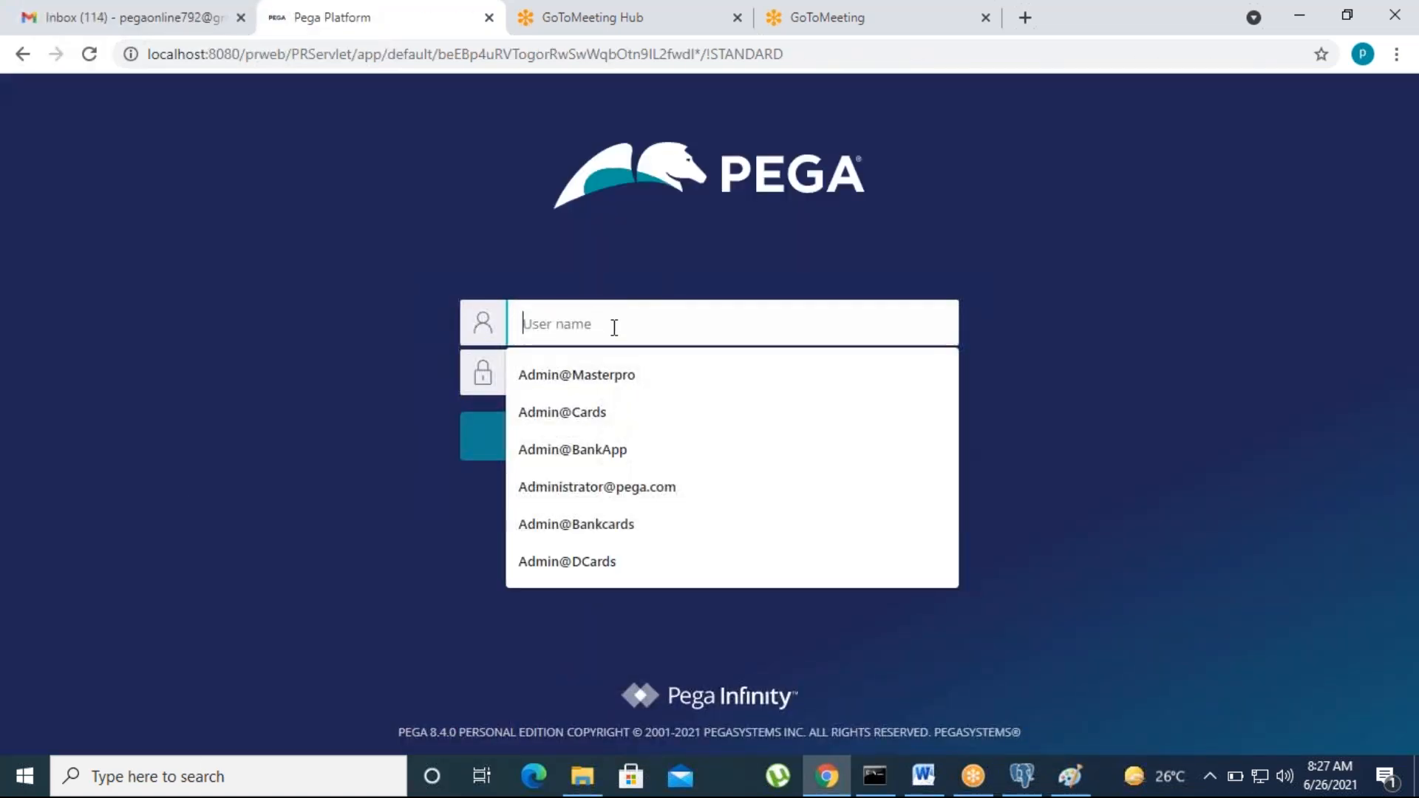
{"action": "left_click", "coordinate": [604, 375]}
{"action": "left_click", "coordinate": [602, 378]}
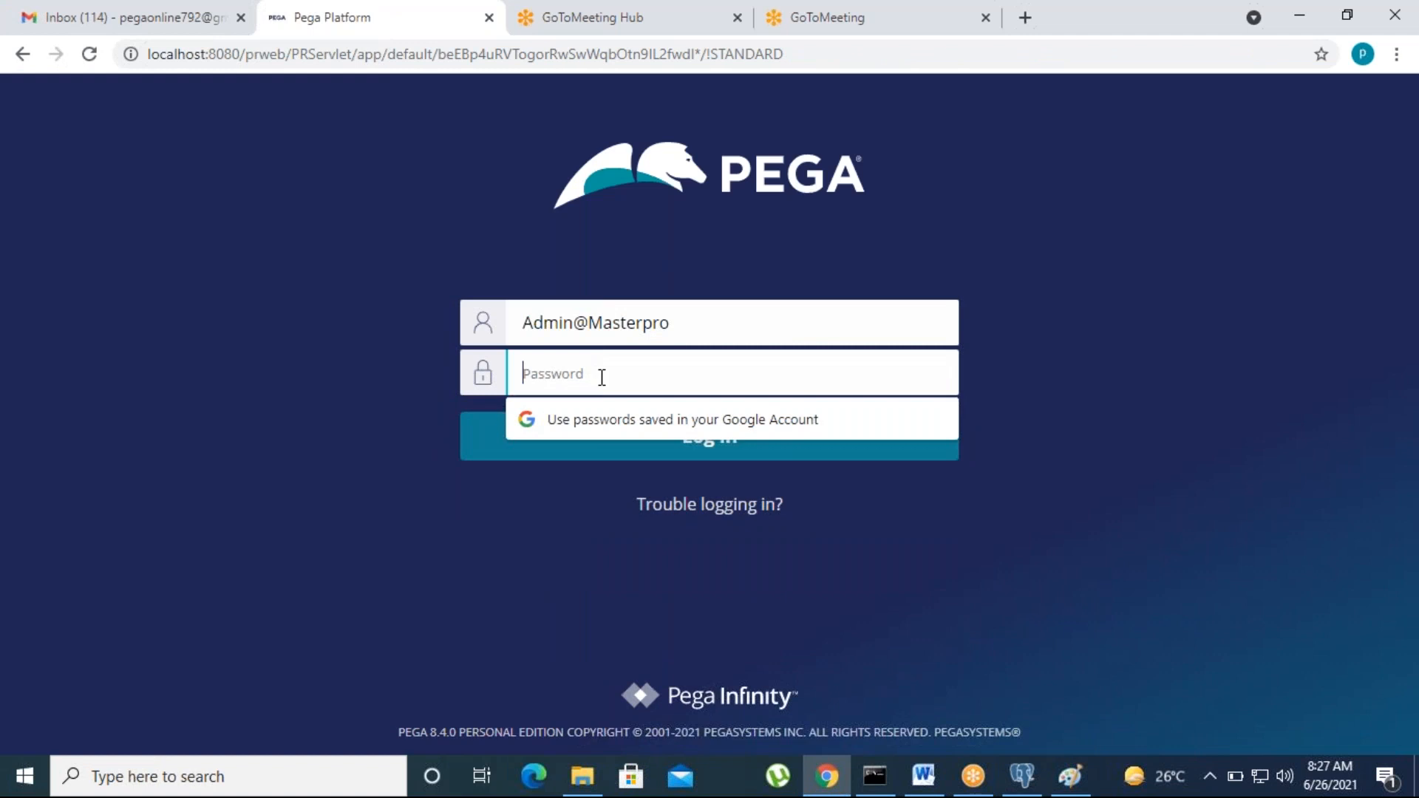
{"action": "type", "text": "r"}
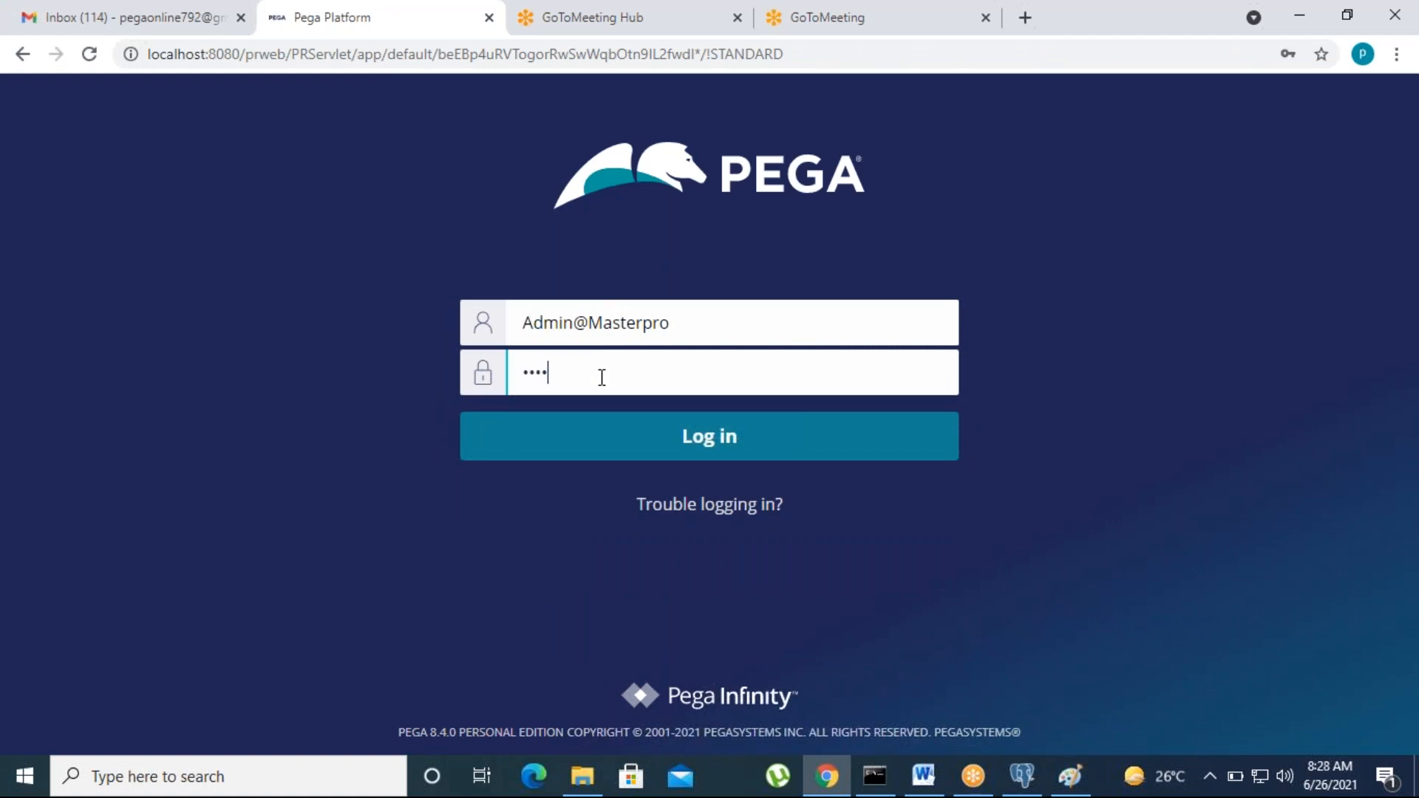
{"action": "left_click", "coordinate": [690, 452]}
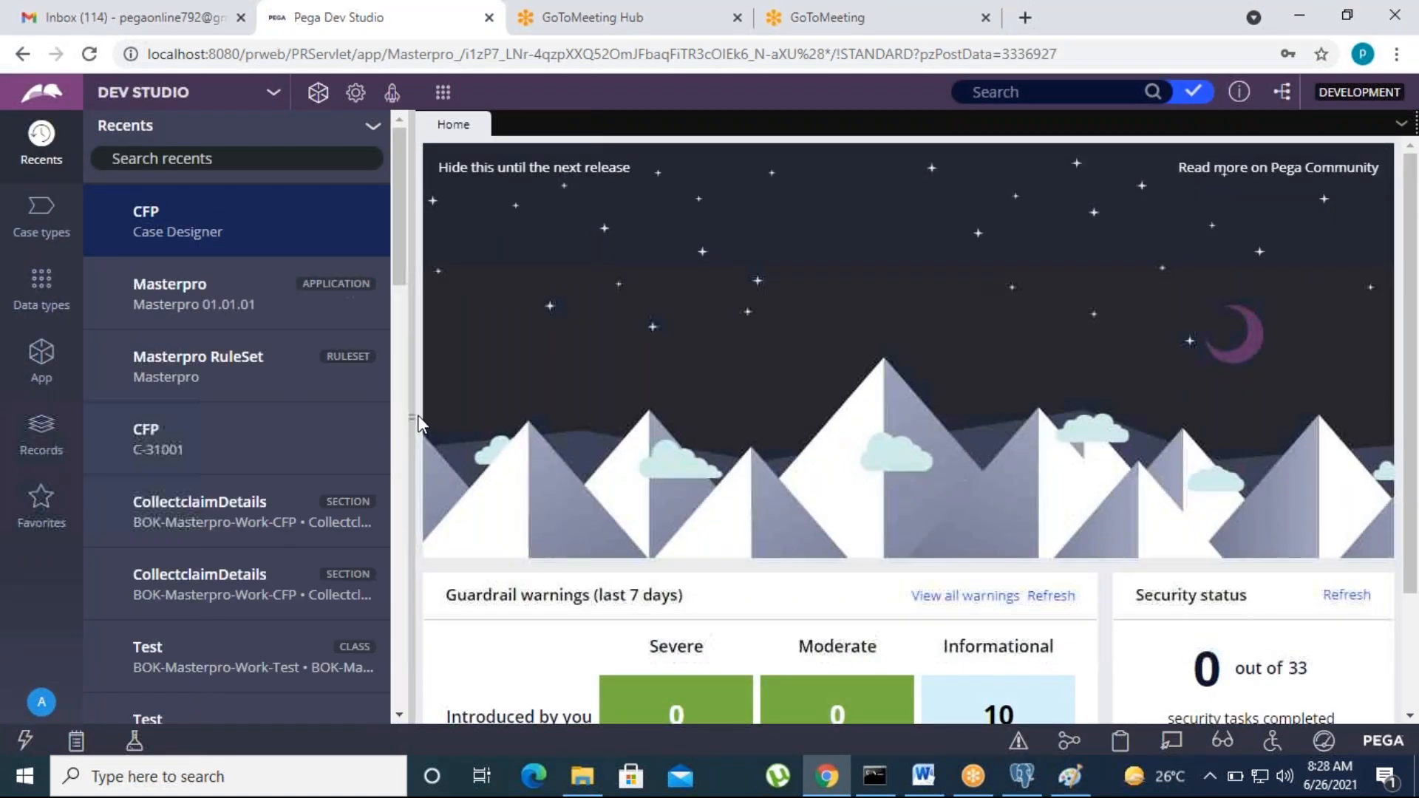
{"action": "left_click_drag", "start_coordinate": [412, 422], "coordinate": [367, 418]}
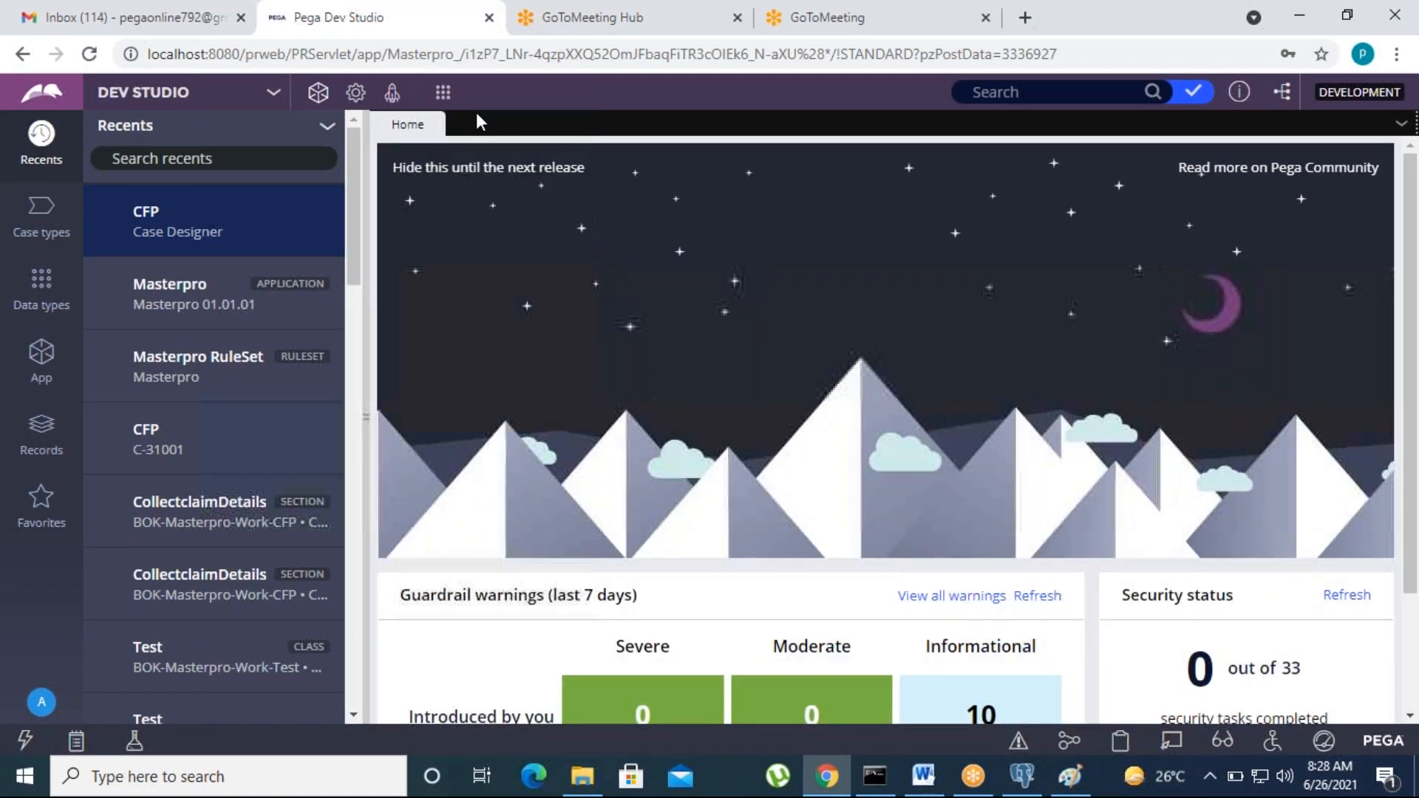
{"action": "left_click", "coordinate": [41, 363]}
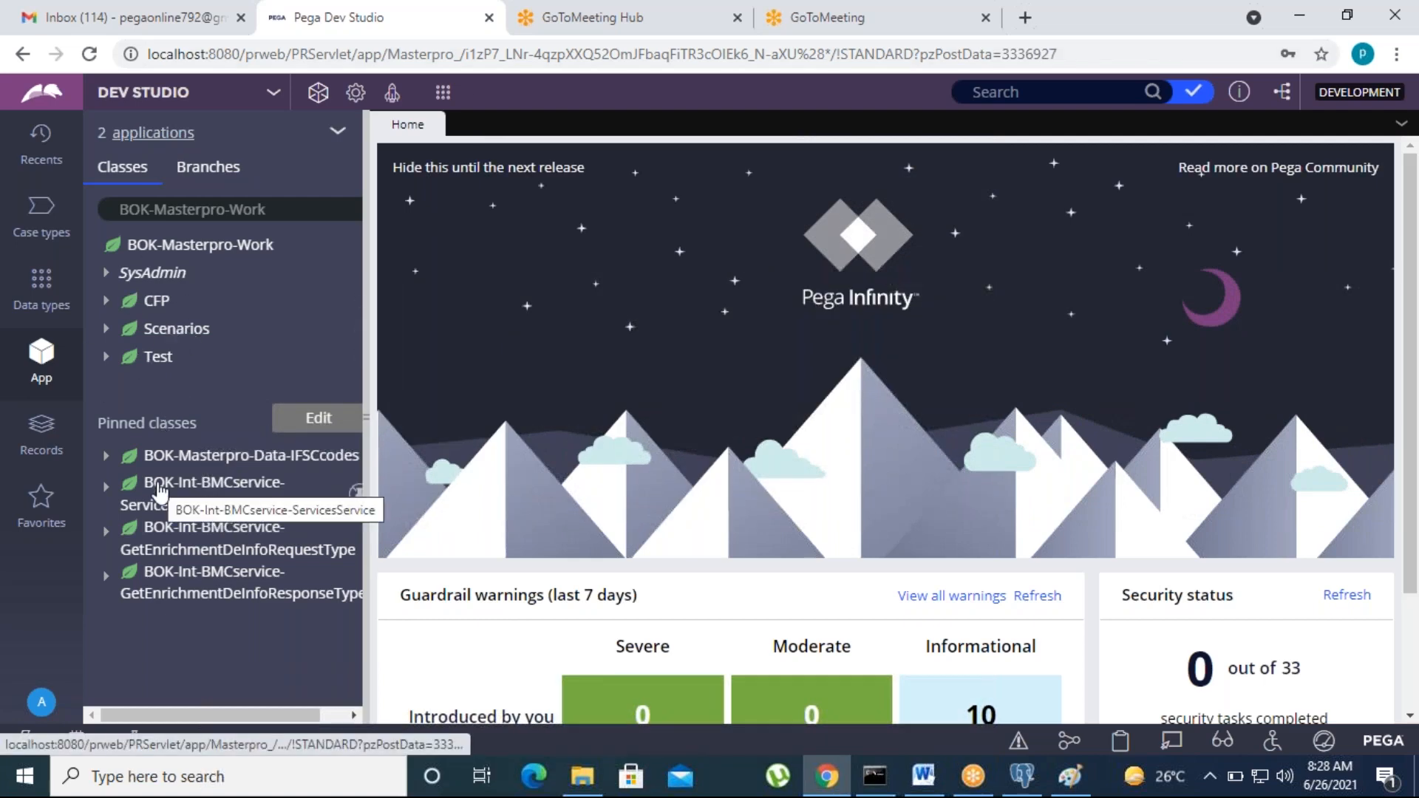
{"action": "left_click", "coordinate": [30, 227]}
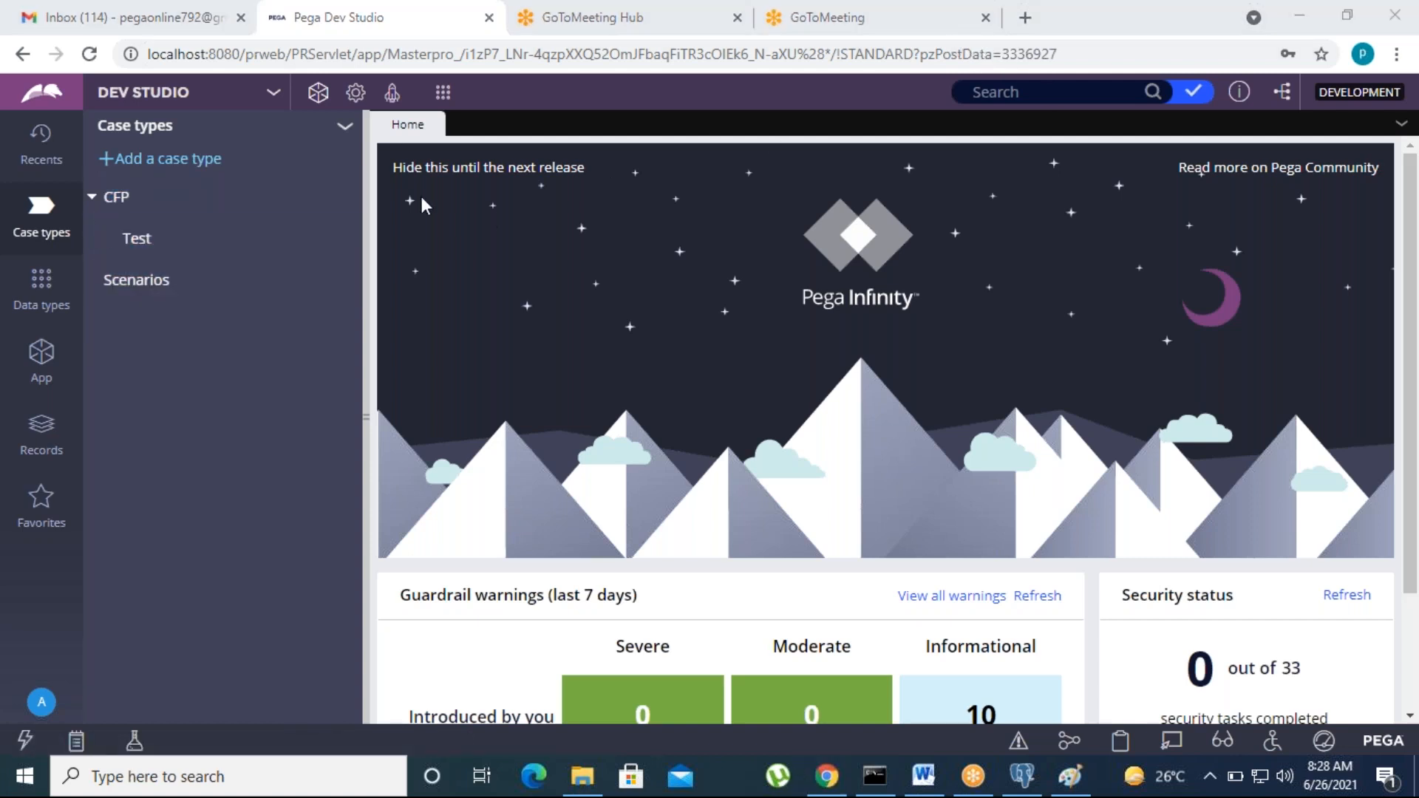
{"action": "left_click", "coordinate": [713, 119]}
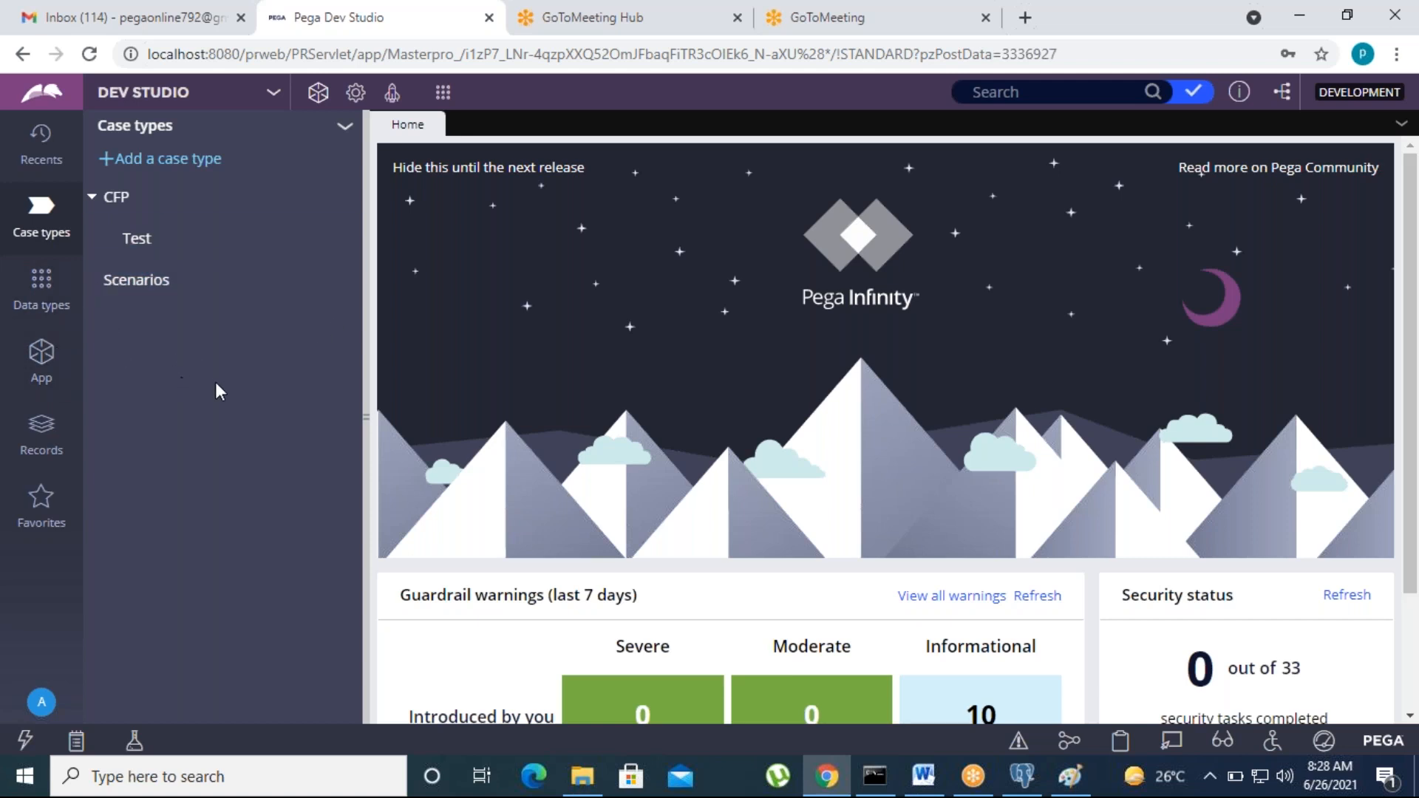
Step: Open the CFP case type to show its CollectclaimInfo, Enrichment, ProvisionalCredit and Chargeback stages
{"action": "mouse_move", "coordinate": [206, 198]}
{"action": "left_click", "coordinate": [133, 198]}
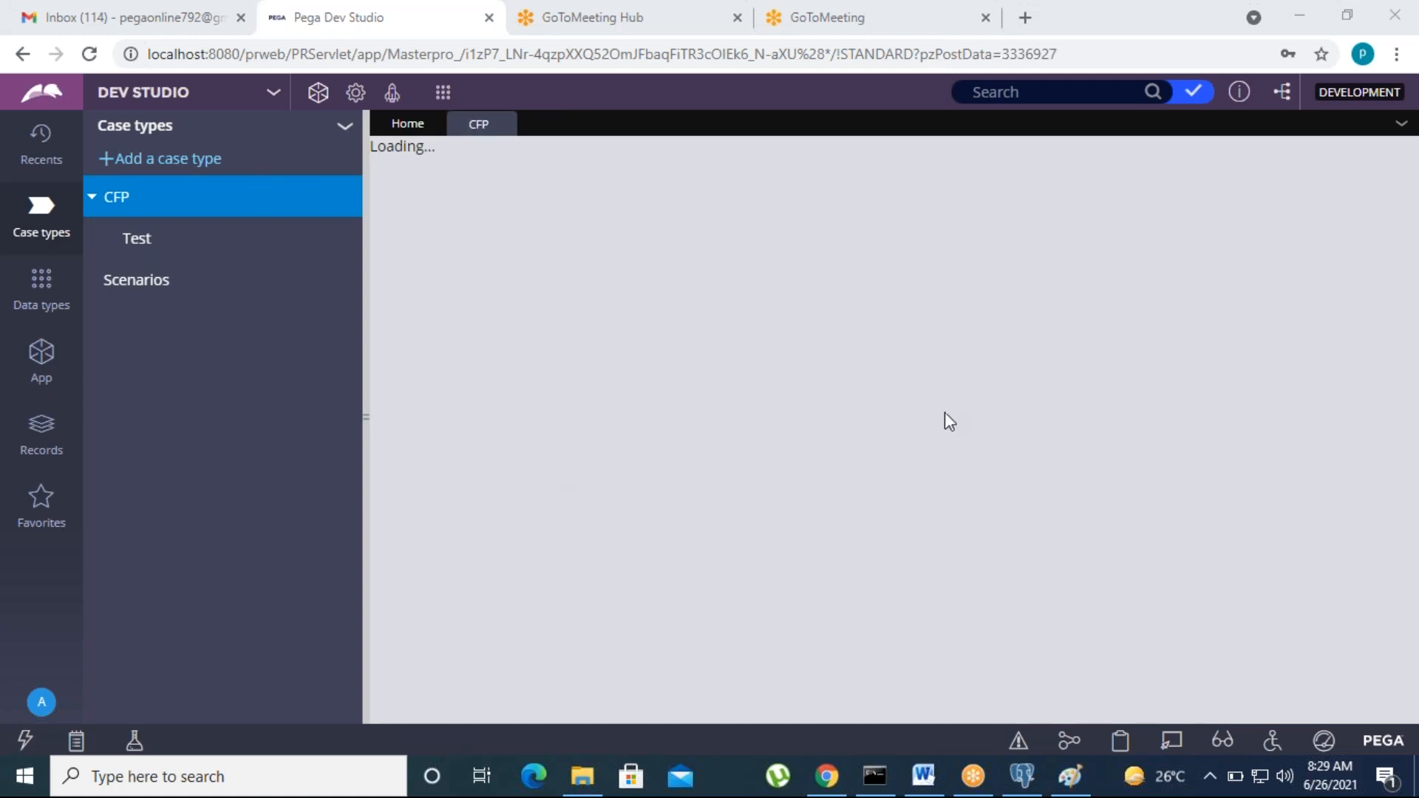
{"action": "left_click", "coordinate": [92, 197]}
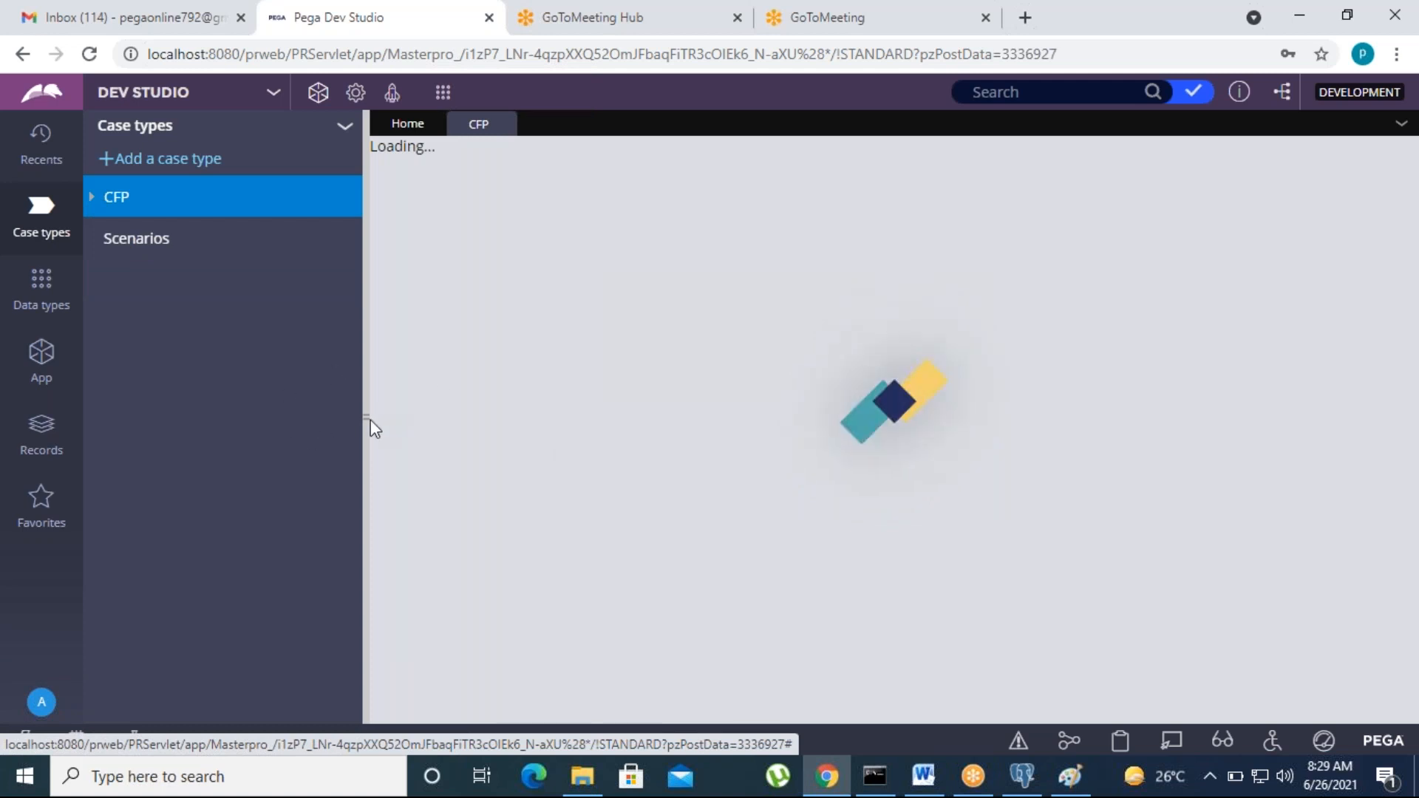
{"action": "left_click_drag", "start_coordinate": [340, 415], "coordinate": [312, 415]}
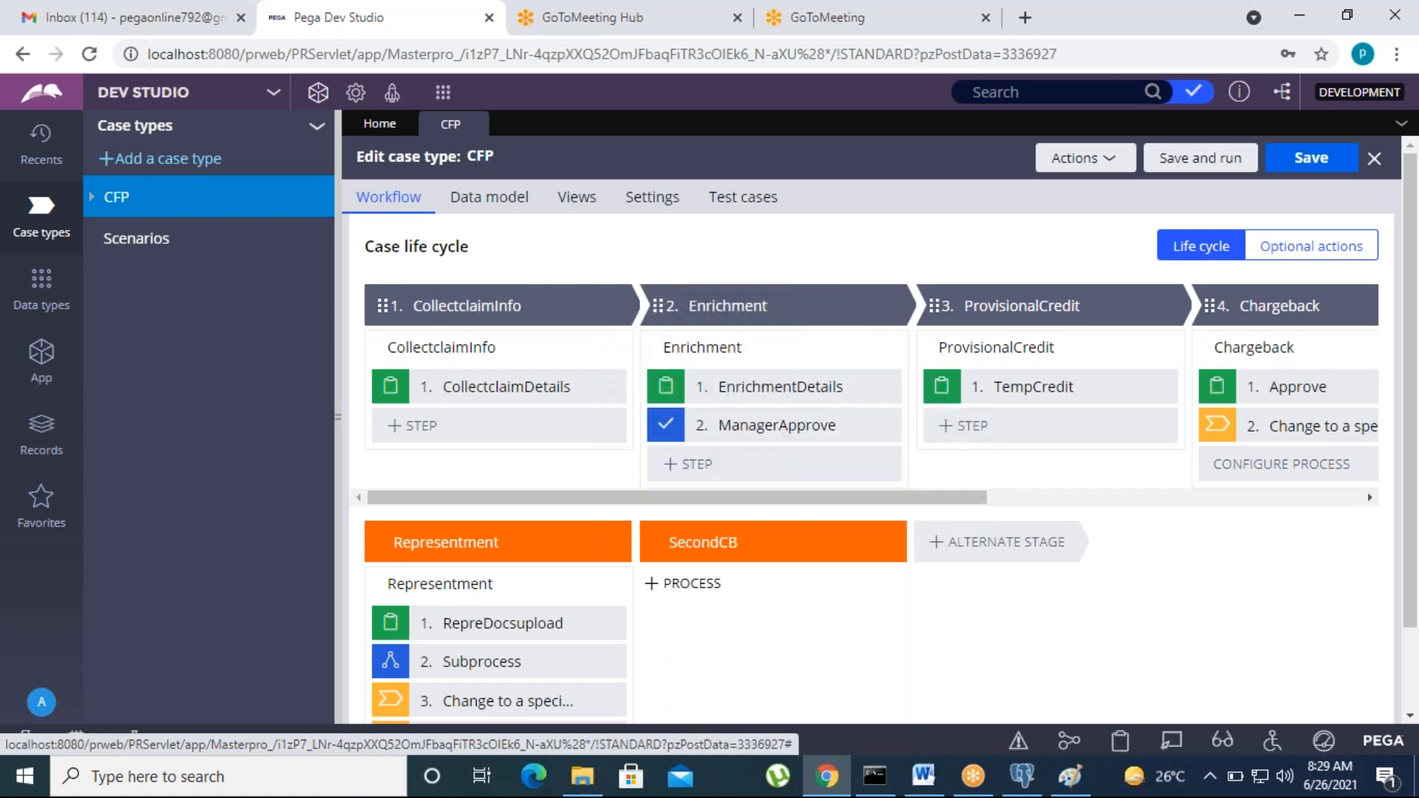
{"action": "left_click", "coordinate": [479, 299]}
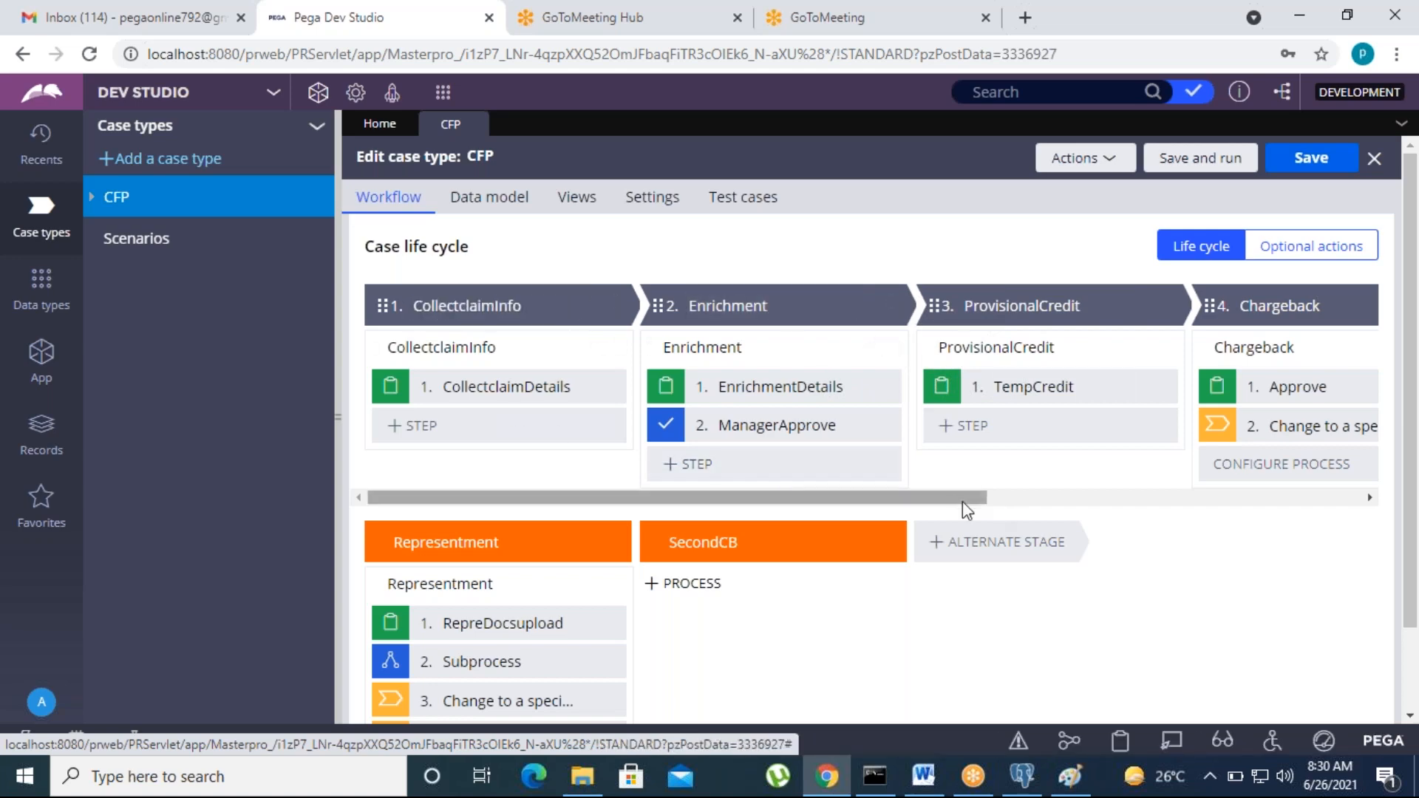
{"action": "left_click_drag", "start_coordinate": [953, 500], "coordinate": [1176, 494]}
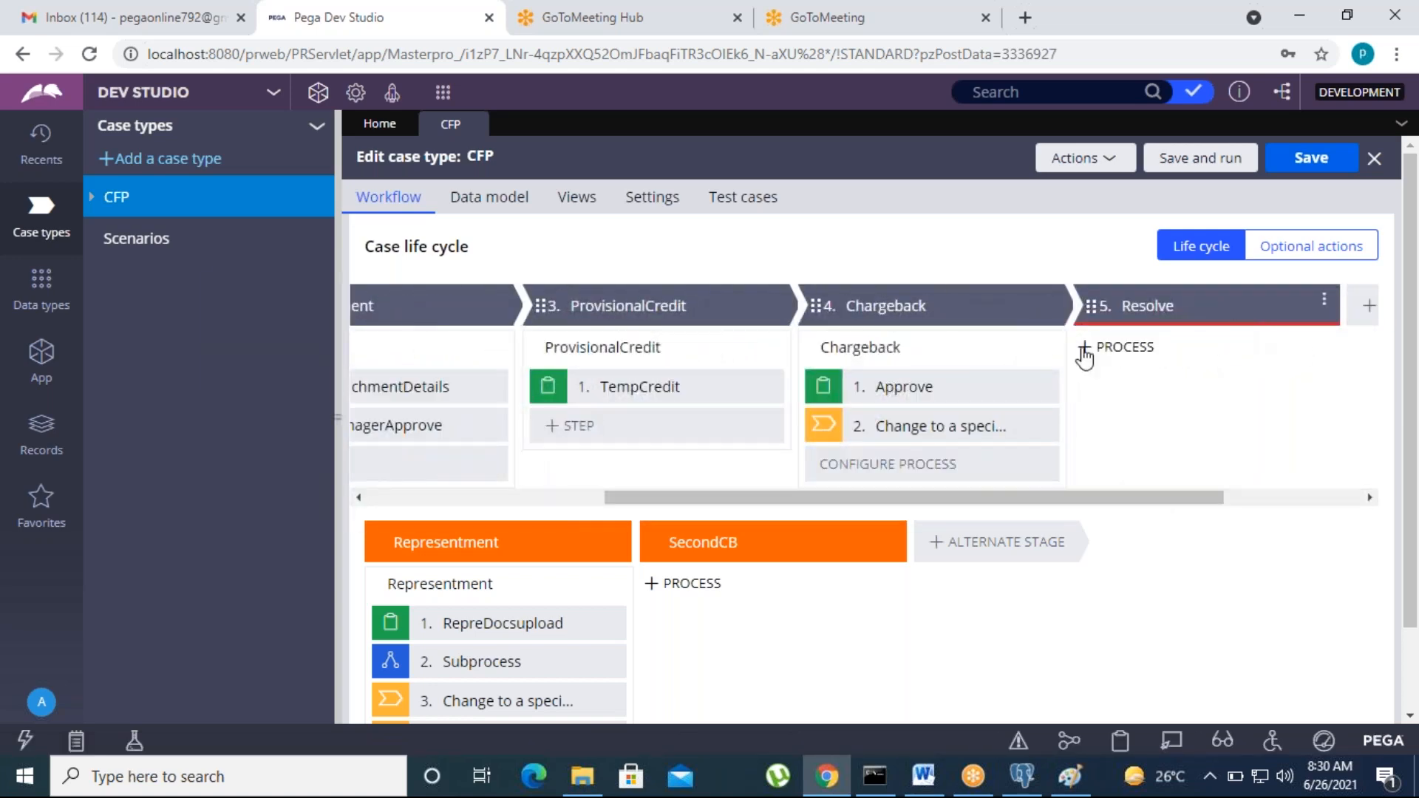
{"action": "left_click_drag", "start_coordinate": [737, 507], "coordinate": [872, 499]}
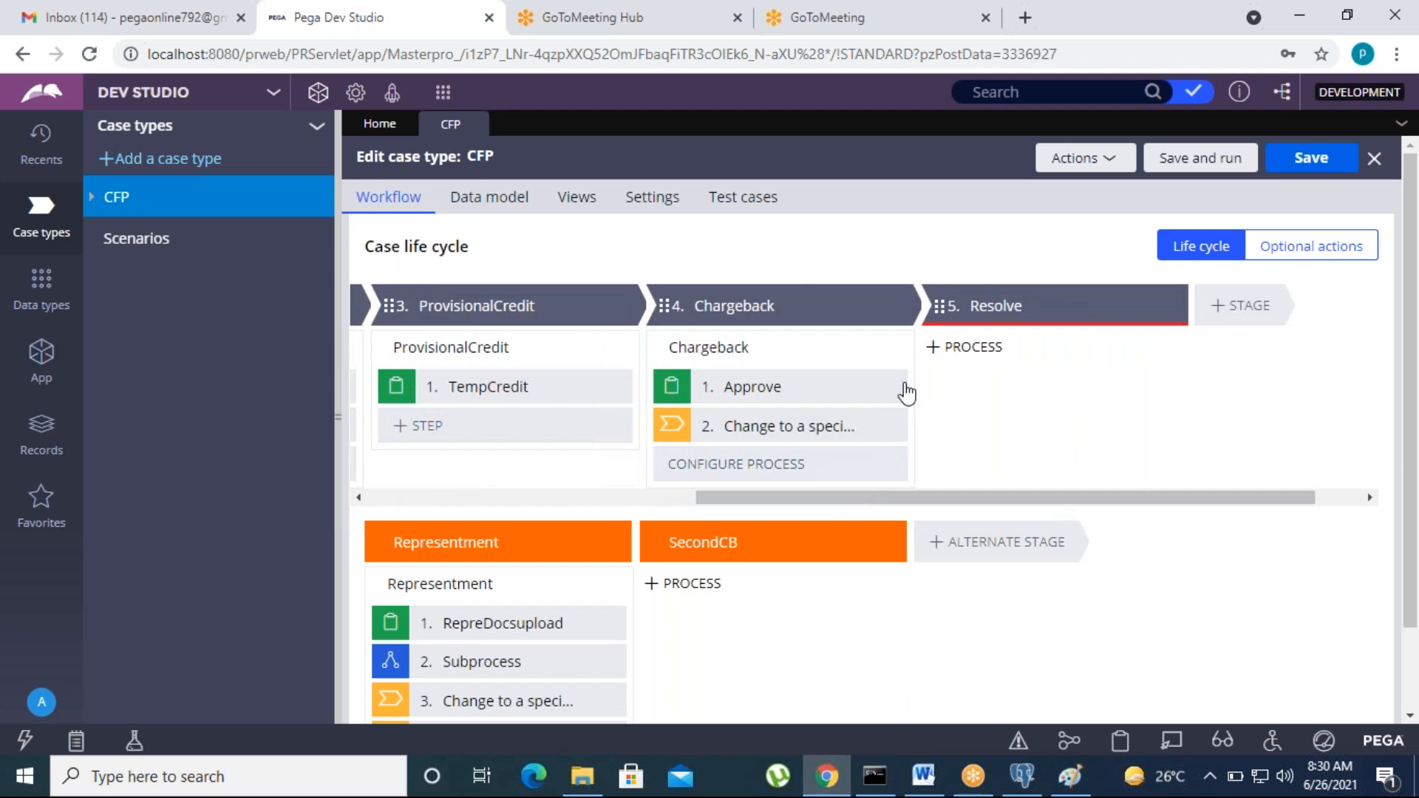
{"action": "left_click", "coordinate": [942, 344]}
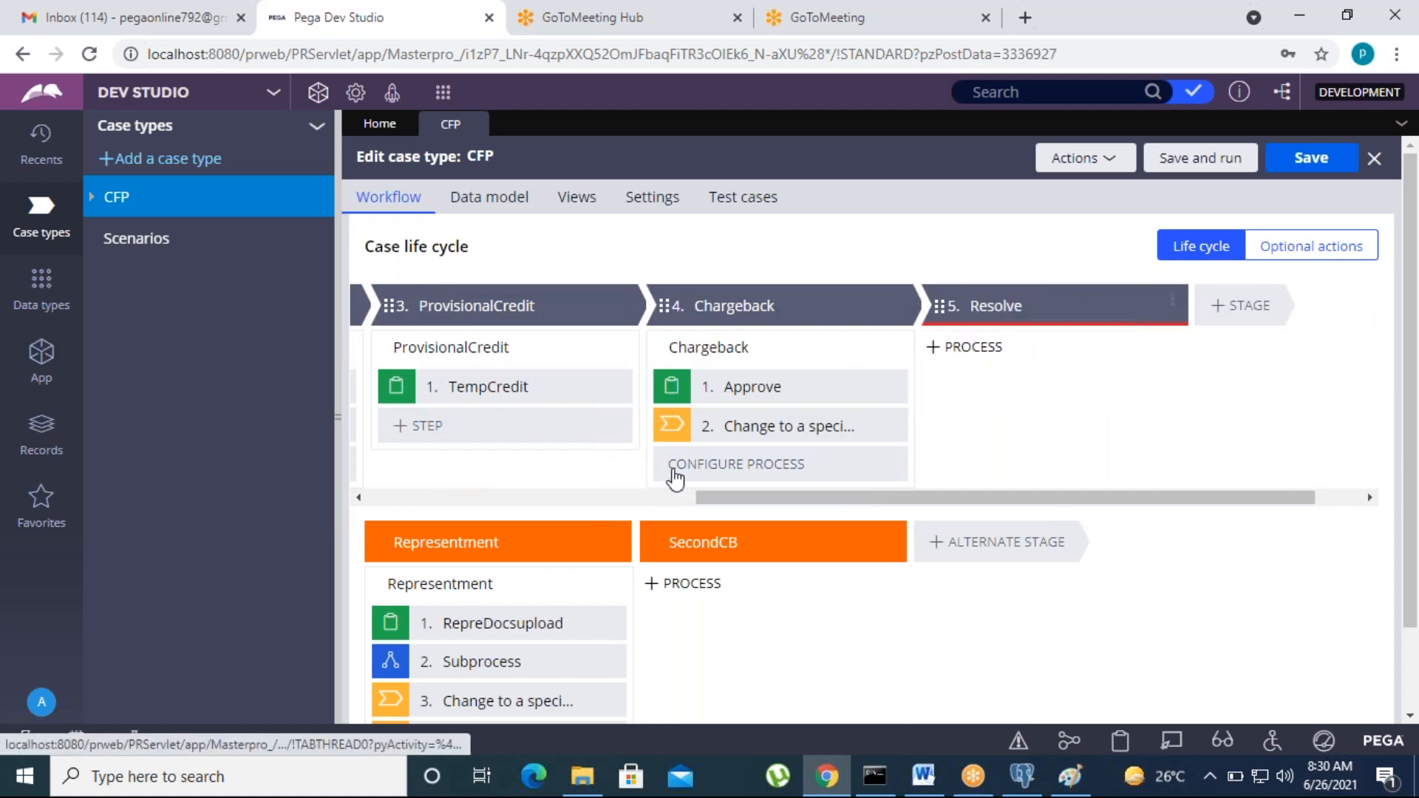
{"action": "left_click", "coordinate": [671, 497]}
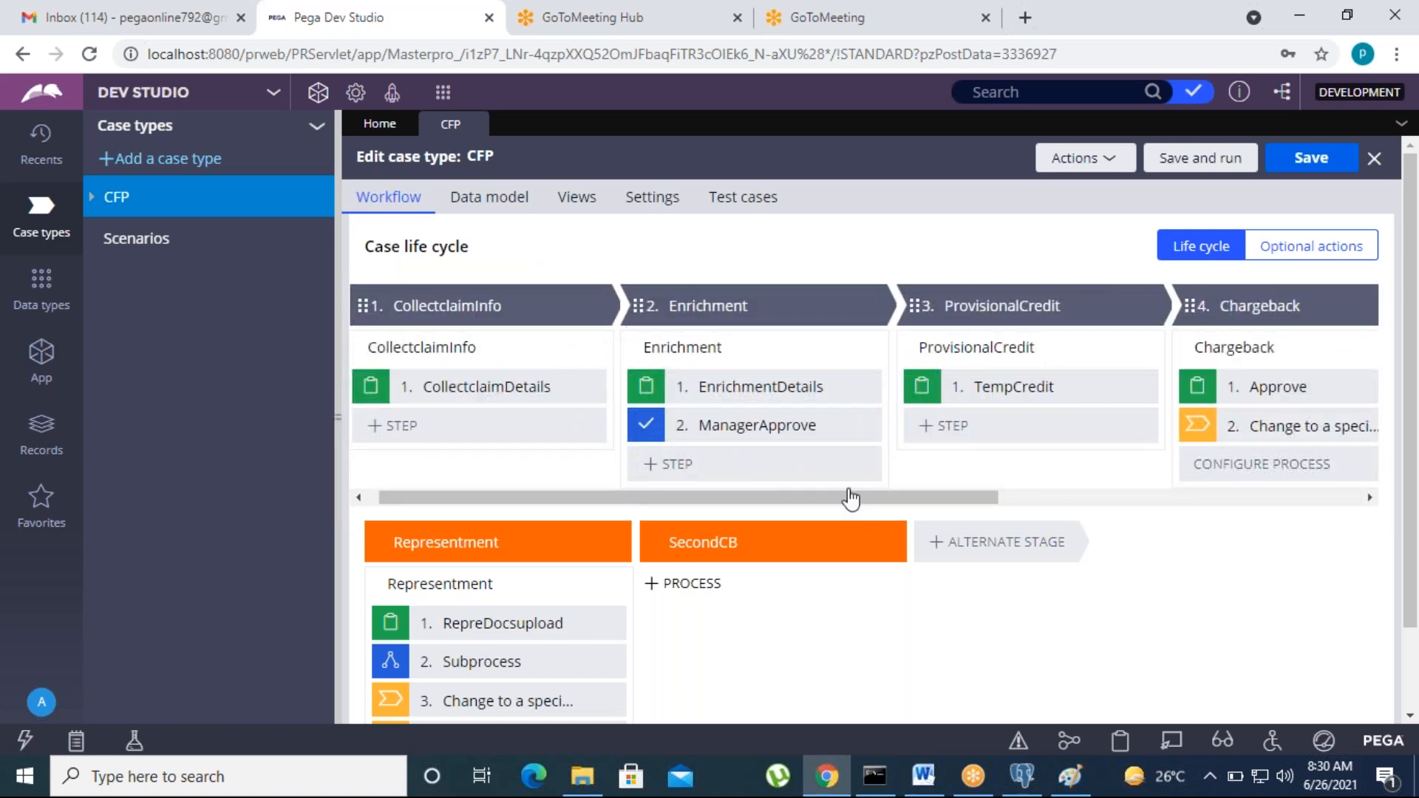
{"action": "left_click_drag", "start_coordinate": [849, 497], "coordinate": [1091, 509]}
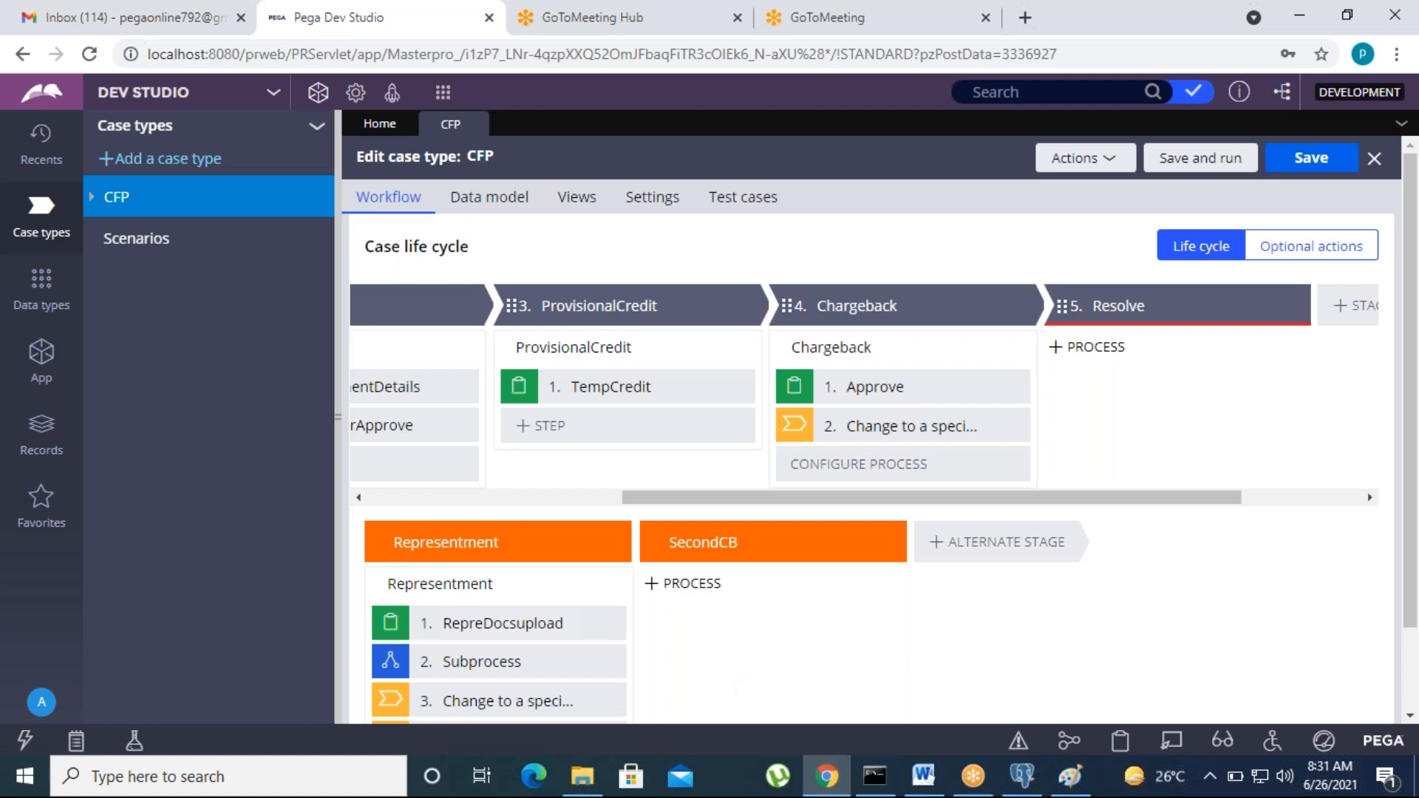
{"action": "mouse_move", "coordinate": [761, 627]}
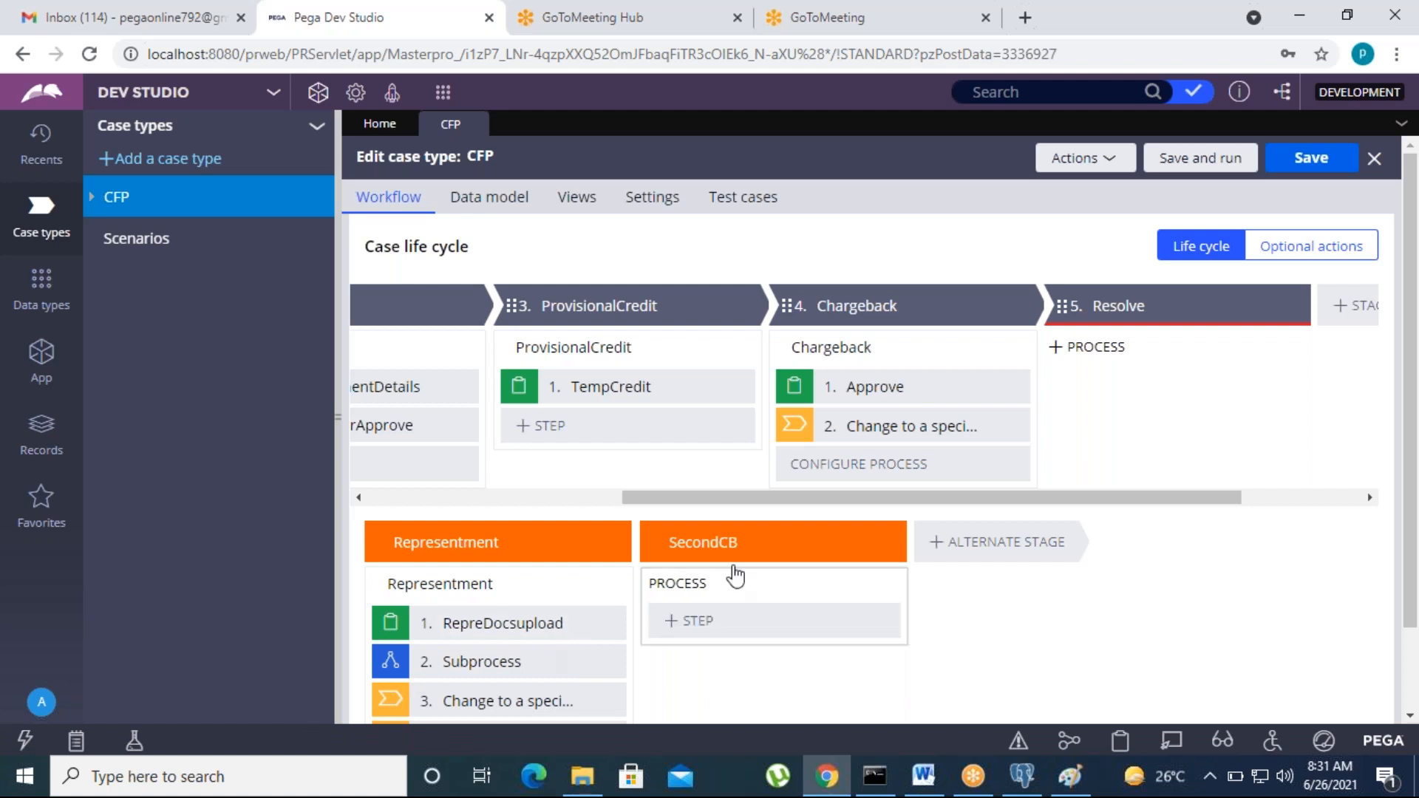
{"action": "left_click_drag", "start_coordinate": [627, 497], "coordinate": [351, 505]}
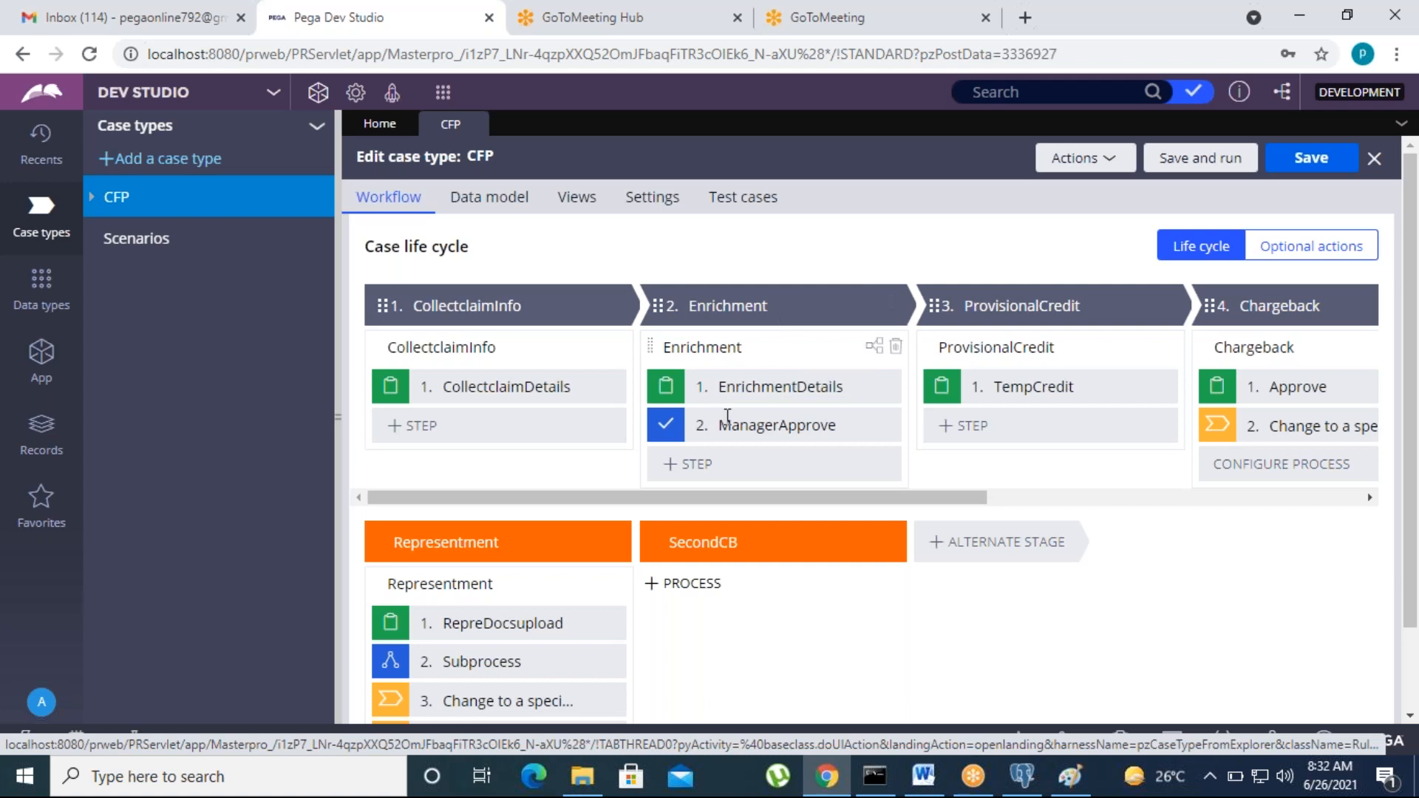
{"action": "left_click_drag", "start_coordinate": [681, 497], "coordinate": [795, 480]}
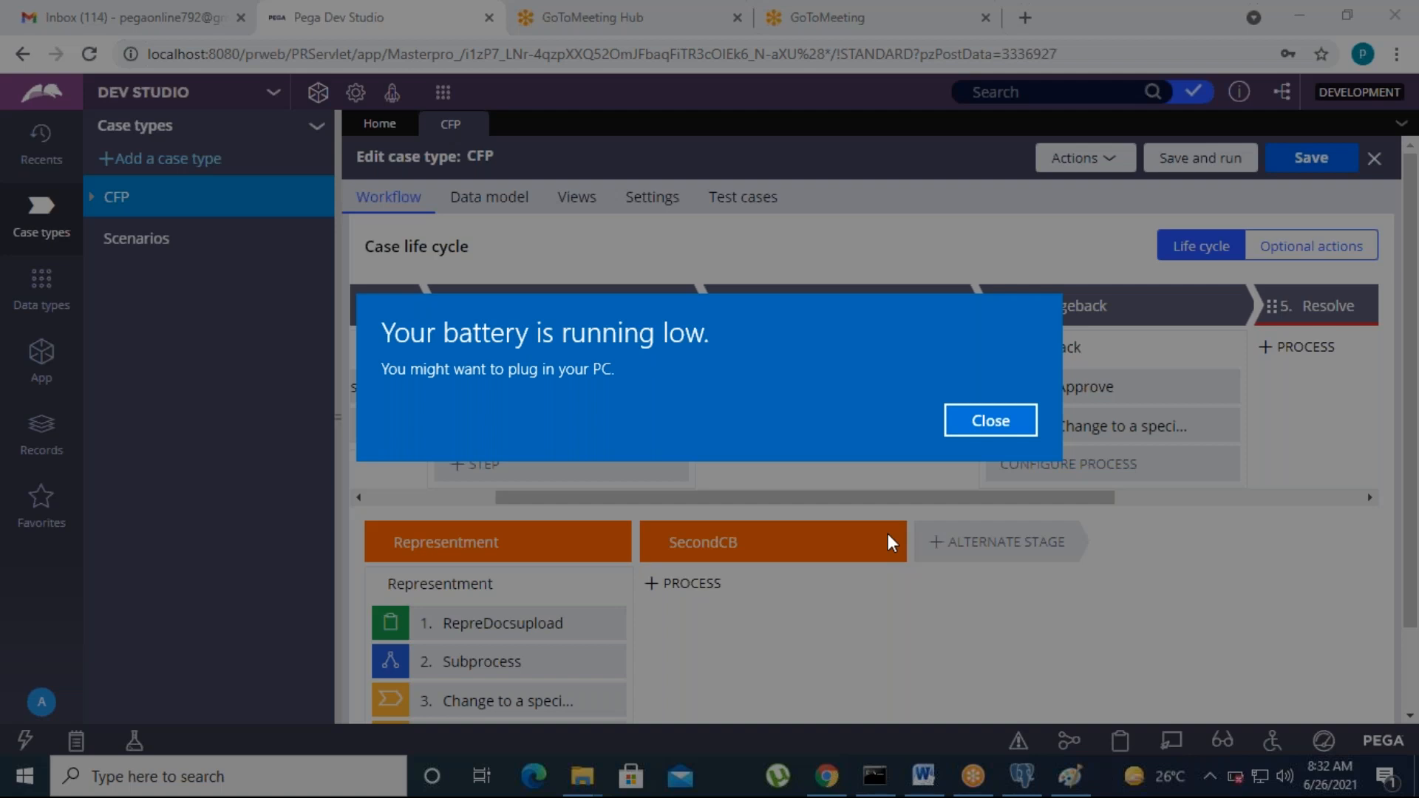
{"action": "left_click", "coordinate": [1031, 420]}
{"action": "left_click_drag", "start_coordinate": [903, 497], "coordinate": [1023, 503]}
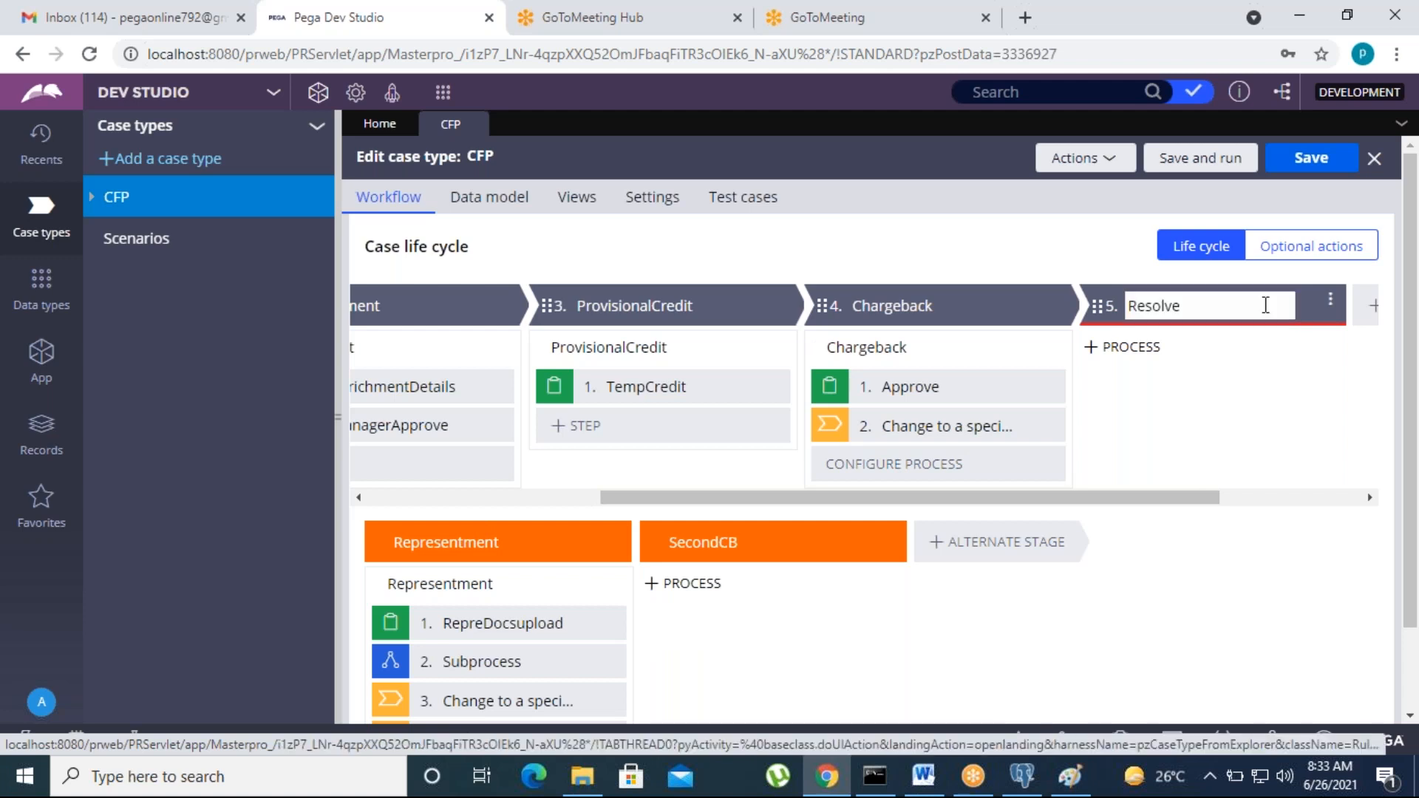
{"action": "left_click", "coordinate": [1209, 349]}
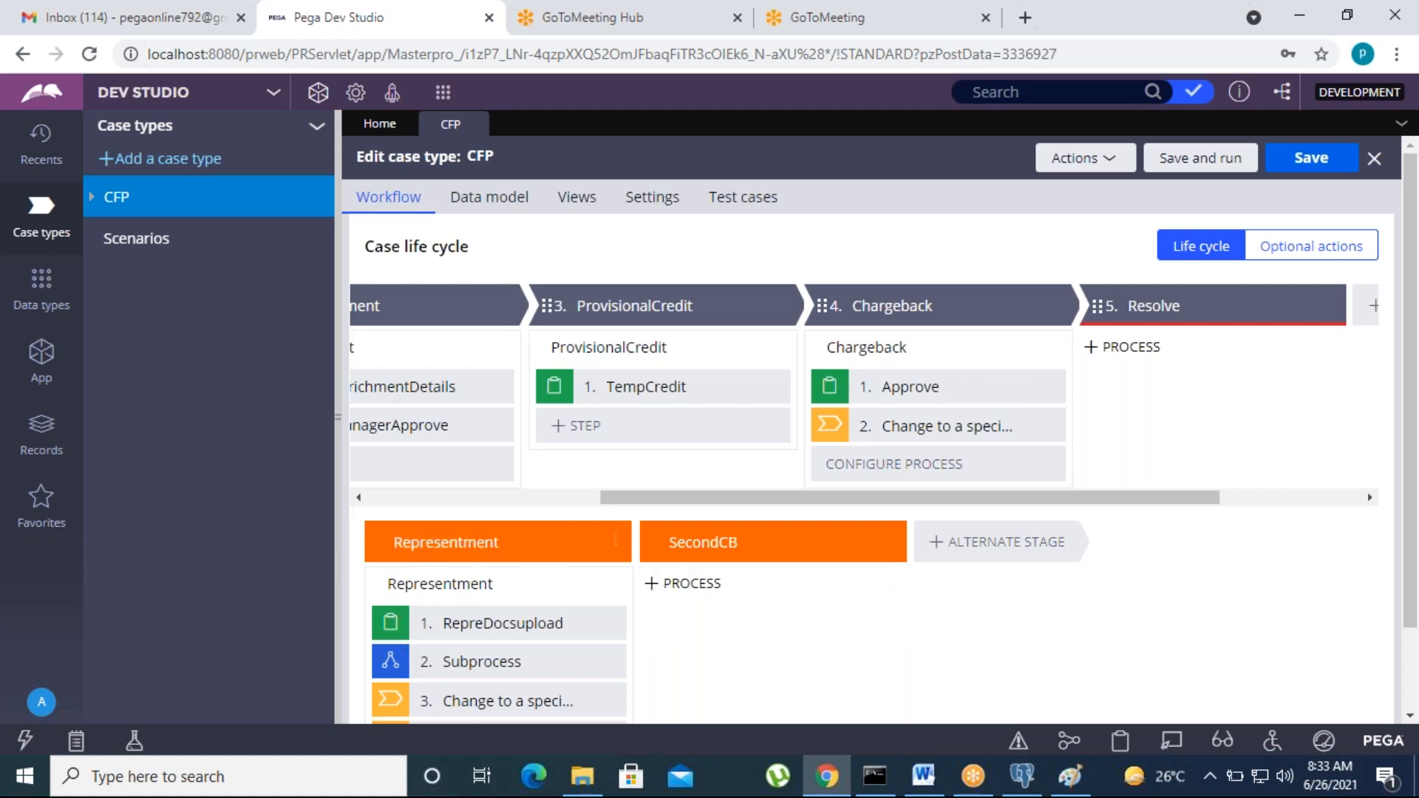
{"action": "left_click", "coordinate": [520, 537]}
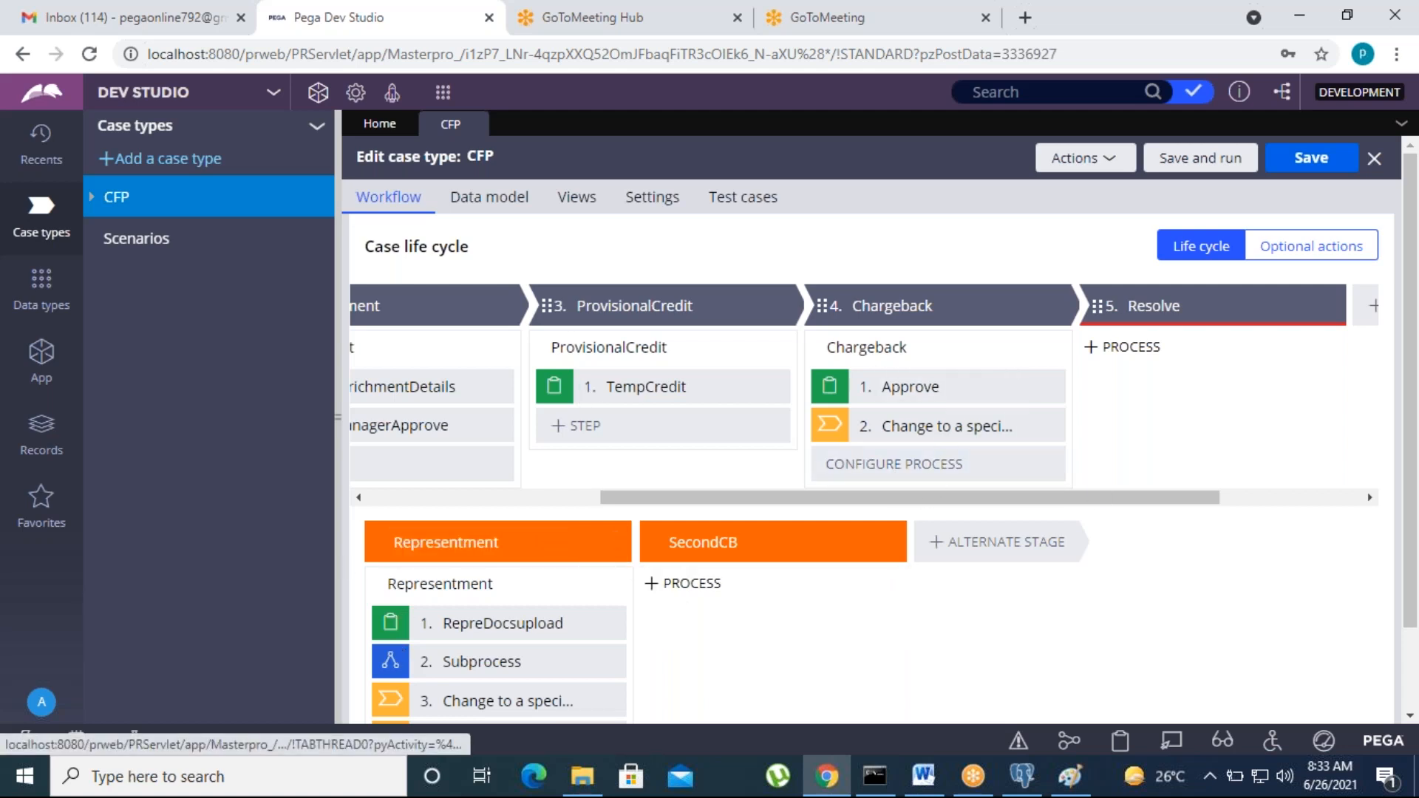
{"action": "mouse_move", "coordinate": [1052, 499]}
{"action": "left_mouse_down"}
{"action": "mouse_move", "coordinate": [766, 502]}
{"action": "mouse_move", "coordinate": [1025, 501]}
{"action": "left_mouse_up"}
{"action": "left_click_drag", "start_coordinate": [927, 501], "coordinate": [789, 565]}
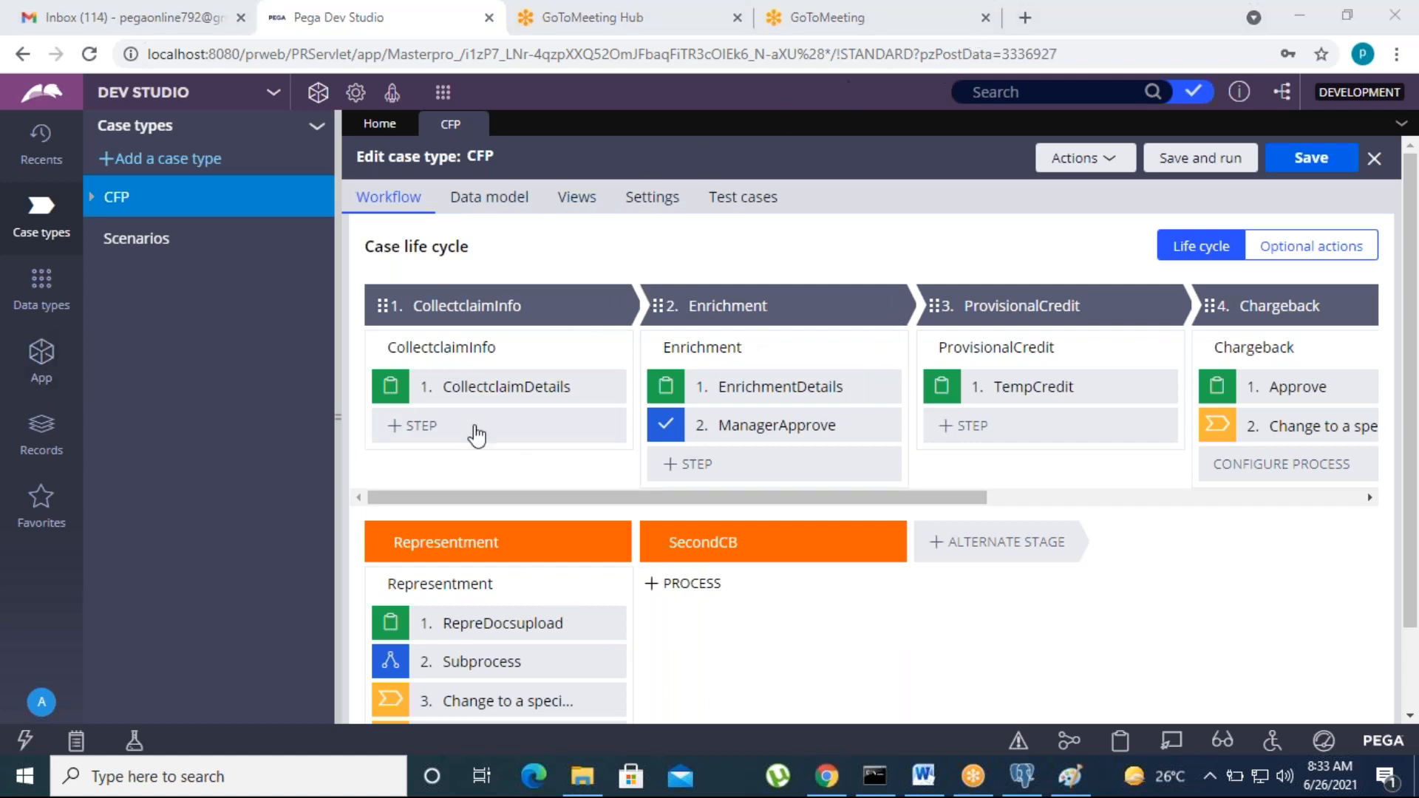
{"action": "left_click", "coordinate": [499, 531]}
Step: Log off and sign back in as another administrator operator
{"action": "left_click", "coordinate": [41, 359]}
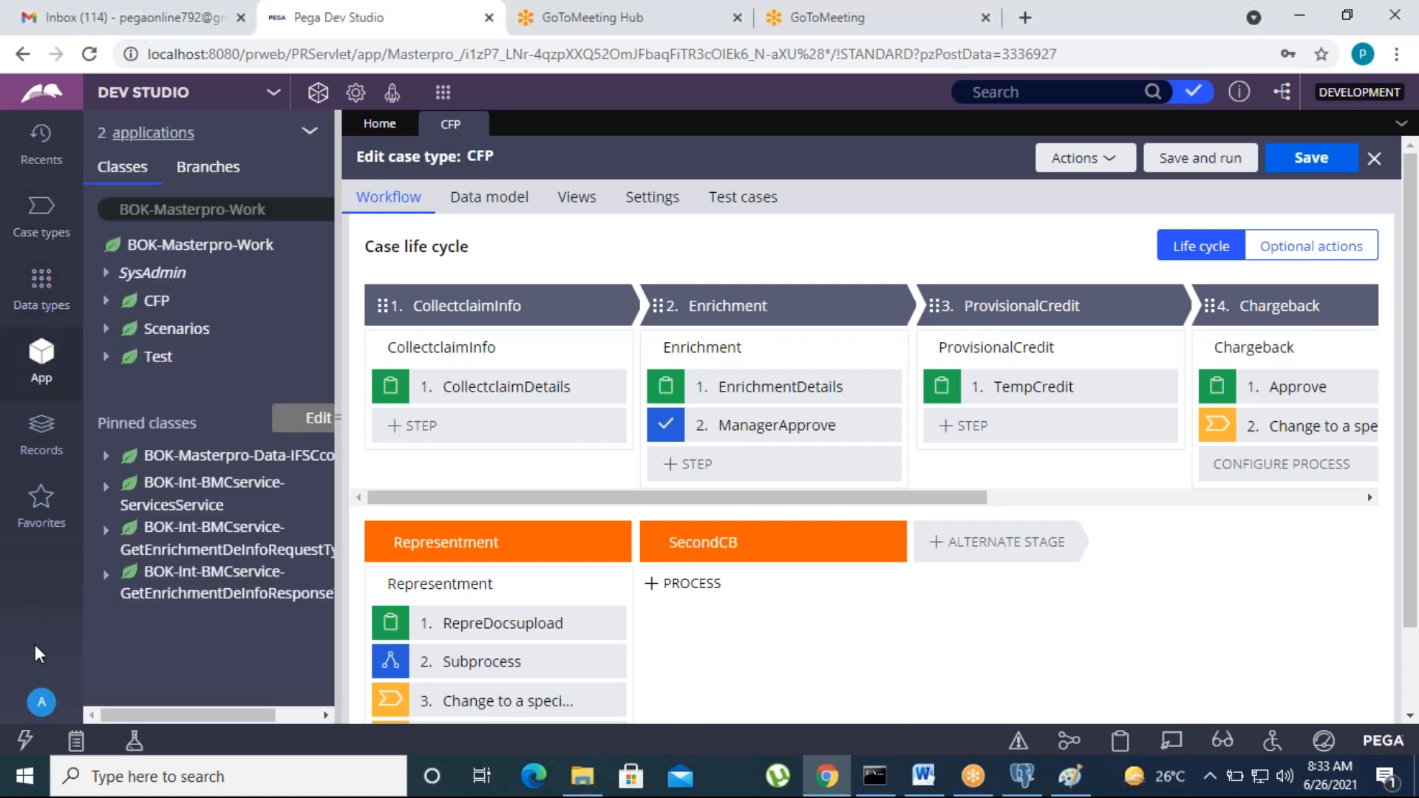
{"action": "left_click", "coordinate": [40, 706]}
{"action": "left_click", "coordinate": [59, 672]}
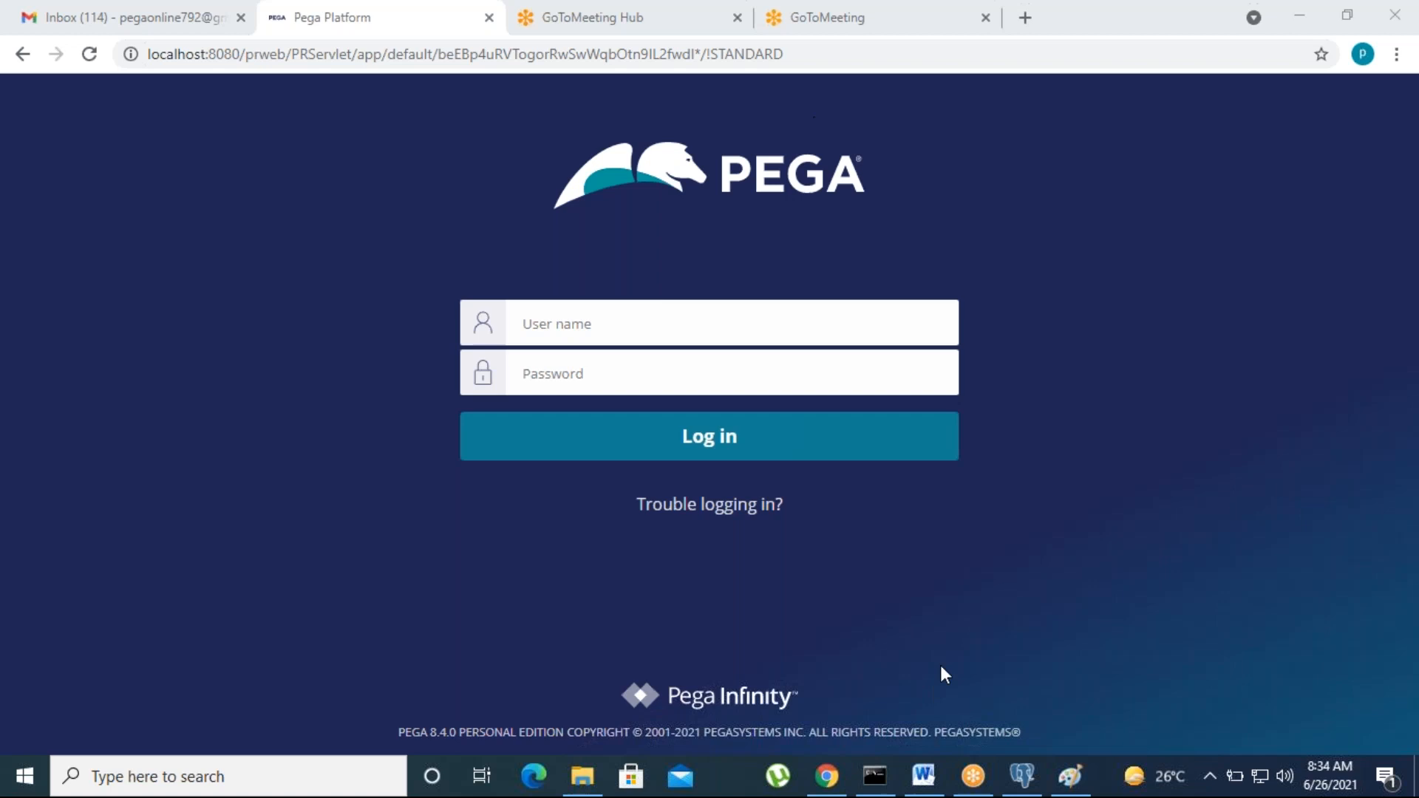
{"action": "left_click", "coordinate": [599, 328]}
{"action": "type", "text": "Admin@Chargeback"}
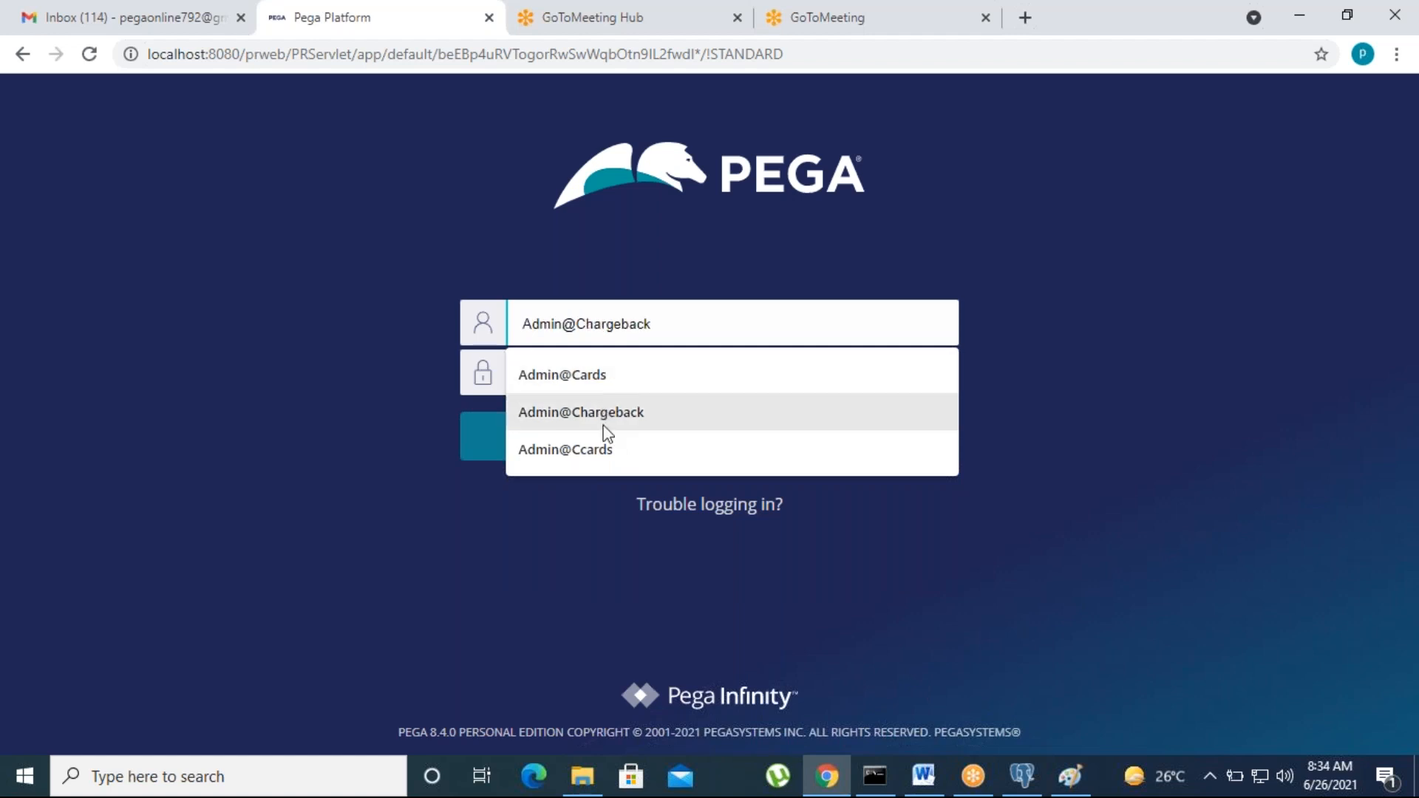
{"action": "left_click", "coordinate": [596, 448]}
{"action": "left_click", "coordinate": [566, 367]}
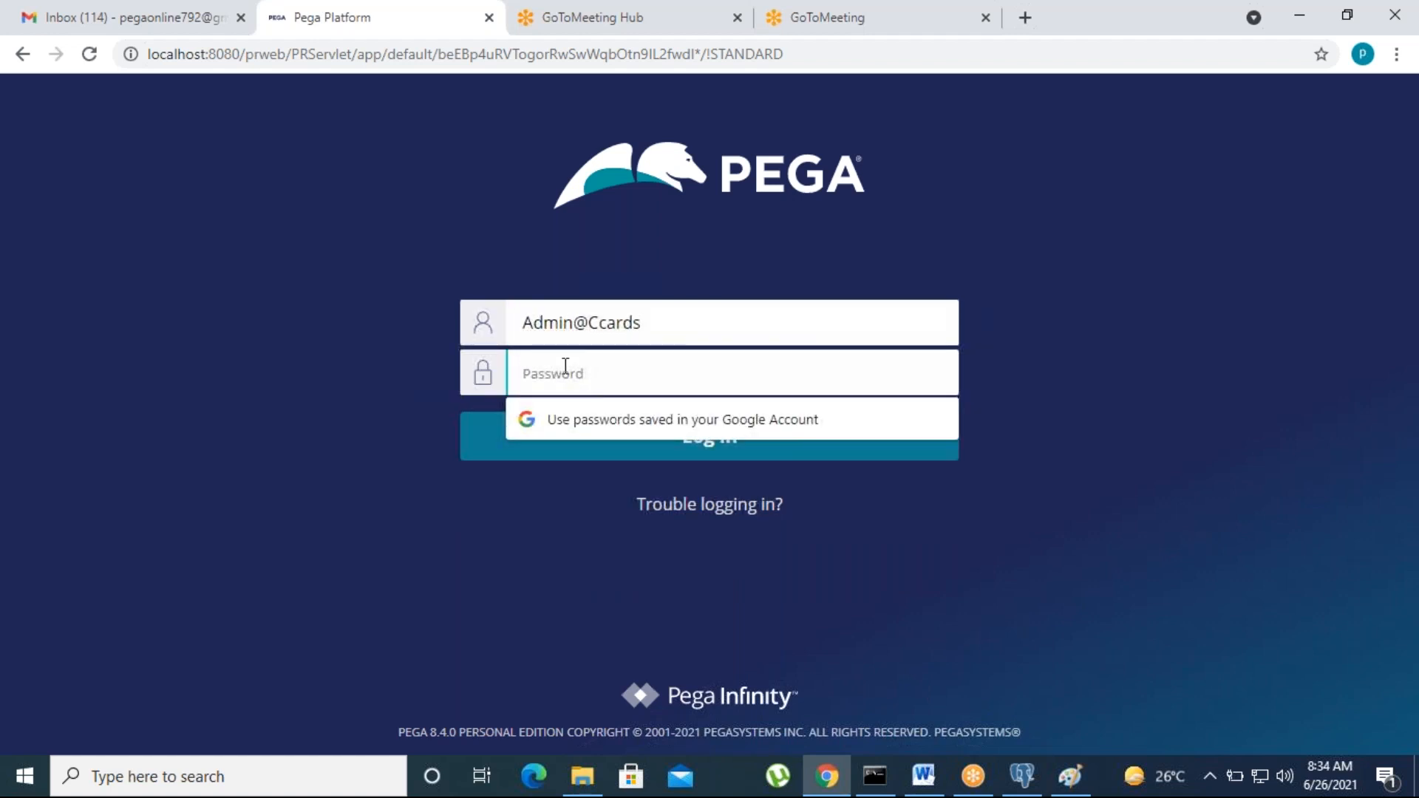
{"action": "type", "text": "•"}
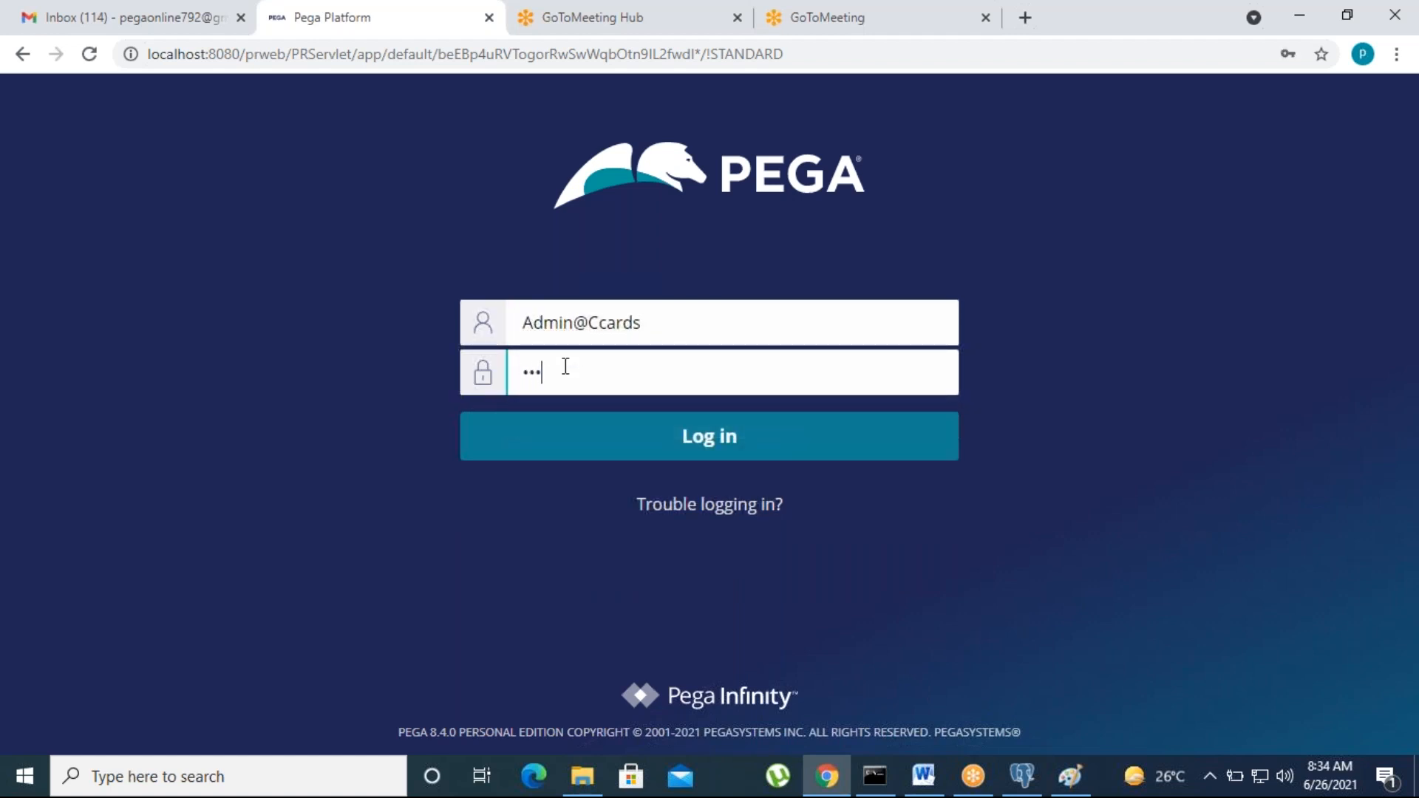
{"action": "left_click", "coordinate": [665, 452]}
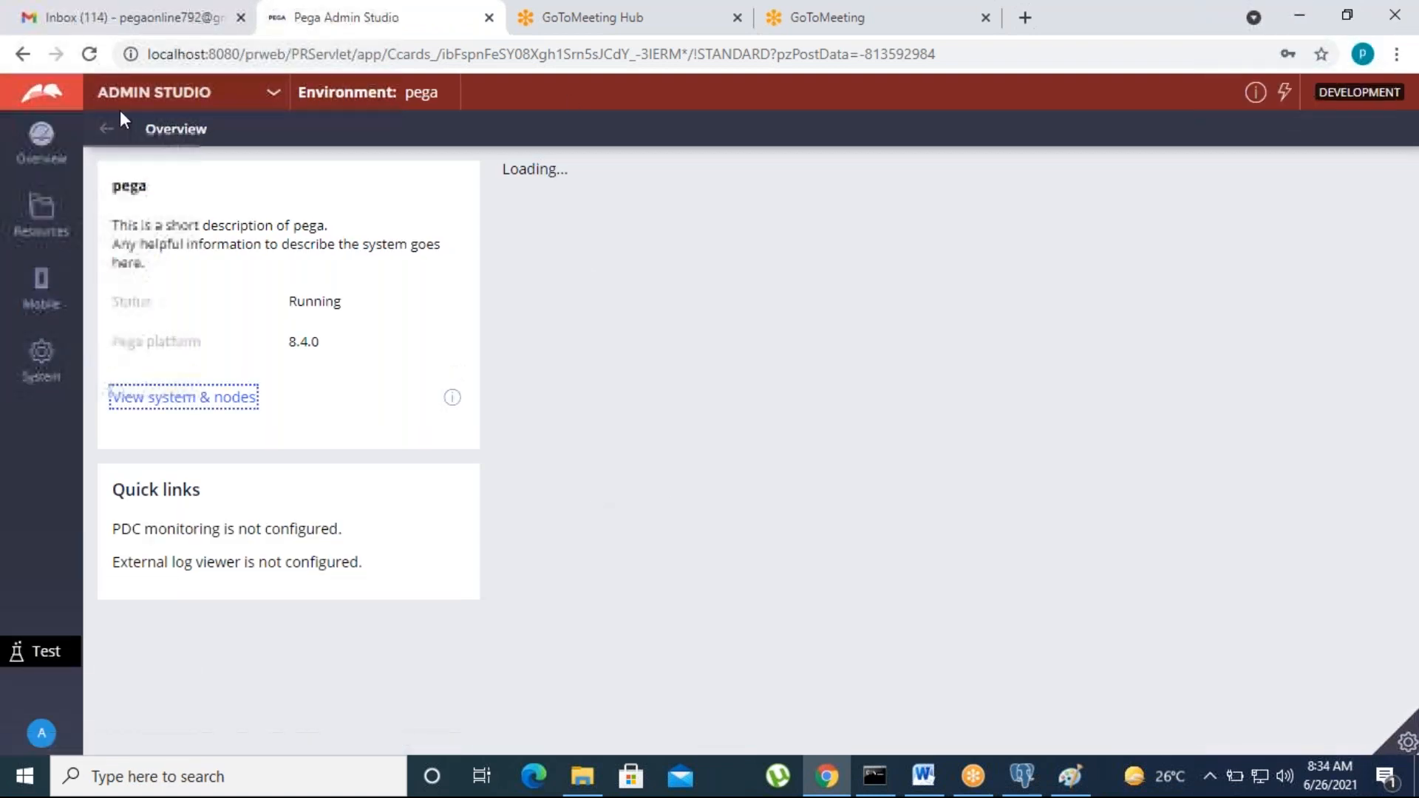
Step: Switch to Dev Studio, then bring the Paint class-hierarchy sketch forward
{"action": "left_click", "coordinate": [137, 95]}
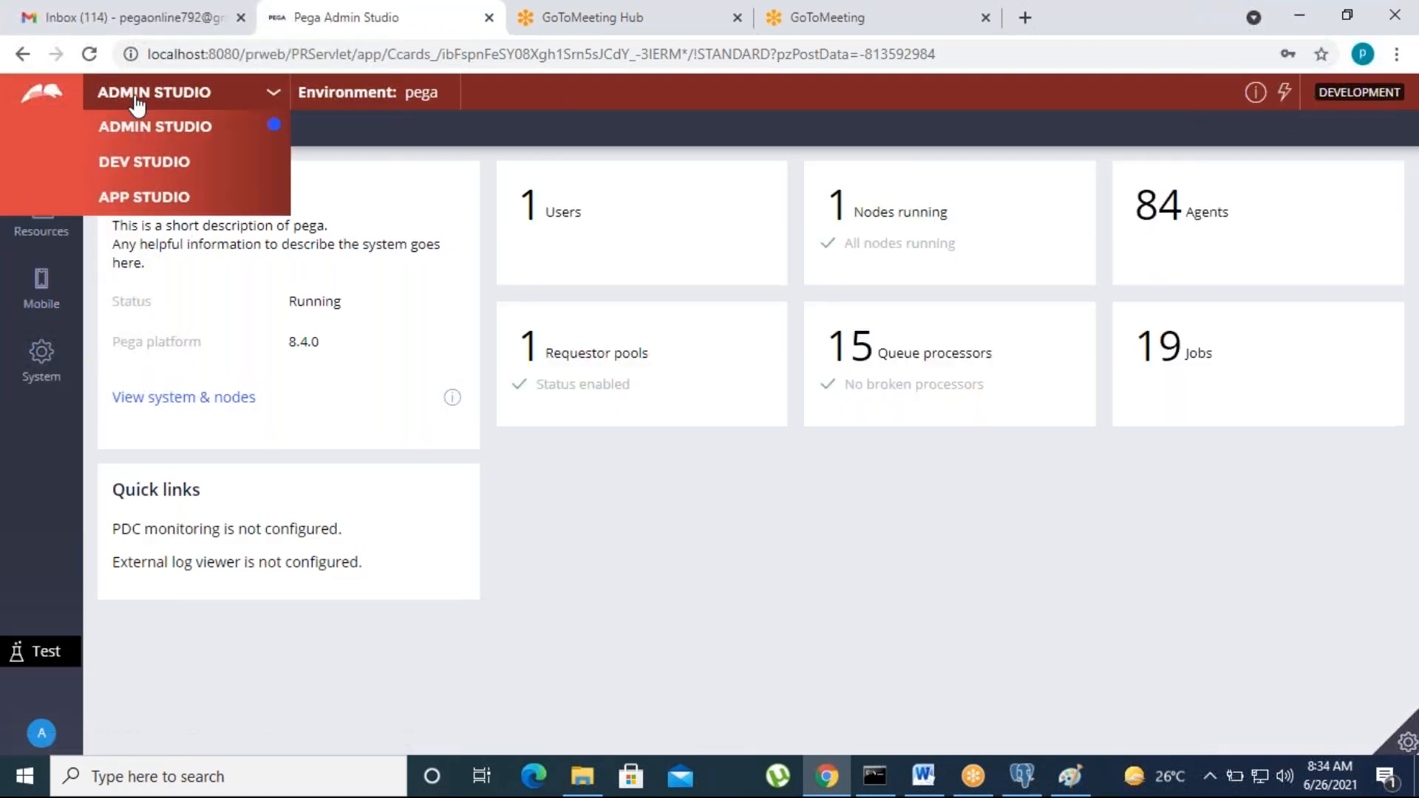
{"action": "left_click", "coordinate": [118, 167]}
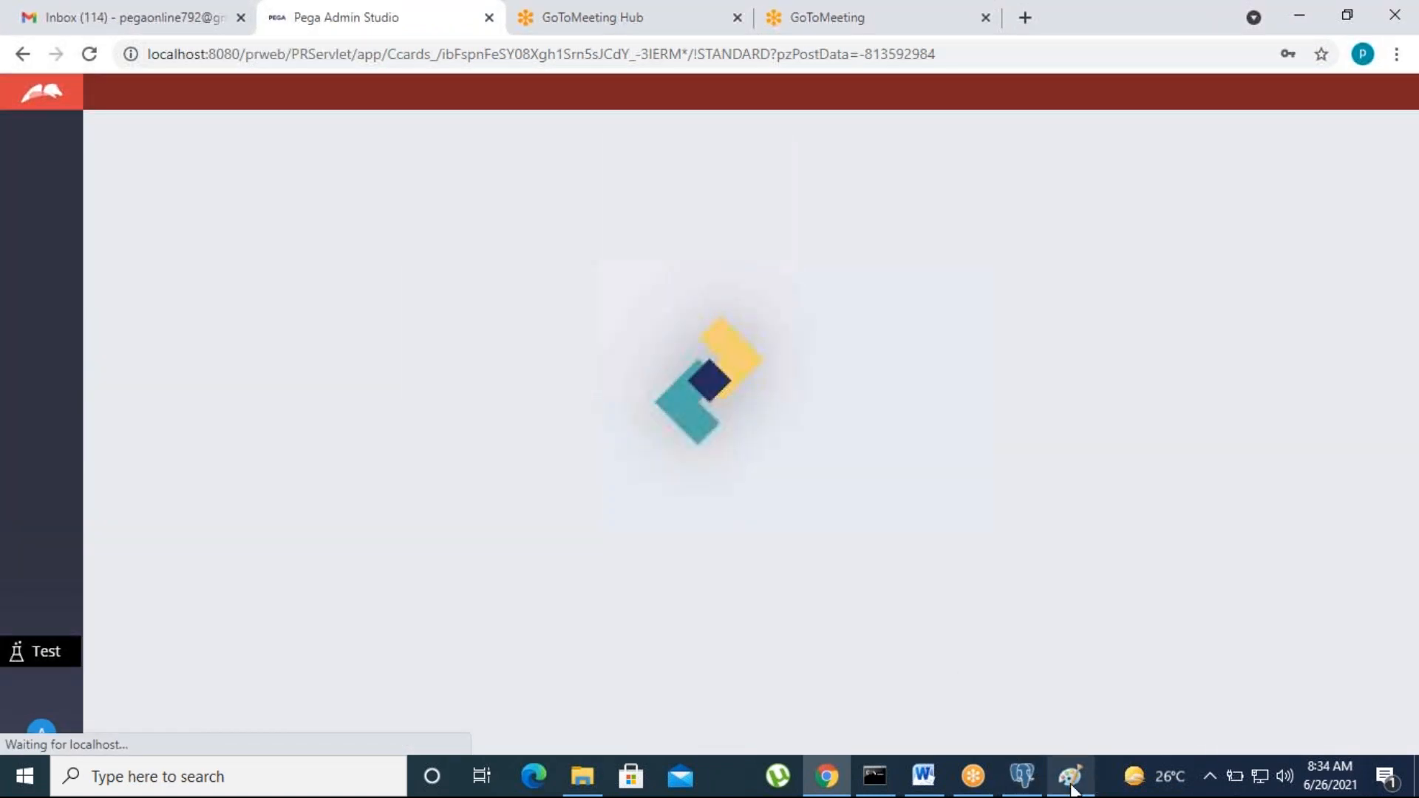
{"action": "left_click", "coordinate": [1071, 787]}
{"action": "scroll", "coordinate": [579, 515], "scroll_direction": "down", "scroll_amount": 5}
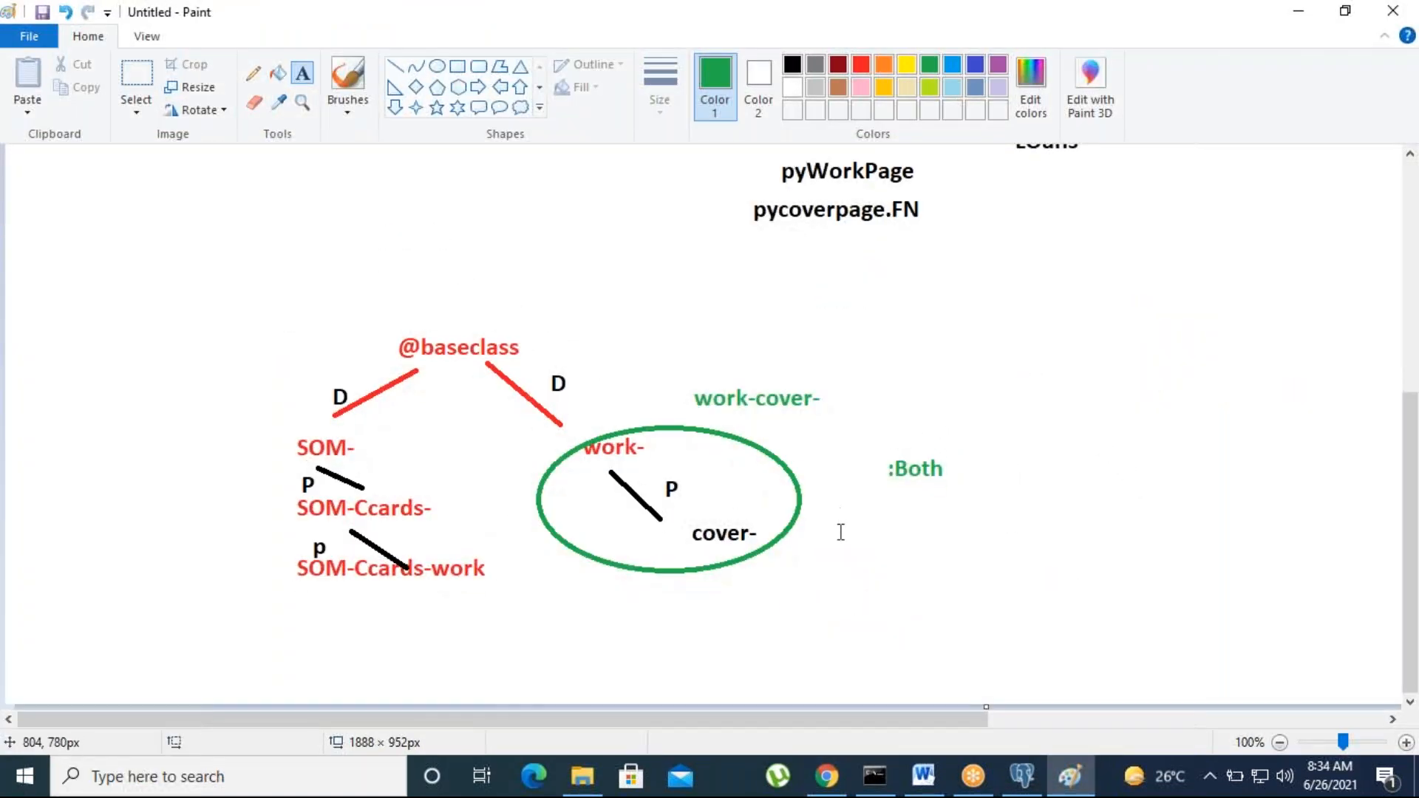
Step: Launch a new maximized Paint window and add a 'Case' label near the top
{"action": "scroll", "coordinate": [841, 532], "scroll_direction": "up", "scroll_amount": 5}
{"action": "left_click", "coordinate": [193, 778]}
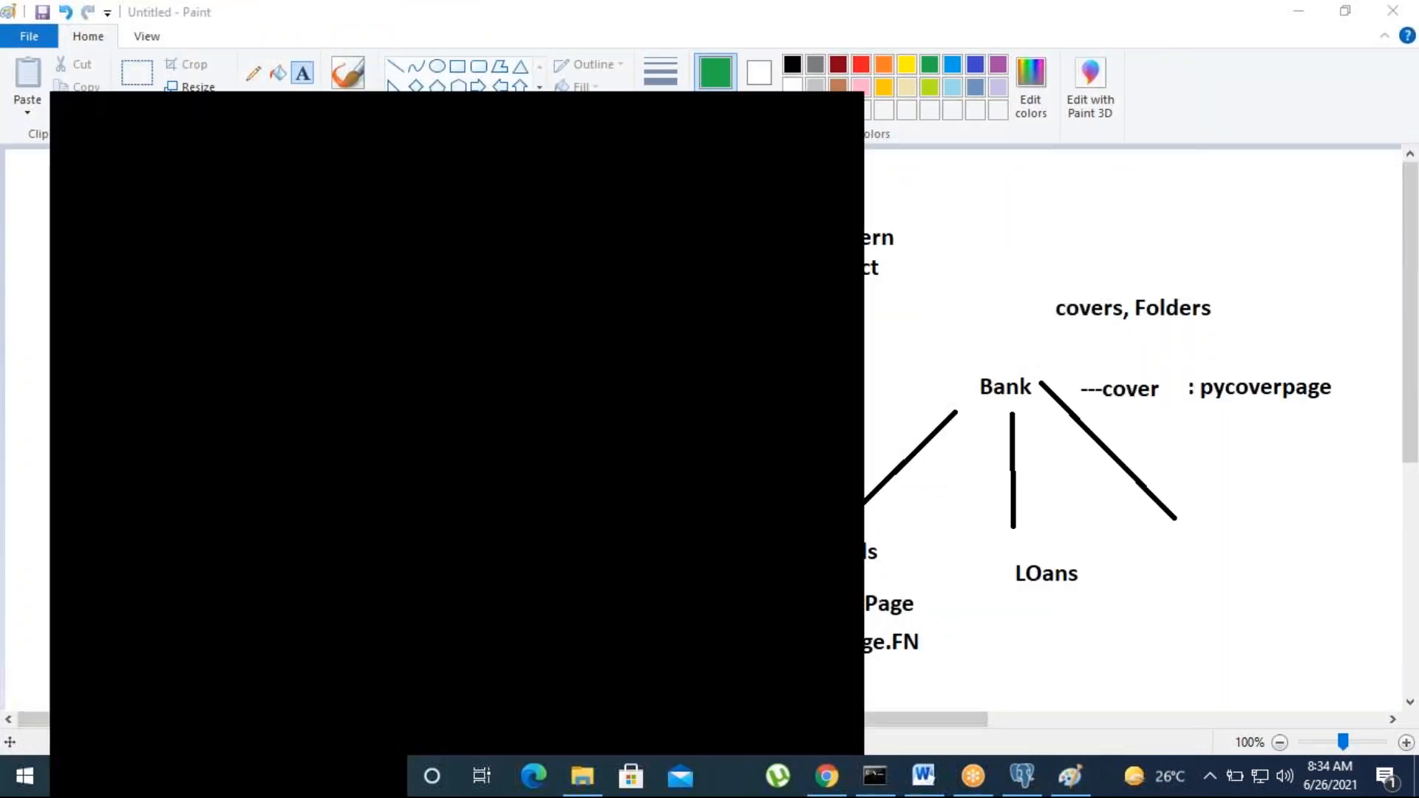
{"action": "type", "text": "paint"}
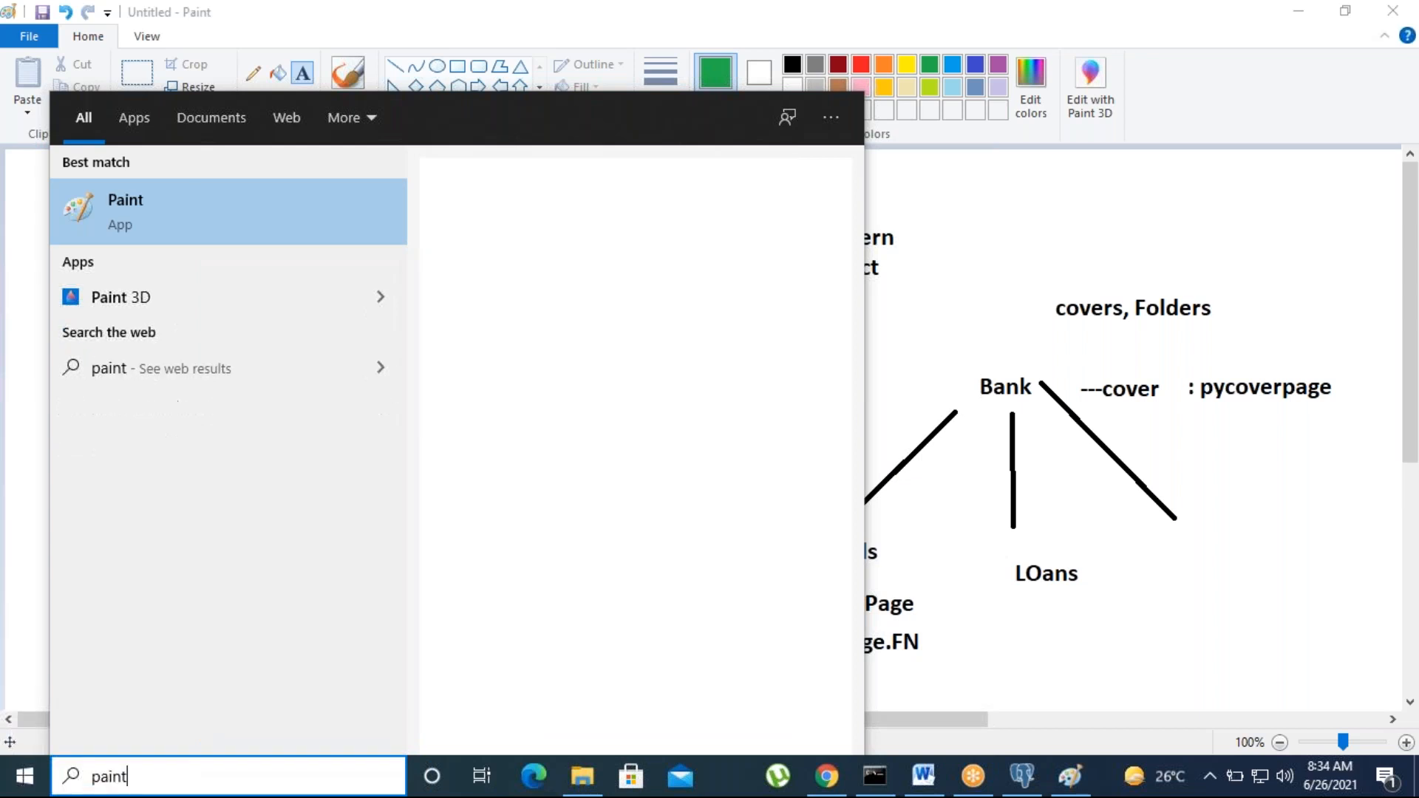
{"action": "left_click", "coordinate": [153, 210]}
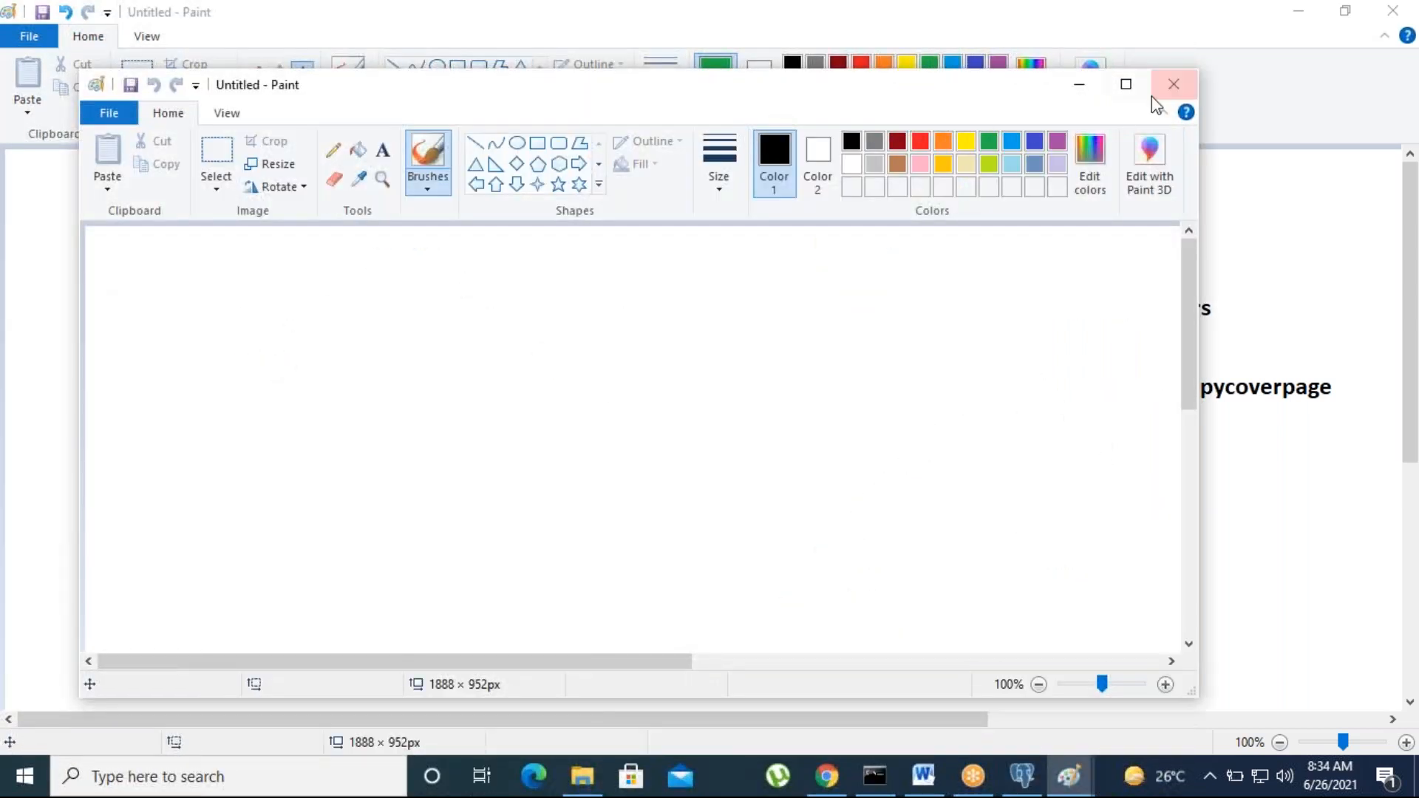
{"action": "left_click", "coordinate": [1124, 86]}
{"action": "left_click", "coordinate": [302, 73]}
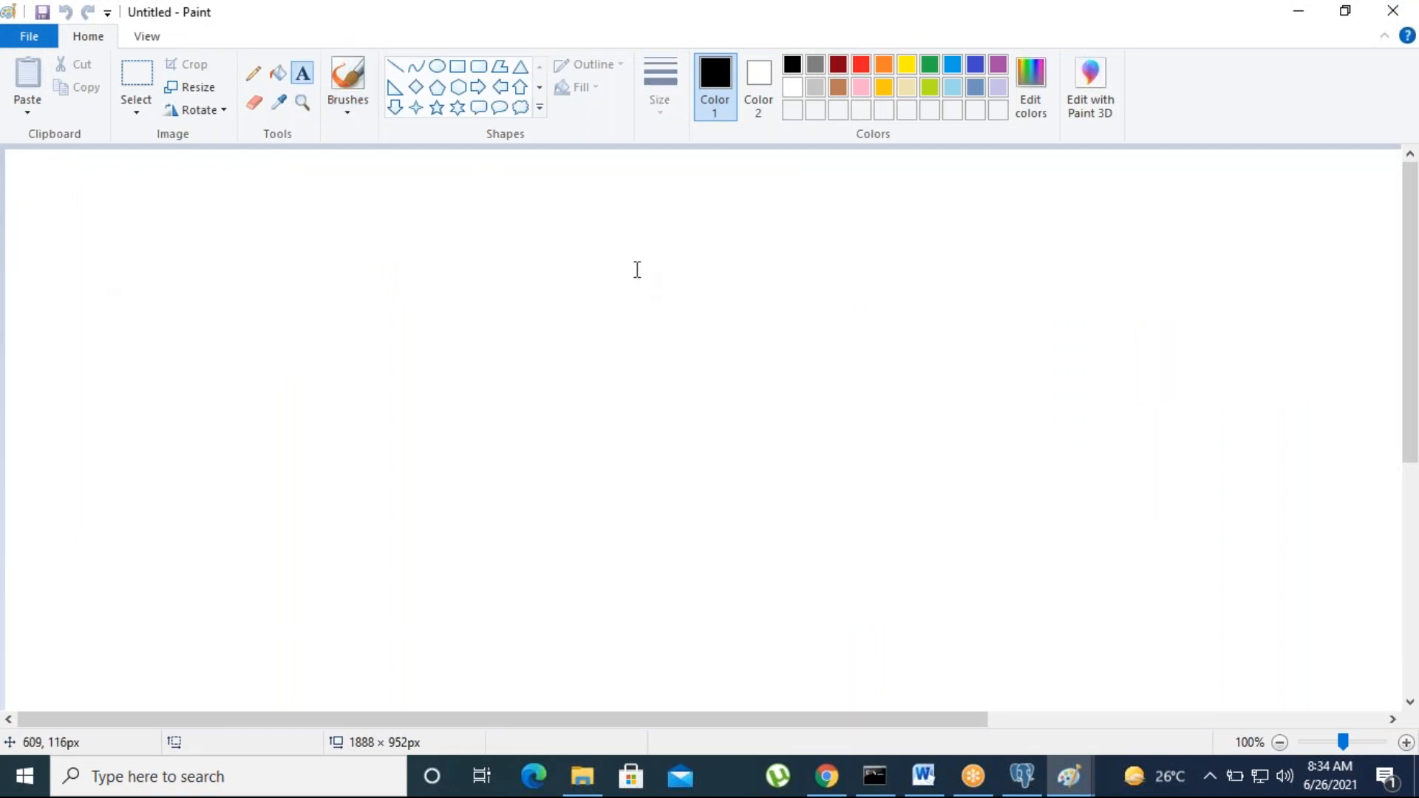
{"action": "left_click", "coordinate": [632, 255]}
{"action": "type", "text": "Case"}
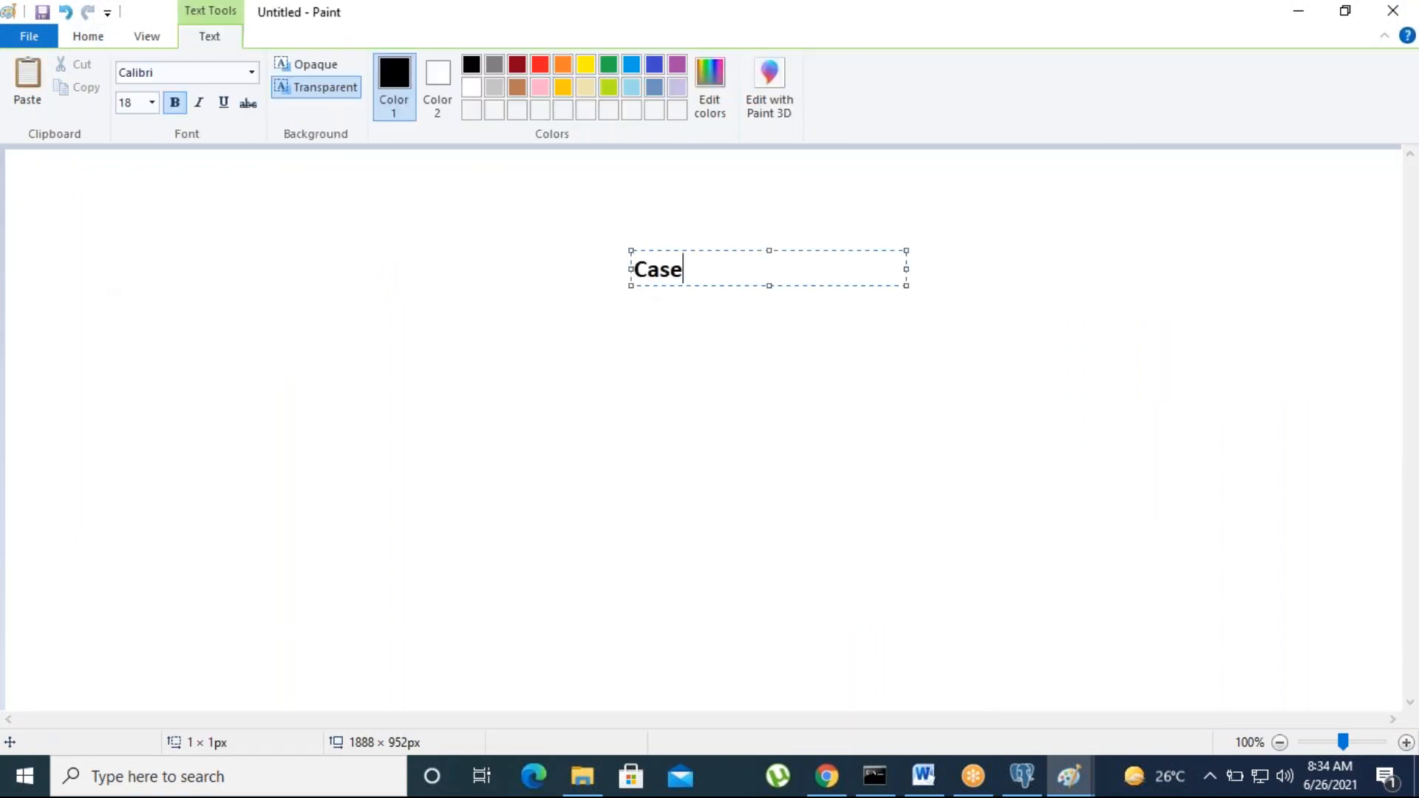
{"action": "left_click", "coordinate": [530, 377]}
Step: Draw three lines branching down from Case: left, straight down and right
{"action": "left_click", "coordinate": [402, 70]}
{"action": "left_click_drag", "start_coordinate": [502, 357], "coordinate": [635, 287]}
{"action": "left_click_drag", "start_coordinate": [689, 390], "coordinate": [680, 293]}
{"action": "left_click_drag", "start_coordinate": [855, 347], "coordinate": [716, 271]}
Step: Label the first two branches 'Satage1' and 'stage2'
{"action": "left_click", "coordinate": [302, 73]}
{"action": "left_click", "coordinate": [474, 405]}
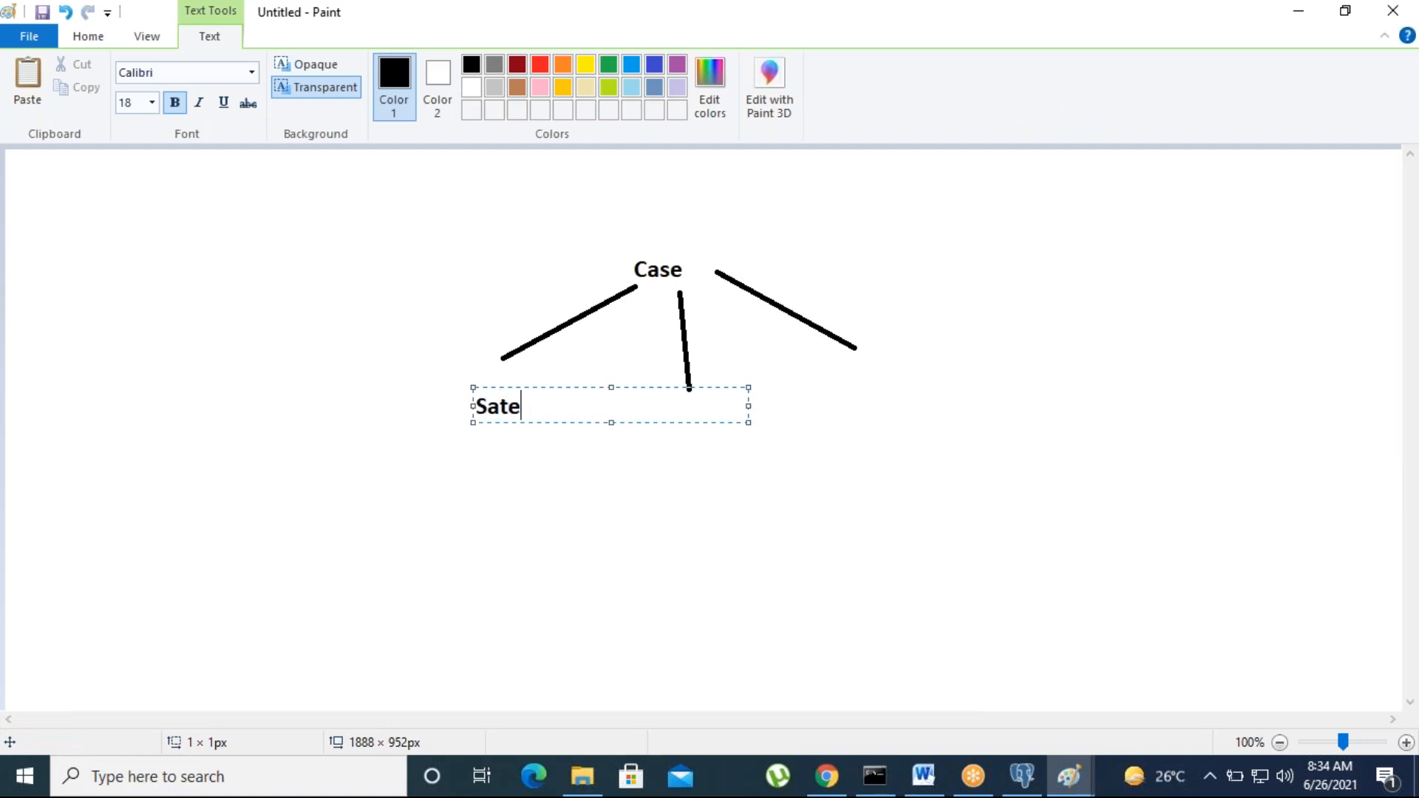
{"action": "type", "text": "Satage1"}
{"action": "left_click", "coordinate": [510, 452]}
{"action": "left_click", "coordinate": [675, 408]}
{"action": "type", "text": "stage2"}
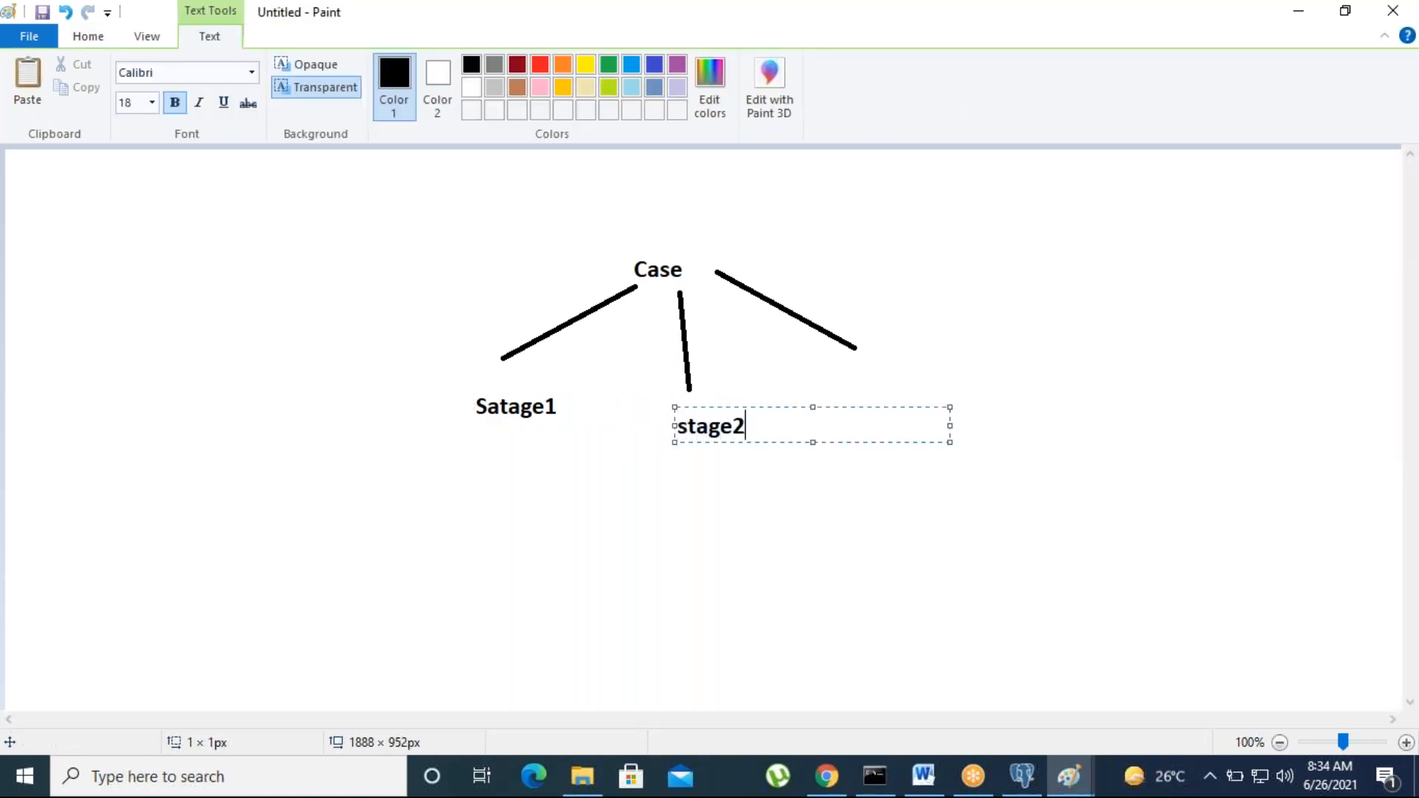
{"action": "left_click", "coordinate": [644, 561]}
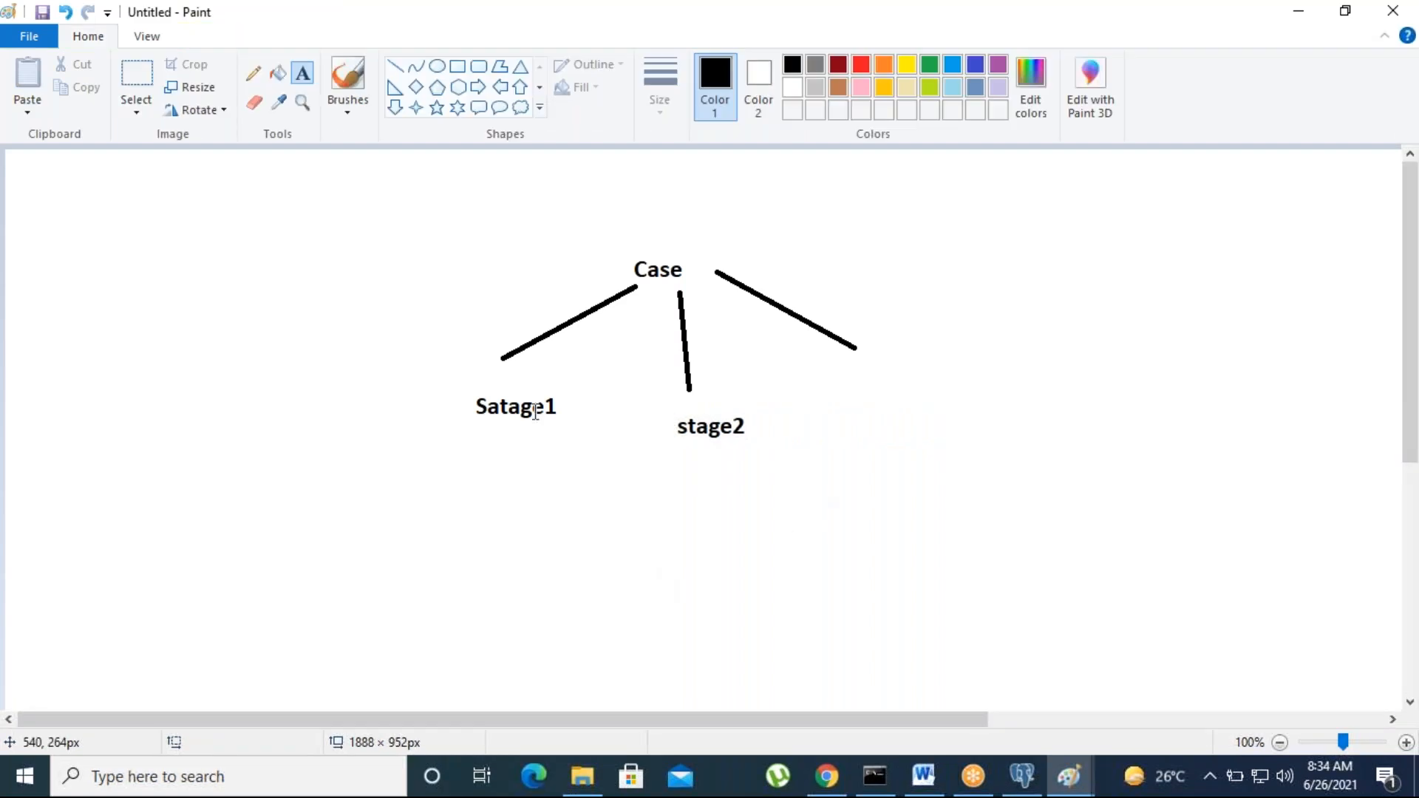
Step: Draw three branches below Satage1 and label the first two 'pro1' and 'pro2'
{"action": "left_click", "coordinate": [395, 65]}
{"action": "left_click_drag", "start_coordinate": [289, 514], "coordinate": [458, 418]}
{"action": "left_click_drag", "start_coordinate": [489, 543], "coordinate": [503, 439]}
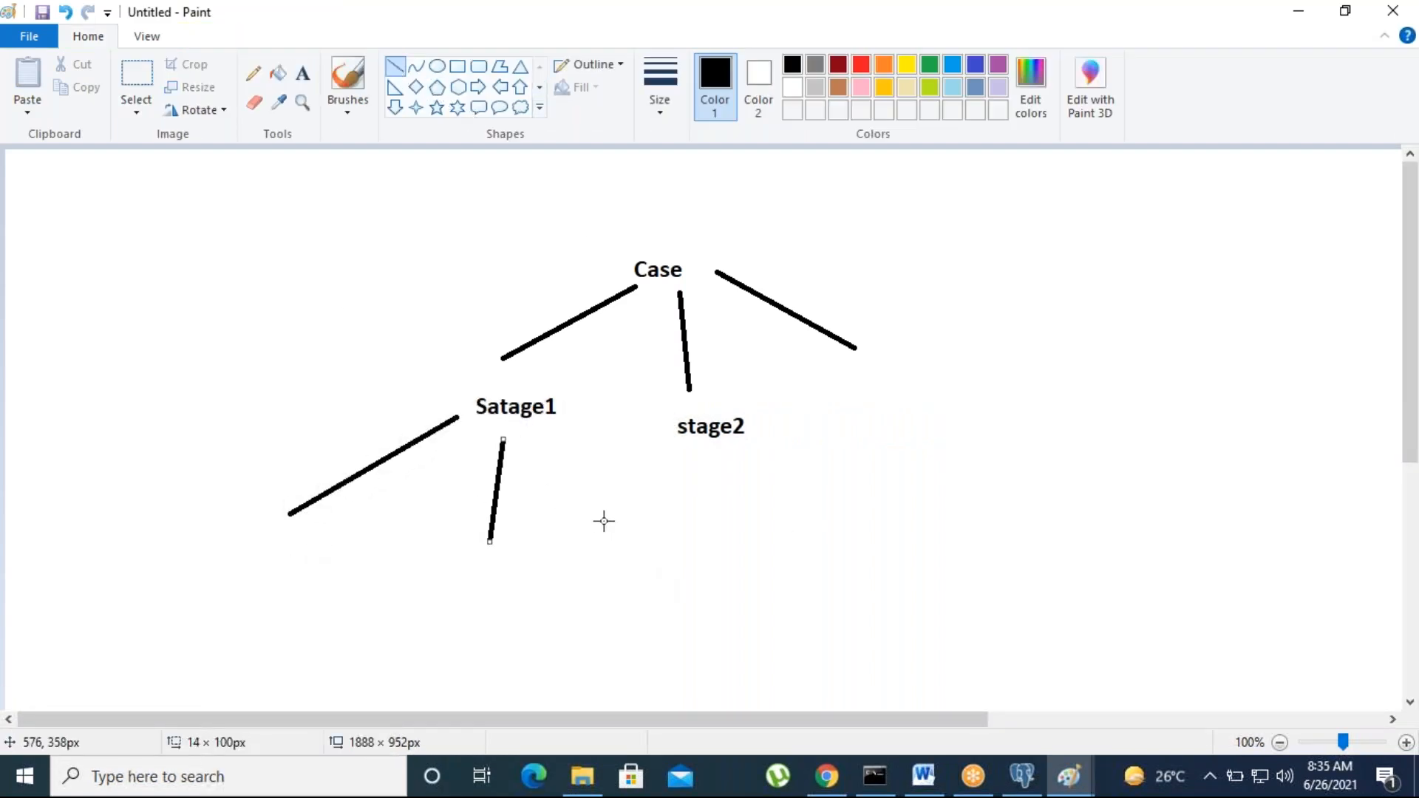
{"action": "left_click_drag", "start_coordinate": [605, 521], "coordinate": [560, 436]}
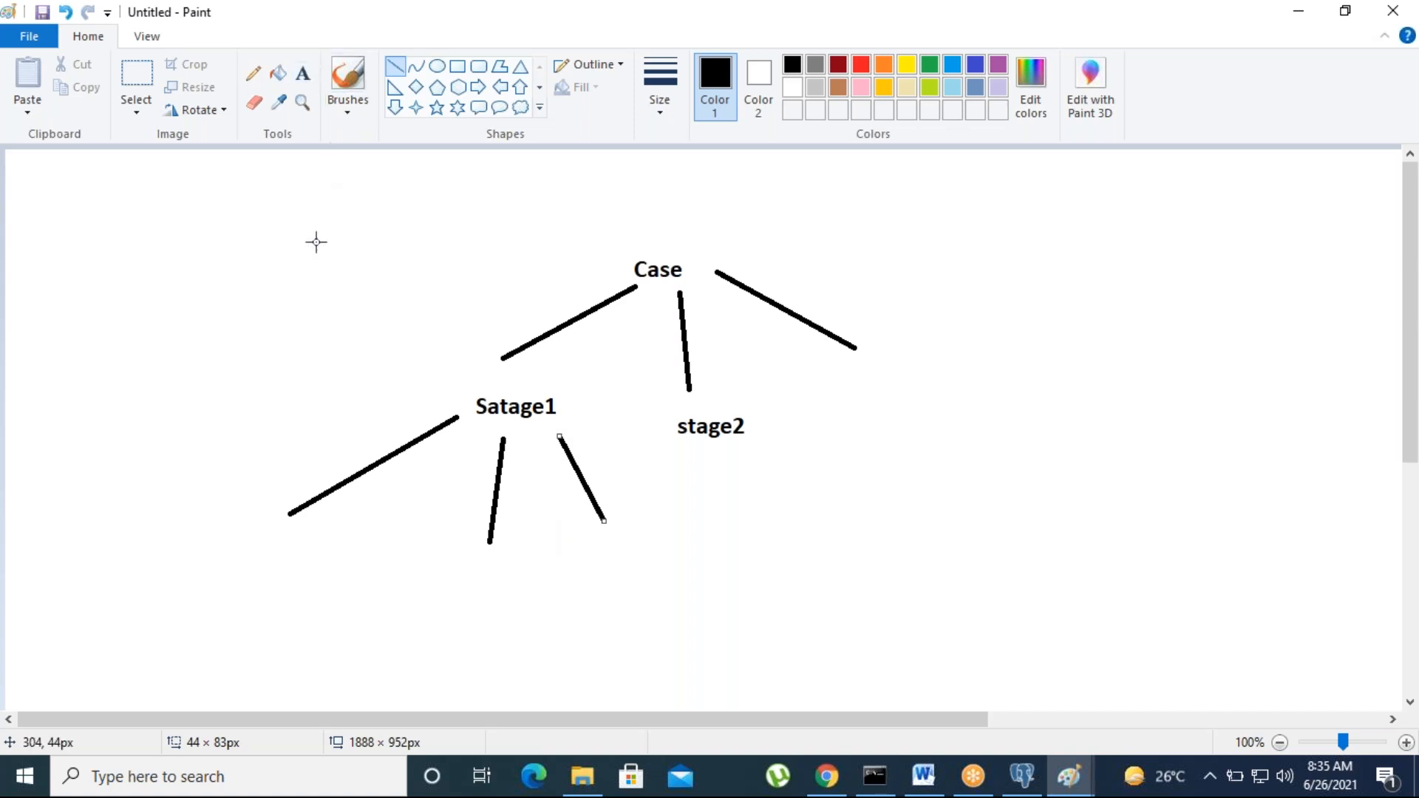
{"action": "left_click", "coordinate": [302, 73]}
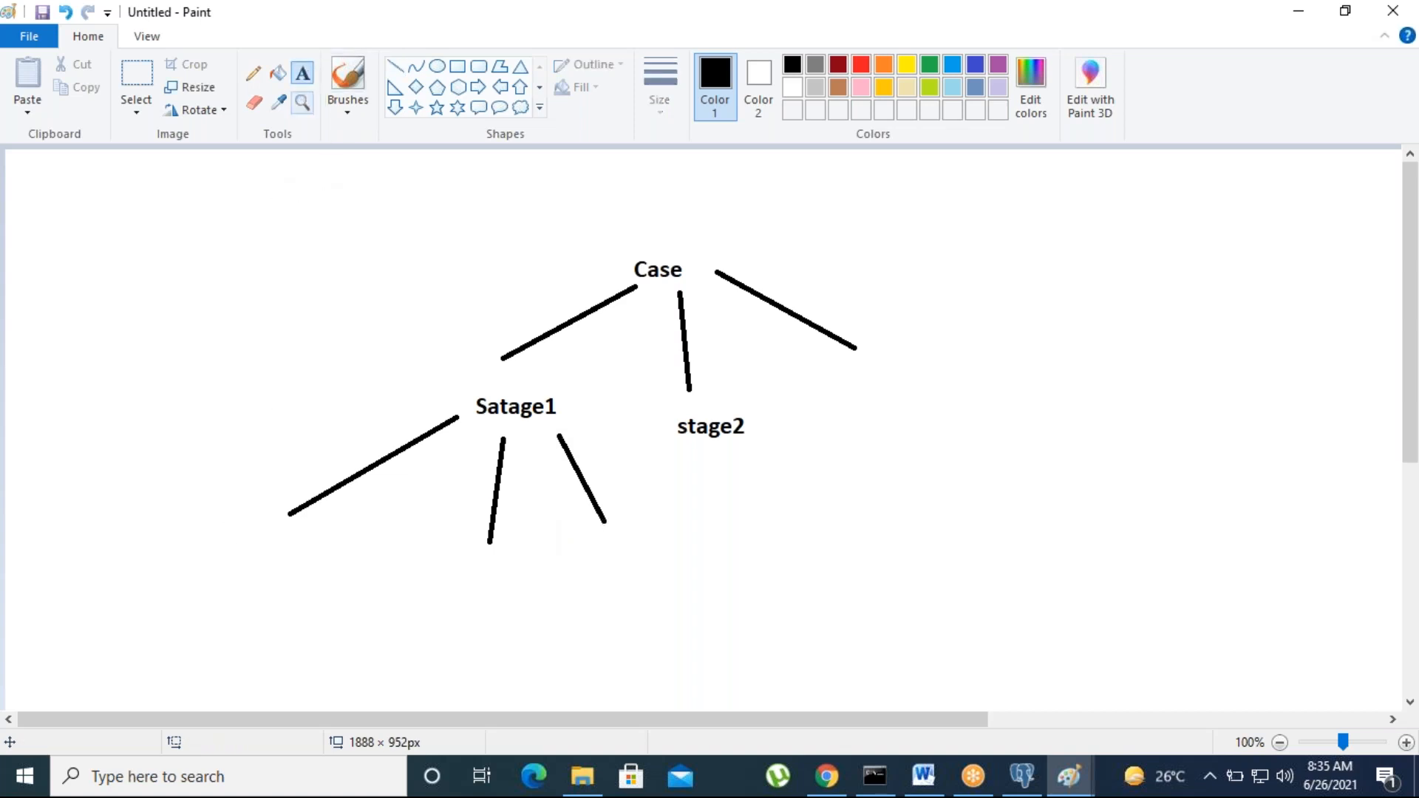
{"action": "left_click", "coordinate": [241, 527]}
{"action": "type", "text": "pro"}
{"action": "left_click", "coordinate": [462, 579]}
{"action": "left_click", "coordinate": [462, 581]}
{"action": "type", "text": "pro2"}
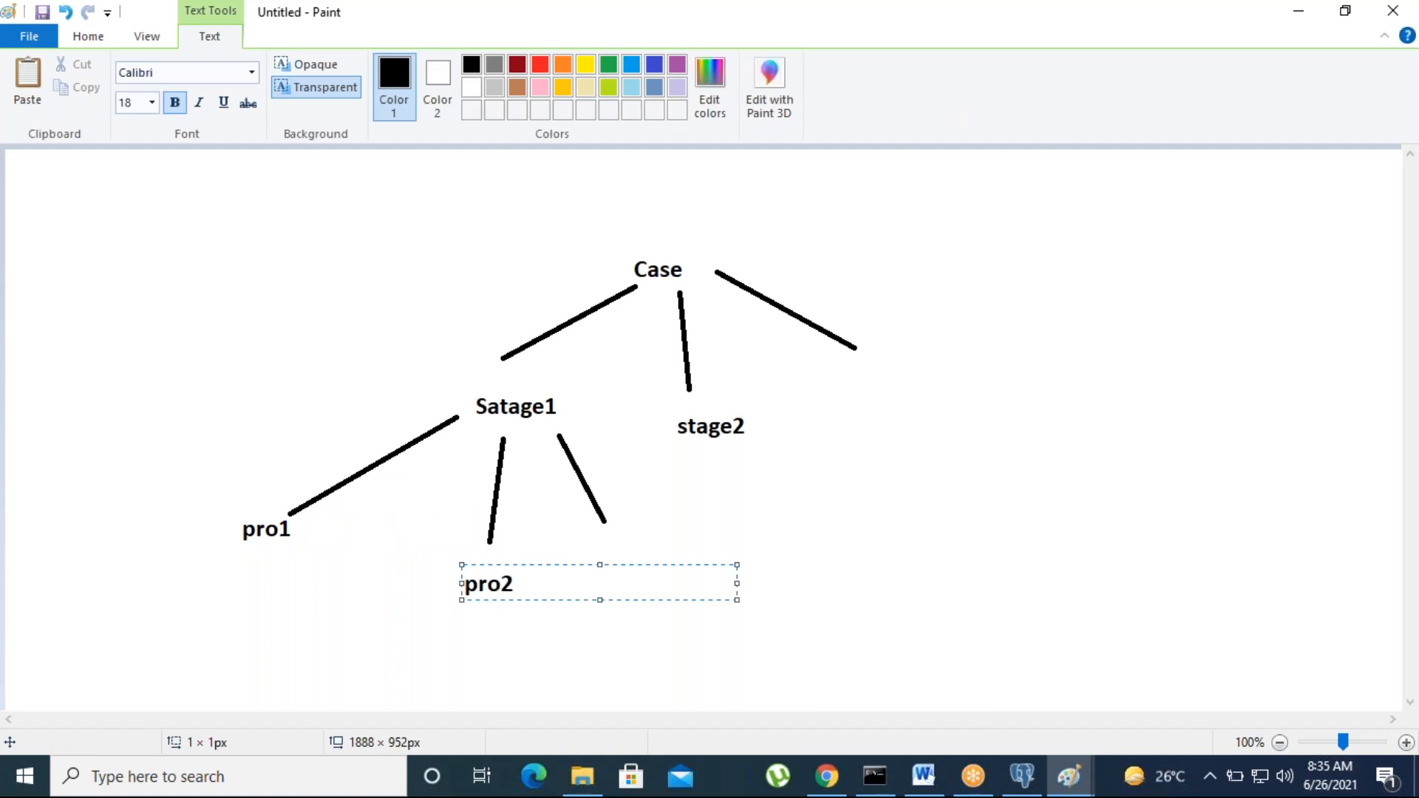
{"action": "left_click", "coordinate": [320, 643]}
Step: Draw three branches below pro1 and label the first two 'step1' and 'step2'
{"action": "left_click", "coordinate": [396, 70]}
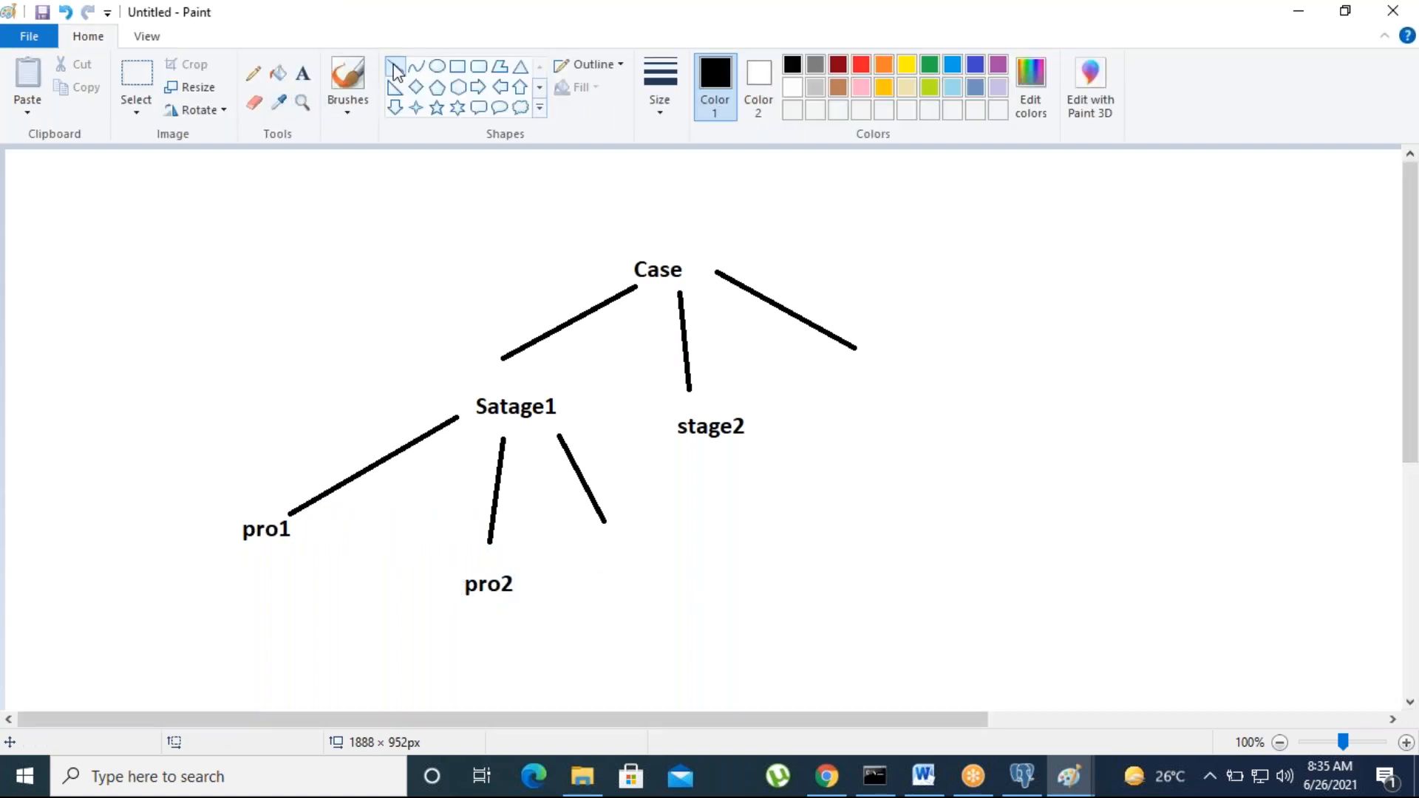
{"action": "left_click_drag", "start_coordinate": [110, 615], "coordinate": [181, 545]}
{"action": "left_click_drag", "start_coordinate": [224, 627], "coordinate": [251, 542]}
{"action": "left_click_drag", "start_coordinate": [334, 634], "coordinate": [297, 539]}
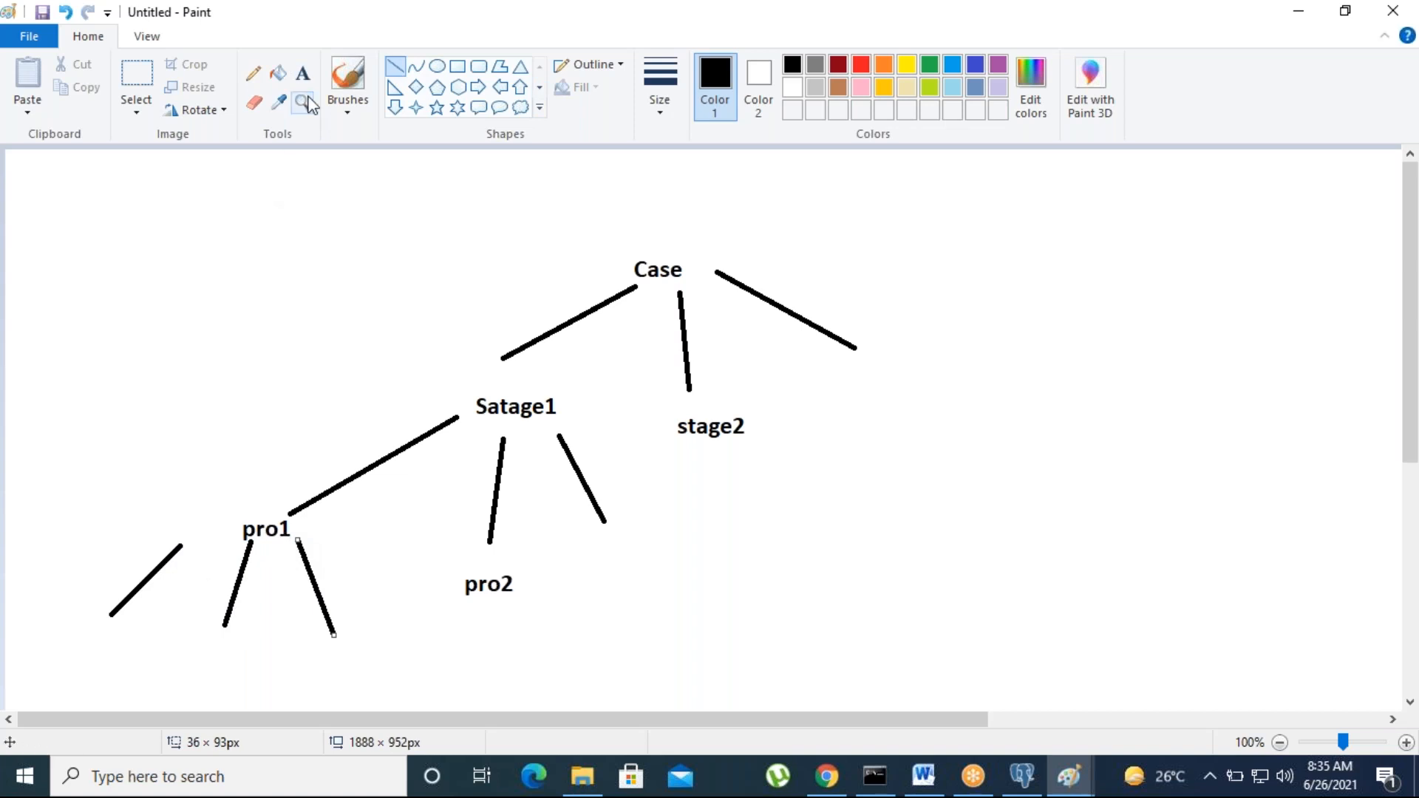
{"action": "left_click", "coordinate": [303, 73]}
{"action": "left_click", "coordinate": [82, 638]}
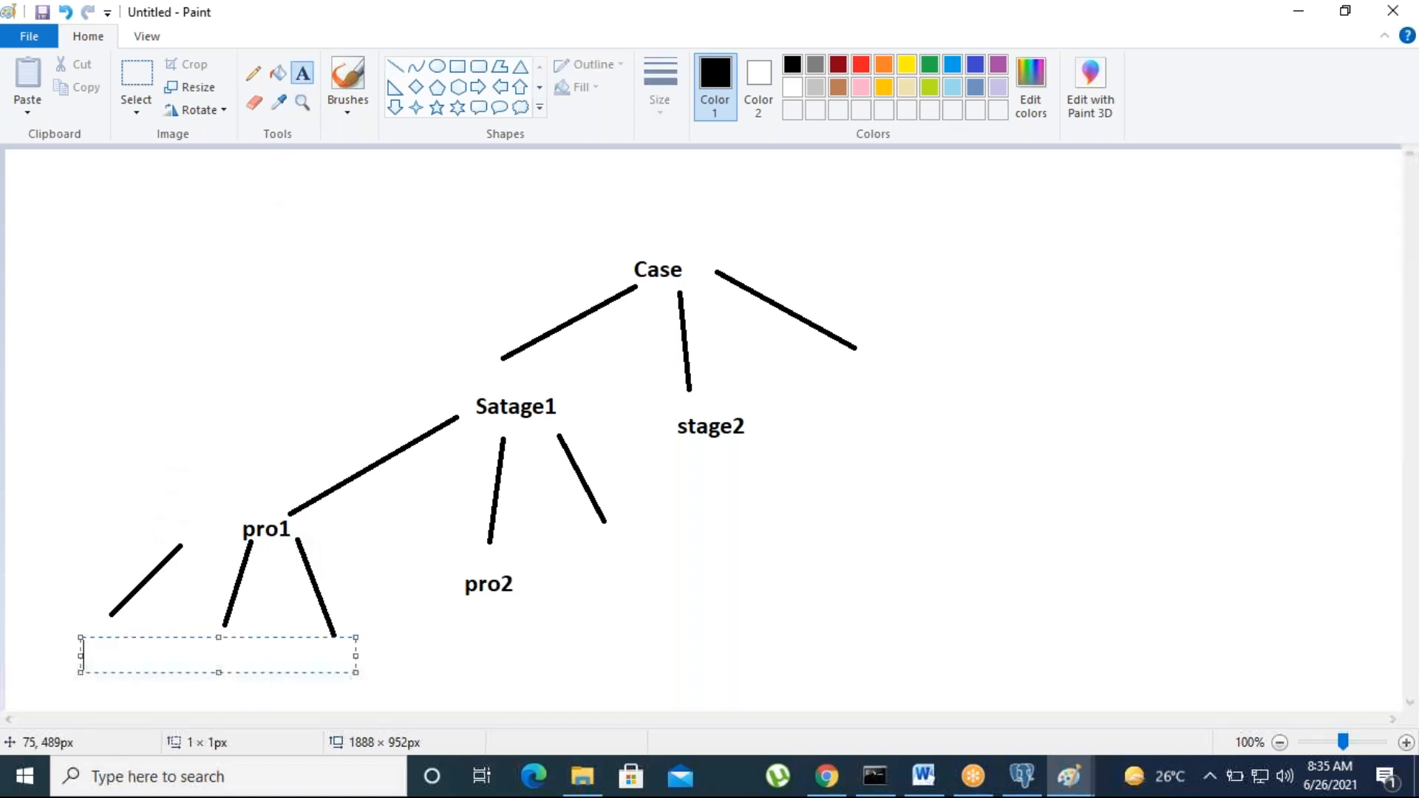
{"action": "type", "text": "step"}
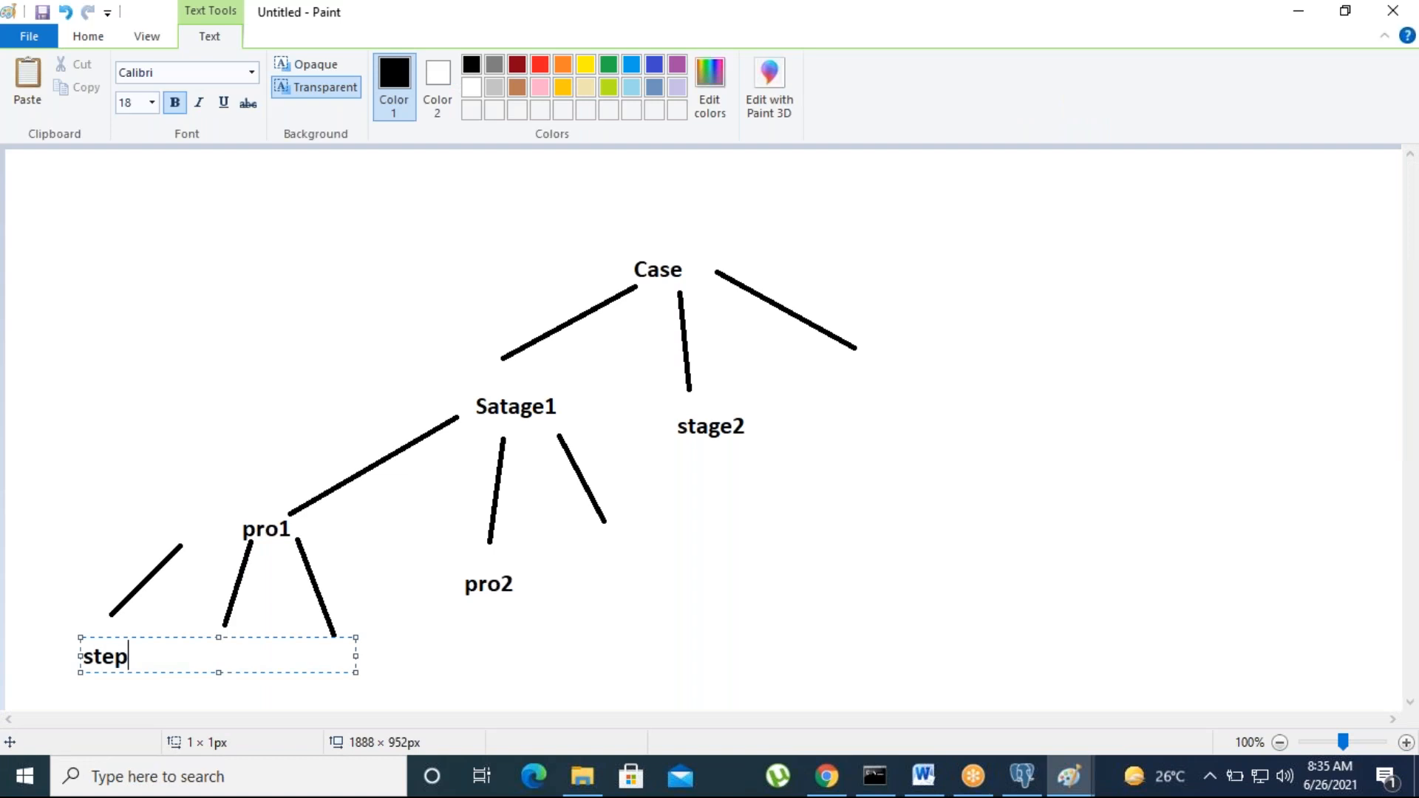
{"action": "type", "text": "1"}
{"action": "left_click", "coordinate": [347, 565]}
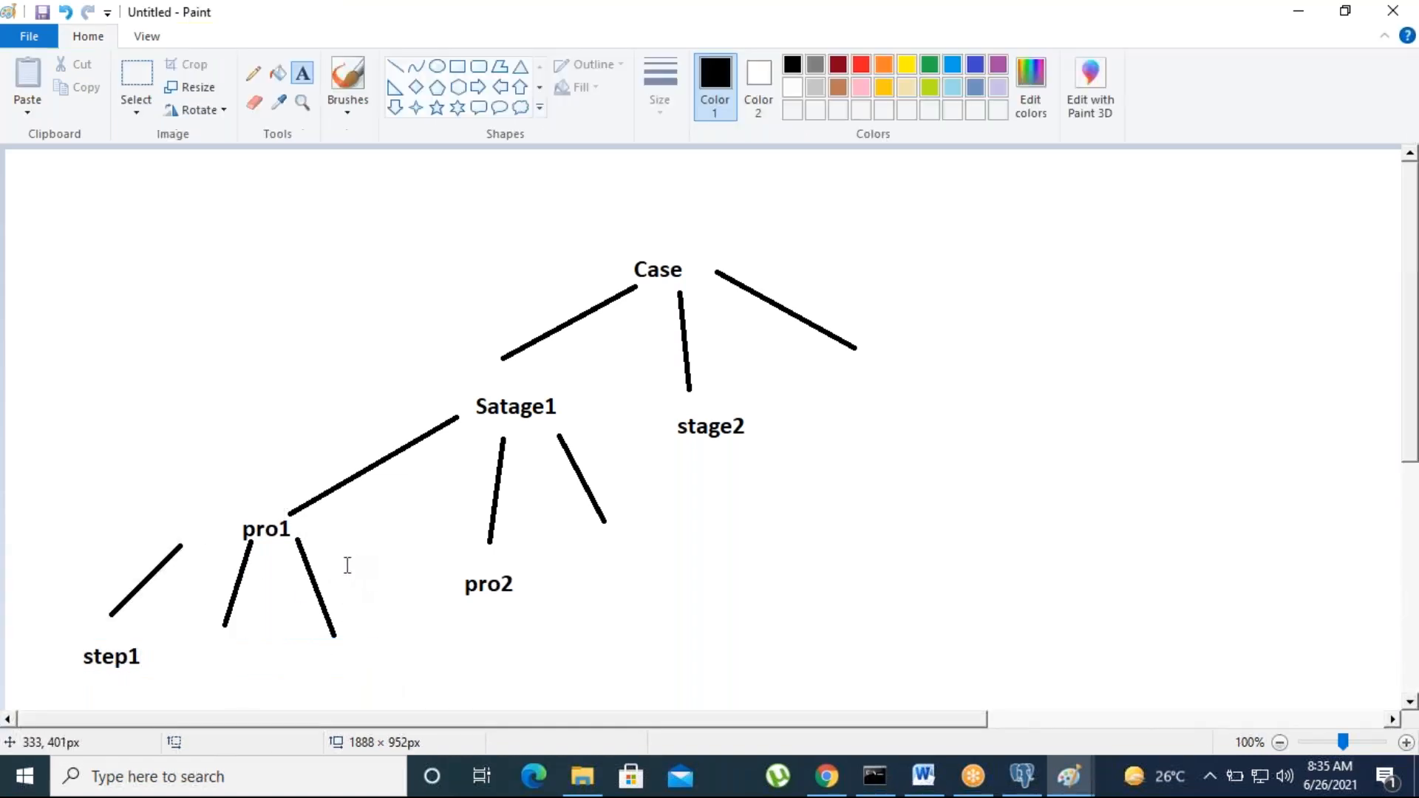
{"action": "left_click", "coordinate": [208, 639]}
{"action": "type", "text": "step2"}
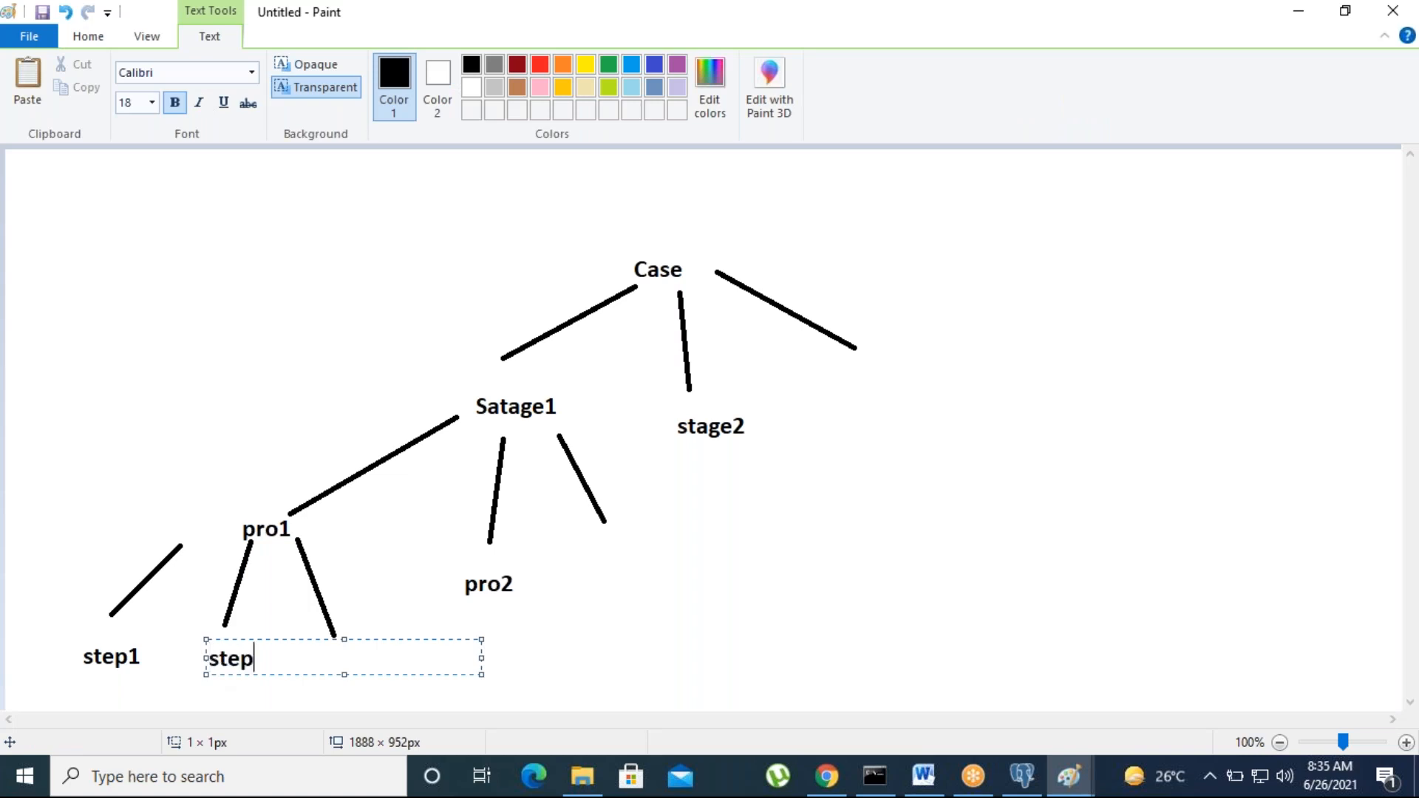
{"action": "left_click", "coordinate": [290, 527]}
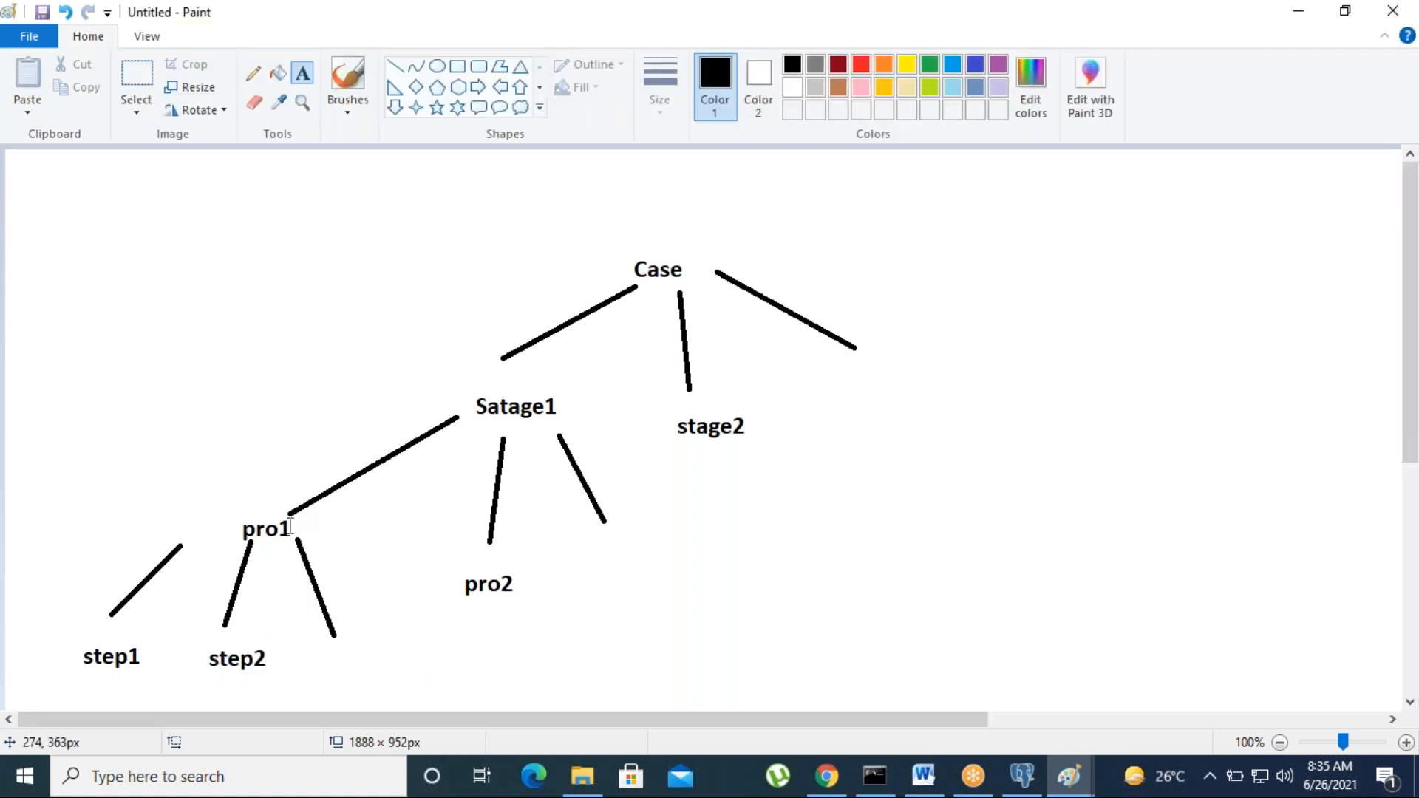
{"action": "left_click", "coordinate": [360, 182]}
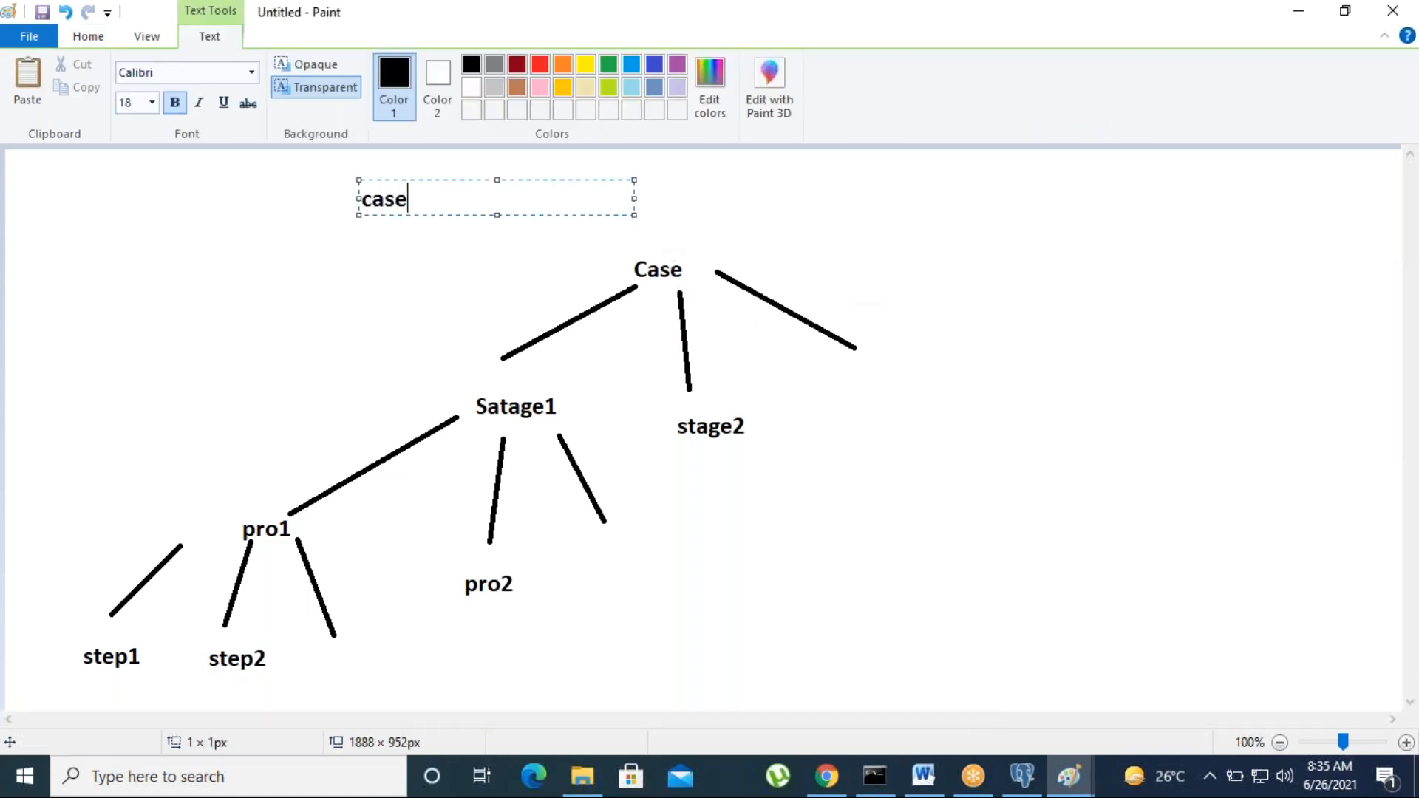
Step: Title the diagram 'case Life cycle', then return to Pega Dev Studio
{"action": "type", "text": "case Life cycle"}
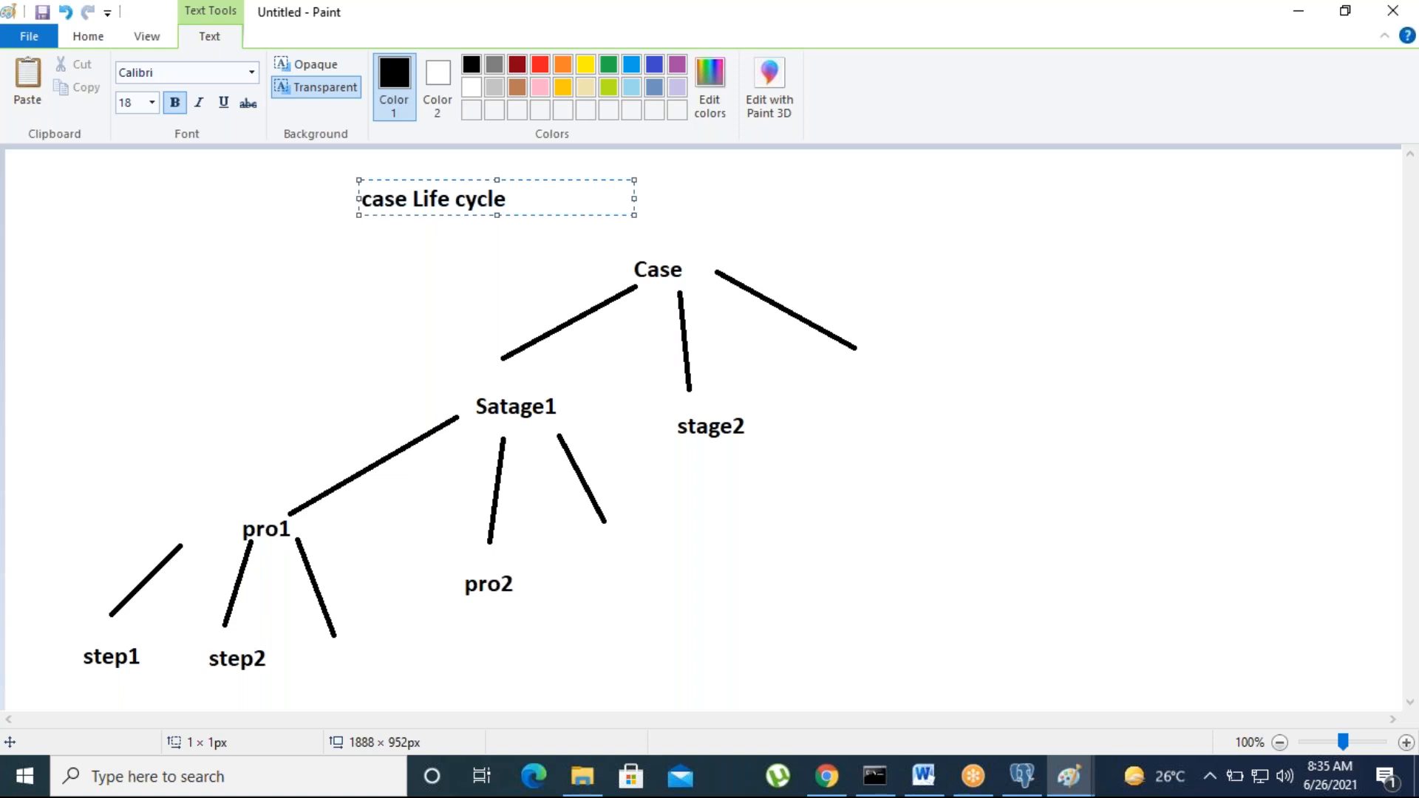
{"action": "left_click", "coordinate": [901, 624]}
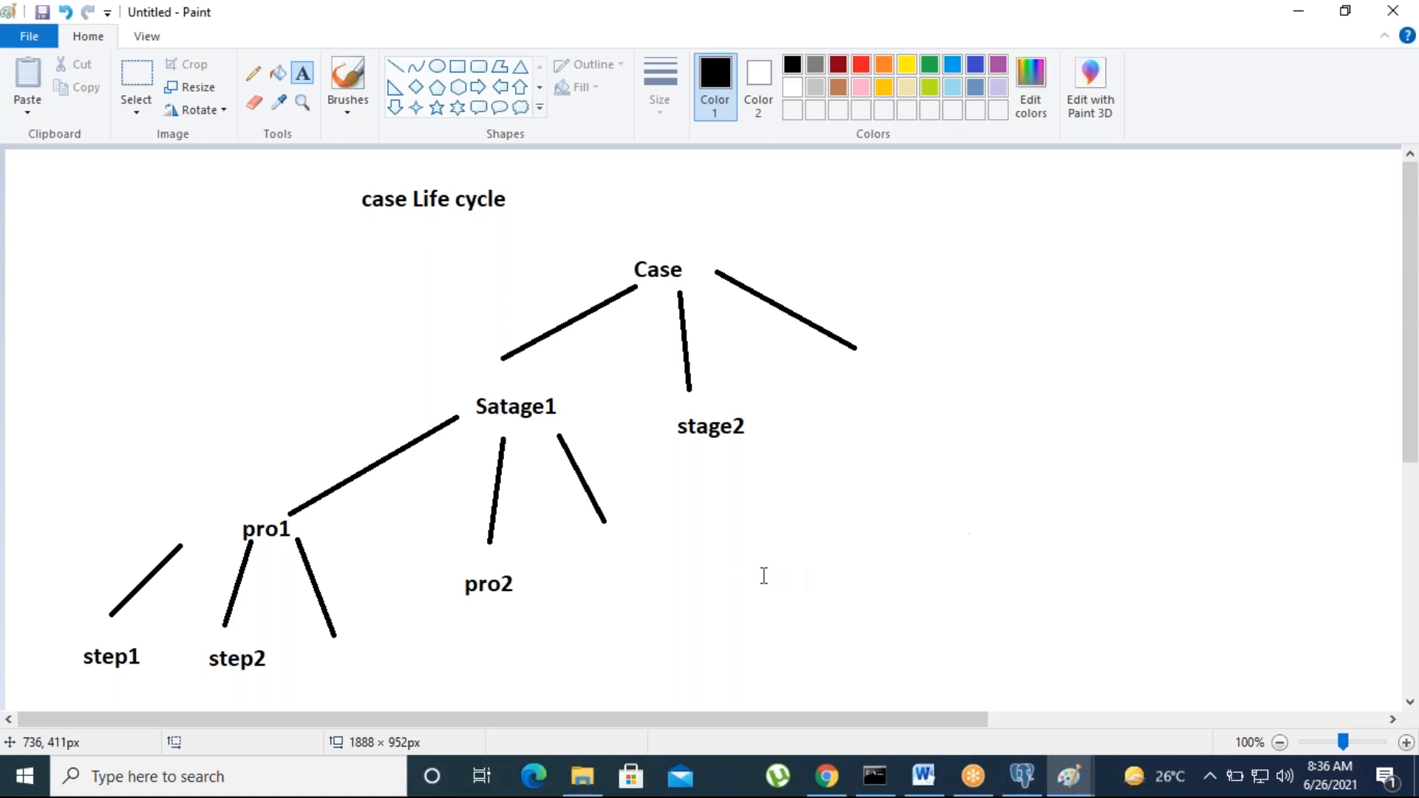
{"action": "left_click", "coordinate": [826, 776]}
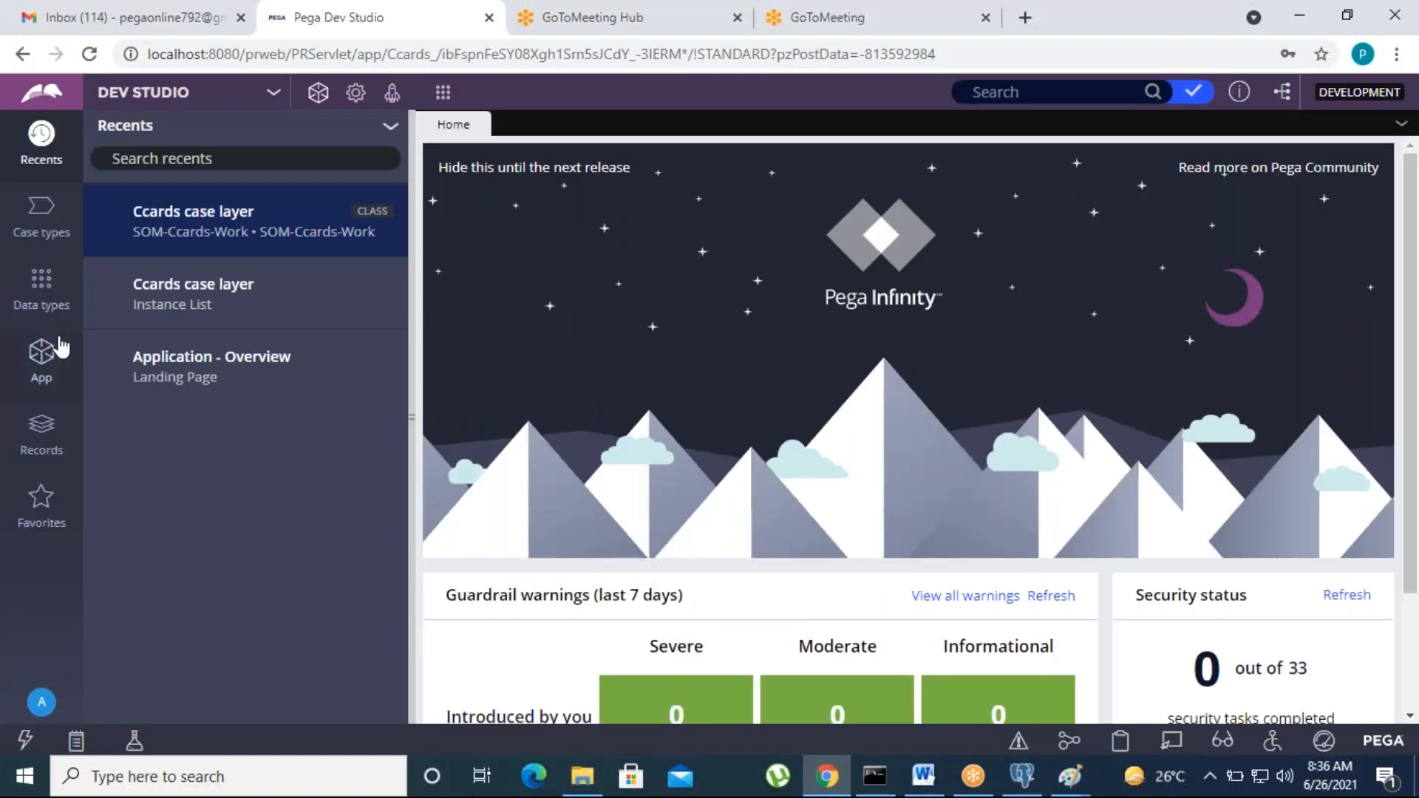
Step: Show the application's empty Case types list in the App explorer and start adding one
{"action": "left_click", "coordinate": [40, 363]}
{"action": "left_click", "coordinate": [40, 235]}
{"action": "left_click", "coordinate": [172, 194]}
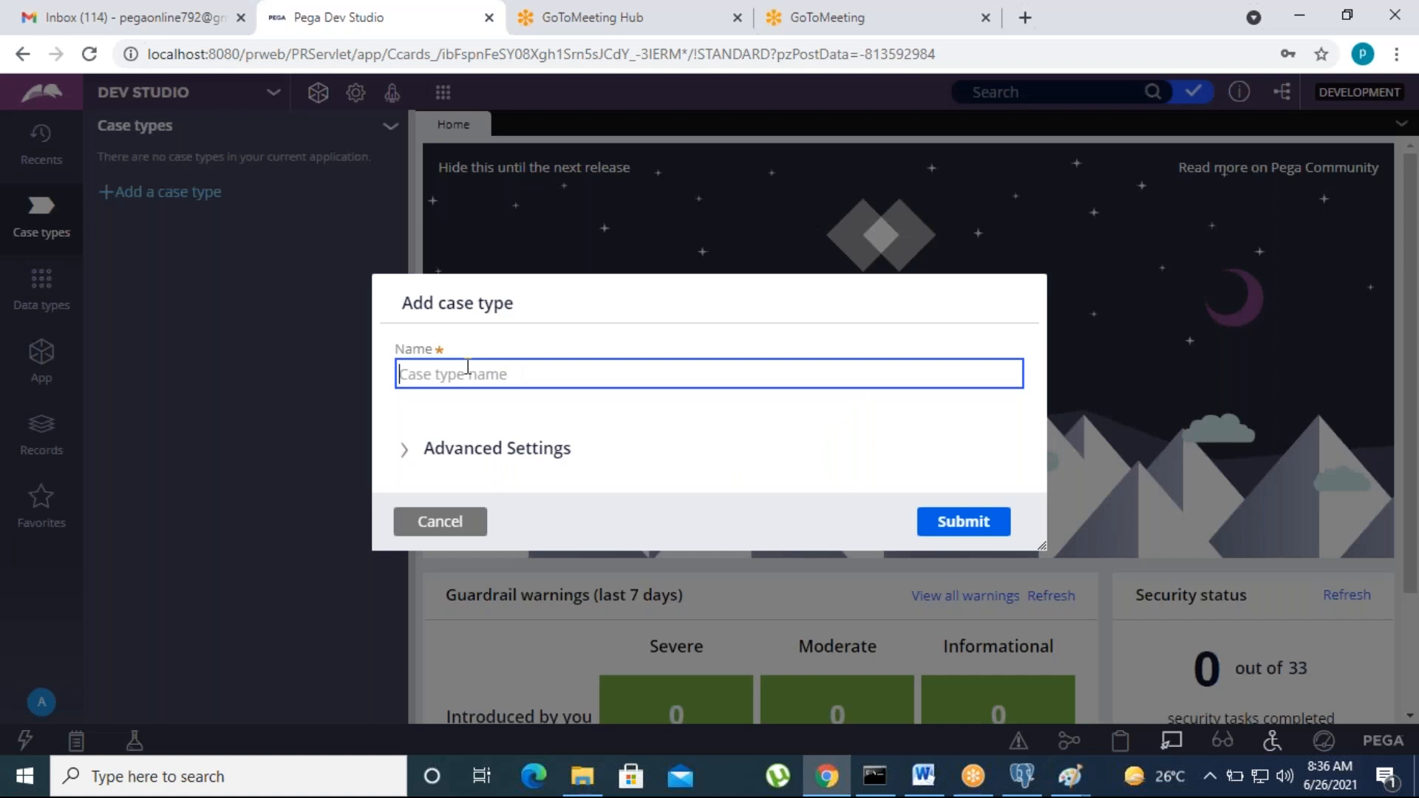
Step: Name the new case type PODC and review its Derives from advanced setting
{"action": "left_click", "coordinate": [452, 371]}
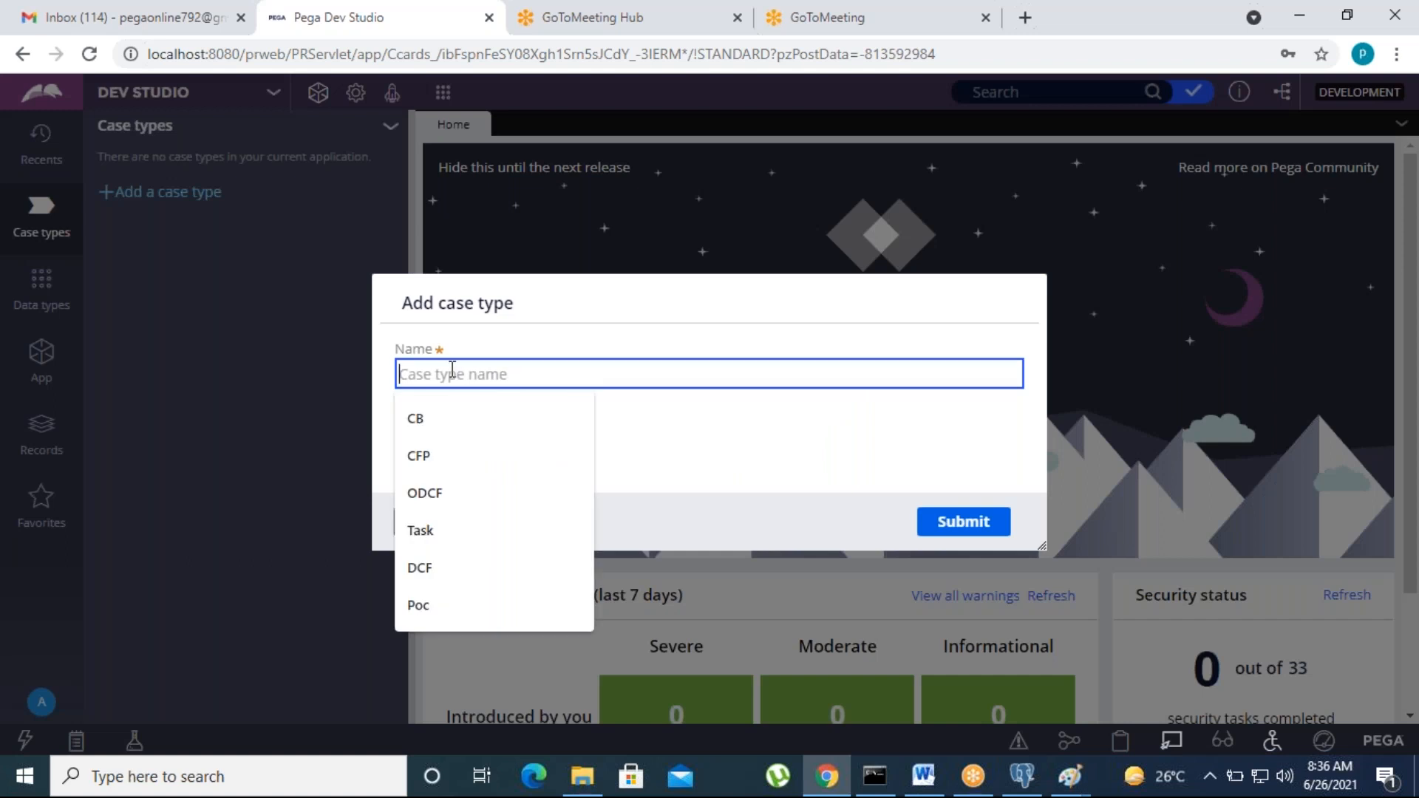
{"action": "type", "text": "Pro"}
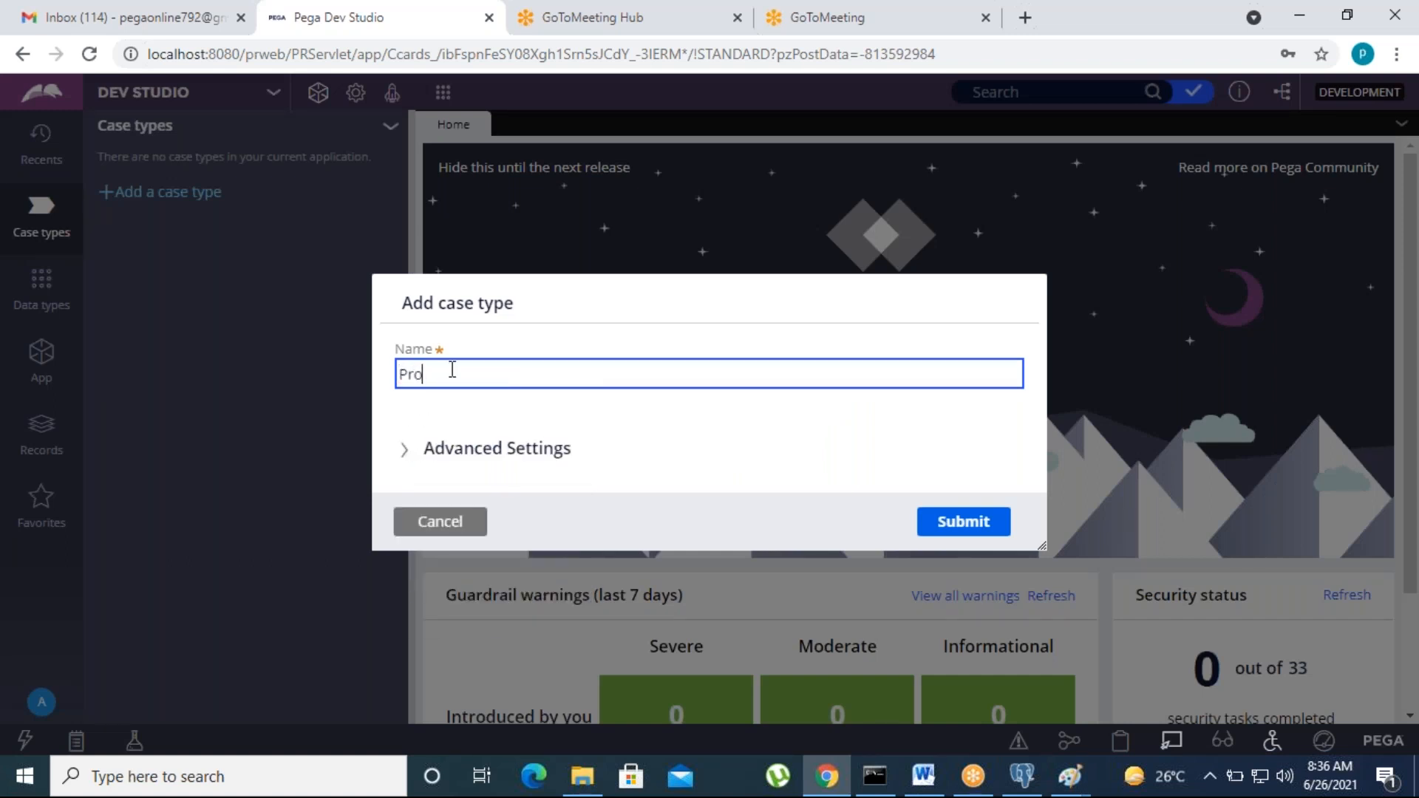
{"action": "type", "text": "D"}
{"action": "key", "text": "Left"}
{"action": "key", "text": "BackSpace"}
{"action": "key", "text": "BackSpace"}
{"action": "type", "text": "O"}
{"action": "left_click", "coordinate": [484, 447]}
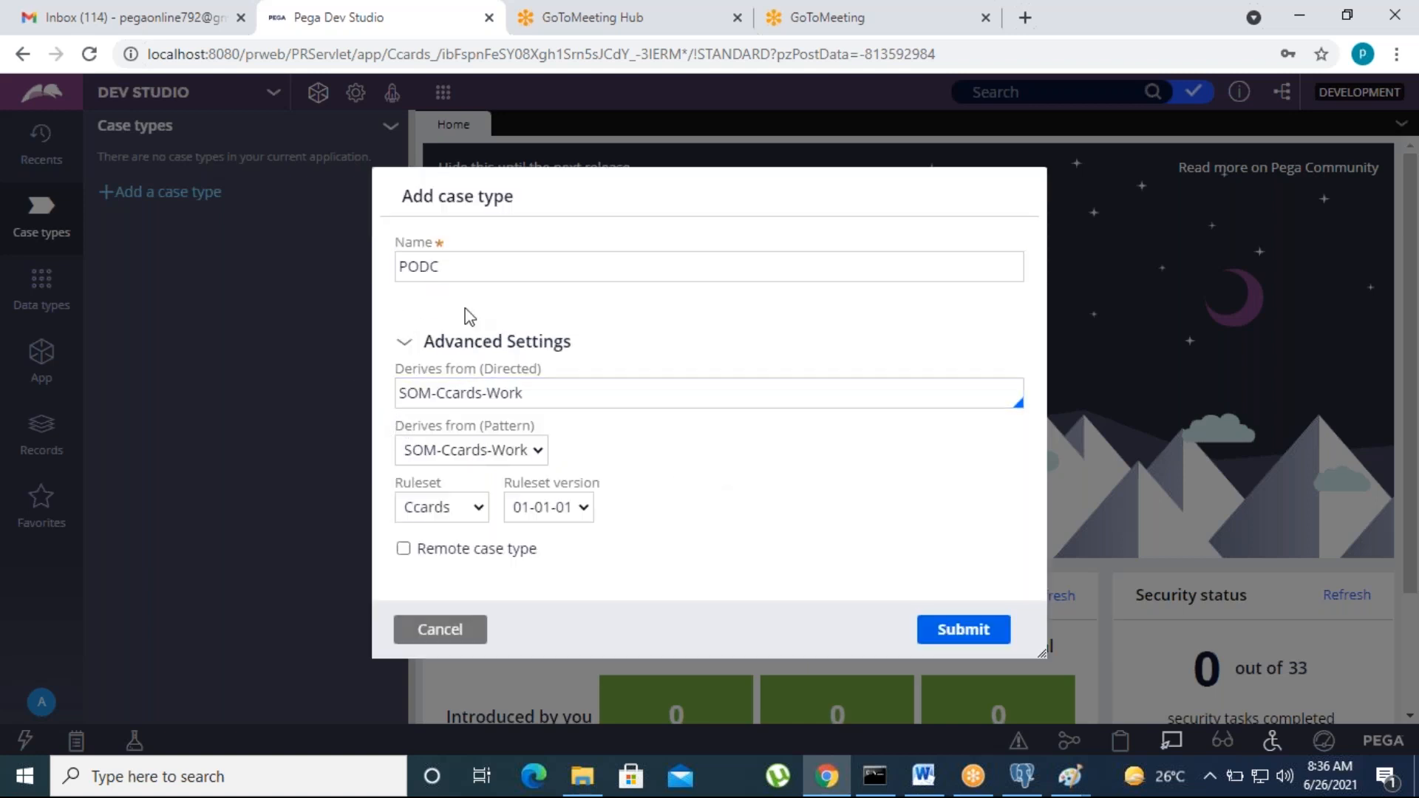
{"action": "left_click", "coordinate": [510, 388]}
{"action": "left_click", "coordinate": [402, 344]}
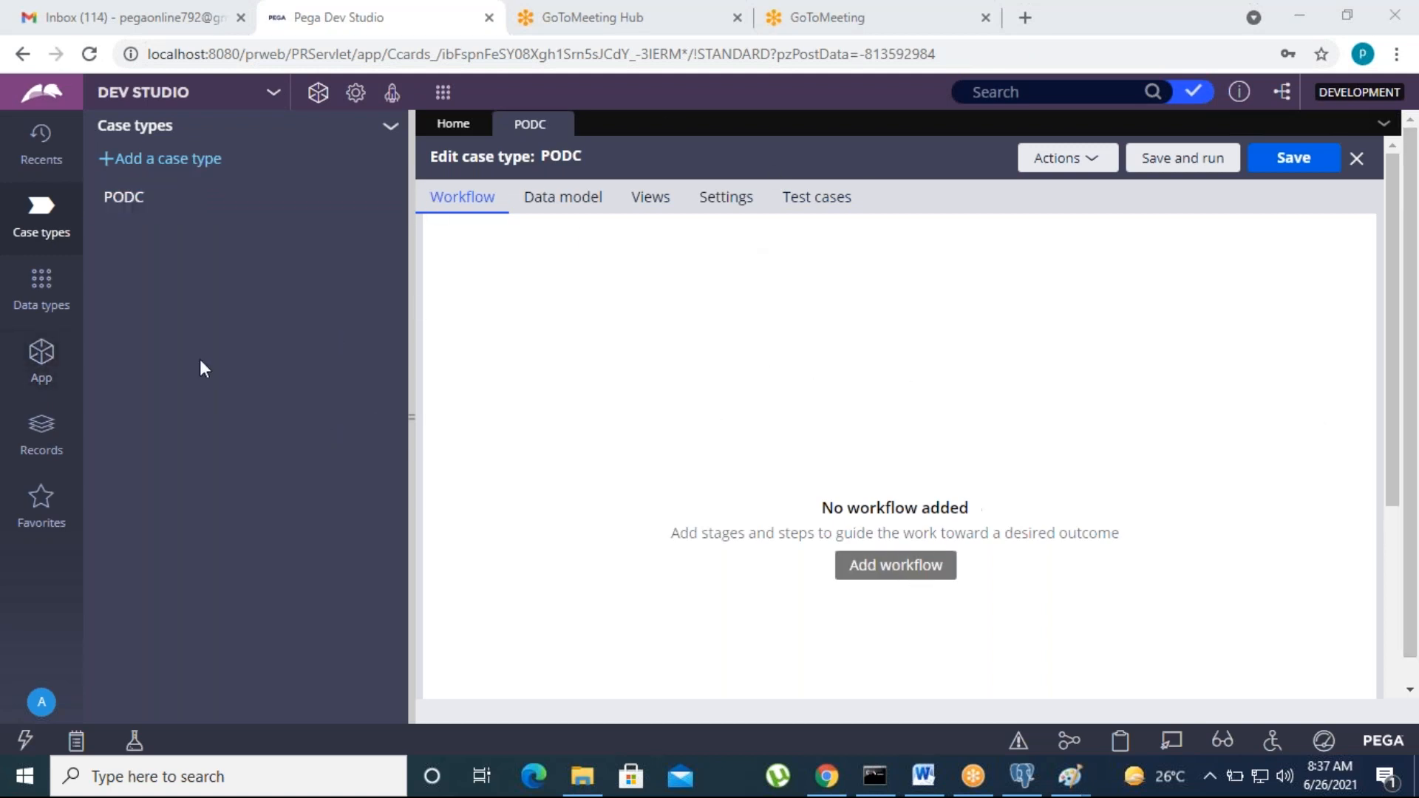
Step: Open App Explorer so it lists the application's classes, including SOM-Ccards-Work
{"action": "left_click", "coordinate": [46, 369]}
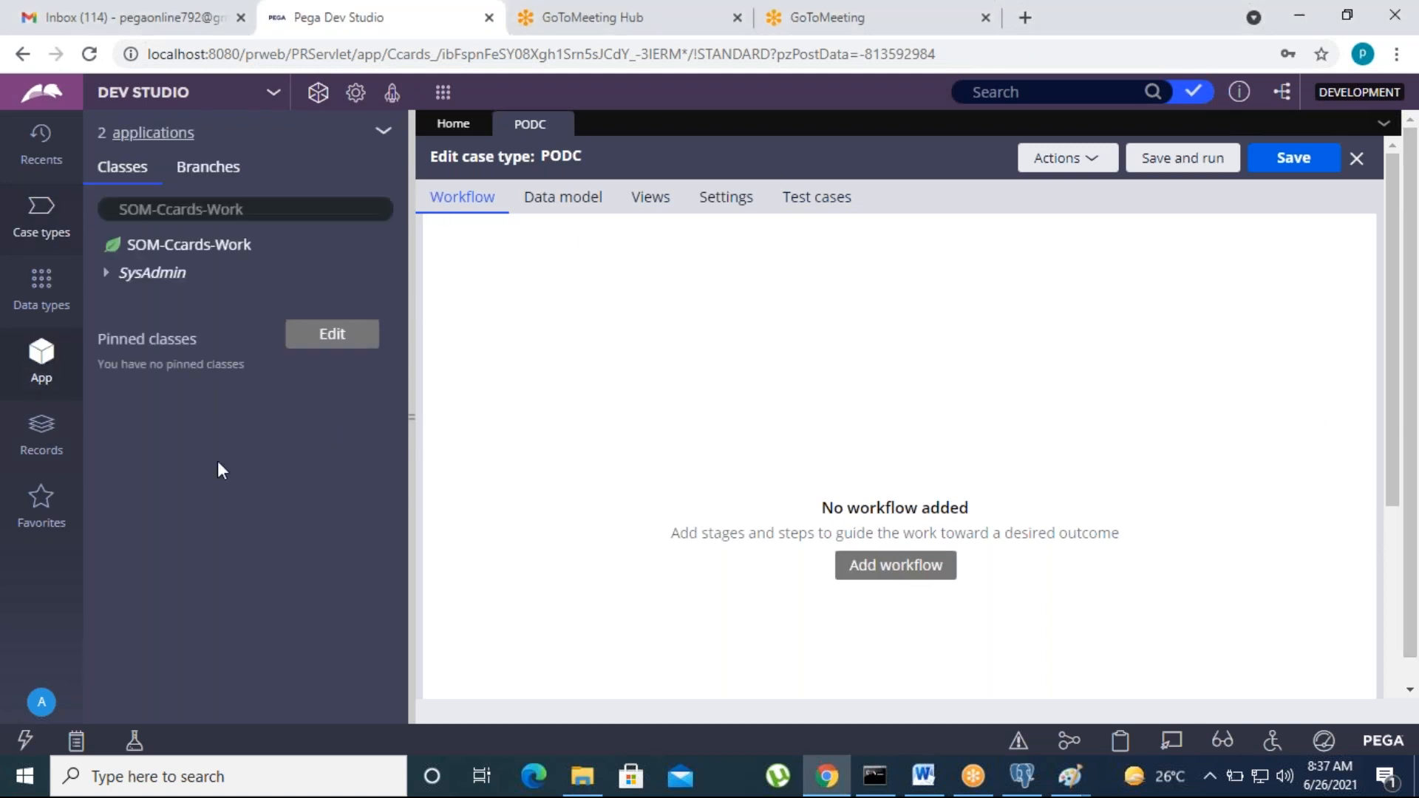
Step: Browse PODC's rule groups in App Explorer and open the pyStartCase flow under Process > Flow
{"action": "left_click", "coordinate": [383, 131]}
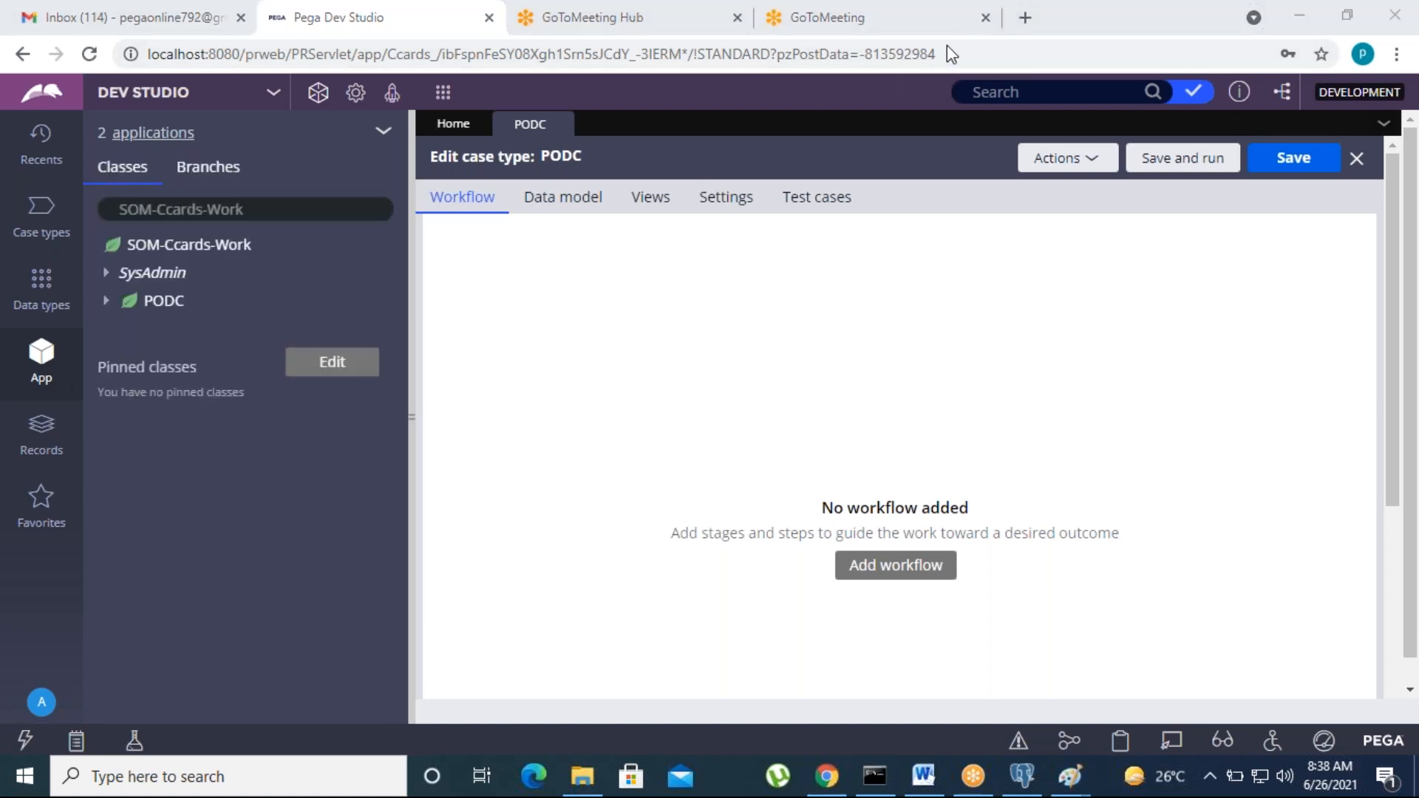
{"action": "left_click", "coordinate": [106, 301]}
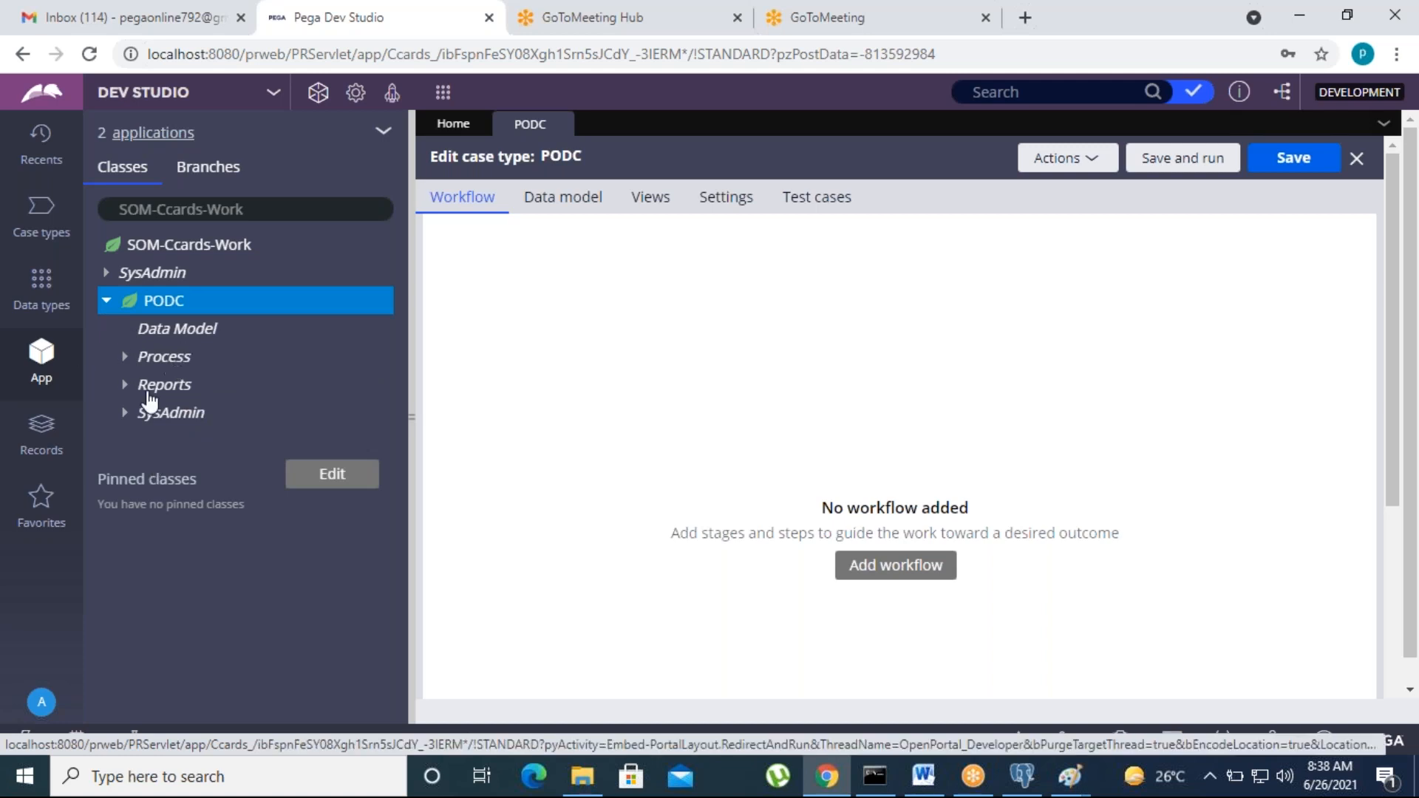
{"action": "left_click", "coordinate": [158, 337]}
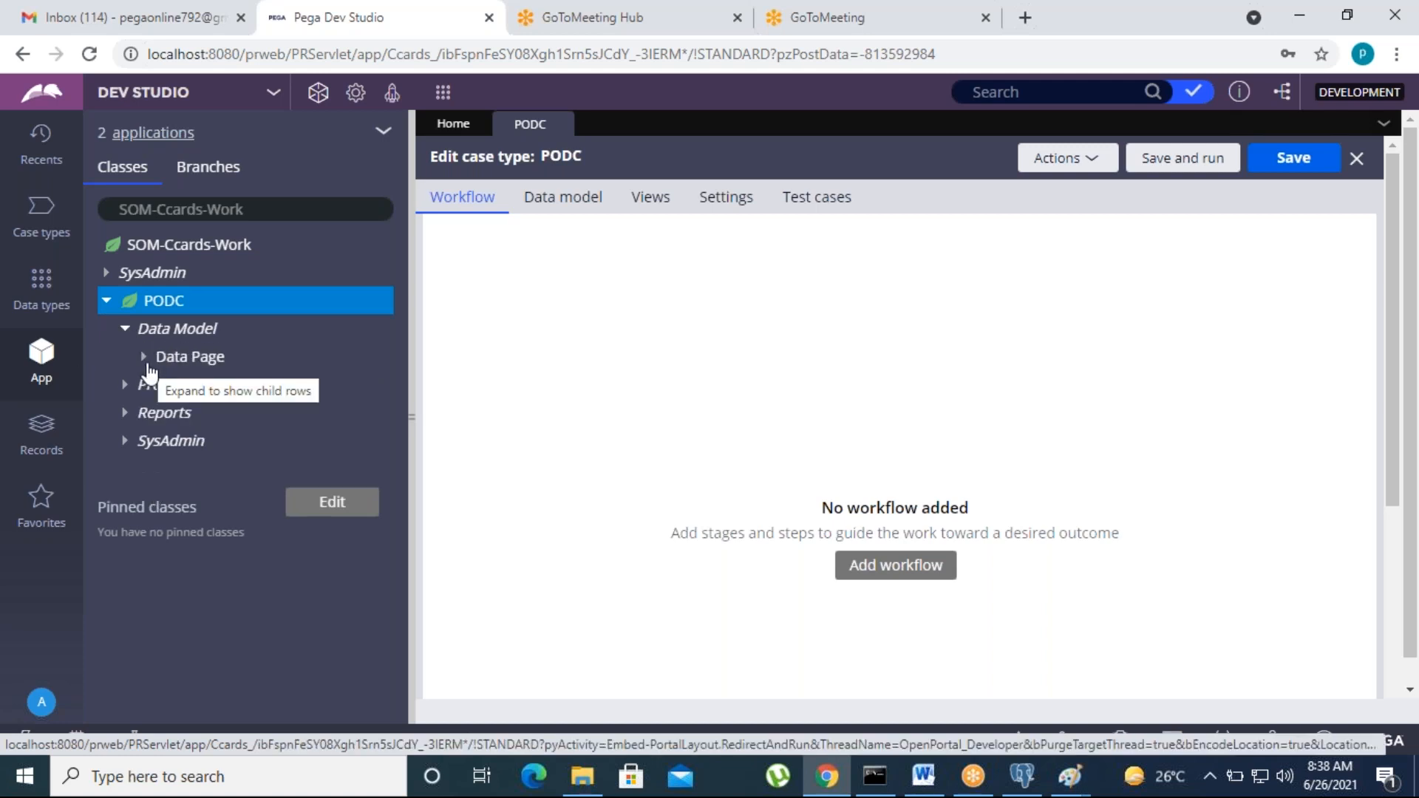
{"action": "left_click", "coordinate": [145, 357]}
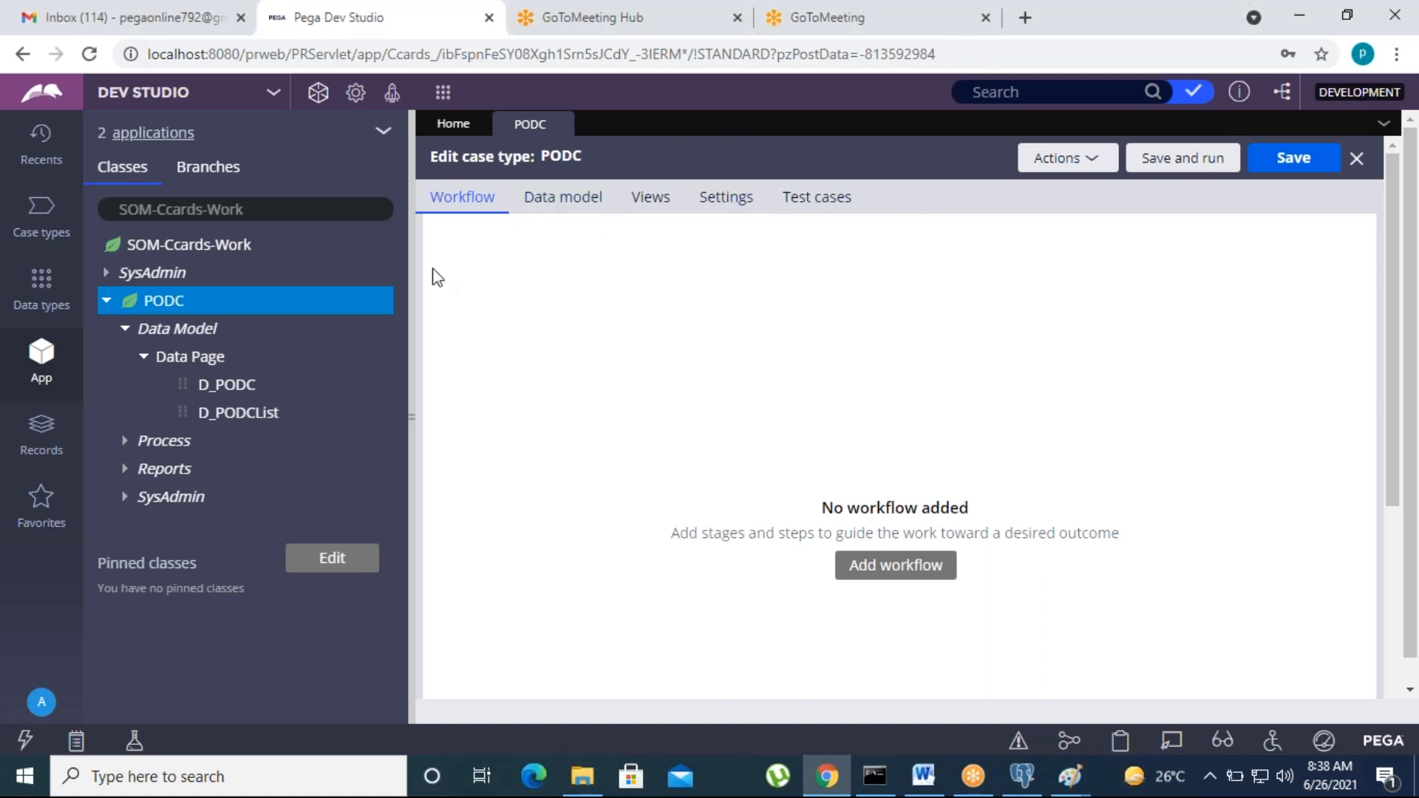
{"action": "left_click", "coordinate": [143, 356]}
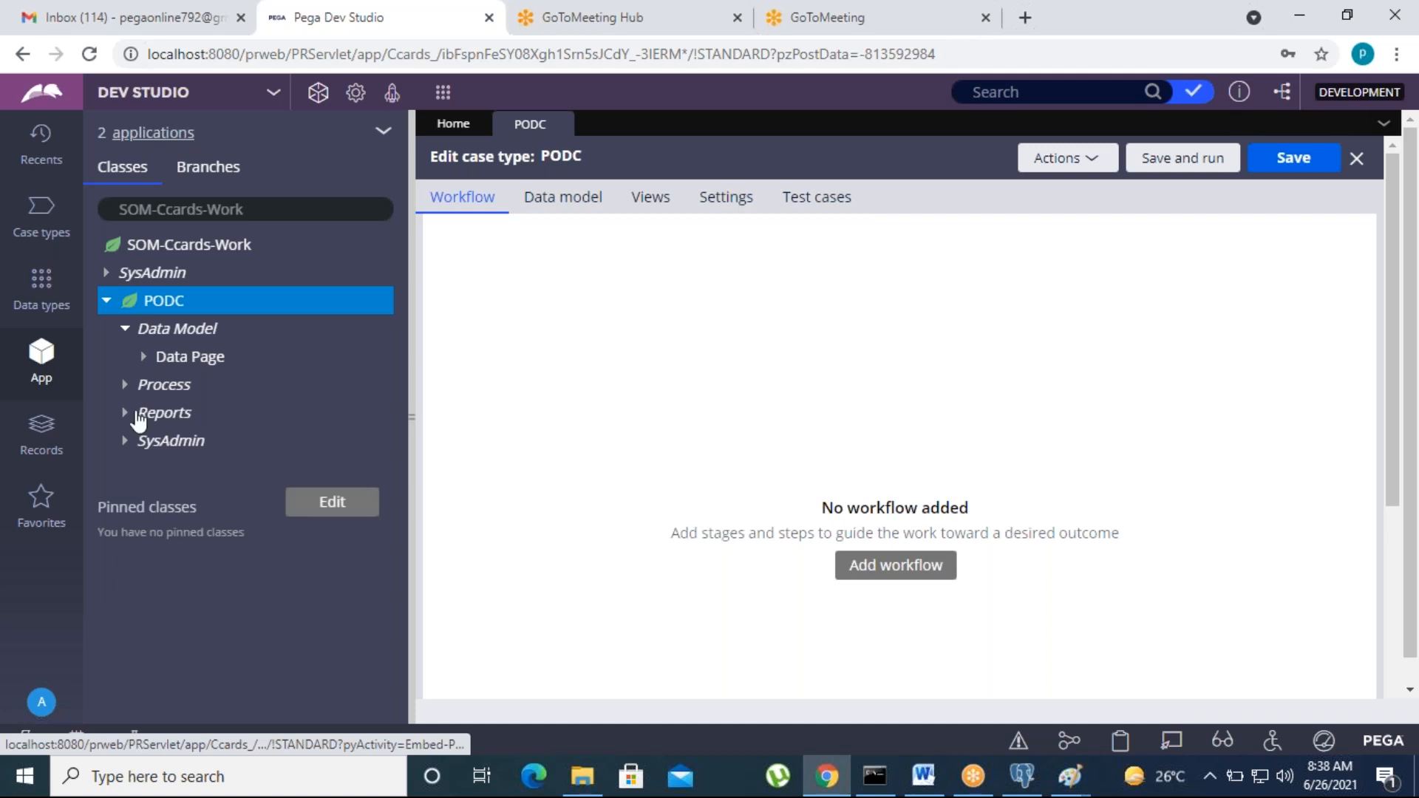
{"action": "left_click", "coordinate": [125, 385]}
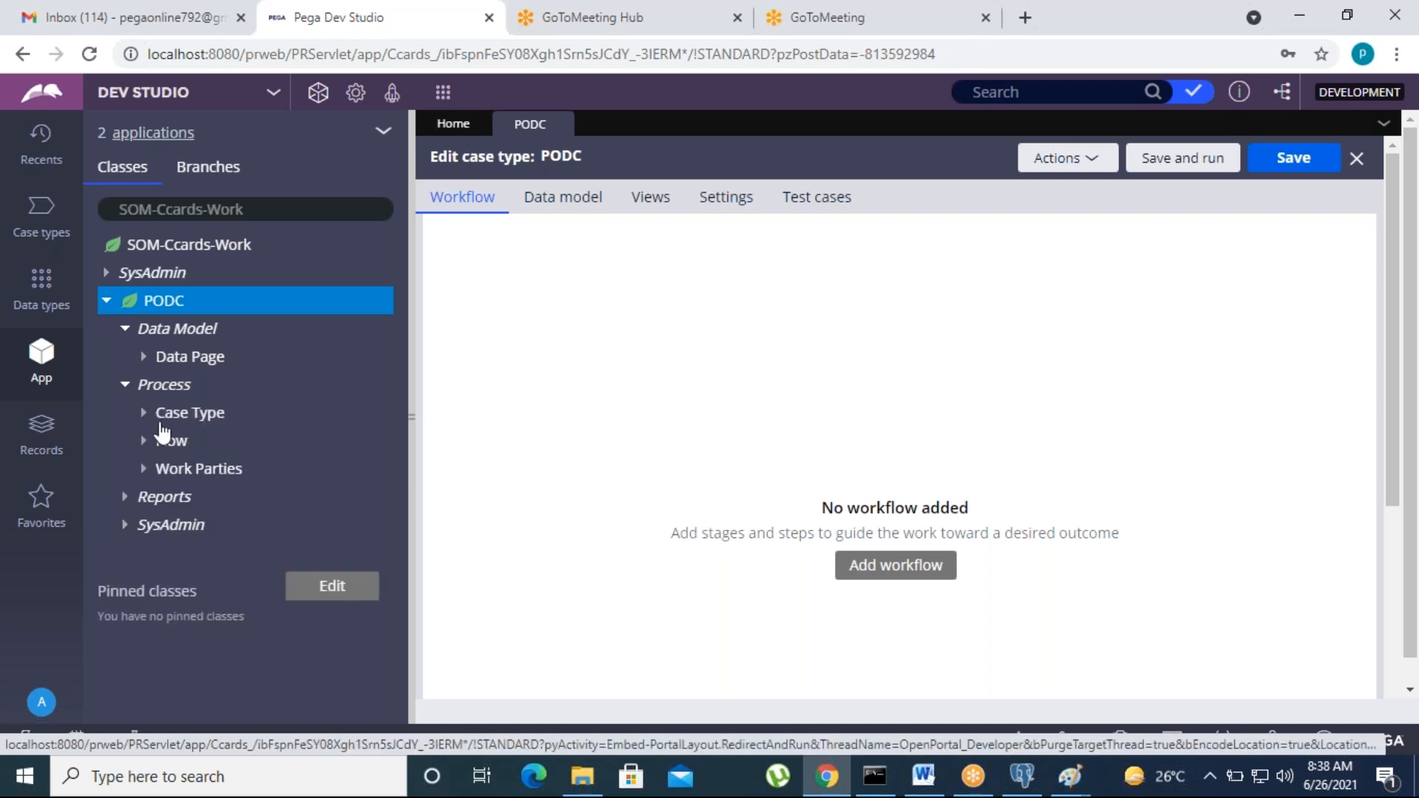
{"action": "left_click", "coordinate": [144, 417]}
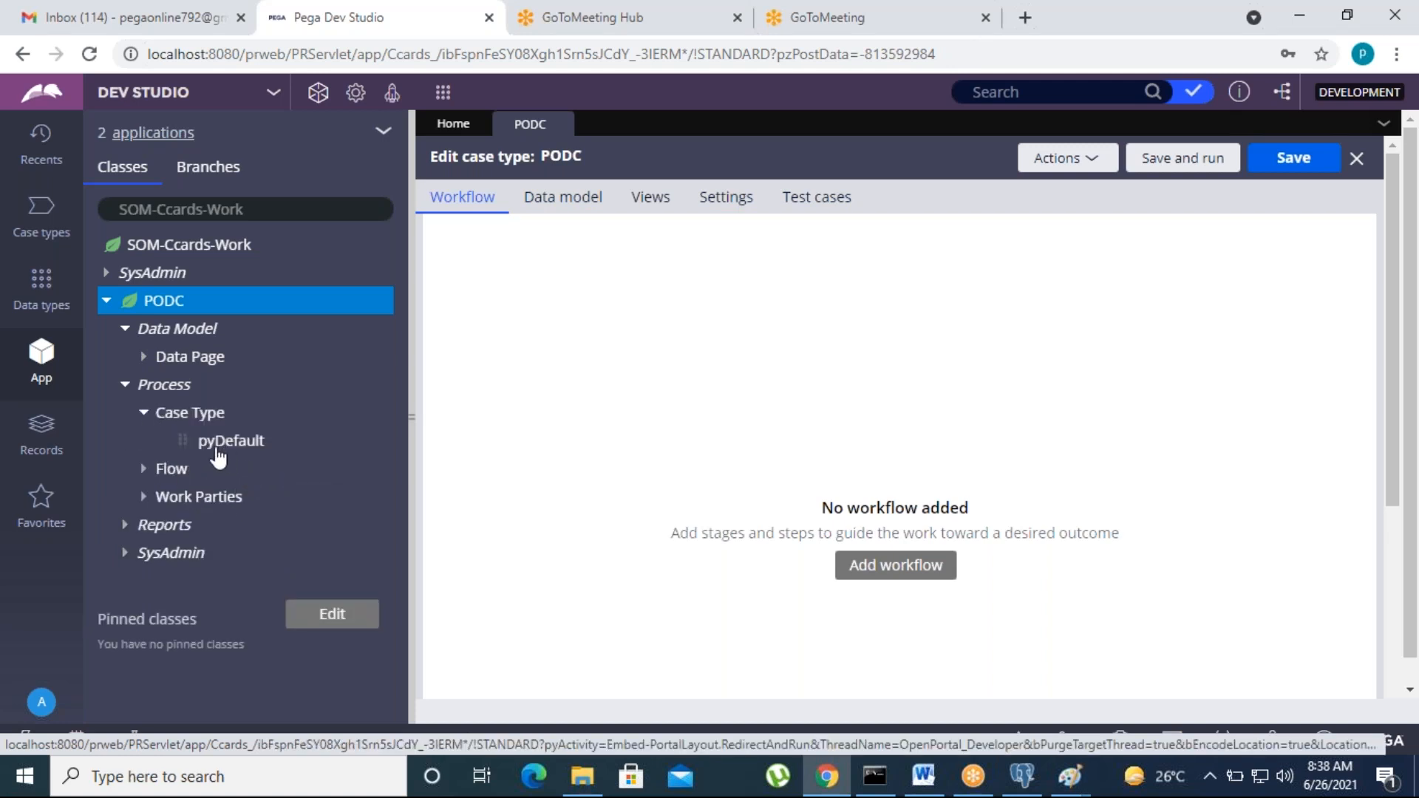
{"action": "left_click", "coordinate": [143, 414]}
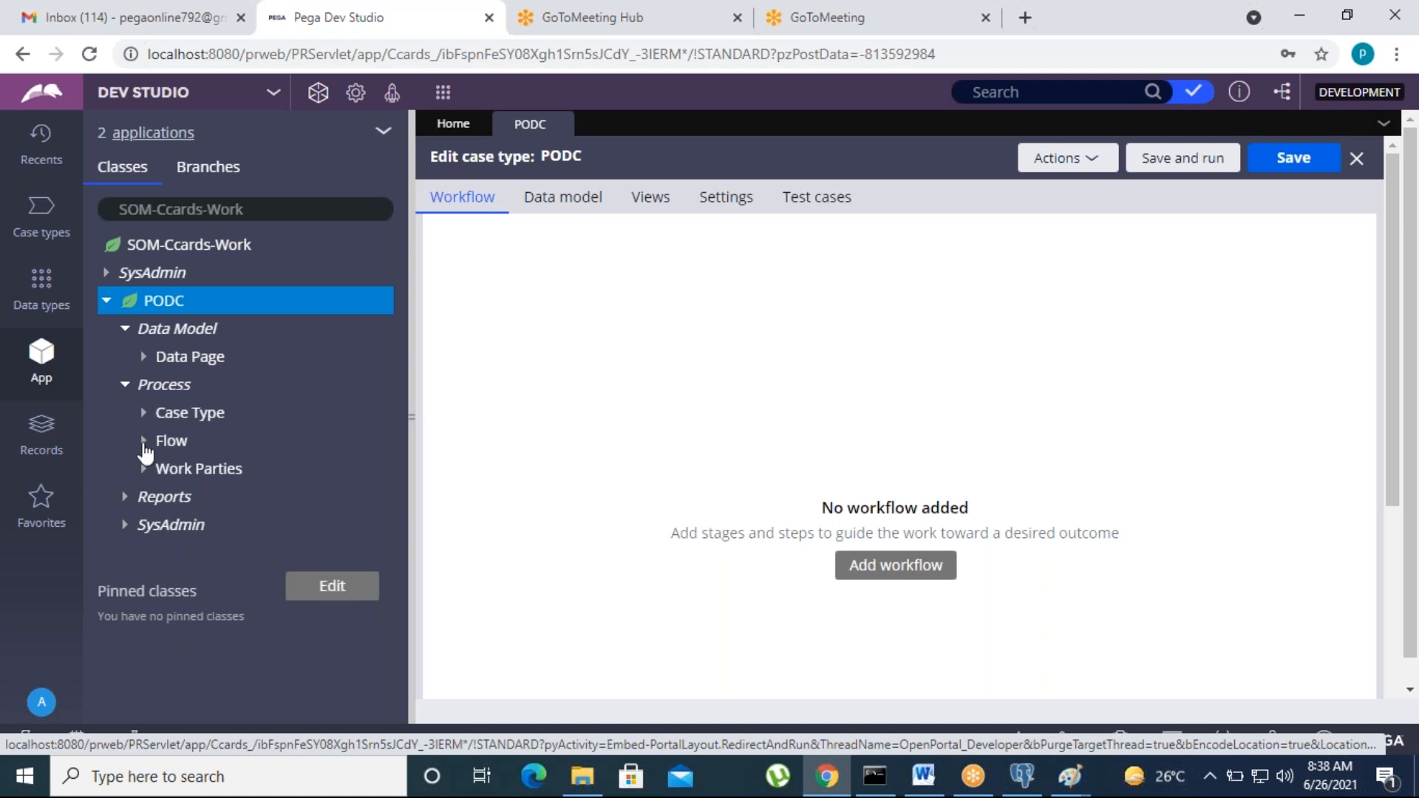
{"action": "left_click", "coordinate": [143, 442]}
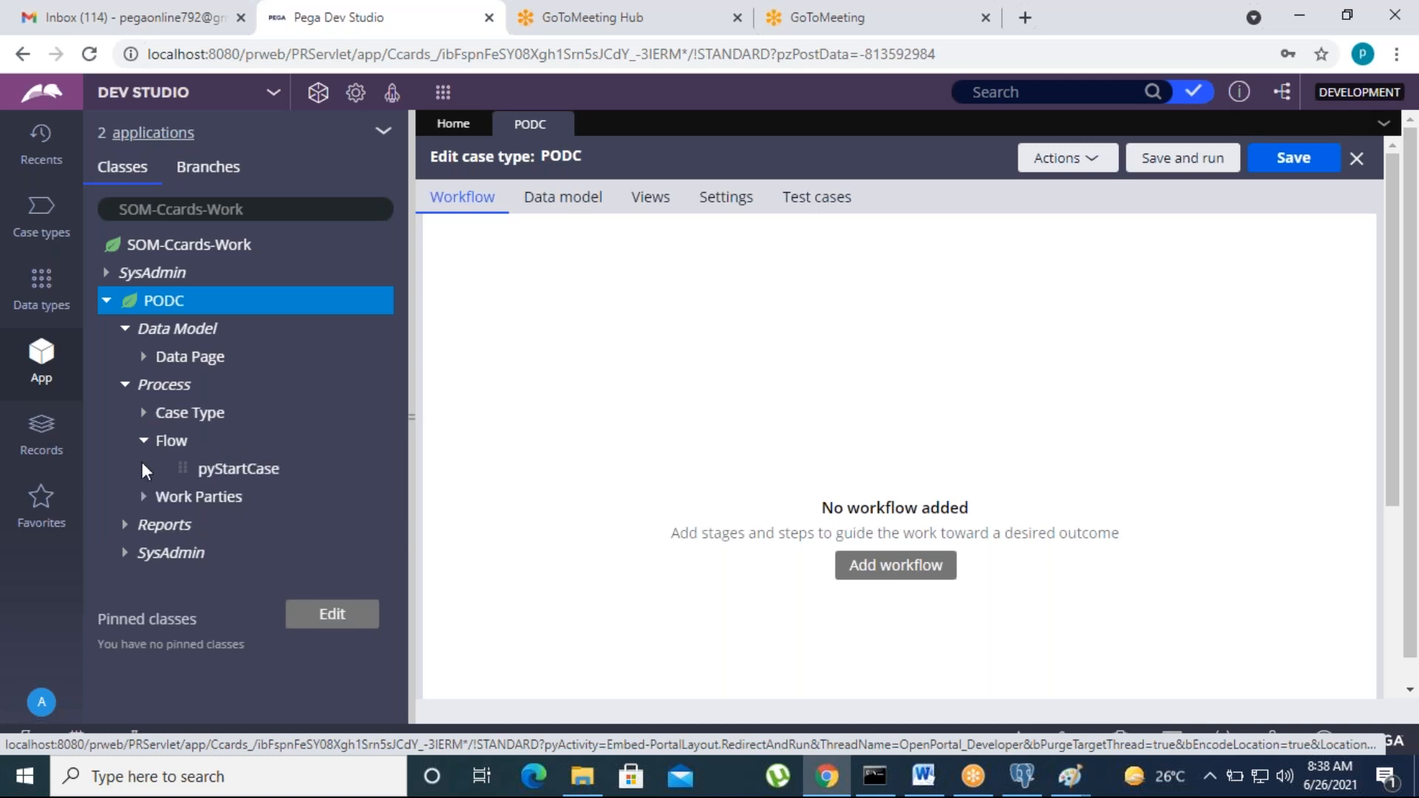
{"action": "left_click", "coordinate": [215, 473]}
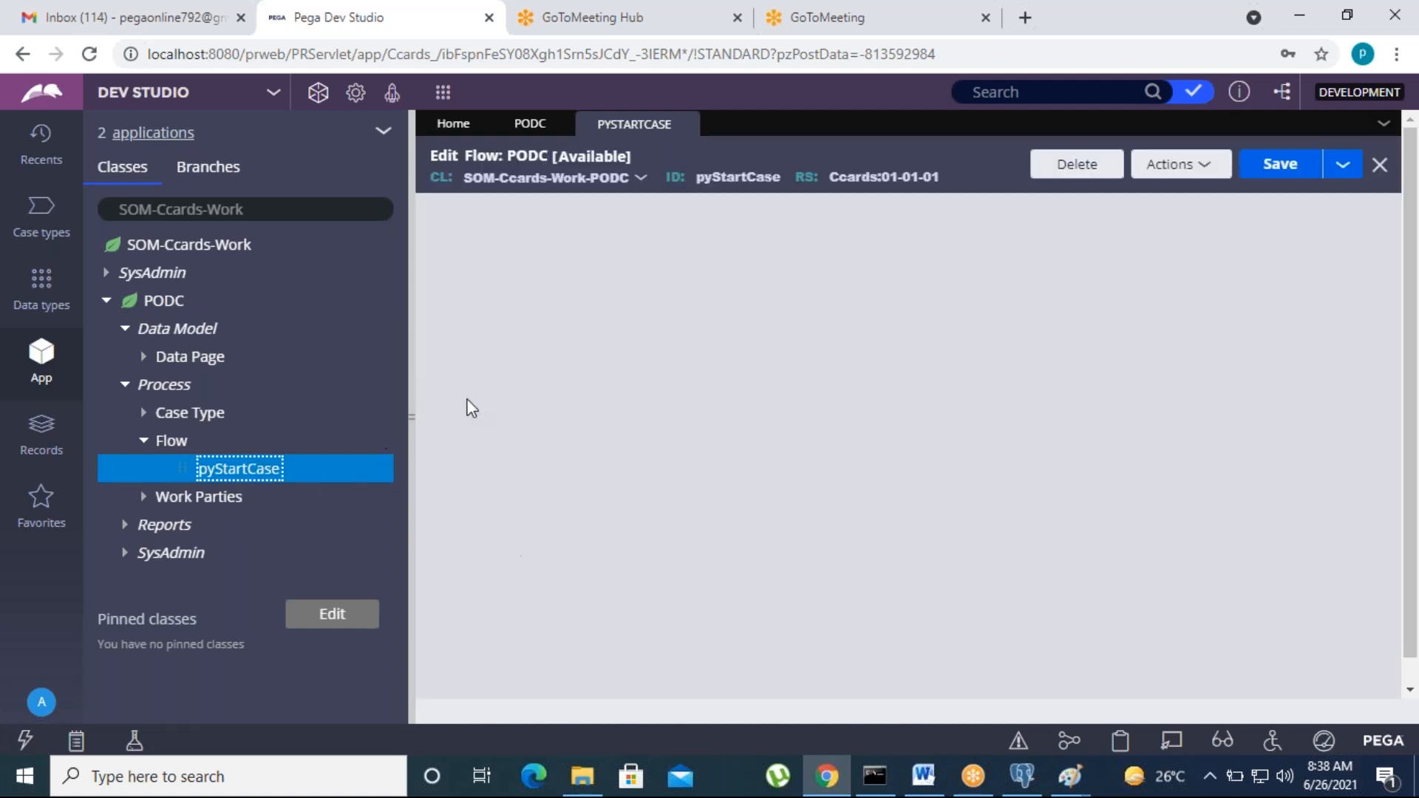
Step: Inspect the pyStartCase flow diagram's Start case processing step, then close the flow
{"action": "left_click_drag", "start_coordinate": [406, 414], "coordinate": [387, 414]}
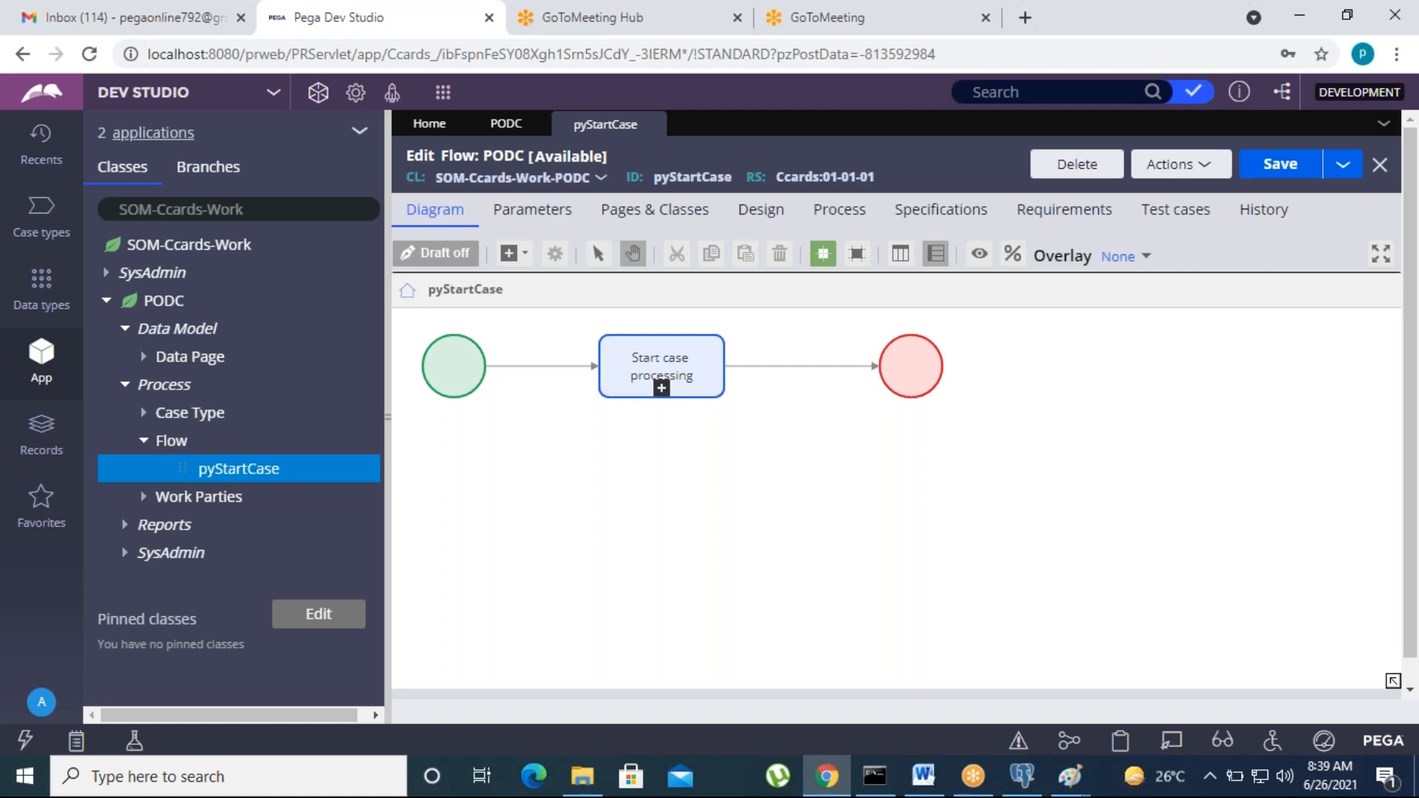
{"action": "left_click", "coordinate": [665, 354]}
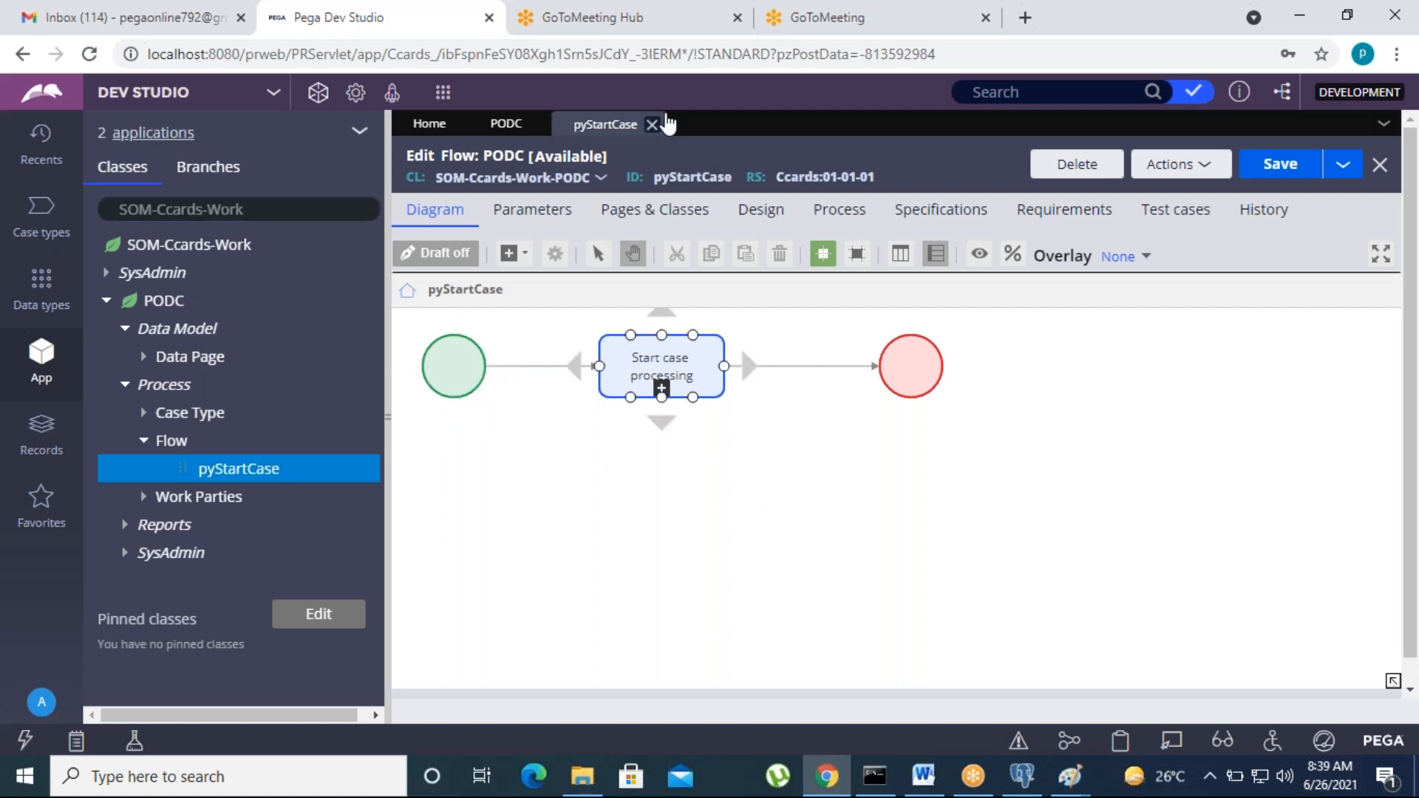
{"action": "left_click", "coordinate": [653, 124]}
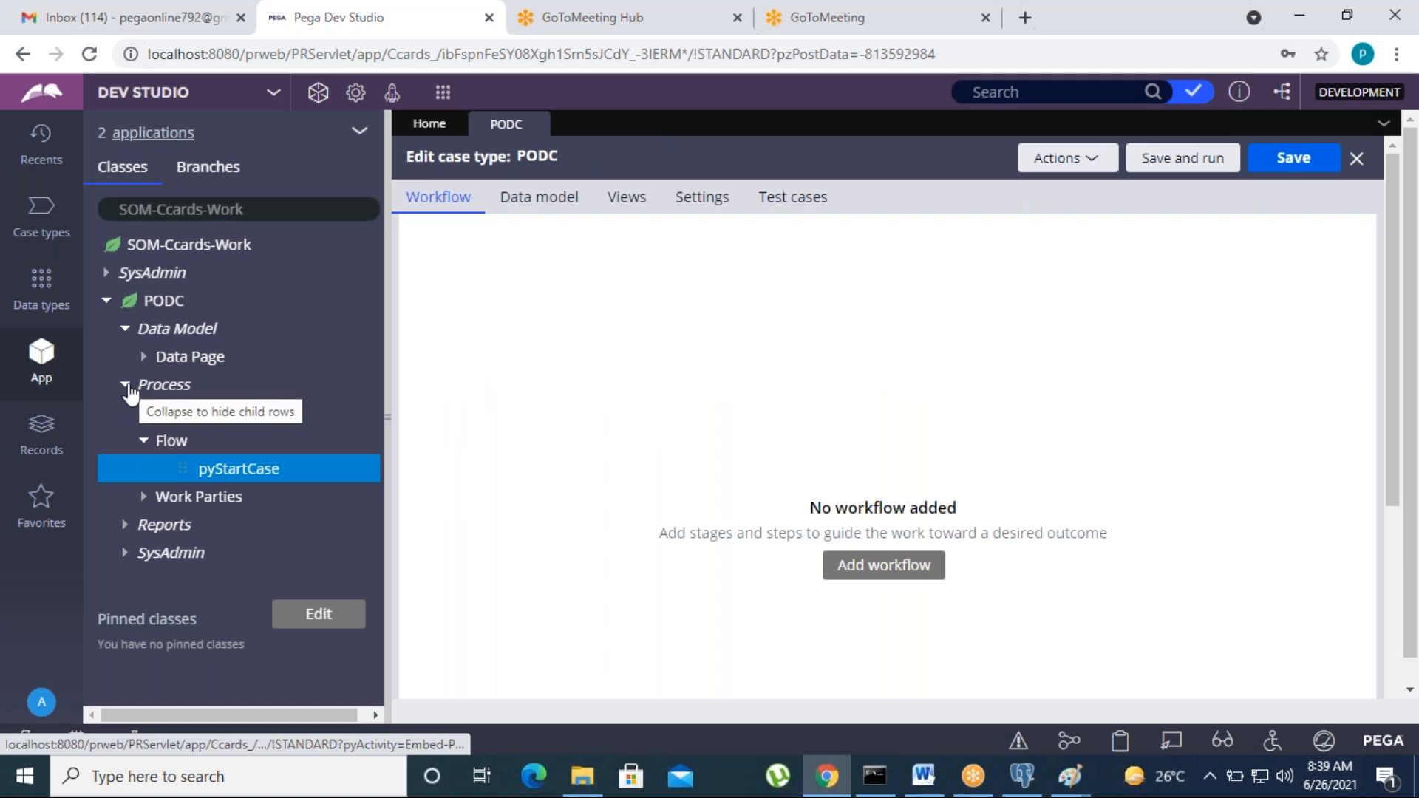
Step: Review PODC's pyCaseManagementDefault work parties rule, then close it and collapse Work Parties
{"action": "left_click", "coordinate": [143, 497]}
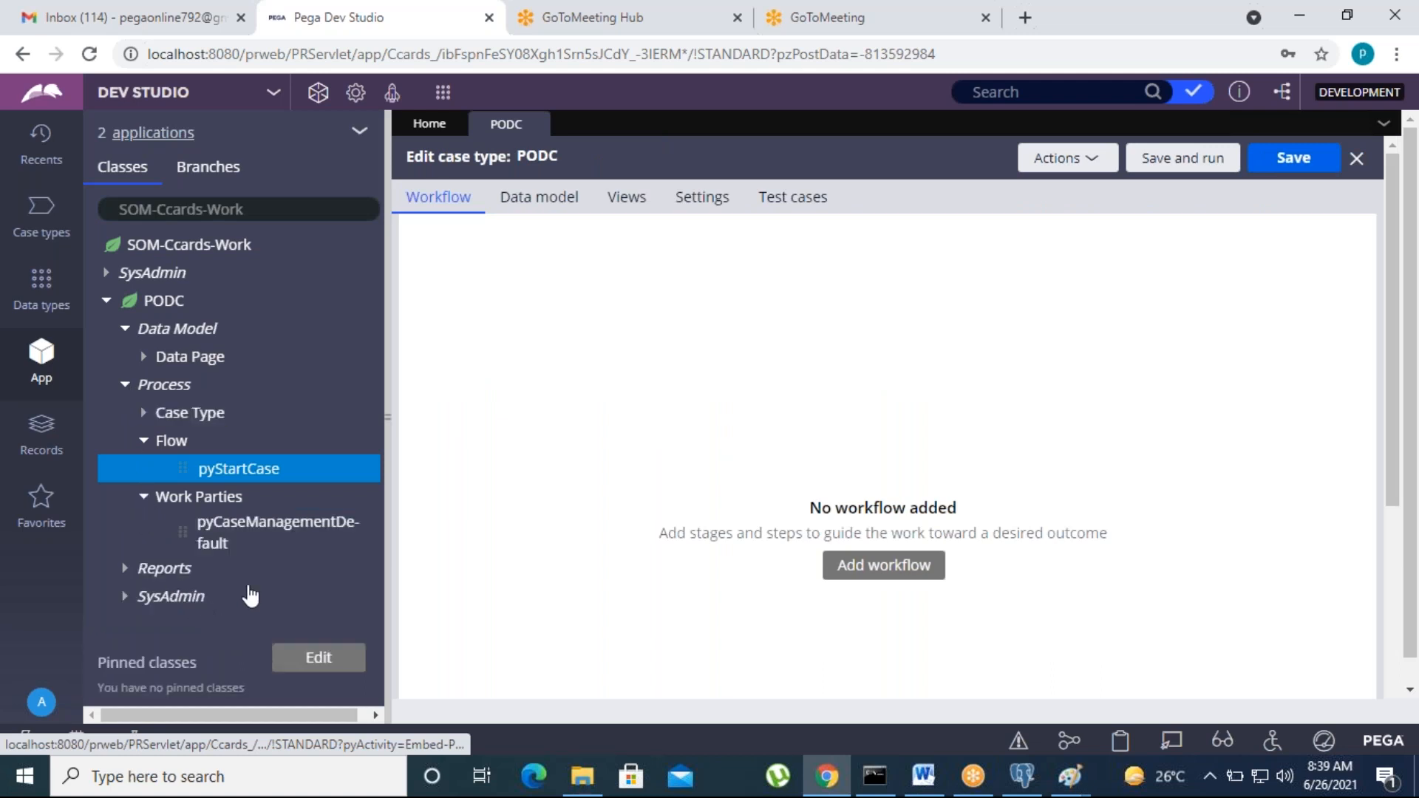
{"action": "left_click", "coordinate": [234, 537]}
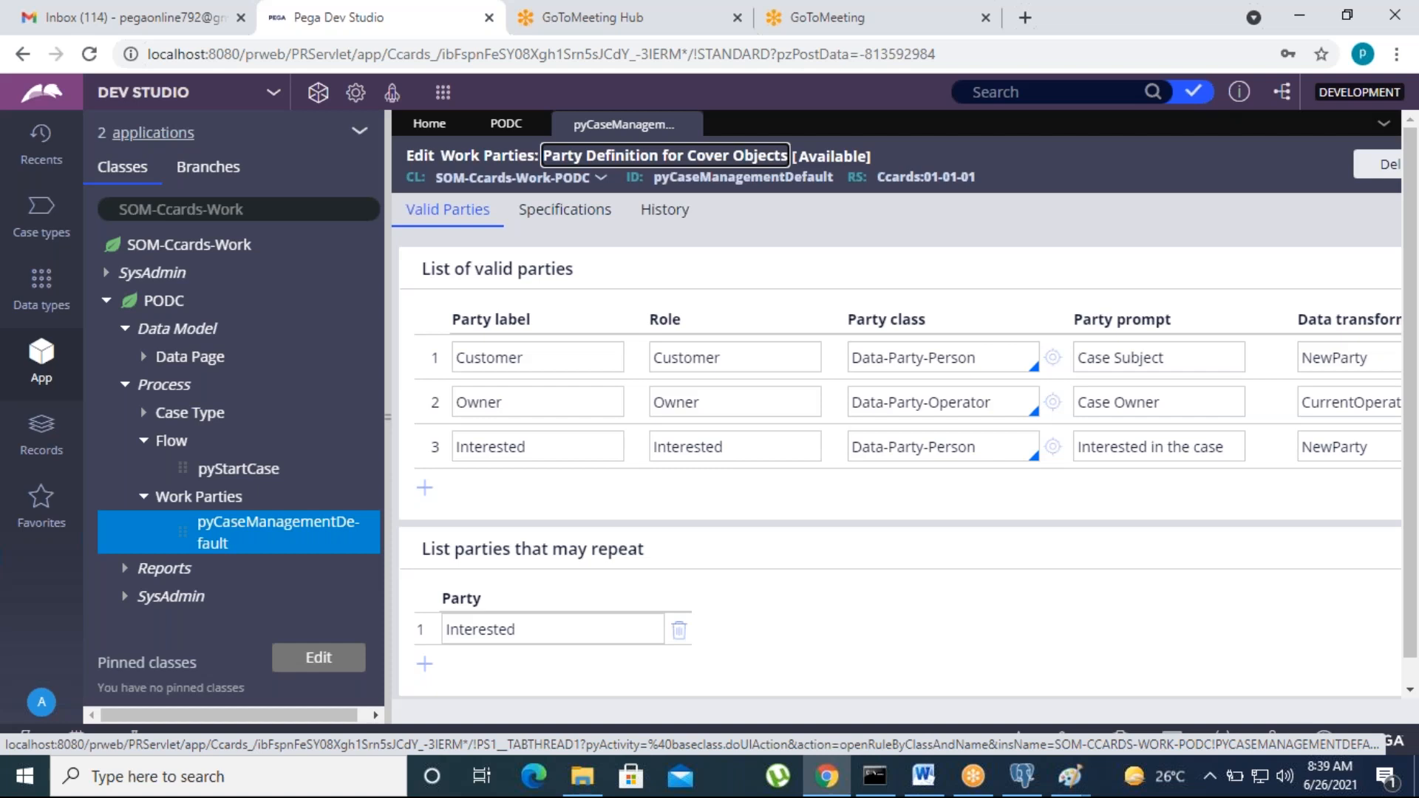
{"action": "left_click", "coordinate": [701, 504]}
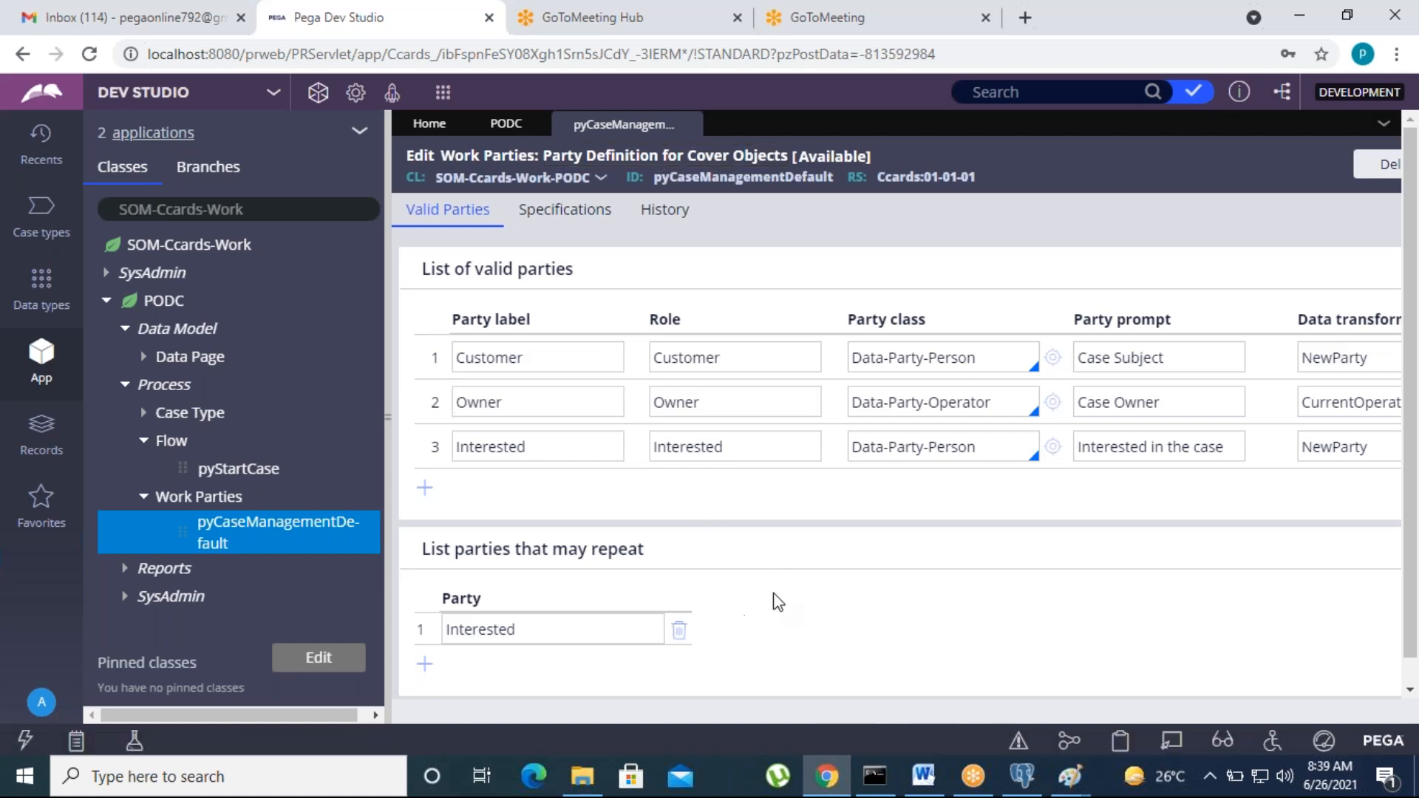
{"action": "left_click", "coordinate": [480, 446]}
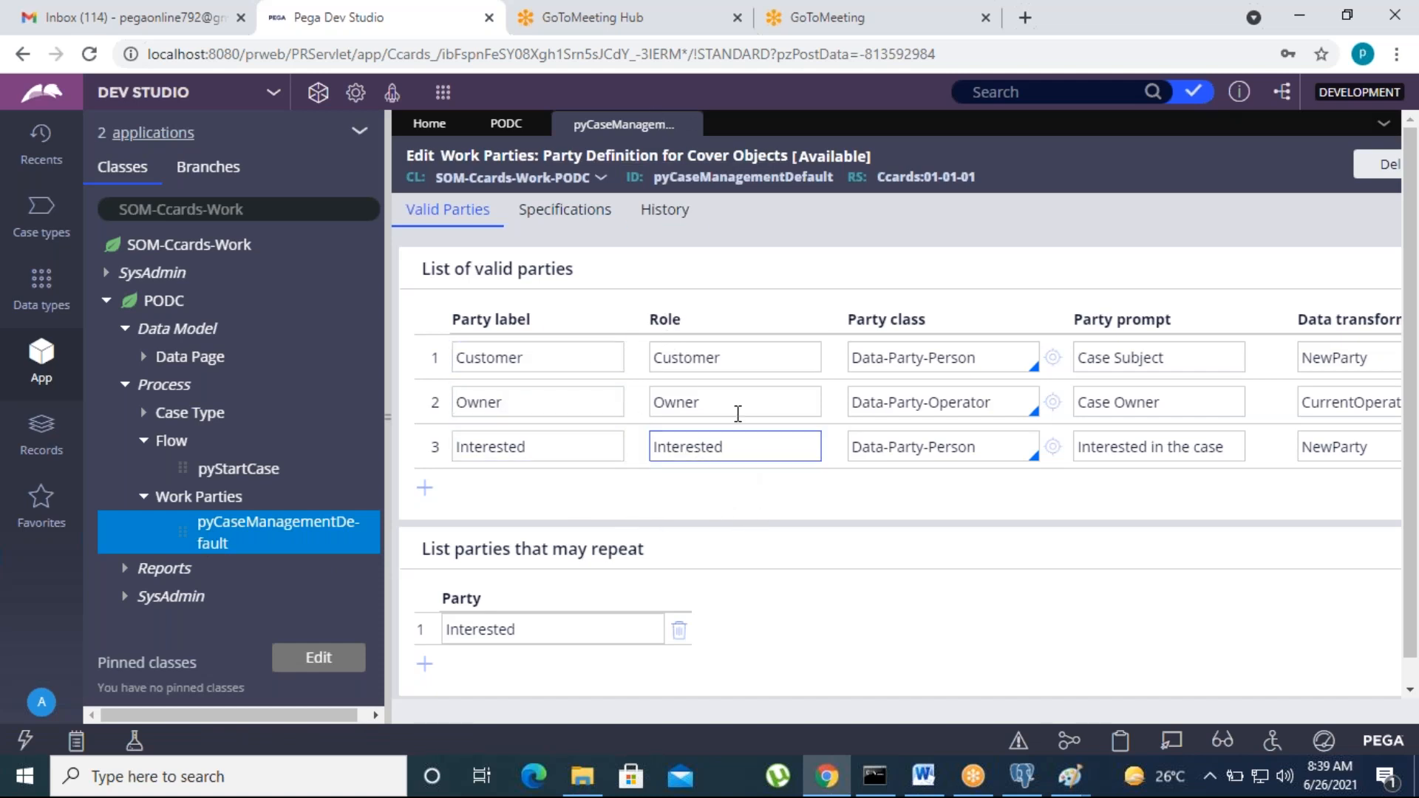
{"action": "left_click", "coordinate": [687, 125]}
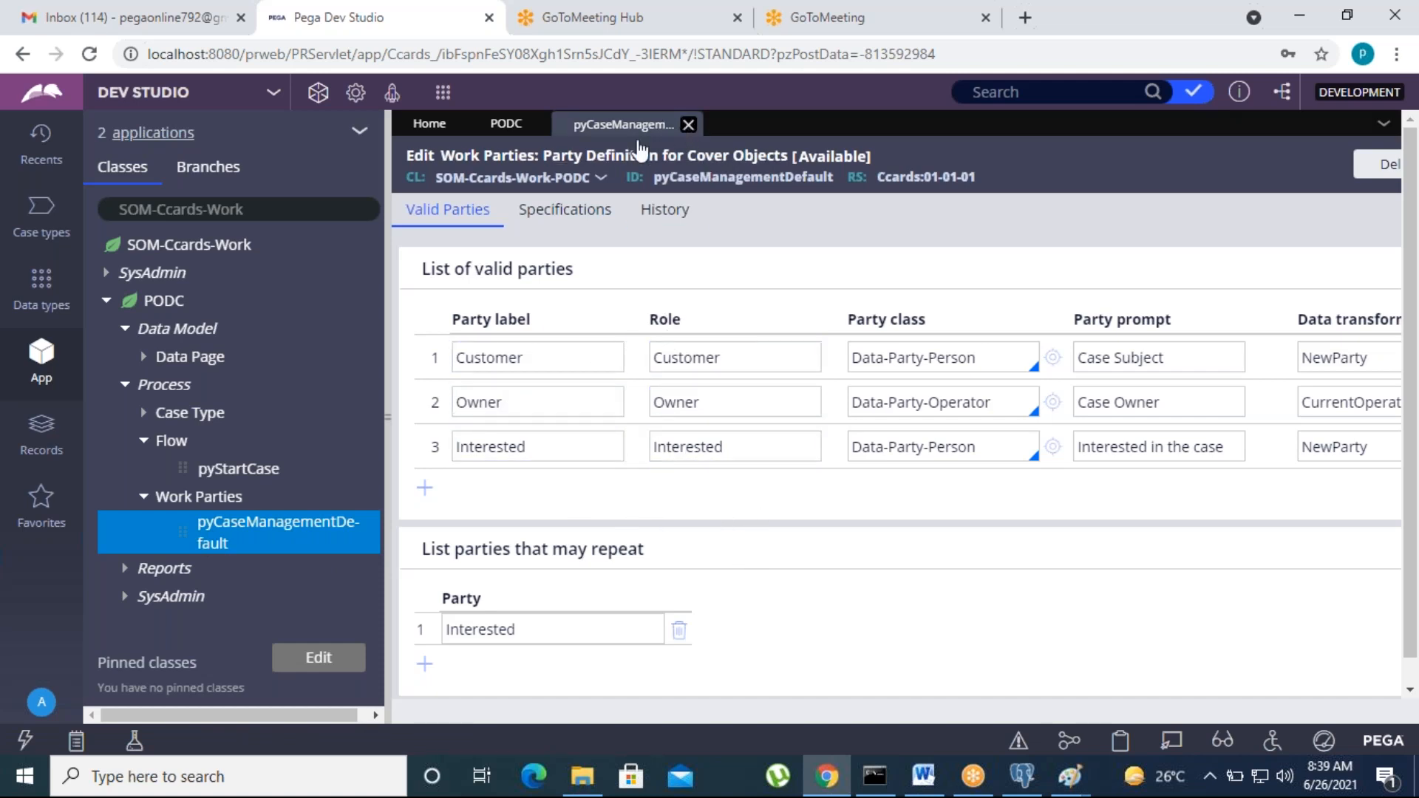
{"action": "left_click", "coordinate": [144, 497]}
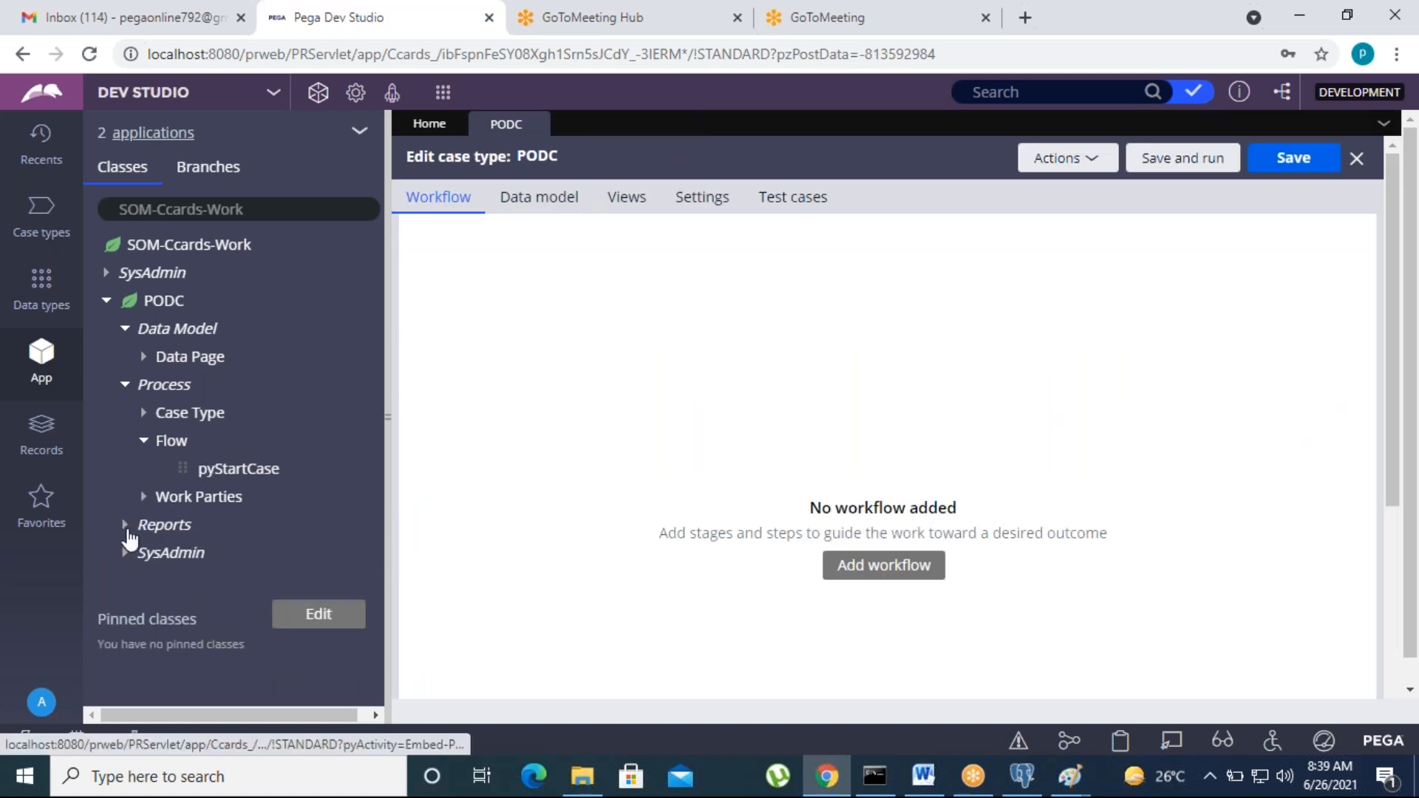
Step: Browse PODC's report definitions and refresh App Explorer
{"action": "left_click", "coordinate": [125, 526]}
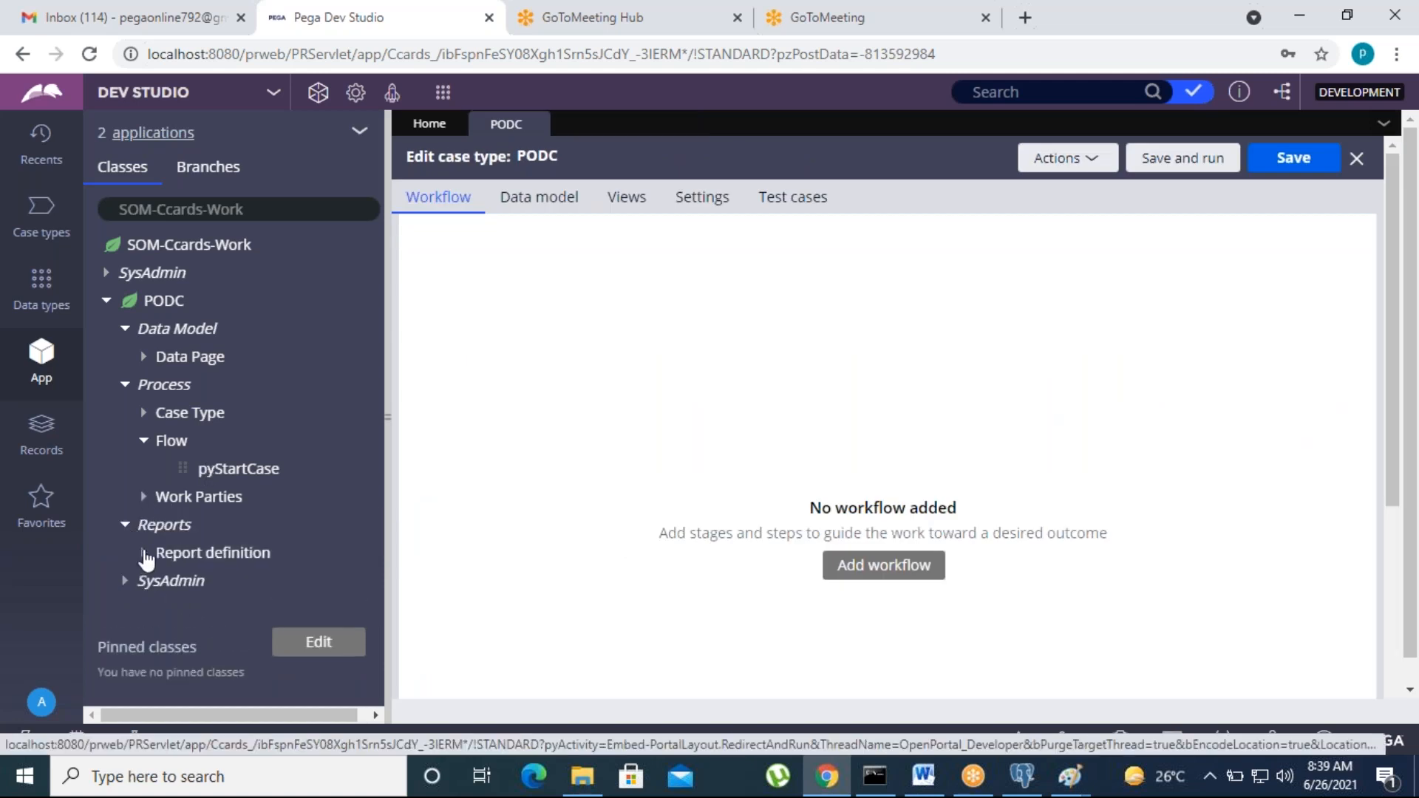
{"action": "left_click", "coordinate": [142, 553]}
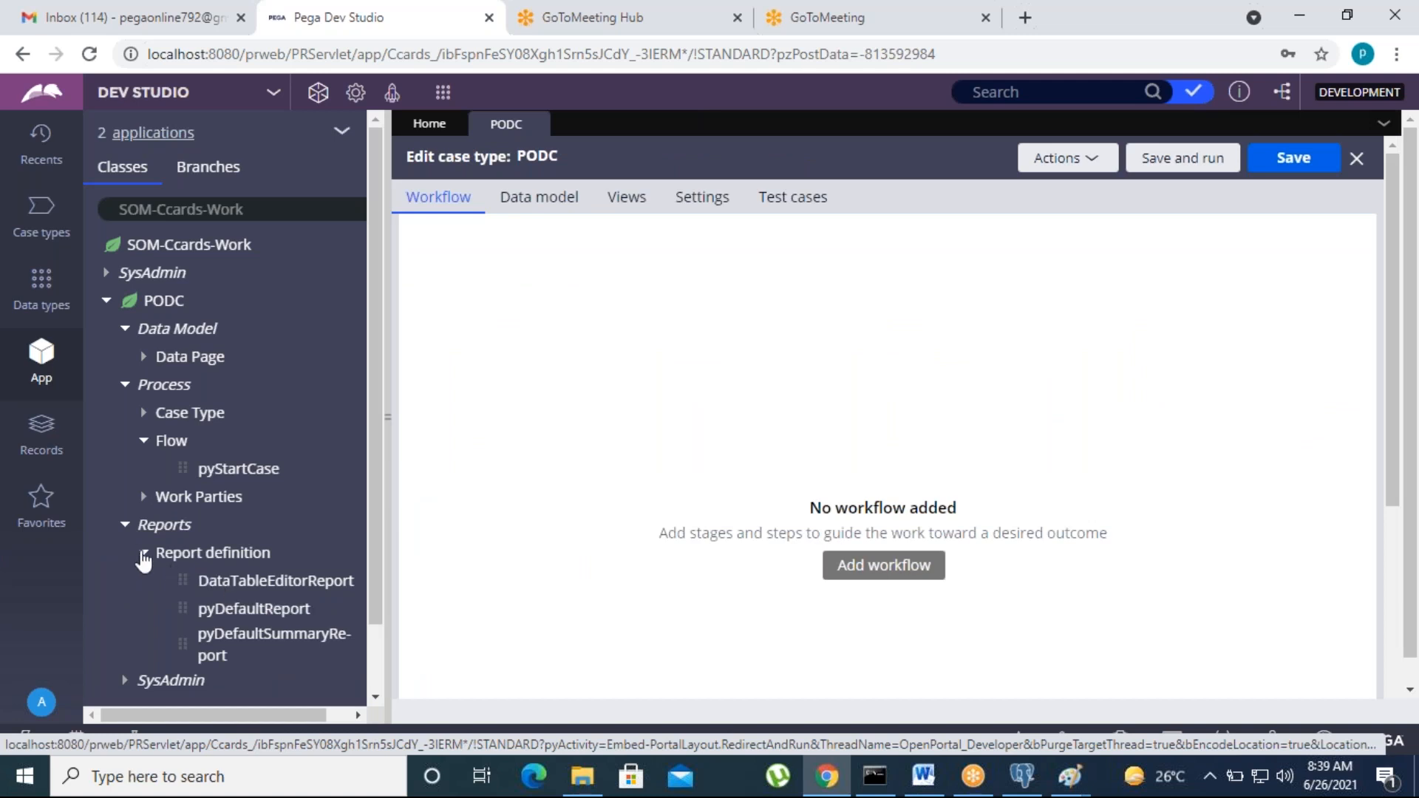
{"action": "left_click", "coordinate": [126, 526]}
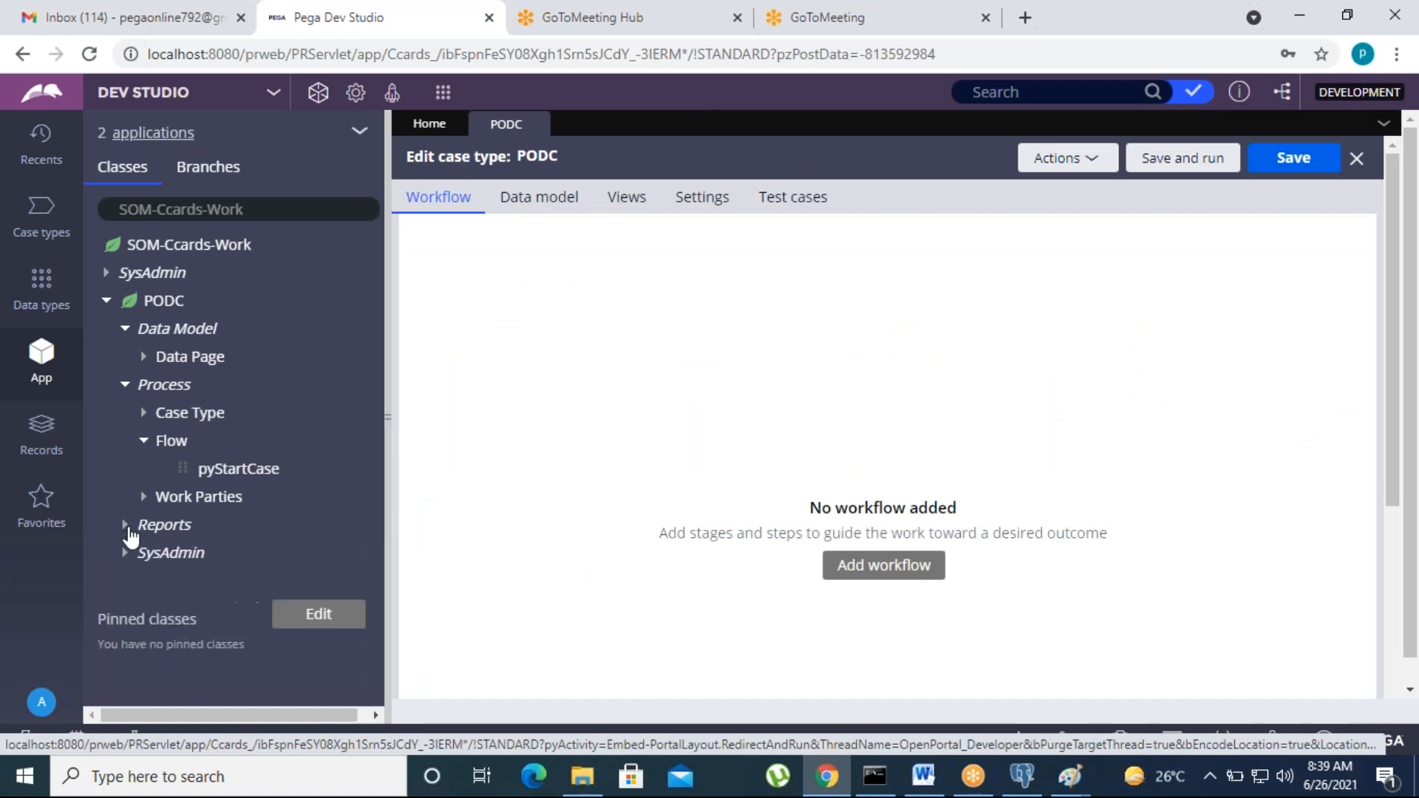
{"action": "left_click", "coordinate": [360, 135]}
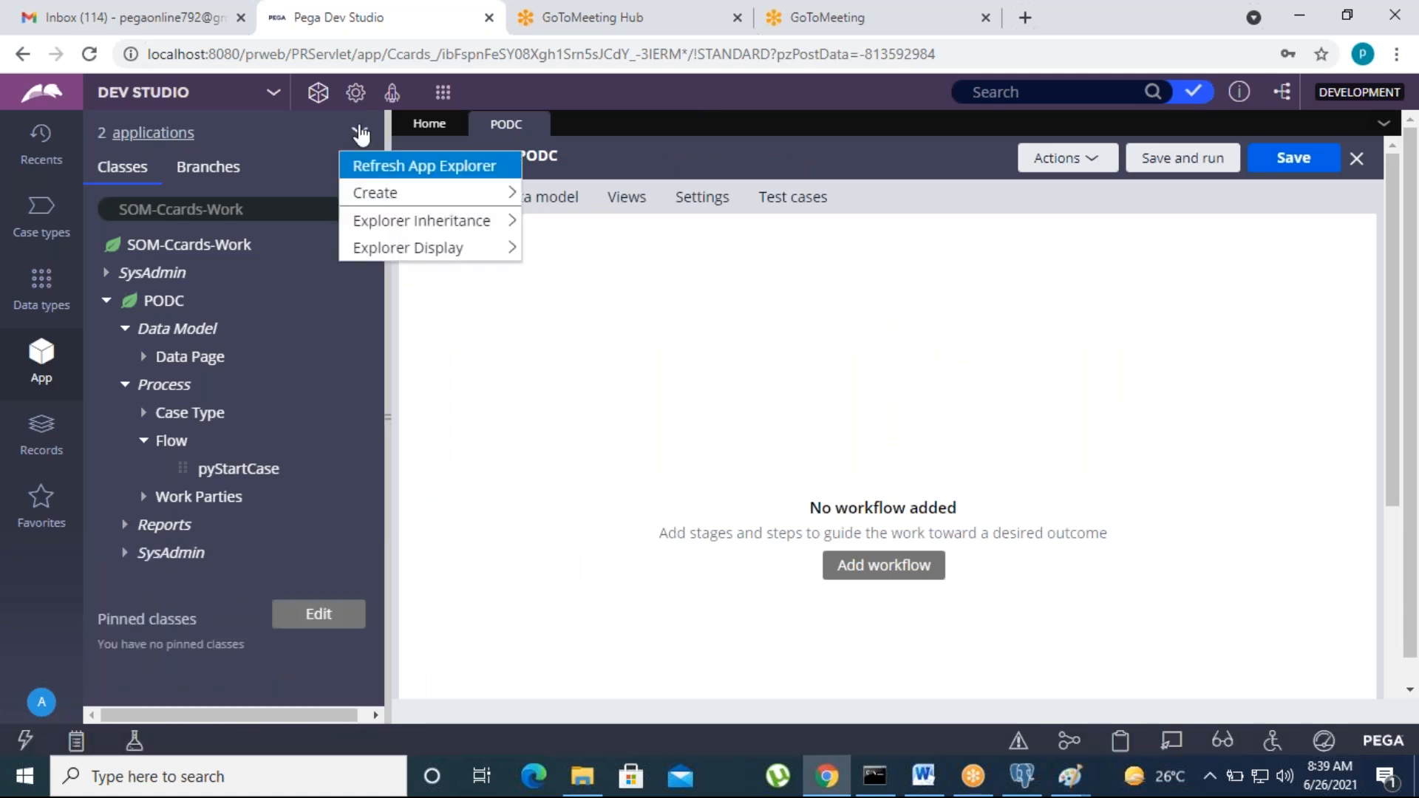
{"action": "left_click", "coordinate": [362, 165]}
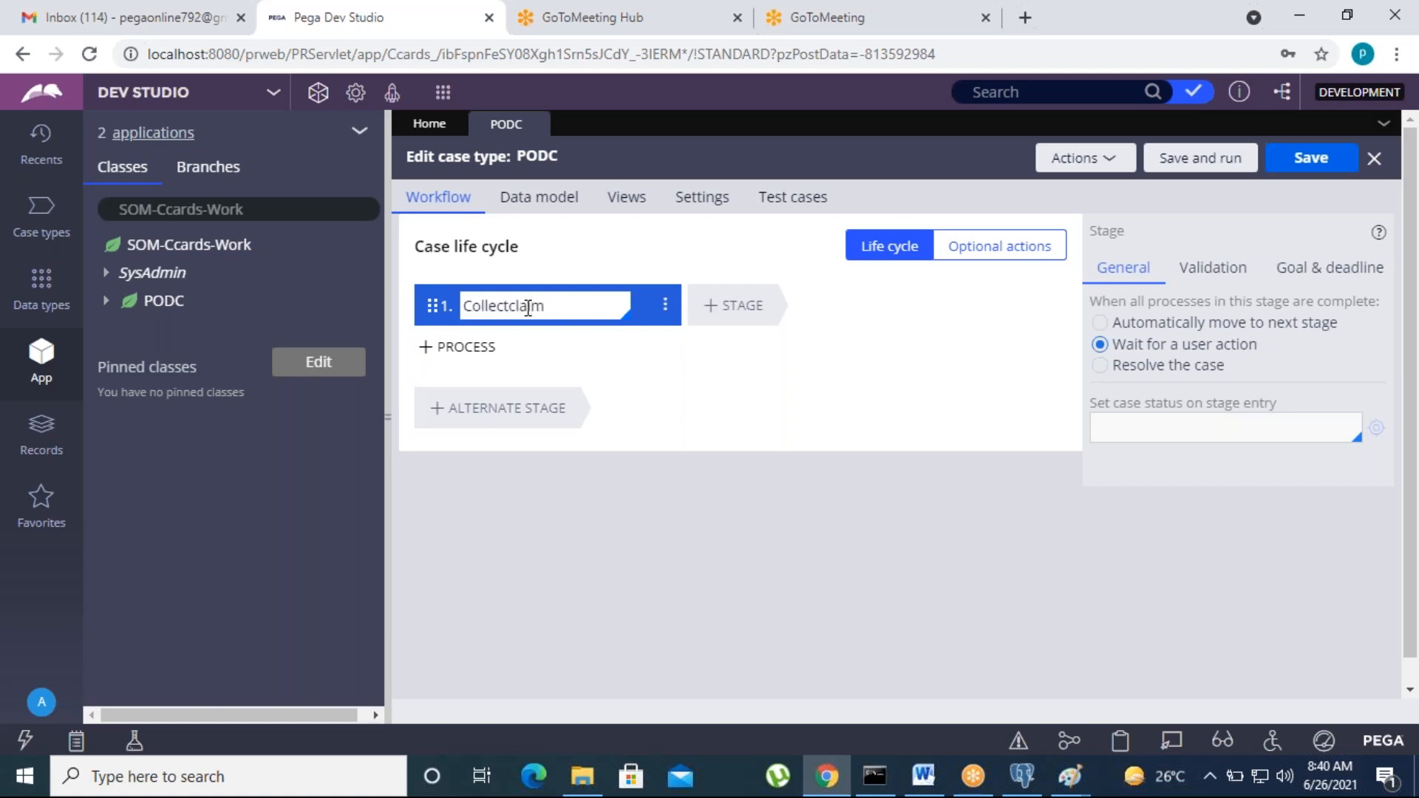
Step: Name the first stage CollectclaimInfo and add a second stage named Enrichment
{"action": "type", "text": "Info"}
{"action": "left_click", "coordinate": [755, 311]}
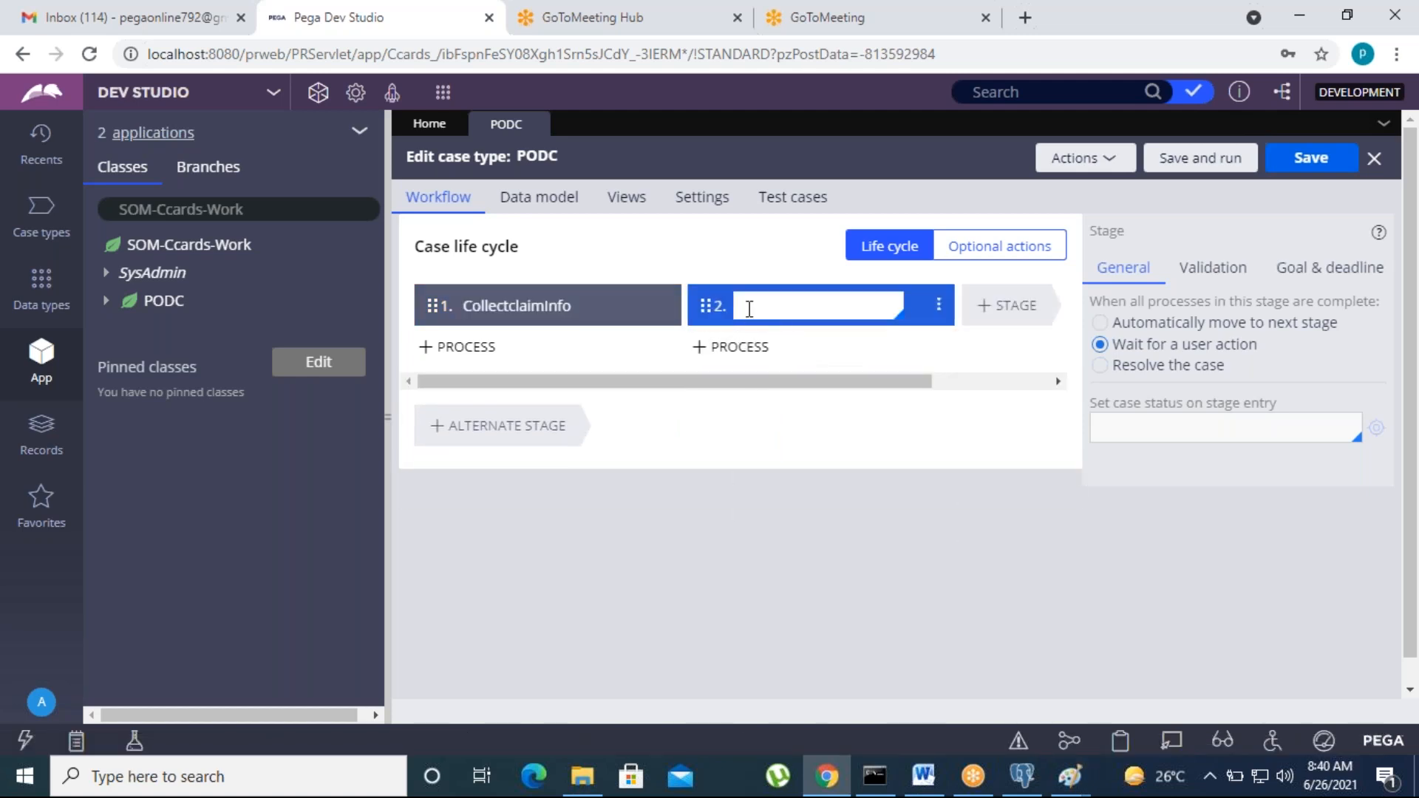
{"action": "type", "text": "Enrichment"}
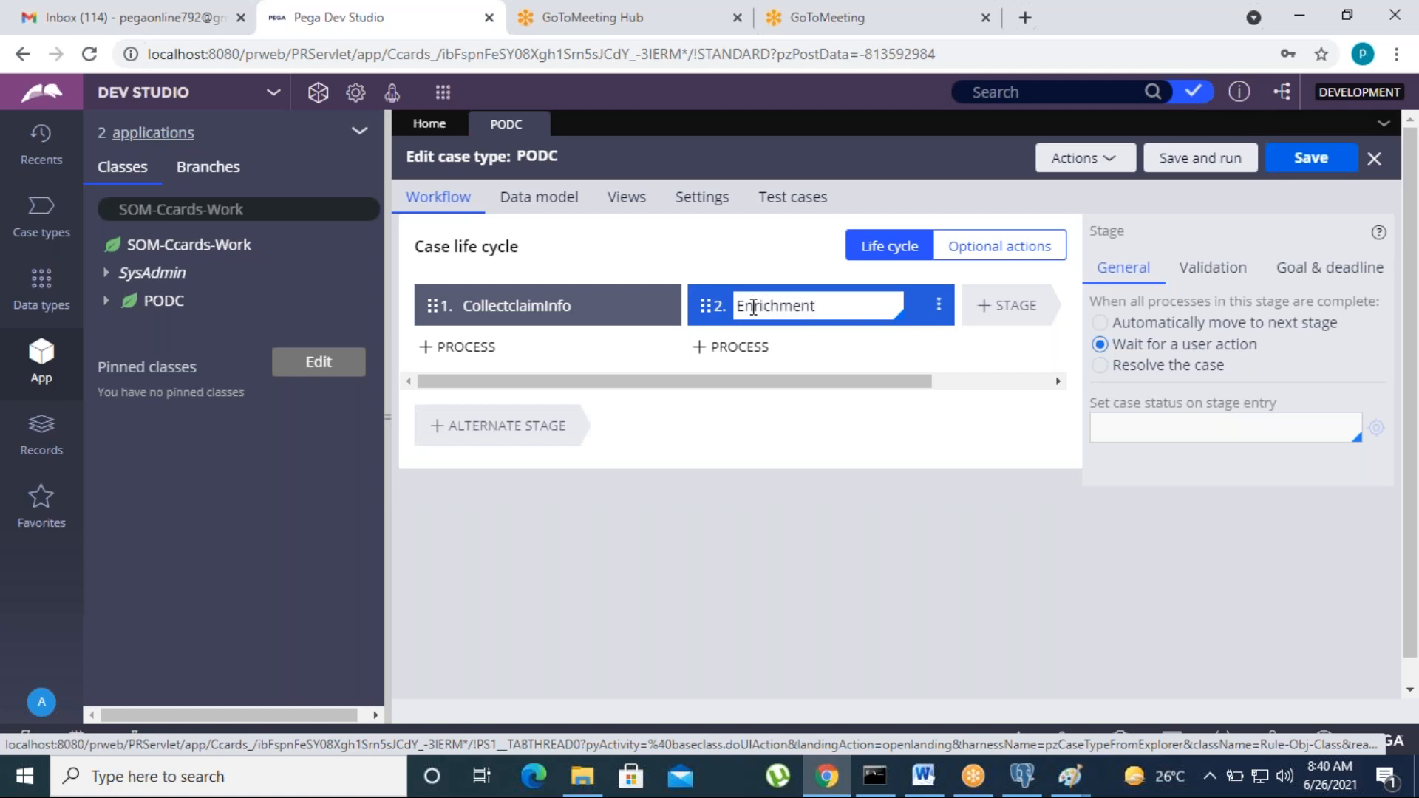
{"action": "left_click", "coordinate": [1023, 563]}
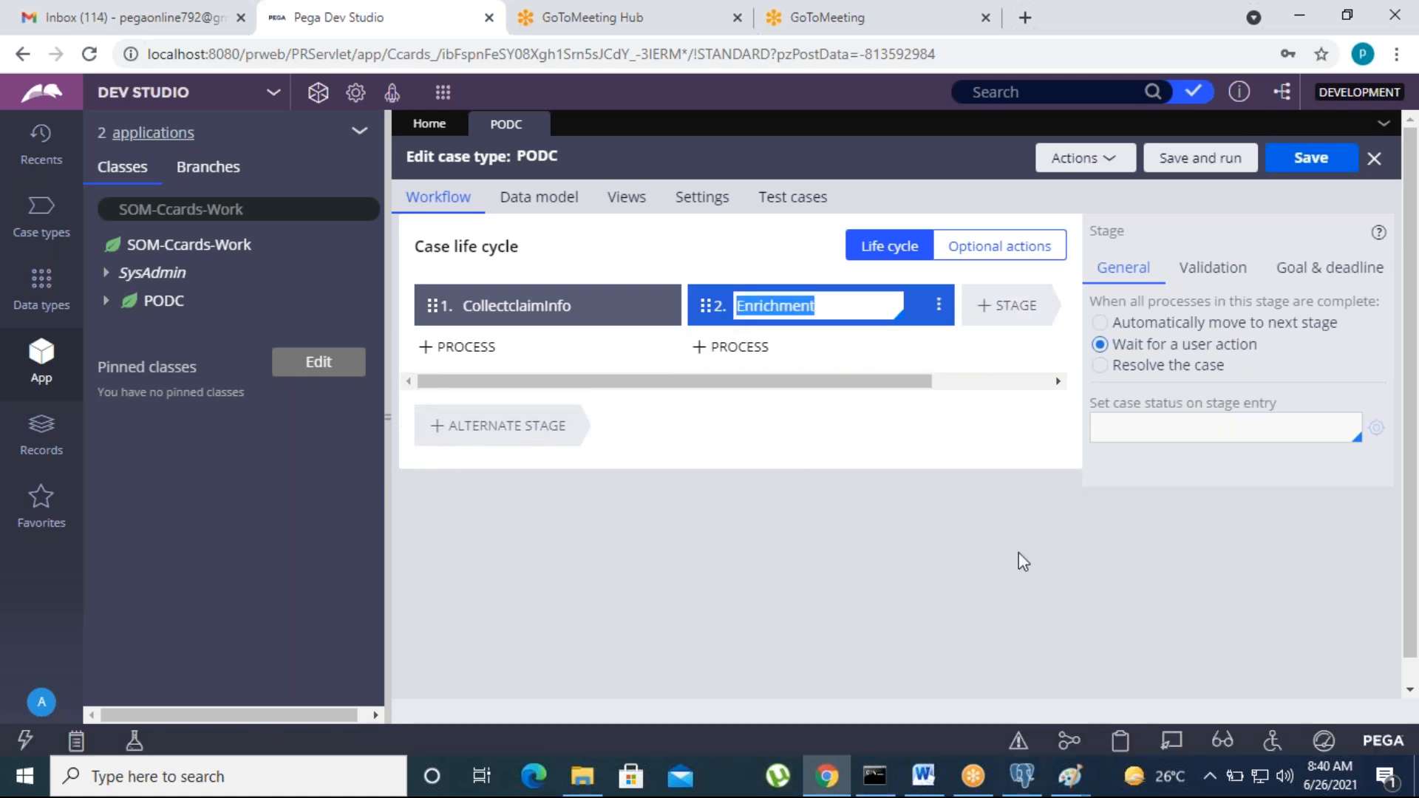
{"action": "key", "text": "Return"}
Step: Add the ProvisionalCredit, Chargeback and Resolve stages after Enrichment
{"action": "mouse_move", "coordinate": [833, 392]}
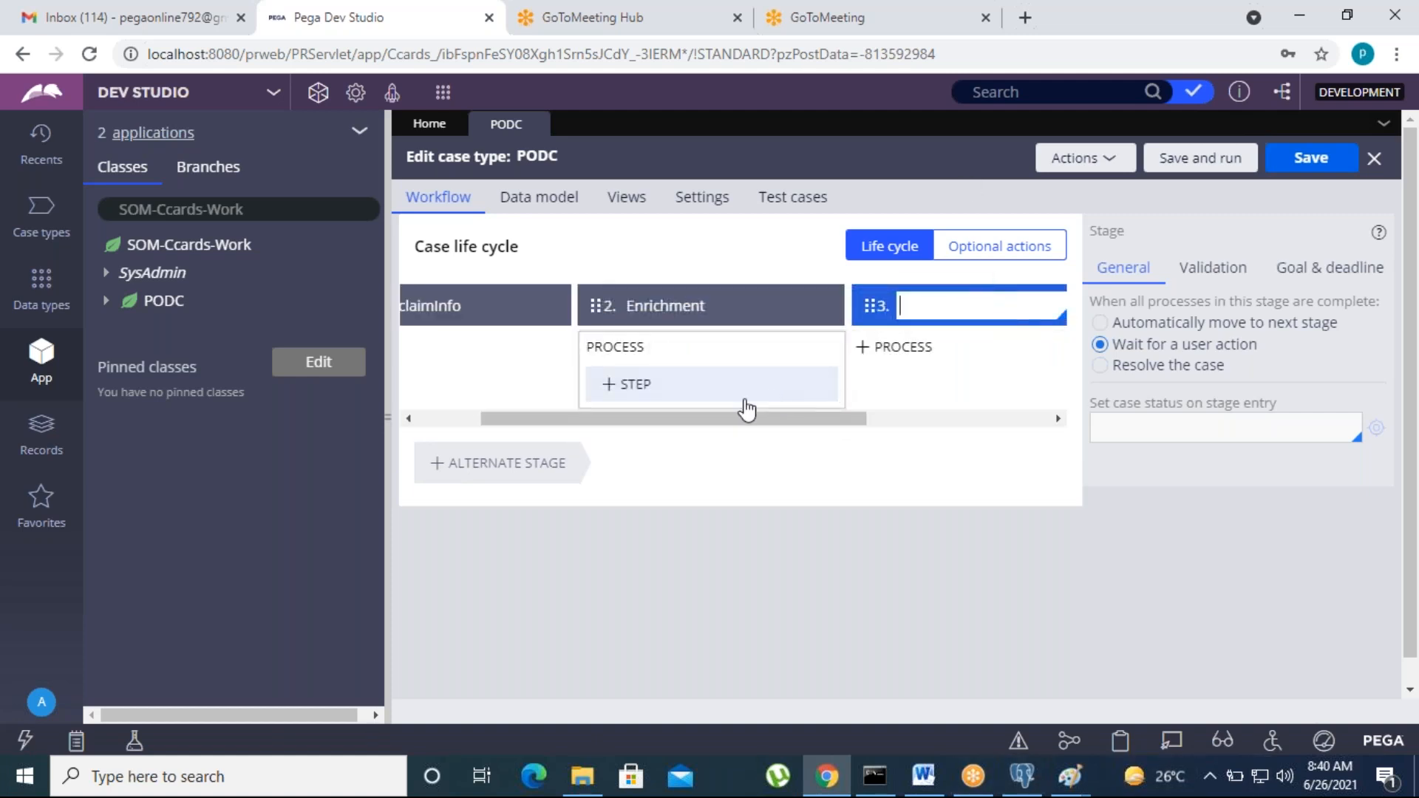
{"action": "left_click_drag", "start_coordinate": [863, 383], "coordinate": [978, 386]}
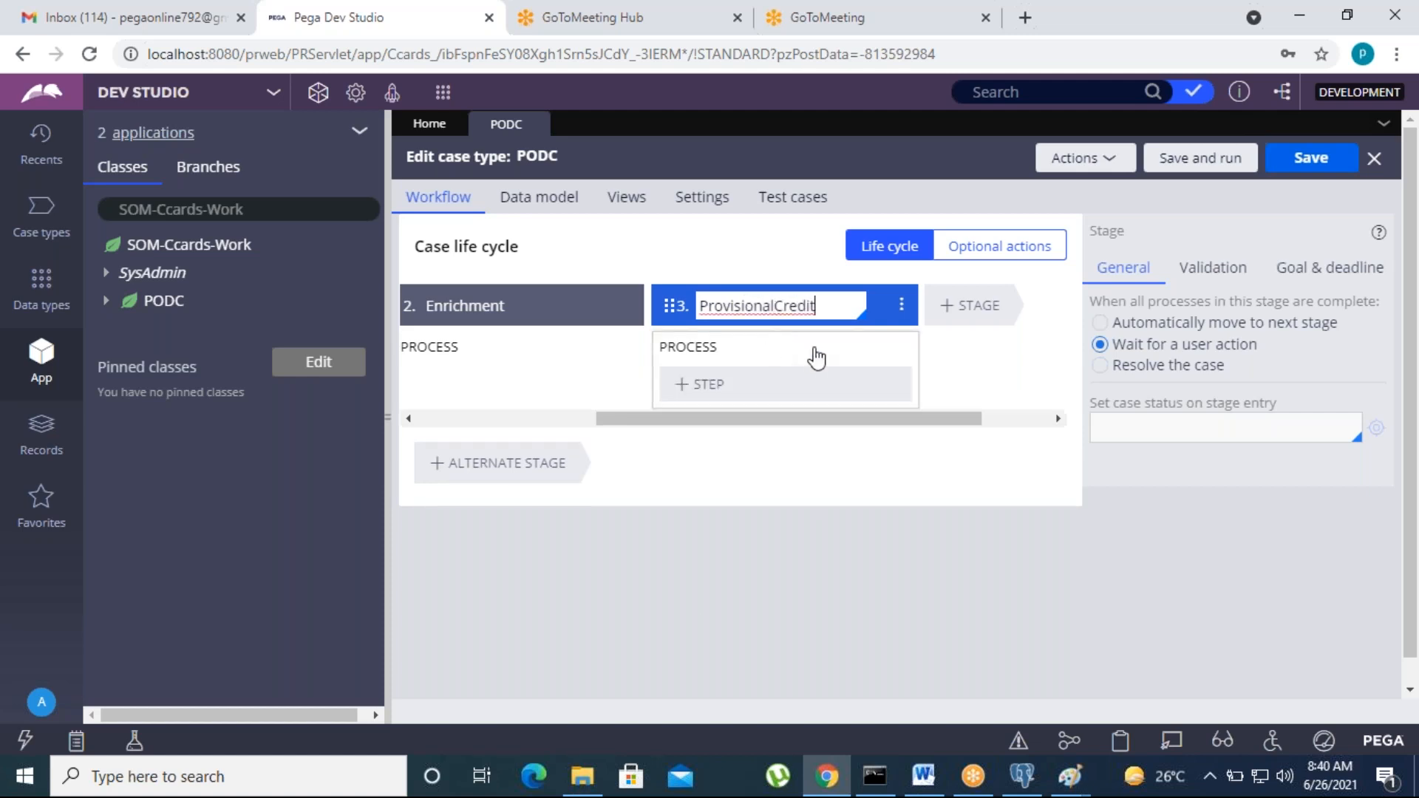
{"action": "left_click", "coordinate": [966, 309]}
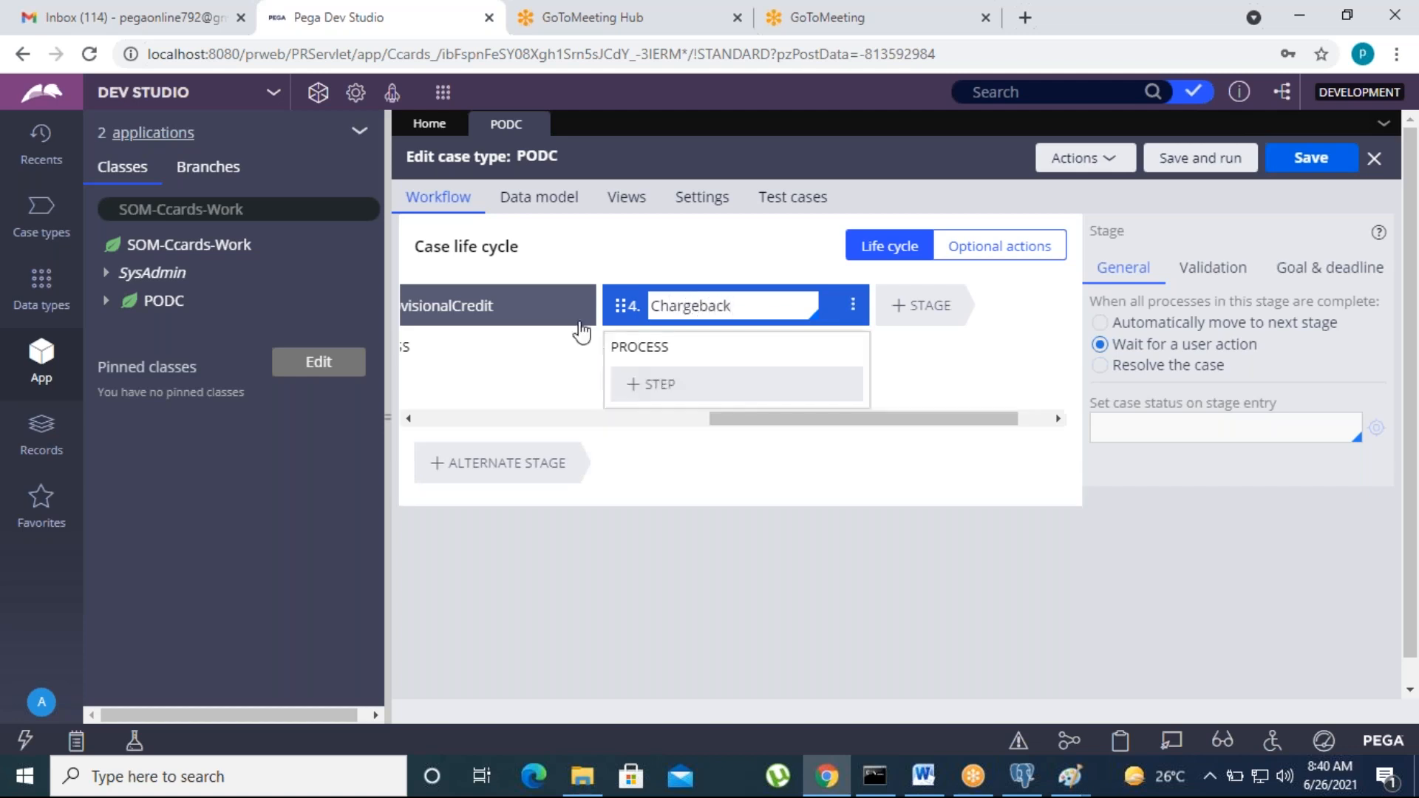
{"action": "key", "text": "Return"}
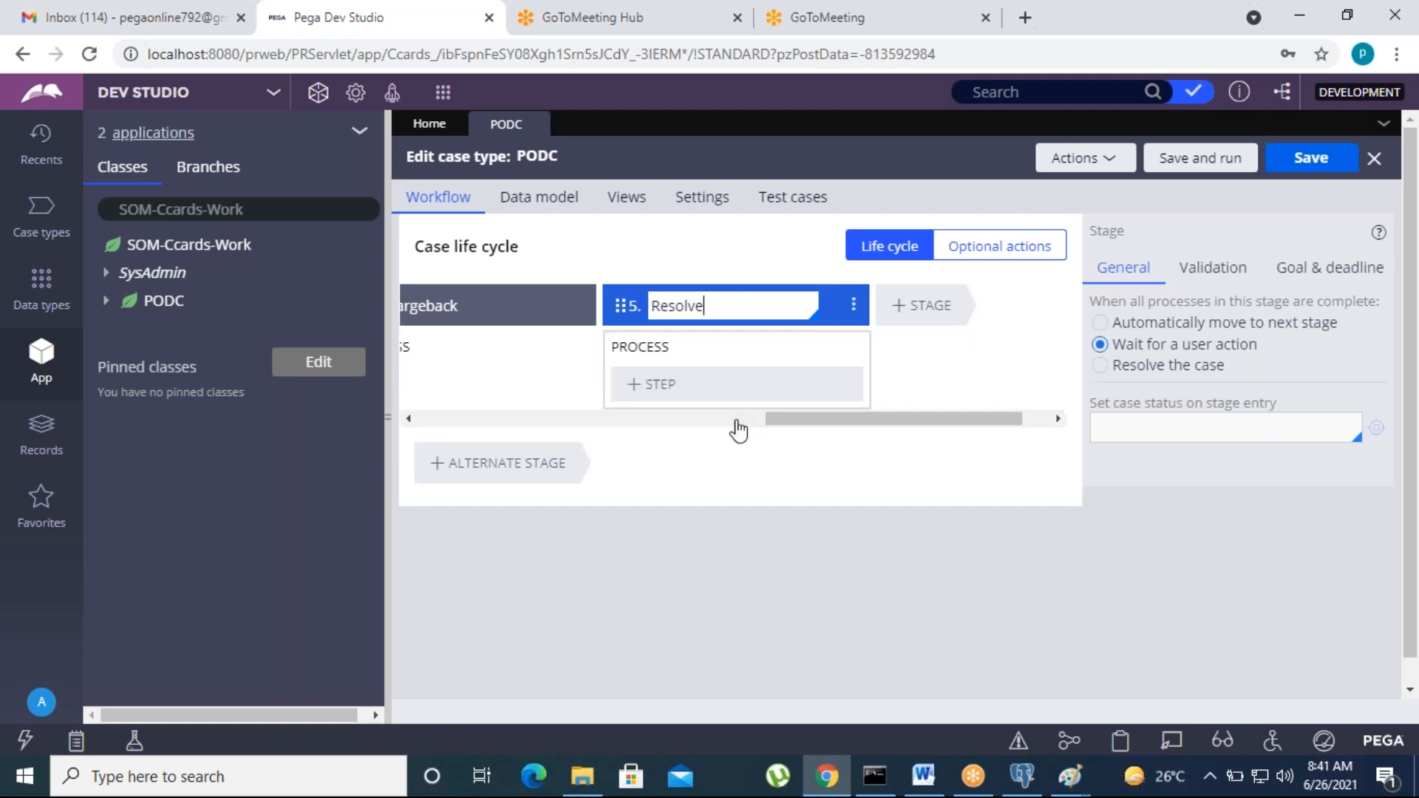
{"action": "left_click_drag", "start_coordinate": [813, 382], "coordinate": [422, 383]}
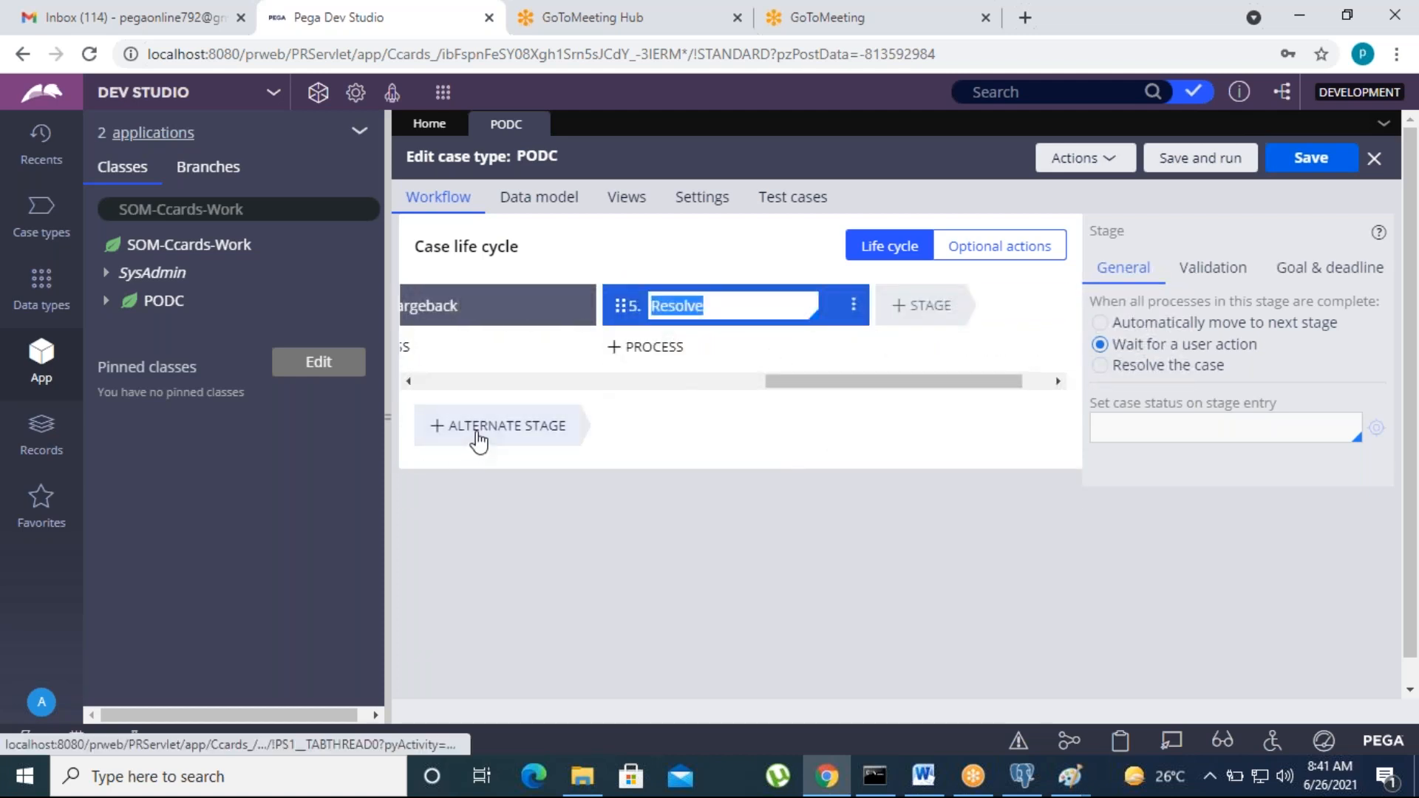
Step: Add alternate stages Representment and SecondCB beneath PODC's main life cycle
{"action": "left_click", "coordinate": [477, 440]}
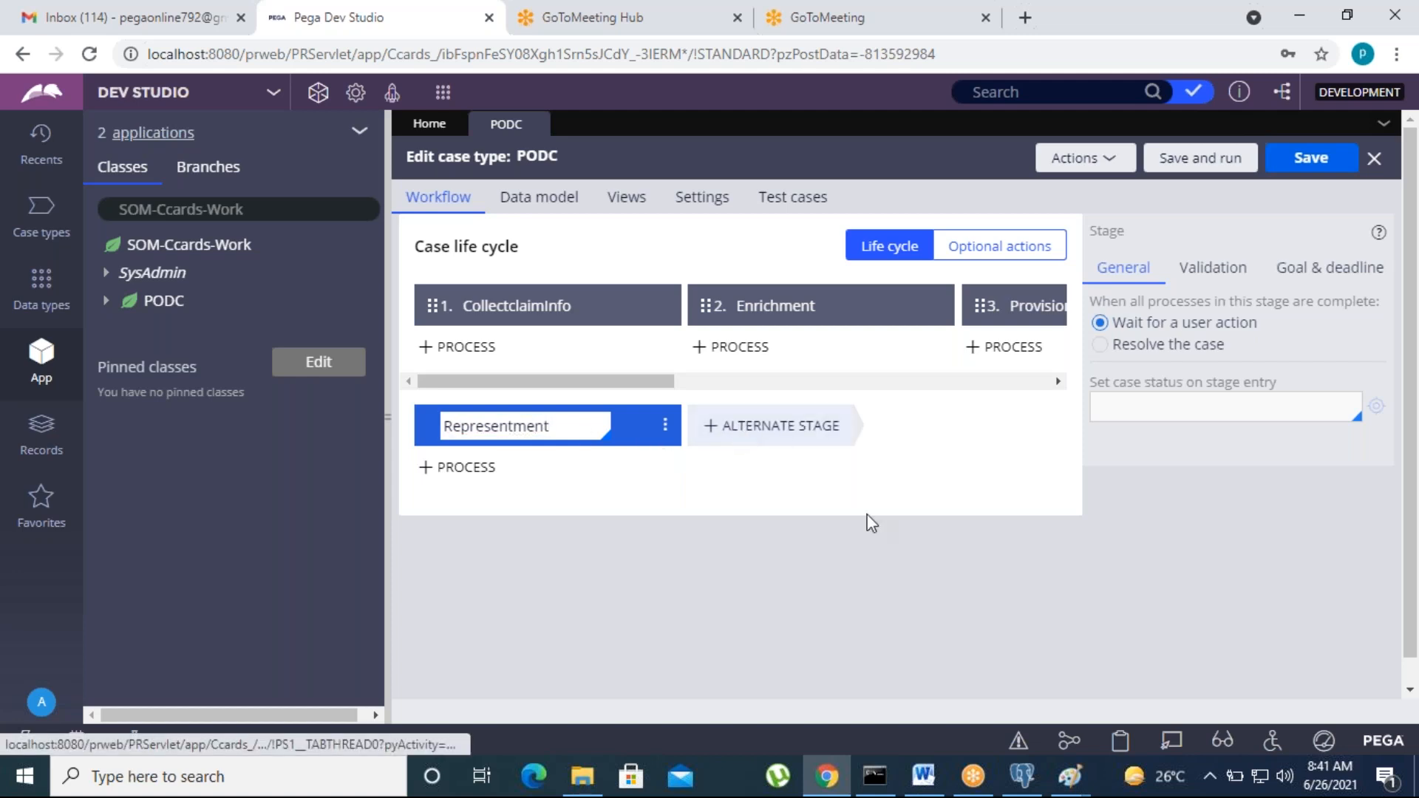
{"action": "left_click", "coordinate": [761, 432]}
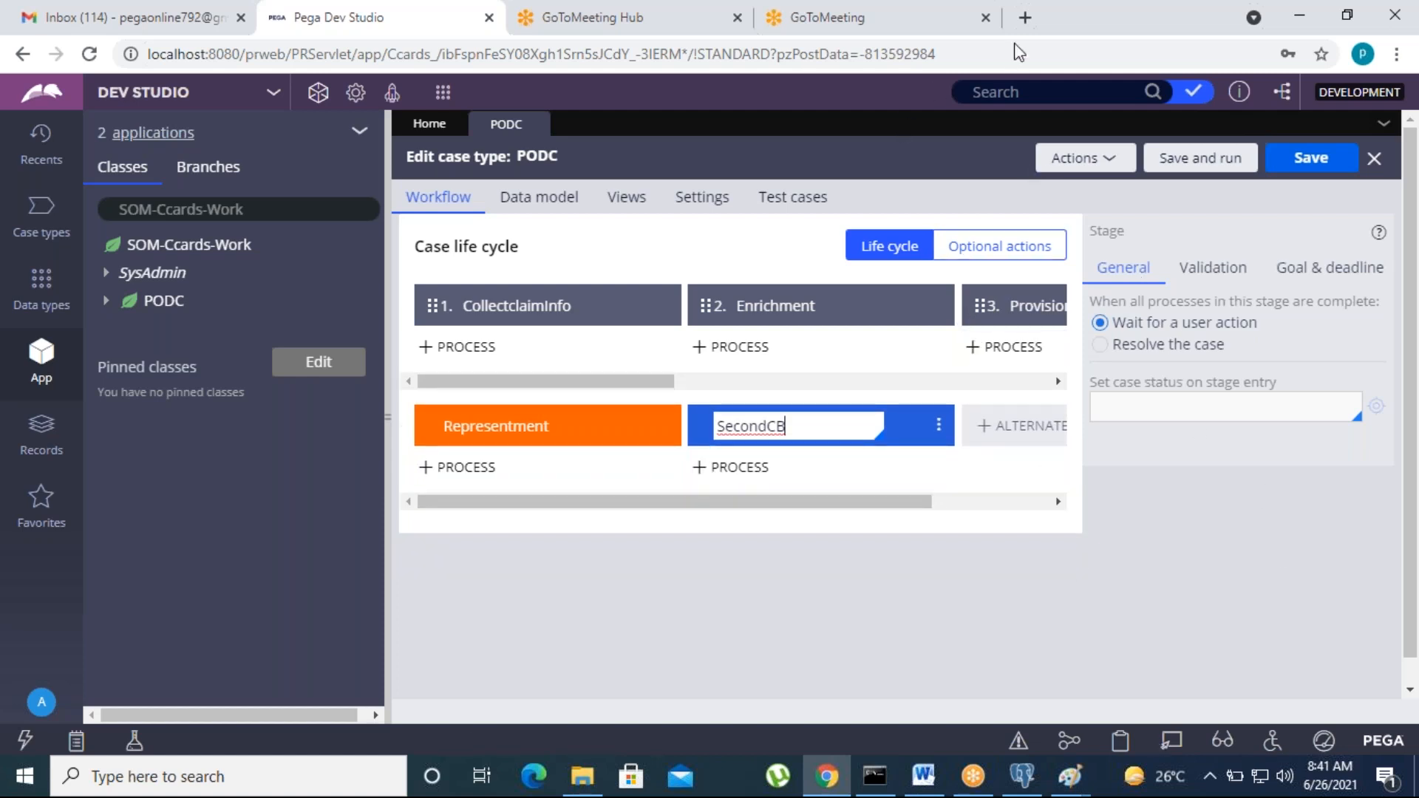
{"action": "left_click", "coordinate": [1014, 42]}
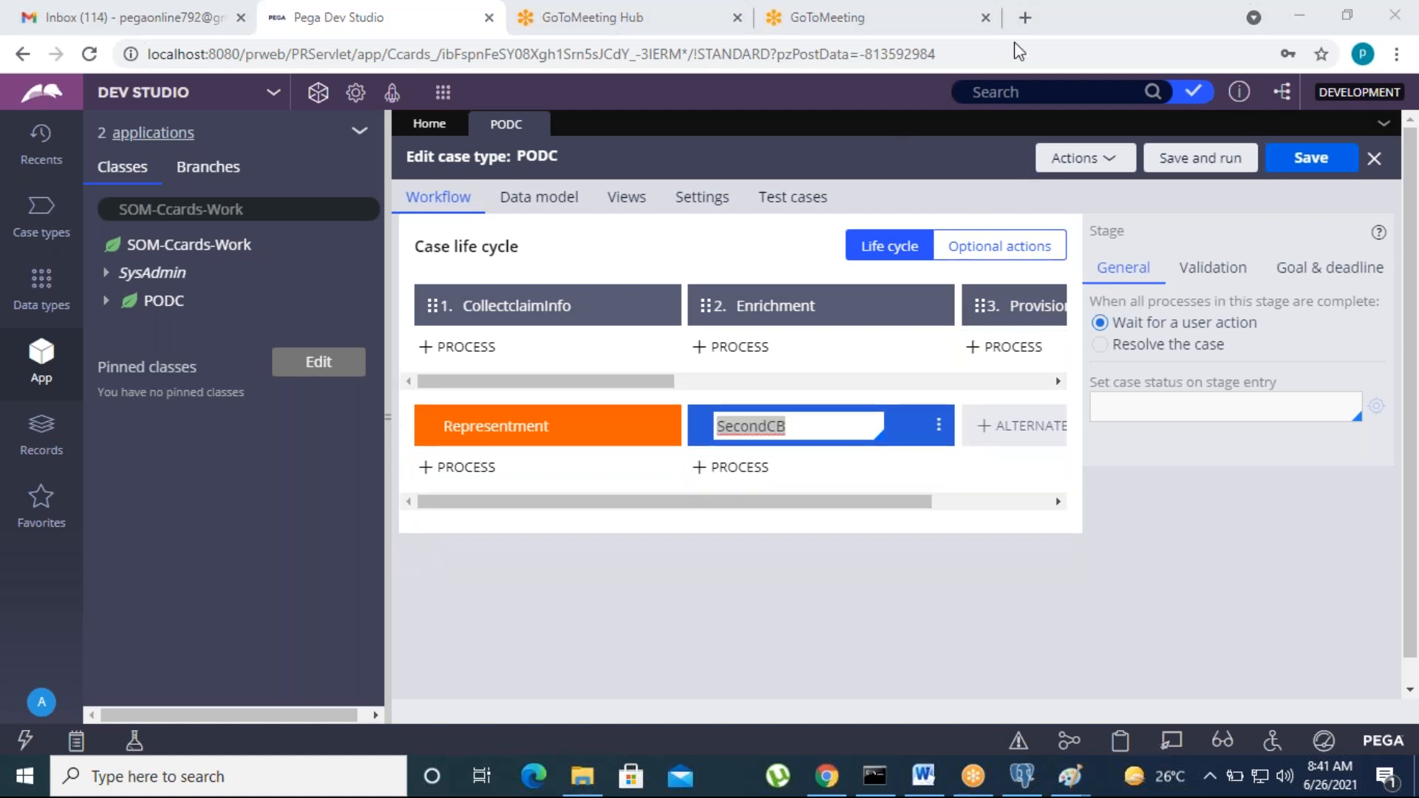
{"action": "left_click", "coordinate": [517, 305]}
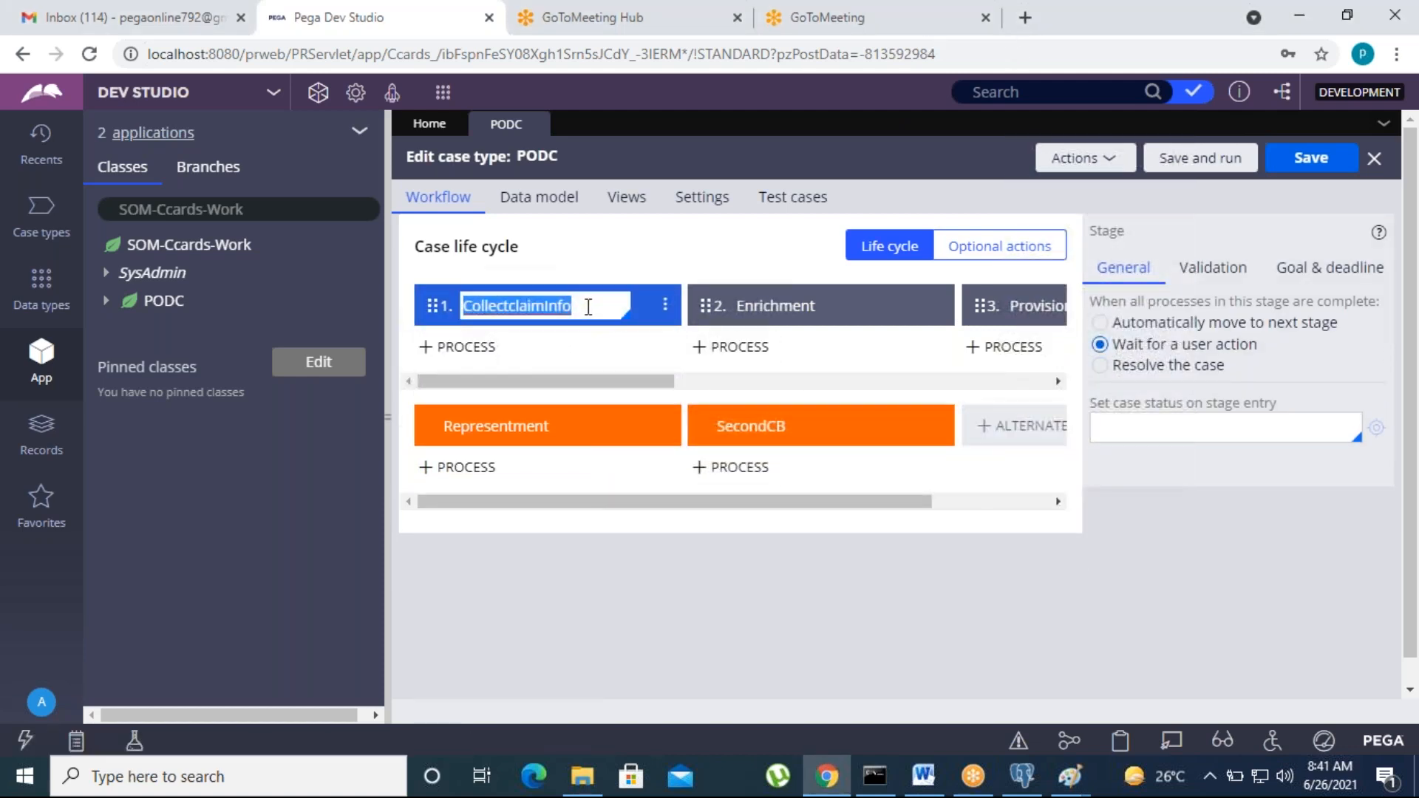
Step: Select the CollectclaimInfo stage and keep its Skip stage validation set to Never
{"action": "left_click", "coordinate": [587, 307]}
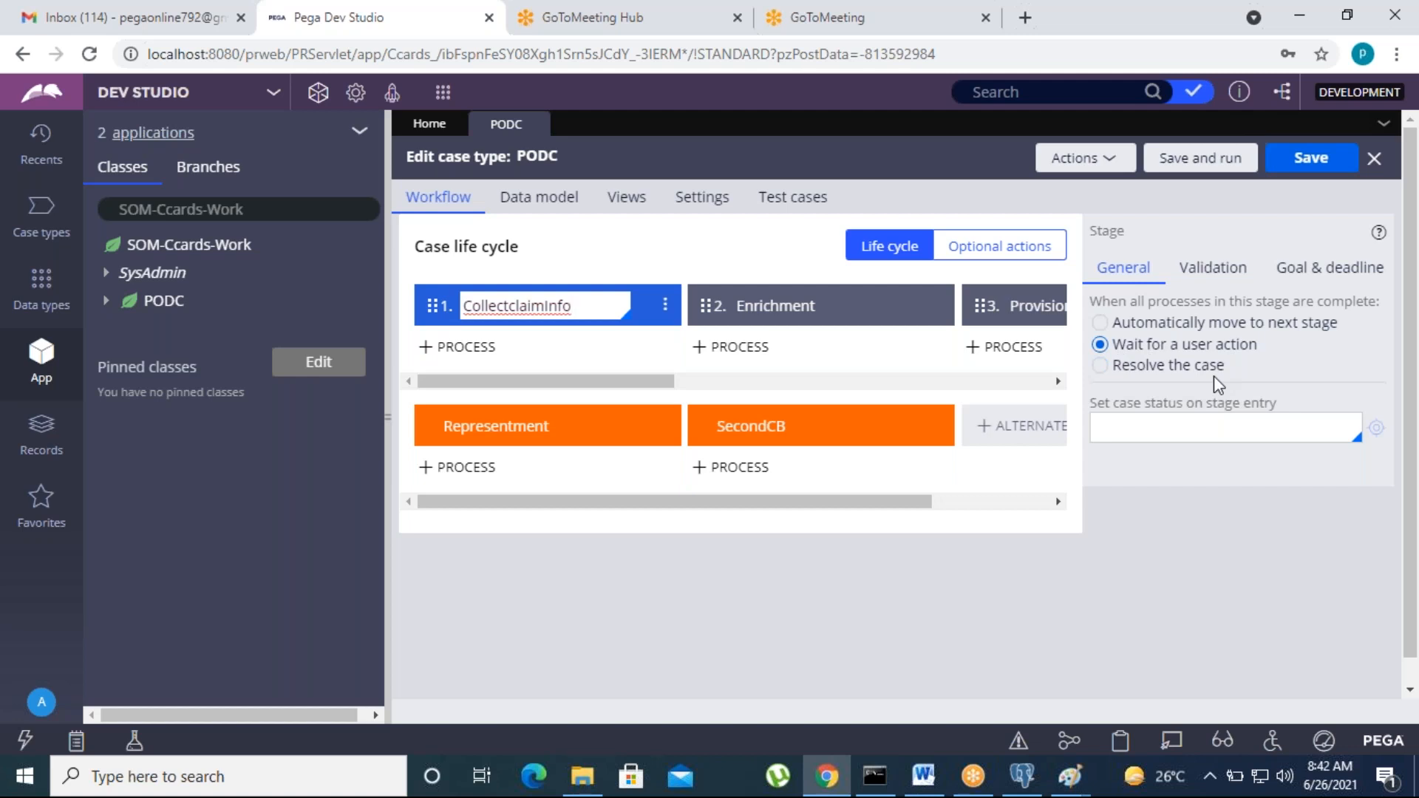
{"action": "left_click", "coordinate": [1212, 269]}
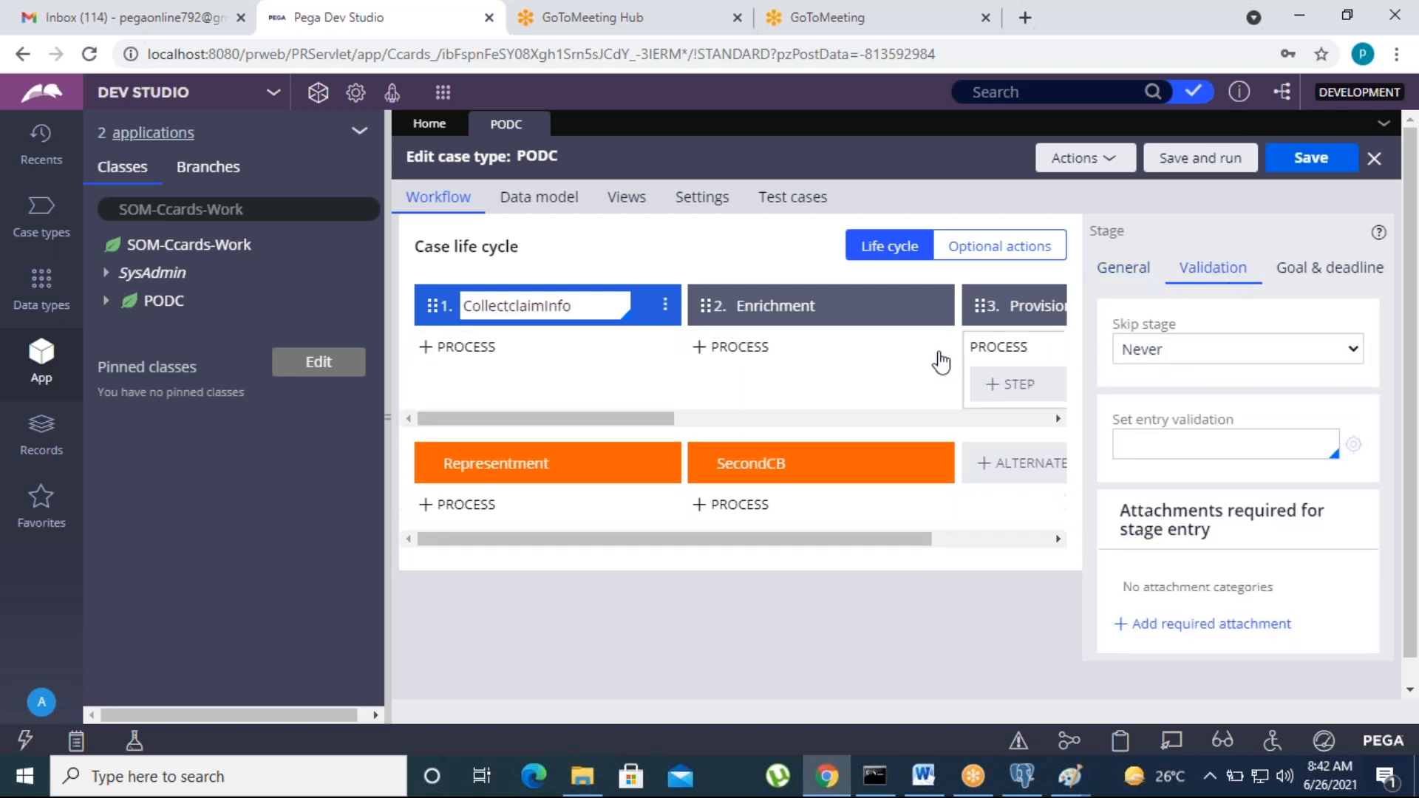
{"action": "left_click", "coordinate": [591, 305]}
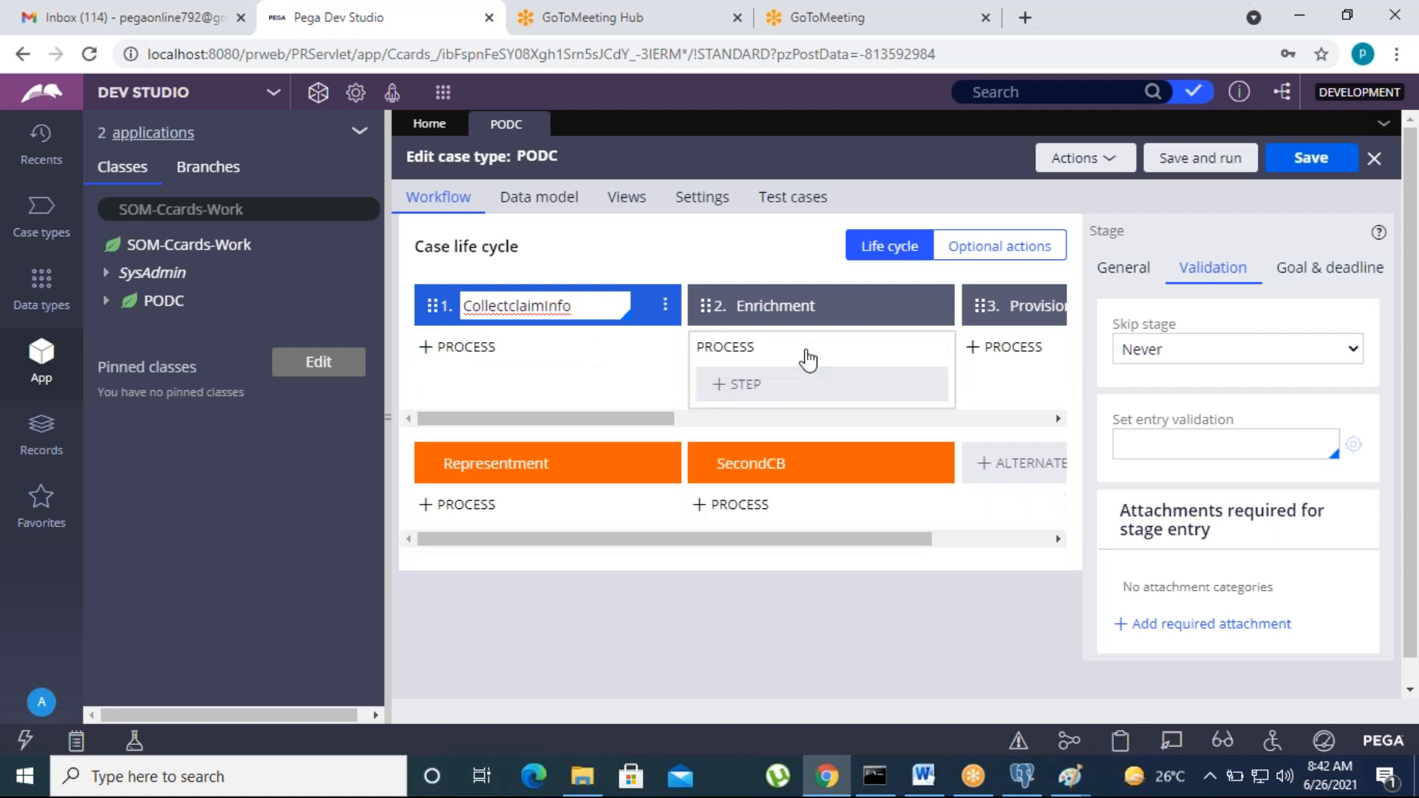
{"action": "left_click", "coordinate": [816, 307]}
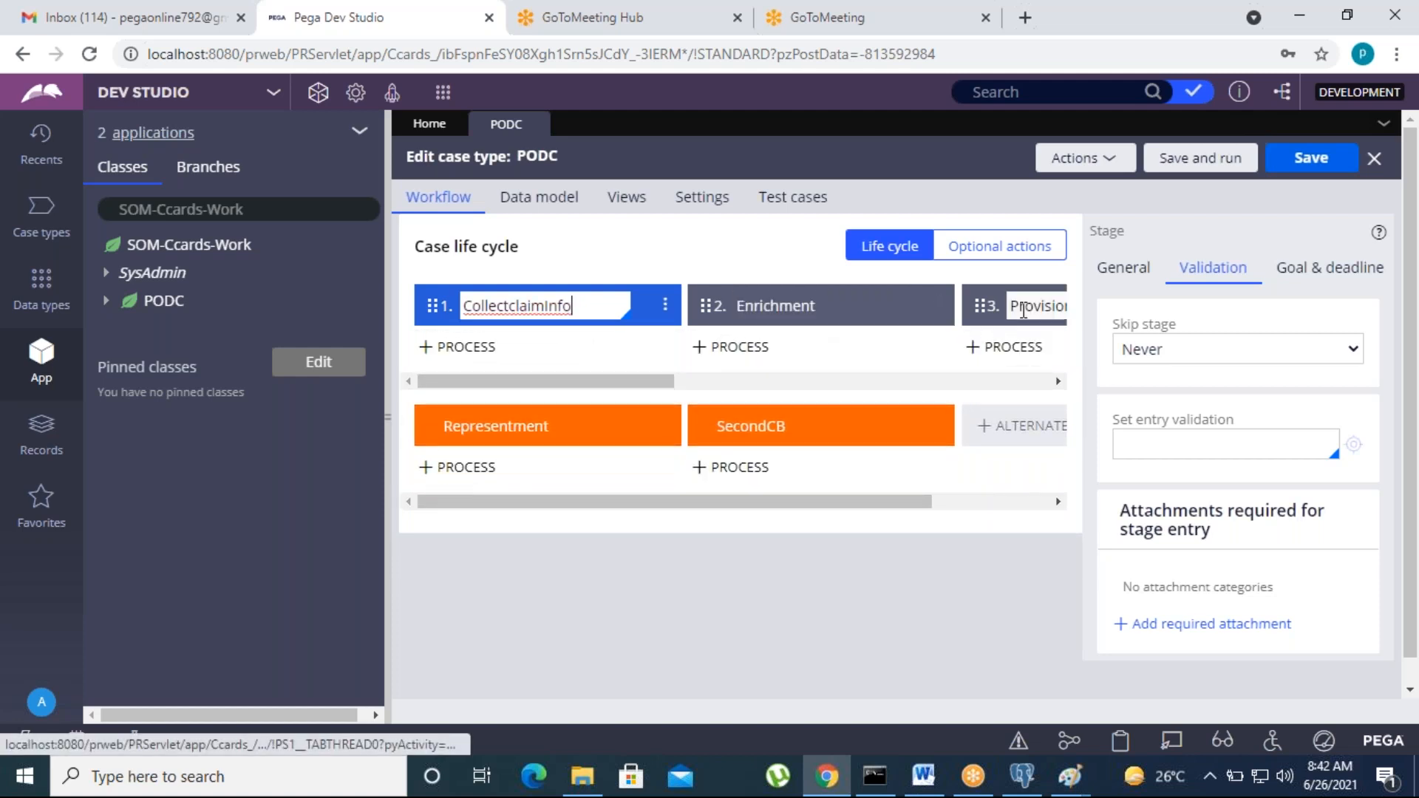
{"action": "left_click", "coordinate": [1239, 365]}
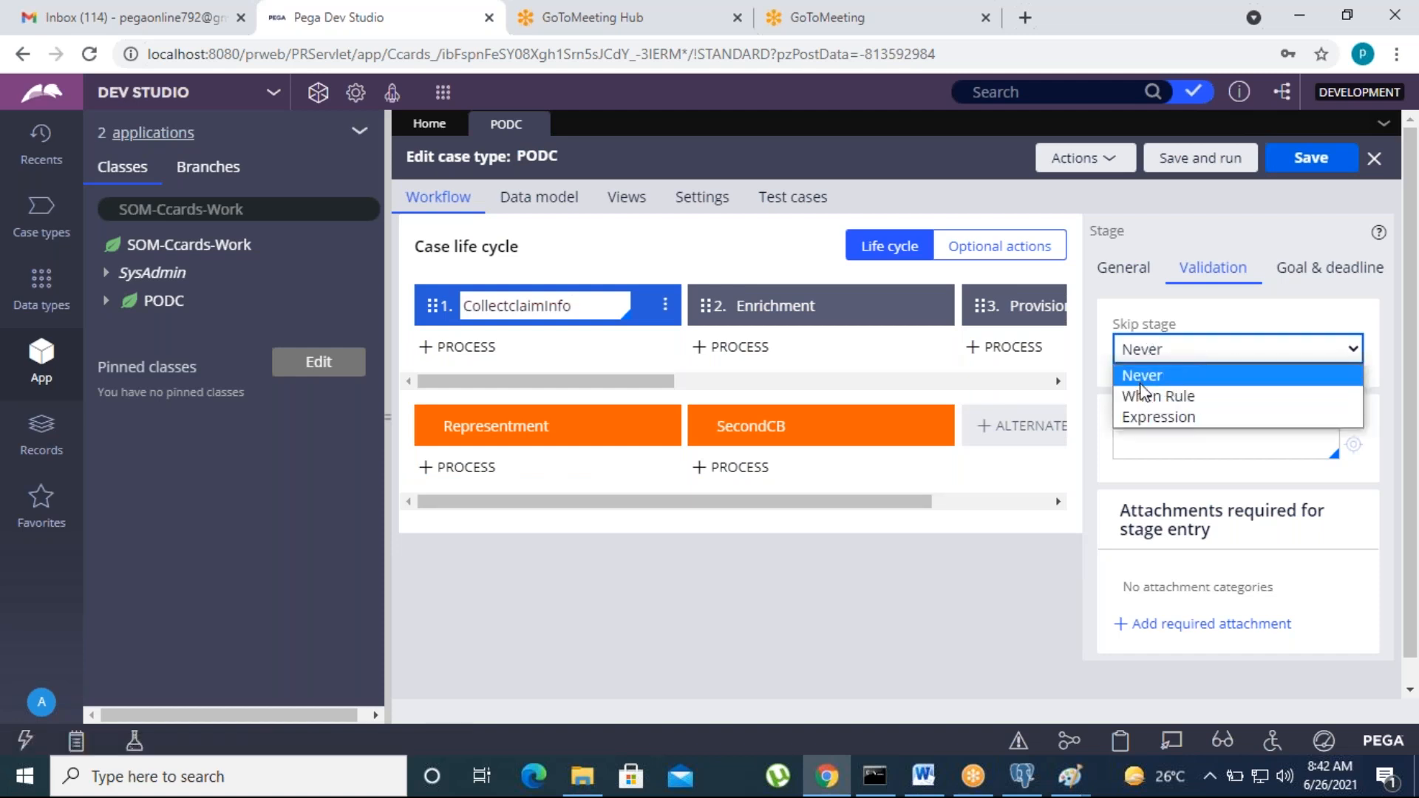
{"action": "left_click", "coordinate": [1116, 309]}
{"action": "left_click", "coordinate": [1145, 358]}
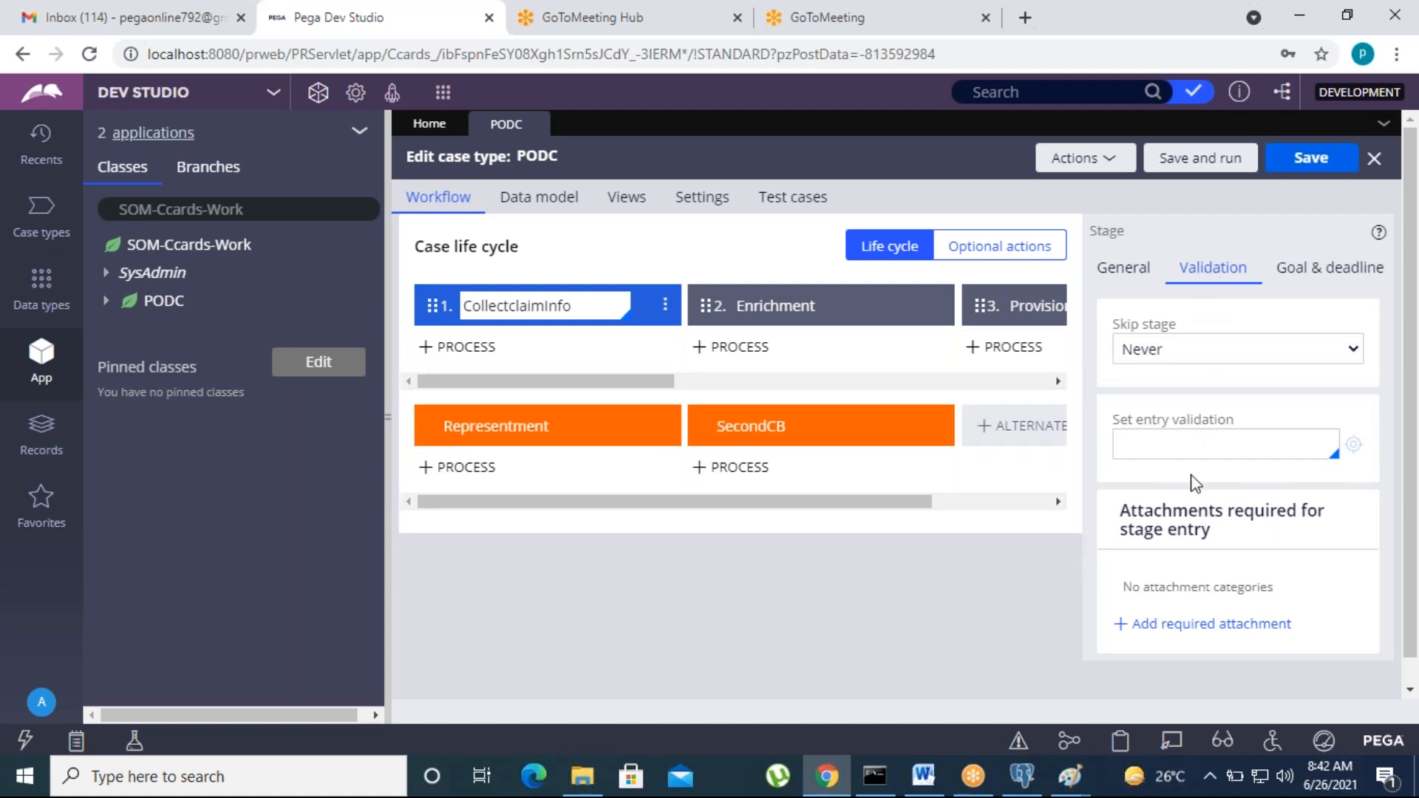
Step: Leave CollectclaimInfo's entry validation empty and review its goal and deadline settings
{"action": "left_click", "coordinate": [1153, 449]}
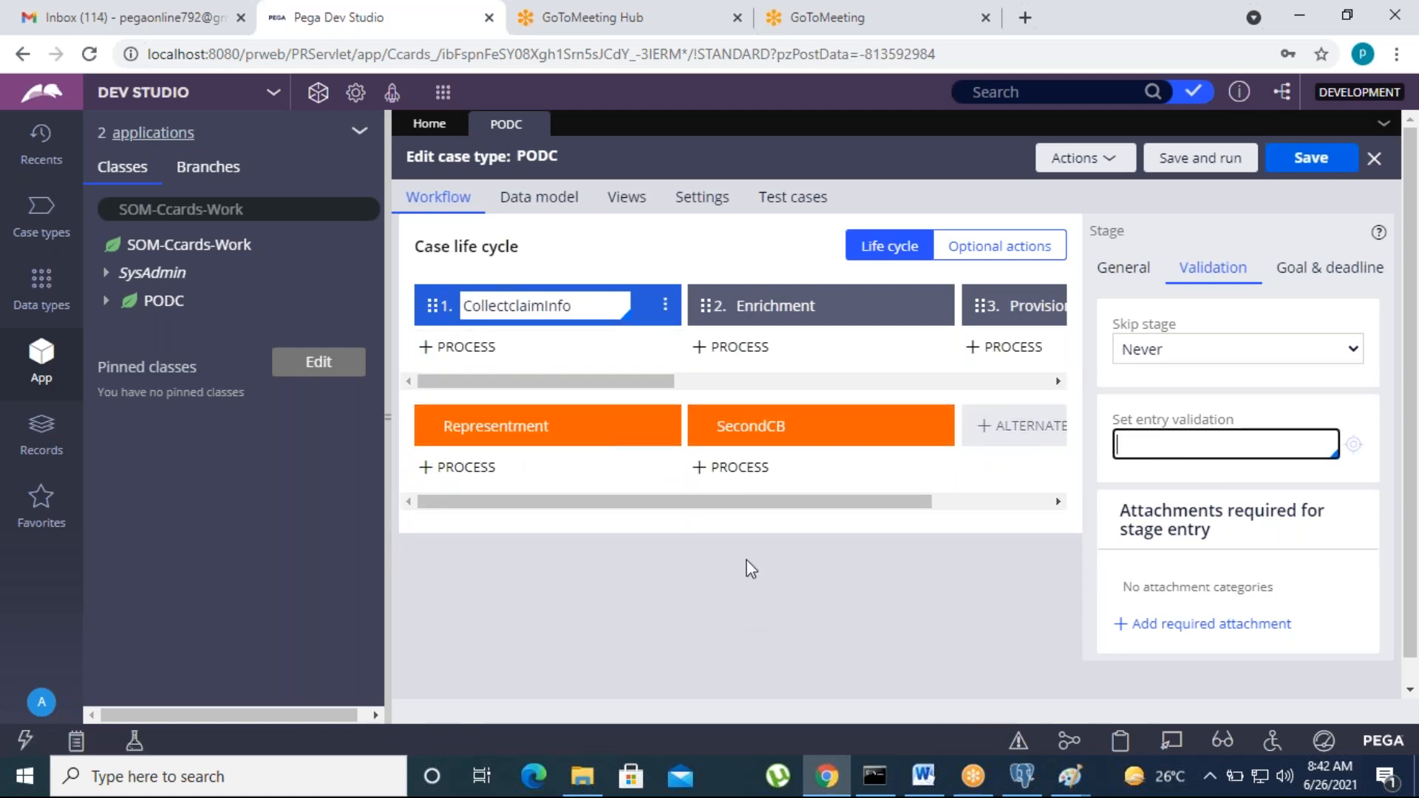
{"action": "left_click", "coordinate": [602, 309]}
{"action": "left_click", "coordinate": [1149, 439]}
{"action": "left_click", "coordinate": [586, 305]}
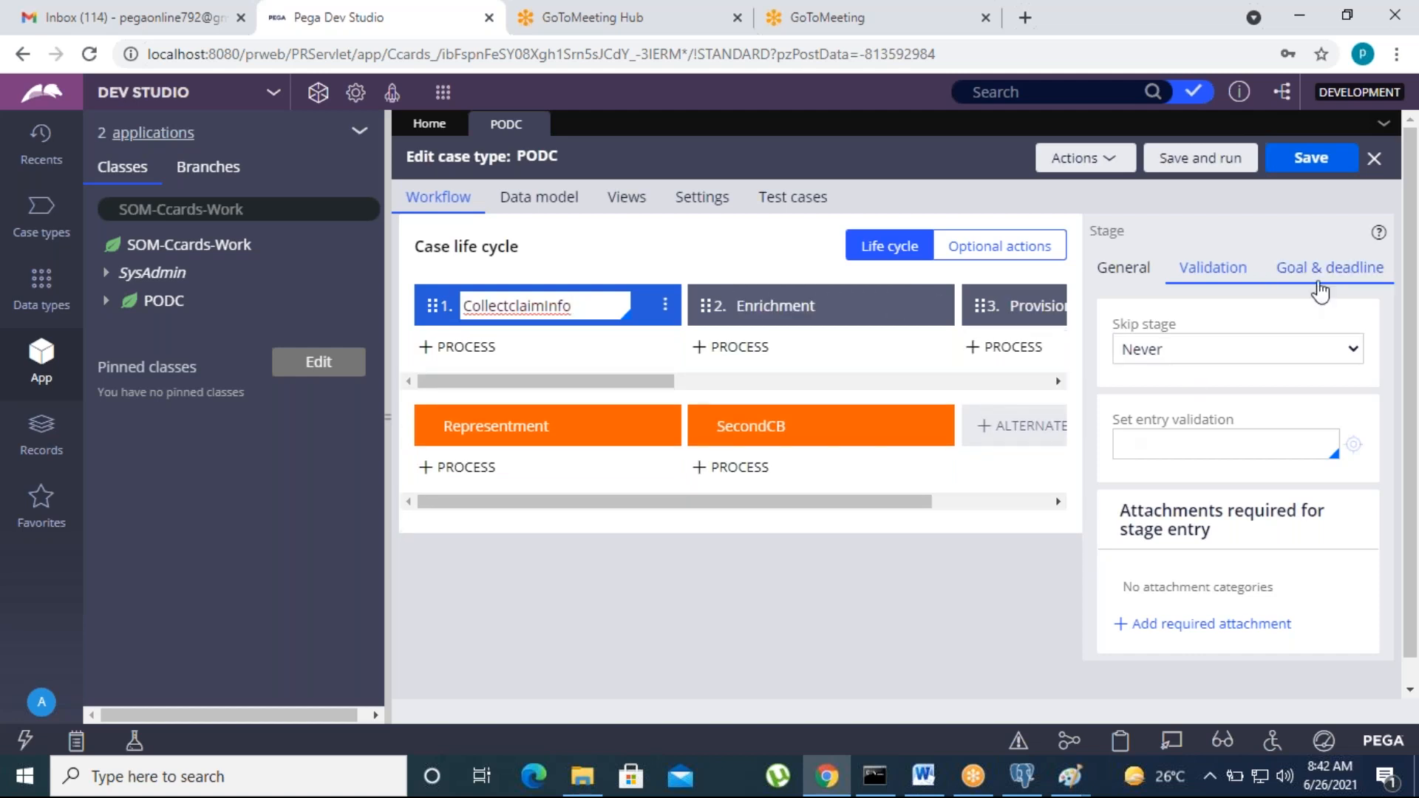
{"action": "left_click", "coordinate": [1323, 270]}
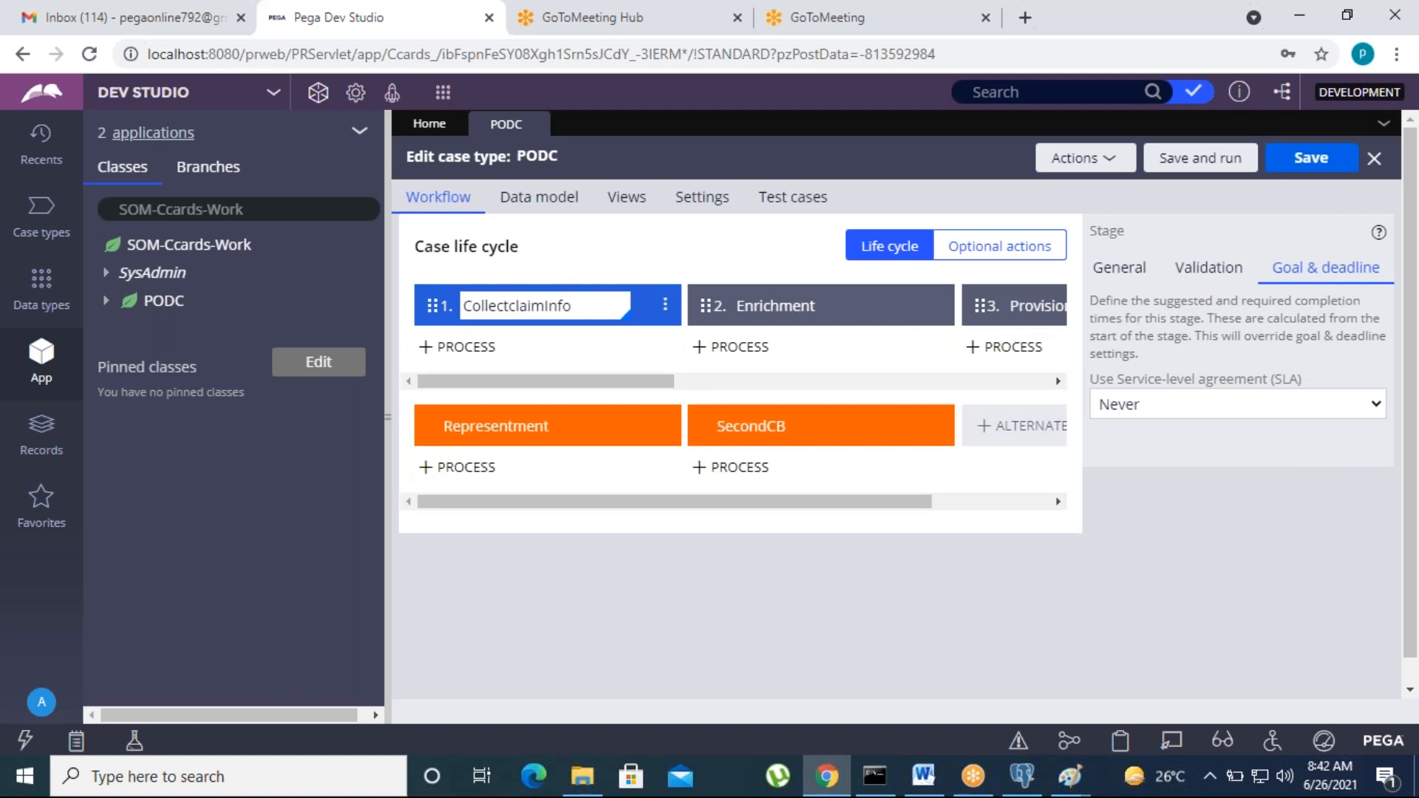
{"action": "left_click", "coordinate": [587, 310]}
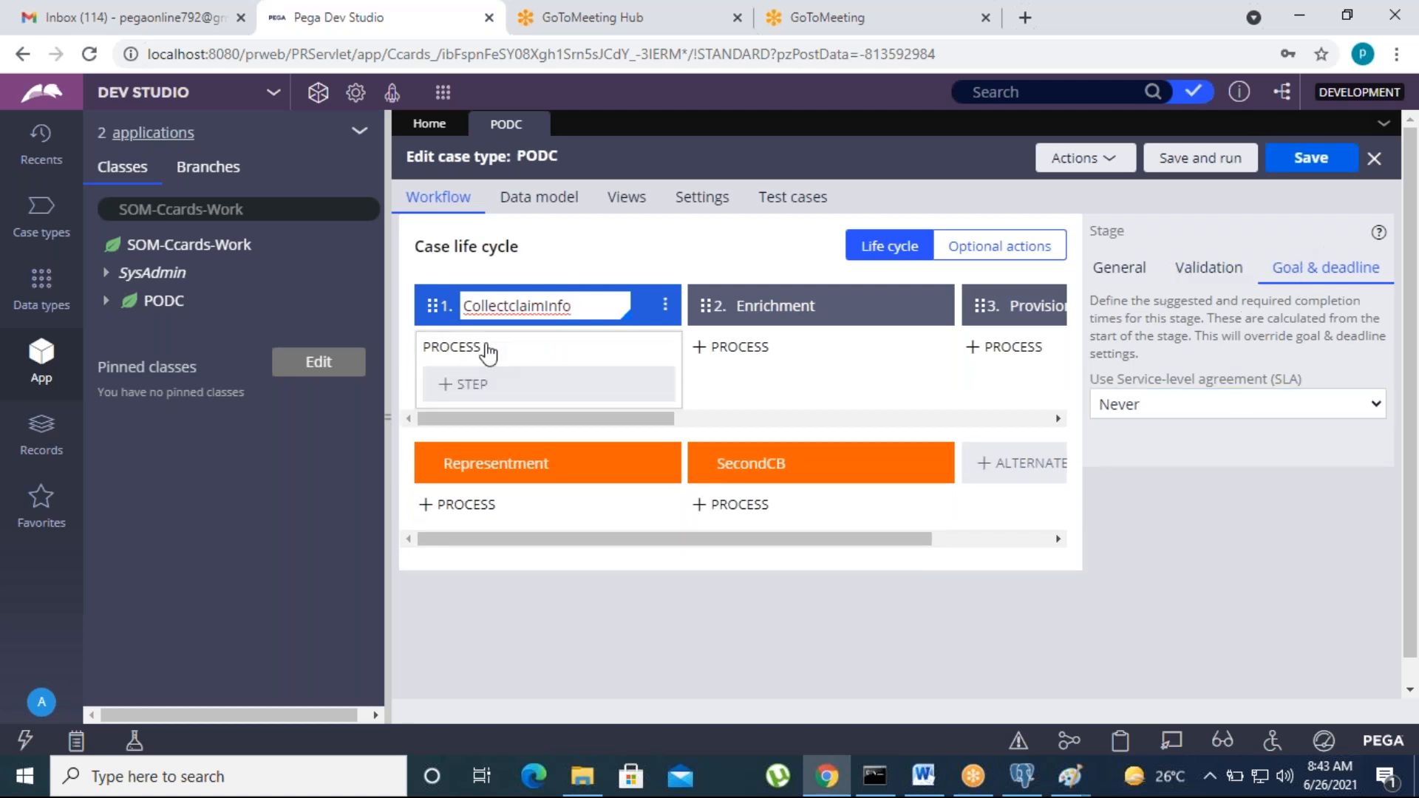
{"action": "left_click", "coordinate": [855, 305]}
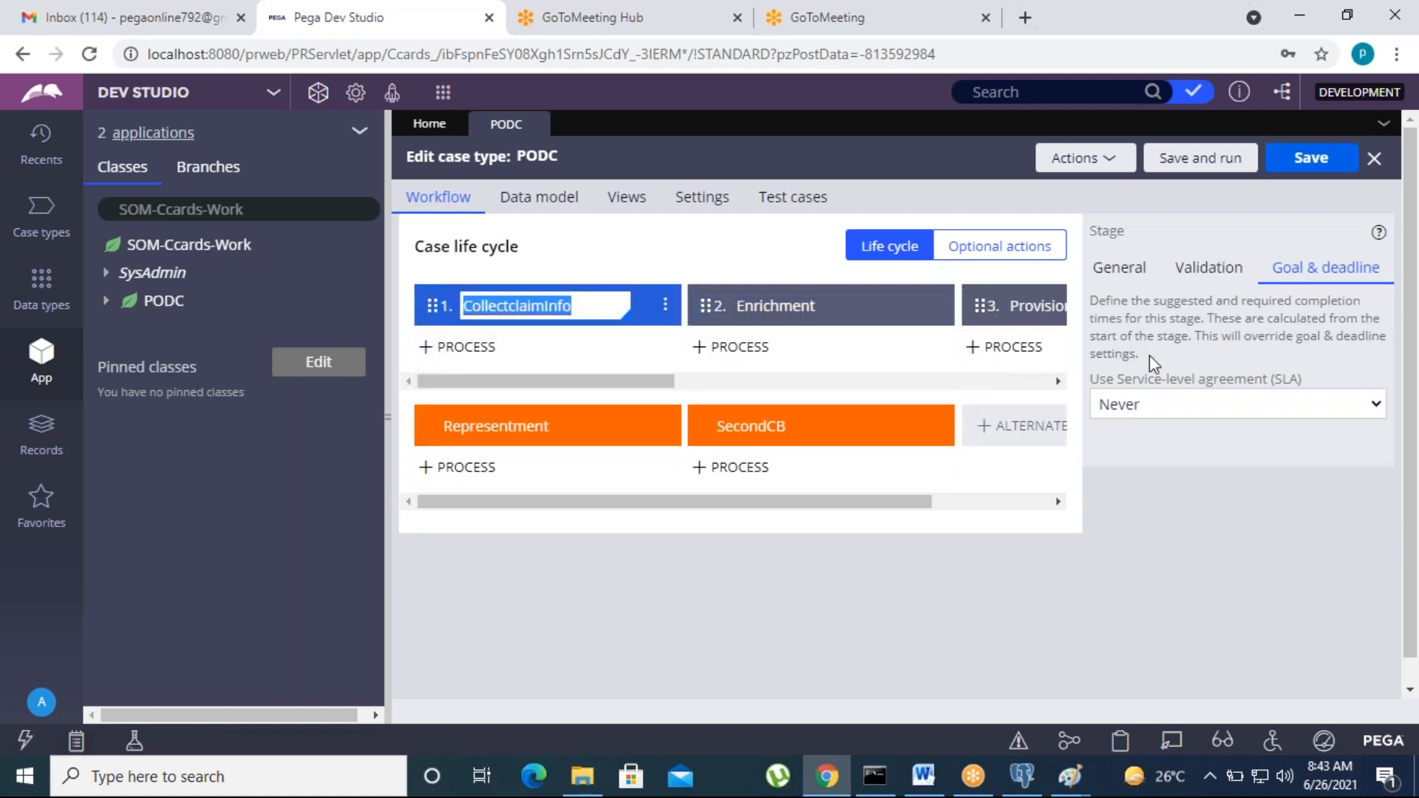
Step: Set Enrichment to automatically move to the next stage with entry status Pending-Enrichment
{"action": "left_click", "coordinate": [1104, 268]}
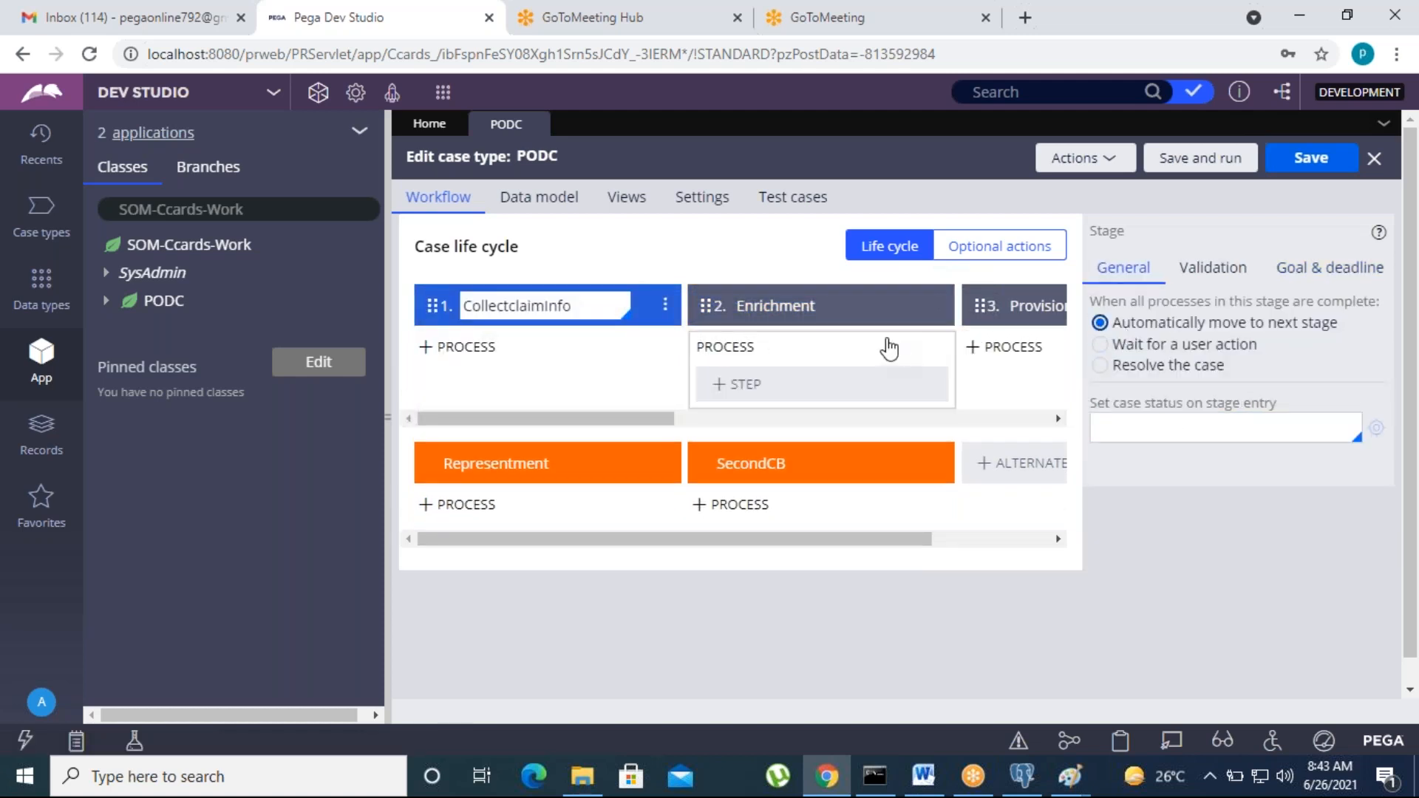
{"action": "left_click", "coordinate": [865, 307]}
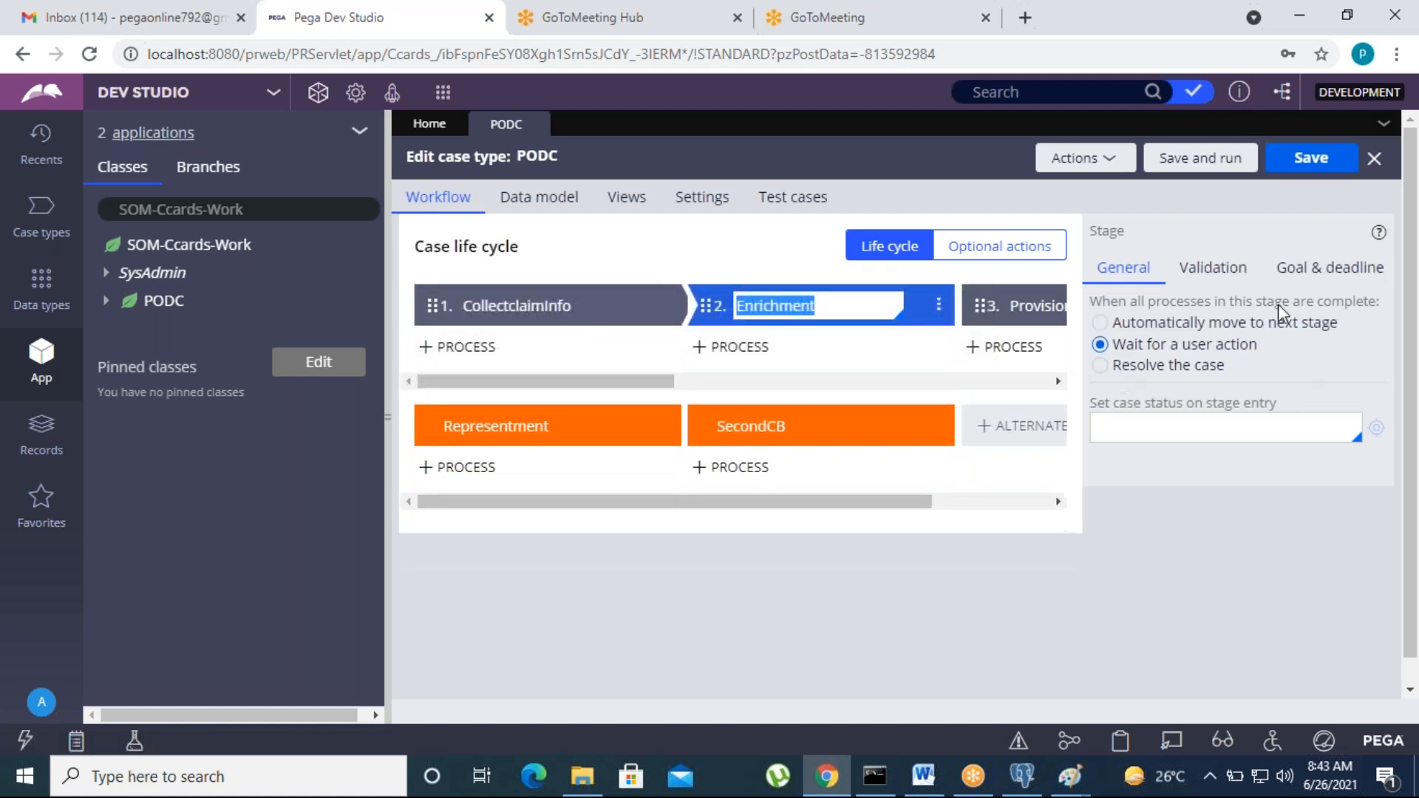
{"action": "left_click", "coordinate": [1106, 325]}
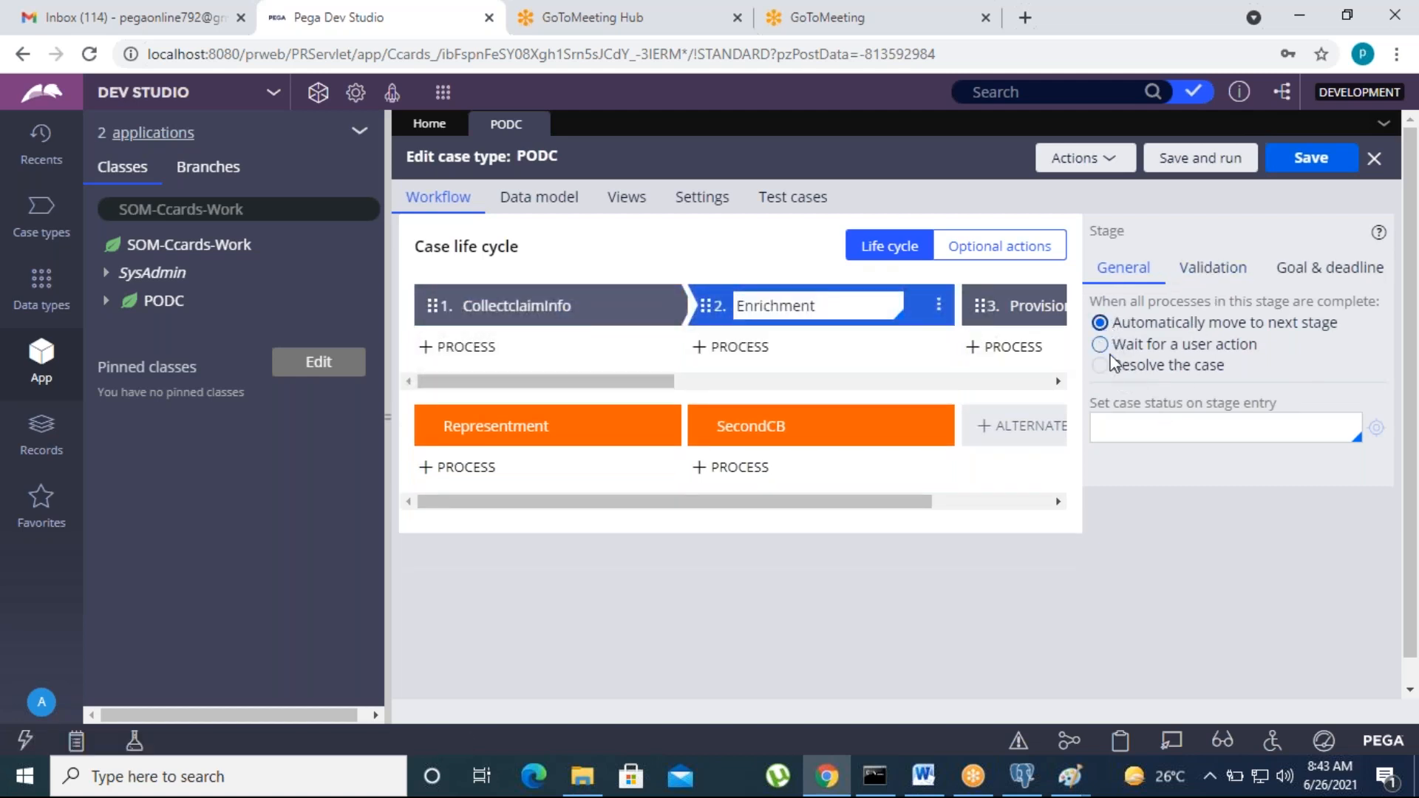
{"action": "left_click", "coordinate": [1130, 427]}
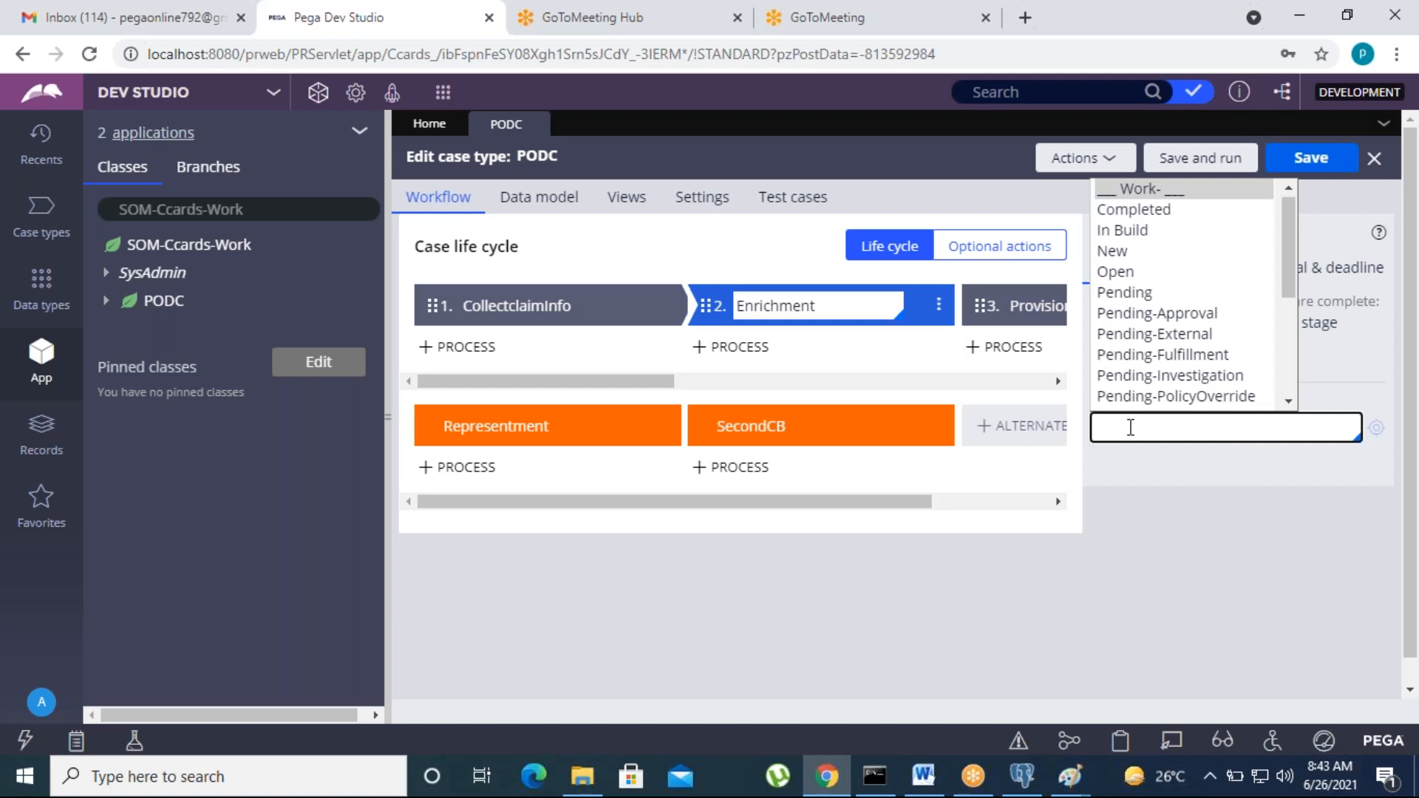
{"action": "left_click", "coordinate": [1152, 526]}
{"action": "left_click", "coordinate": [1113, 436]}
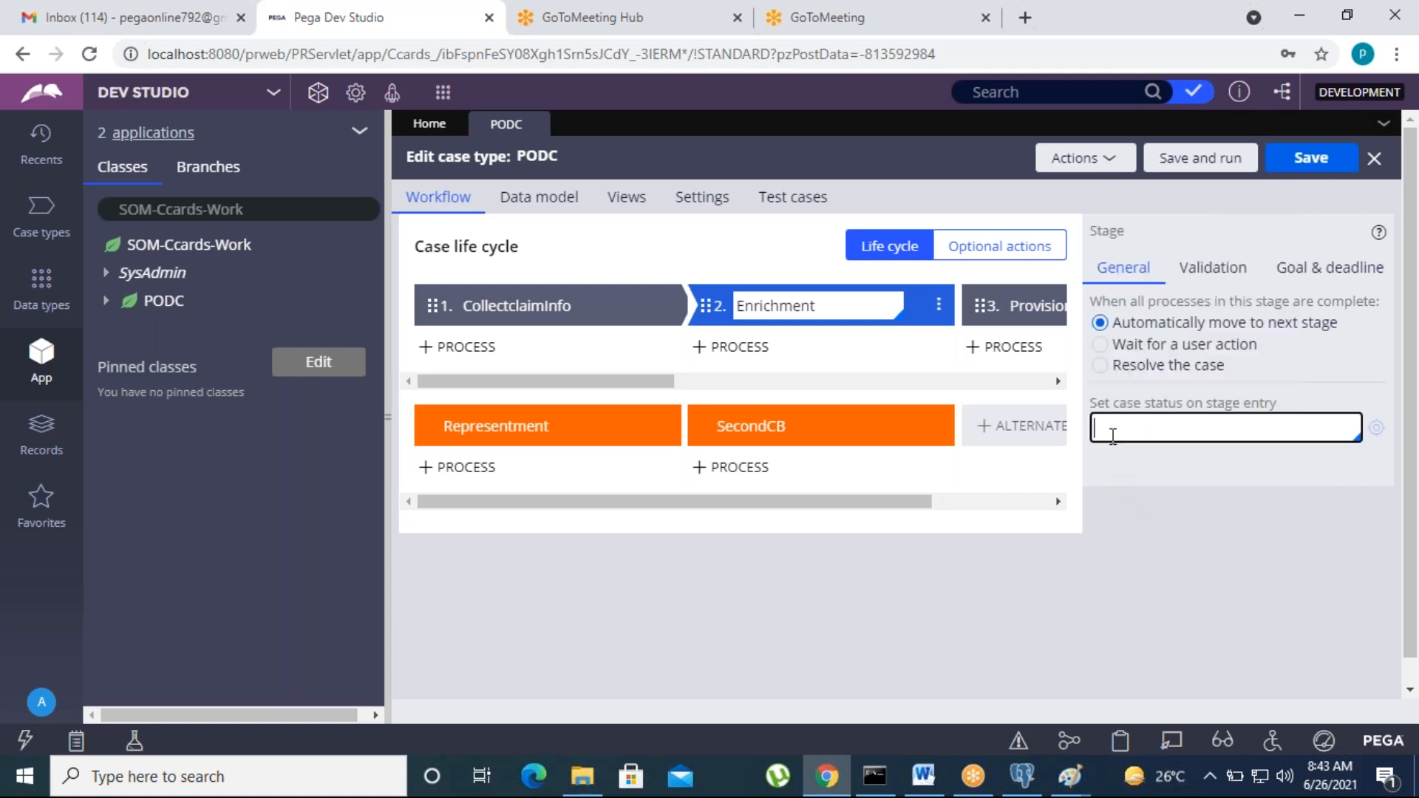
{"action": "type", "text": "Pend"}
{"action": "type", "text": "ind"}
{"action": "type", "text": "-E"}
{"action": "type", "text": "nrichment"}
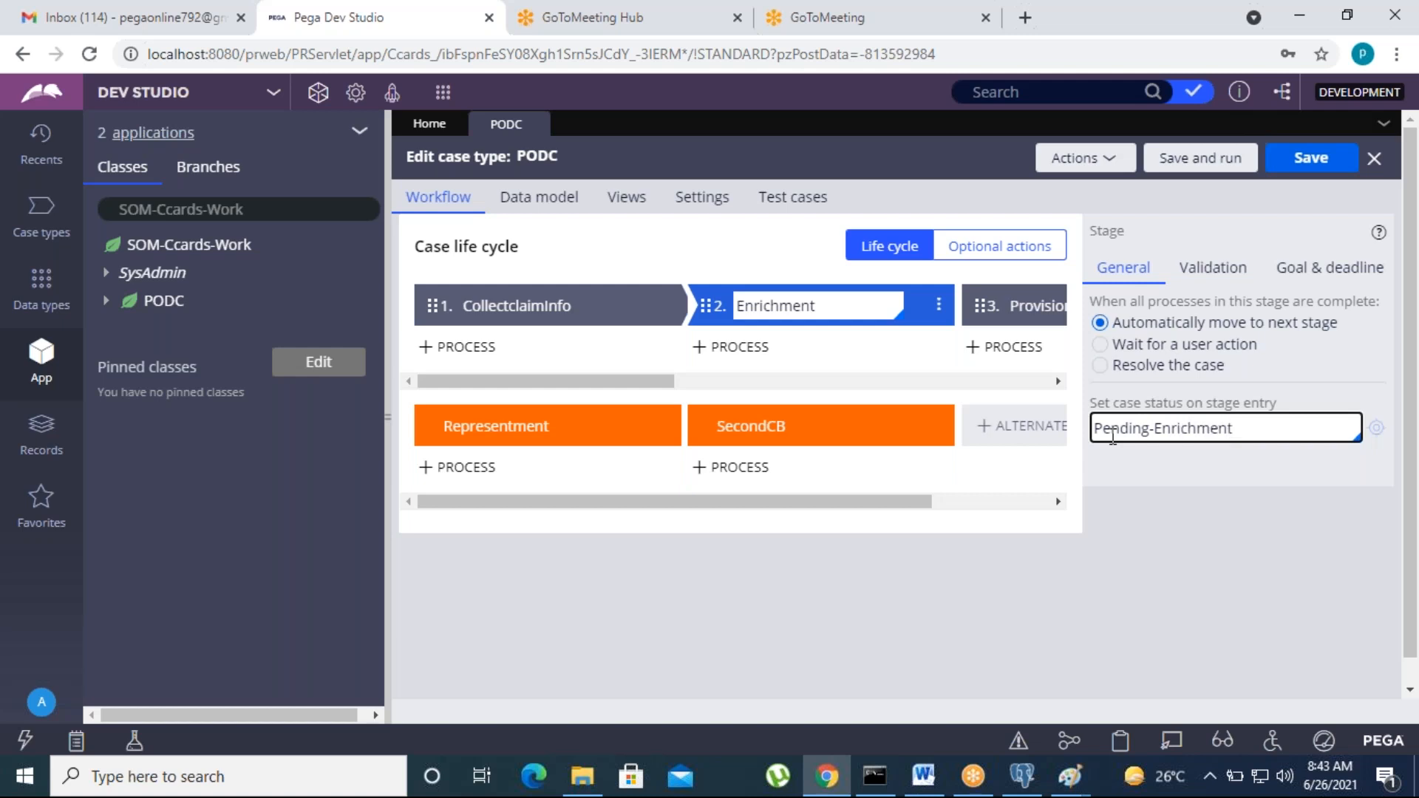
{"action": "left_click", "coordinate": [1203, 565]}
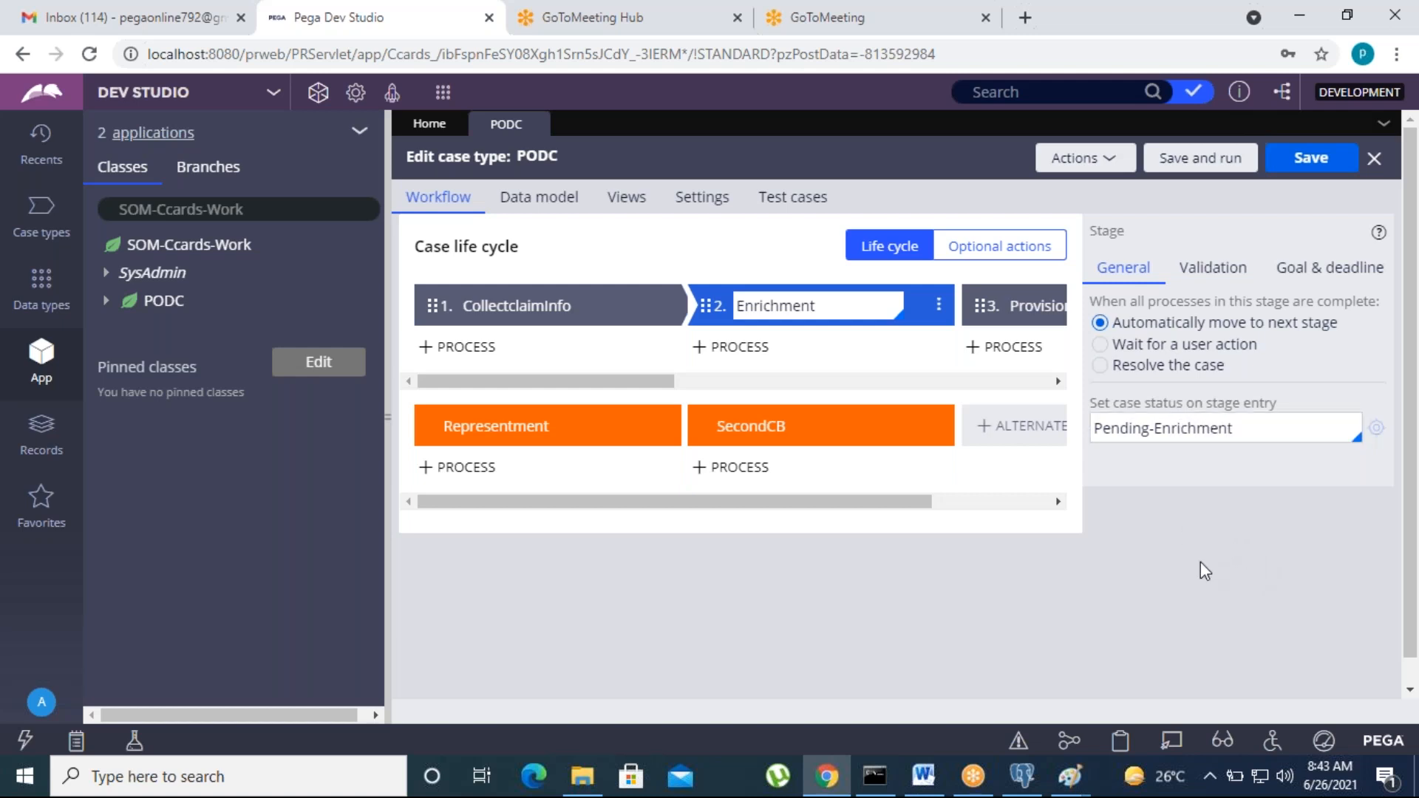
{"action": "left_click", "coordinate": [1027, 309]}
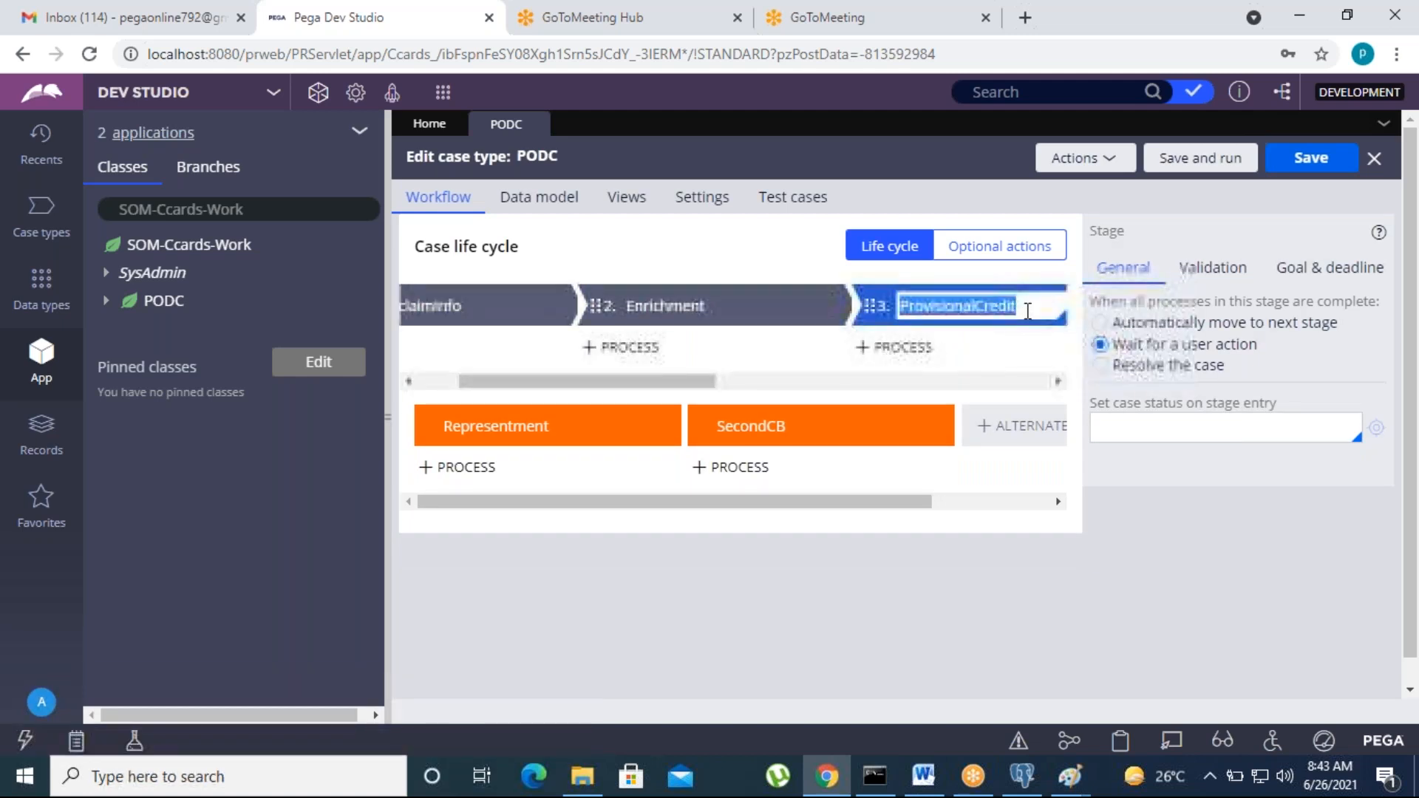
Step: Make the ProvisionalCredit and Chargeback stages automatically move to the next stage
{"action": "left_click", "coordinate": [1100, 323]}
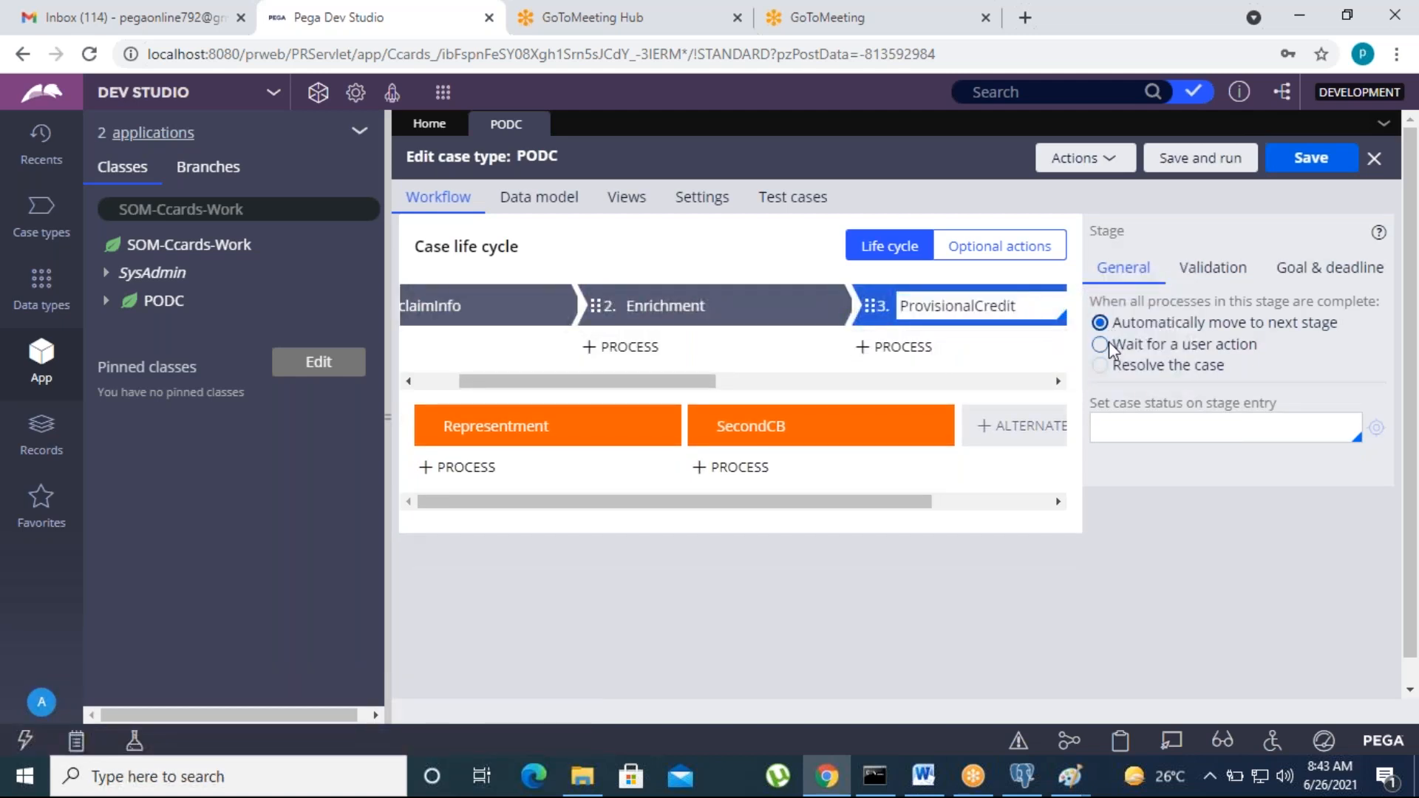
{"action": "left_click", "coordinate": [714, 303]}
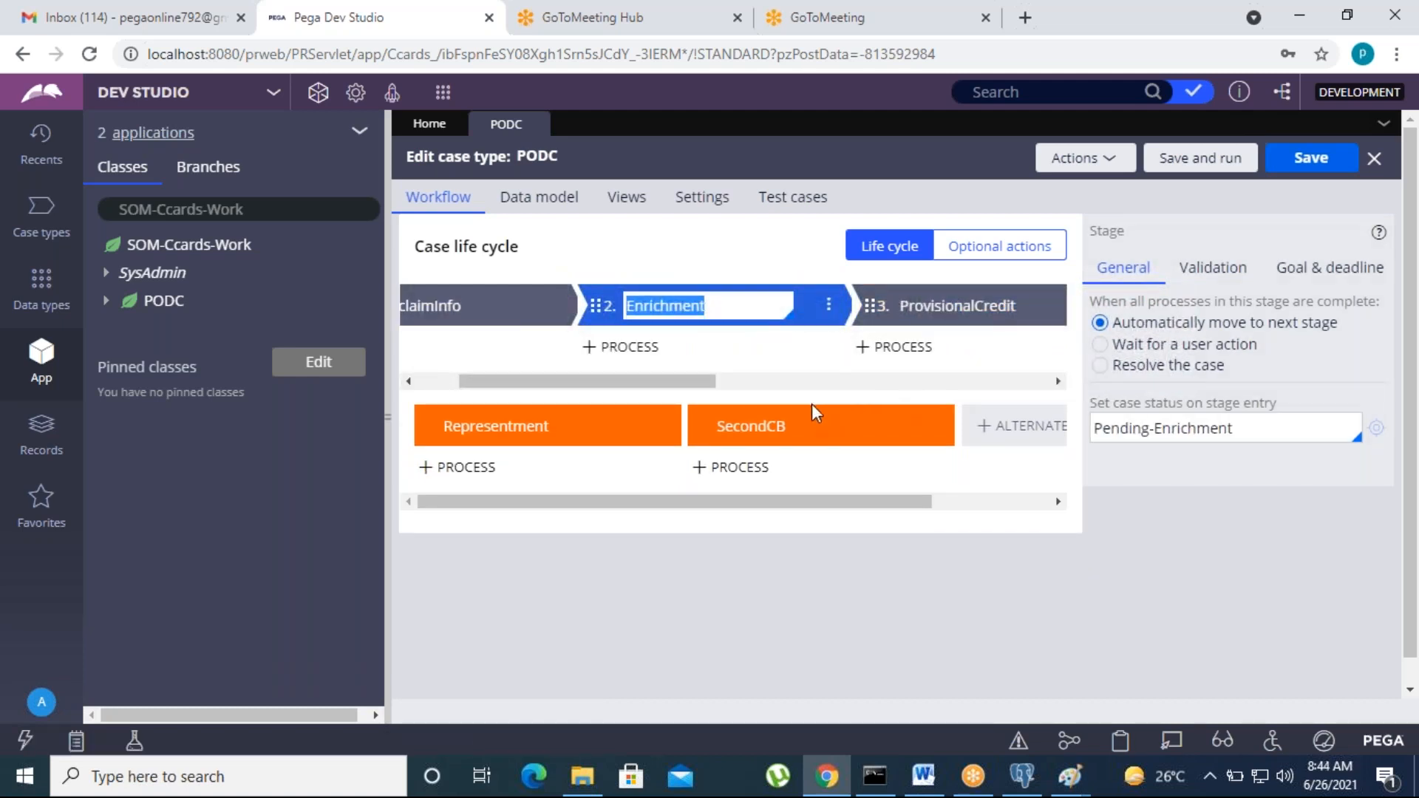
{"action": "left_click_drag", "start_coordinate": [687, 381], "coordinate": [843, 381]}
{"action": "left_click", "coordinate": [896, 306]}
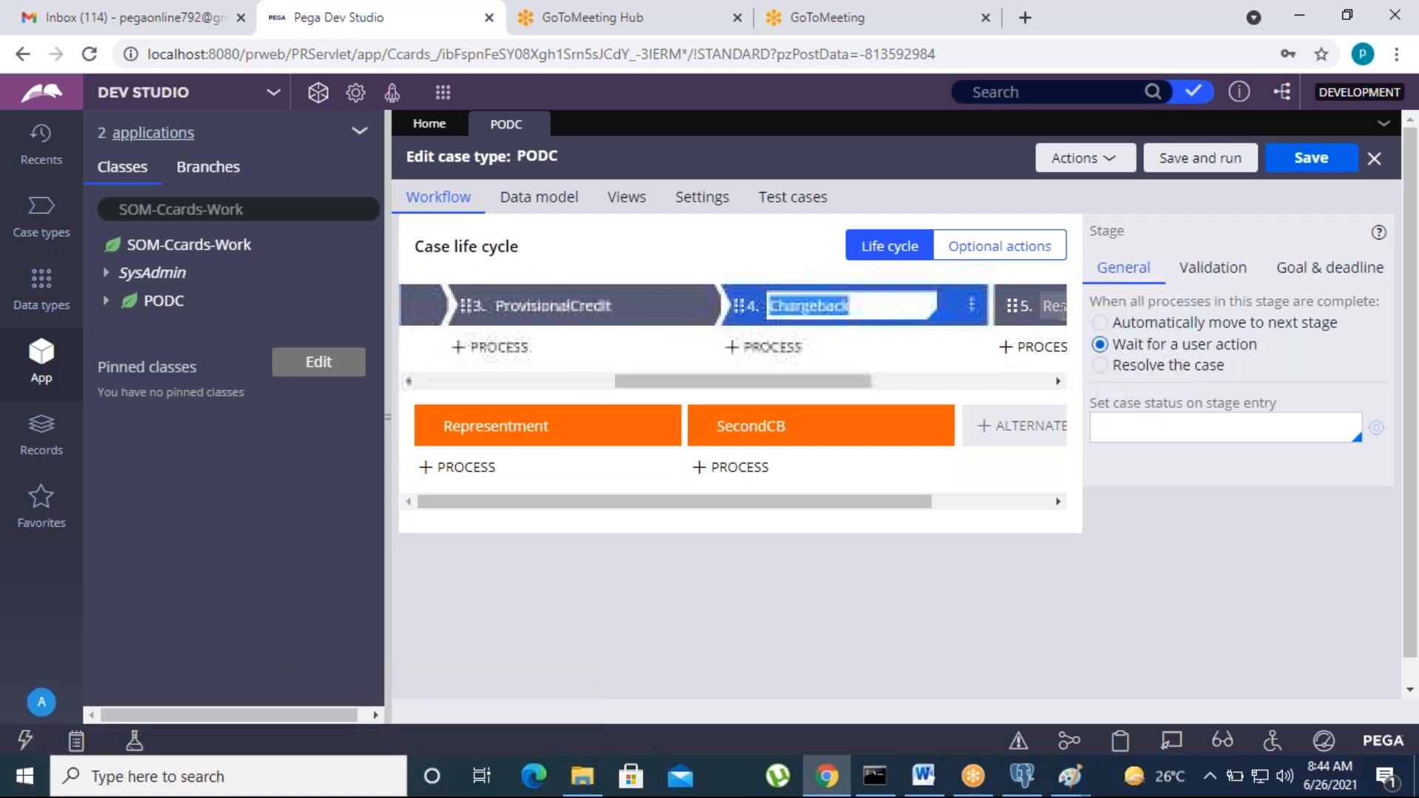
{"action": "left_click", "coordinate": [1099, 323]}
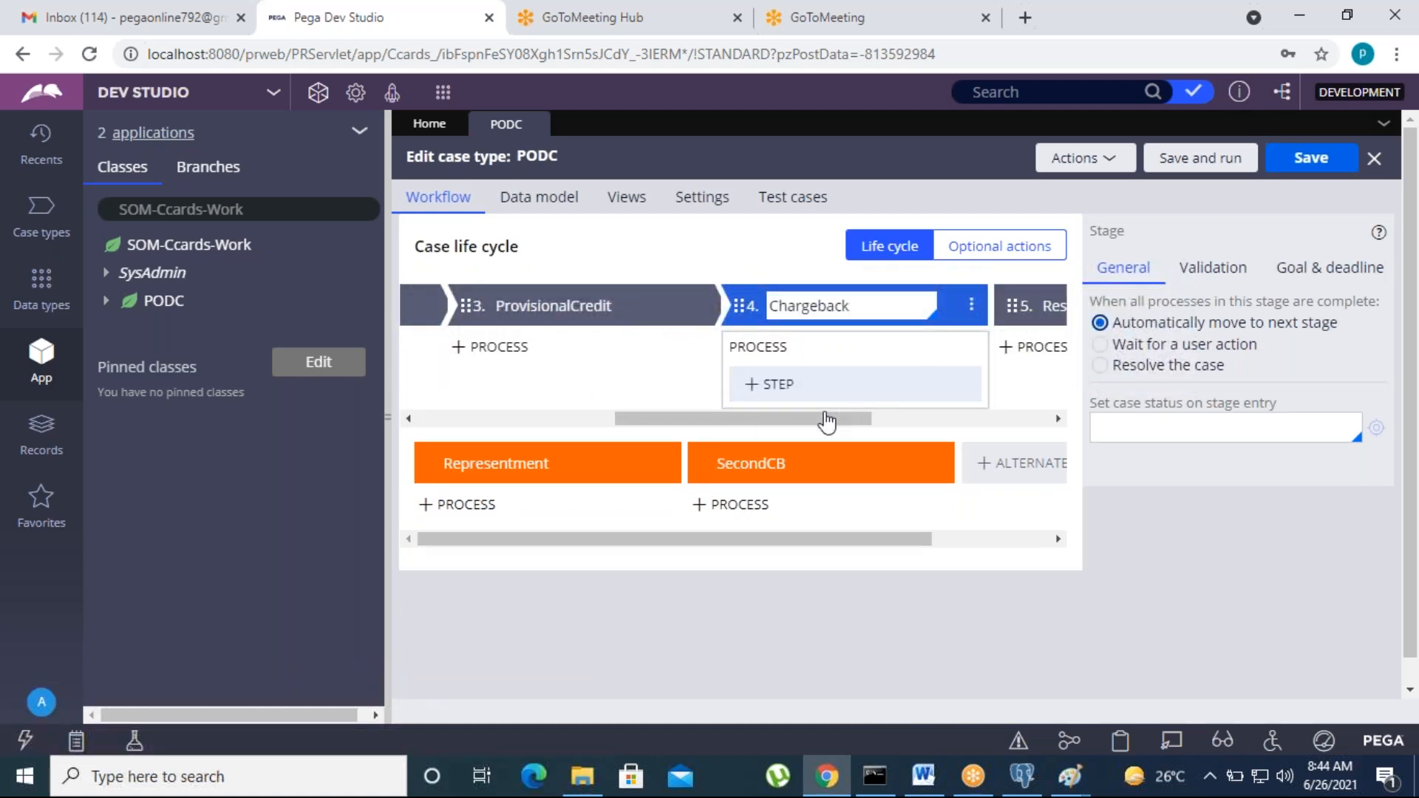
{"action": "left_click_drag", "start_coordinate": [821, 383], "coordinate": [908, 381]}
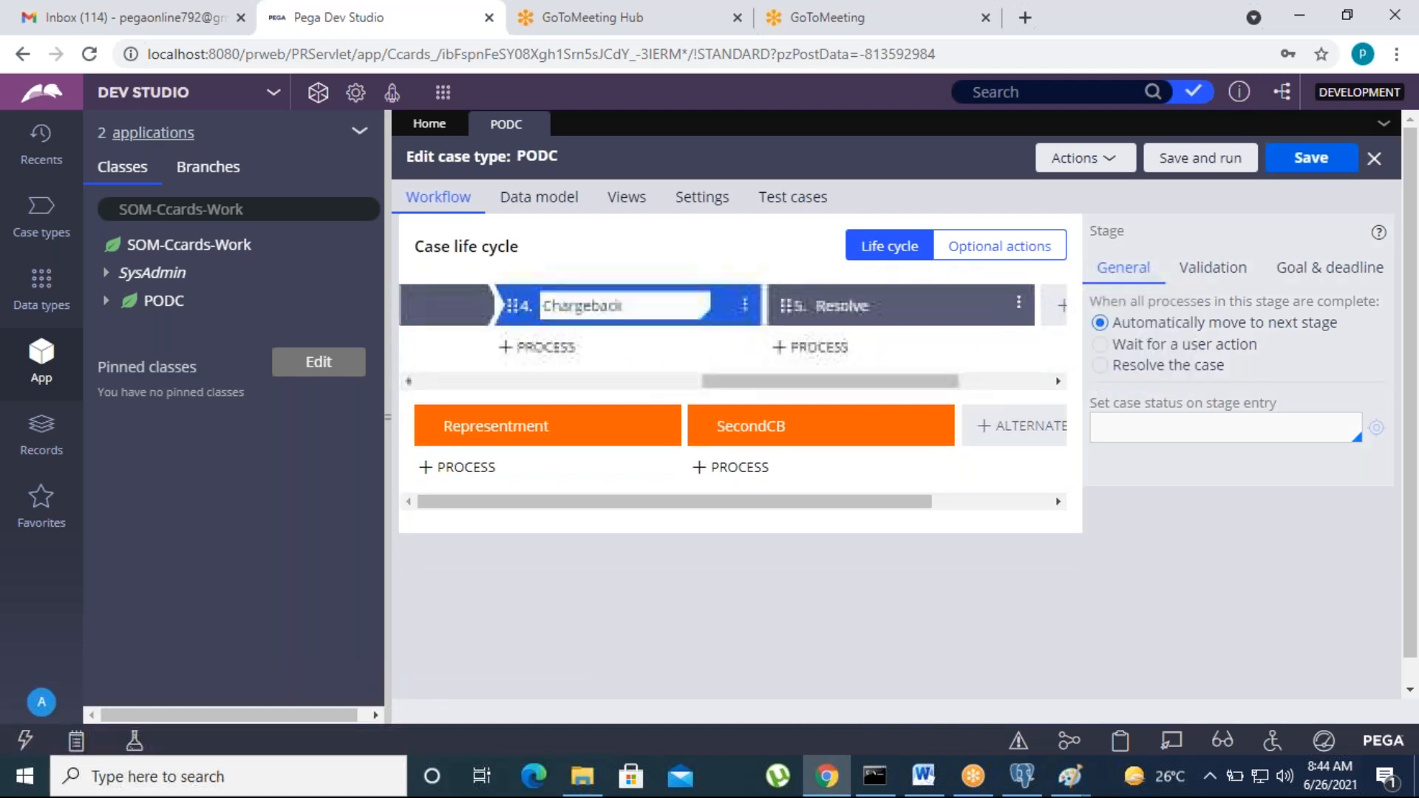
Step: Make the Resolve stage resolve the case as Resolved-Completed, then save the case type
{"action": "left_click", "coordinate": [872, 306]}
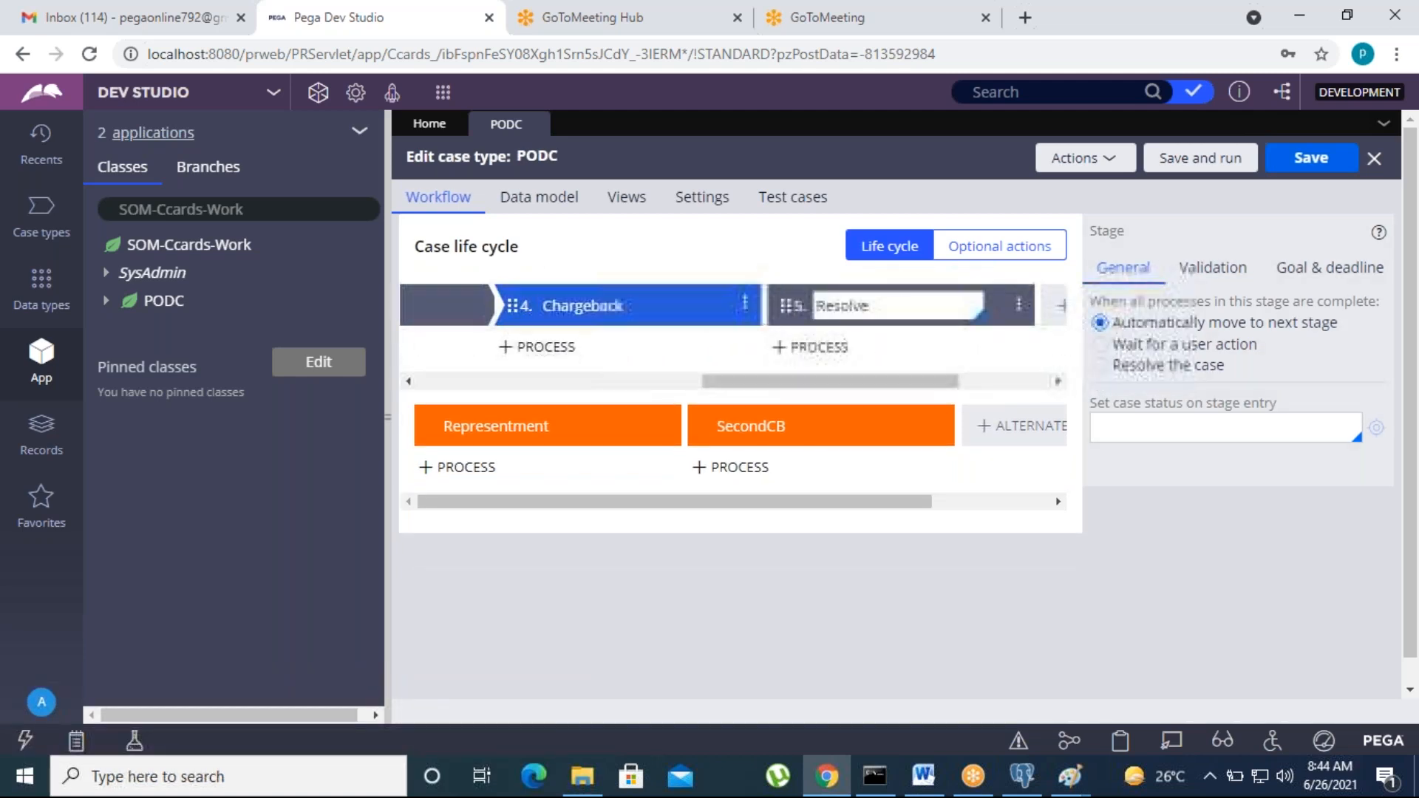
{"action": "left_click", "coordinate": [1098, 368]}
{"action": "left_click_drag", "start_coordinate": [1241, 493], "coordinate": [1101, 497]}
{"action": "left_click", "coordinate": [1264, 494]}
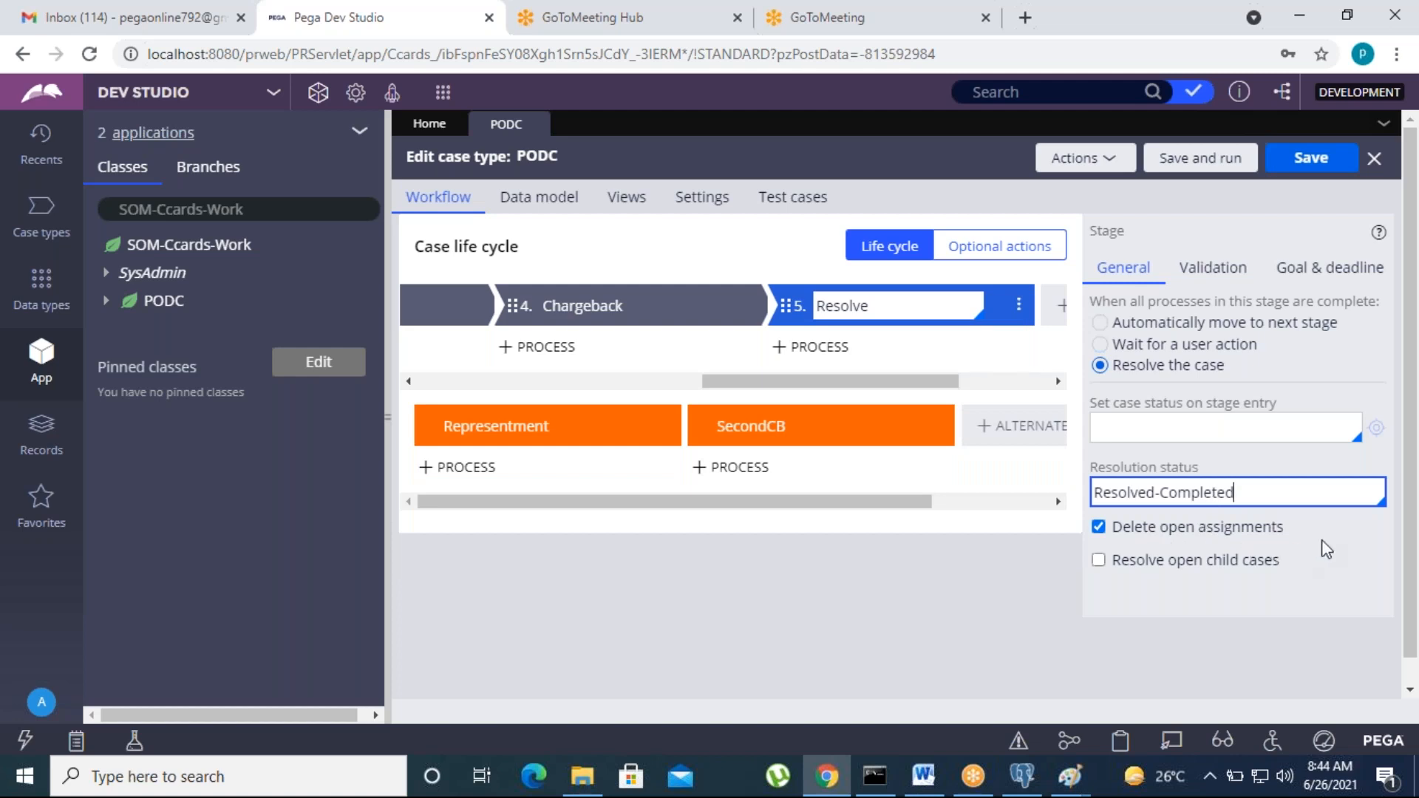
{"action": "left_click", "coordinate": [893, 304]}
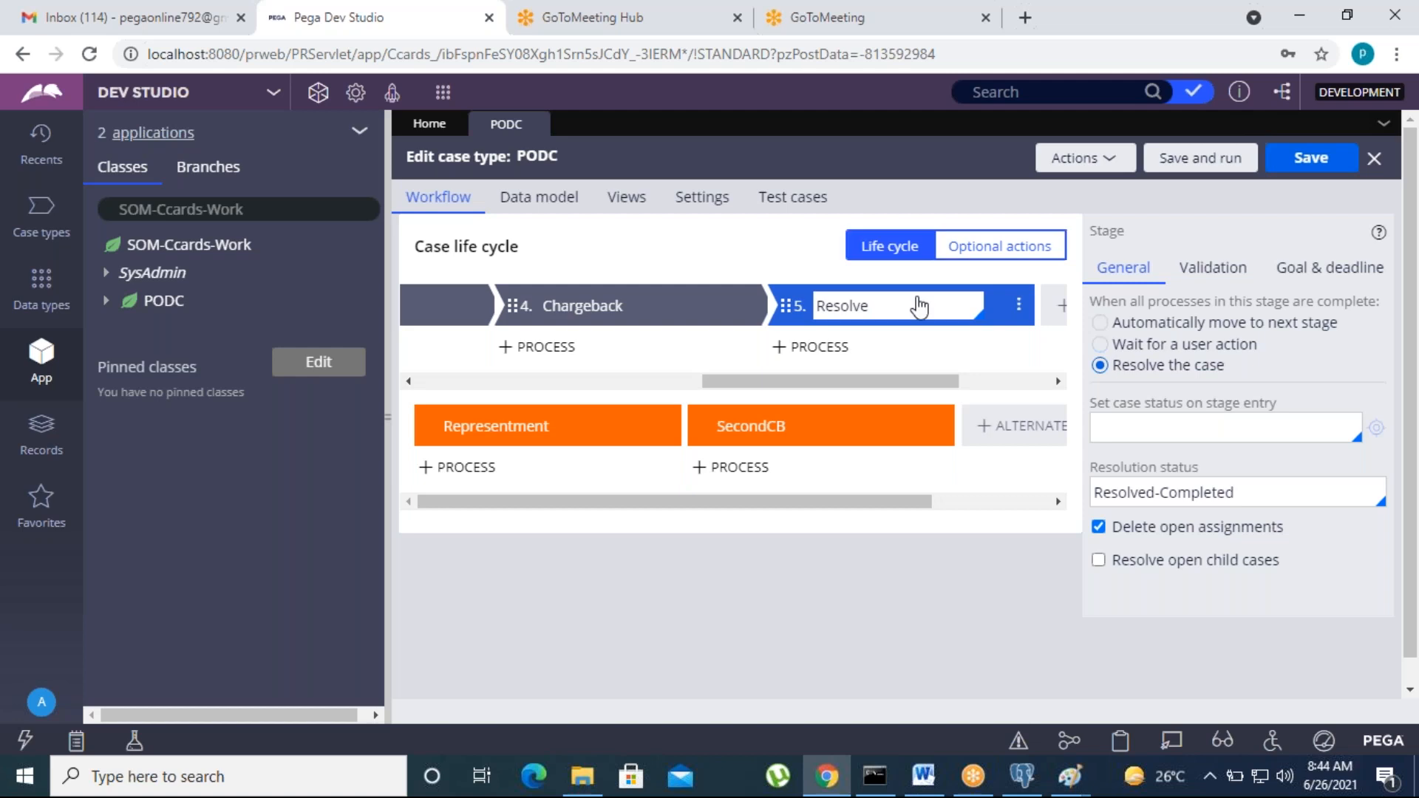
{"action": "left_click", "coordinate": [889, 353]}
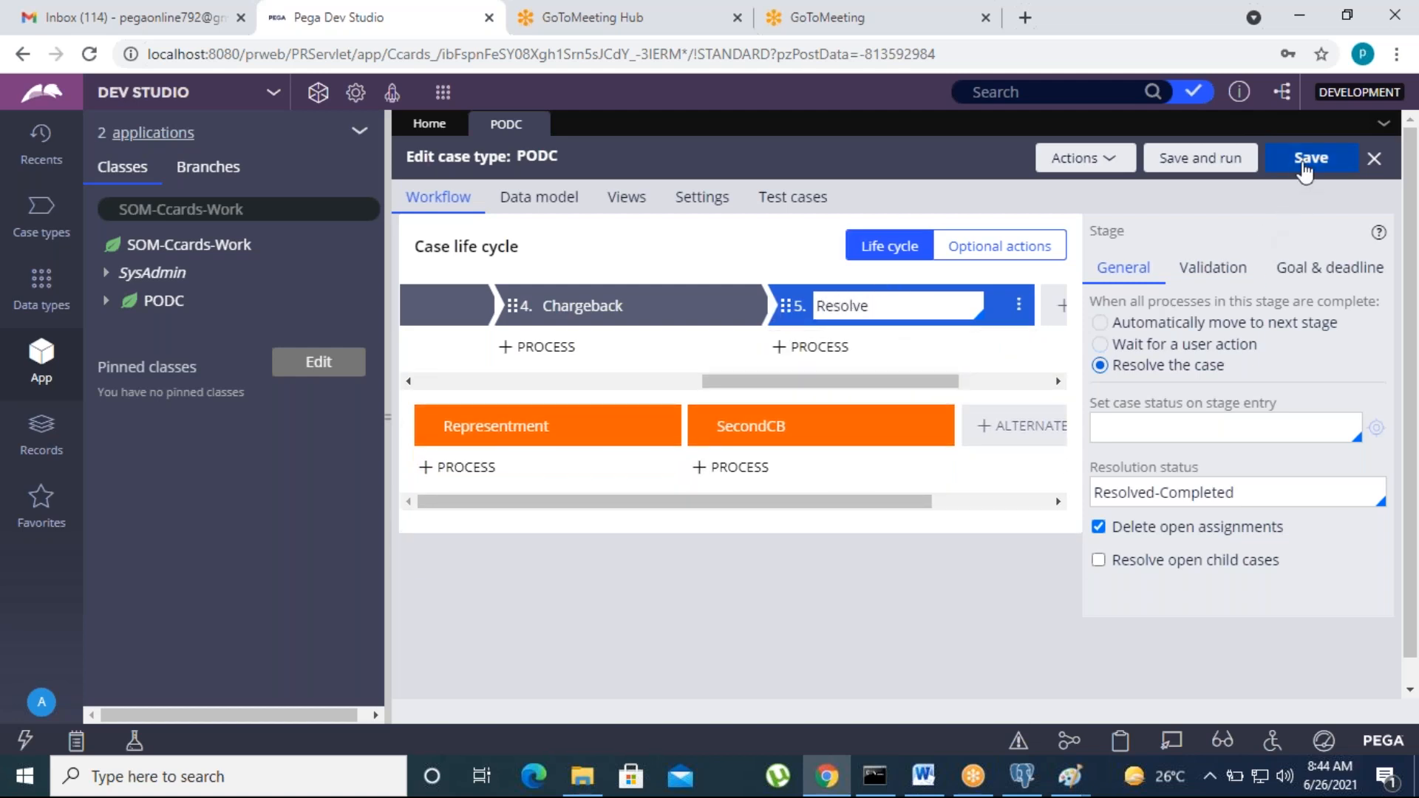
{"action": "left_click", "coordinate": [1310, 156]}
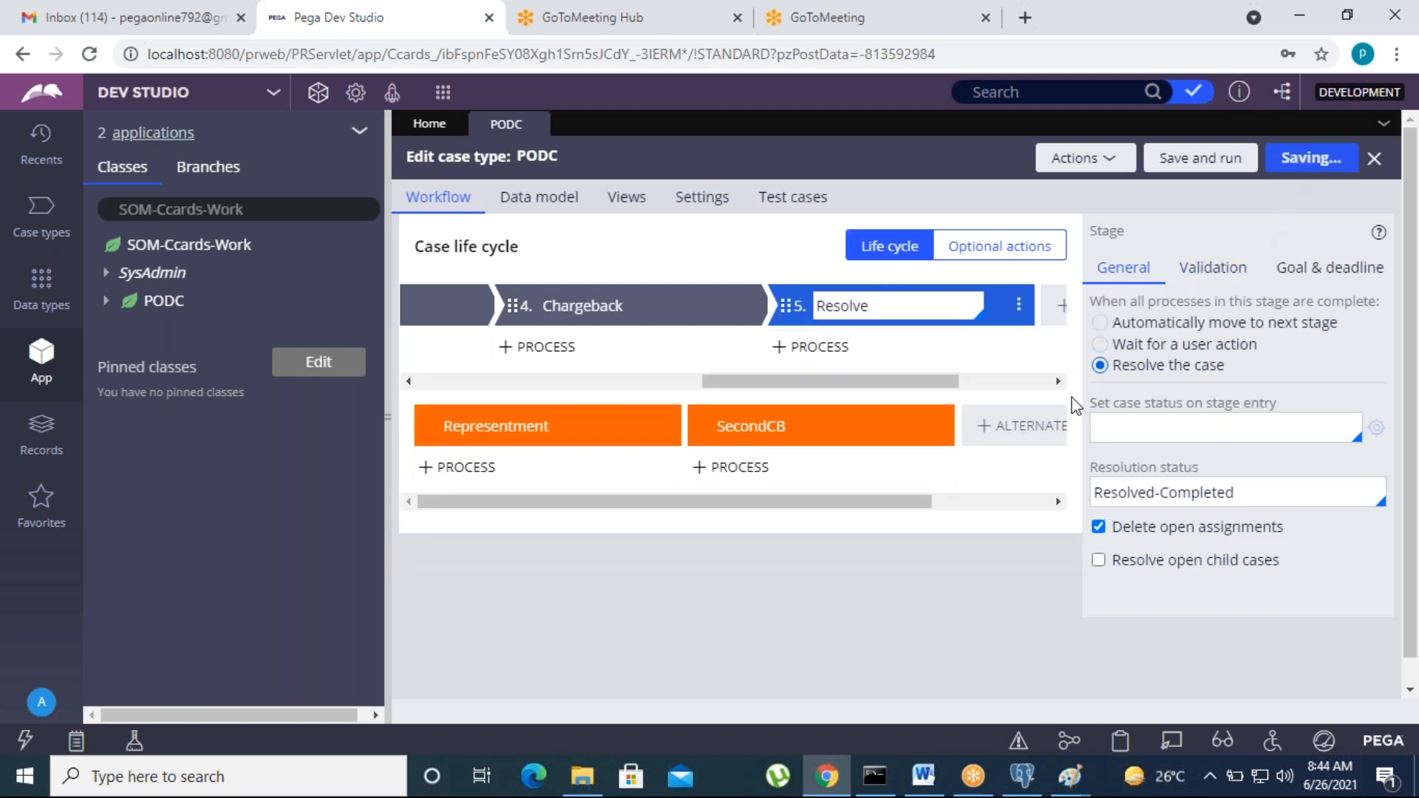
{"action": "left_click", "coordinate": [788, 346]}
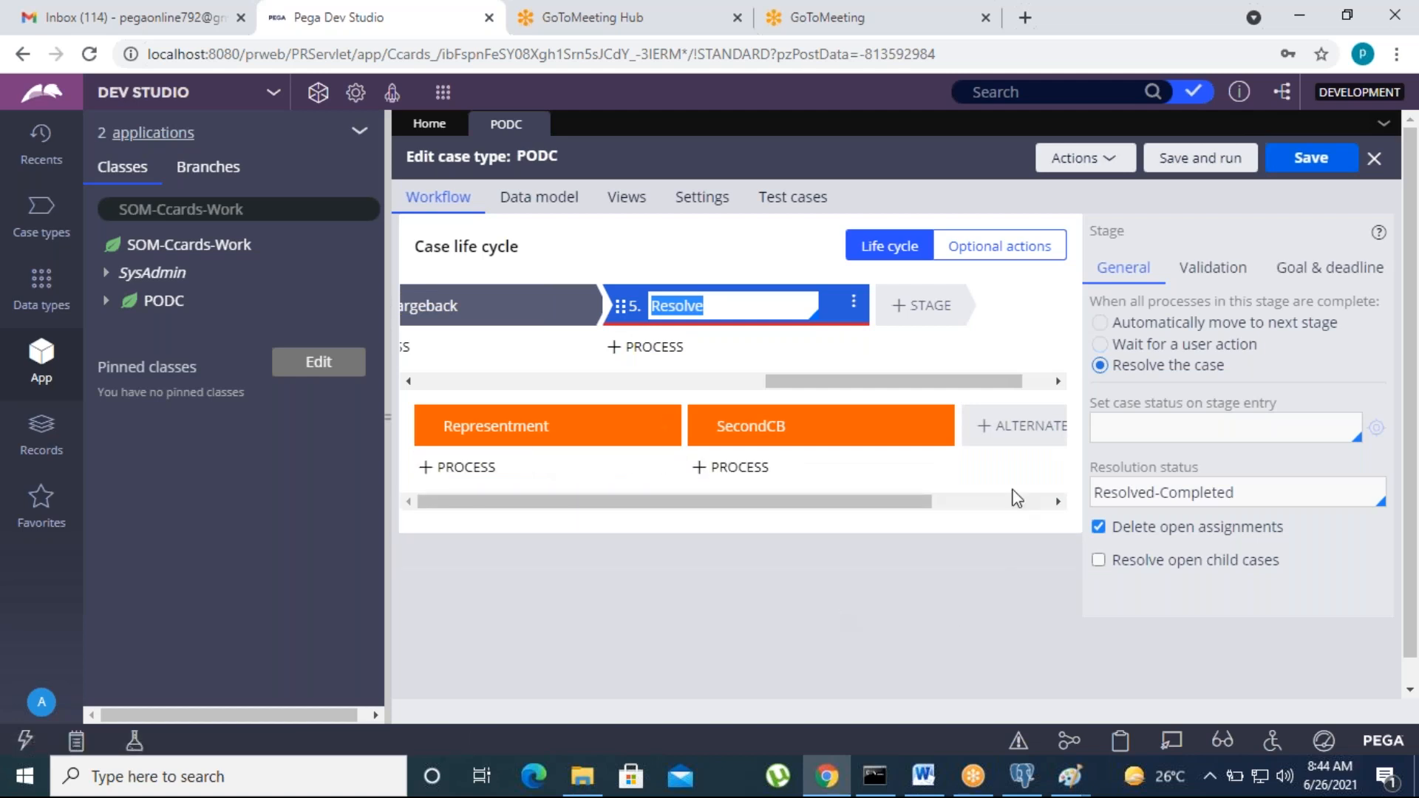
Step: Save PODC again and scroll the stage strip back to select CollectclaimInfo
{"action": "left_click_drag", "start_coordinate": [976, 382], "coordinate": [628, 382]}
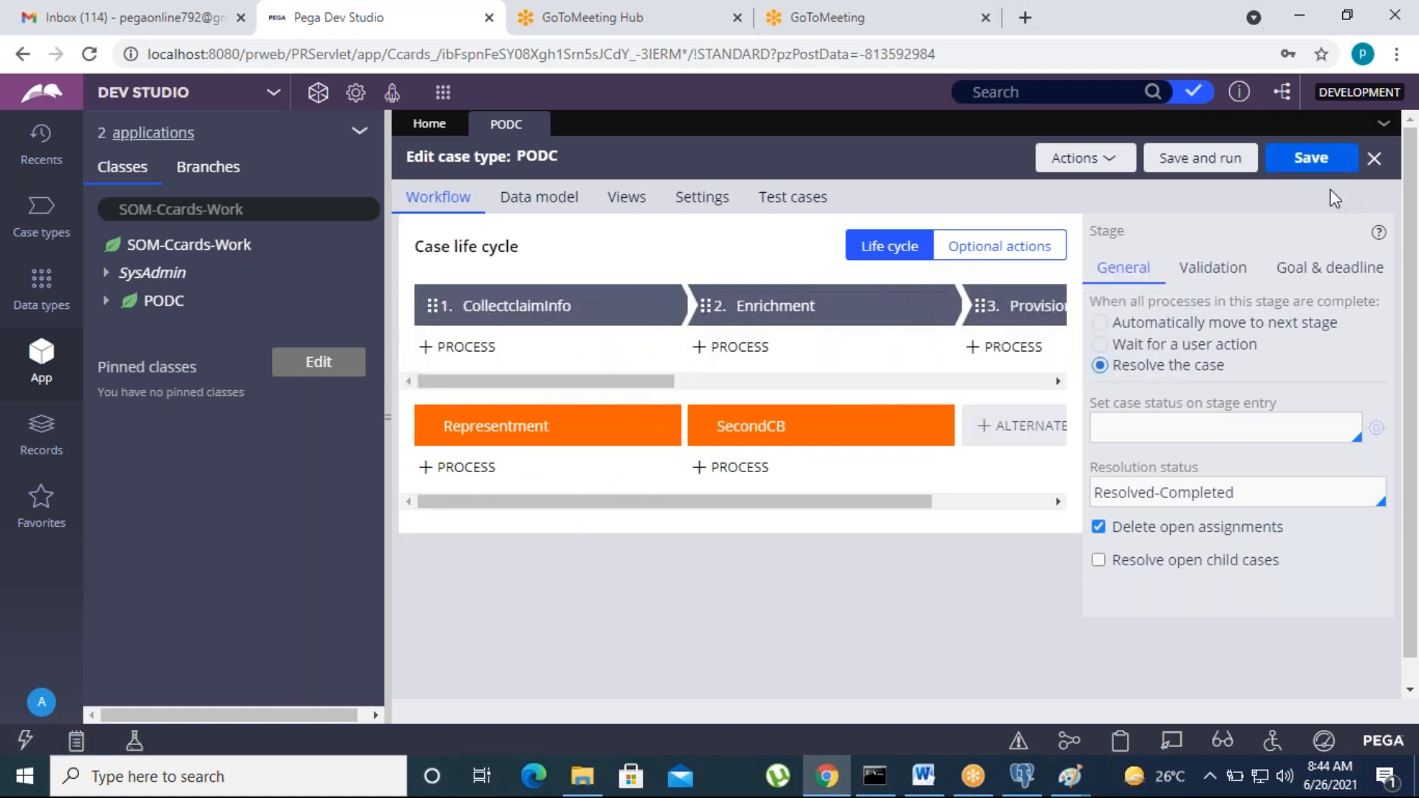
{"action": "left_click", "coordinate": [1320, 171]}
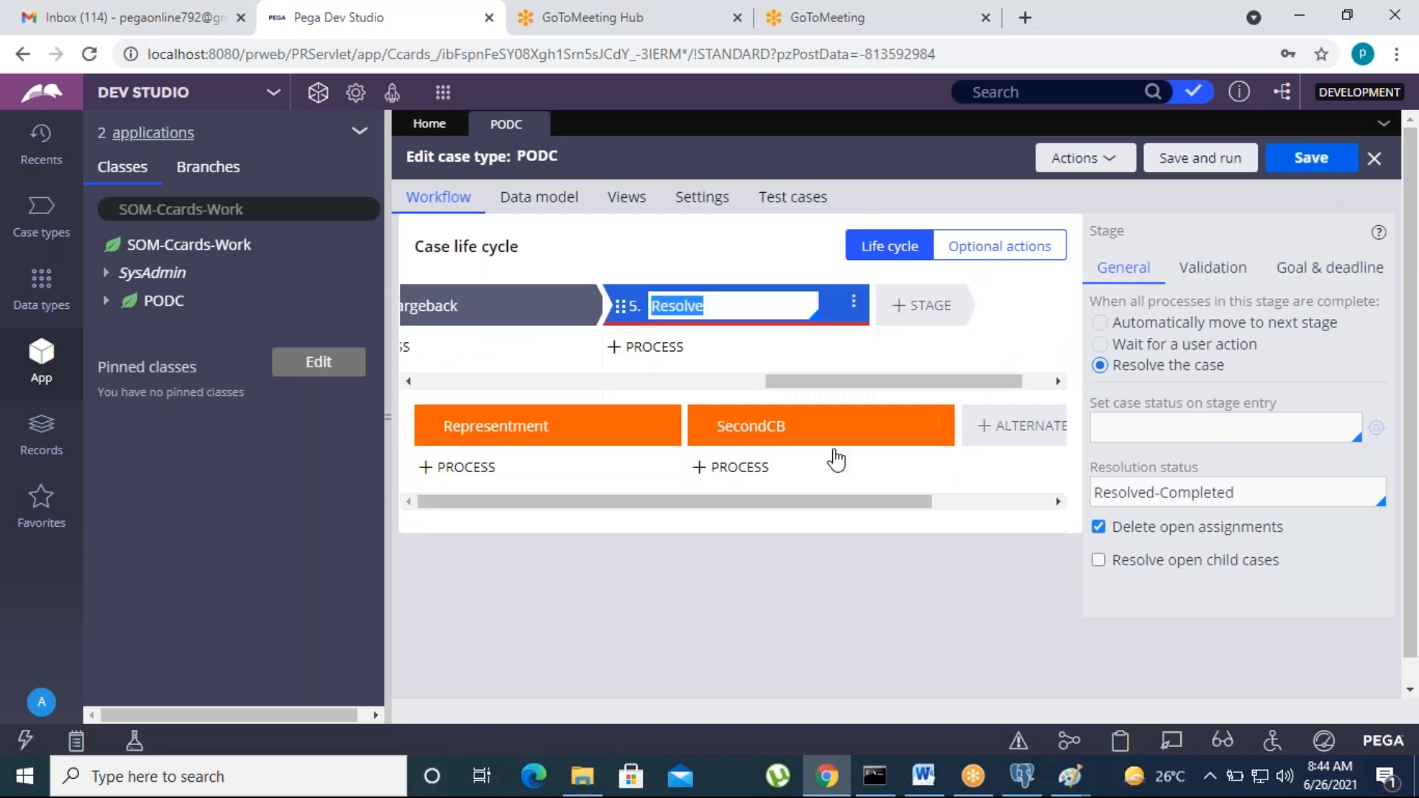
{"action": "left_click_drag", "start_coordinate": [847, 383], "coordinate": [595, 385]}
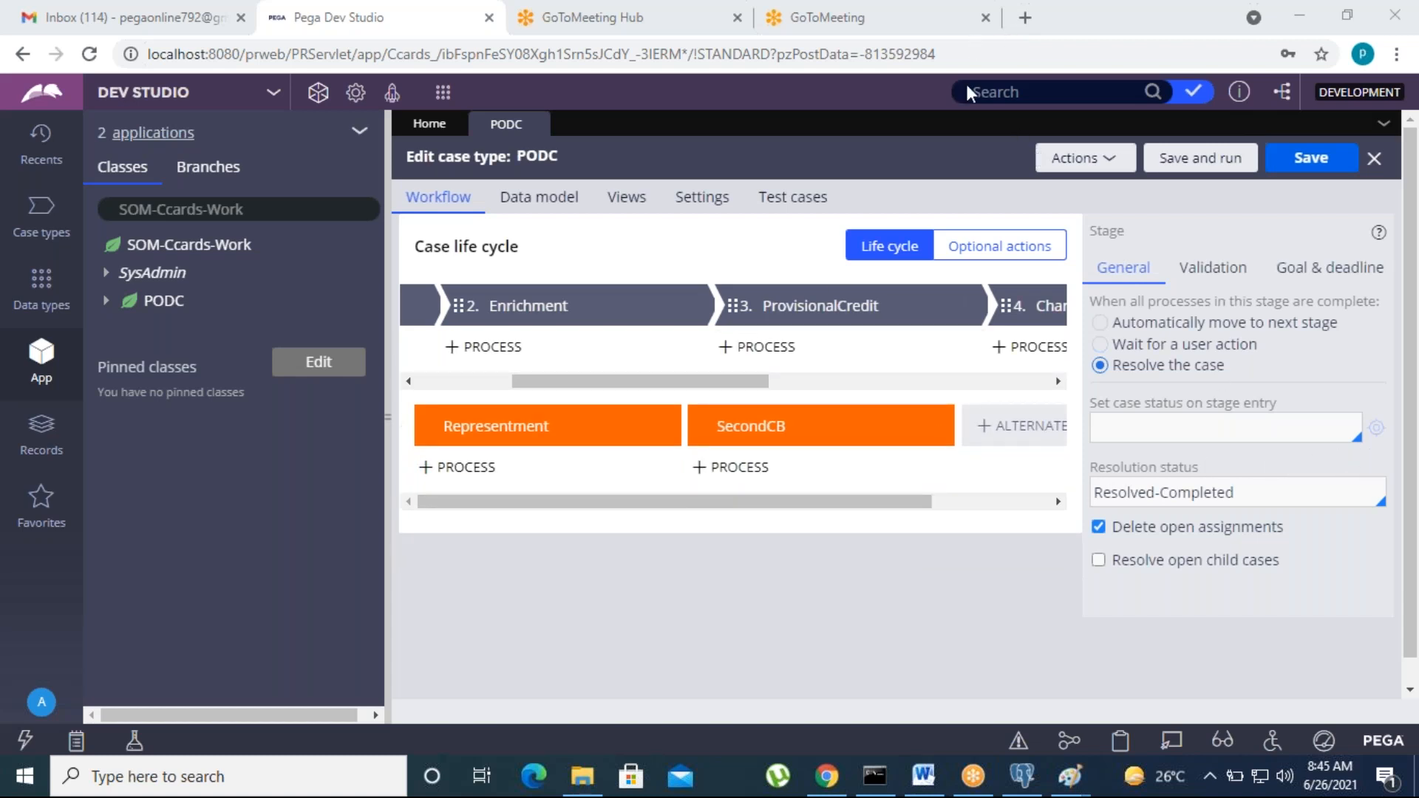
{"action": "mouse_move", "coordinate": [590, 383]}
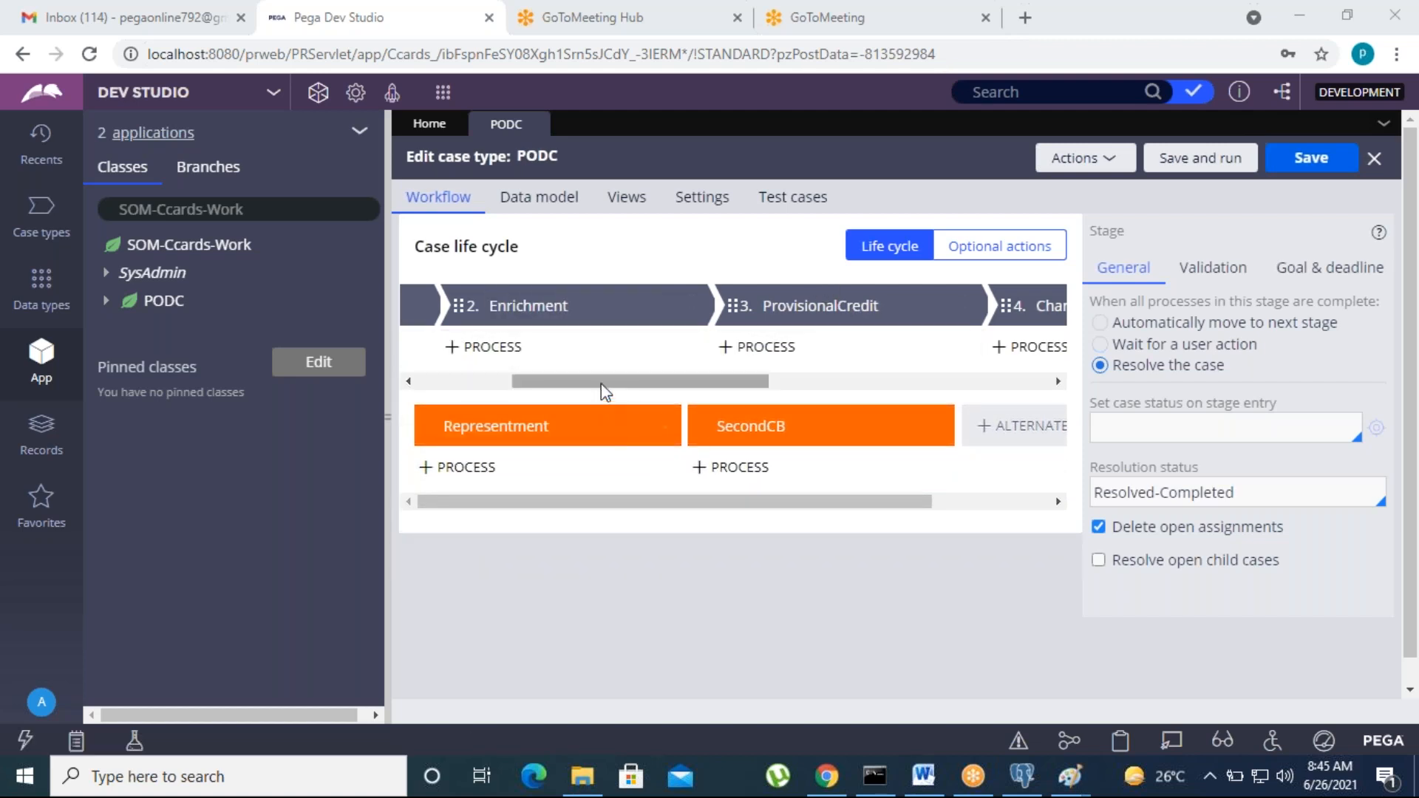
{"action": "left_click_drag", "start_coordinate": [528, 380], "coordinate": [434, 383]}
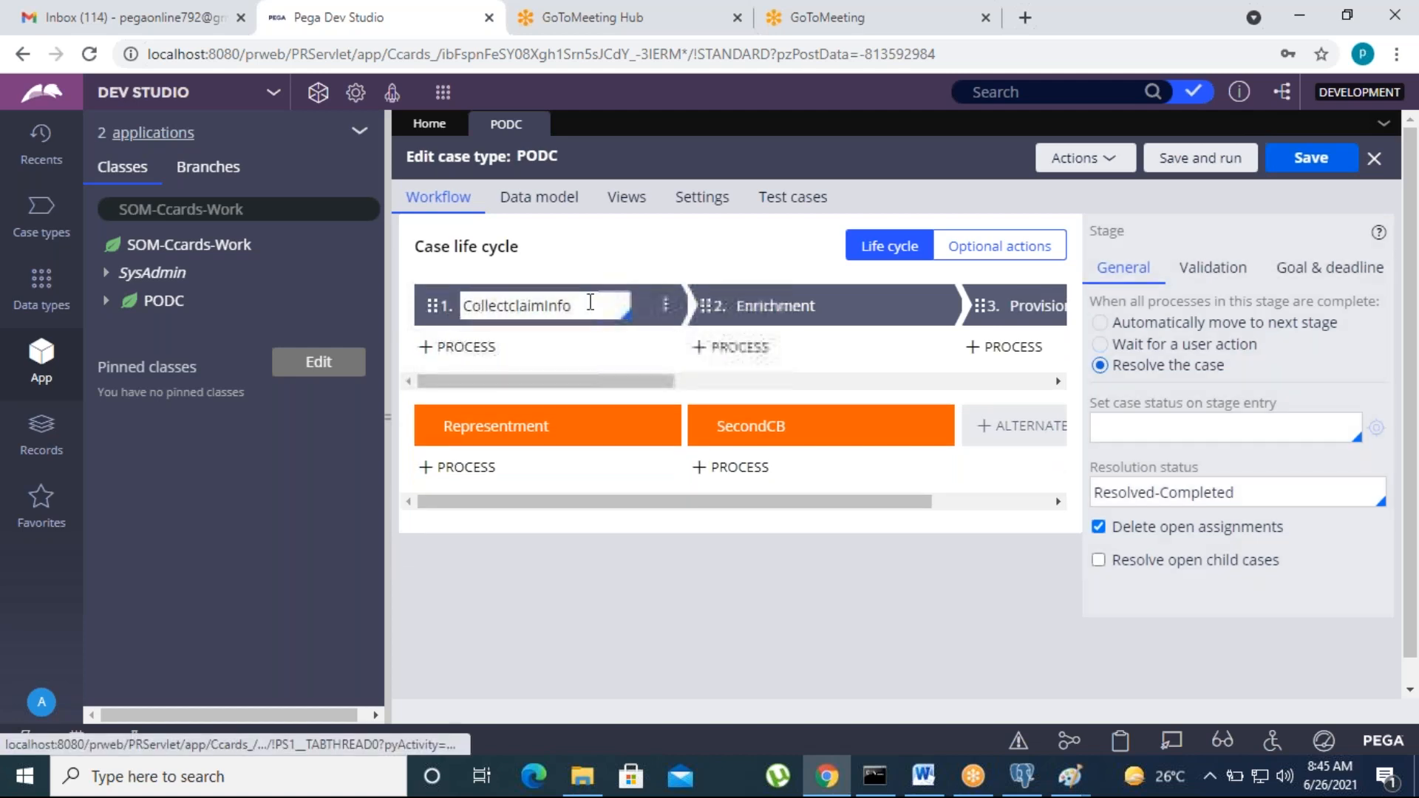
{"action": "left_click", "coordinate": [591, 302]}
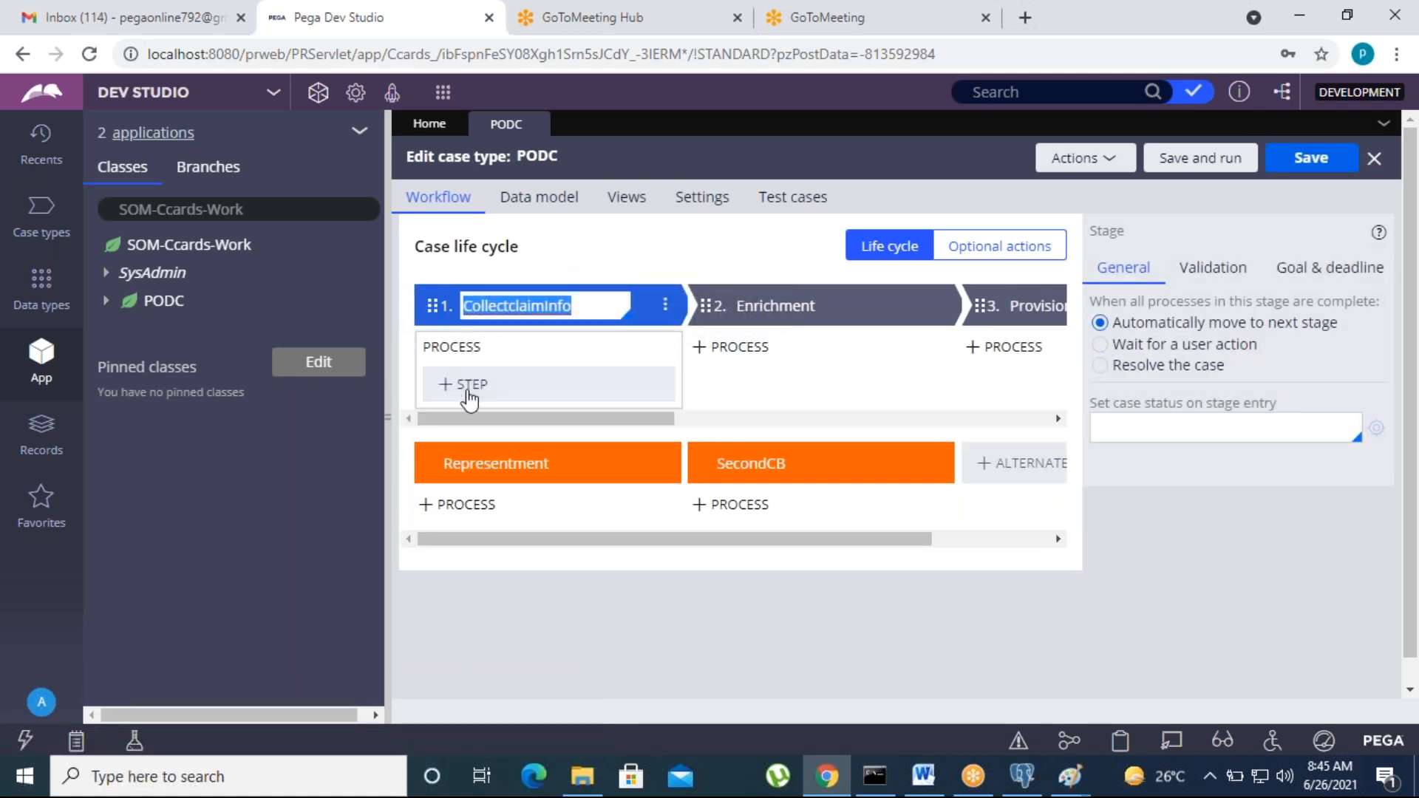
{"action": "left_click", "coordinate": [468, 384]}
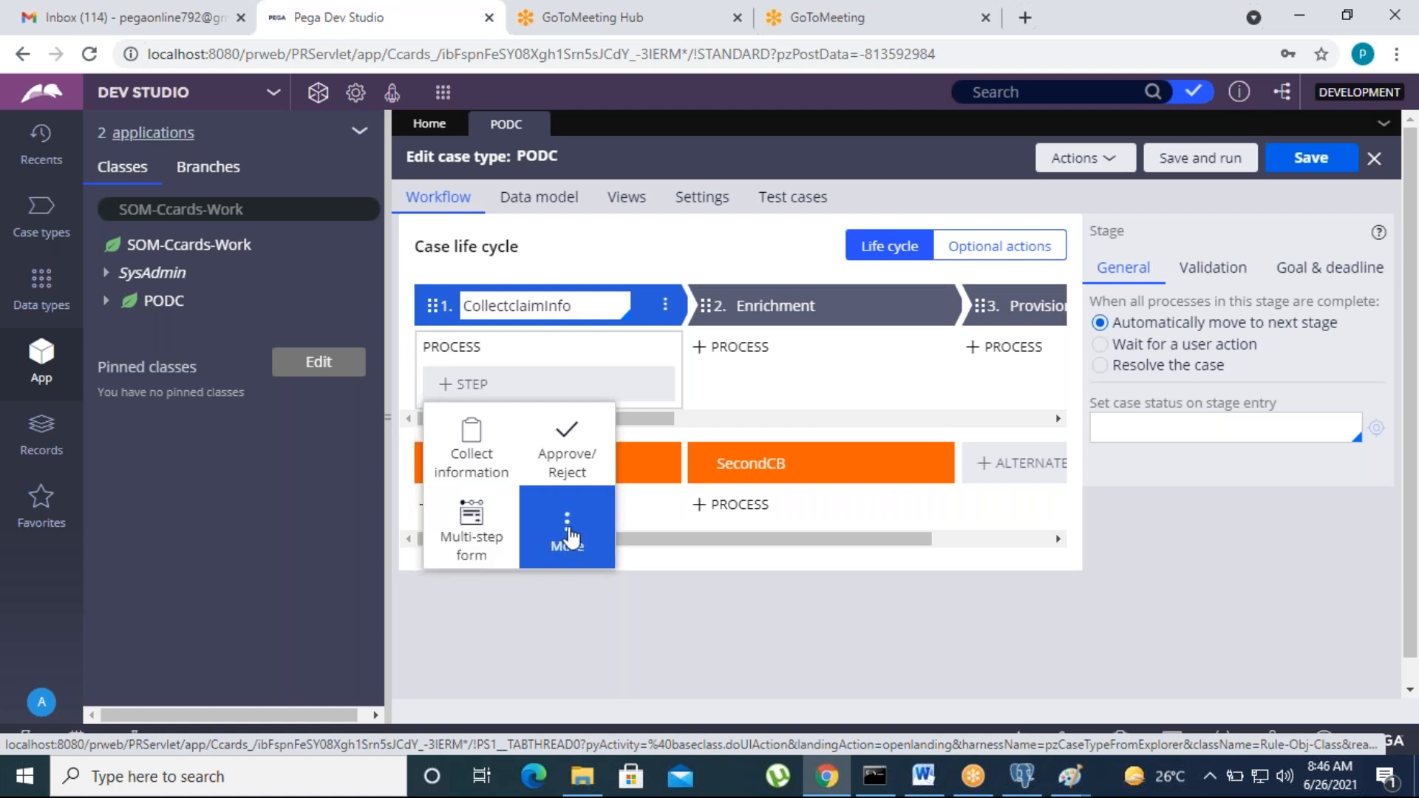
{"action": "left_click", "coordinate": [547, 545]}
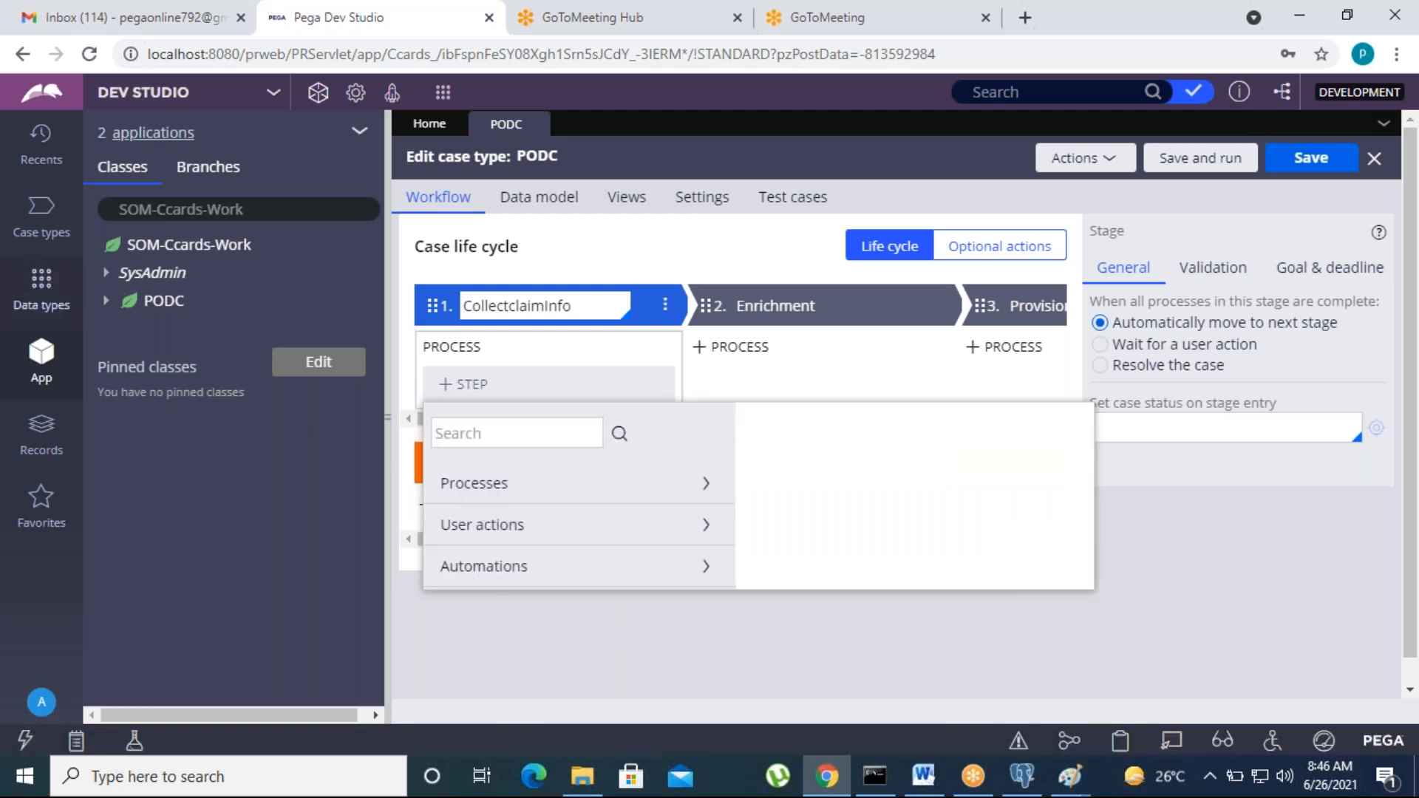
{"action": "left_click", "coordinate": [547, 495]}
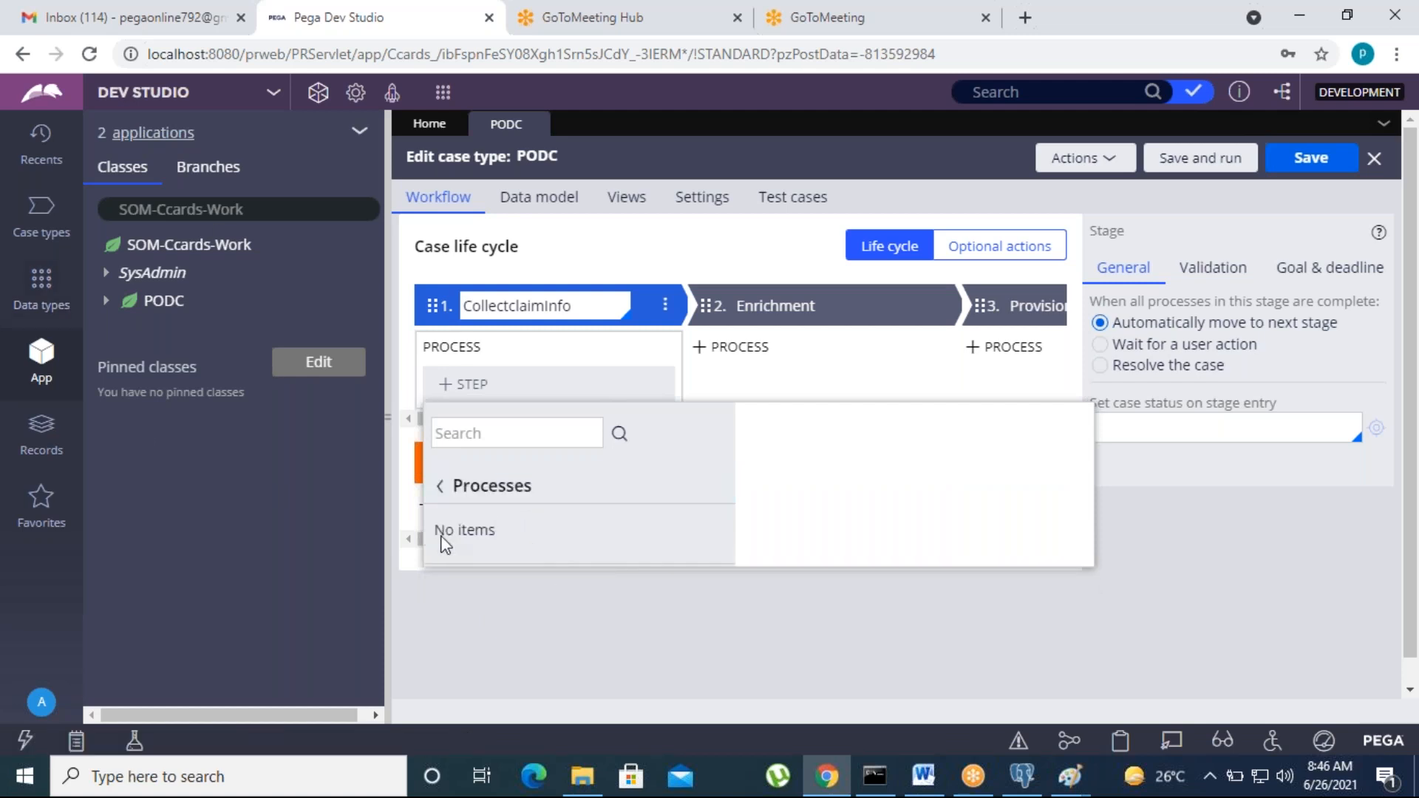
{"action": "left_click", "coordinate": [442, 492]}
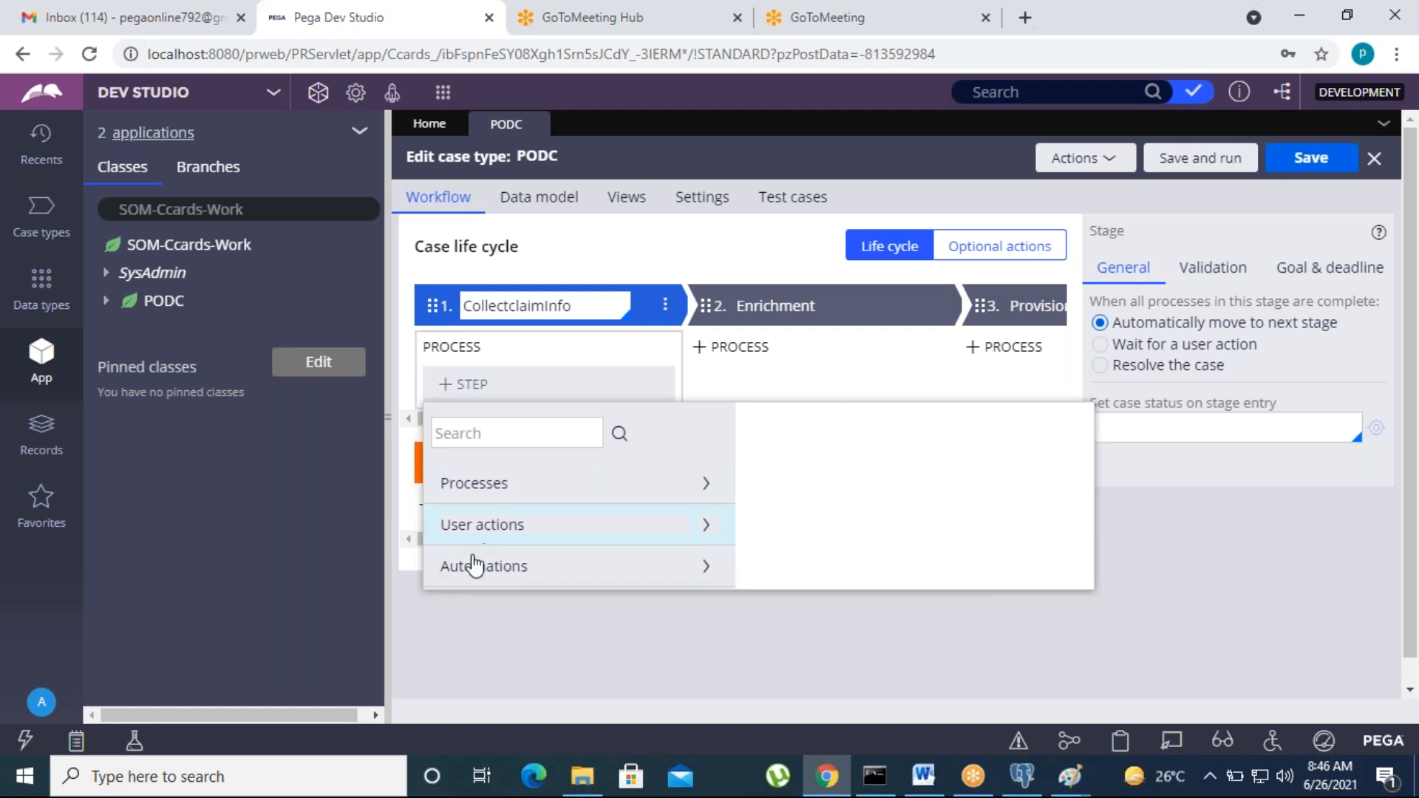
{"action": "left_click", "coordinate": [473, 526]}
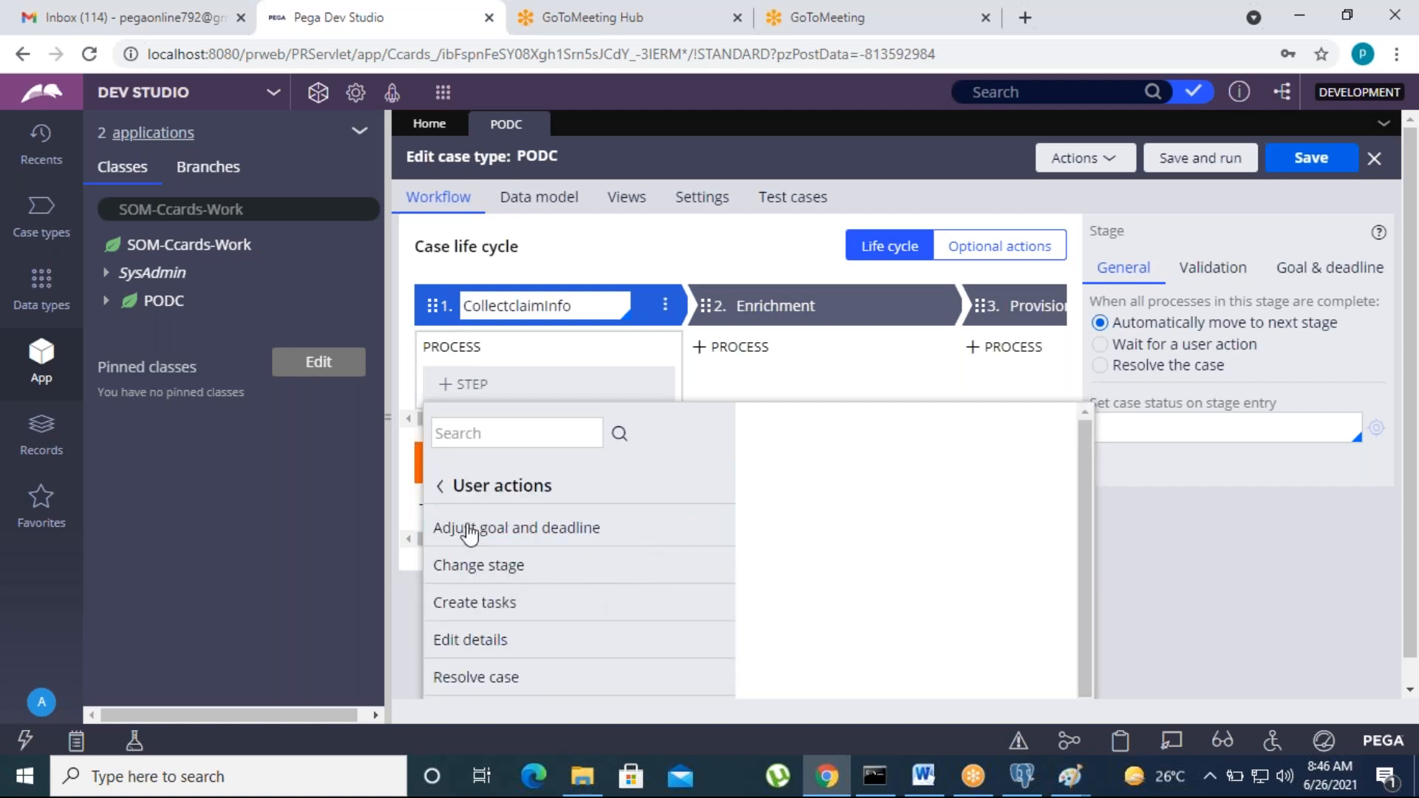
{"action": "scroll", "coordinate": [523, 637], "scroll_direction": "down", "scroll_amount": 1}
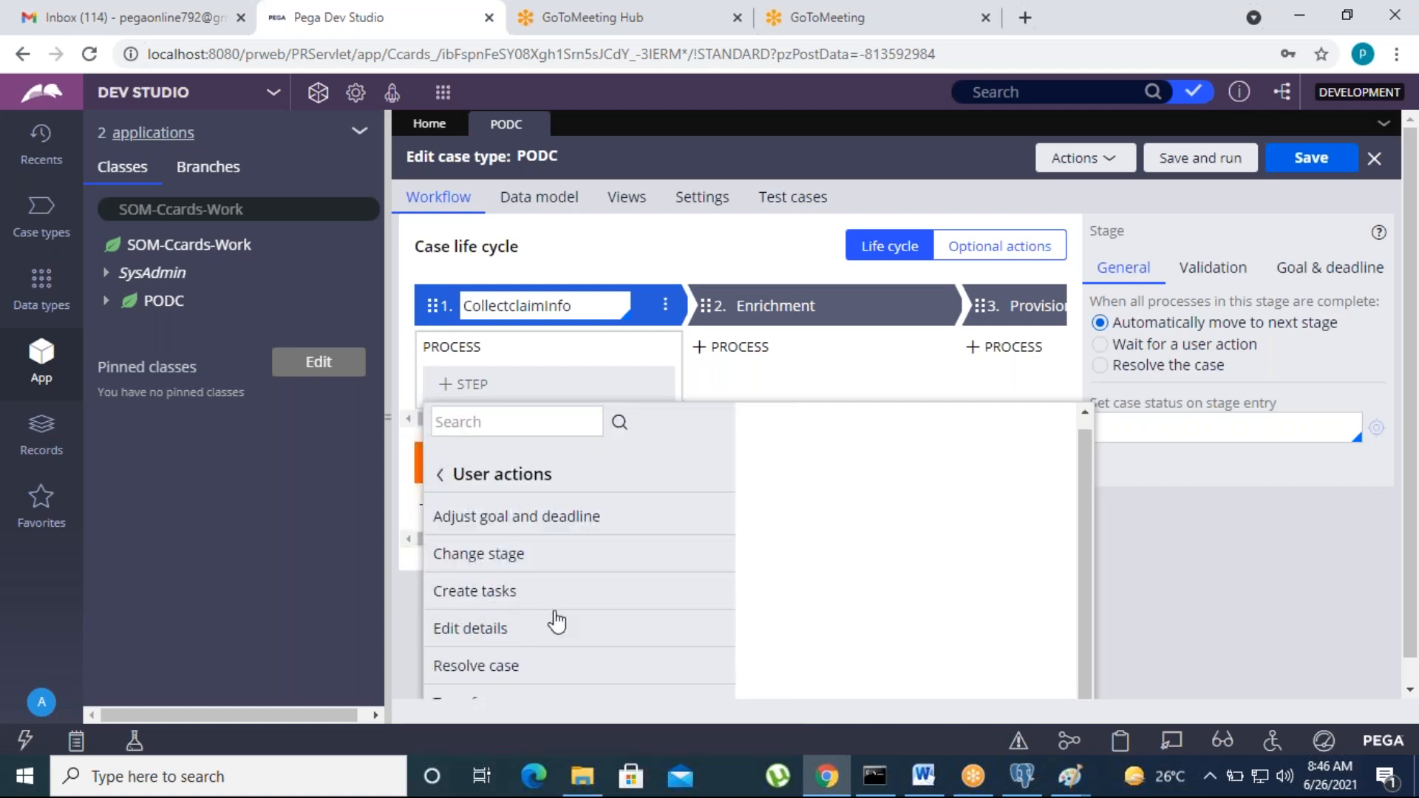
{"action": "left_click", "coordinate": [440, 477]}
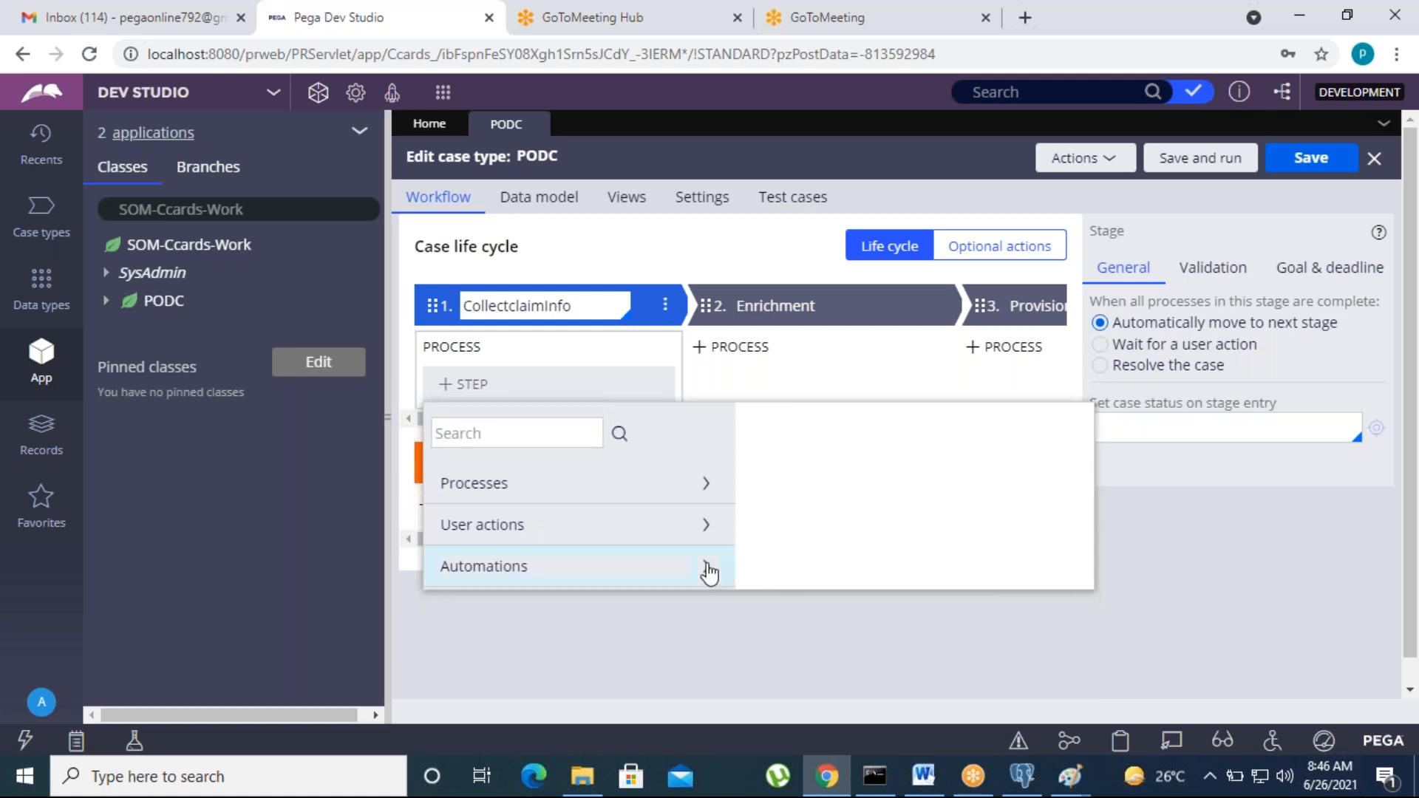
{"action": "left_click", "coordinate": [702, 566]}
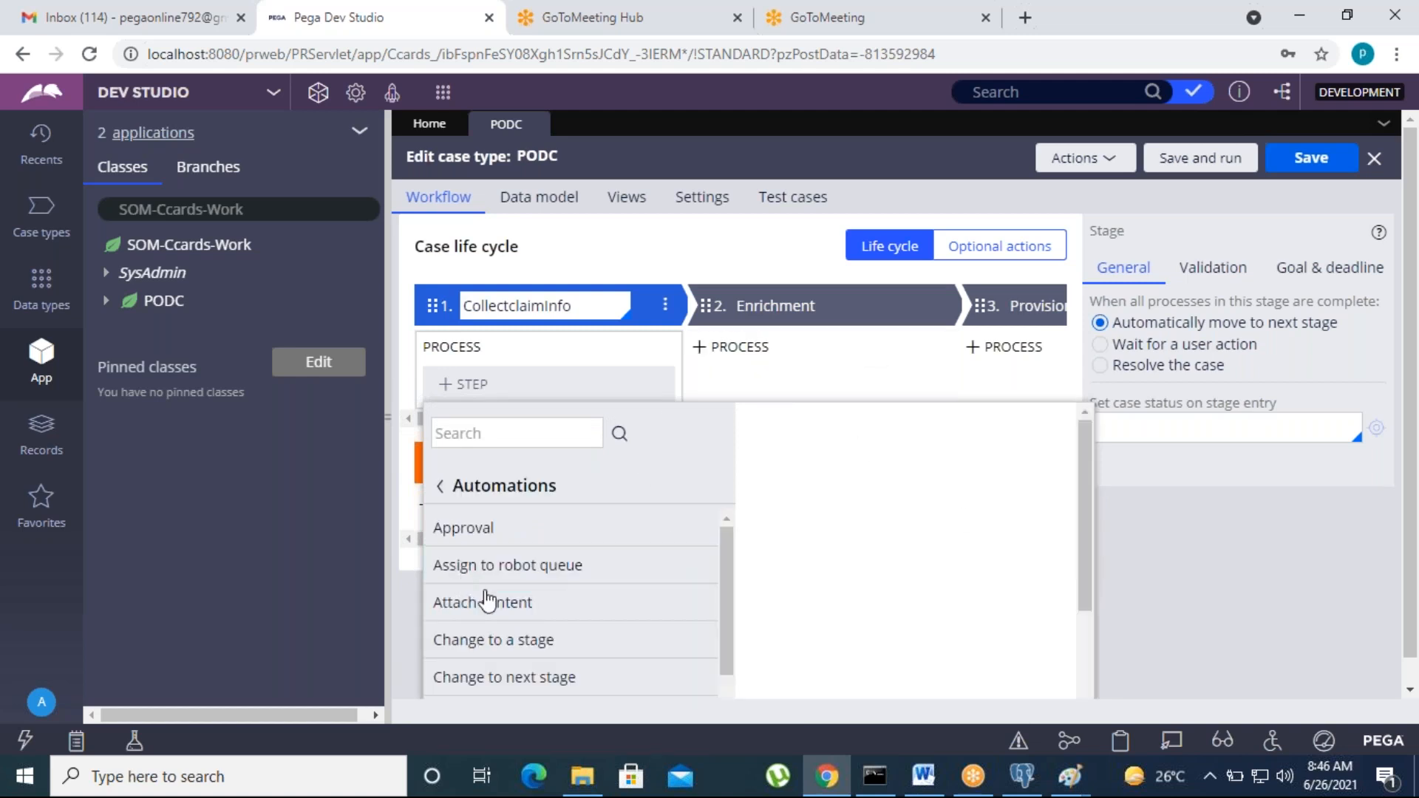
{"action": "scroll", "coordinate": [609, 594], "scroll_direction": "down", "scroll_amount": 5}
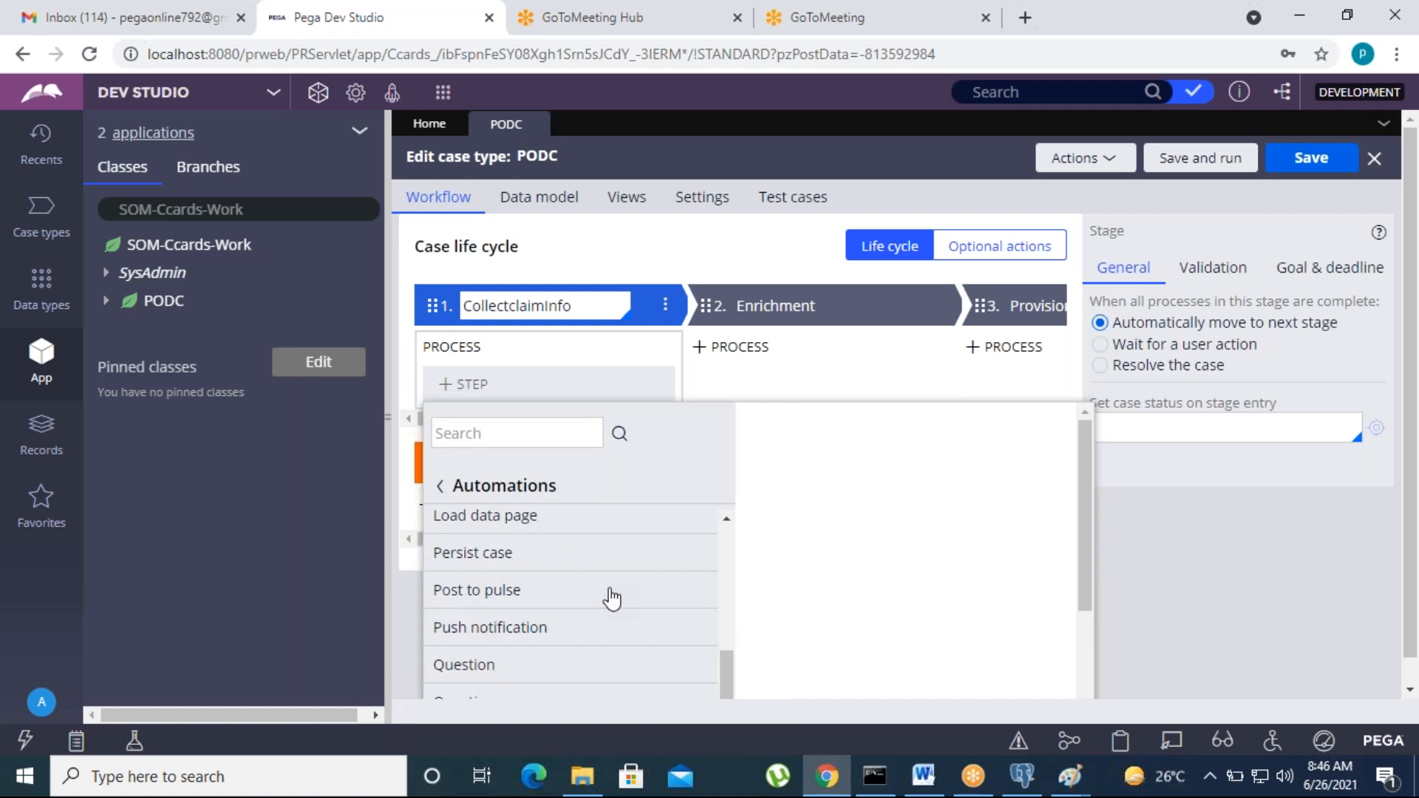
{"action": "scroll", "coordinate": [537, 635], "scroll_direction": "up", "scroll_amount": 5}
{"action": "scroll", "coordinate": [535, 642], "scroll_direction": "down", "scroll_amount": 6}
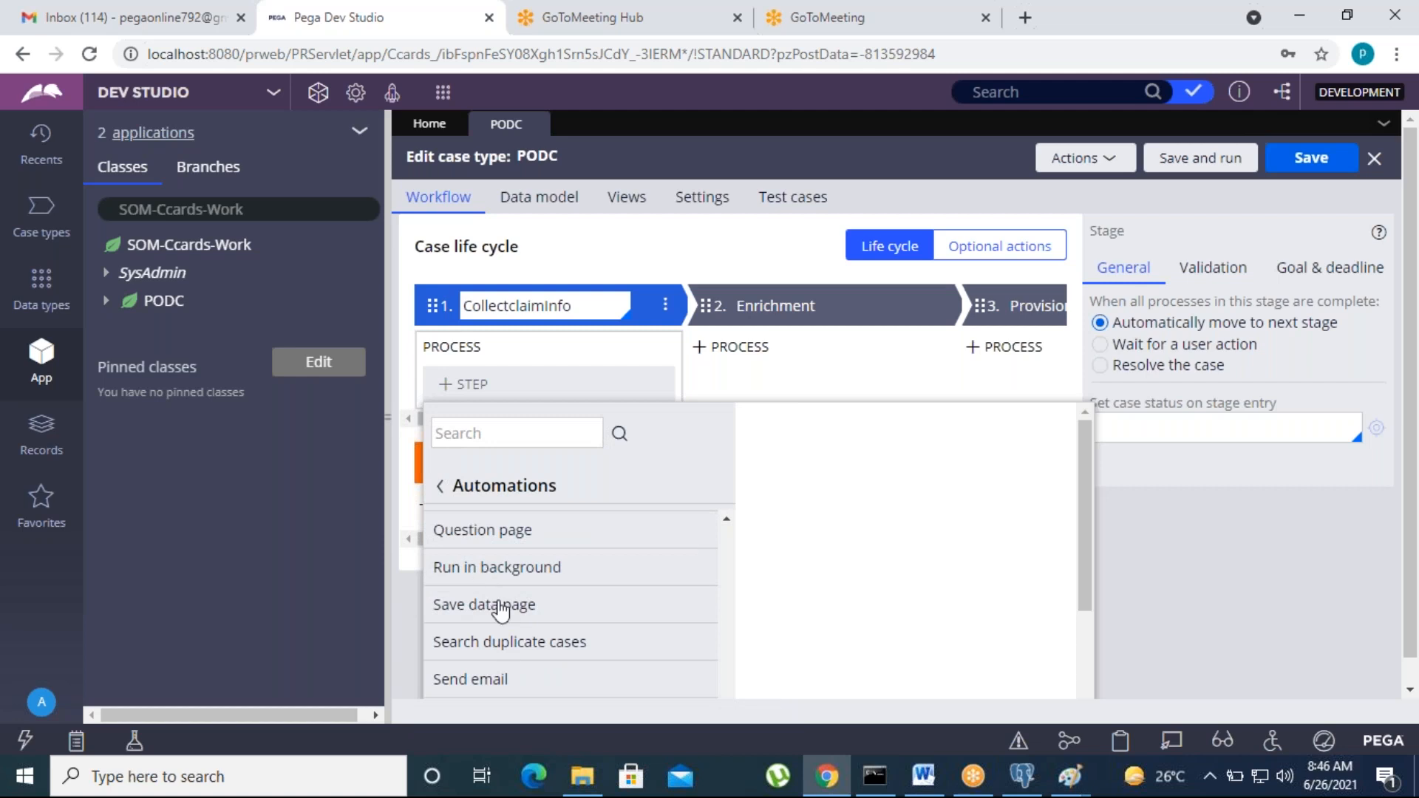
{"action": "left_click", "coordinate": [442, 492]}
{"action": "left_click", "coordinate": [778, 678]}
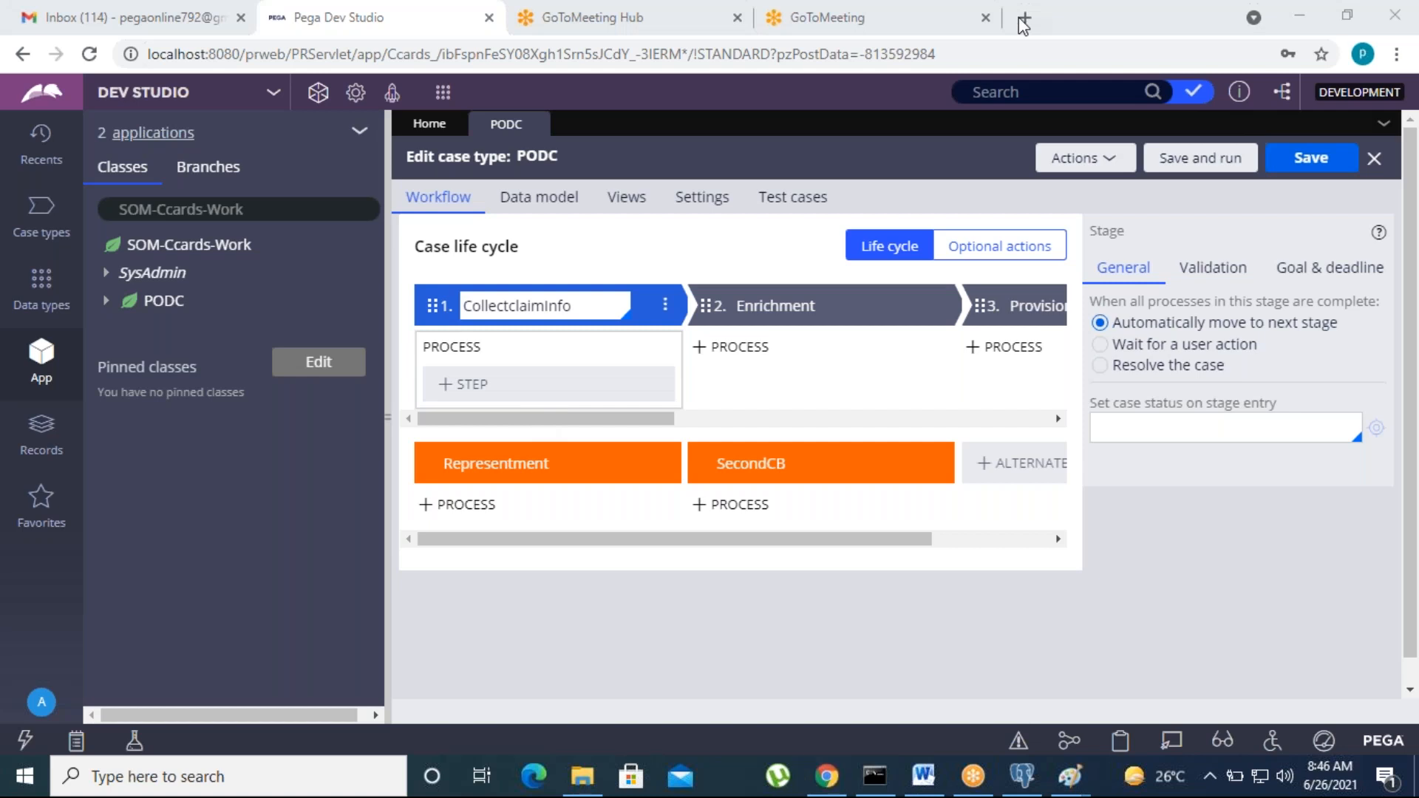
{"action": "left_click", "coordinate": [464, 391]}
Step: Add a Collect information step named CollectclaimDeatils to CollectclaimInfo and open its view
{"action": "left_click", "coordinate": [464, 391]}
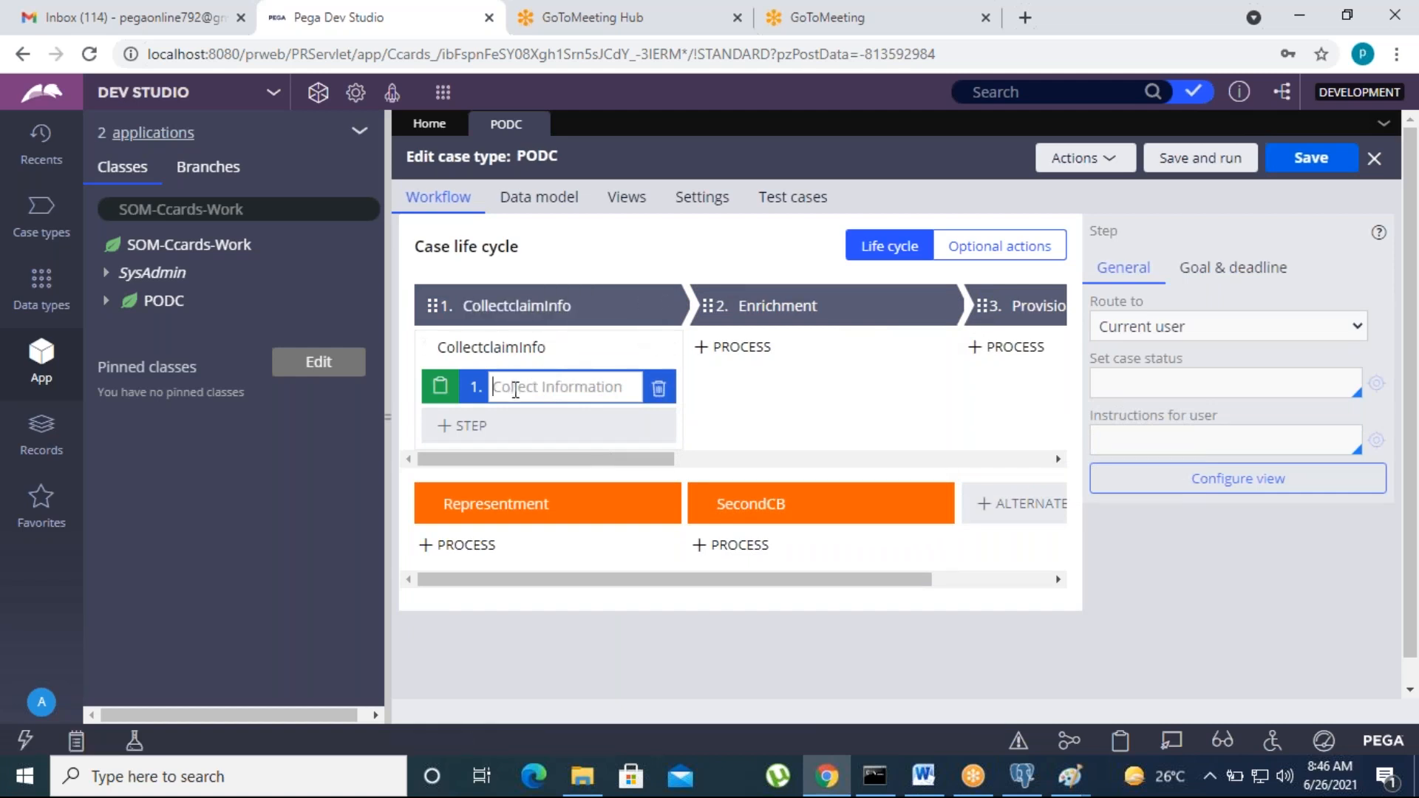
{"action": "type", "text": "Collect"}
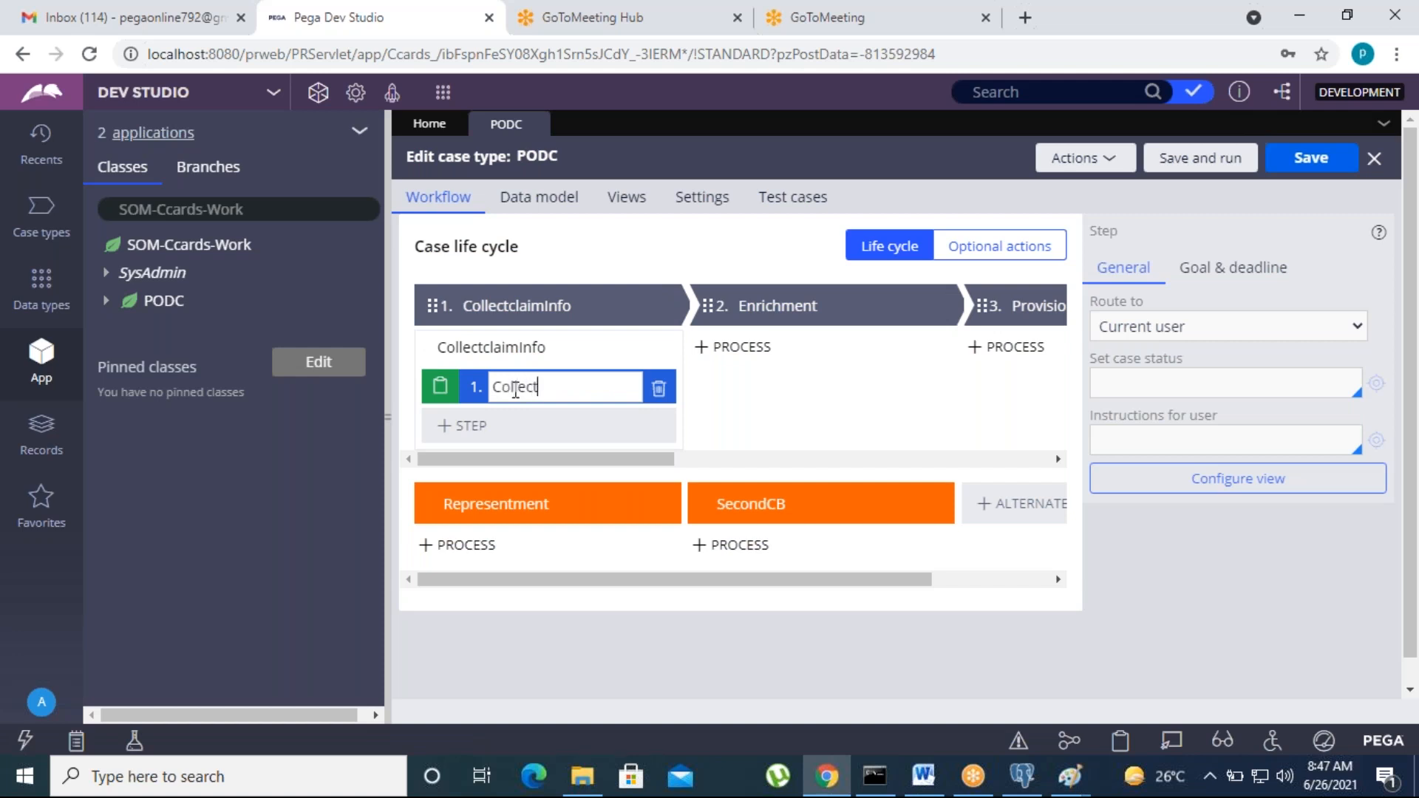
{"action": "type", "text": "claimDeatils"}
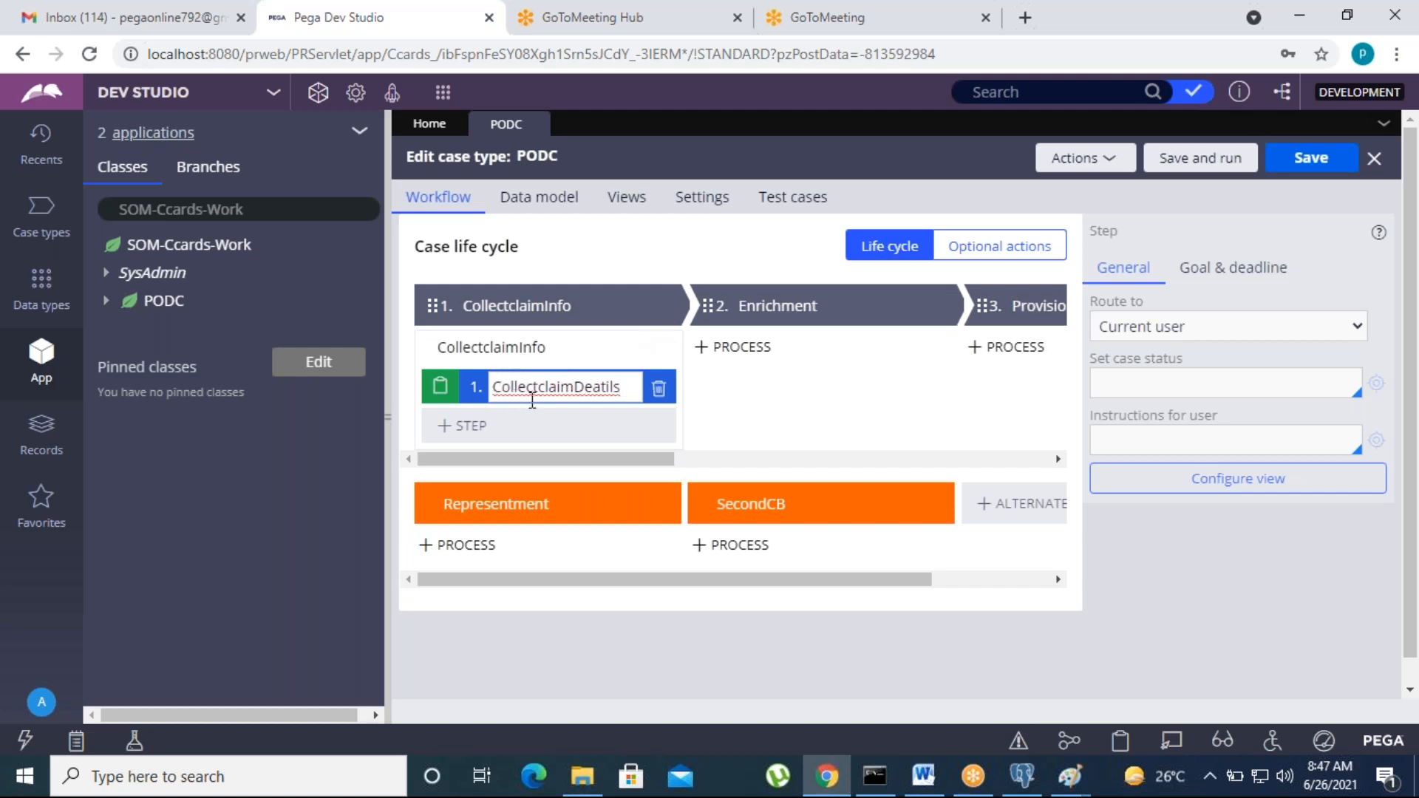
{"action": "left_click", "coordinate": [1237, 492]}
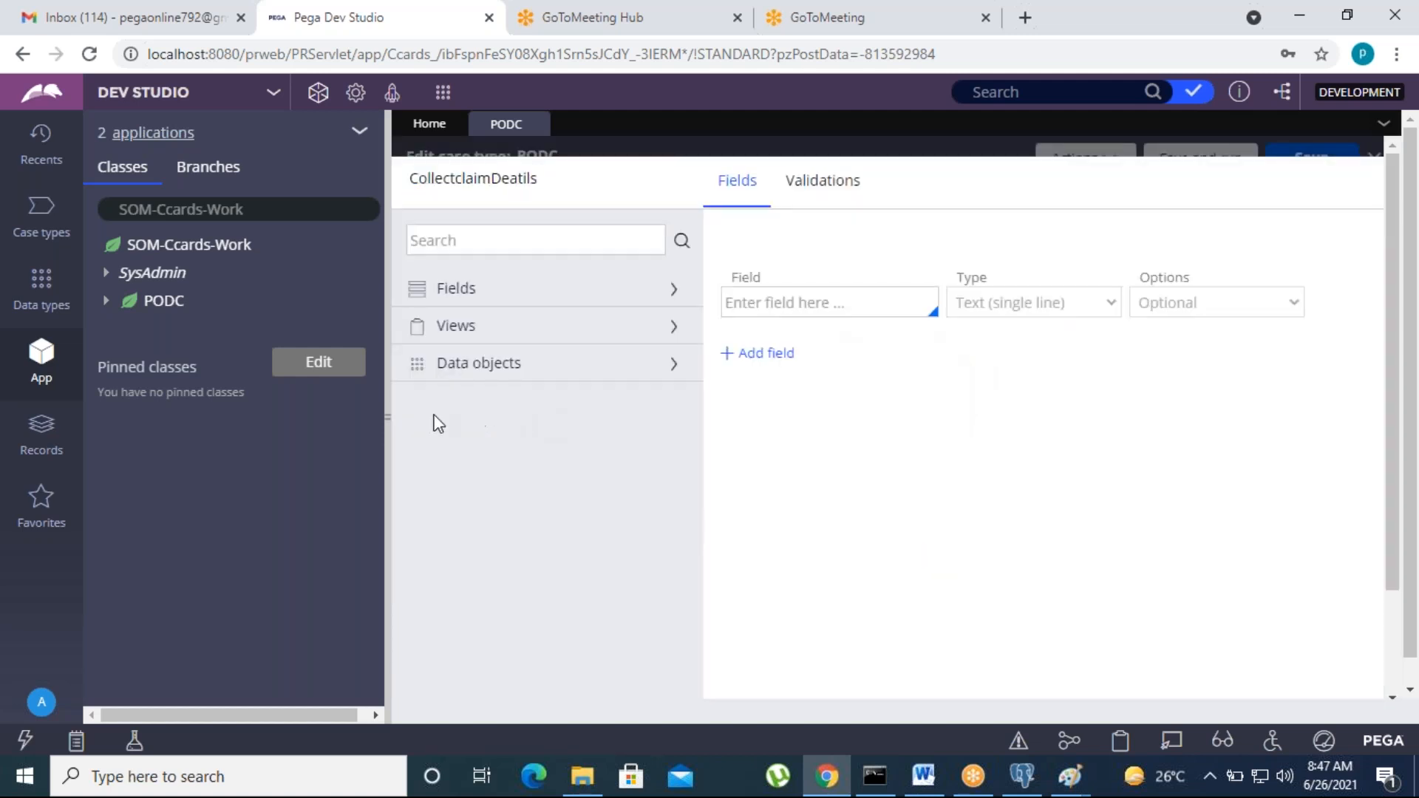
Step: Add a required single-line text field named Network, then add a second empty field row
{"action": "left_click", "coordinate": [823, 303]}
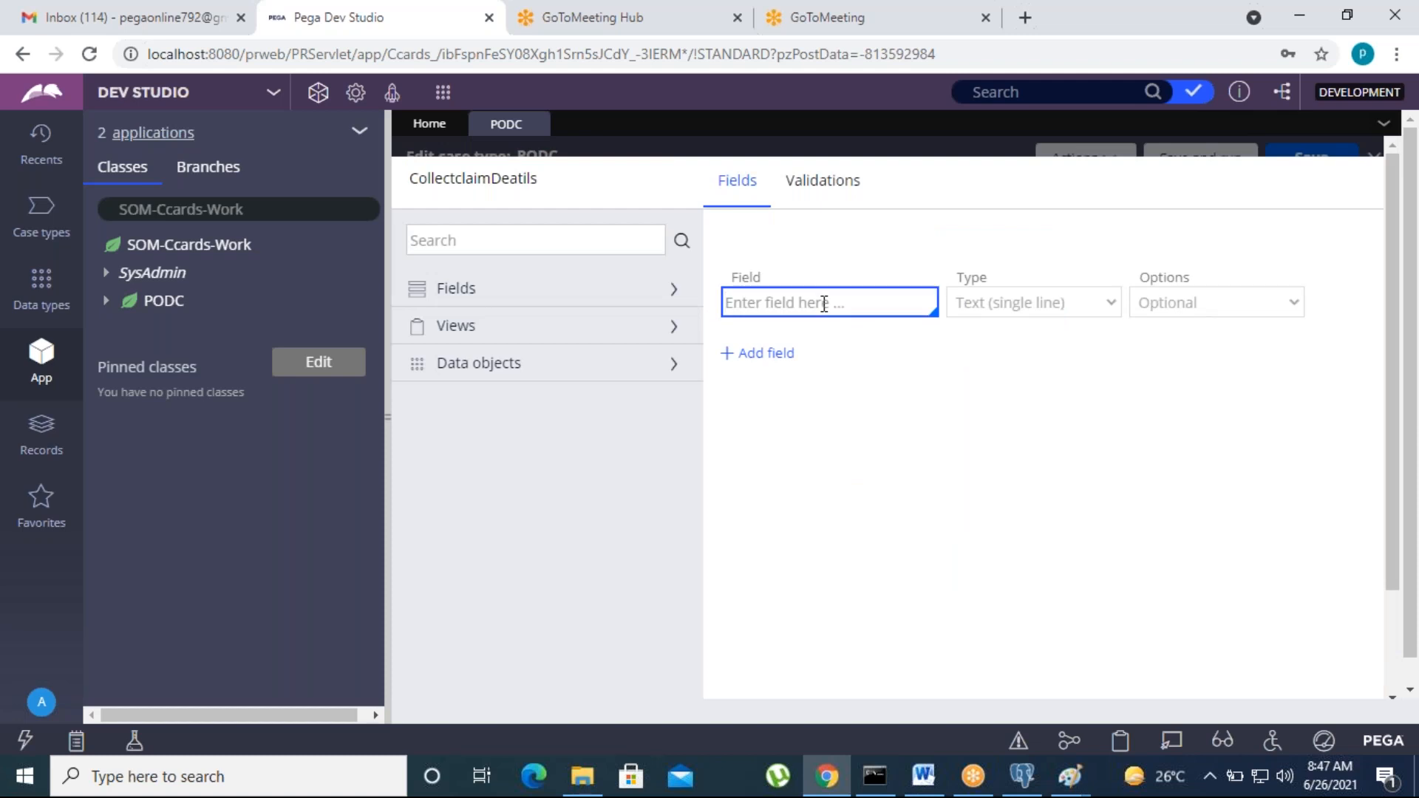
{"action": "type", "text": "Network"}
{"action": "left_click", "coordinate": [965, 26]}
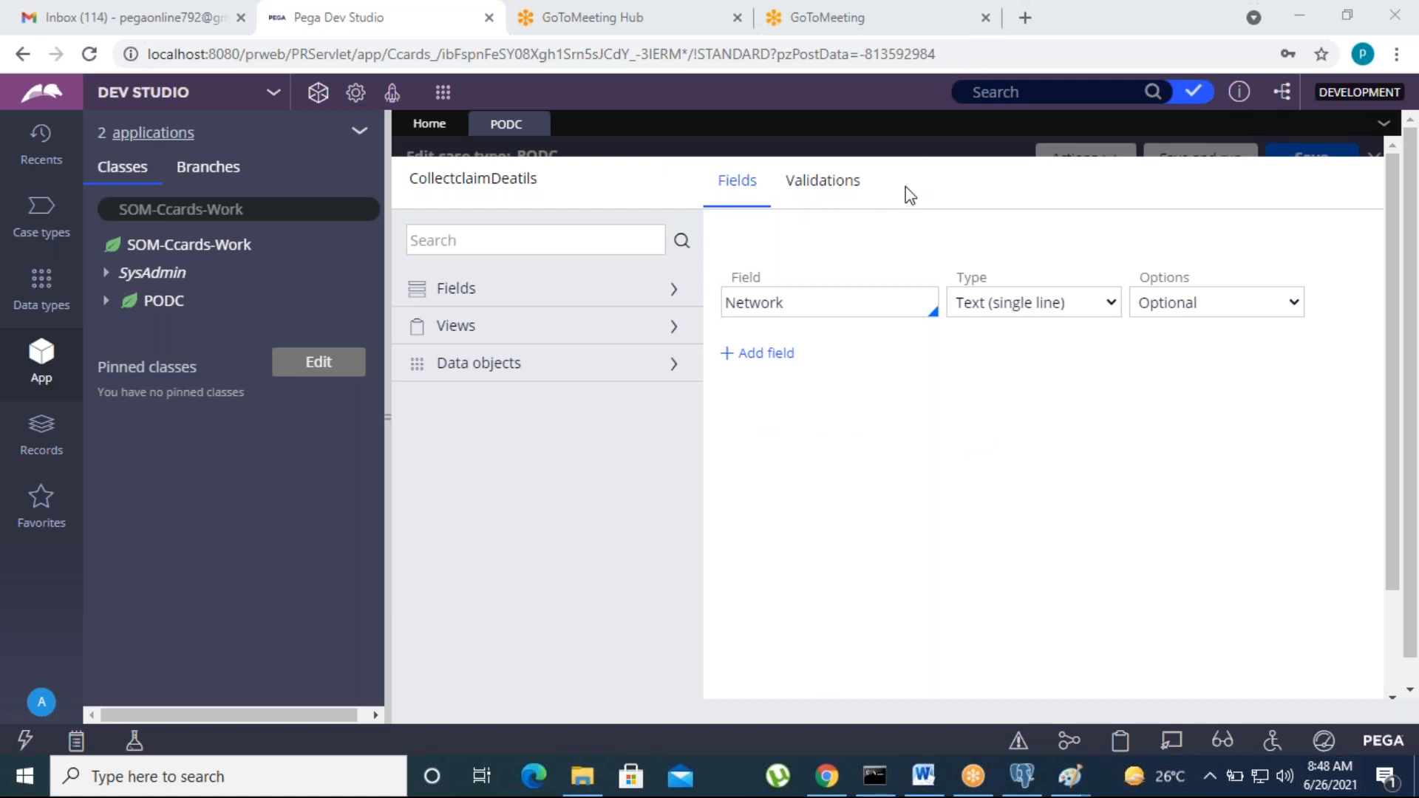
{"action": "left_click", "coordinate": [821, 304]}
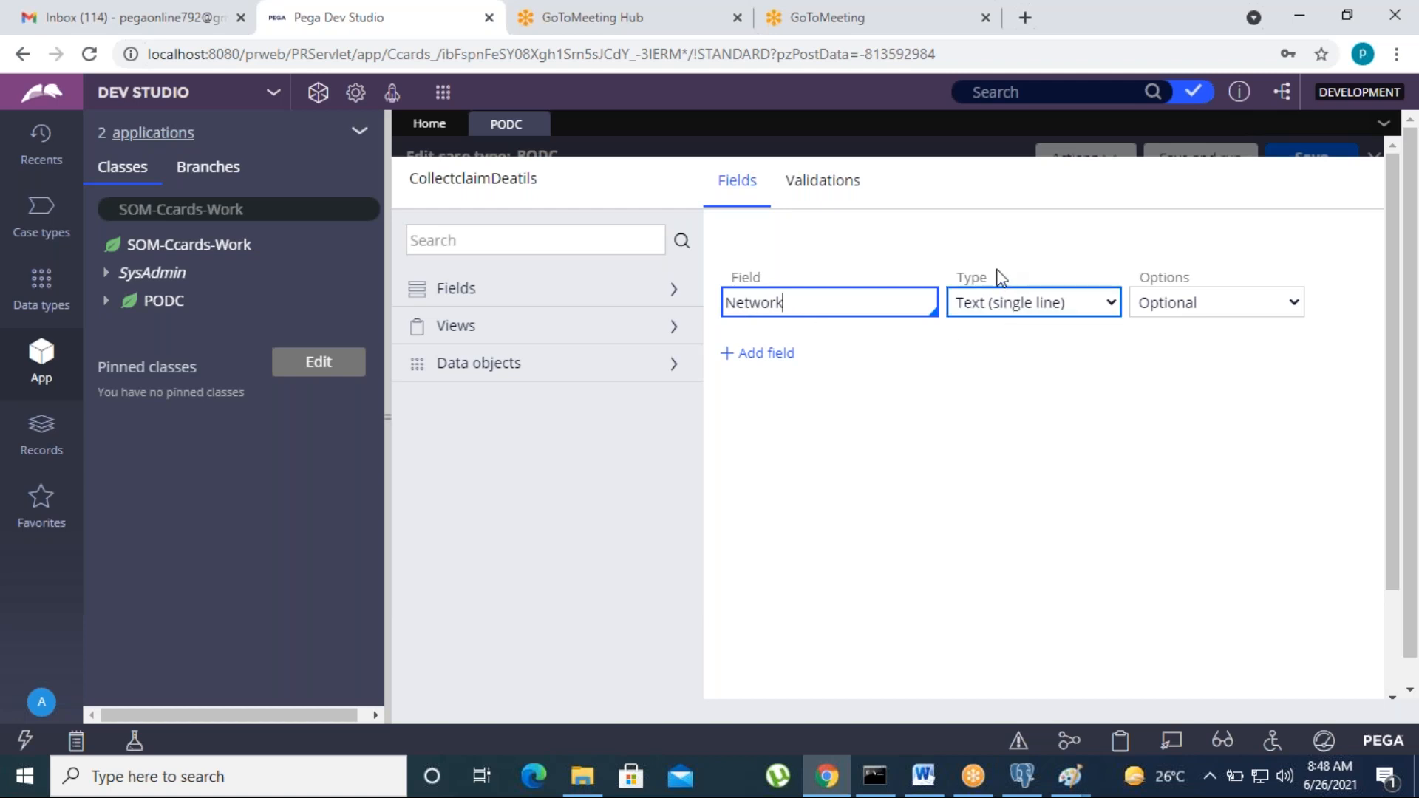
{"action": "left_click", "coordinate": [999, 312]}
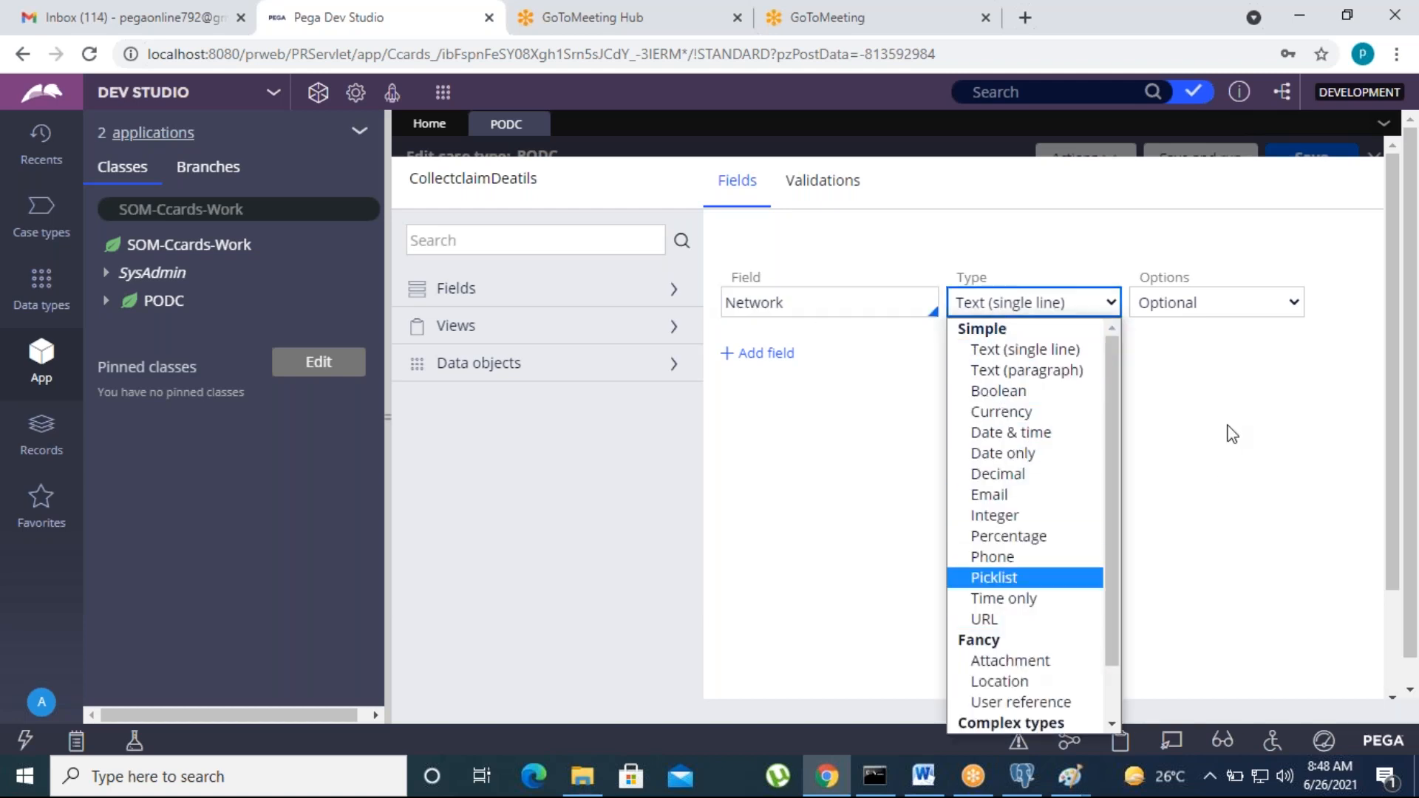
{"action": "left_click", "coordinate": [1190, 316]}
{"action": "left_click", "coordinate": [1191, 316]}
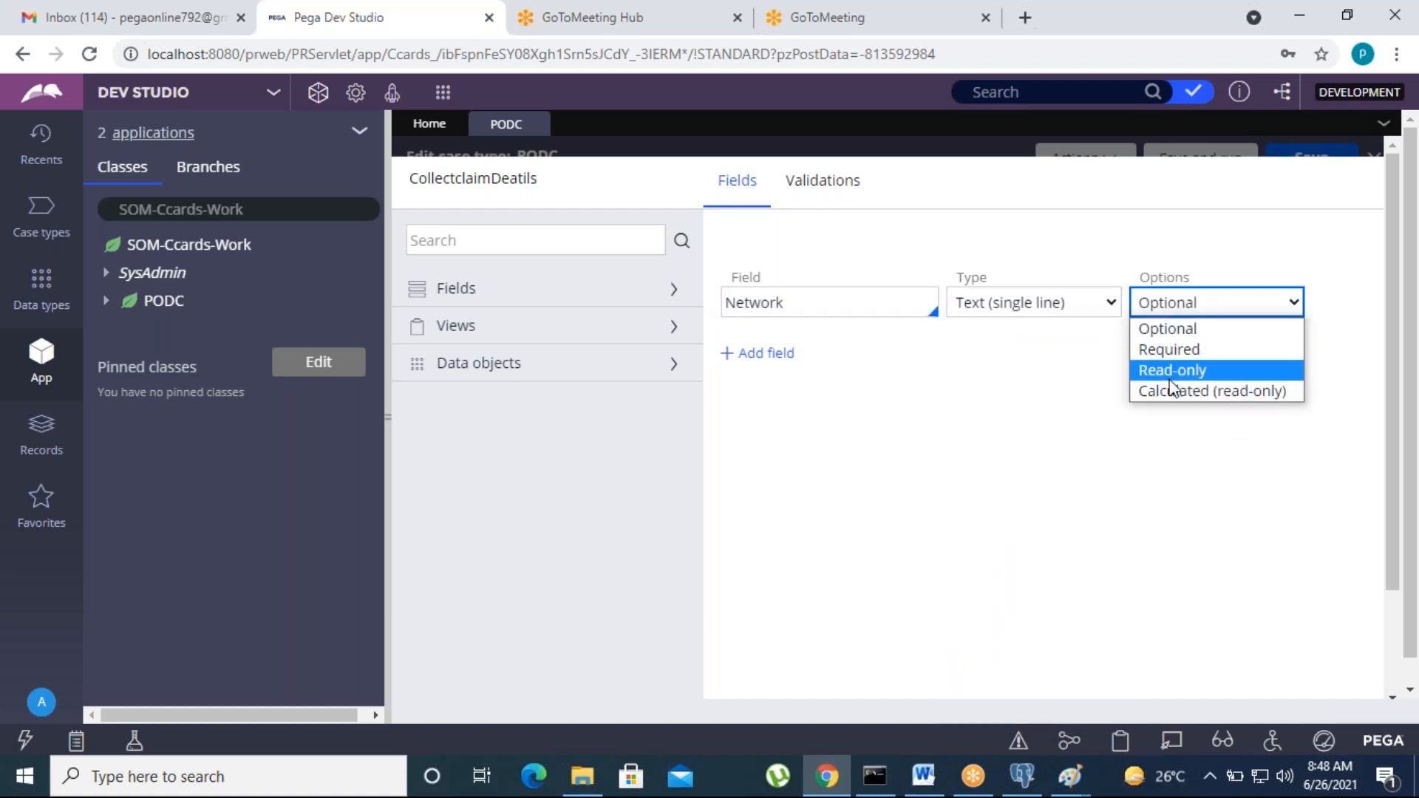
{"action": "left_click", "coordinate": [1171, 352]}
{"action": "left_click", "coordinate": [1228, 305]}
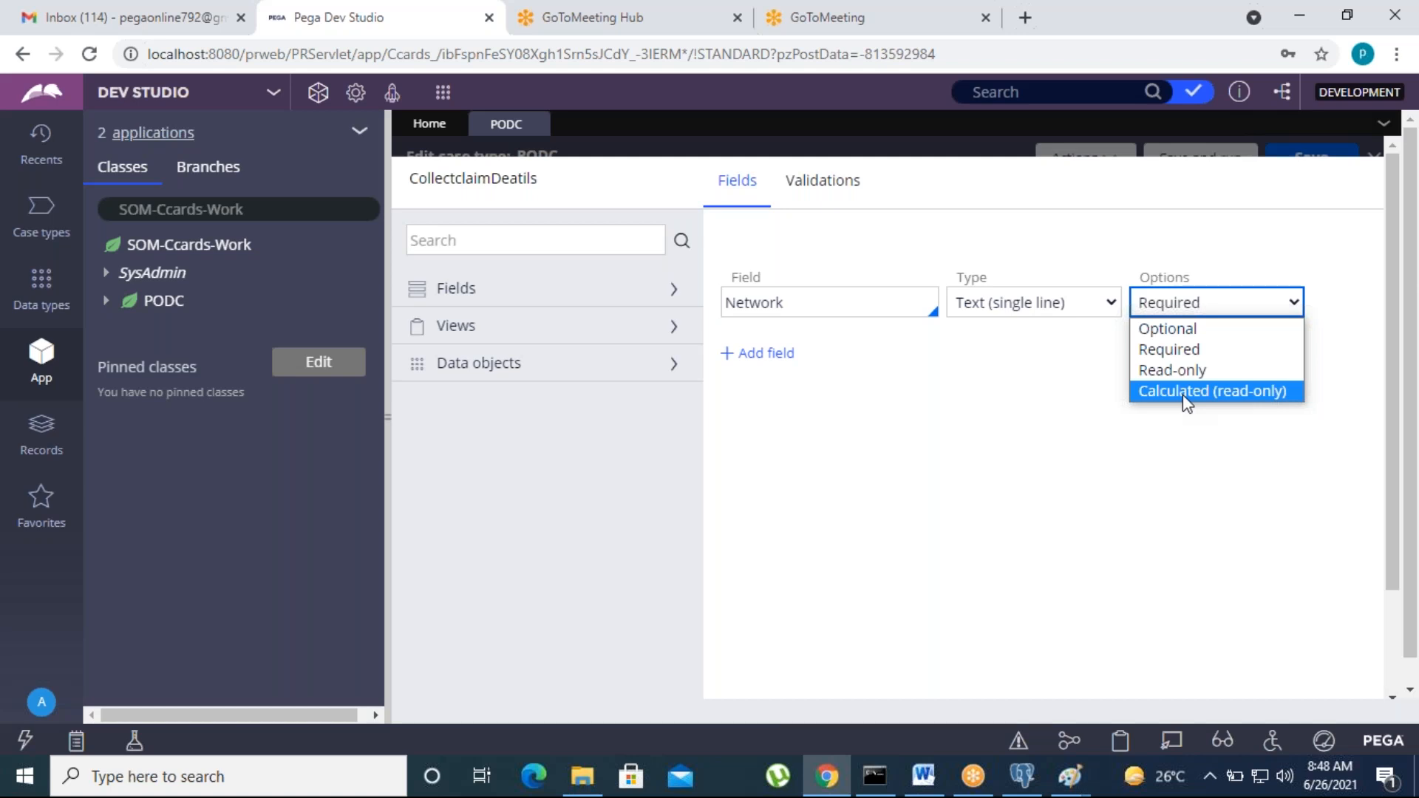
{"action": "left_click", "coordinate": [1035, 426]}
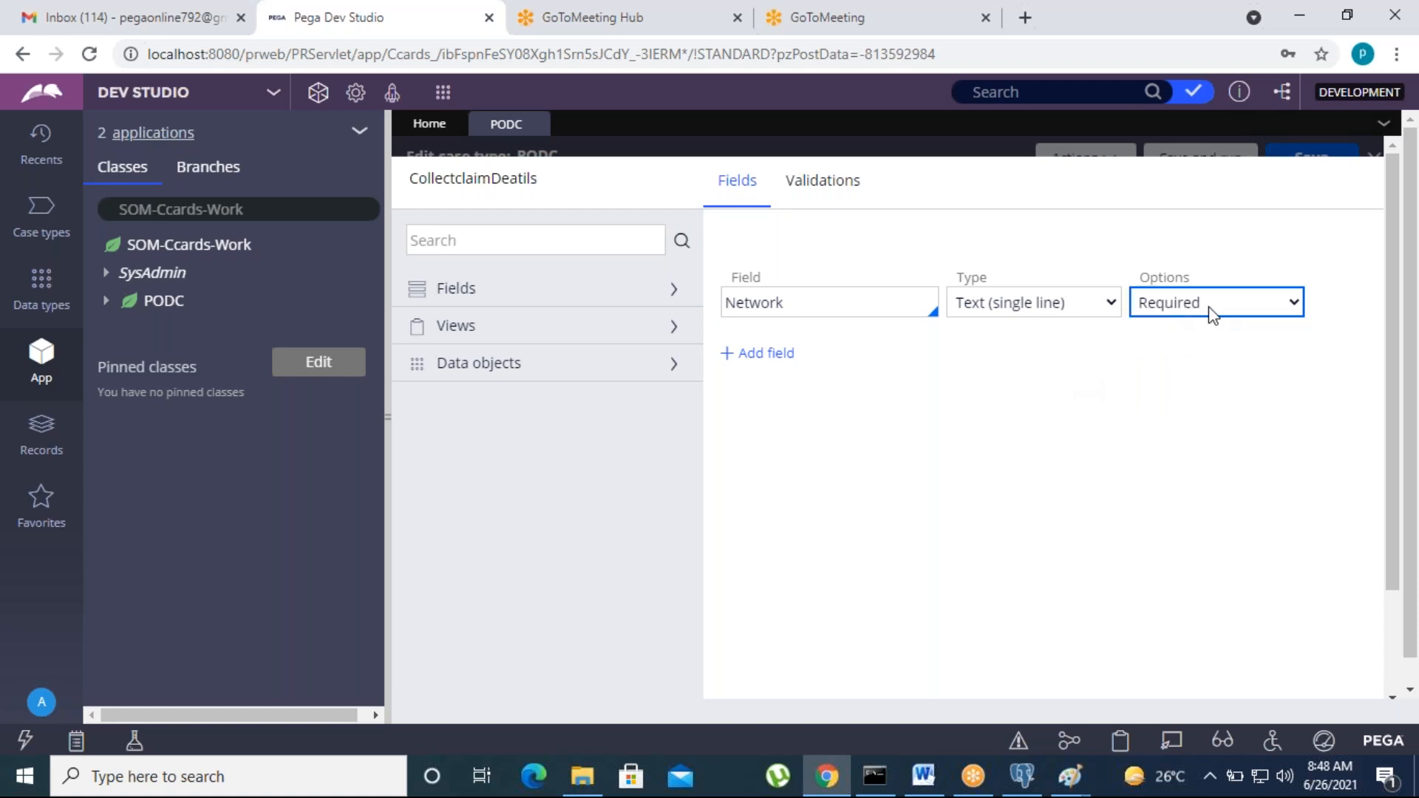
{"action": "left_click", "coordinate": [765, 355]}
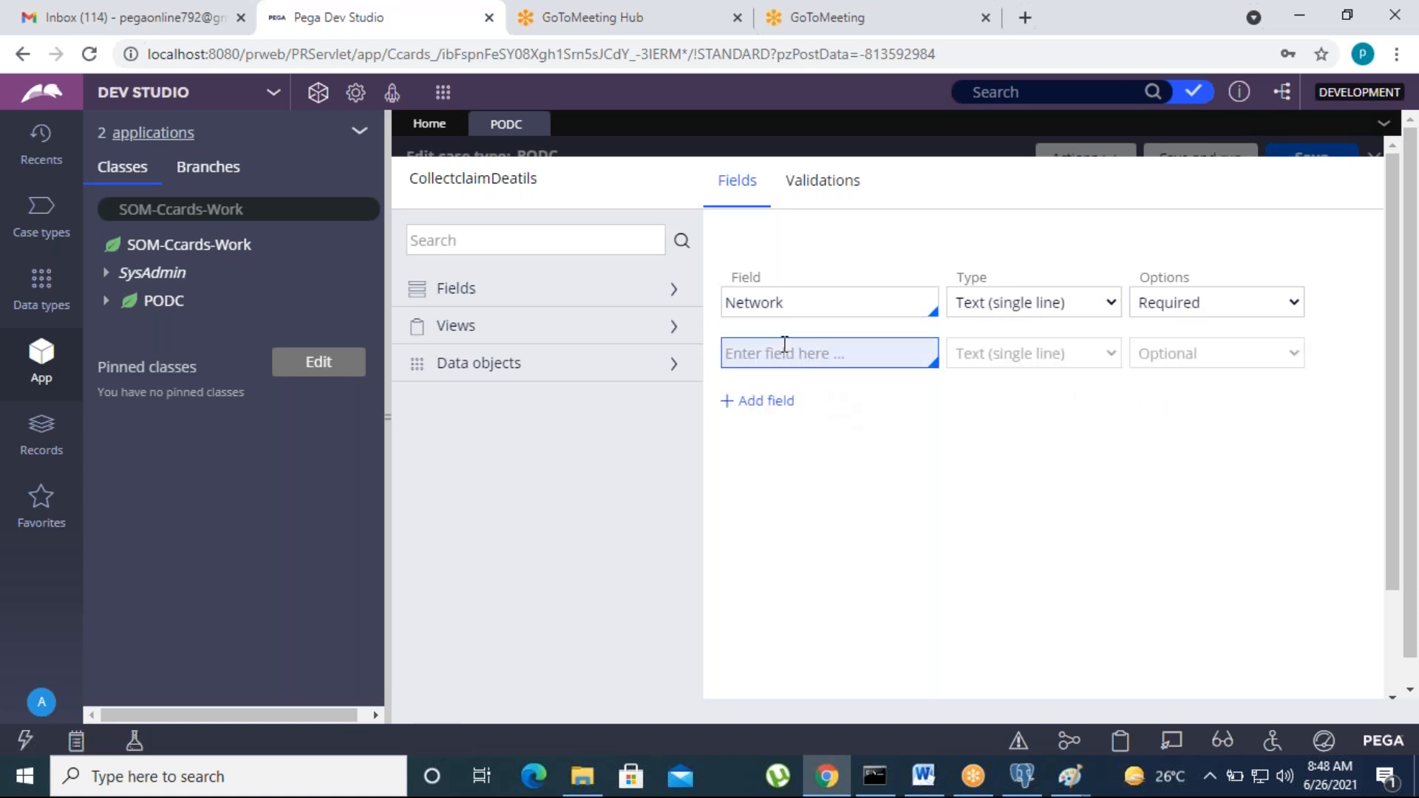
Step: Add TransactionID and CardNo as Integer fields
{"action": "type", "text": "Tran"}
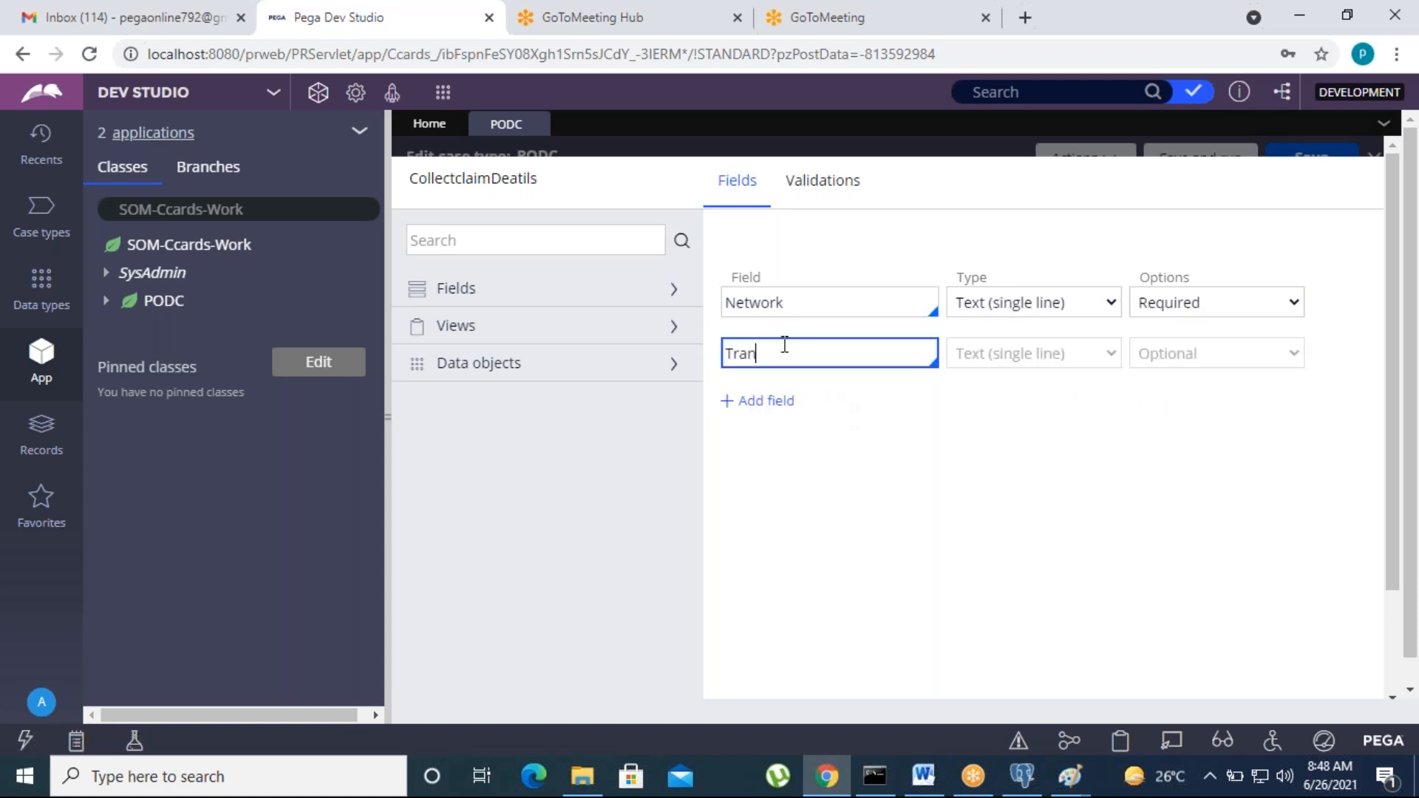
{"action": "type", "text": "sactionID"}
{"action": "left_click", "coordinate": [1018, 356]}
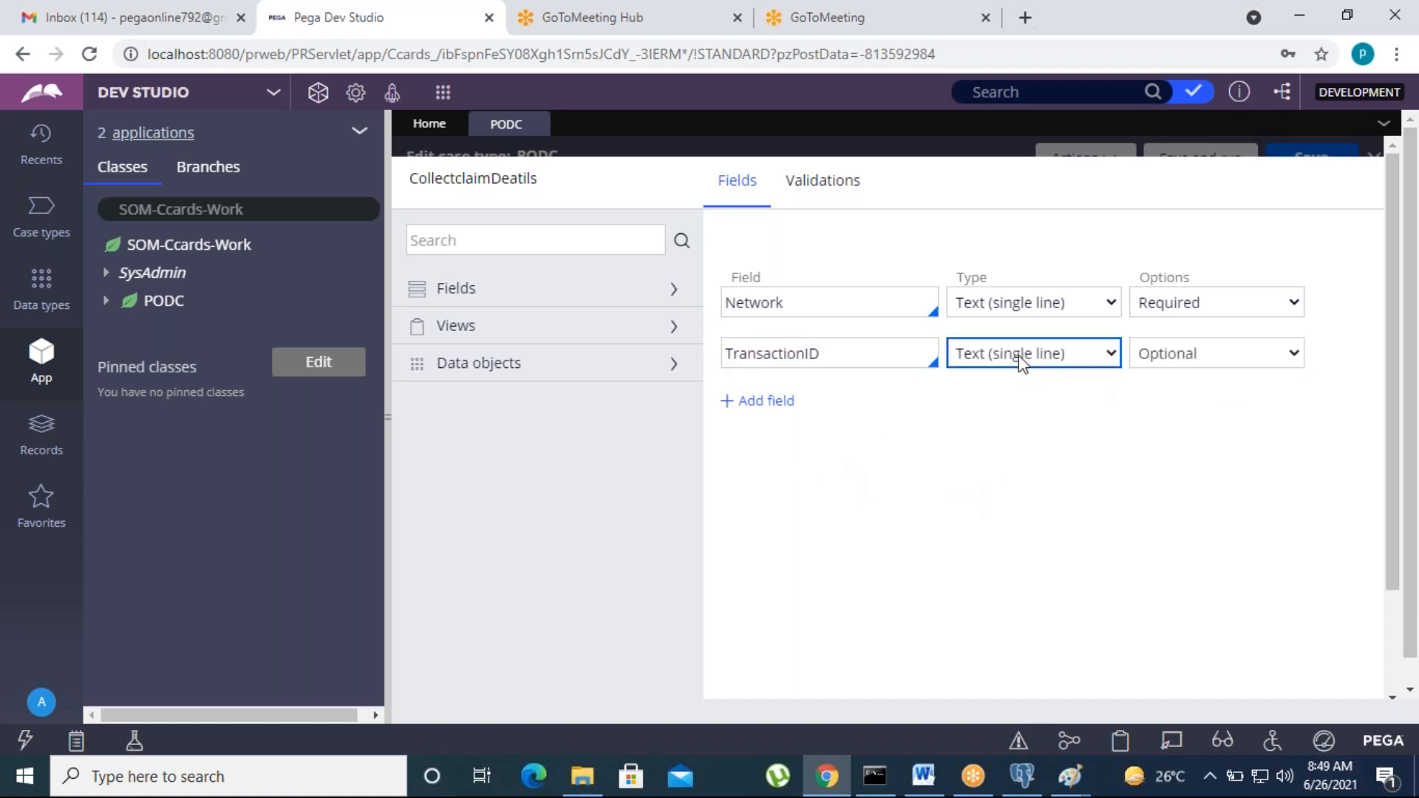
{"action": "left_click", "coordinate": [1019, 357]}
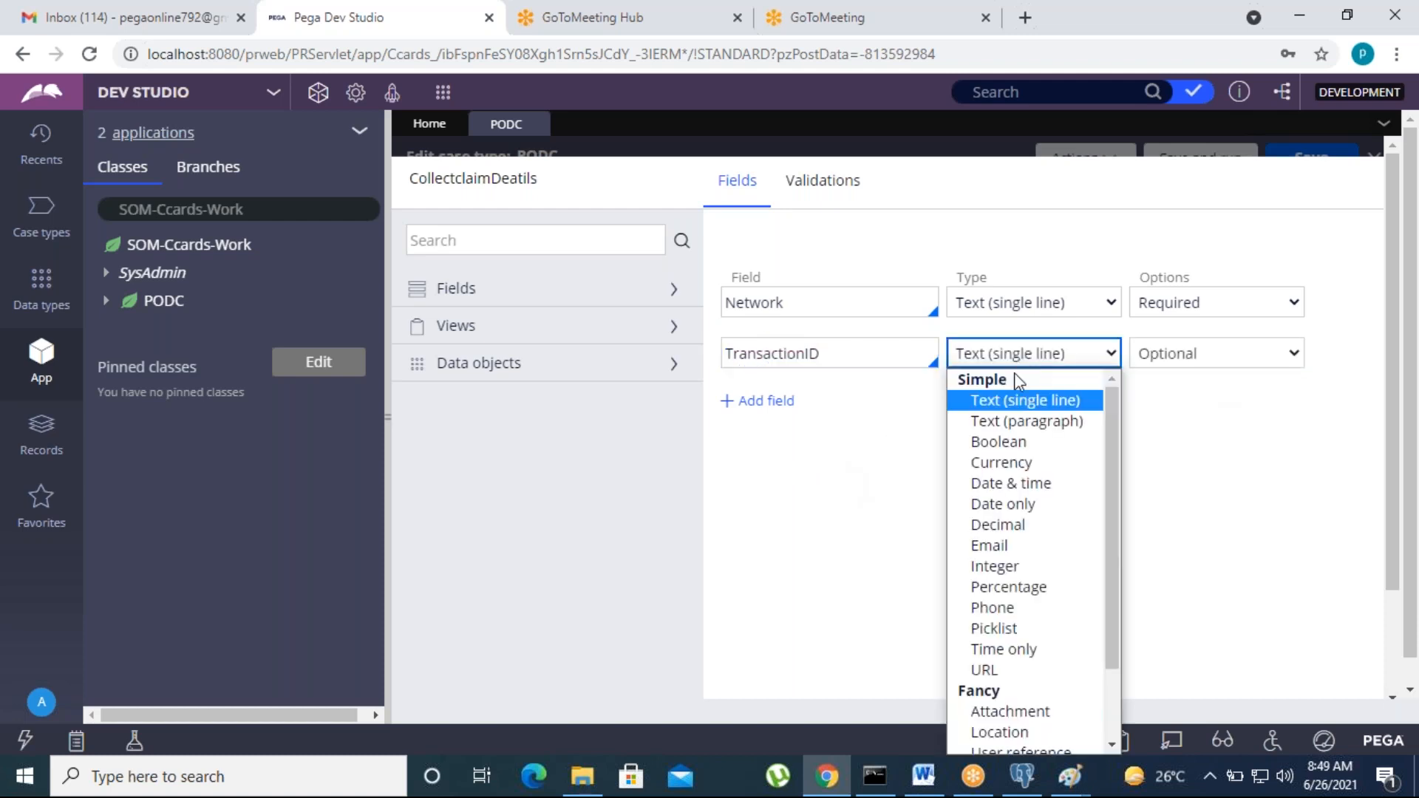
{"action": "left_click", "coordinate": [994, 569]}
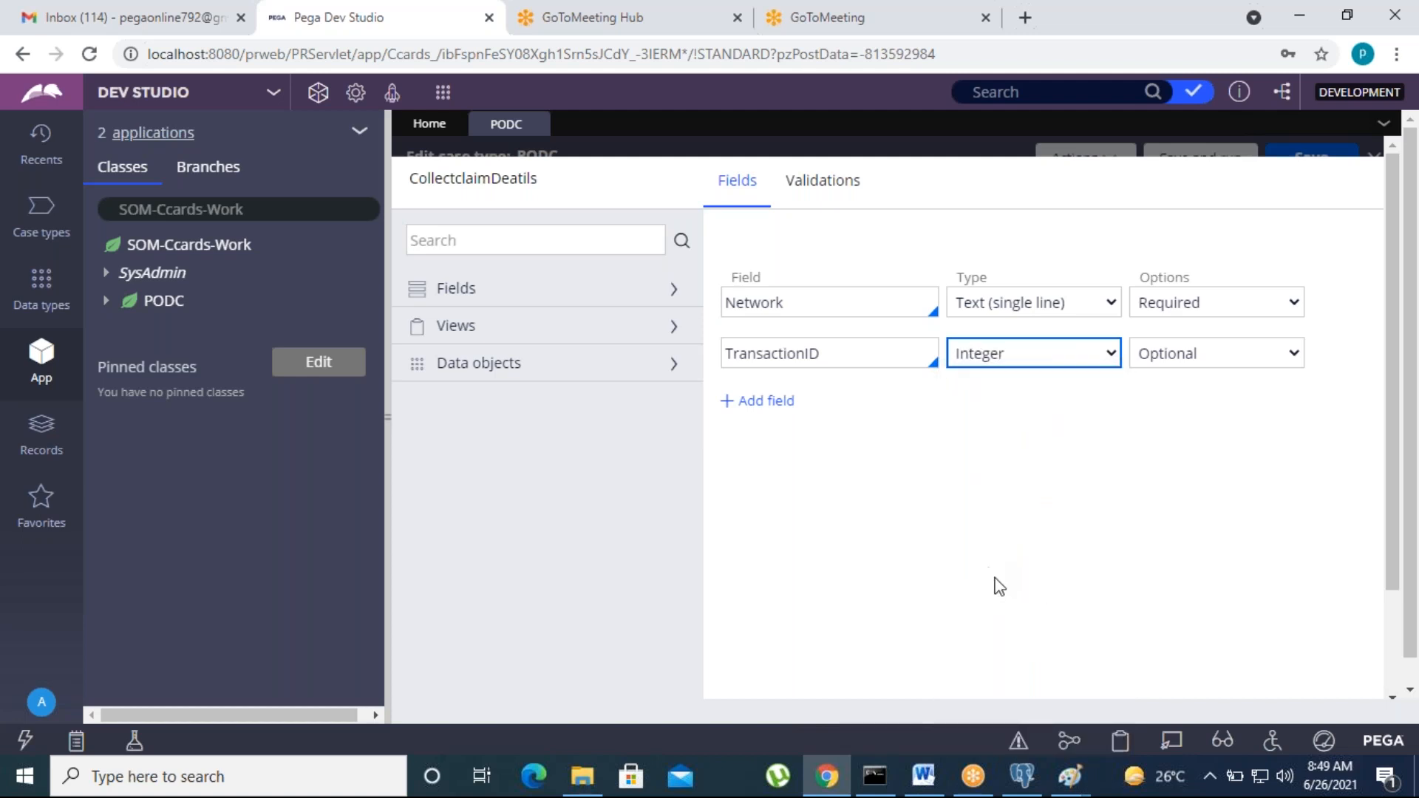
{"action": "left_click", "coordinate": [769, 410]}
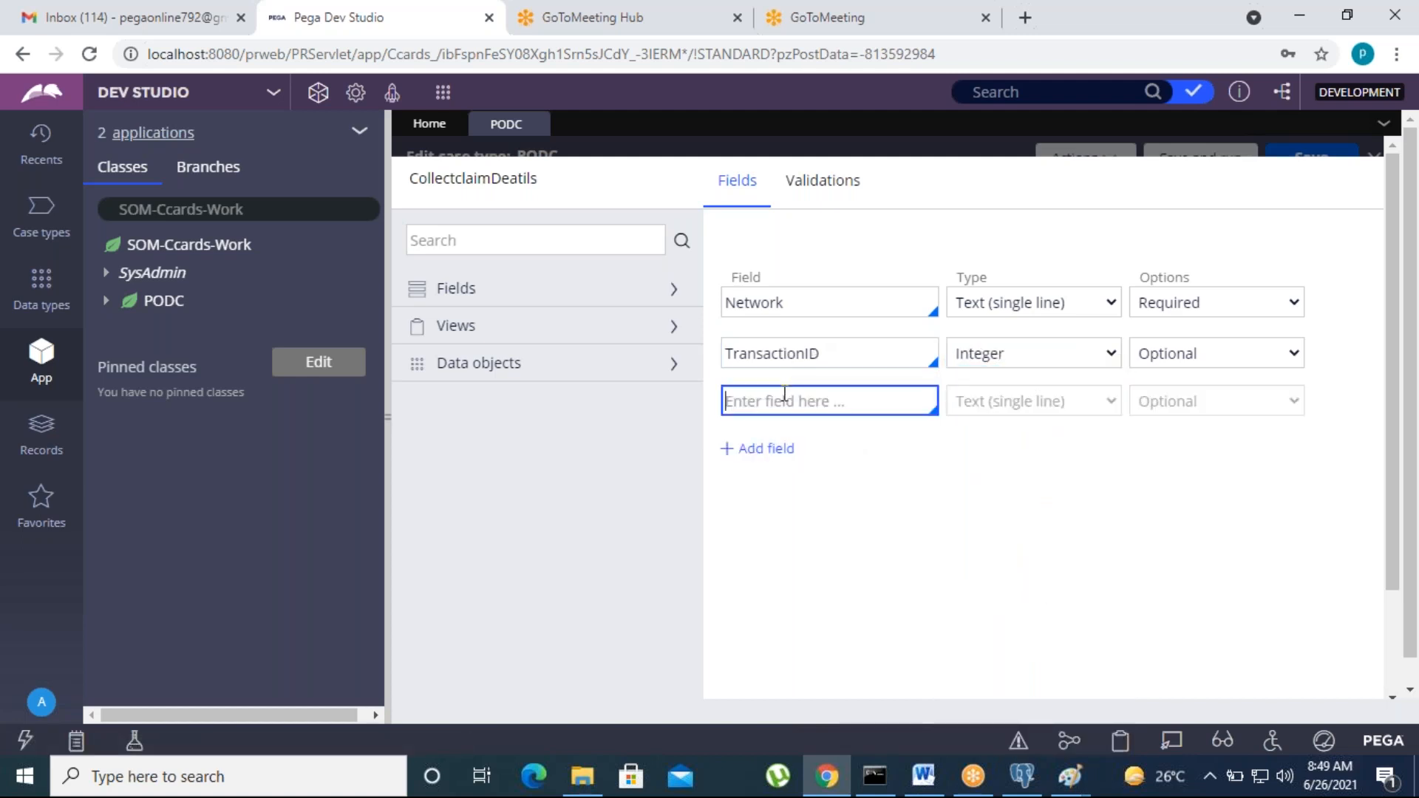
{"action": "type", "text": "CardNO"}
{"action": "key", "text": "BackSpace"}
{"action": "type", "text": "o"}
{"action": "left_click", "coordinate": [1049, 508]}
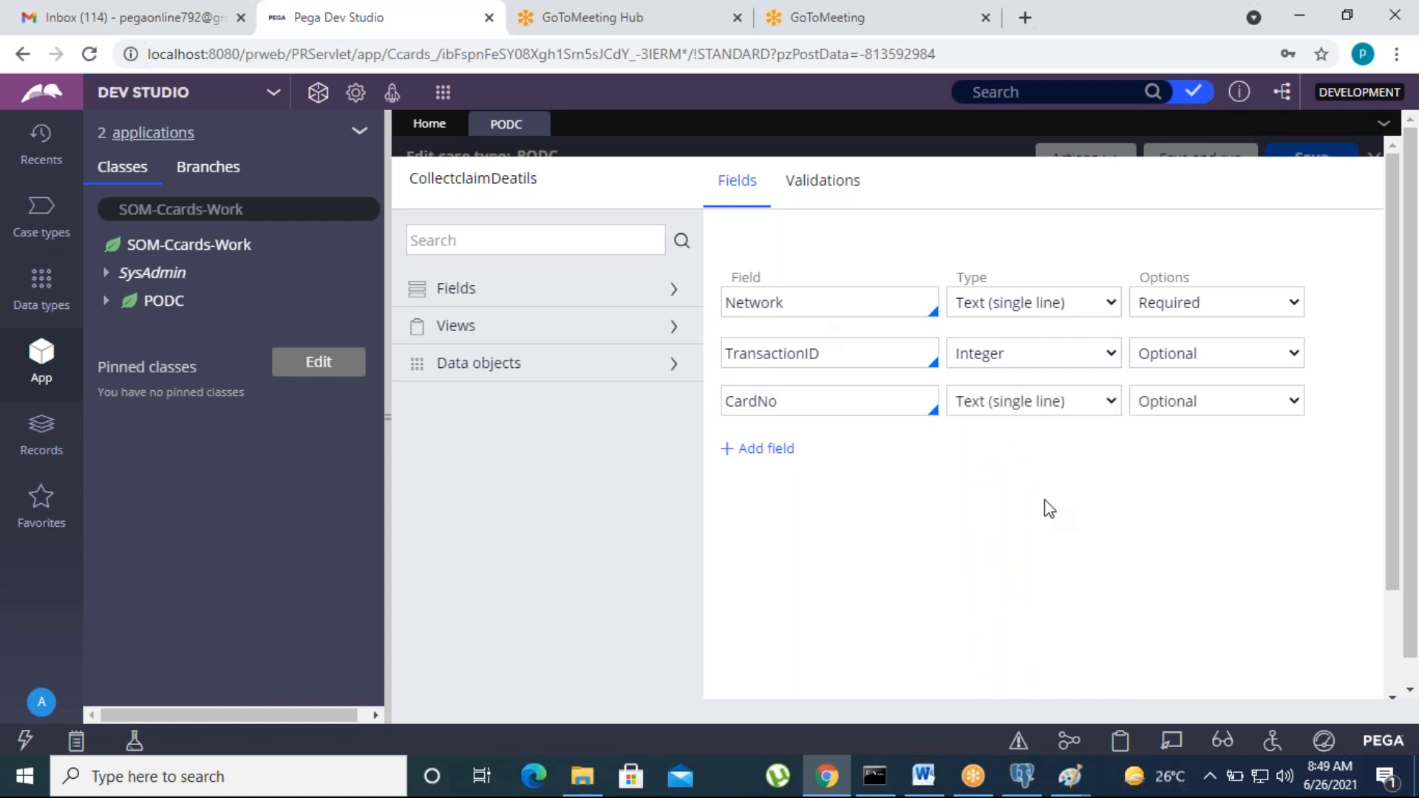
{"action": "left_click", "coordinate": [985, 405]}
{"action": "scroll", "coordinate": [988, 232], "scroll_direction": "down", "scroll_amount": 1}
{"action": "left_click", "coordinate": [986, 186]}
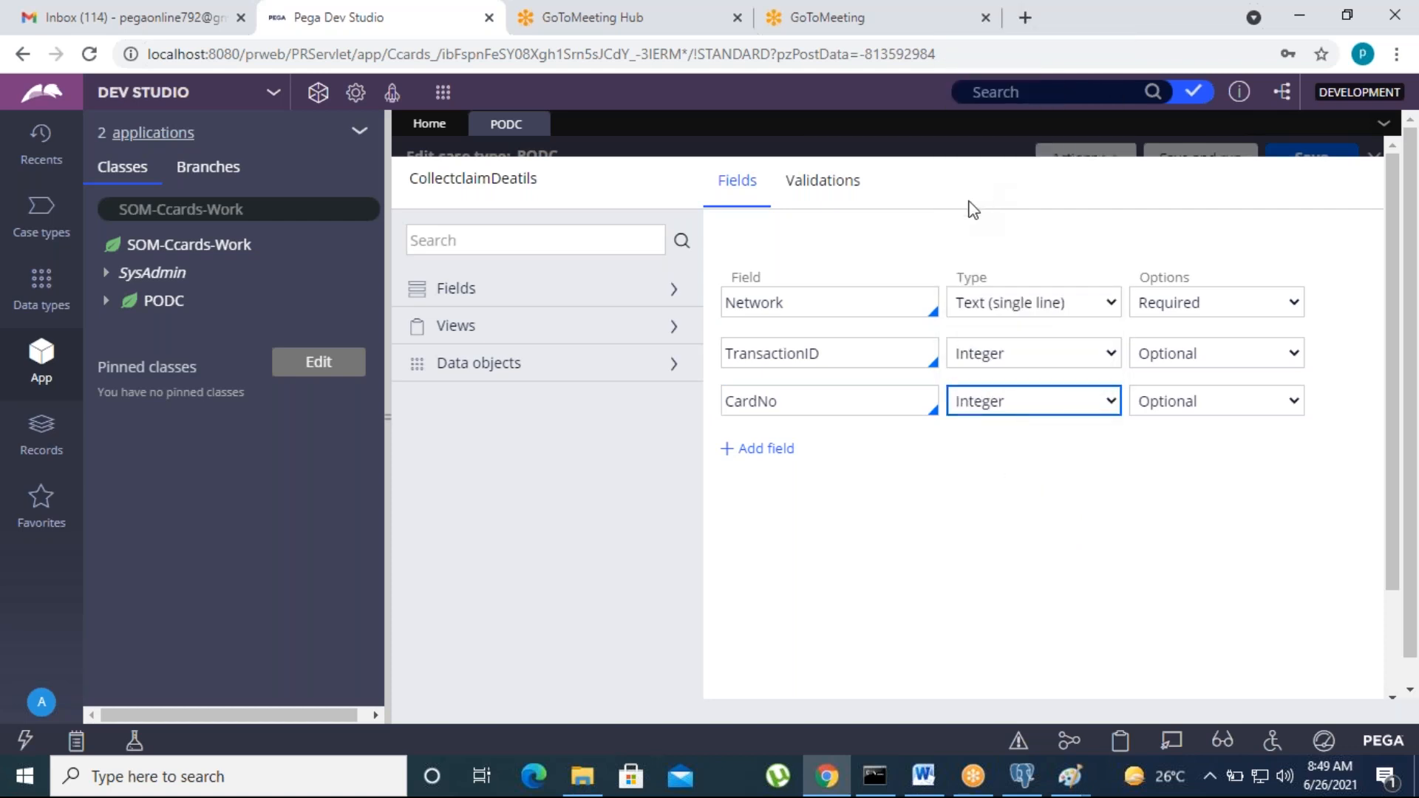
Step: Add a TransDate field of type Date & time and an Amount Integer field
{"action": "left_click", "coordinate": [760, 448]}
{"action": "type", "text": "TransDate"}
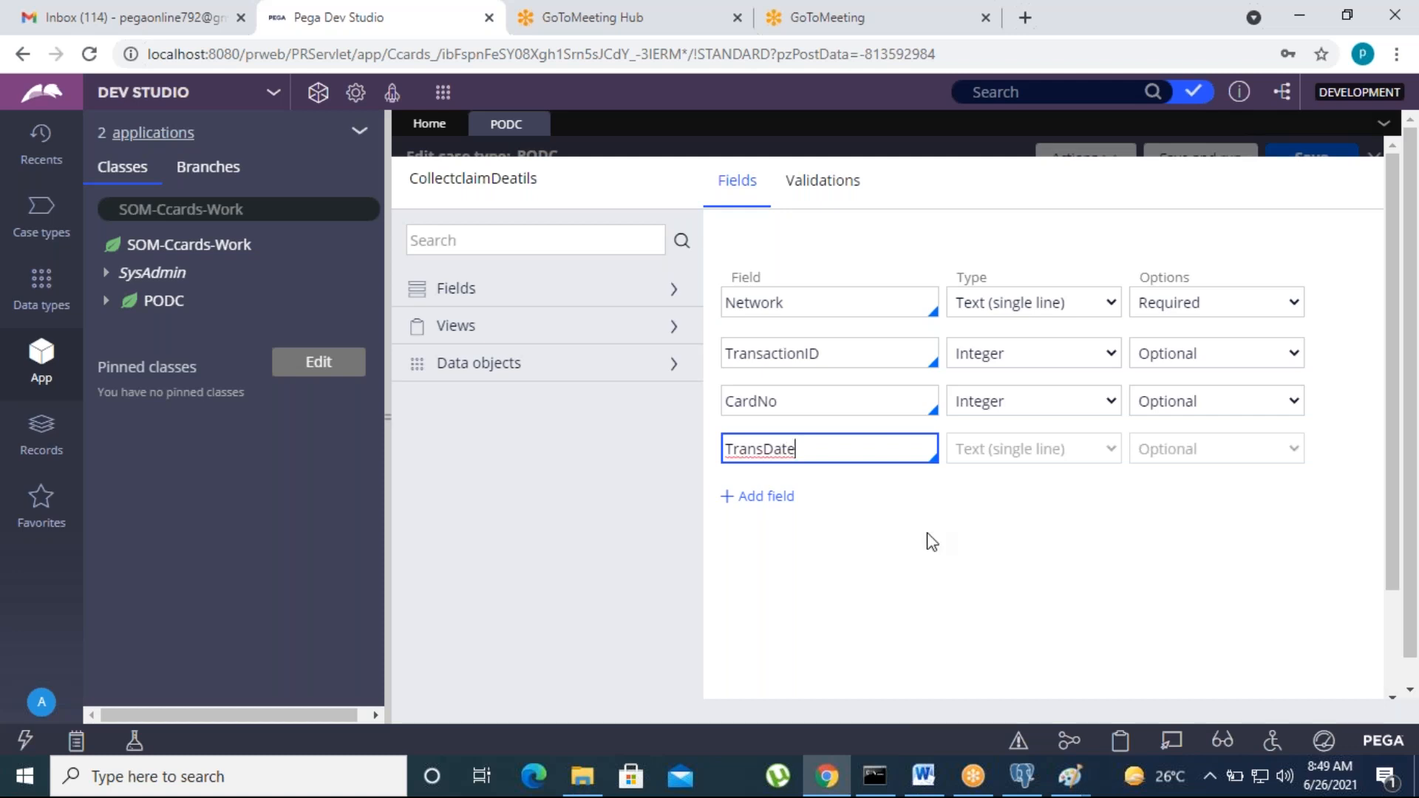
{"action": "left_click", "coordinate": [994, 449]}
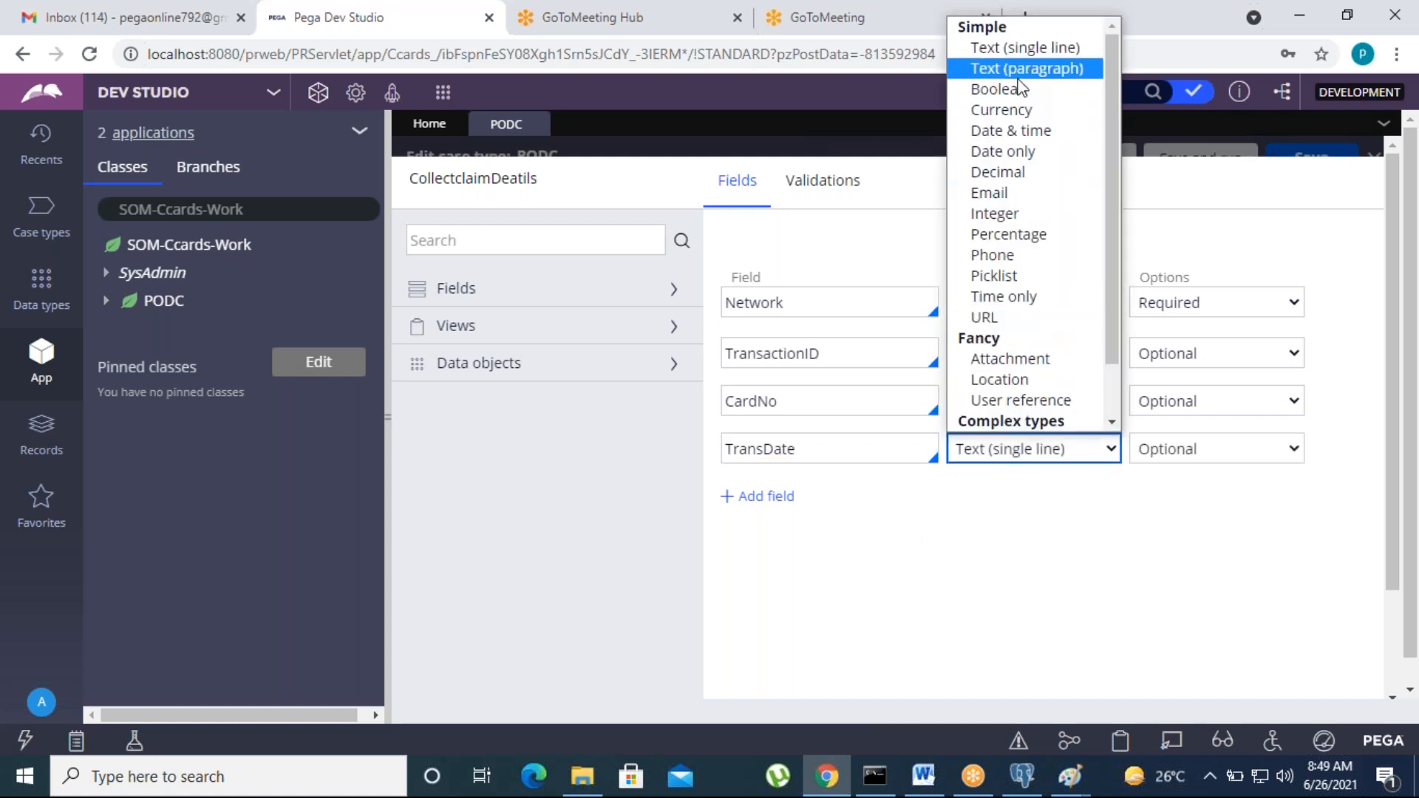
{"action": "left_click", "coordinate": [1000, 139]}
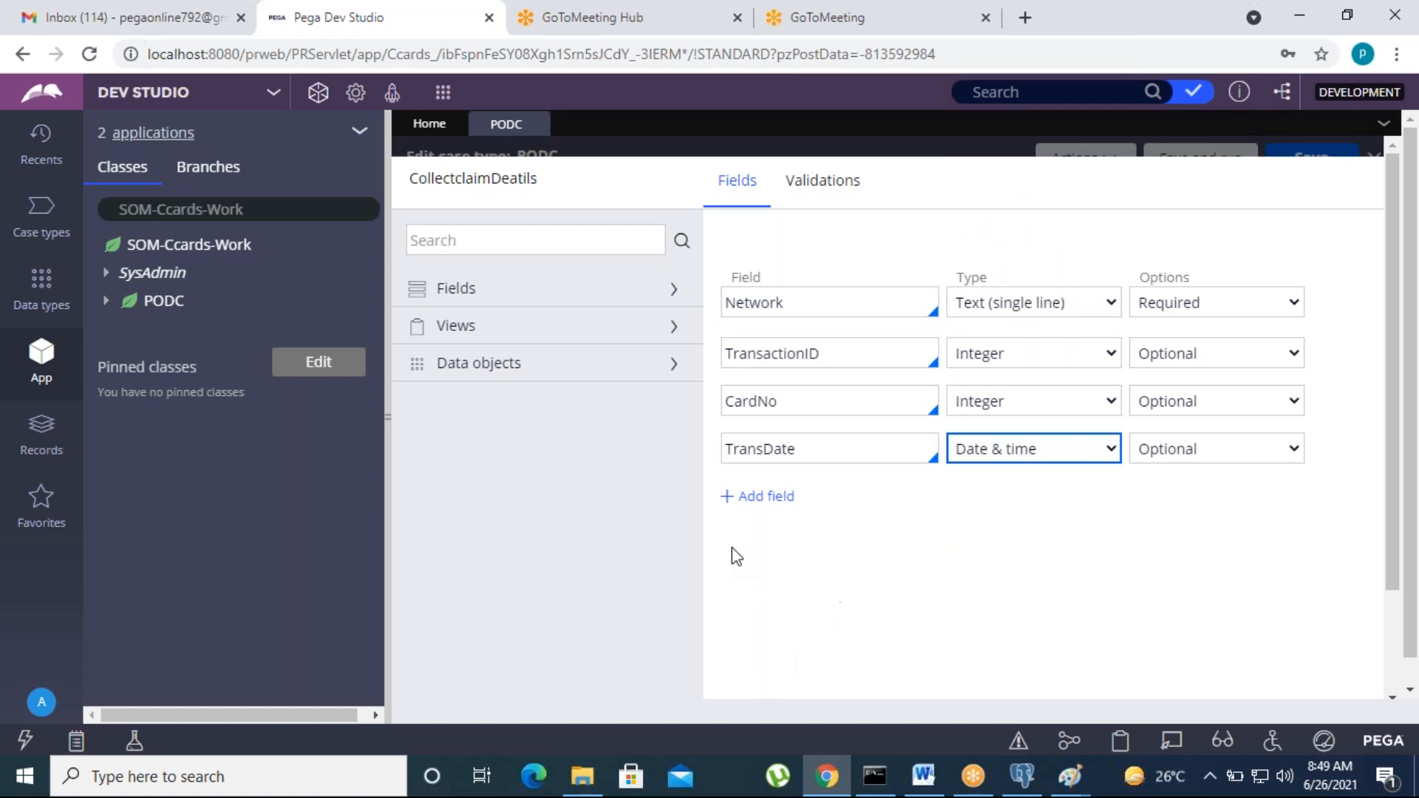
{"action": "left_click", "coordinate": [756, 502]}
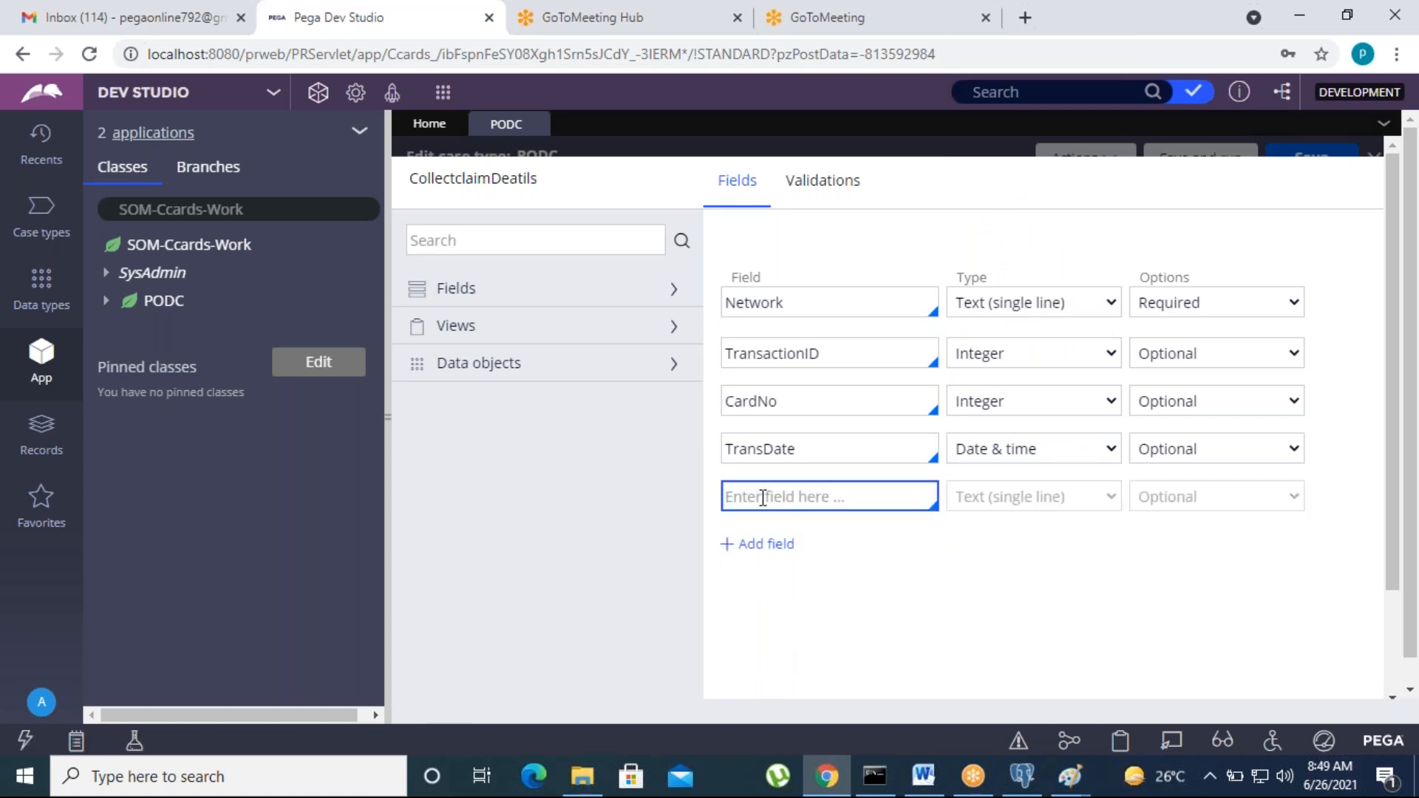
{"action": "type", "text": "Amount"}
{"action": "left_click", "coordinate": [988, 498]}
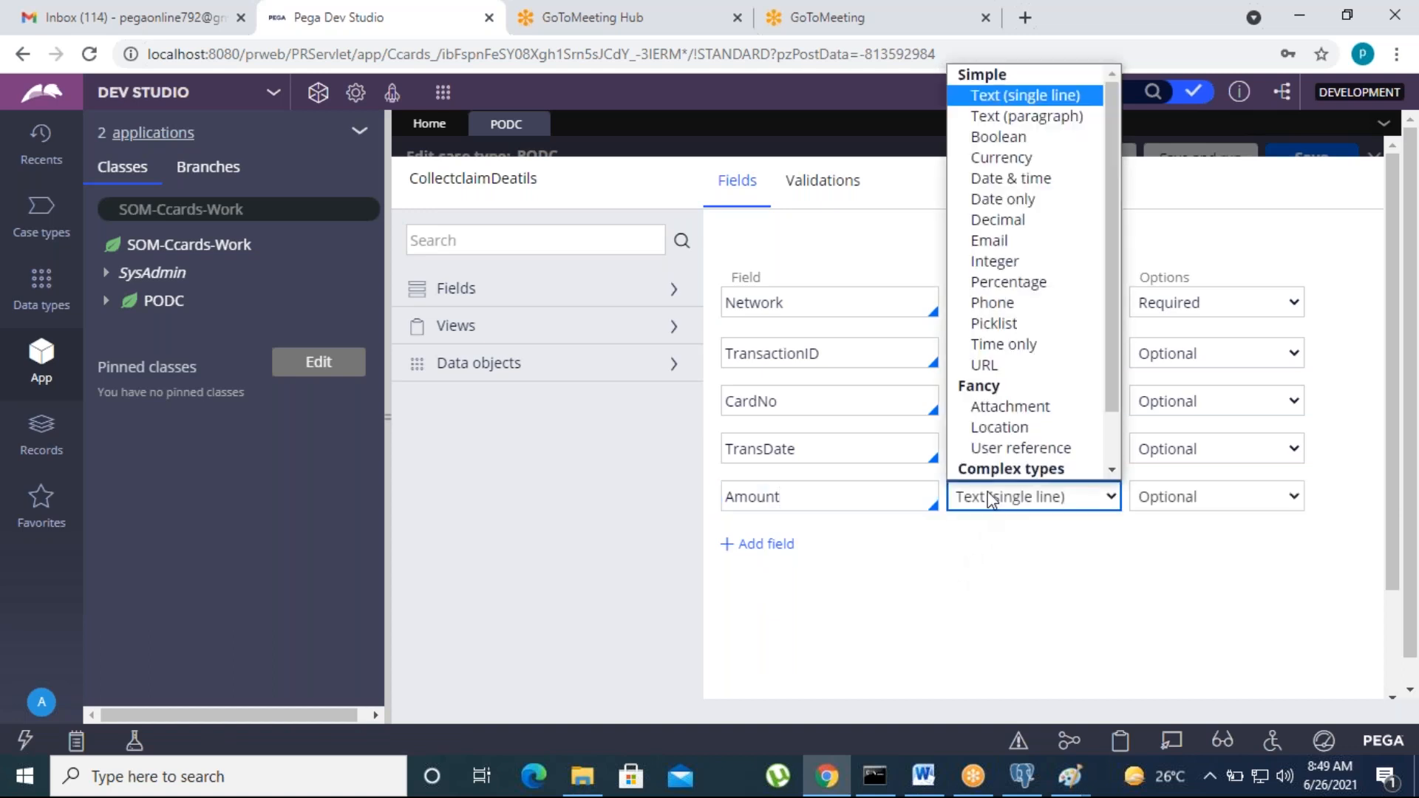
{"action": "left_click", "coordinate": [995, 267]}
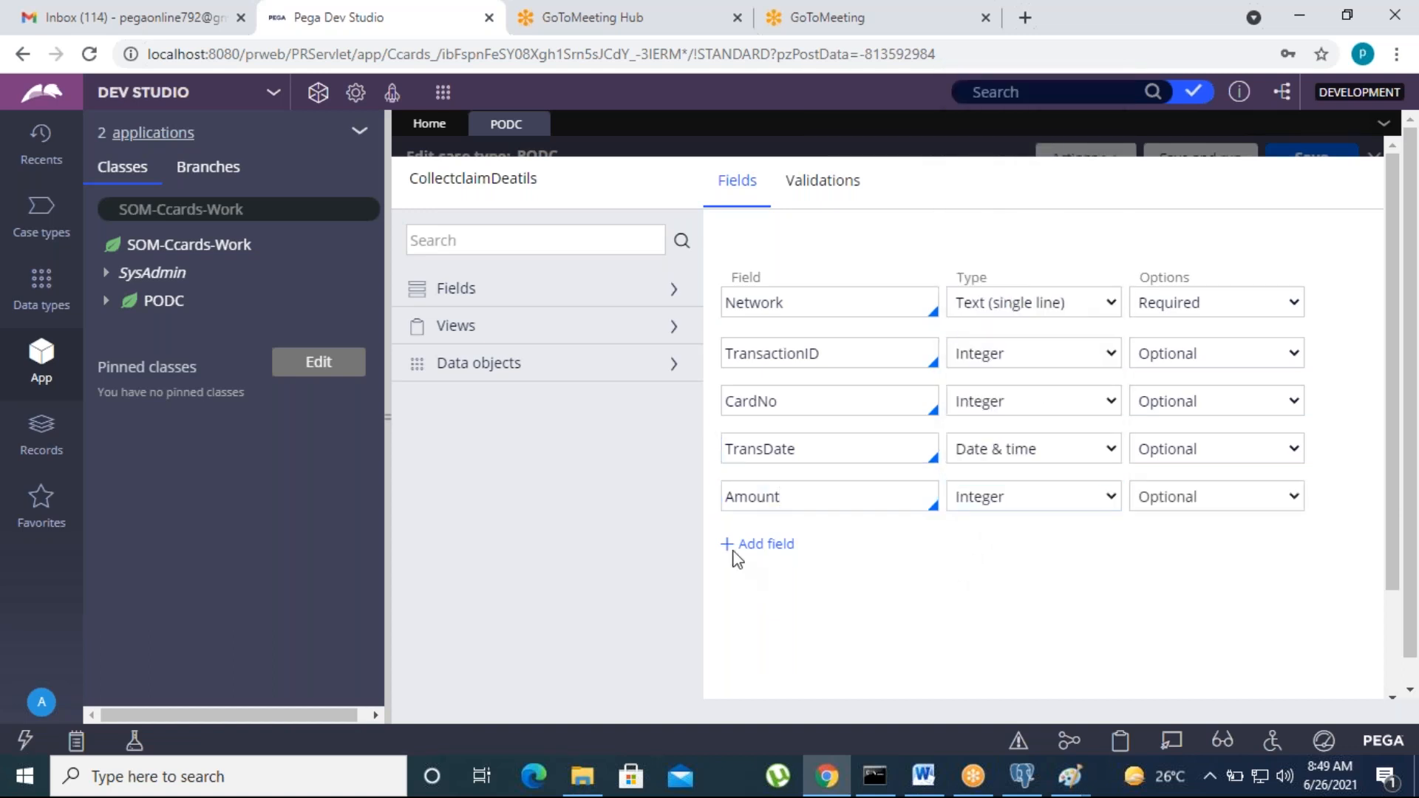
Step: Add Country, State and City as text fields
{"action": "left_click", "coordinate": [764, 545]}
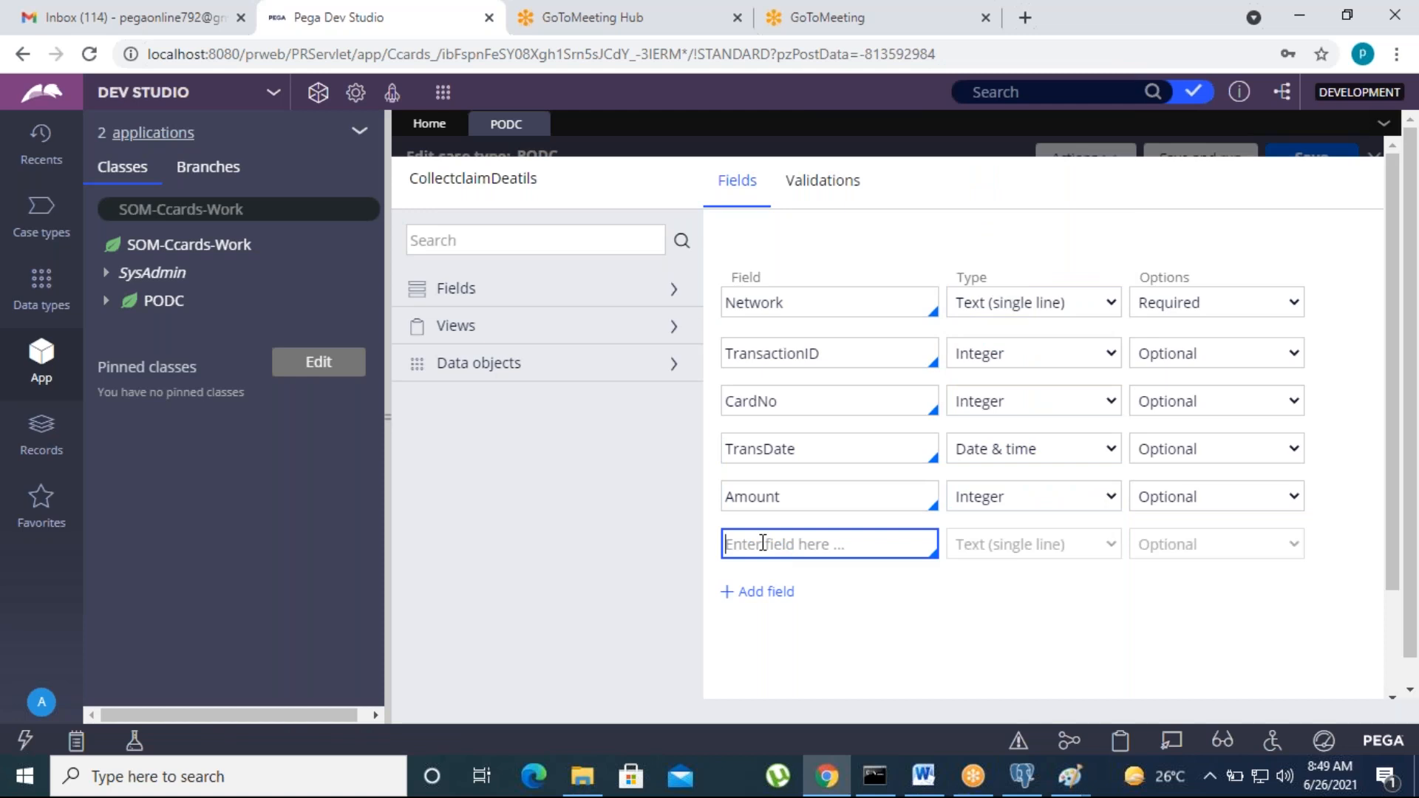
{"action": "type", "text": "Country"}
{"action": "left_click", "coordinate": [777, 592]}
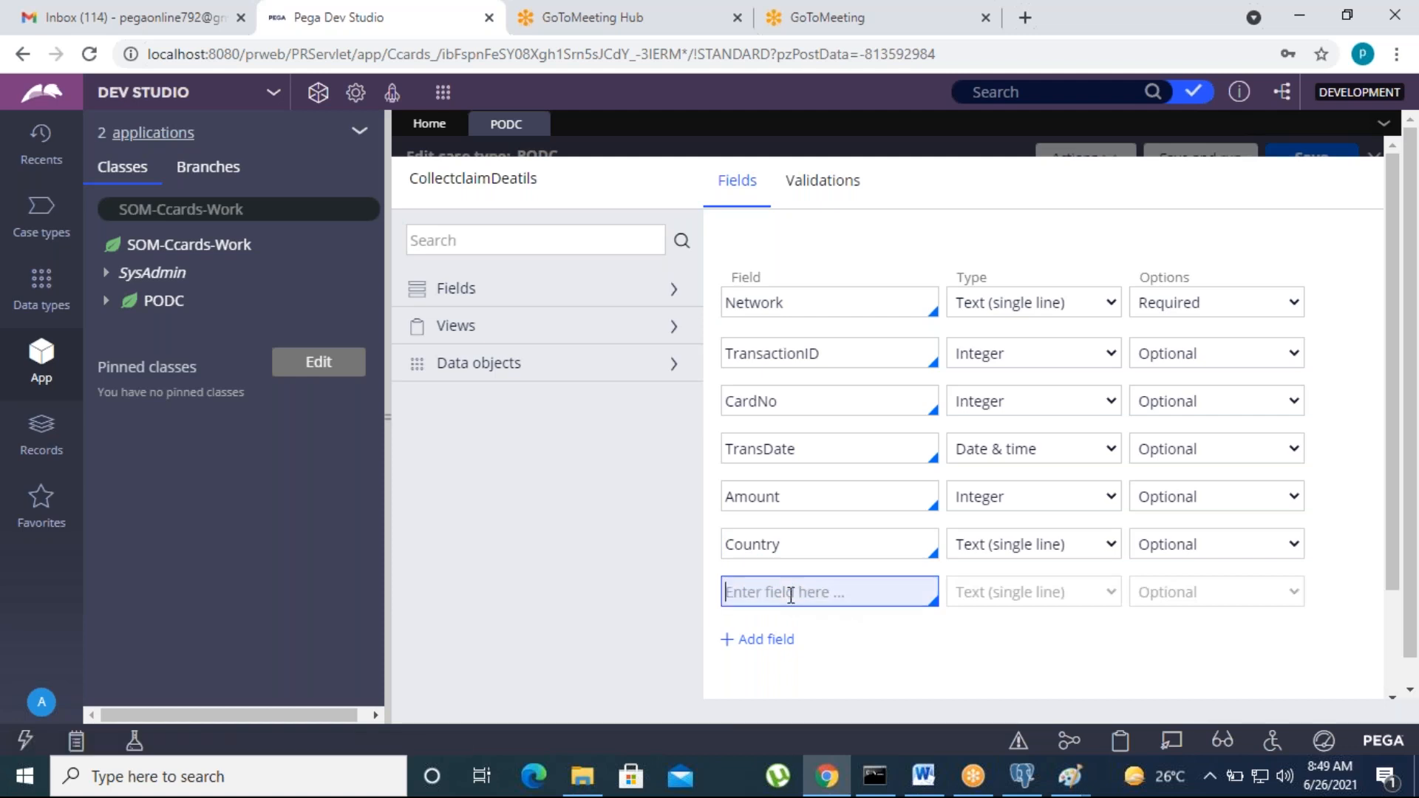
{"action": "type", "text": "S"}
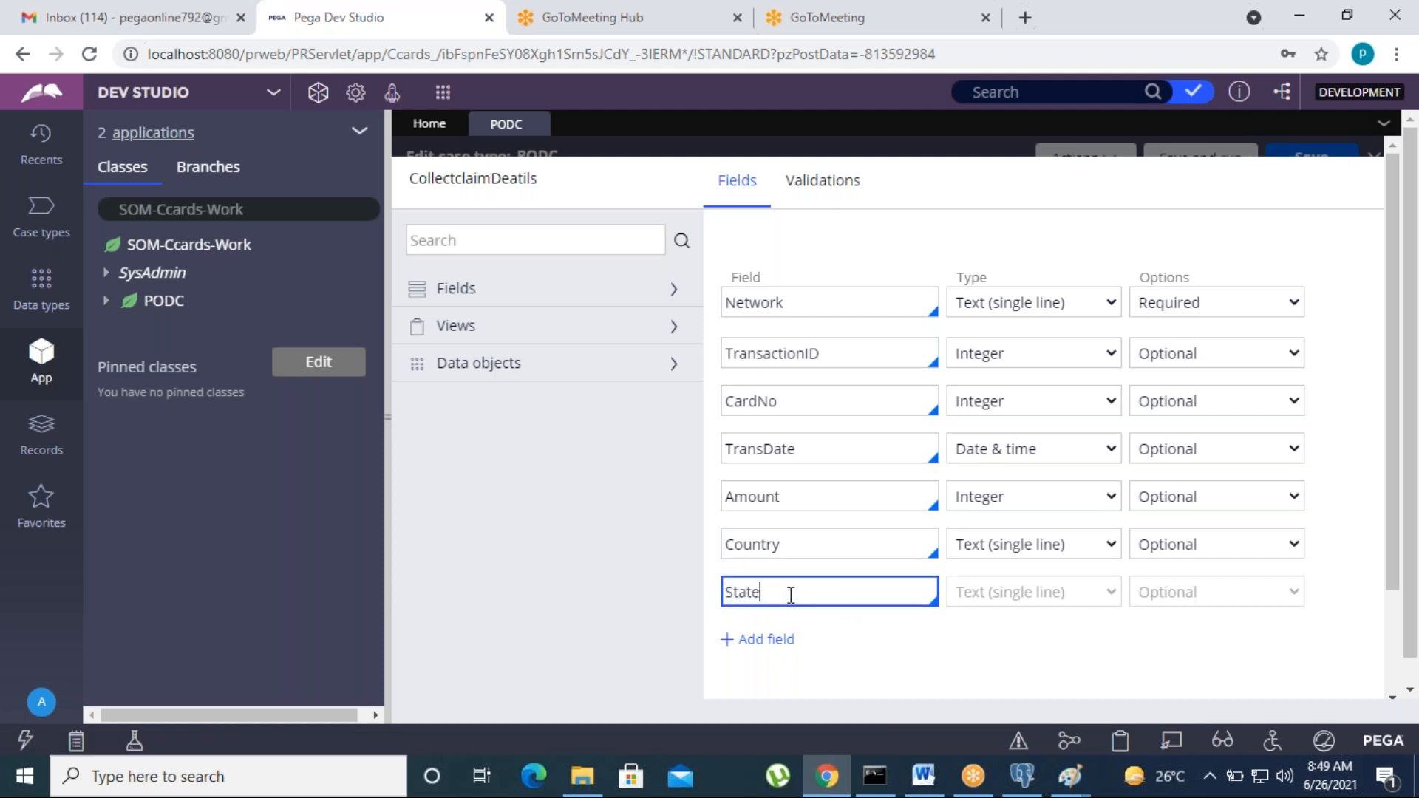
{"action": "type", "text": "tate"}
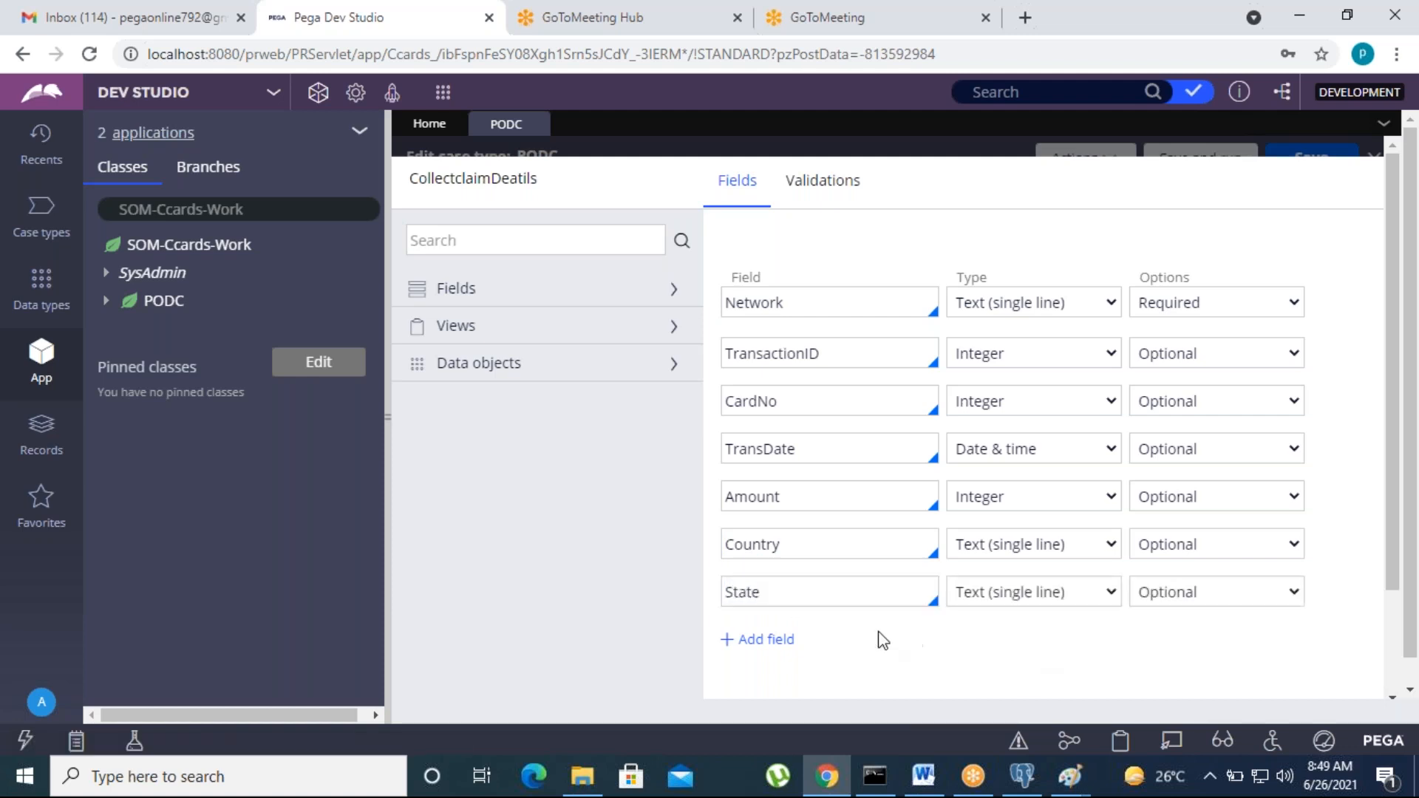
{"action": "left_click", "coordinate": [761, 639]}
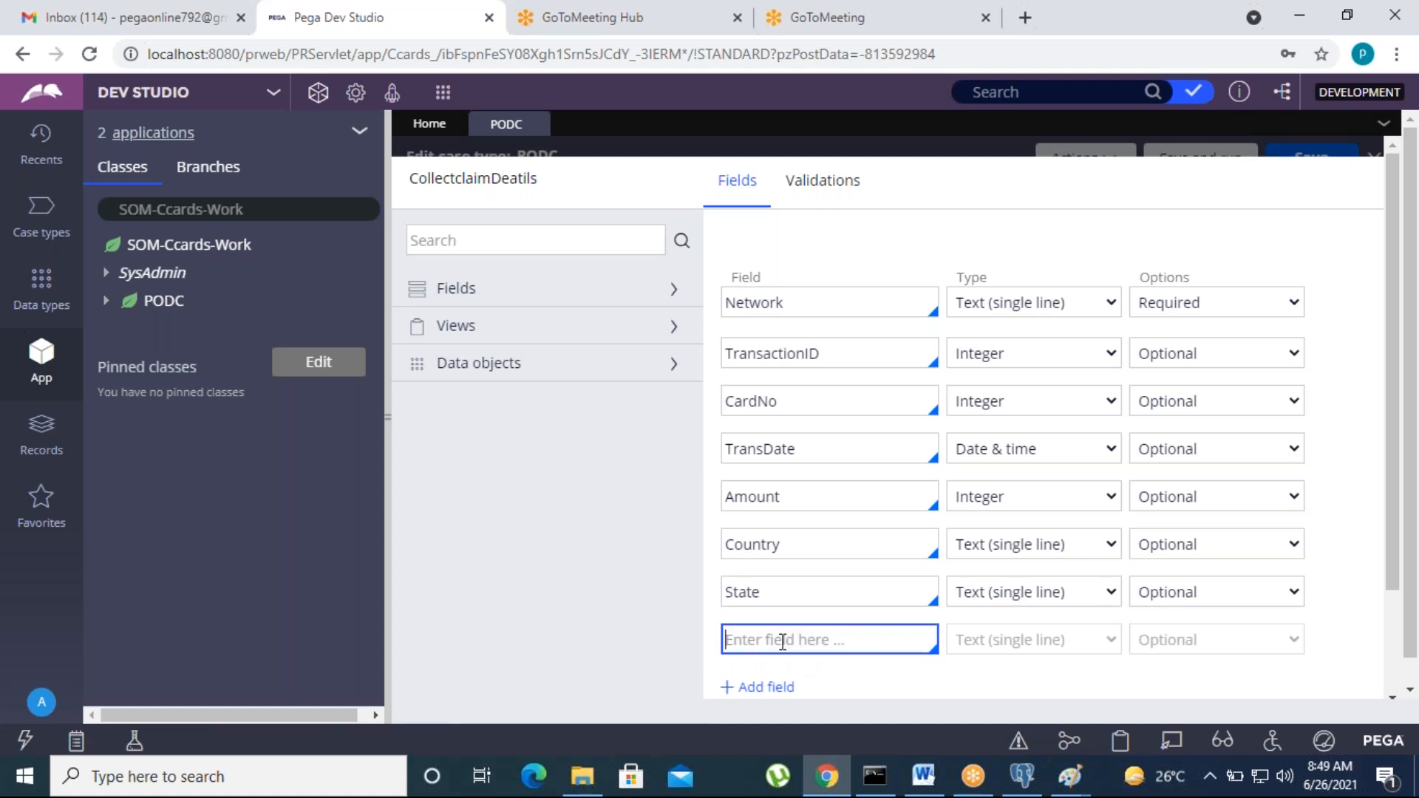
{"action": "type", "text": "C"}
Step: Finish the City field and add an IFSC text field
{"action": "left_click", "coordinate": [908, 694]}
{"action": "left_click", "coordinate": [855, 408]}
{"action": "scroll", "coordinate": [850, 444], "scroll_direction": "down", "scroll_amount": 2}
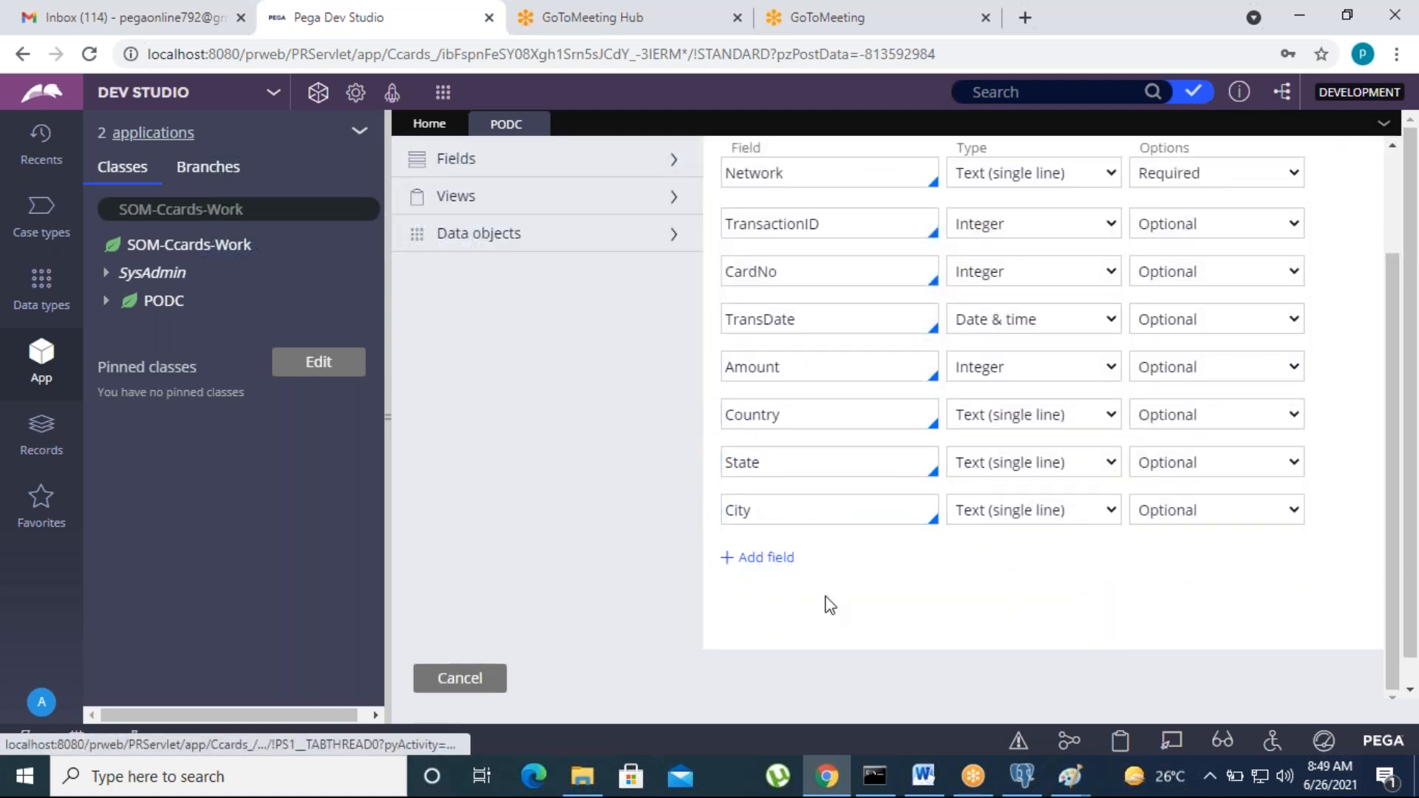
{"action": "left_click", "coordinate": [769, 559]}
{"action": "type", "text": "IFSC"}
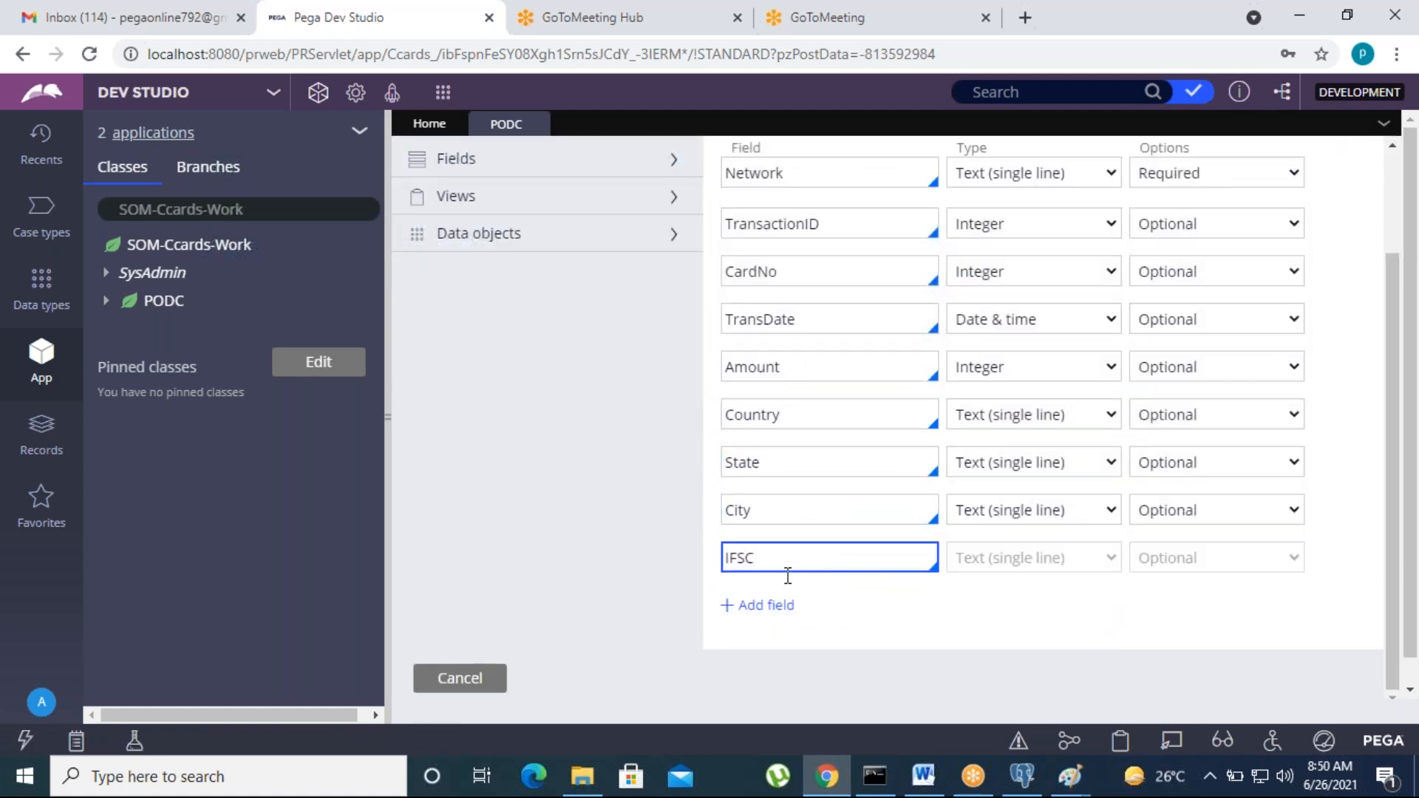
{"action": "left_click", "coordinate": [876, 624]}
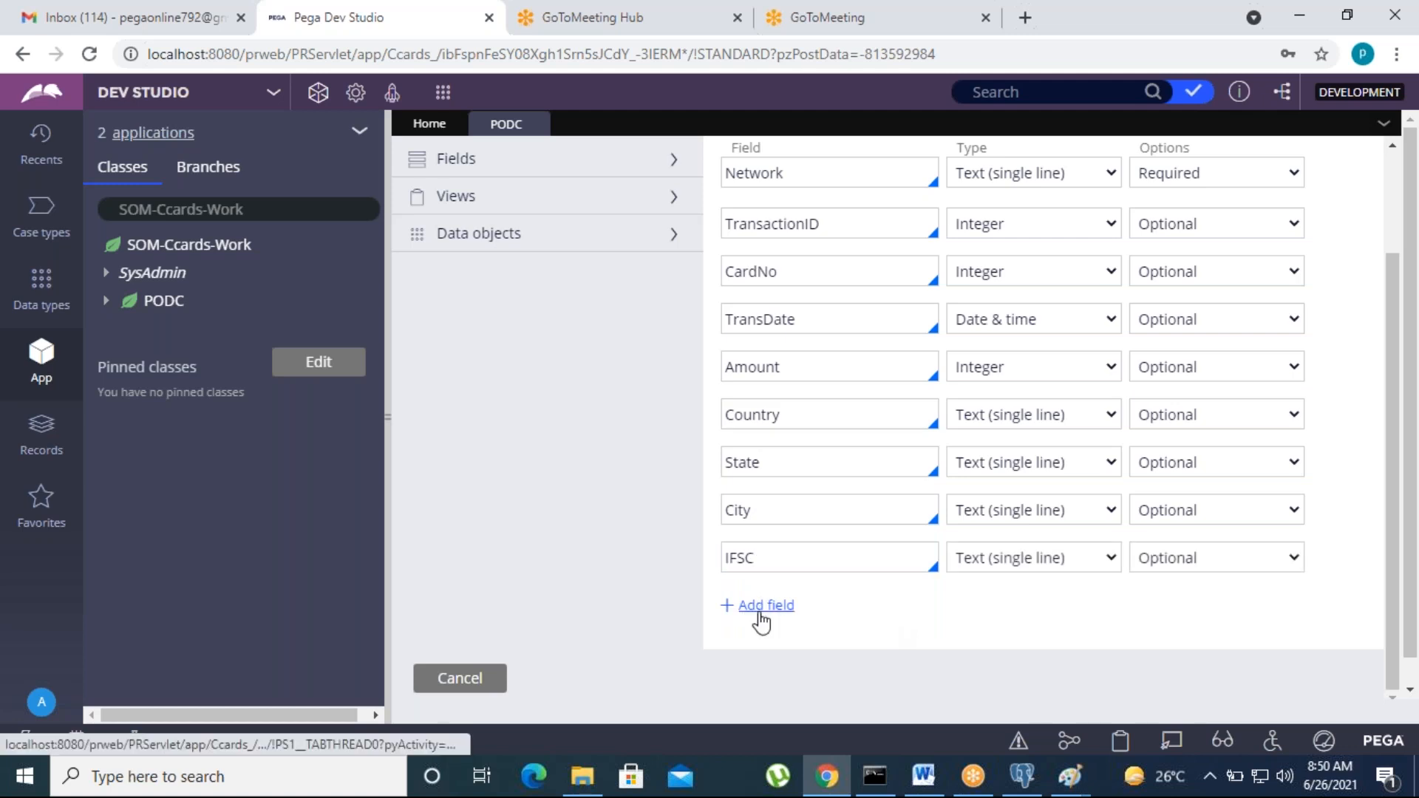
Step: Add an AccNo Integer field and scroll to bring the Submit button into view
{"action": "left_click", "coordinate": [760, 610]}
{"action": "type", "text": "AccNo"}
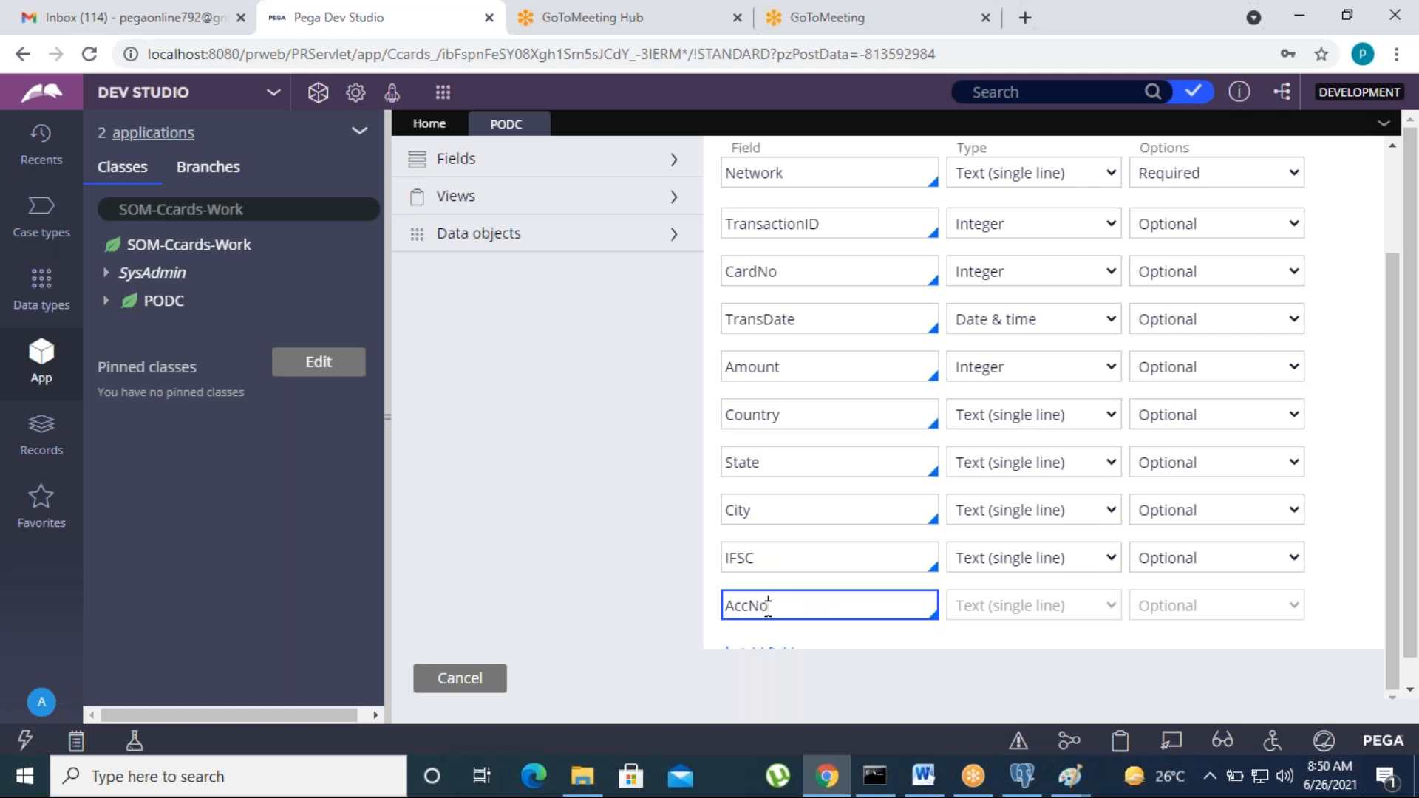
{"action": "left_click", "coordinate": [1030, 610]}
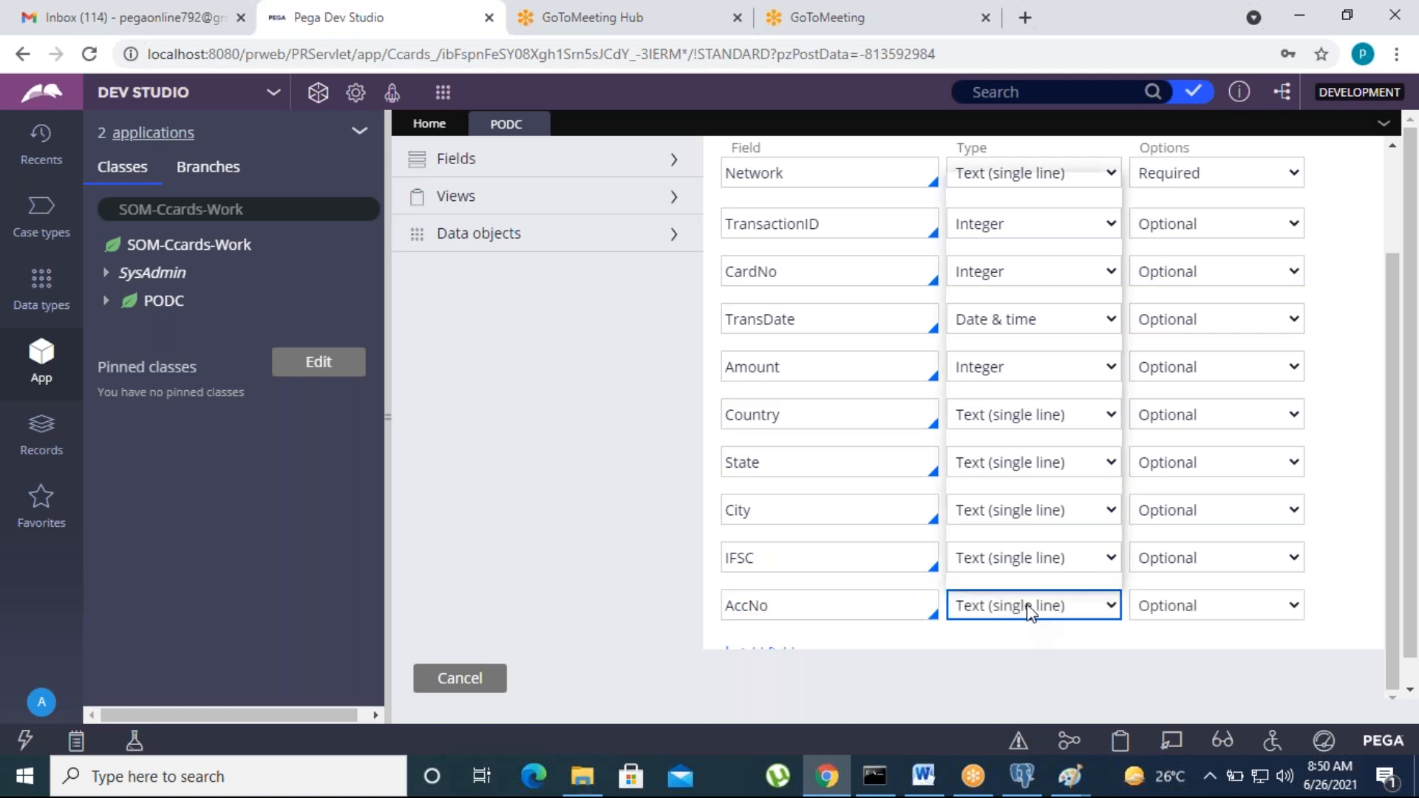
{"action": "left_click", "coordinate": [1030, 370]}
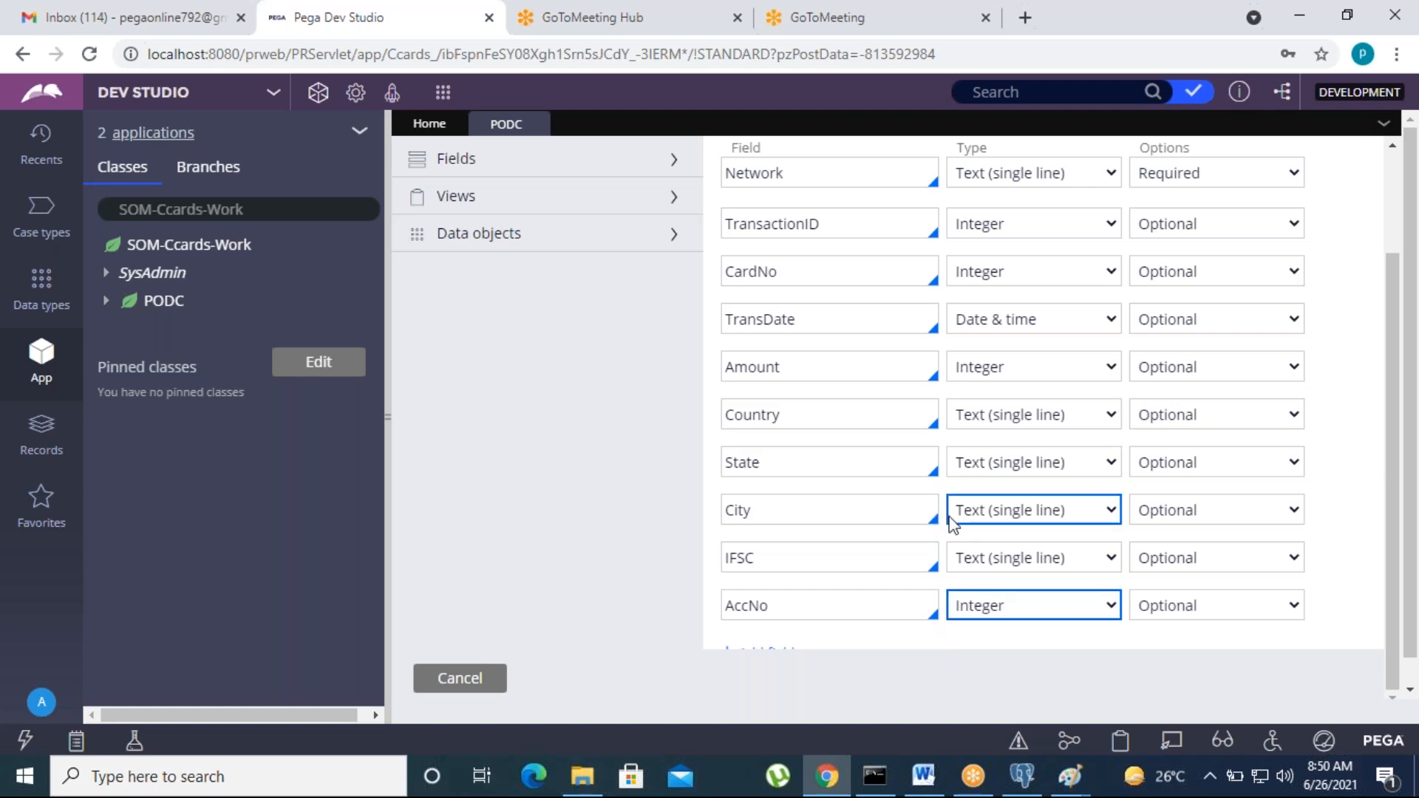
{"action": "left_click", "coordinate": [1150, 557]}
{"action": "scroll", "coordinate": [1061, 571], "scroll_direction": "down", "scroll_amount": 1}
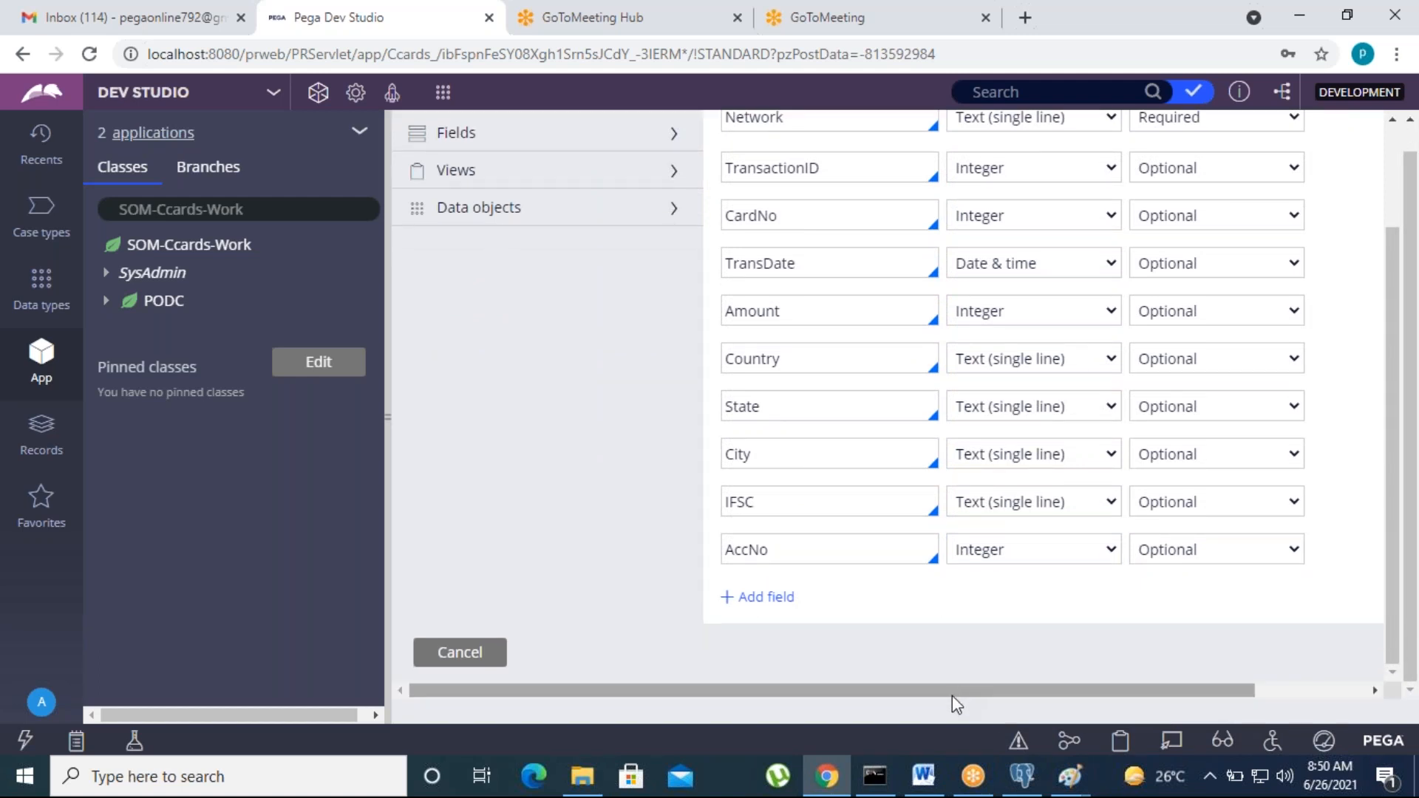
{"action": "left_click_drag", "start_coordinate": [1181, 697], "coordinate": [1266, 649]}
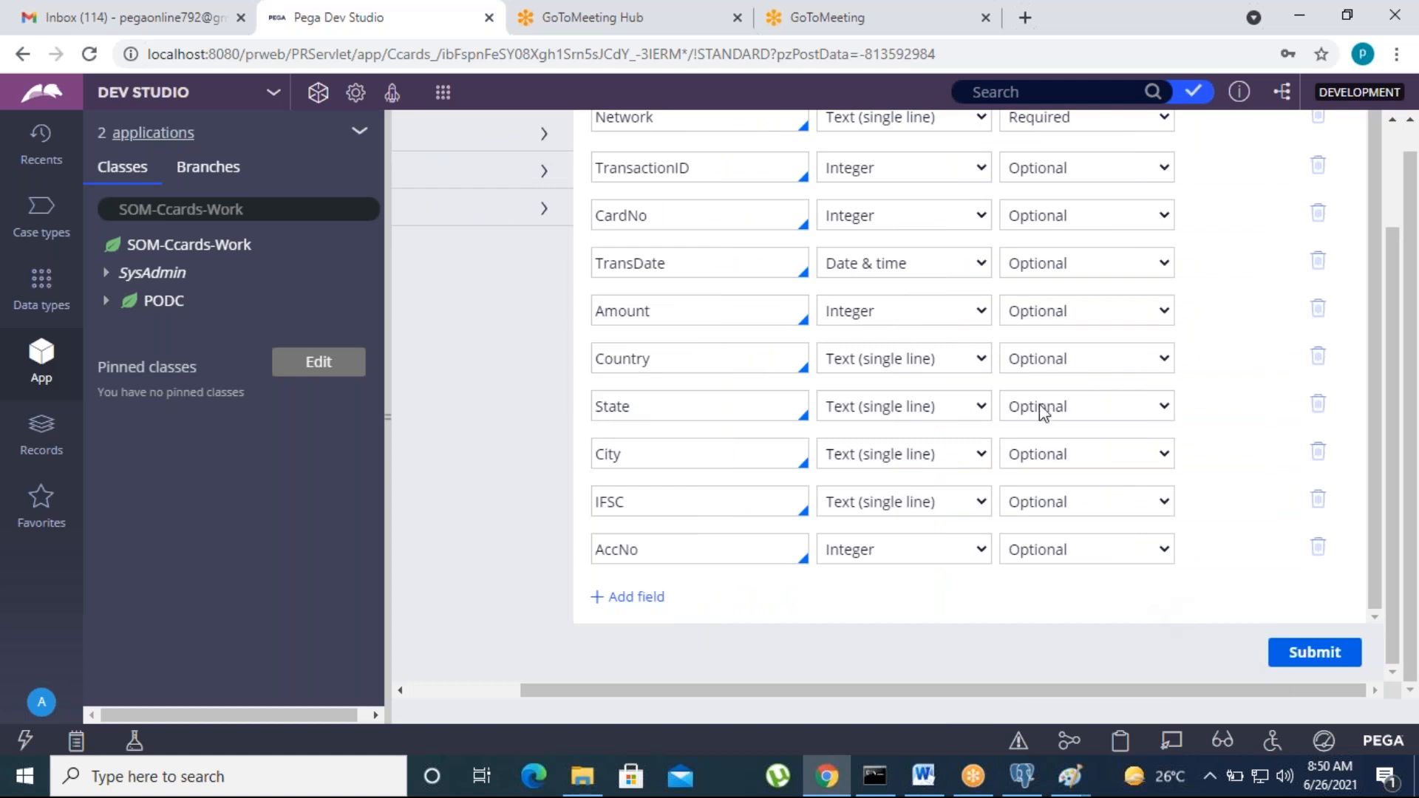
Step: Submit the new fields and review the step's Route to choices, leaving them unchanged
{"action": "left_click", "coordinate": [1306, 655]}
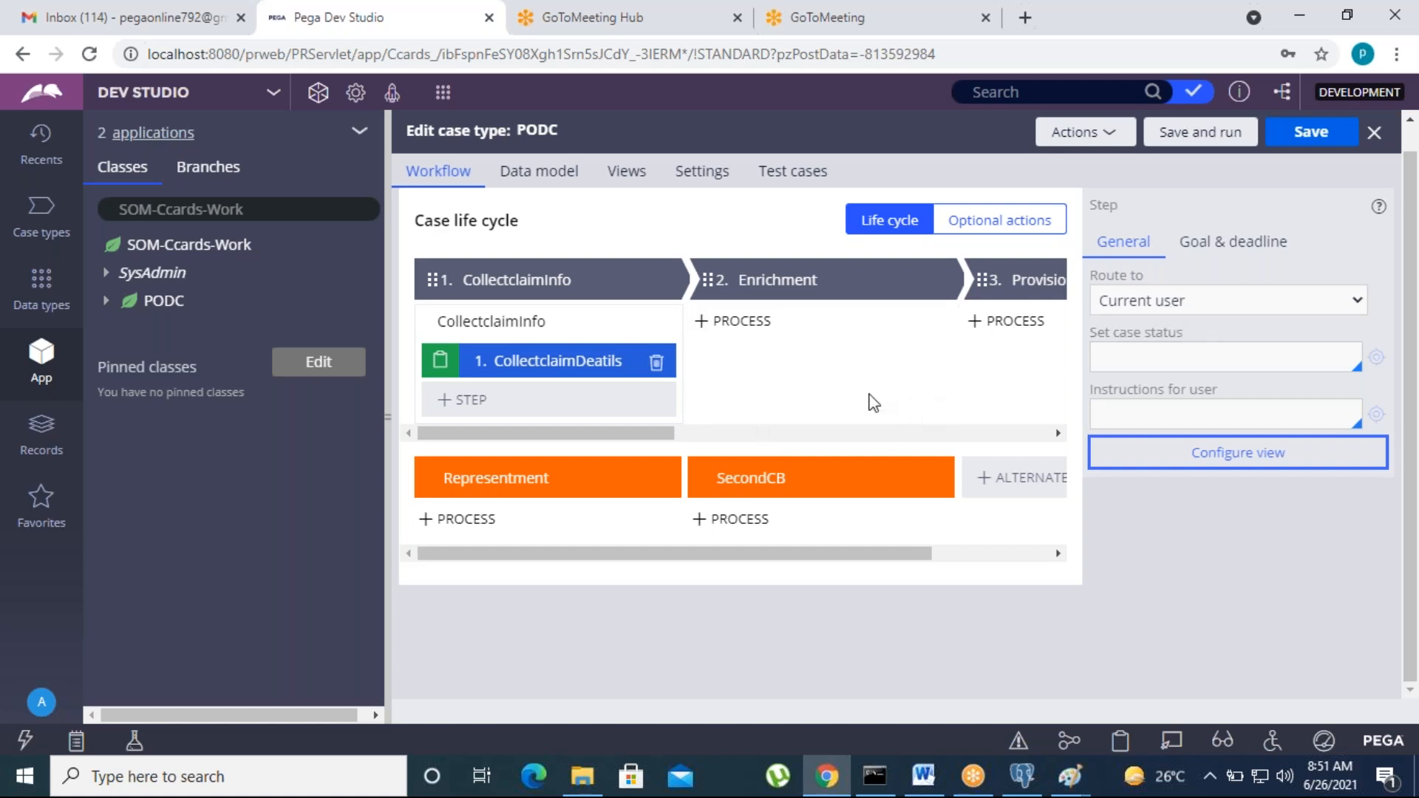
{"action": "left_click", "coordinate": [1173, 305]}
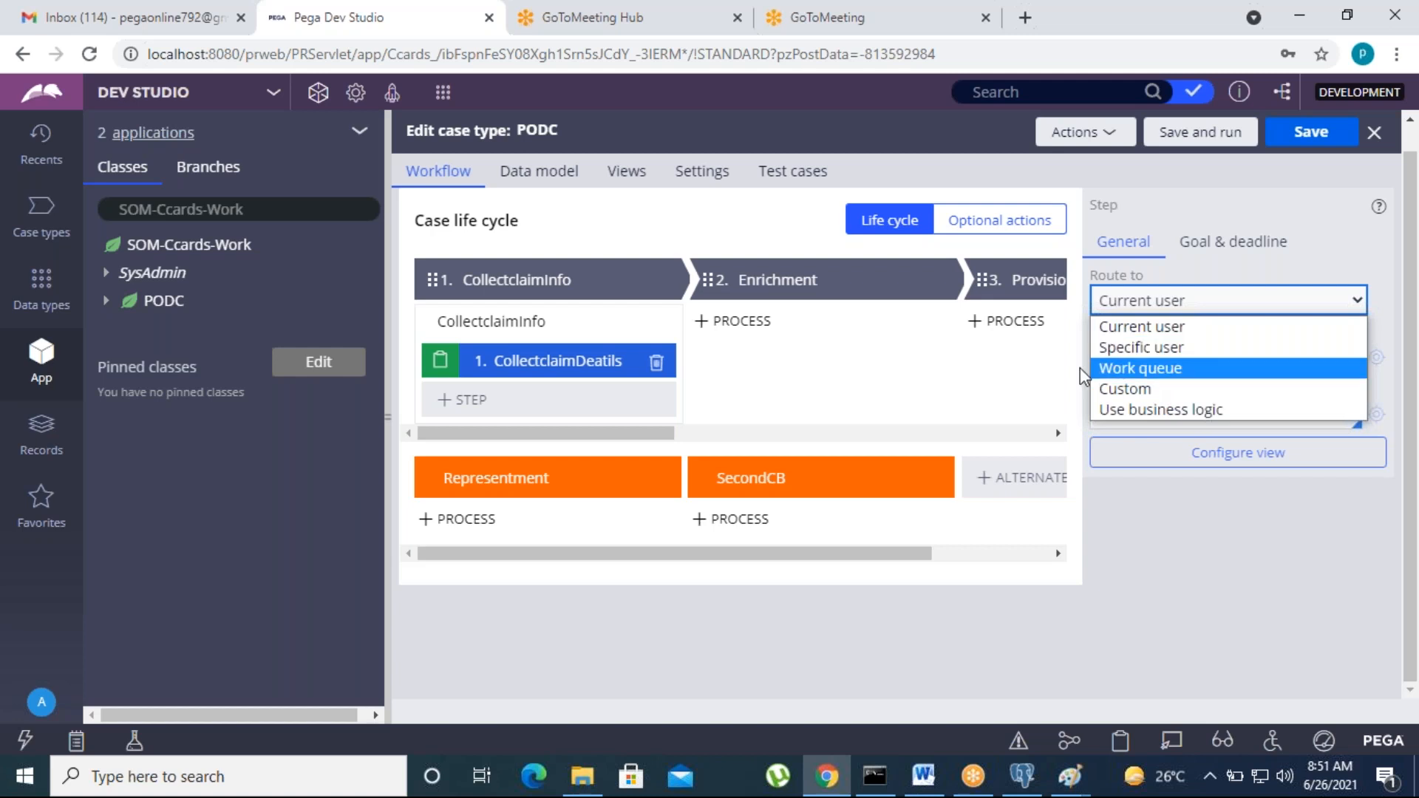
{"action": "left_click", "coordinate": [974, 386]}
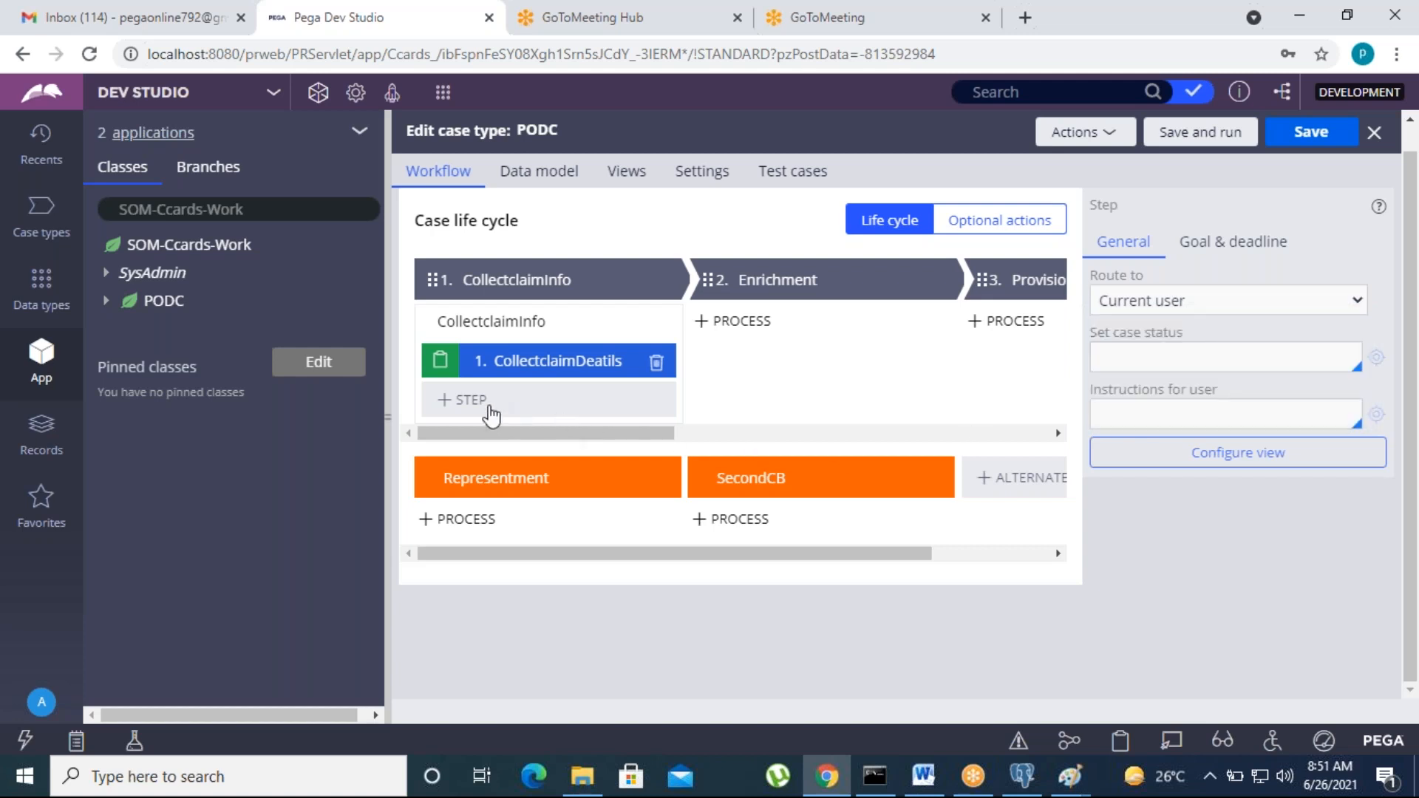
Step: Save the PODC case type
{"action": "mouse_move", "coordinate": [786, 314]}
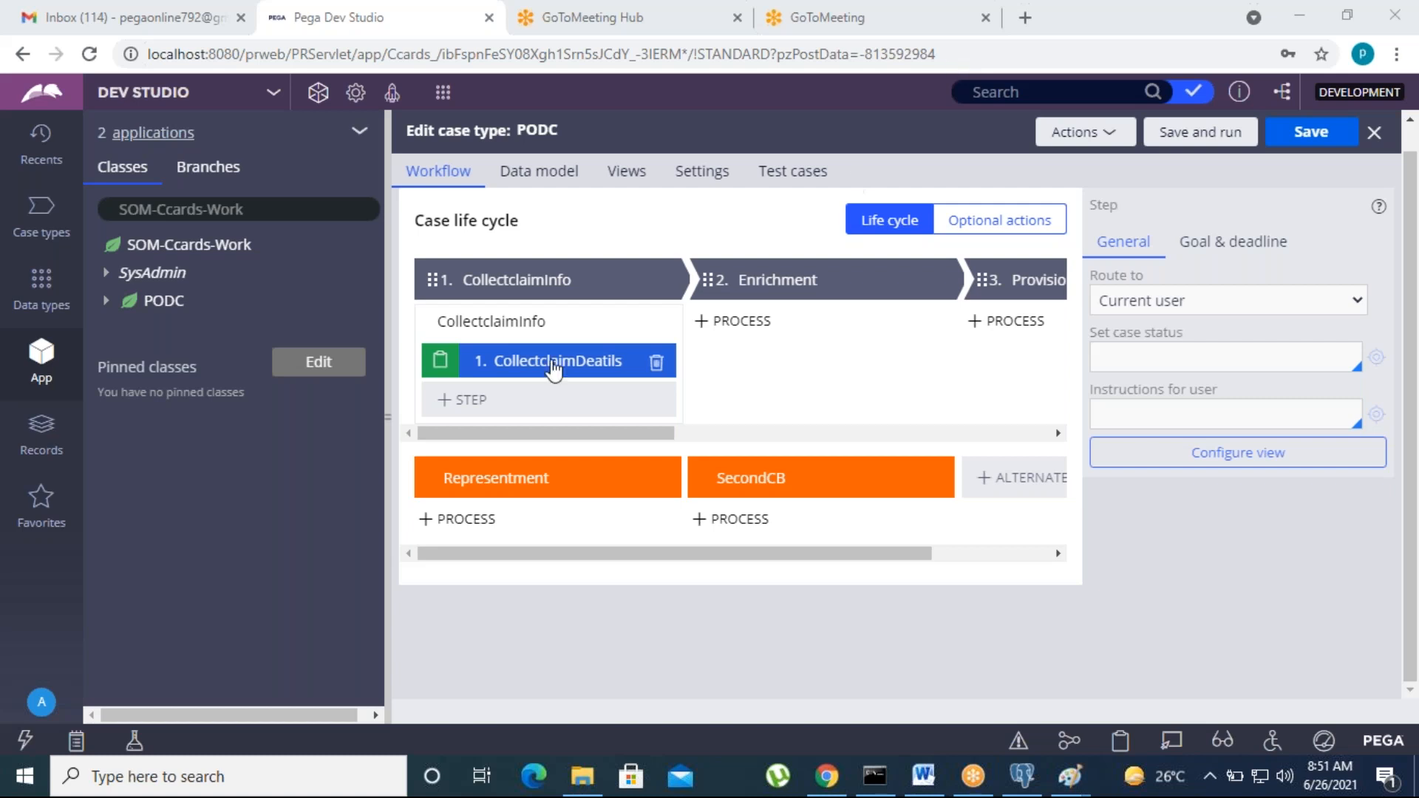
{"action": "mouse_move", "coordinate": [710, 385]}
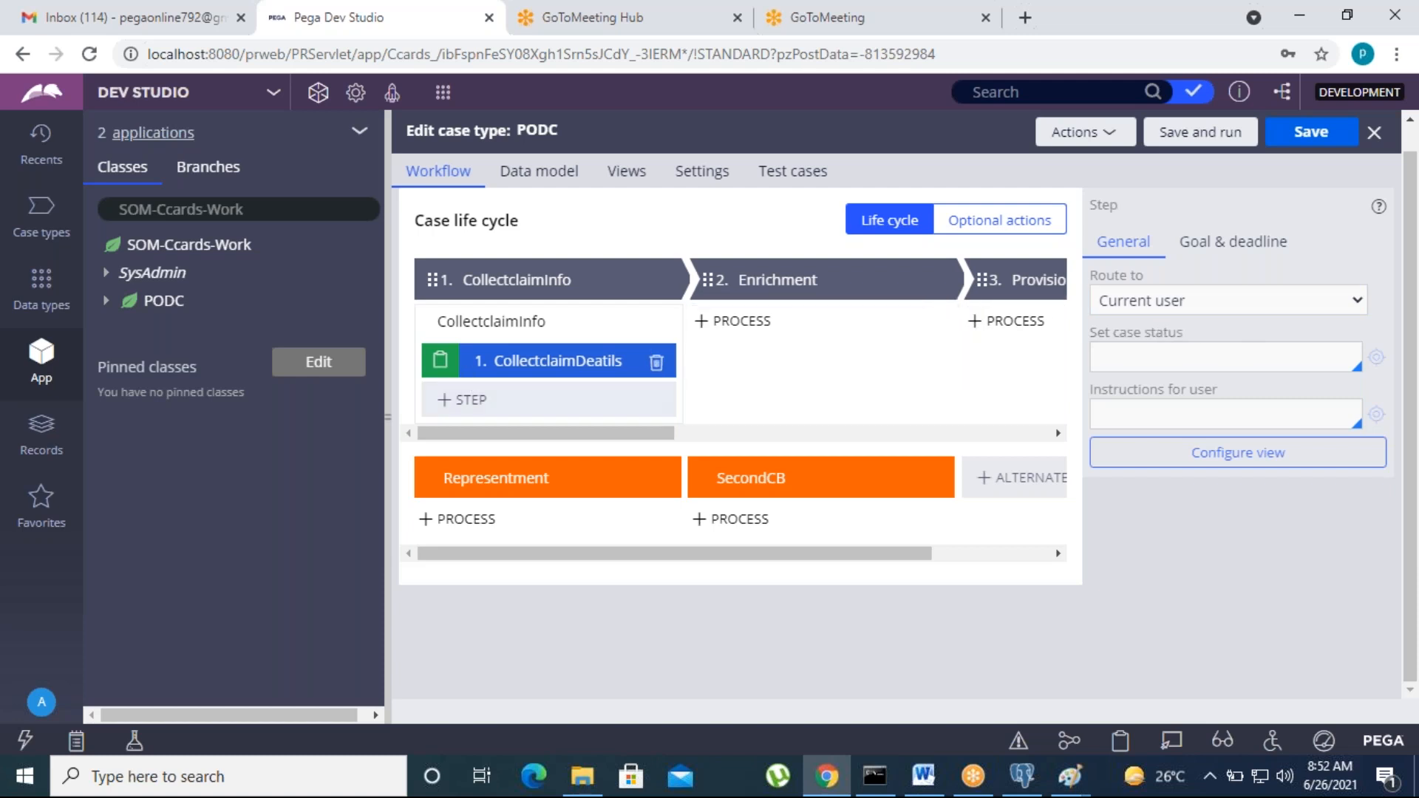
{"action": "left_click", "coordinate": [1308, 131]}
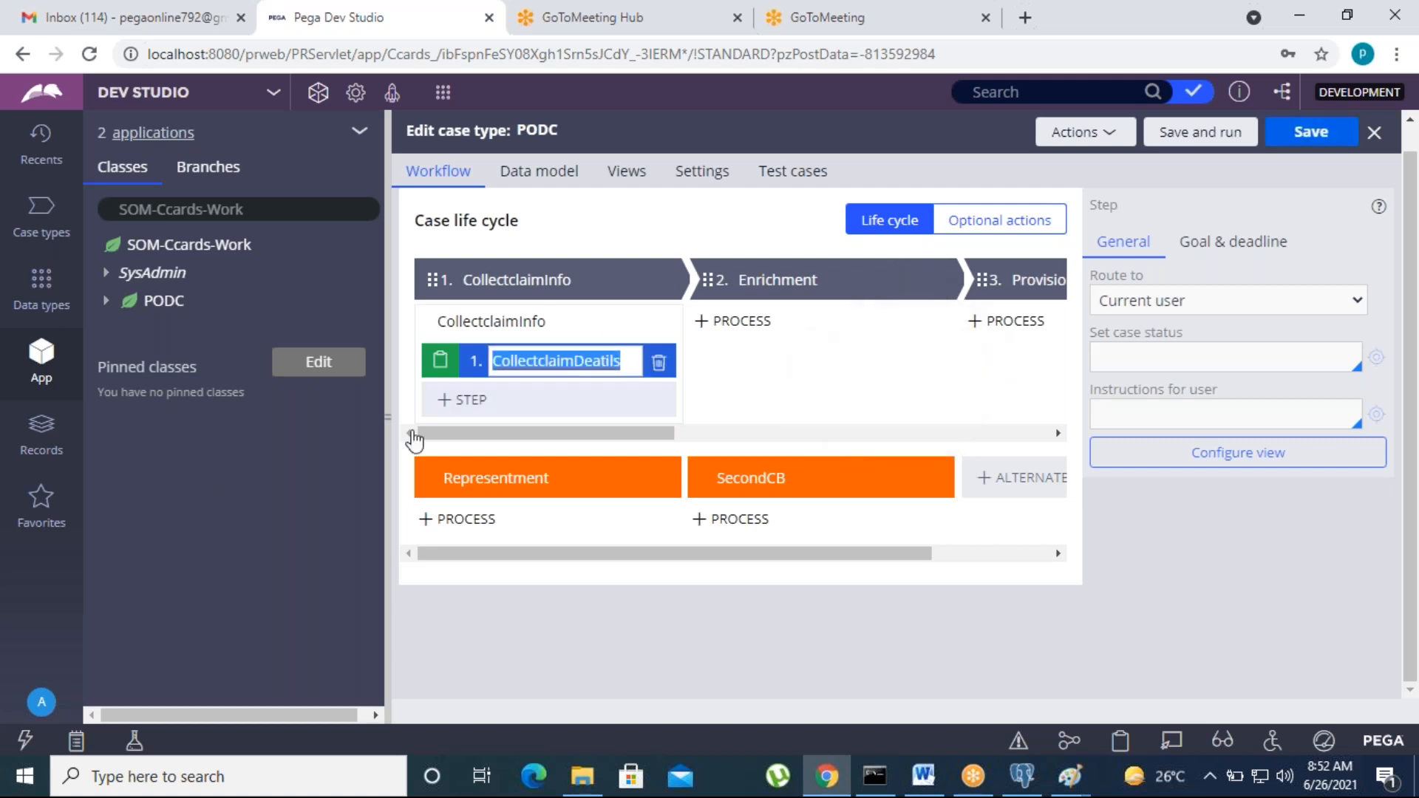
{"action": "left_click", "coordinate": [359, 130]}
Step: Refresh App Explorer, expand PODC > Process > Flow and open CollectclaimInfo_Flow
{"action": "left_click", "coordinate": [359, 133]}
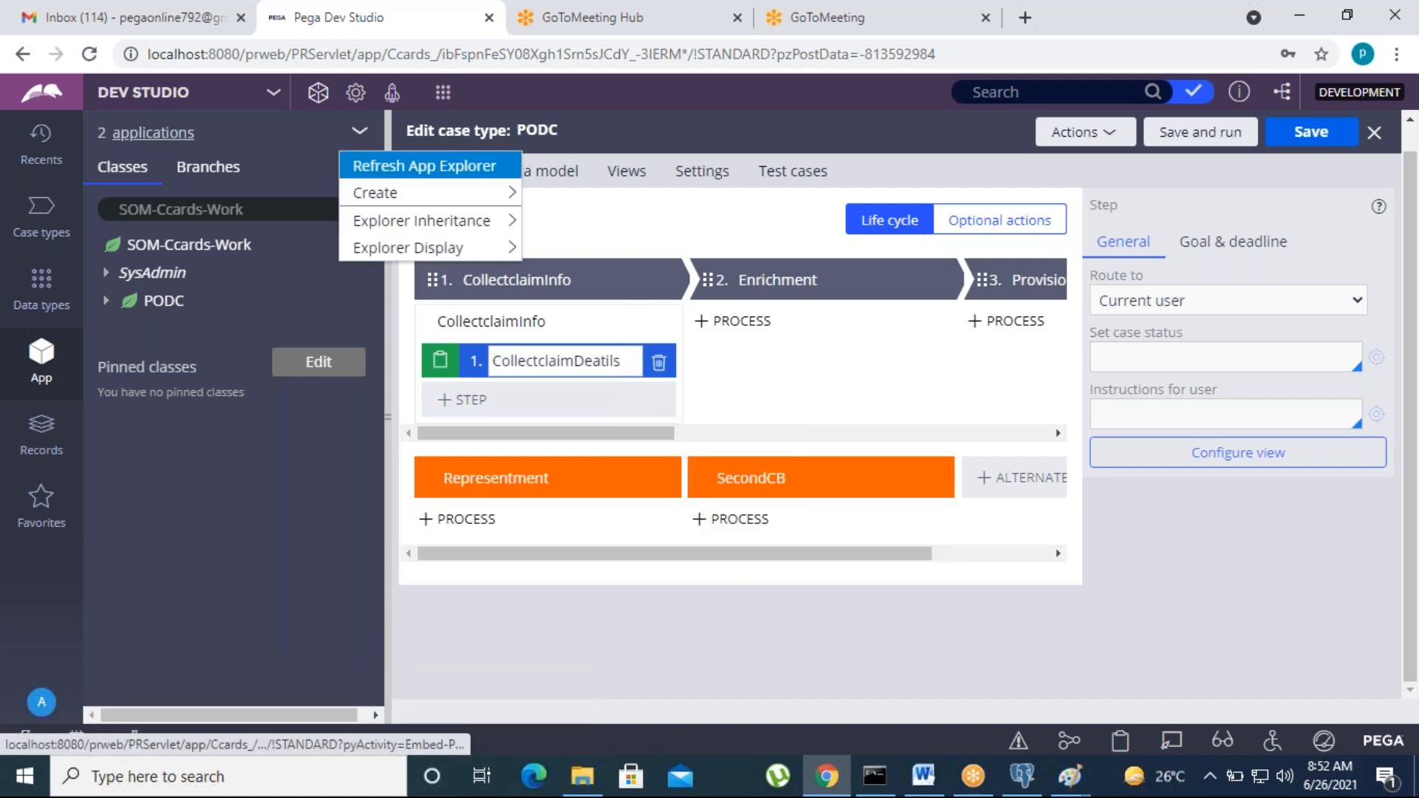
{"action": "left_click", "coordinate": [373, 158]}
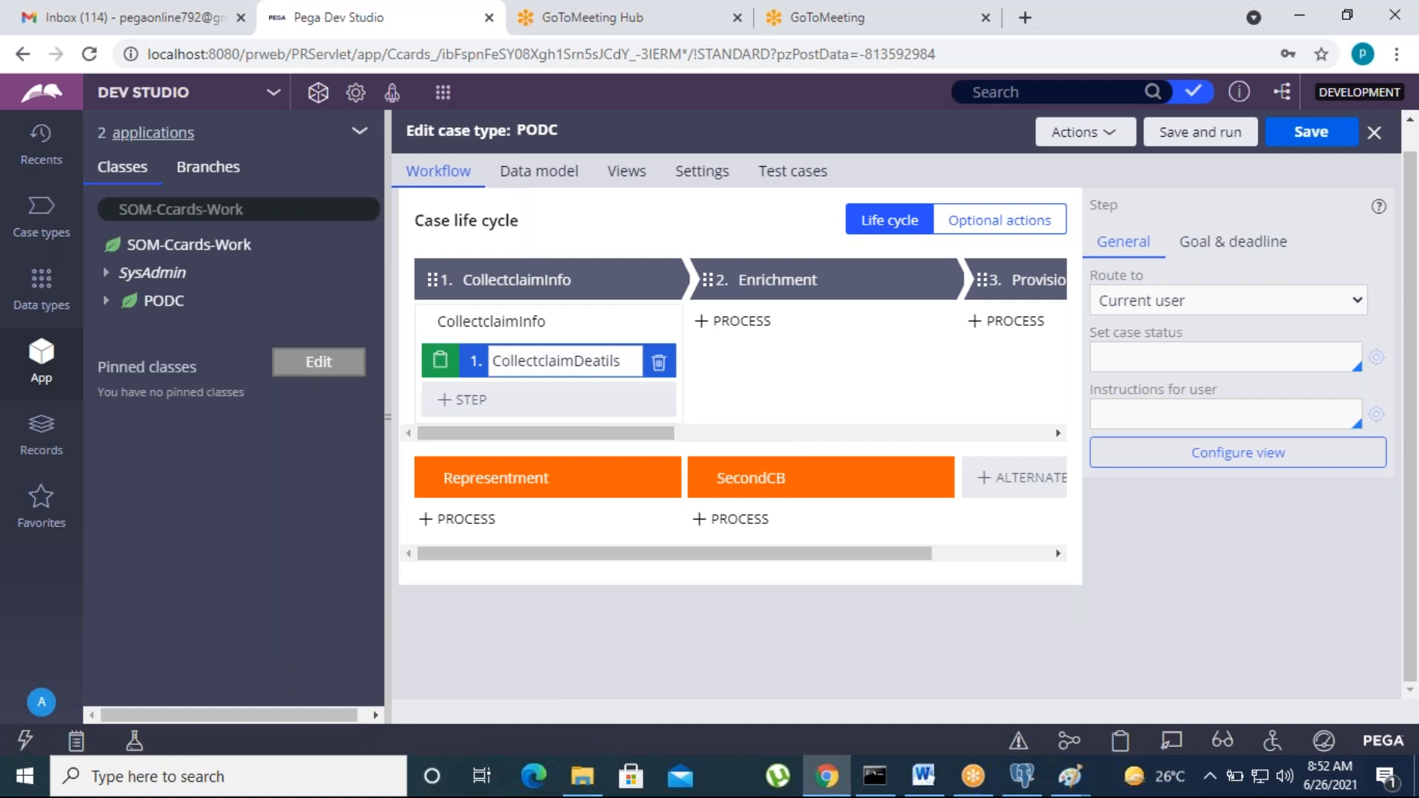
{"action": "left_click", "coordinate": [107, 301]}
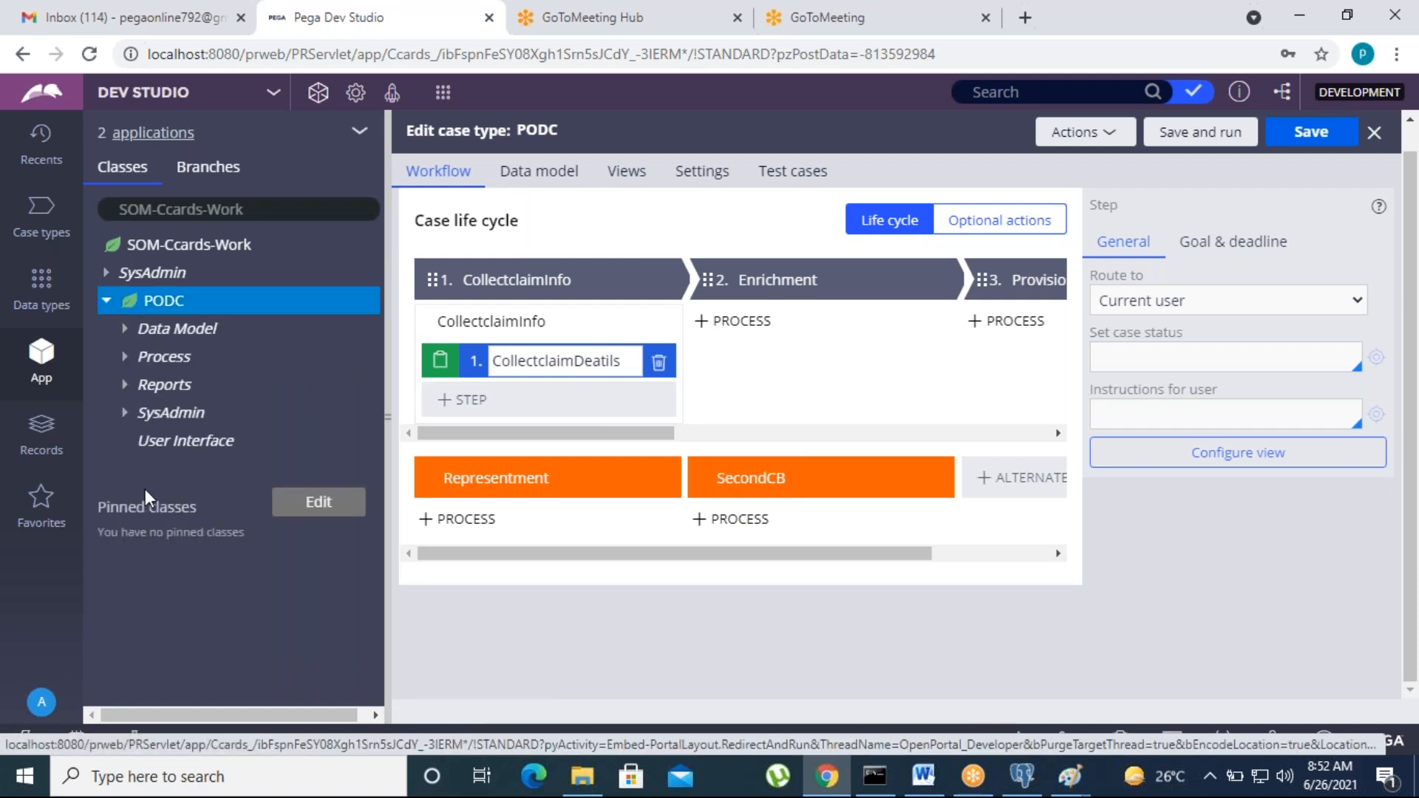
{"action": "left_click", "coordinate": [143, 468]}
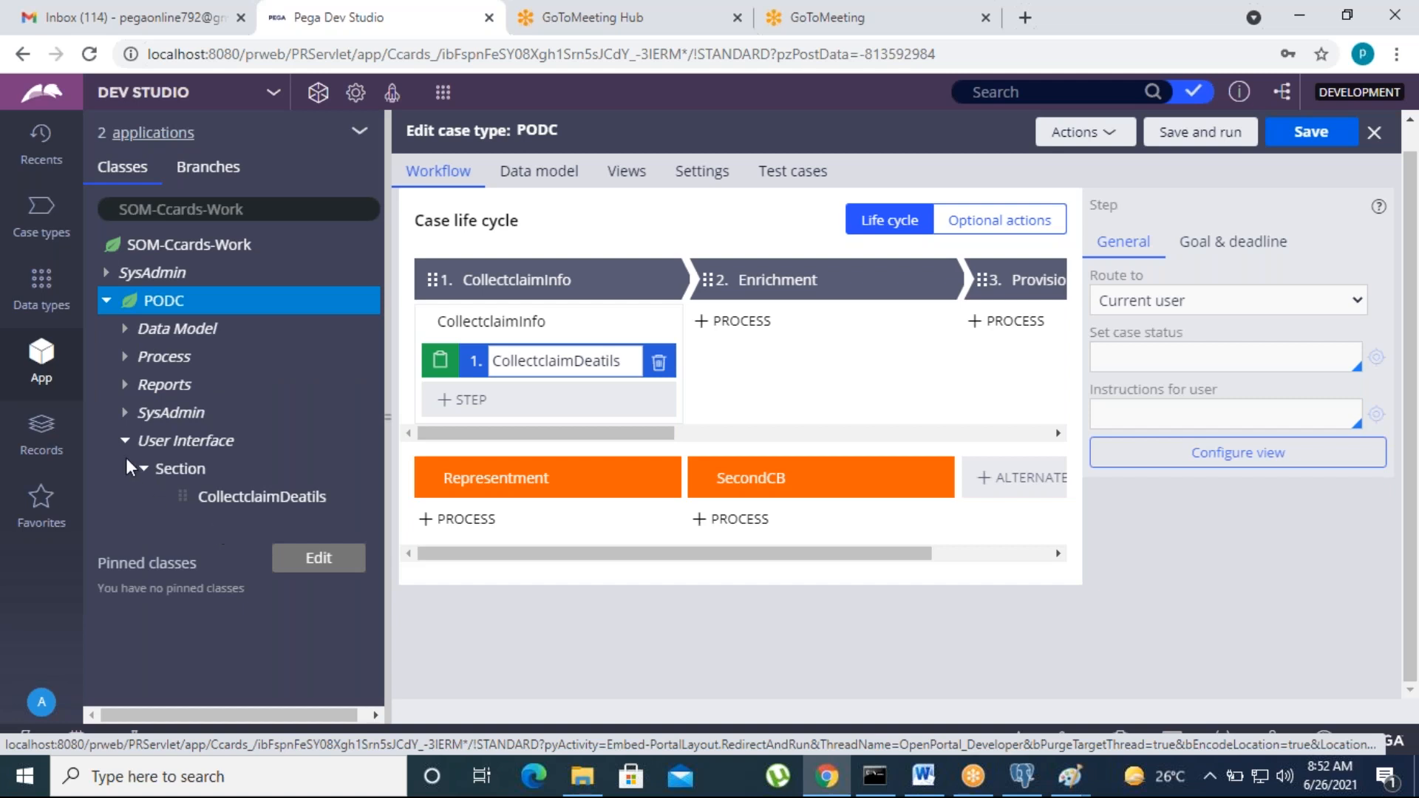
{"action": "left_click", "coordinate": [125, 441]}
{"action": "left_click", "coordinate": [124, 357]}
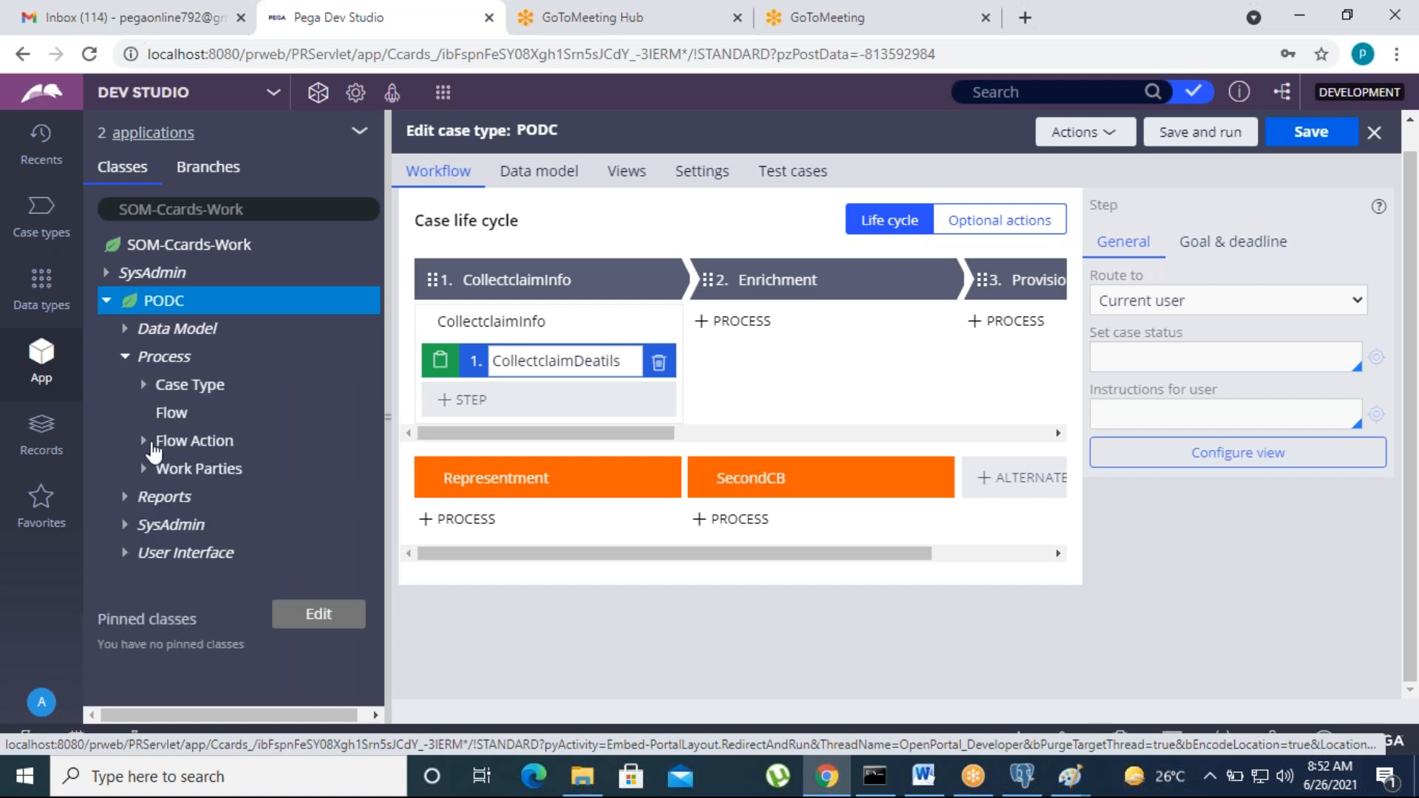
{"action": "left_click", "coordinate": [221, 442]}
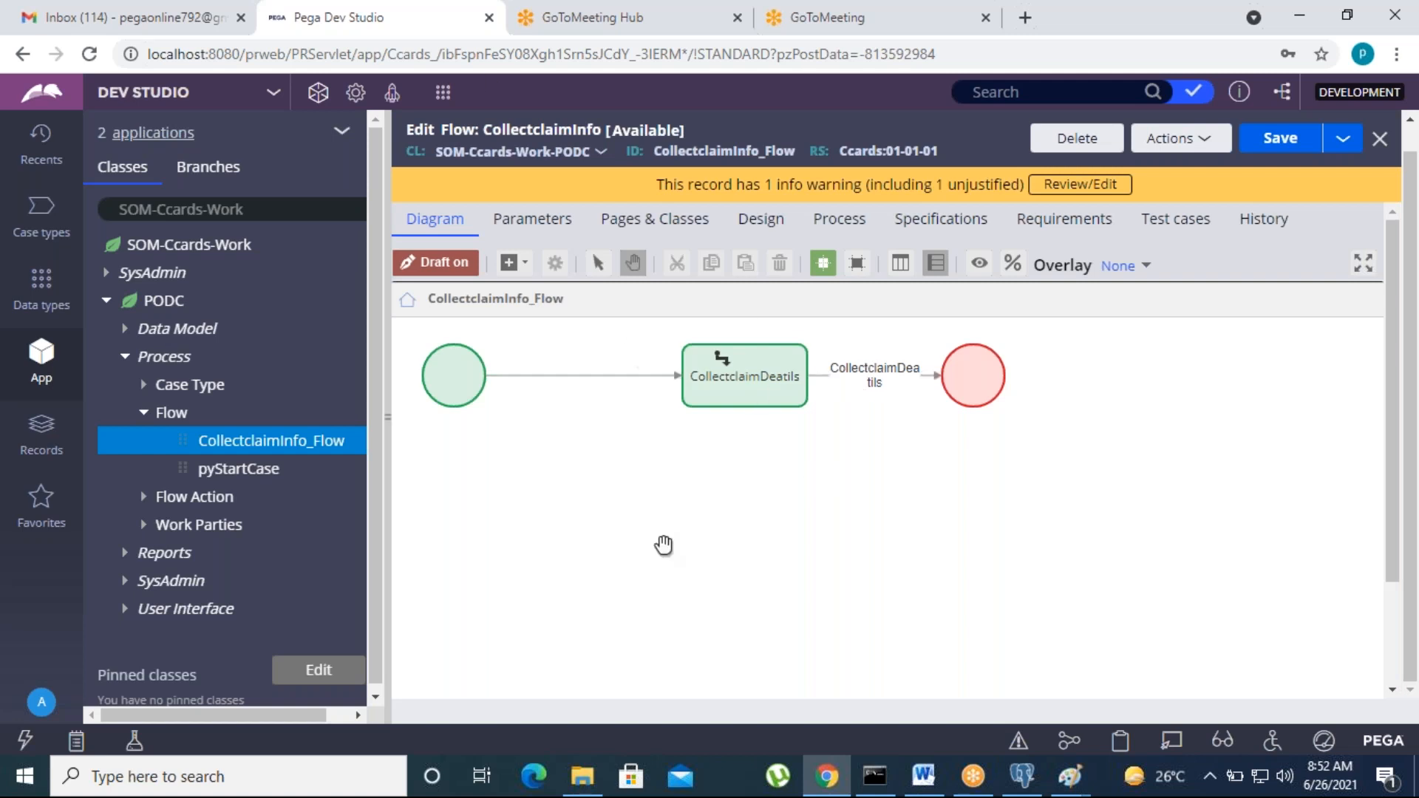
Step: Open the CollectclaimDeatils connector properties, its flow action and its section rule
{"action": "double_click", "coordinate": [857, 379]}
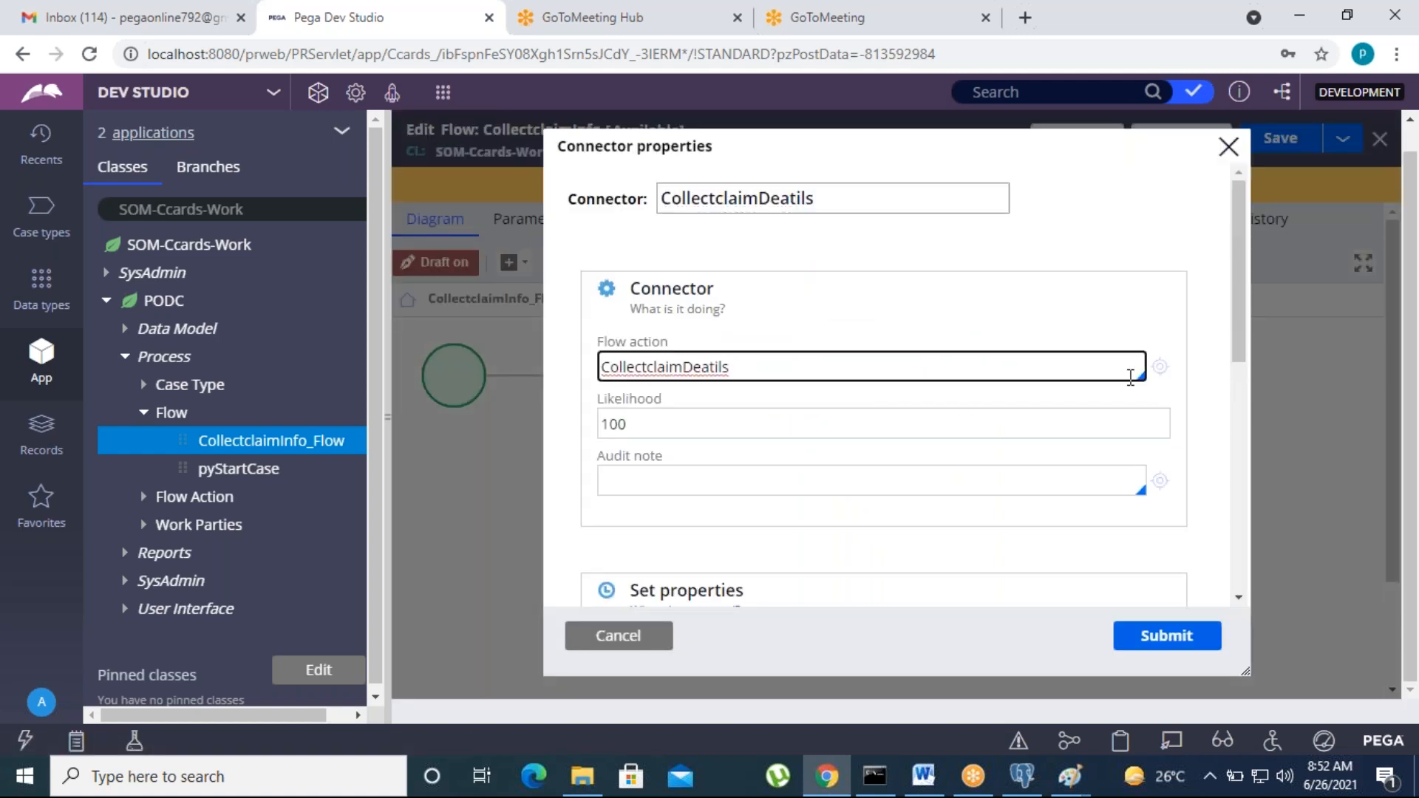
{"action": "left_click", "coordinate": [1155, 372]}
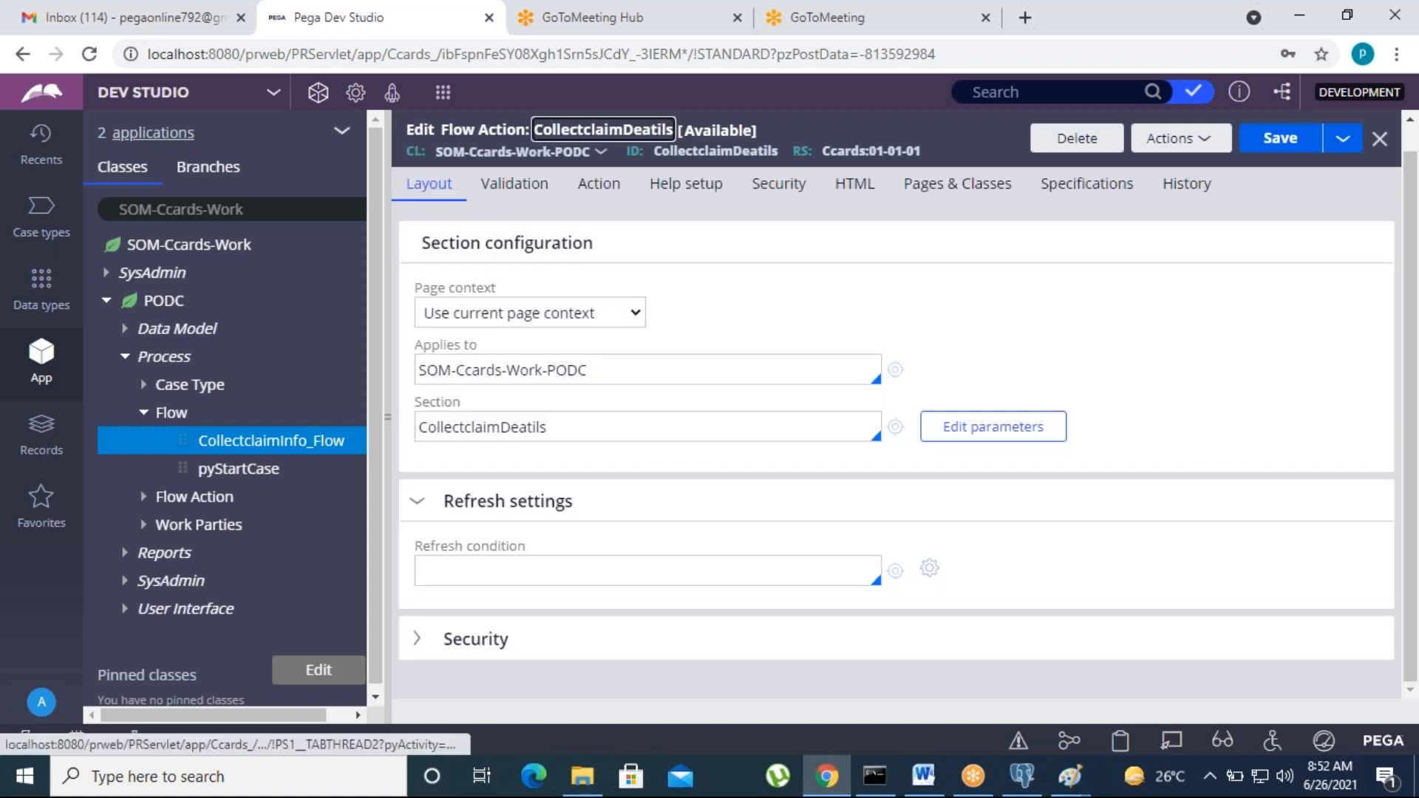
{"action": "left_click", "coordinate": [571, 430]}
{"action": "left_click", "coordinate": [896, 429]}
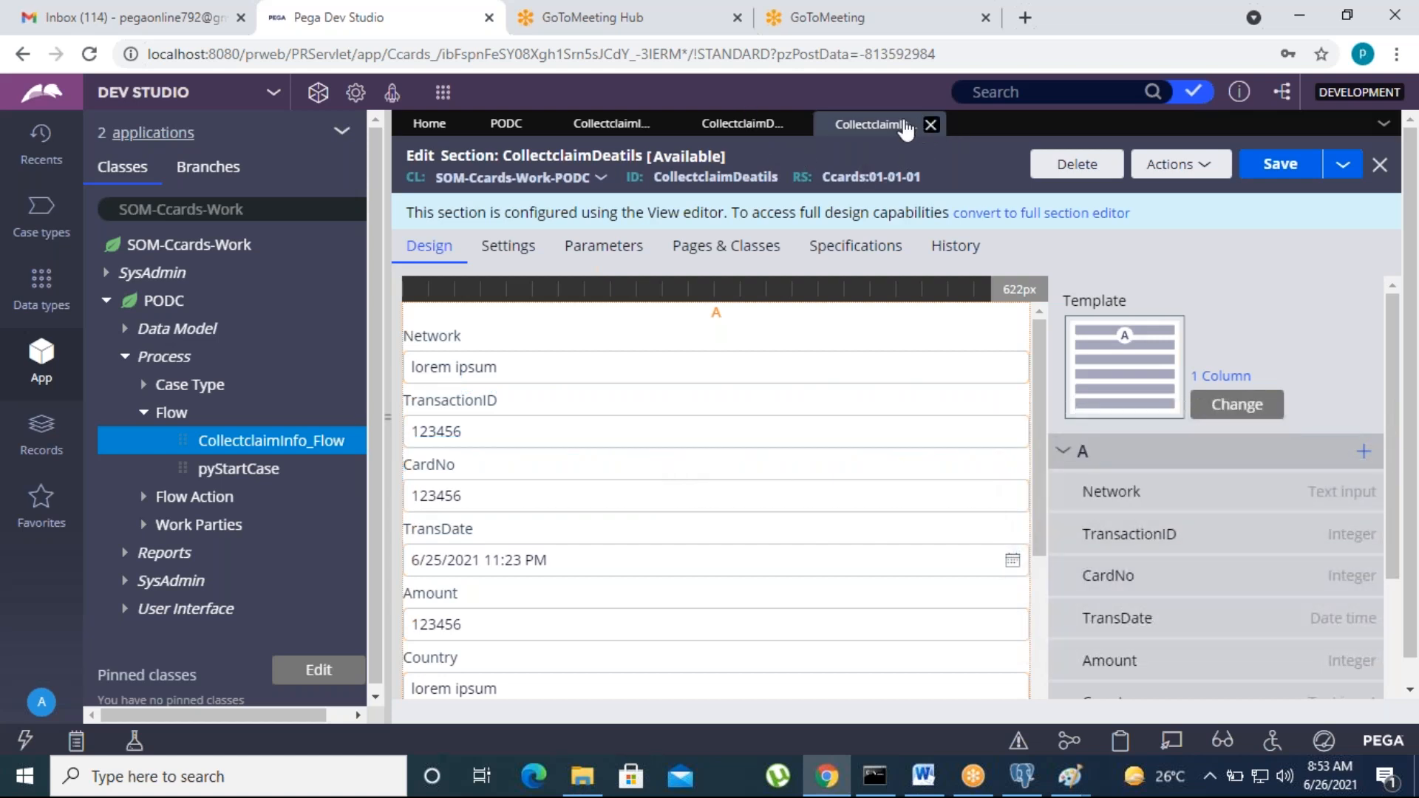
Step: Close the section, flow action and flow editors to return to the PODC case type
{"action": "left_click", "coordinate": [933, 124]}
{"action": "left_click", "coordinate": [797, 124]}
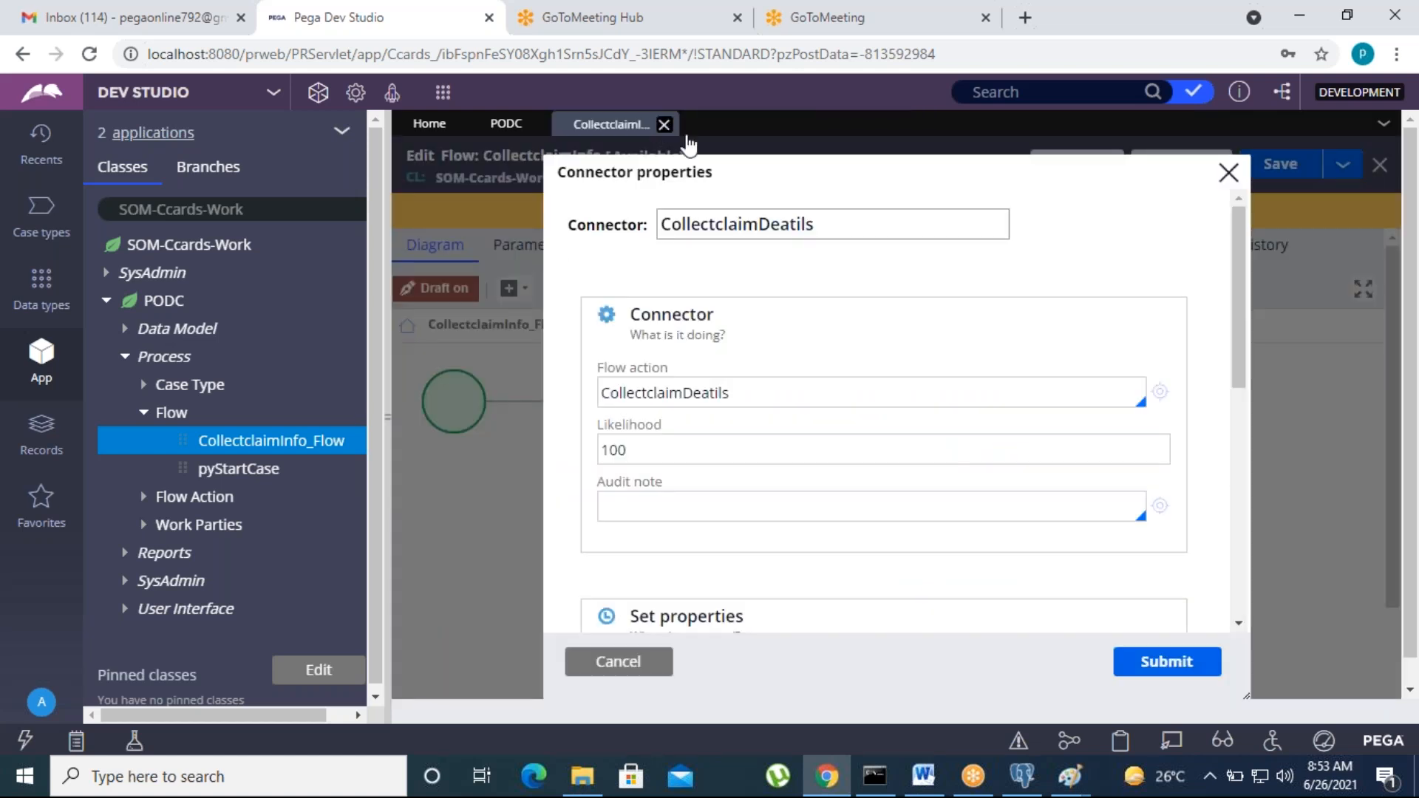
{"action": "left_click", "coordinate": [1228, 173]}
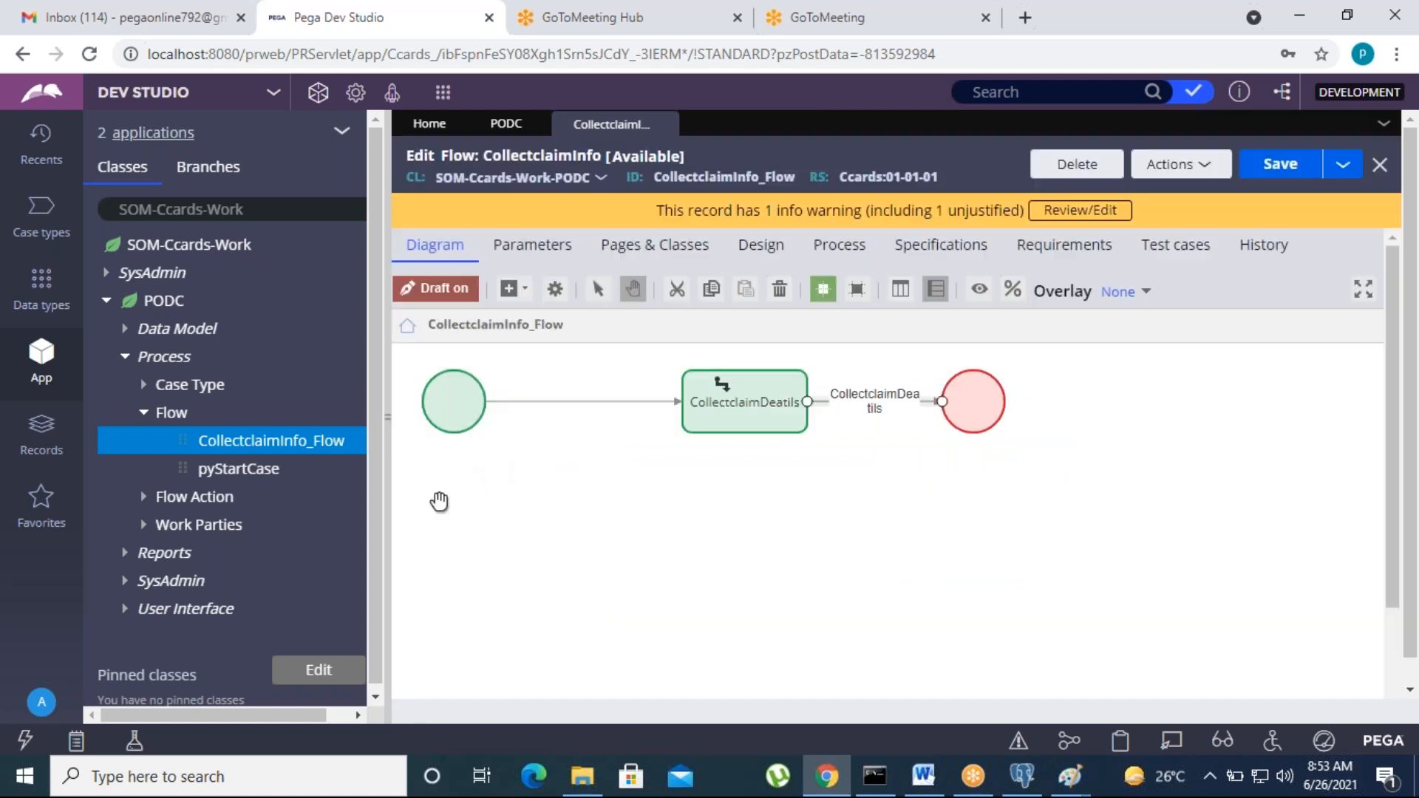
{"action": "left_click", "coordinate": [665, 124]}
Step: Add a process with a Collect information step named EnrichmentDetails to Enrichment and open its view
{"action": "left_click", "coordinate": [779, 346]}
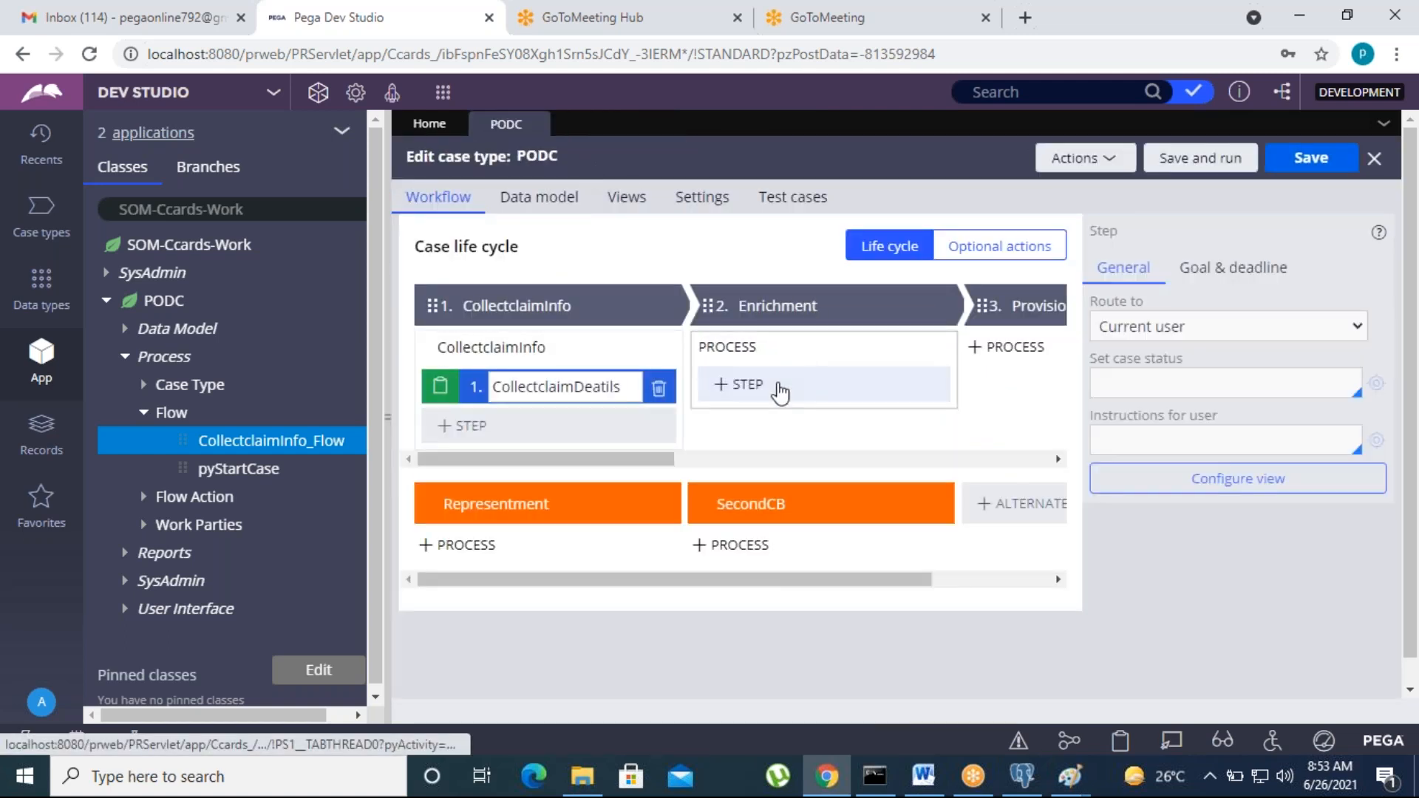
{"action": "left_click", "coordinate": [780, 387]}
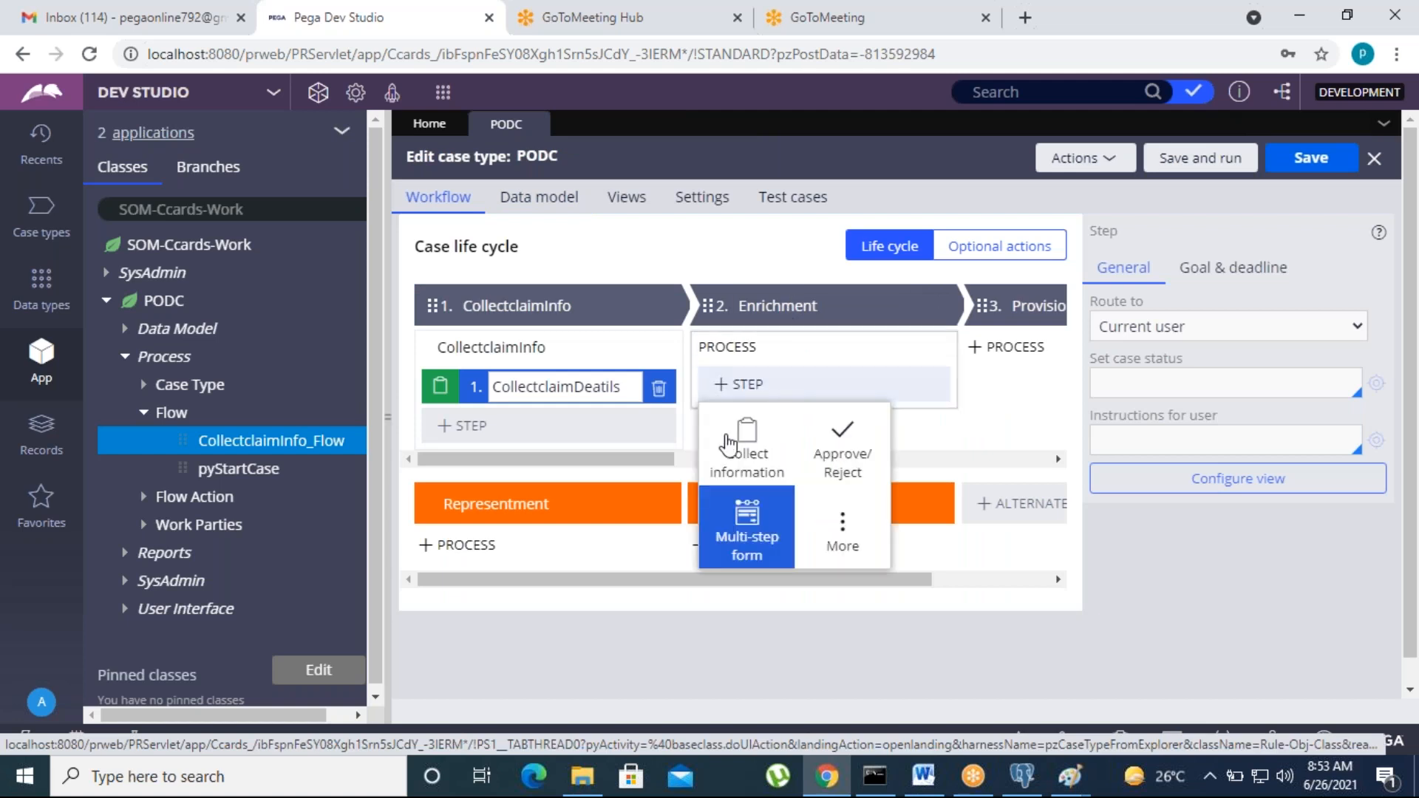
{"action": "left_click", "coordinate": [766, 451]}
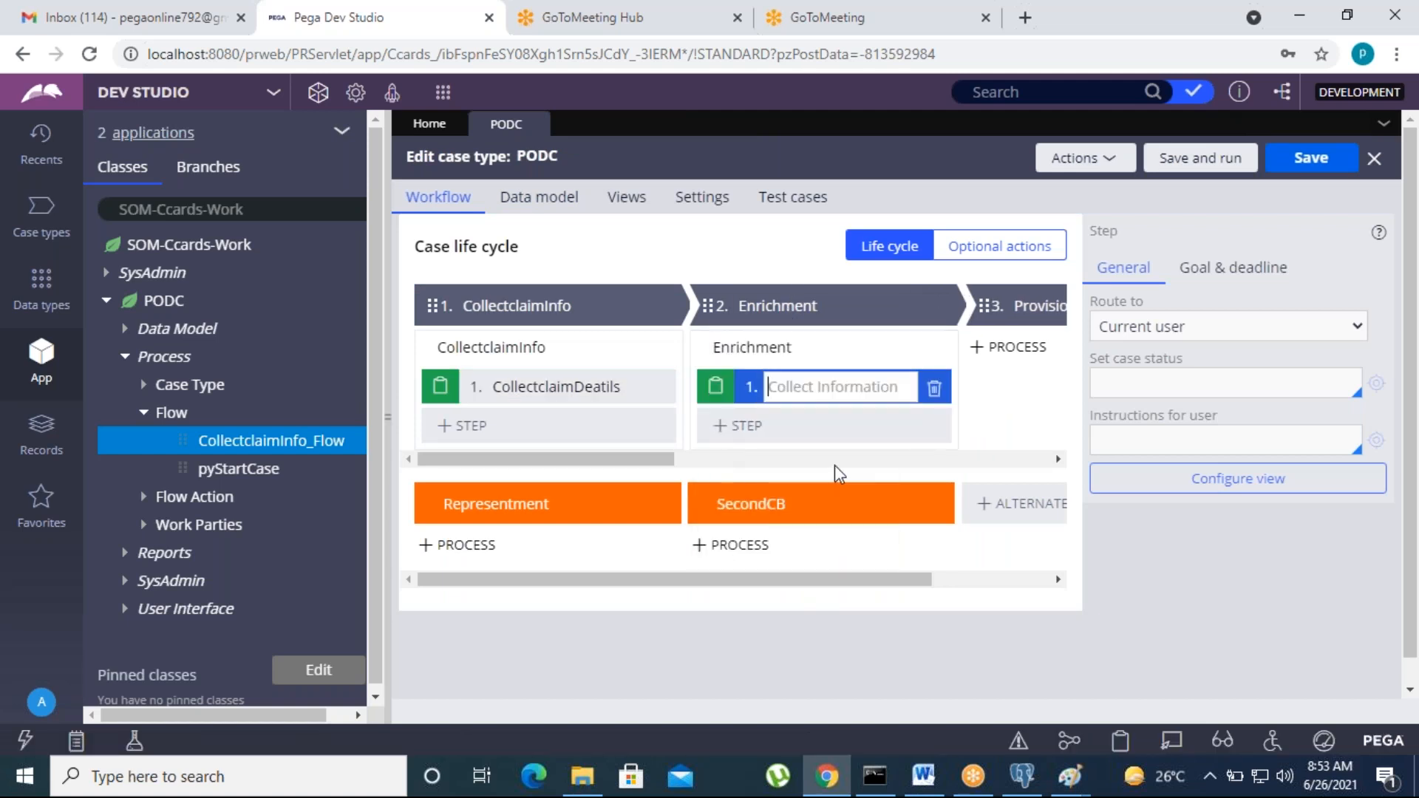
{"action": "type", "text": "Enric"}
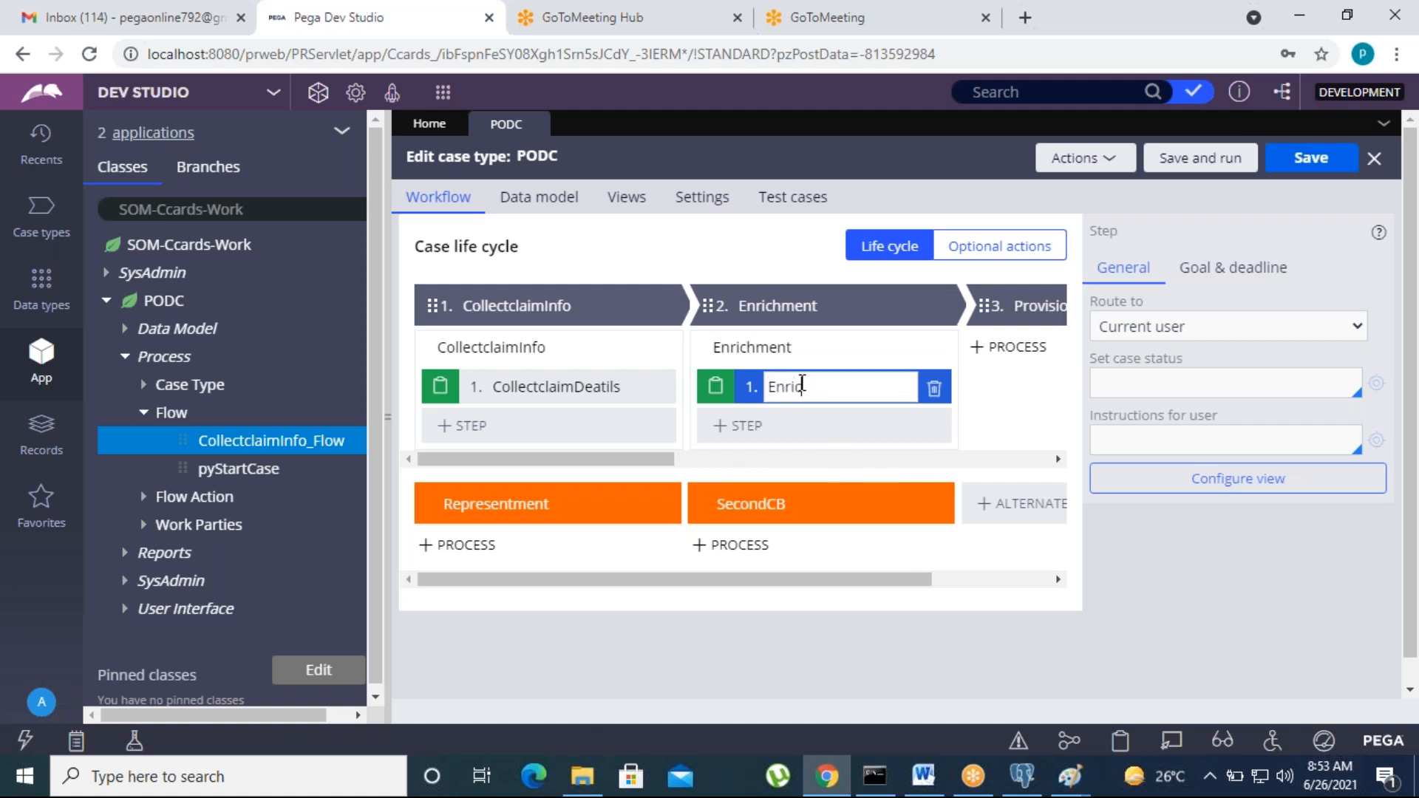
{"action": "type", "text": "hmentDetails"}
{"action": "left_click", "coordinate": [1220, 486]}
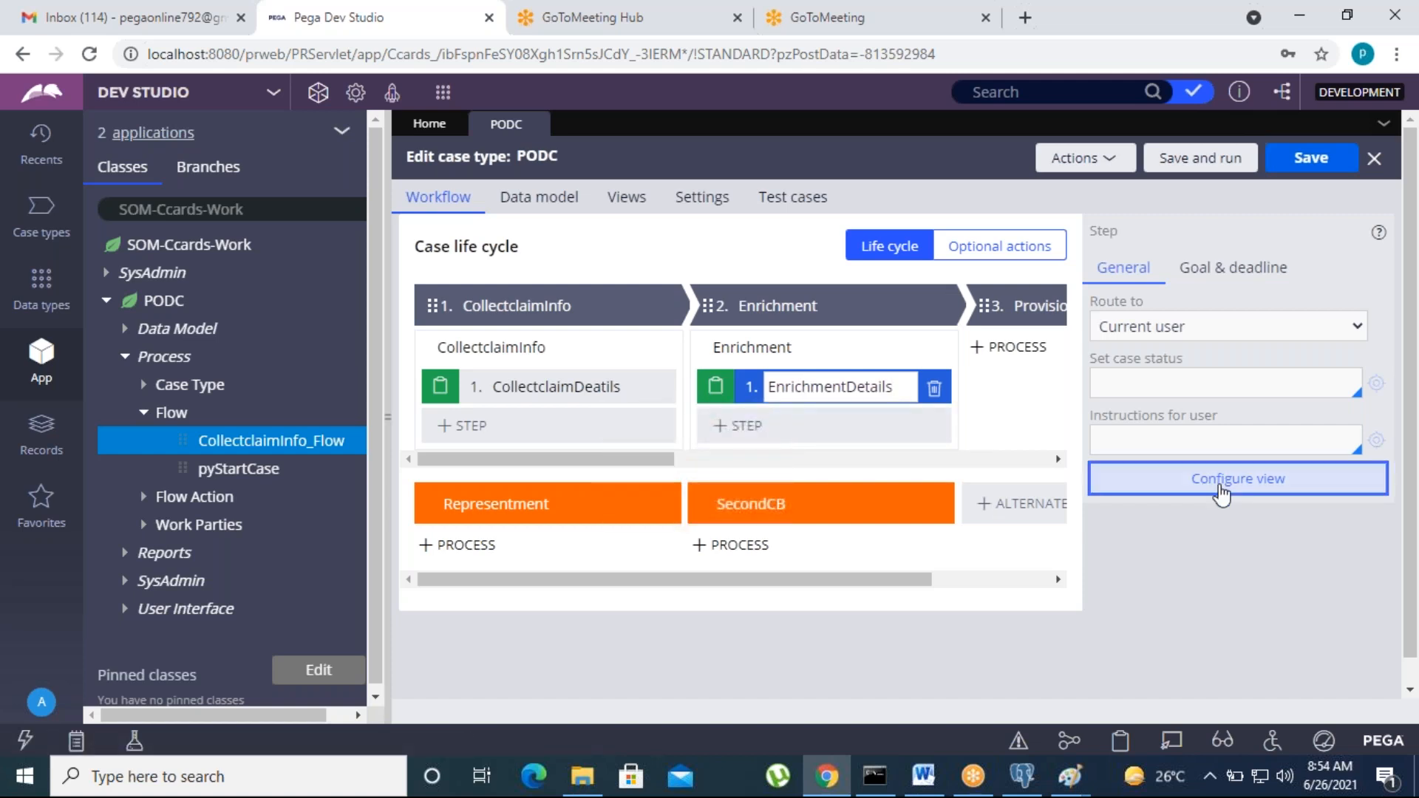
{"action": "left_click", "coordinate": [826, 285]}
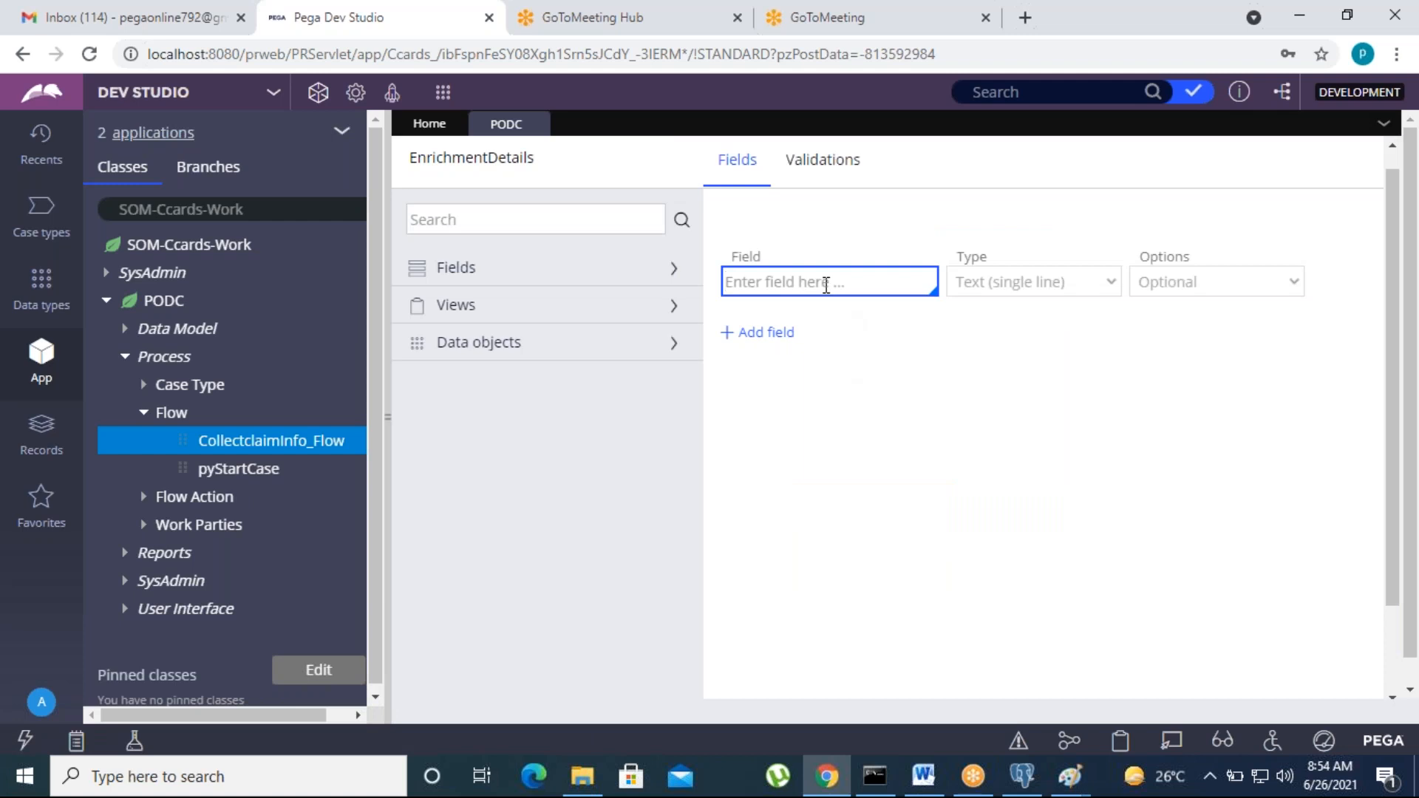
Step: Add a read-only single-line text field named TRN_No
{"action": "type", "text": "TRN_No"}
{"action": "left_click", "coordinate": [1013, 278]}
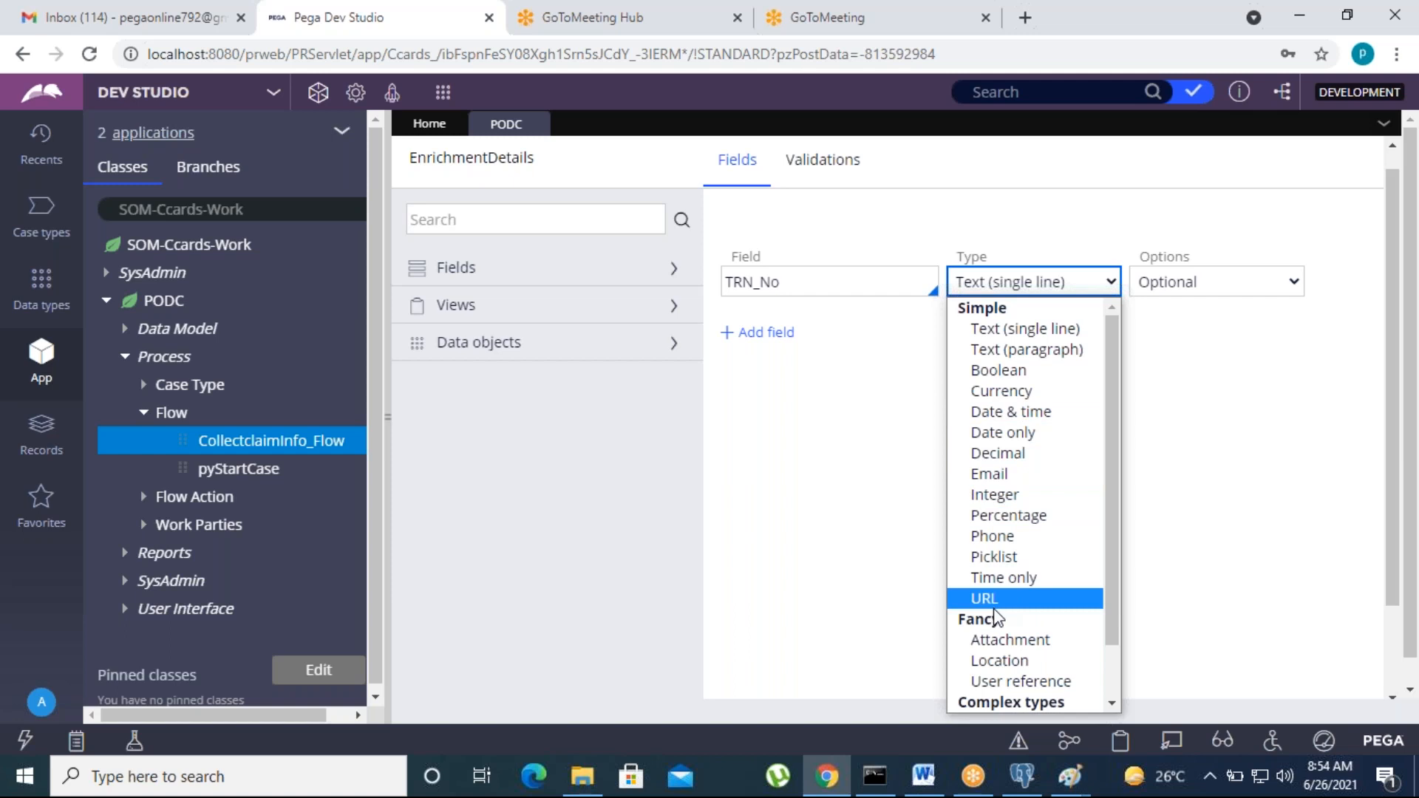
{"action": "left_click", "coordinate": [1150, 310]}
{"action": "left_click", "coordinate": [1171, 288]}
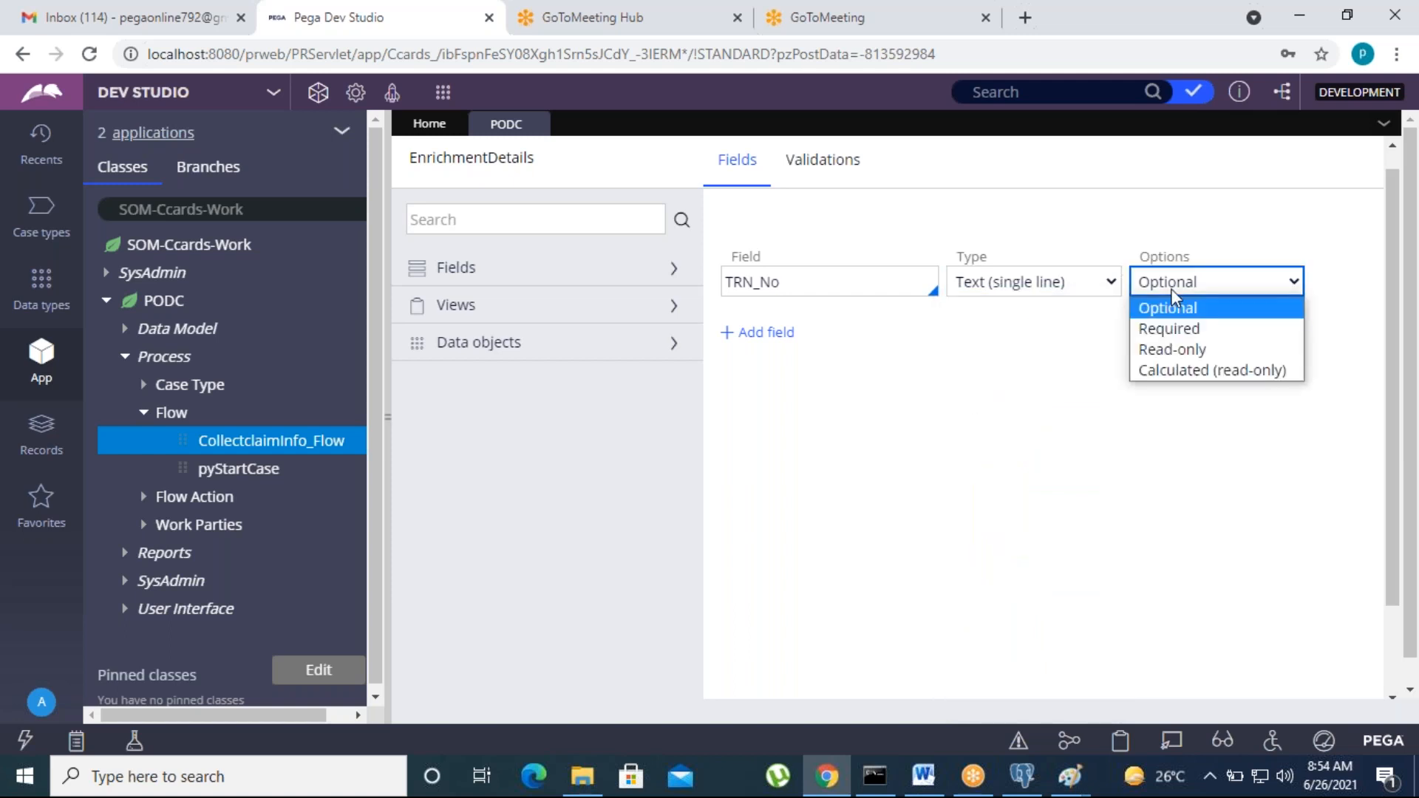
{"action": "left_click", "coordinate": [1175, 350]}
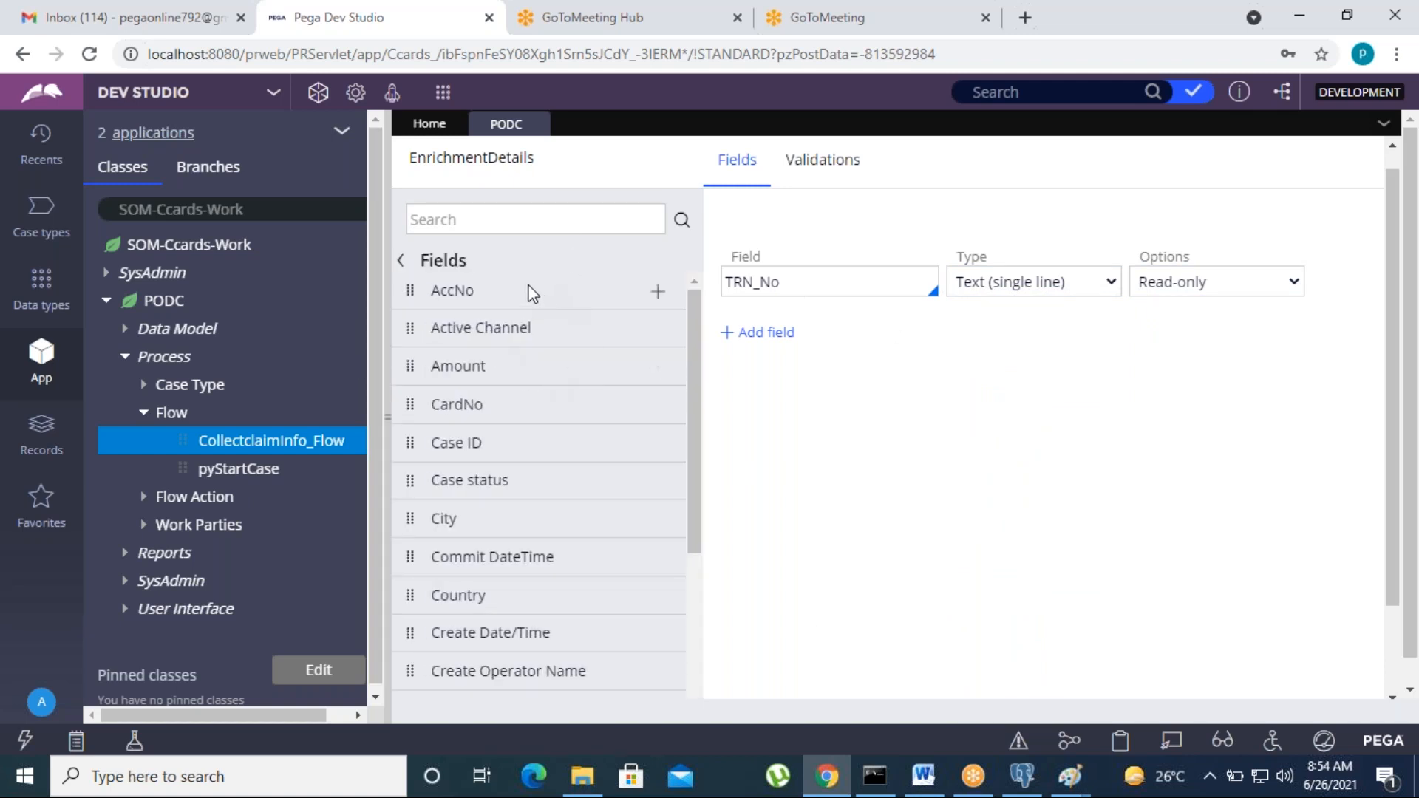
Step: Add the existing AccNo, CardNo, IFSC and Network fields to the view
{"action": "left_click", "coordinate": [657, 291]}
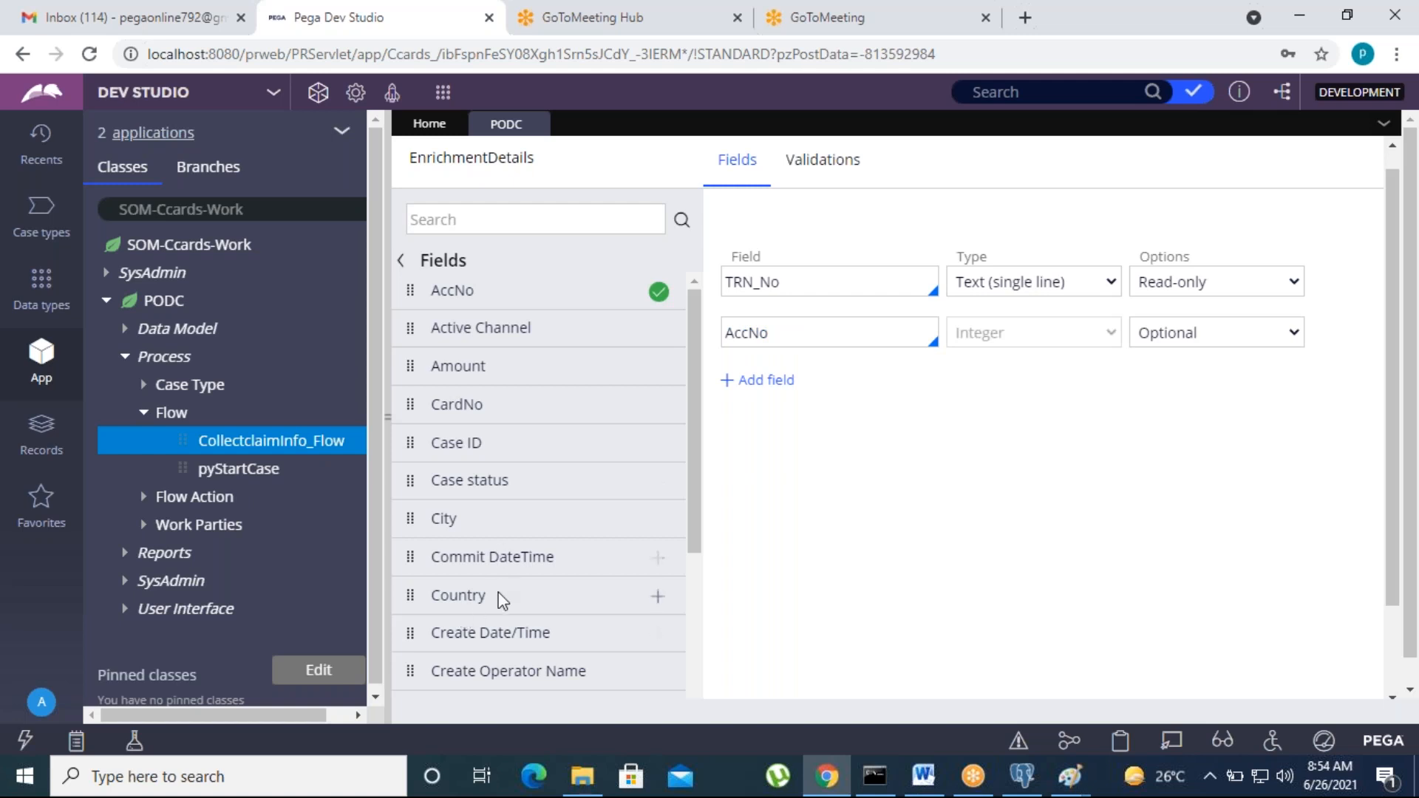
{"action": "left_click", "coordinate": [658, 412]}
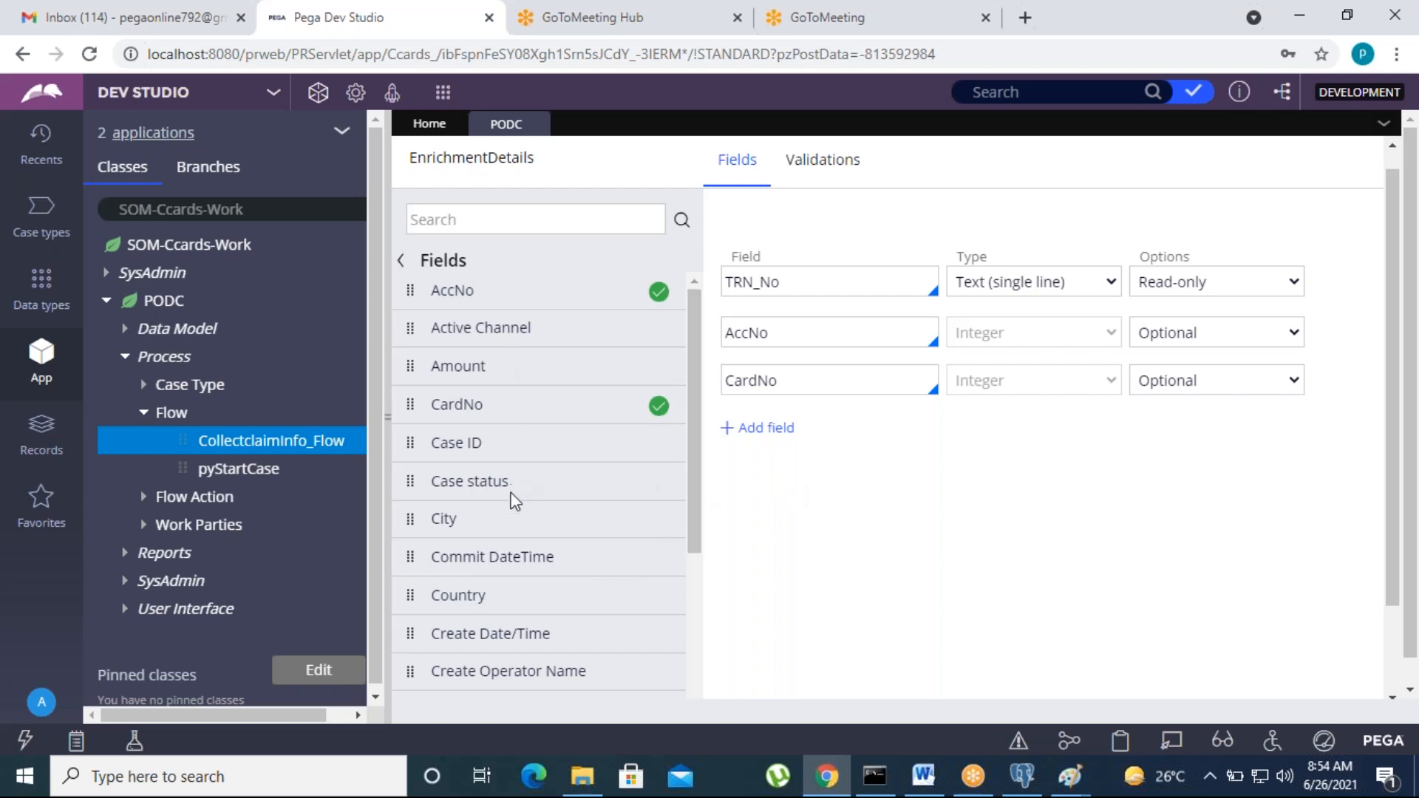
{"action": "scroll", "coordinate": [515, 501], "scroll_direction": "down", "scroll_amount": 5}
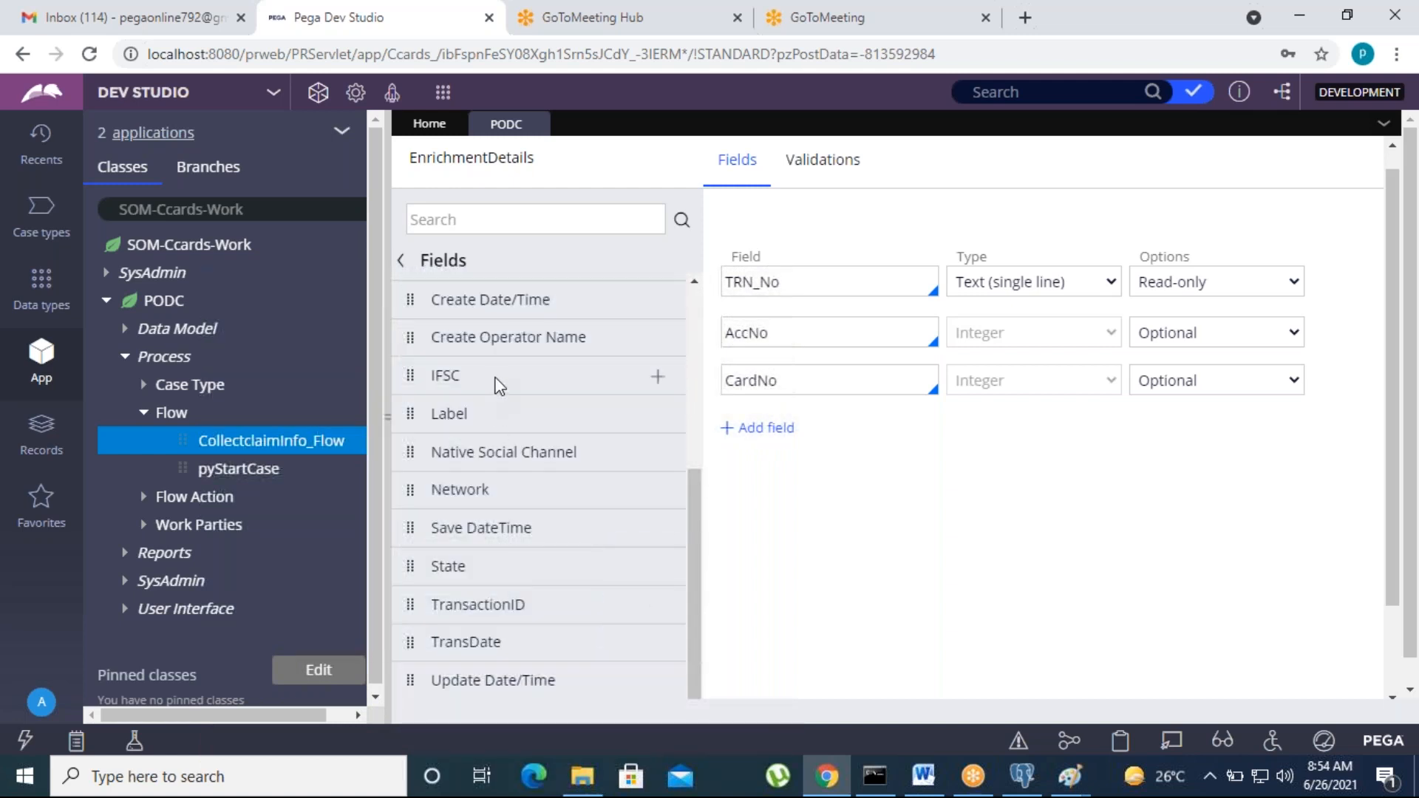
{"action": "left_click", "coordinate": [657, 377]}
{"action": "left_click", "coordinate": [657, 491]}
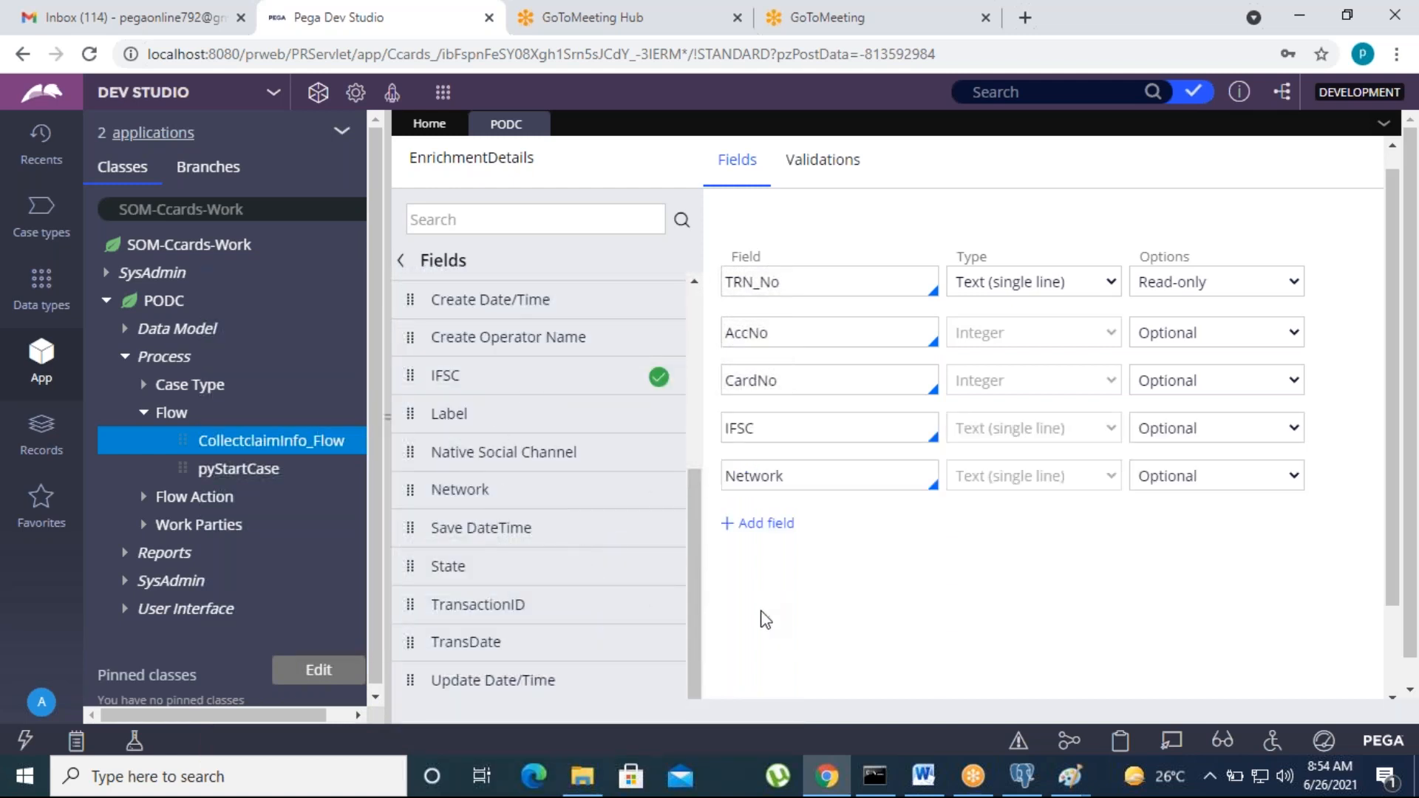
Step: Make AccNo, CardNo, IFSC and Network read-only
{"action": "left_click", "coordinate": [1177, 339]}
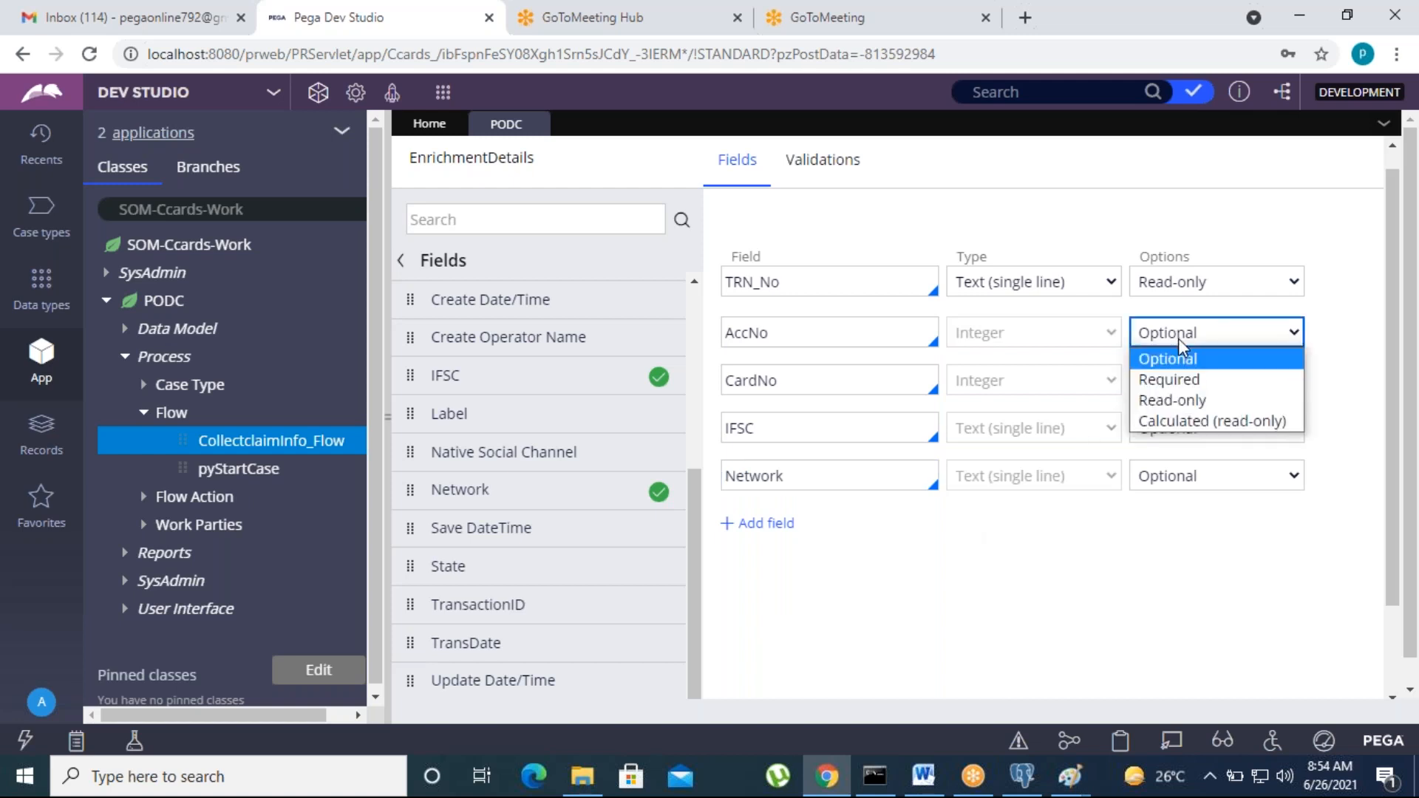
{"action": "left_click", "coordinate": [1169, 400]}
{"action": "left_click", "coordinate": [1211, 381]}
{"action": "left_click", "coordinate": [1178, 451]}
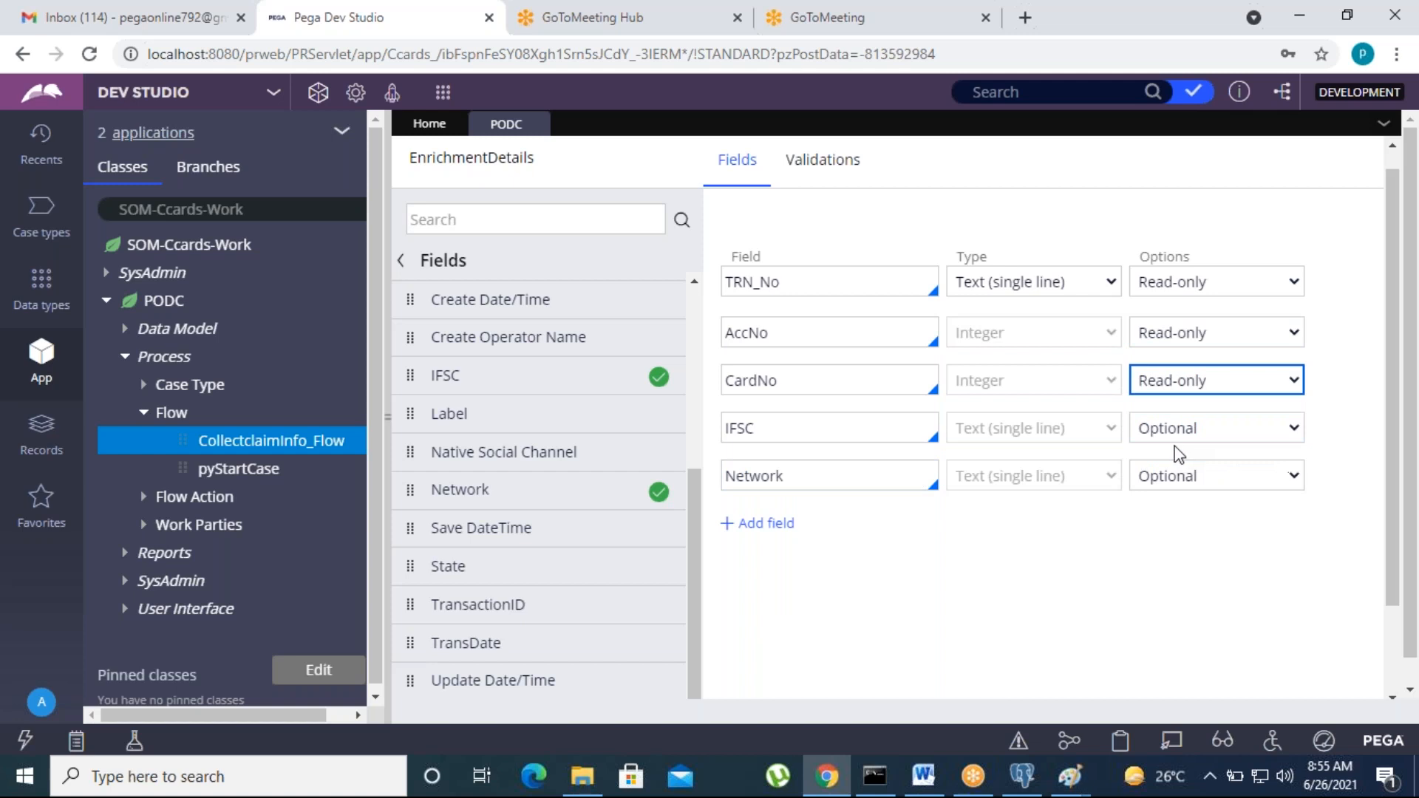
{"action": "left_click", "coordinate": [1178, 429]}
{"action": "left_click", "coordinate": [1173, 458]}
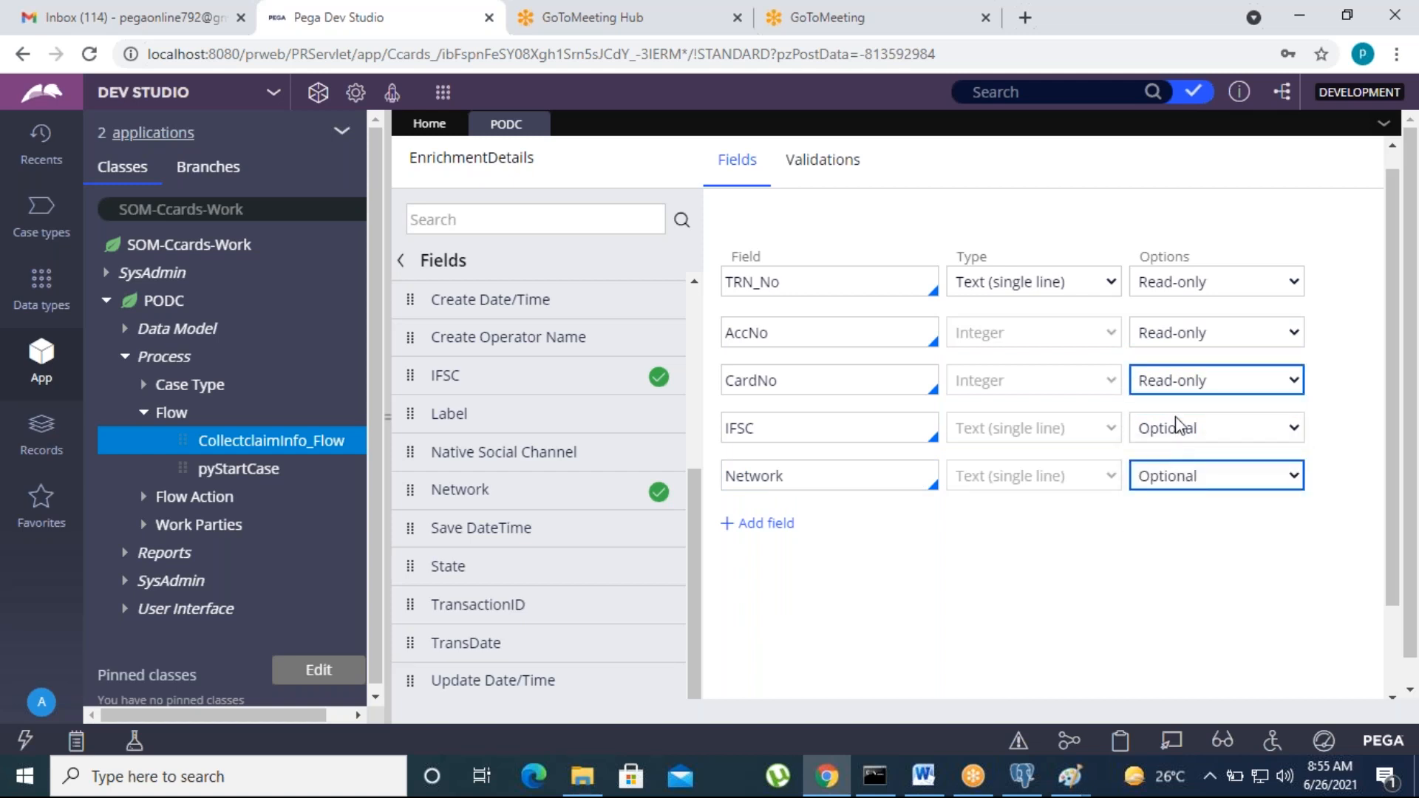
{"action": "left_click", "coordinate": [1178, 427]}
{"action": "left_click", "coordinate": [1168, 494]}
{"action": "left_click", "coordinate": [1172, 481]}
{"action": "left_click", "coordinate": [1174, 478]}
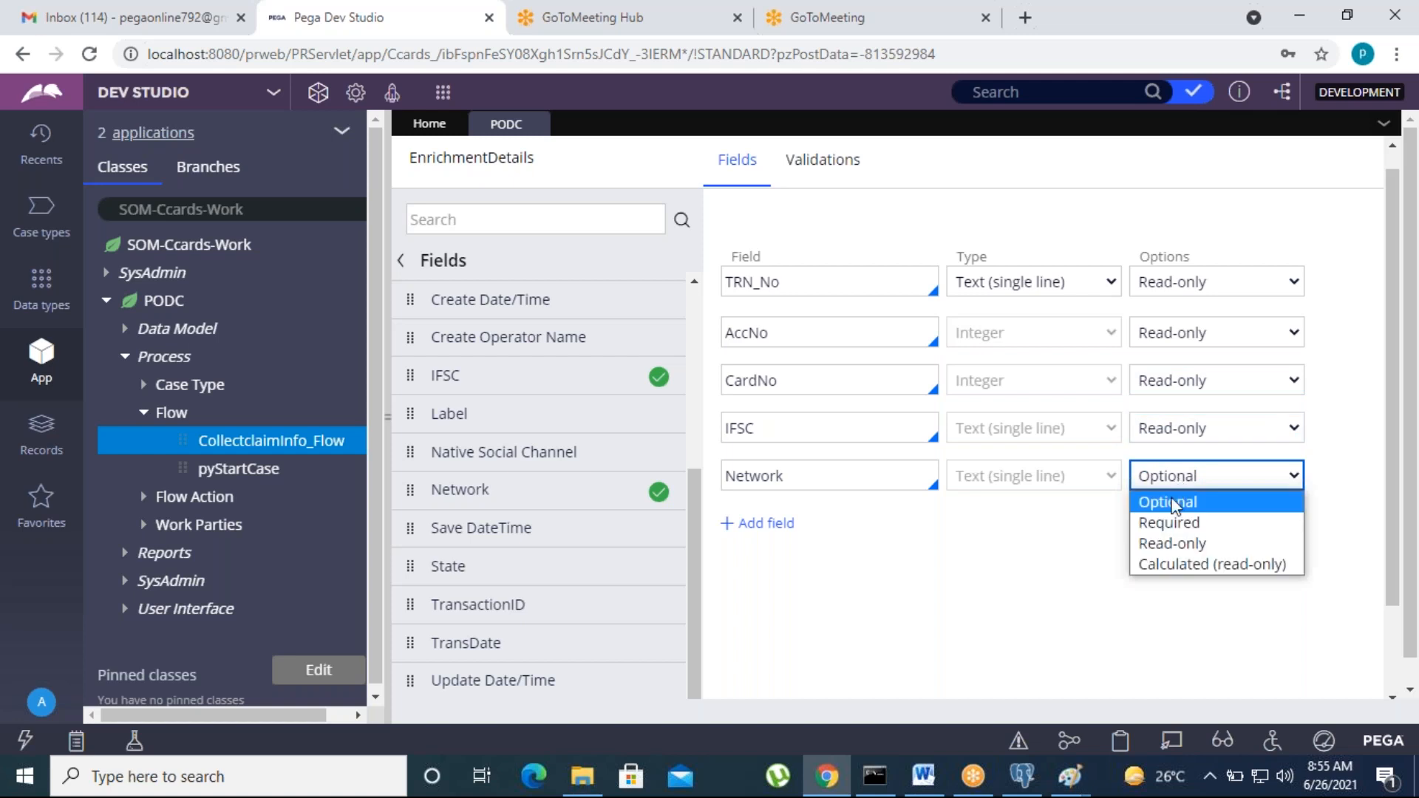
{"action": "left_click", "coordinate": [1176, 544]}
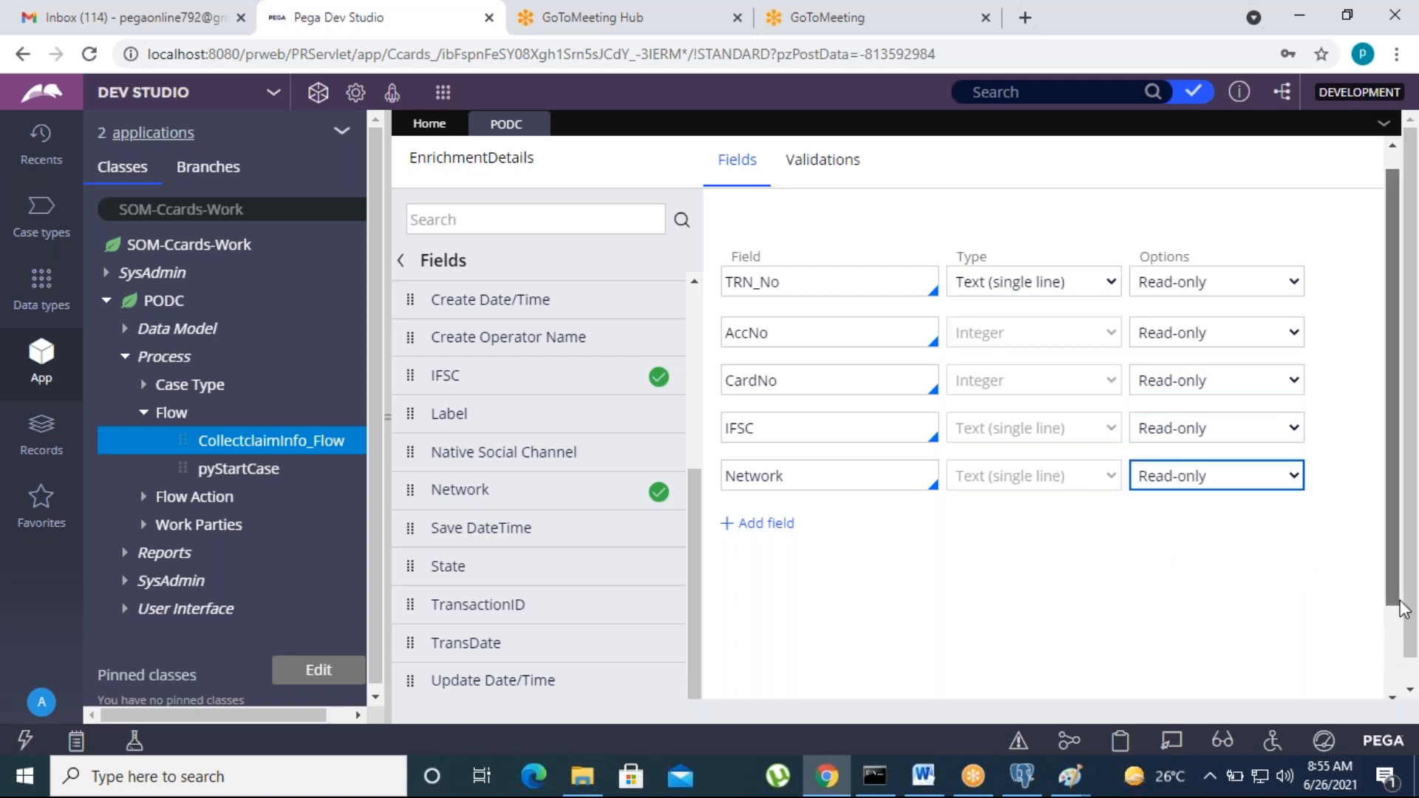
Step: Submit the five fields to the EnrichmentDetails view
{"action": "scroll", "coordinate": [1403, 610], "scroll_direction": "down", "scroll_amount": 1}
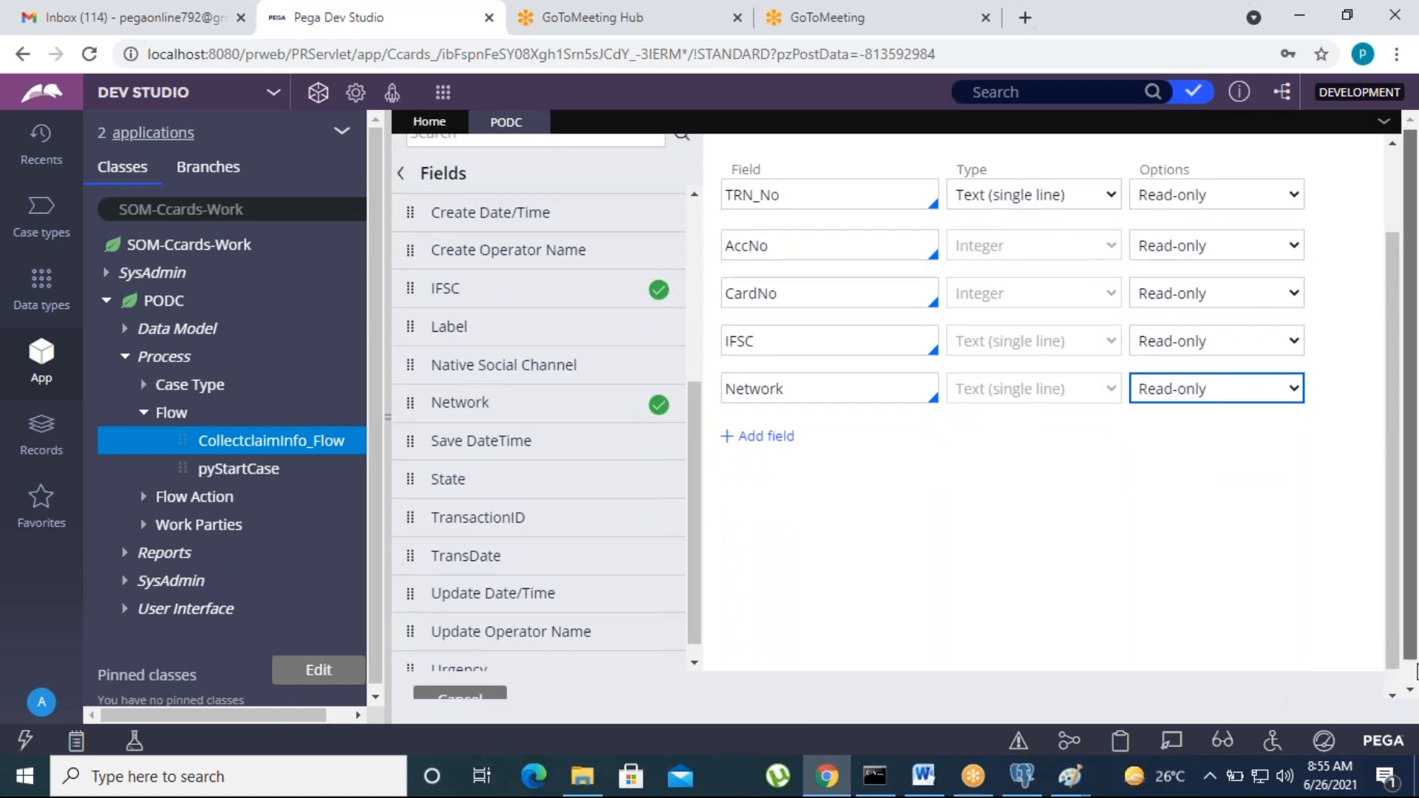
{"action": "left_click_drag", "start_coordinate": [1416, 671], "coordinate": [1415, 694]}
{"action": "left_click_drag", "start_coordinate": [1238, 690], "coordinate": [1365, 693]}
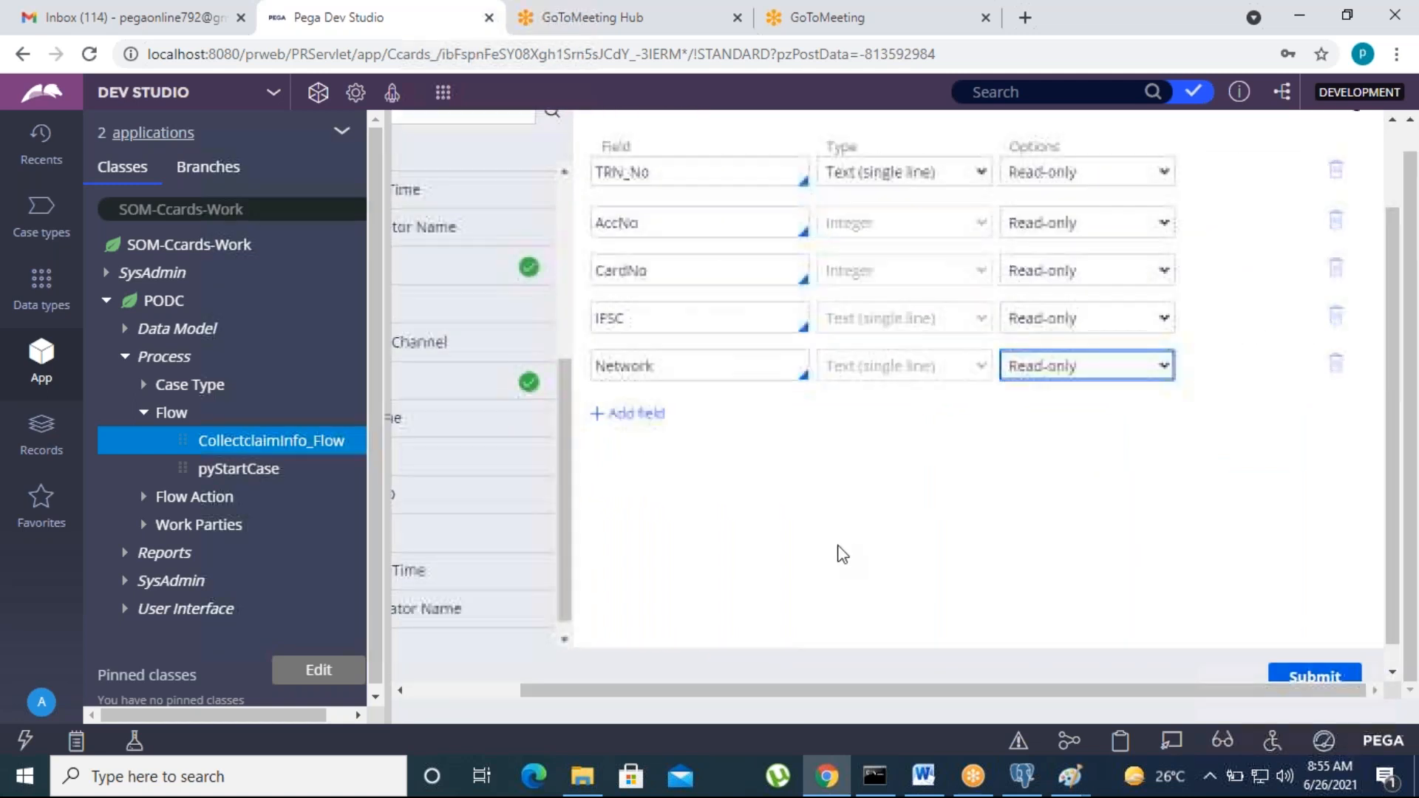
{"action": "scroll", "coordinate": [675, 320], "scroll_direction": "up", "scroll_amount": 1}
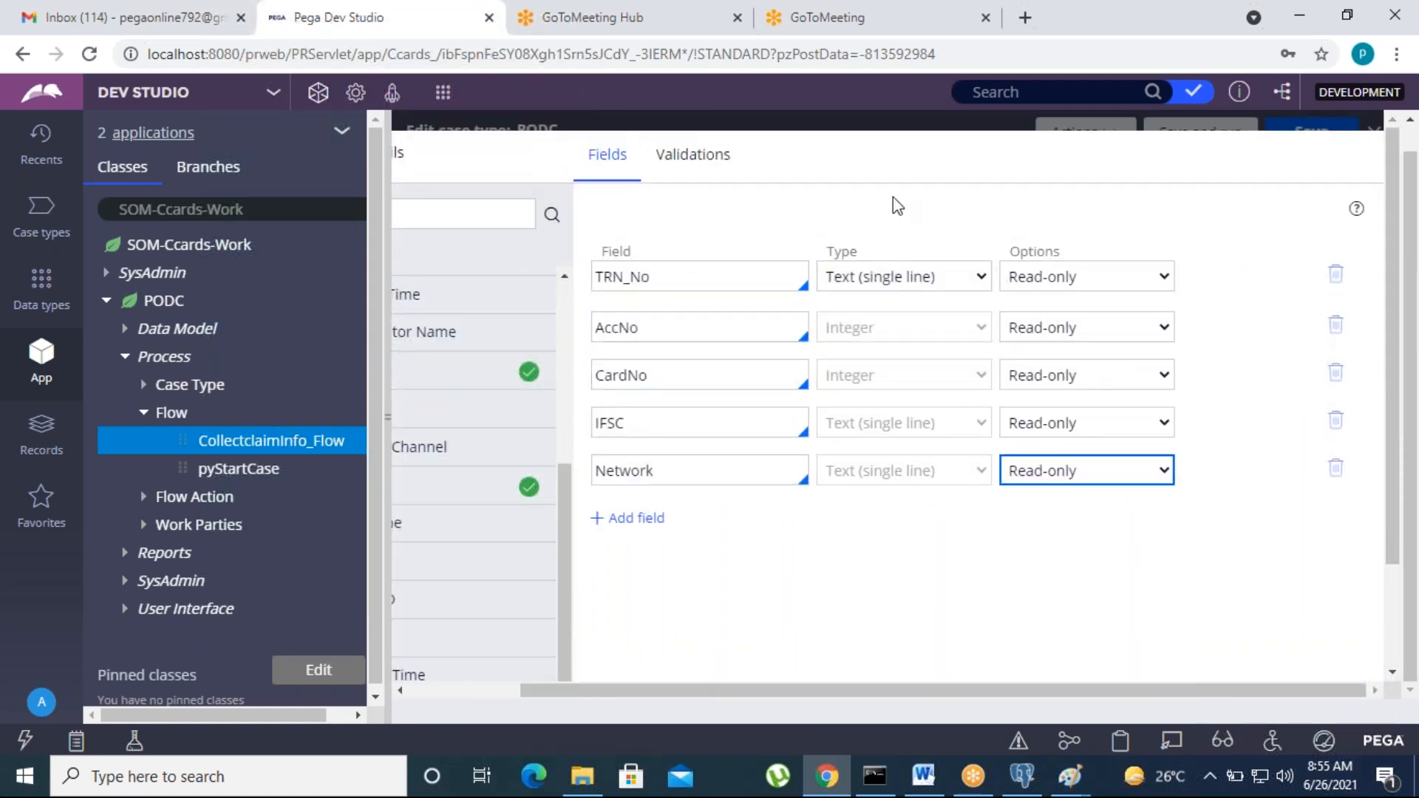
{"action": "left_click", "coordinate": [1031, 596]}
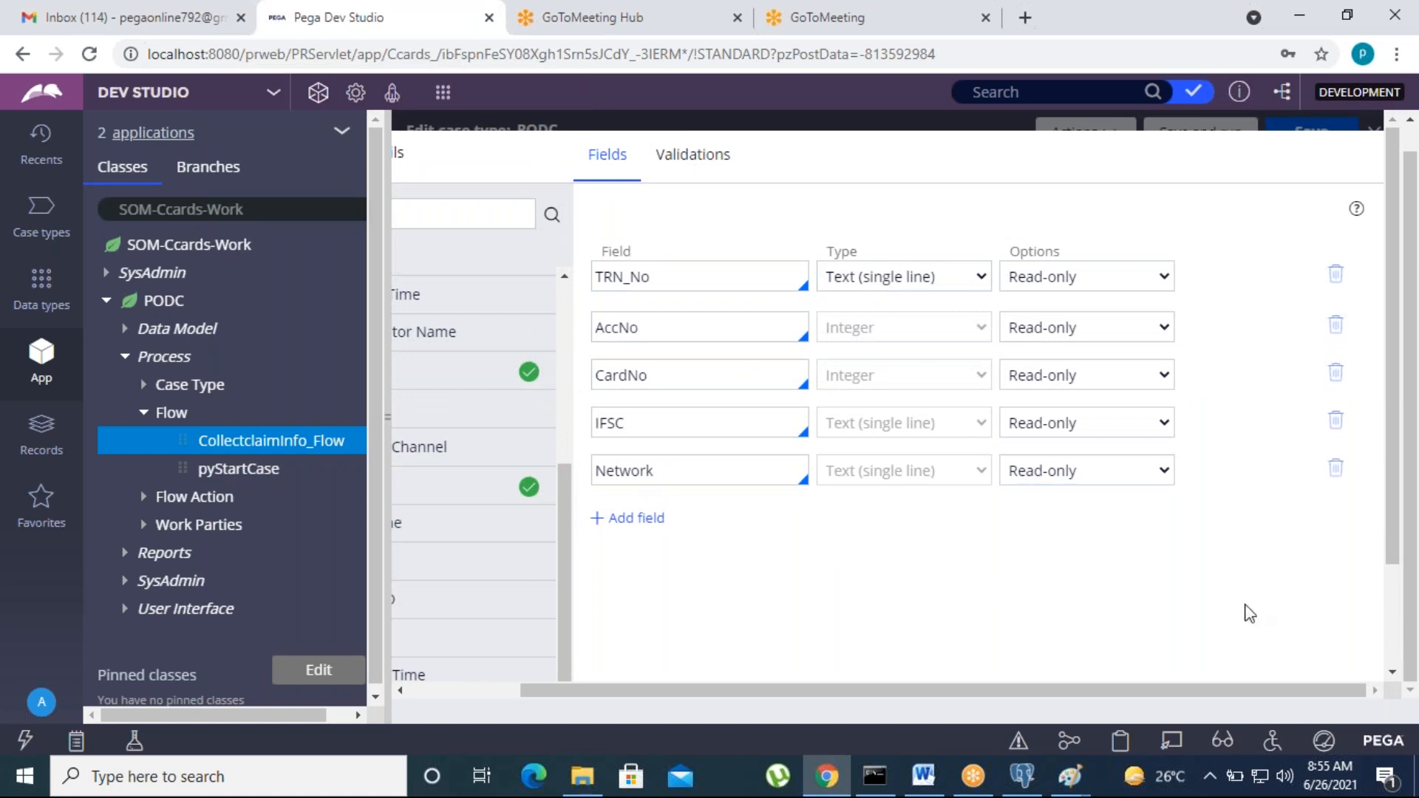
{"action": "left_click_drag", "start_coordinate": [1391, 541], "coordinate": [1394, 653]}
{"action": "left_click", "coordinate": [1309, 655]}
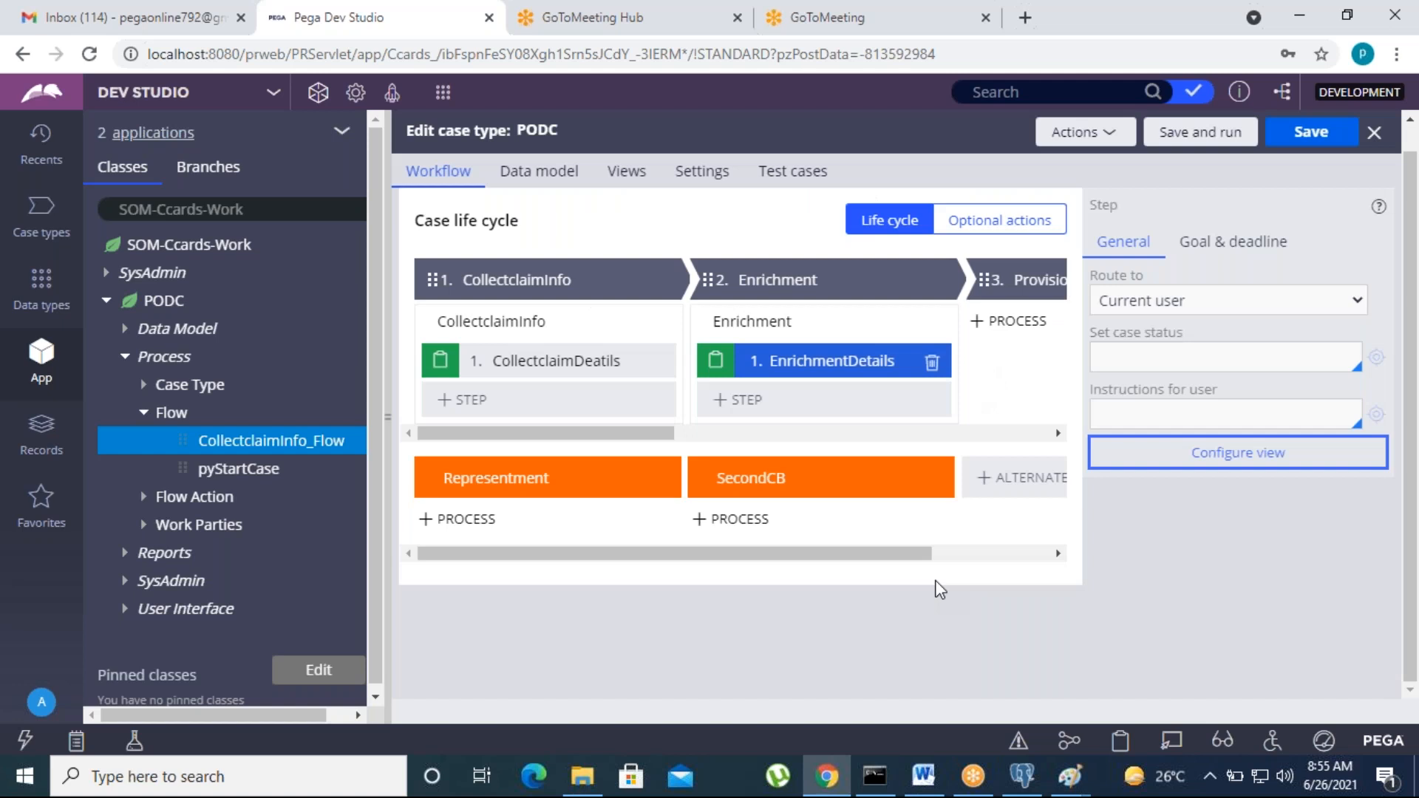
Step: Collapse the PODC class in the App Explorer Classes tree
{"action": "left_click", "coordinate": [1064, 41]}
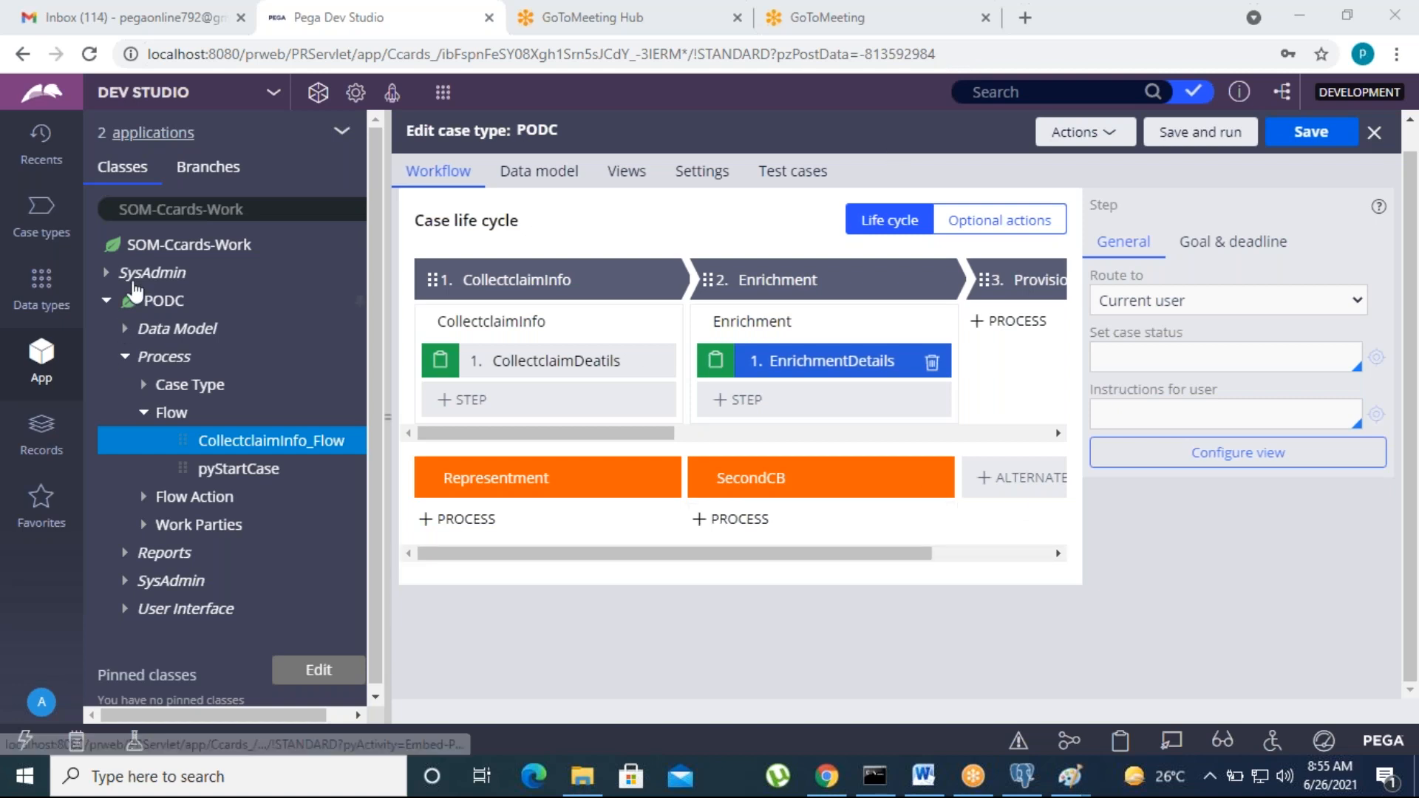
{"action": "left_click", "coordinate": [106, 299]}
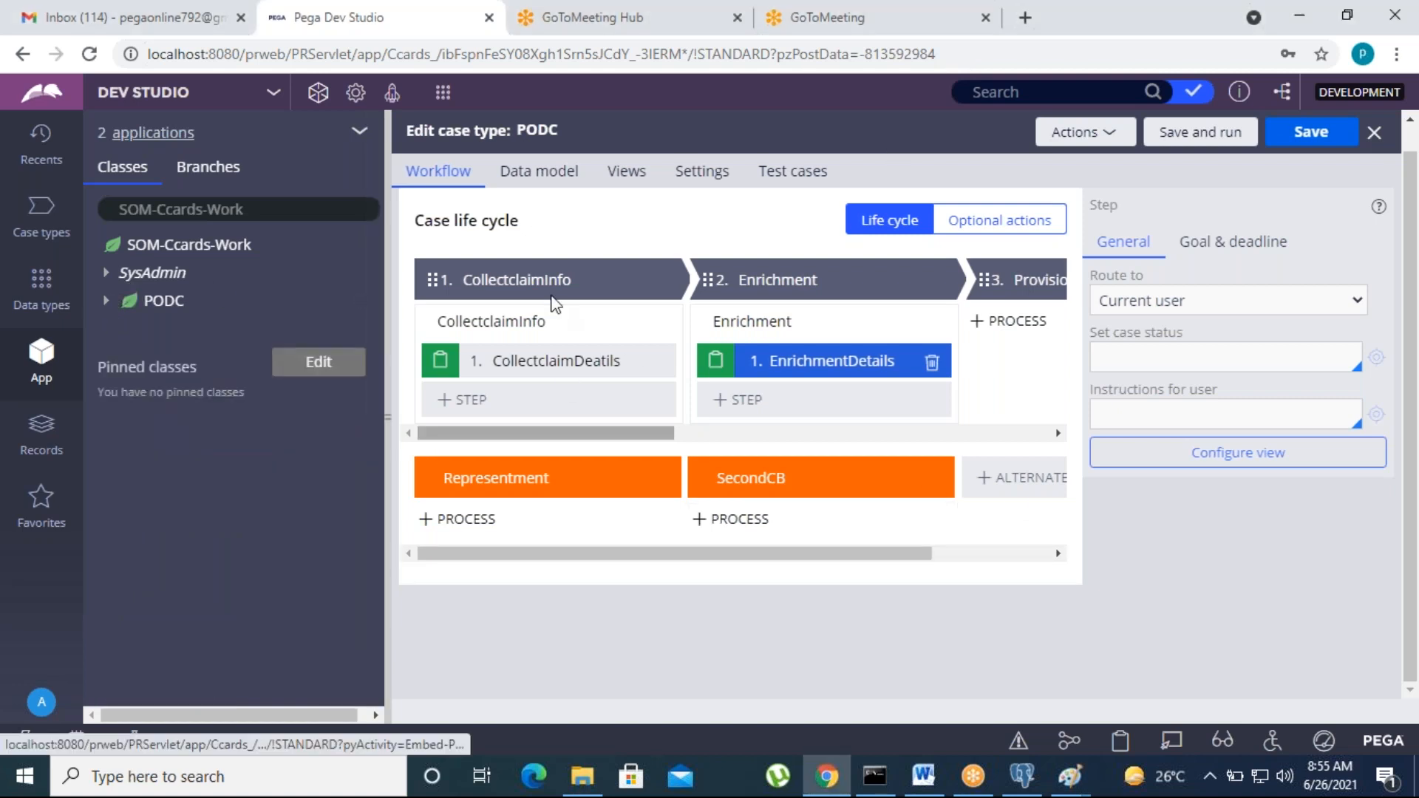
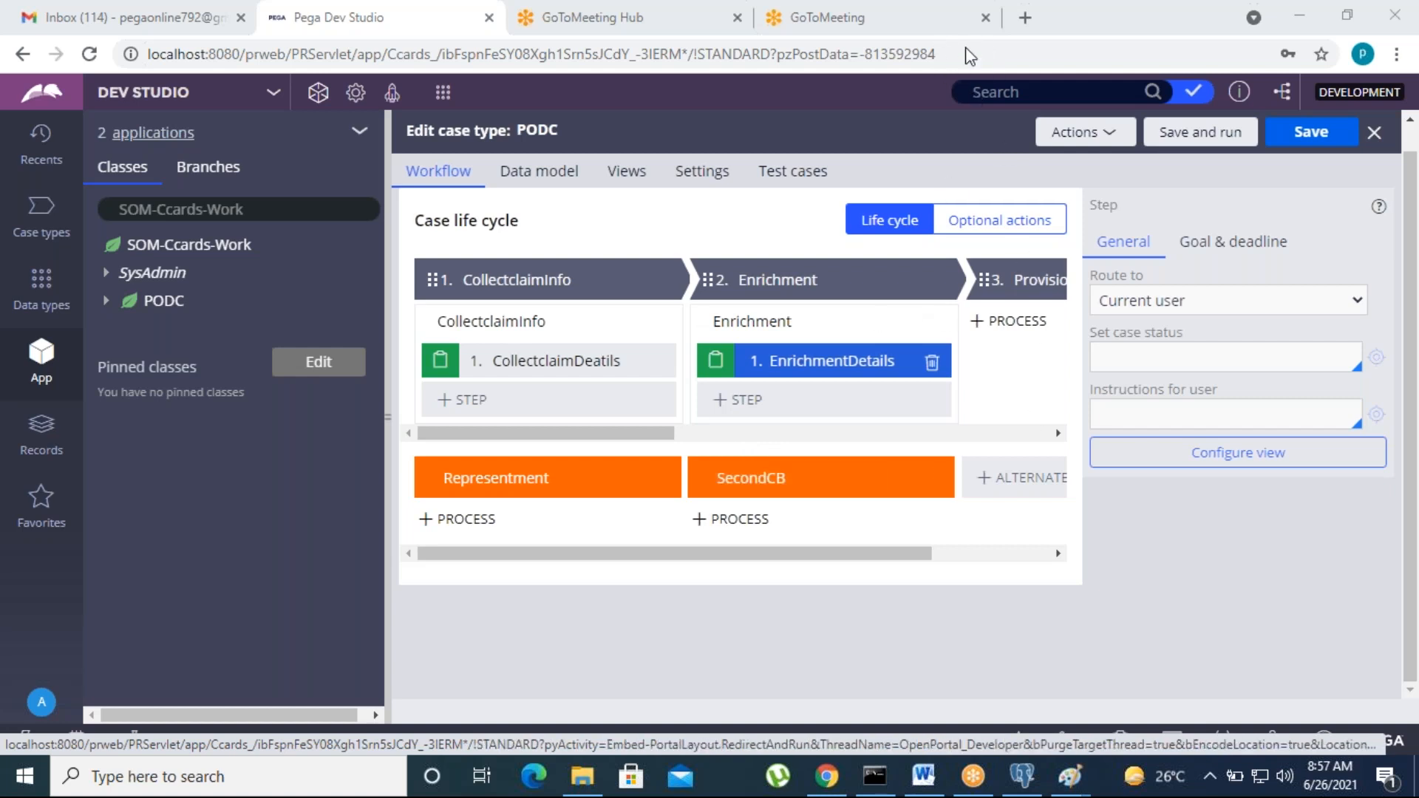
Step: Save the PODC case type and expand PODC > User Interface > Section in App Explorer
{"action": "left_click", "coordinate": [731, 519]}
{"action": "left_click", "coordinate": [1300, 138]}
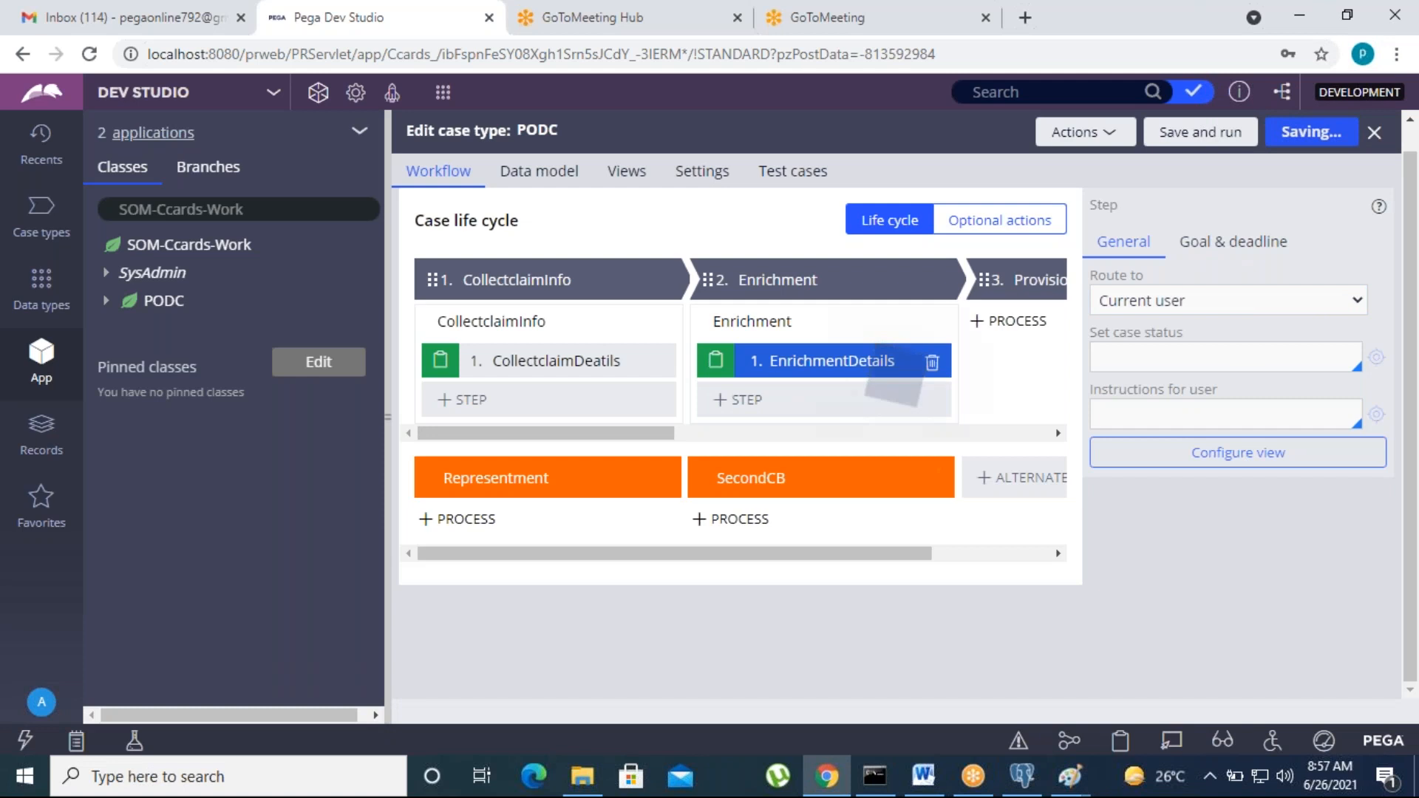
{"action": "left_click", "coordinate": [361, 139]}
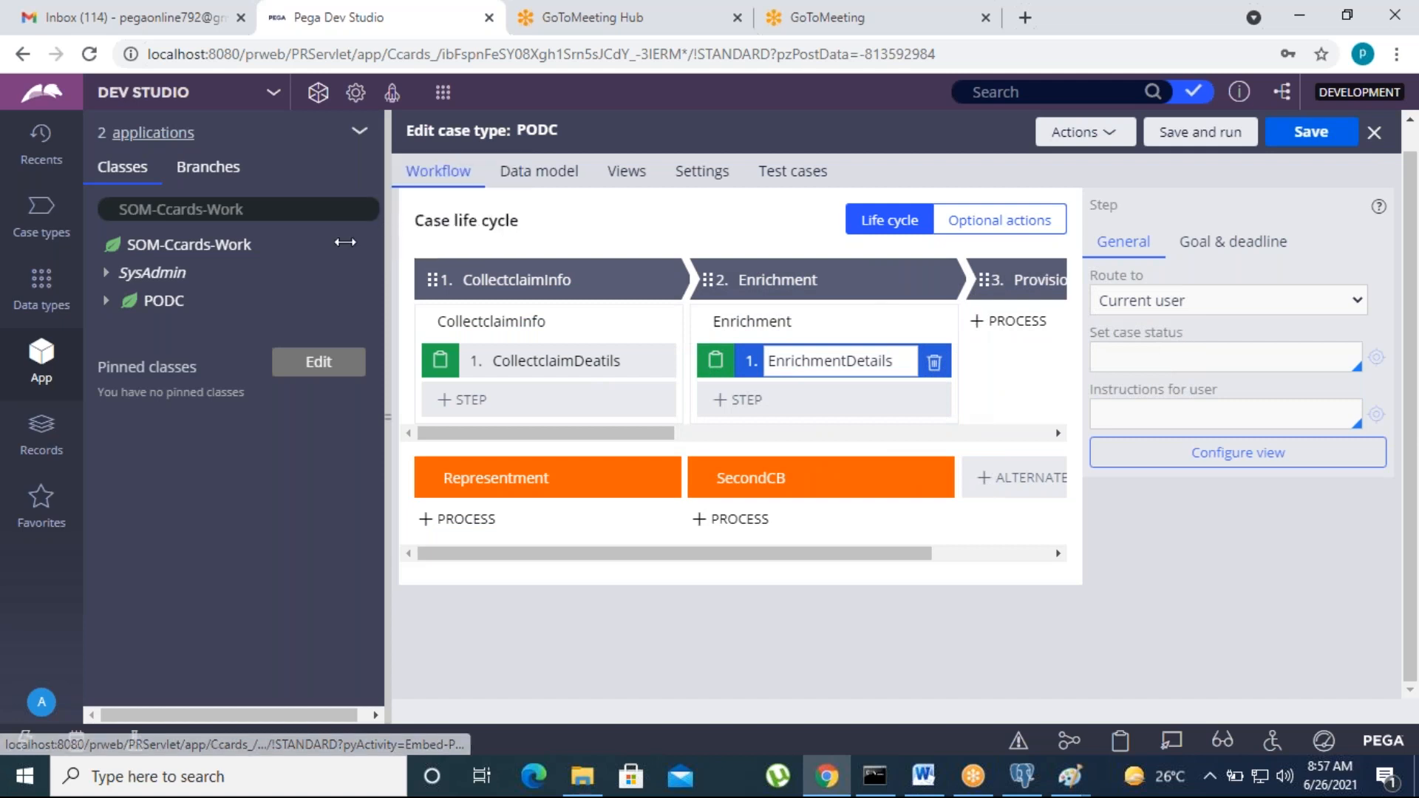
{"action": "left_click", "coordinate": [107, 300]}
{"action": "left_click", "coordinate": [127, 442]}
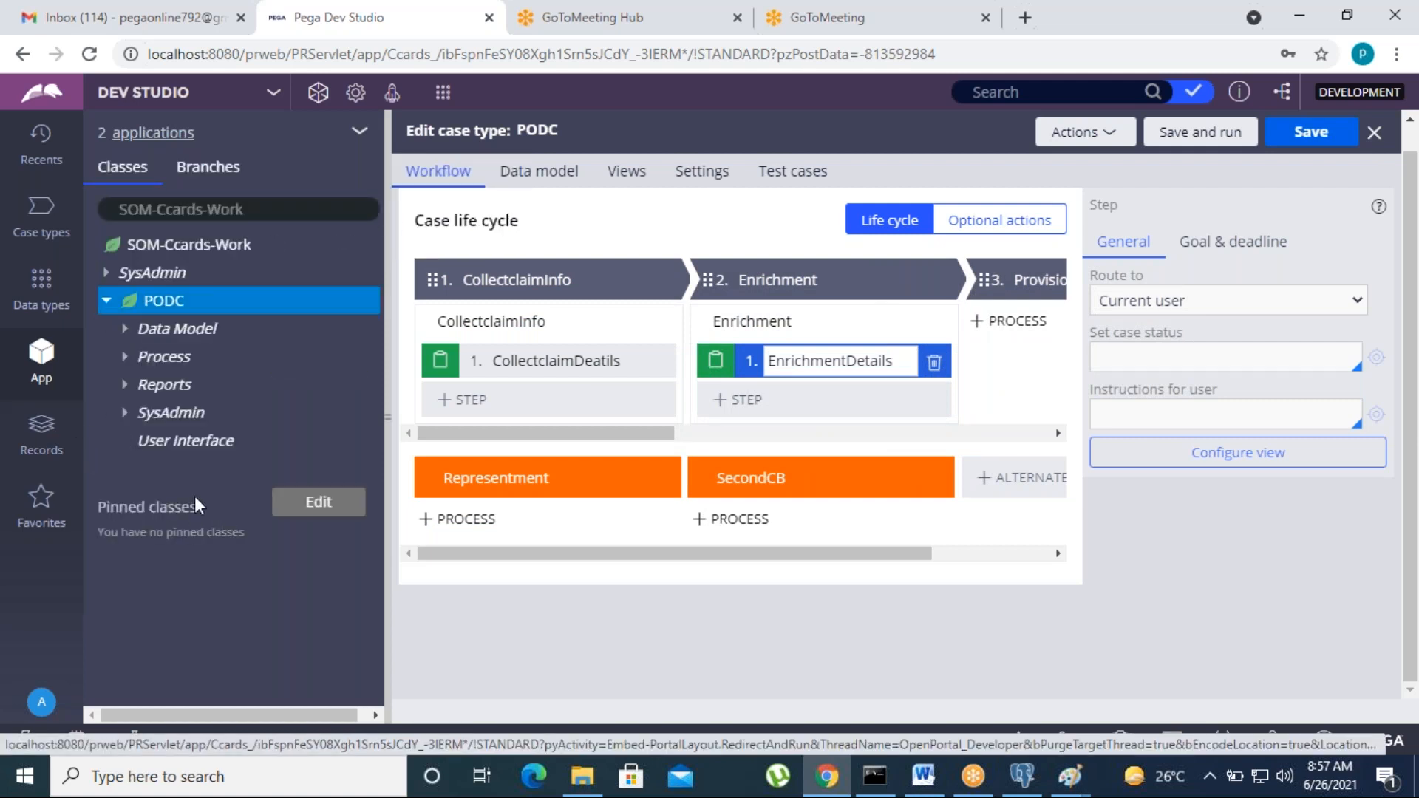
{"action": "left_click", "coordinate": [144, 470]}
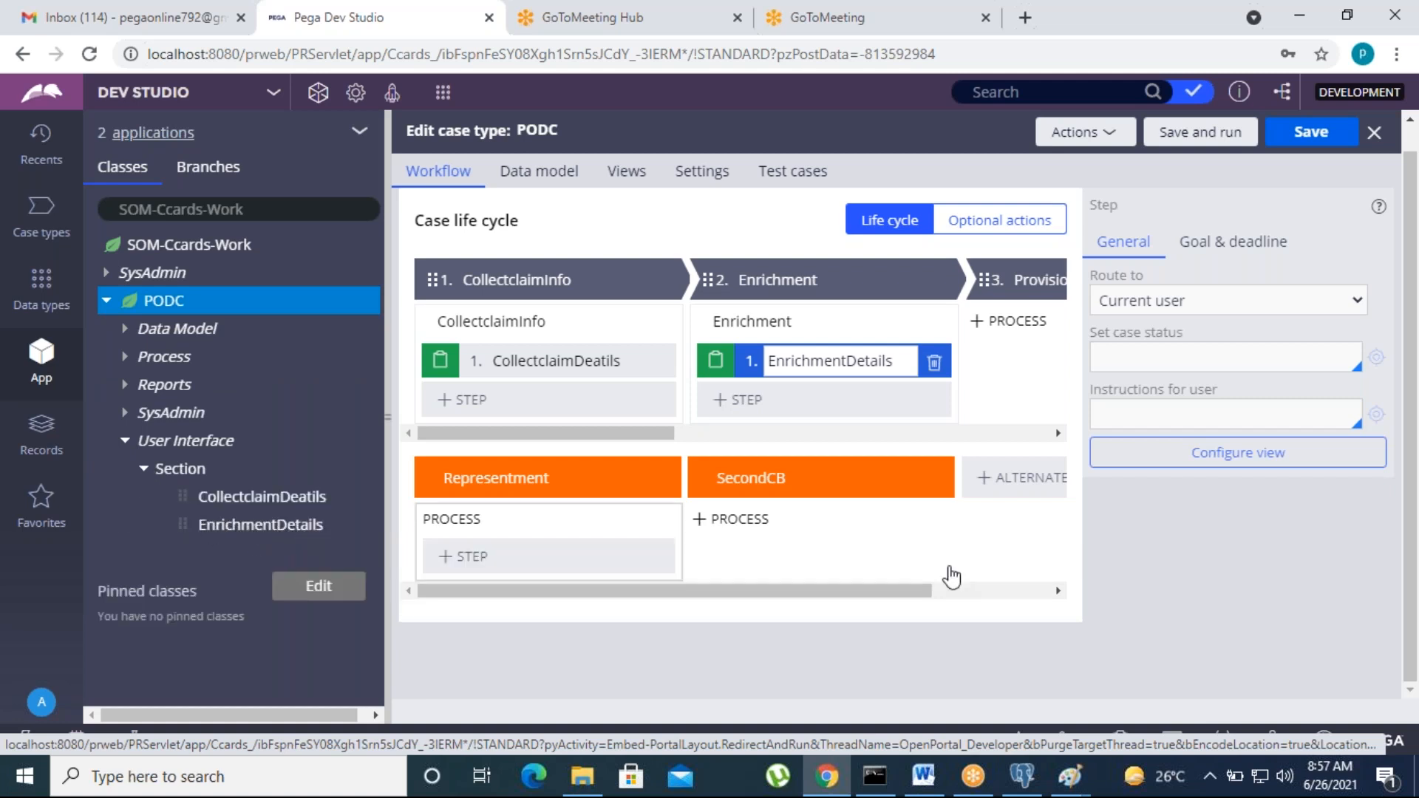
Step: Add a Collect information step named TempCredit to the ProvisionalCredit stage and open its view
{"action": "left_click_drag", "start_coordinate": [616, 434], "coordinate": [770, 436]}
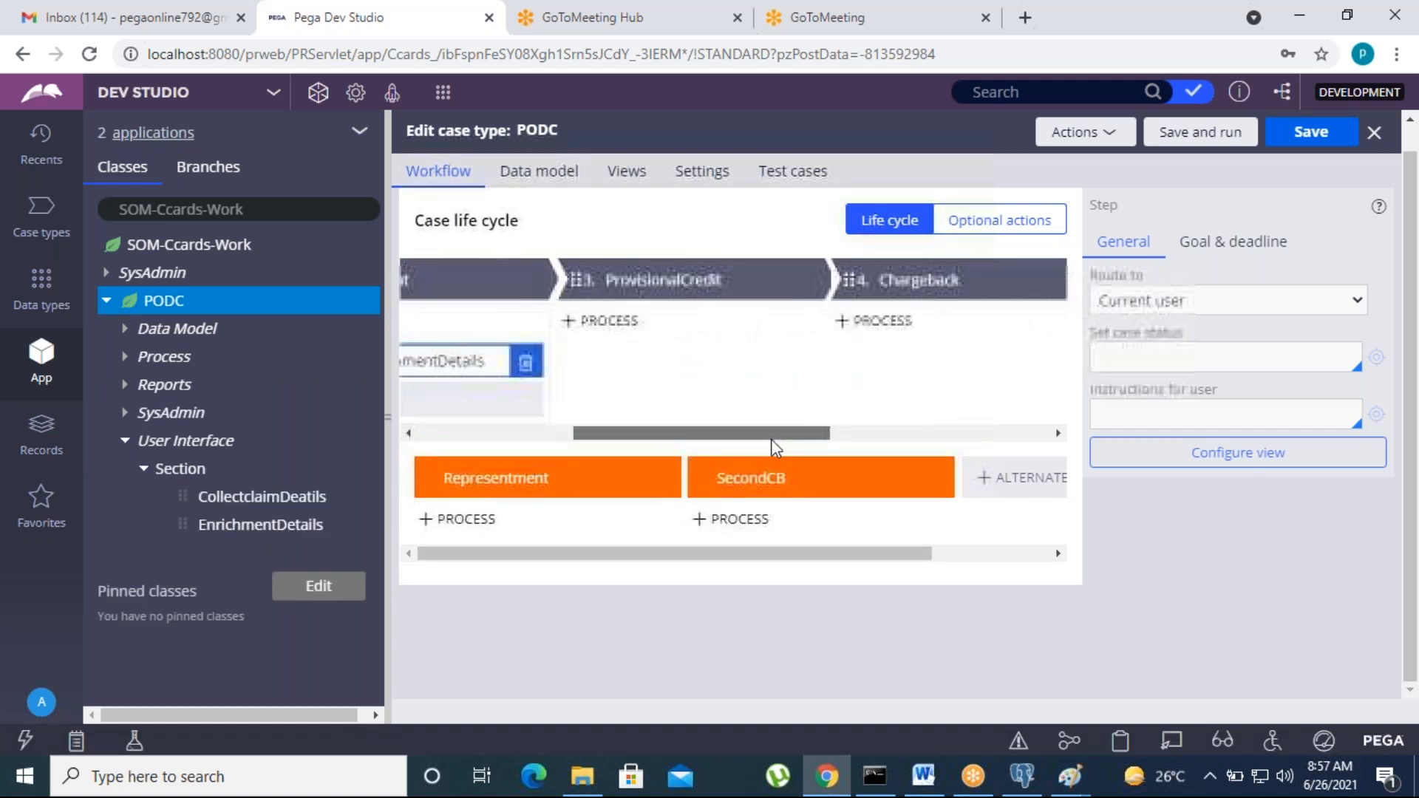
{"action": "left_click", "coordinate": [631, 358]}
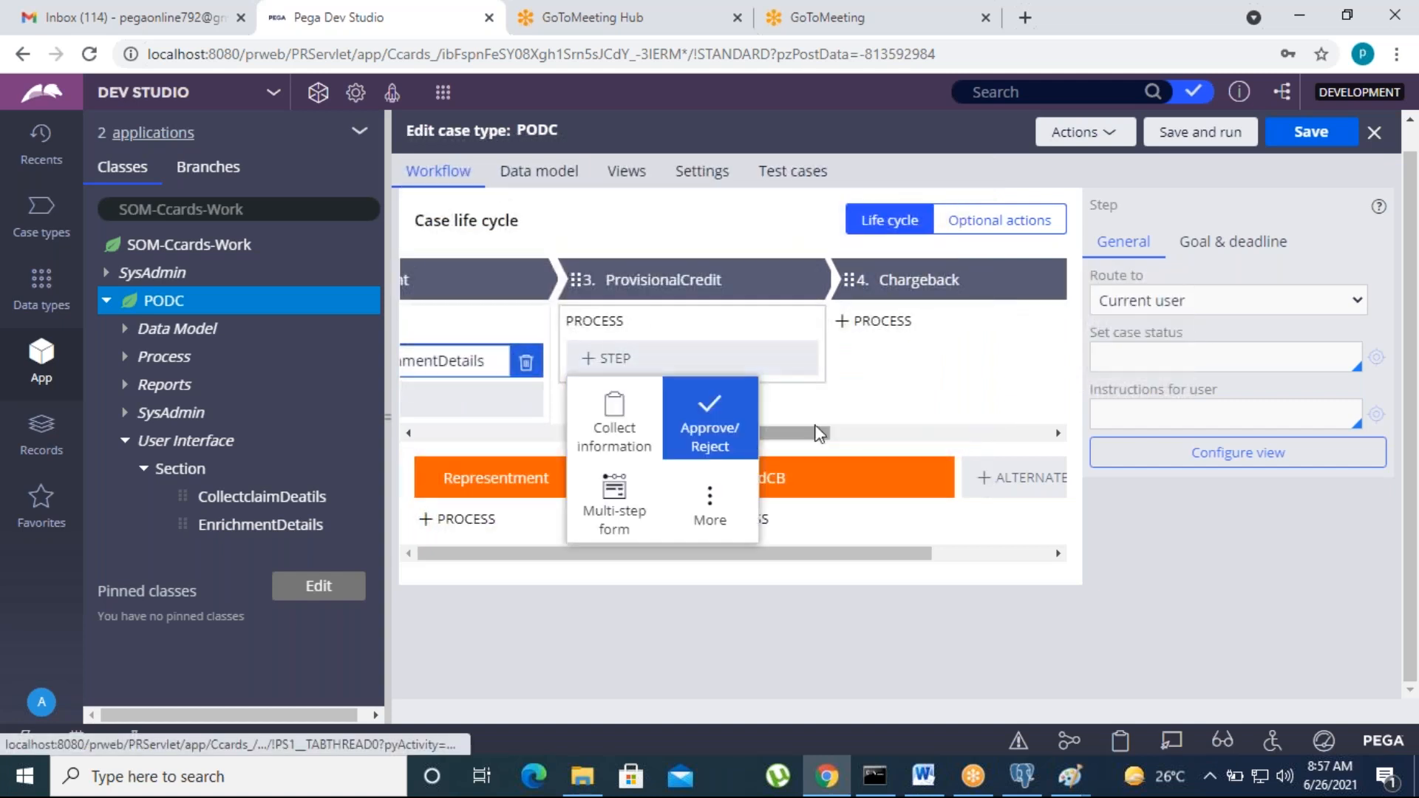
{"action": "left_click", "coordinate": [610, 436]}
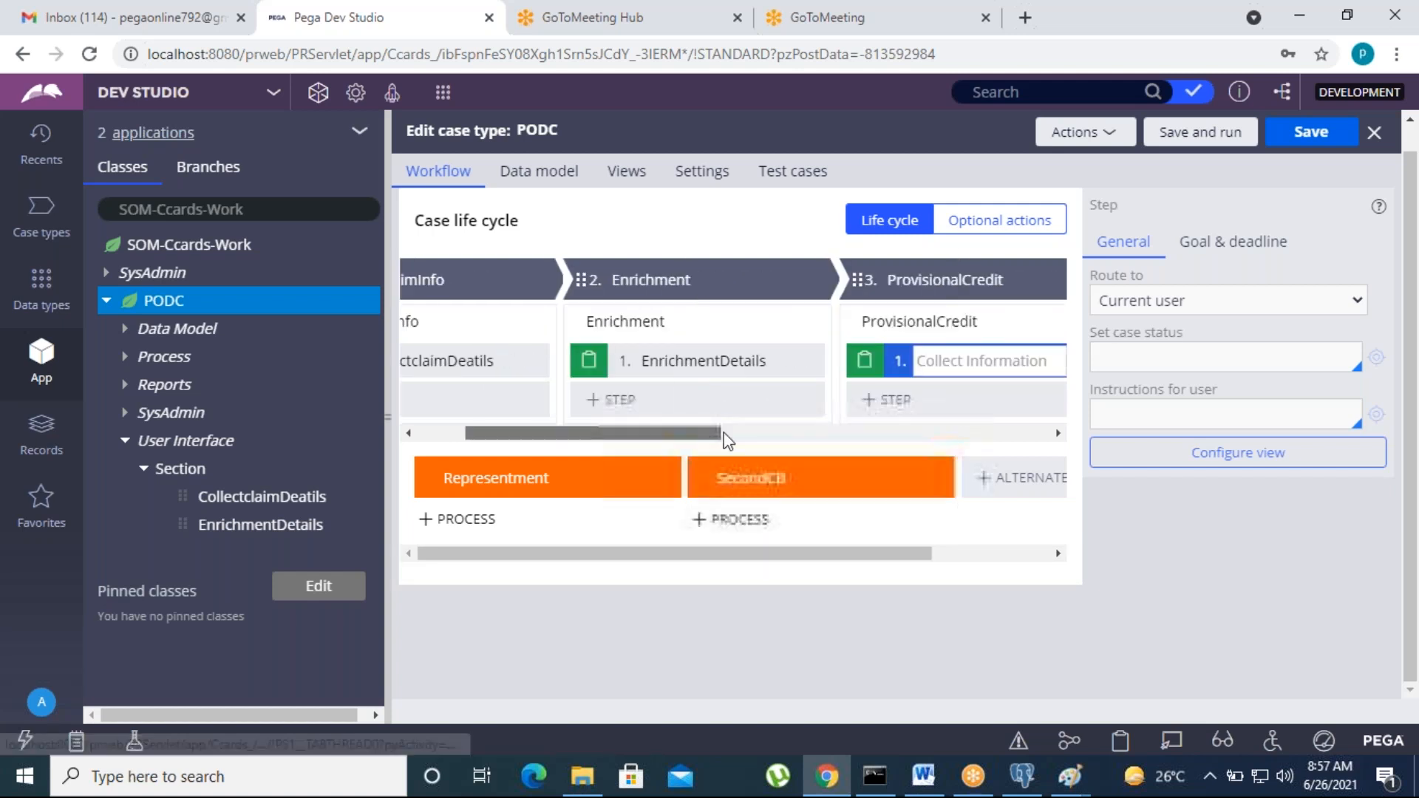
{"action": "type", "text": "Te"}
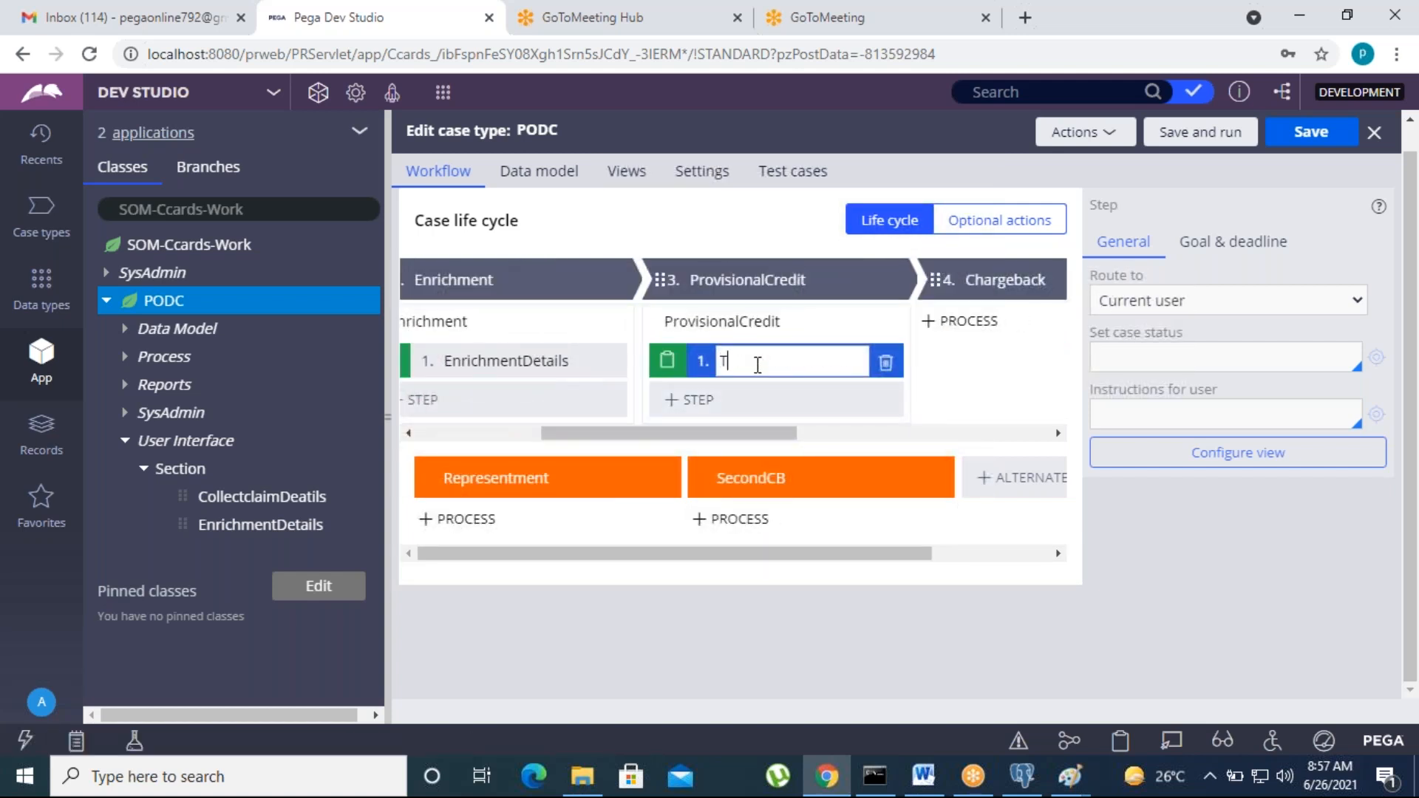
{"action": "type", "text": "mpCredit"}
{"action": "left_click", "coordinate": [1262, 462]}
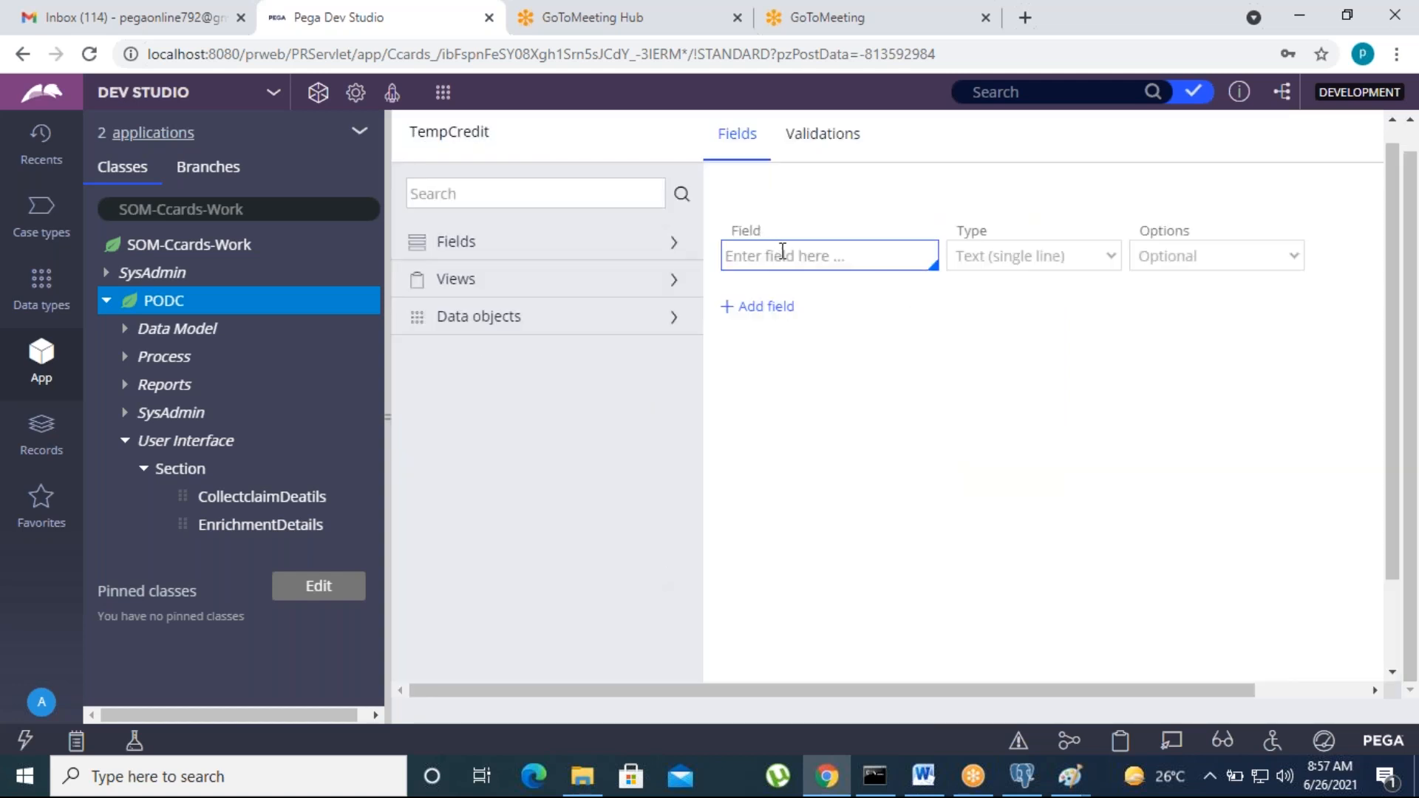
Step: Add a Full_PartialCredit field of type Picklist to the TempCredit view
{"action": "left_click", "coordinate": [782, 252]}
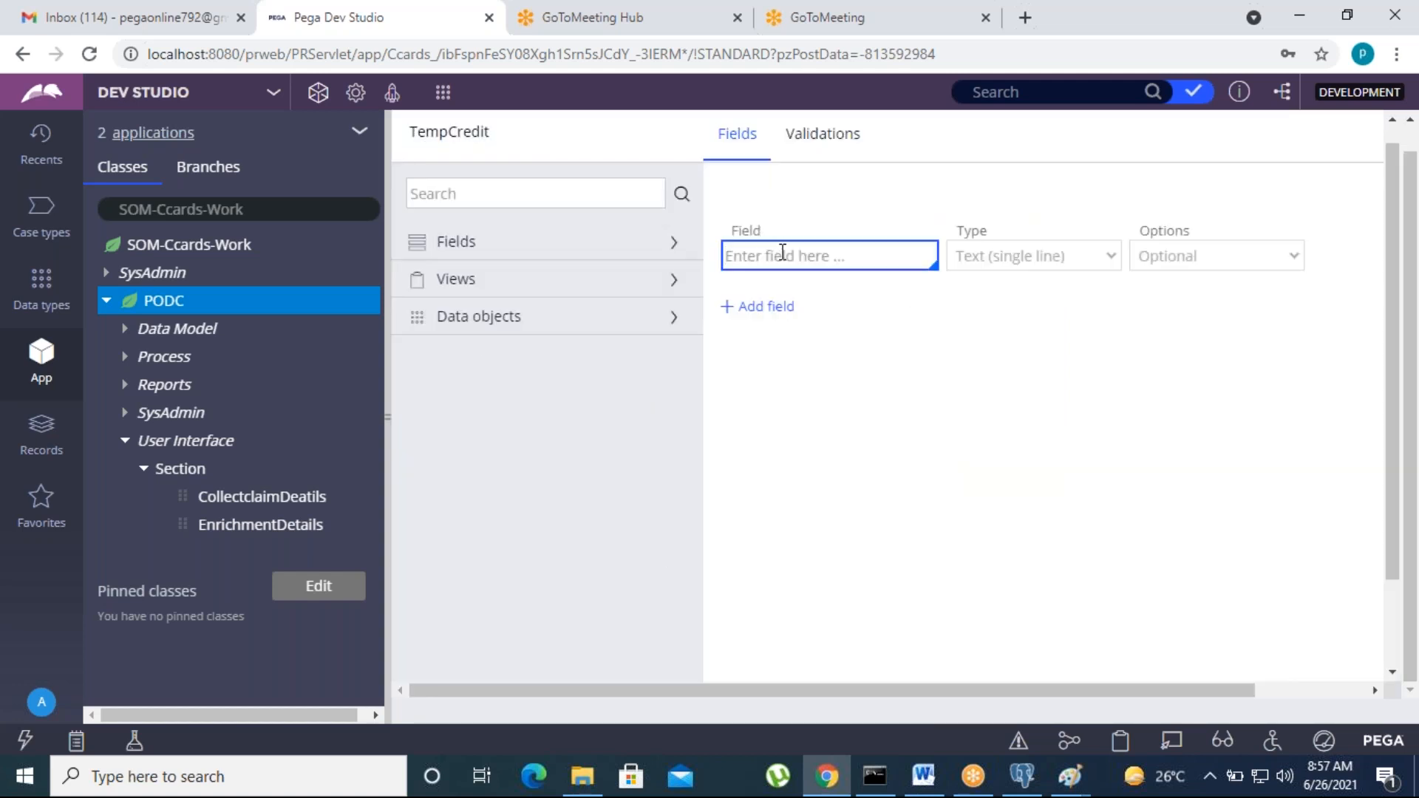
{"action": "type", "text": "Full_PartialCredit"}
{"action": "left_click", "coordinate": [1017, 311]}
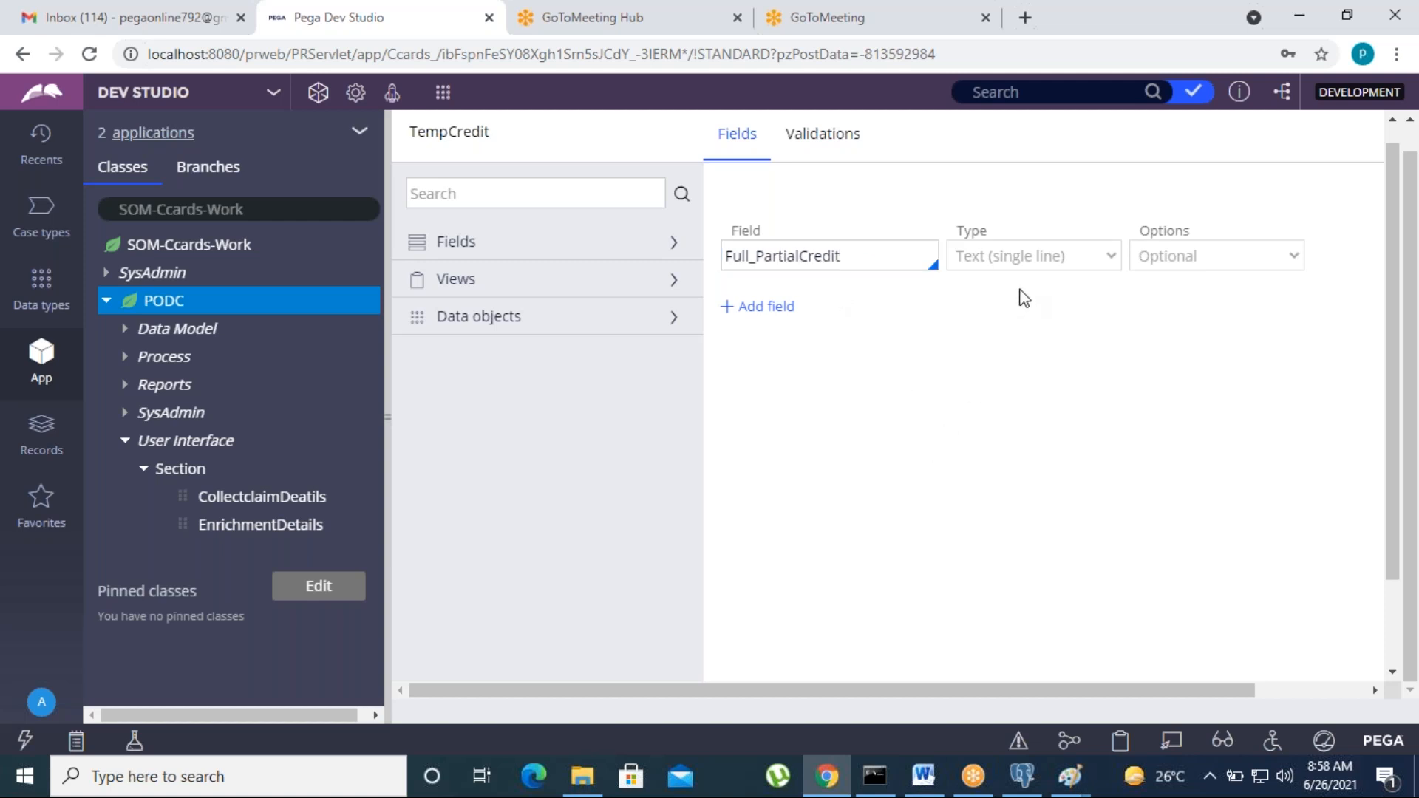
{"action": "left_click", "coordinate": [1023, 268]}
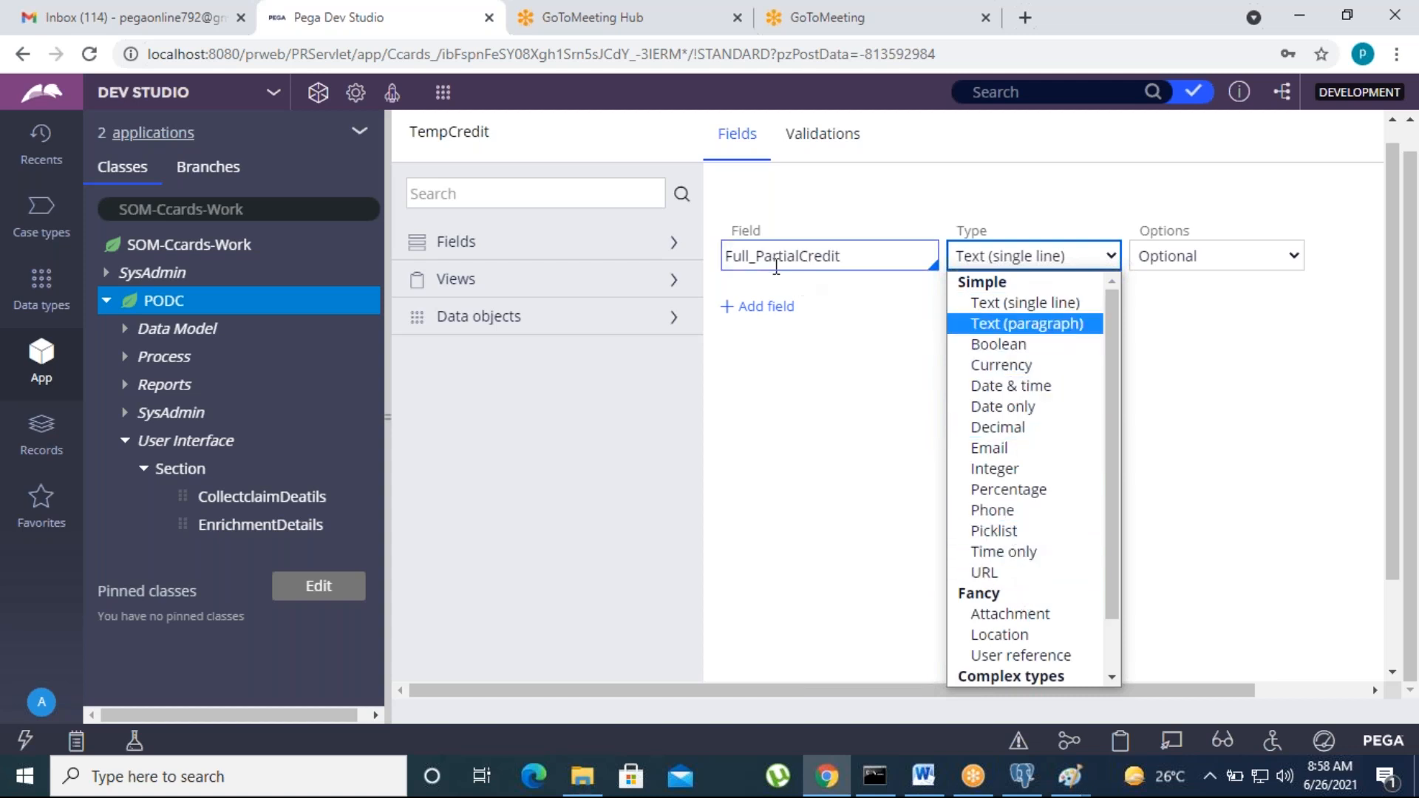
{"action": "left_click", "coordinate": [1016, 531]}
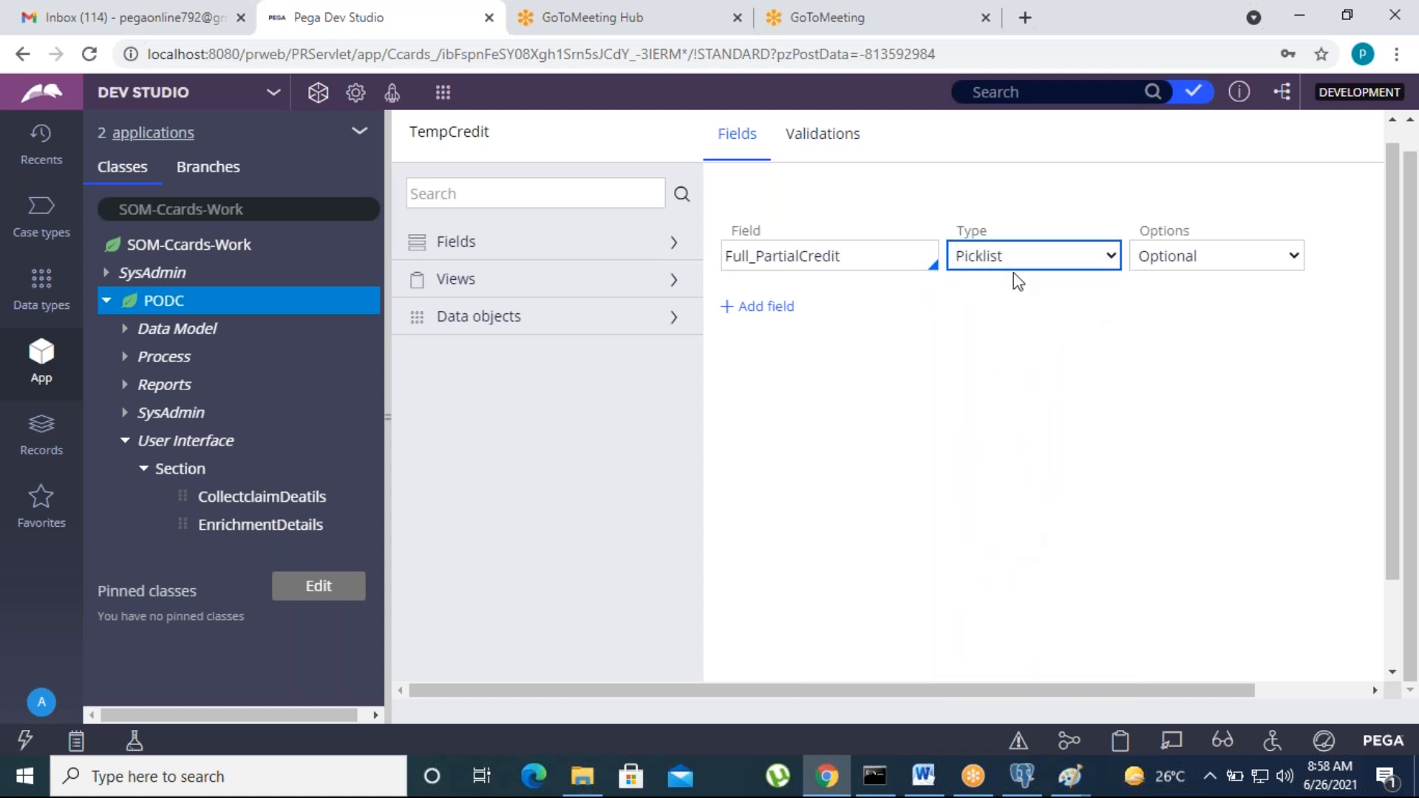
Step: Add a TempCreditAmount field of type Integer, correcting the misspelled name
{"action": "left_click", "coordinate": [761, 306]}
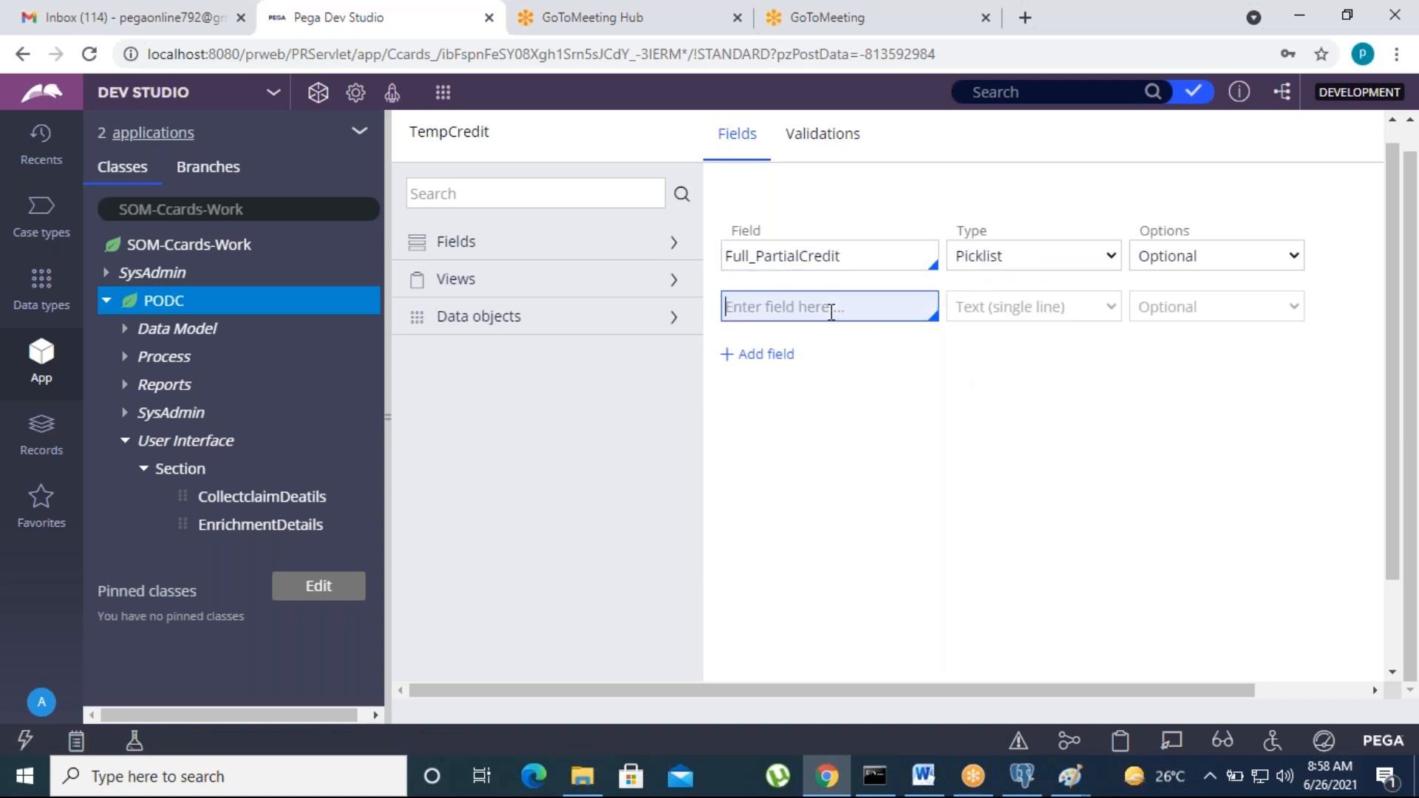
{"action": "type", "text": "Temp"}
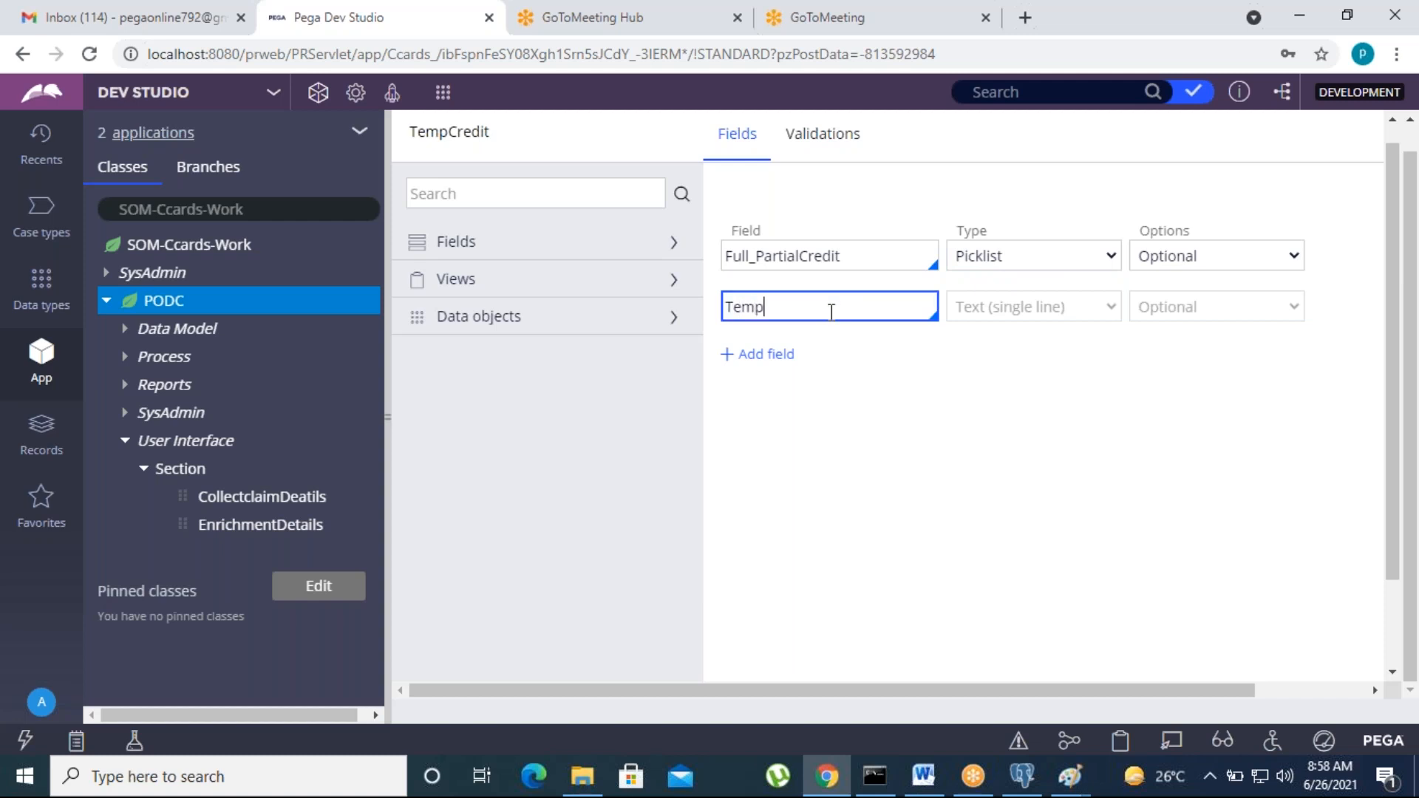
{"action": "type", "text": "Creedit"}
{"action": "key", "text": "Left"}
{"action": "key", "text": "Left"}
{"action": "key", "text": "Left"}
{"action": "key", "text": "BackSpace"}
{"action": "type", "text": "a"}
{"action": "key", "text": "BackSpace"}
{"action": "type", "text": "Amount"}
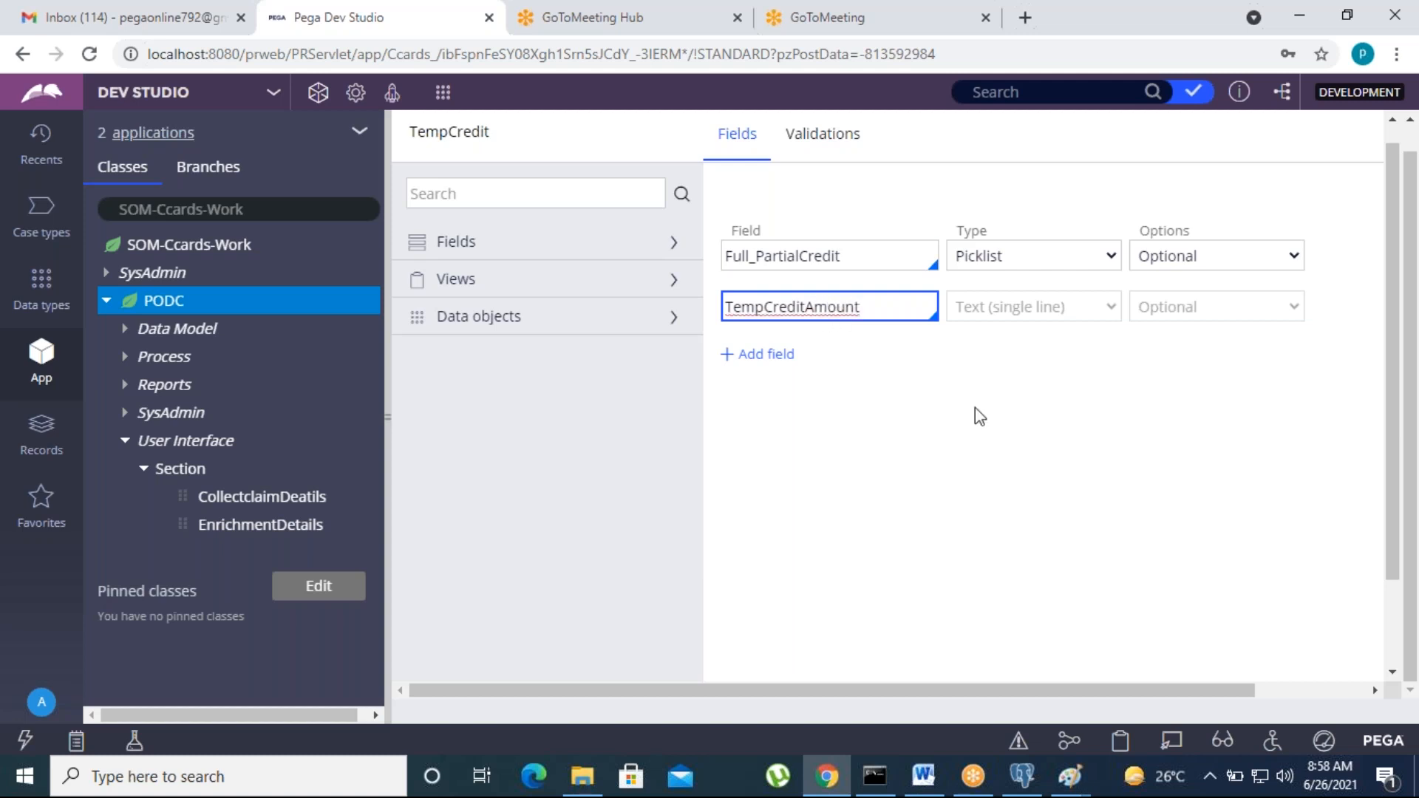
{"action": "left_click", "coordinate": [1027, 307]}
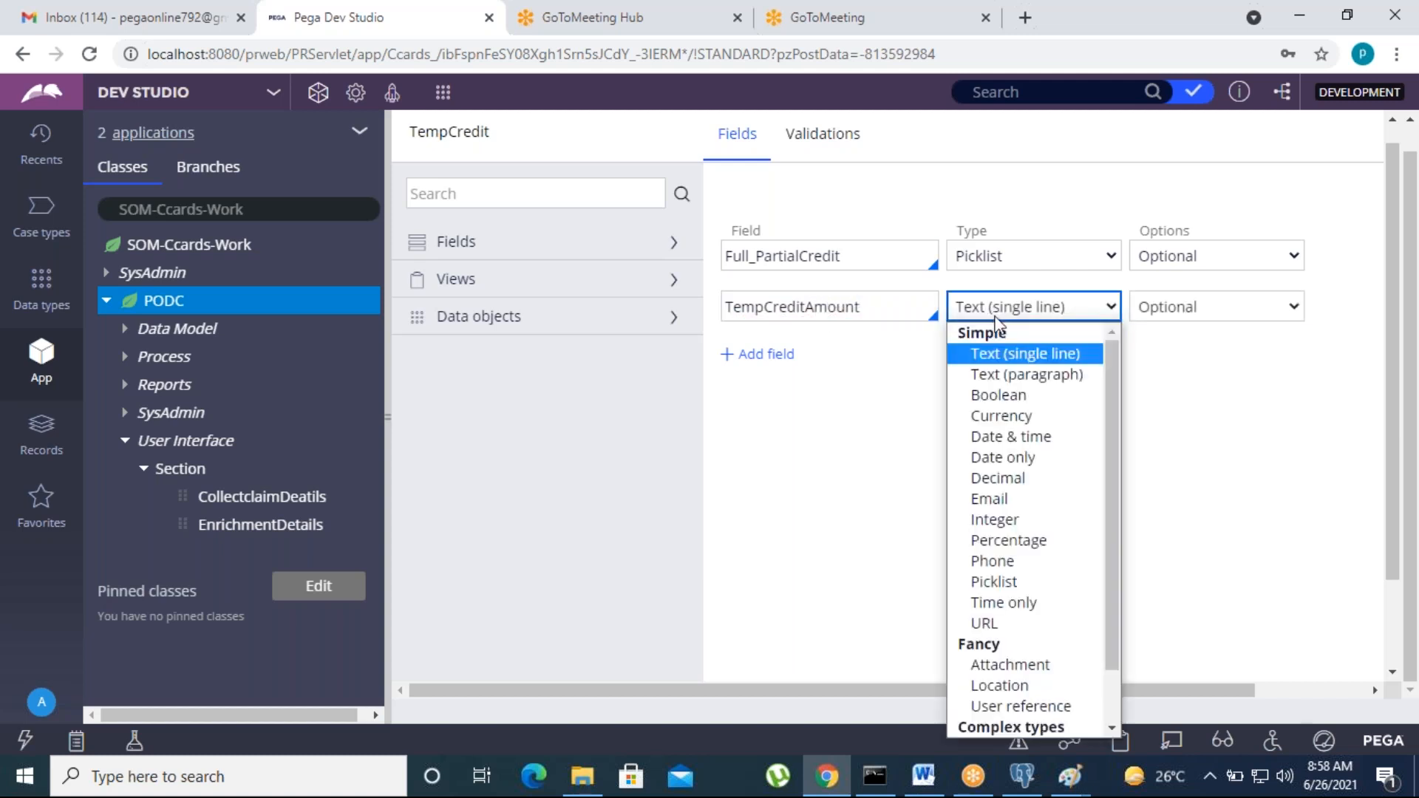
{"action": "left_click", "coordinate": [992, 521]}
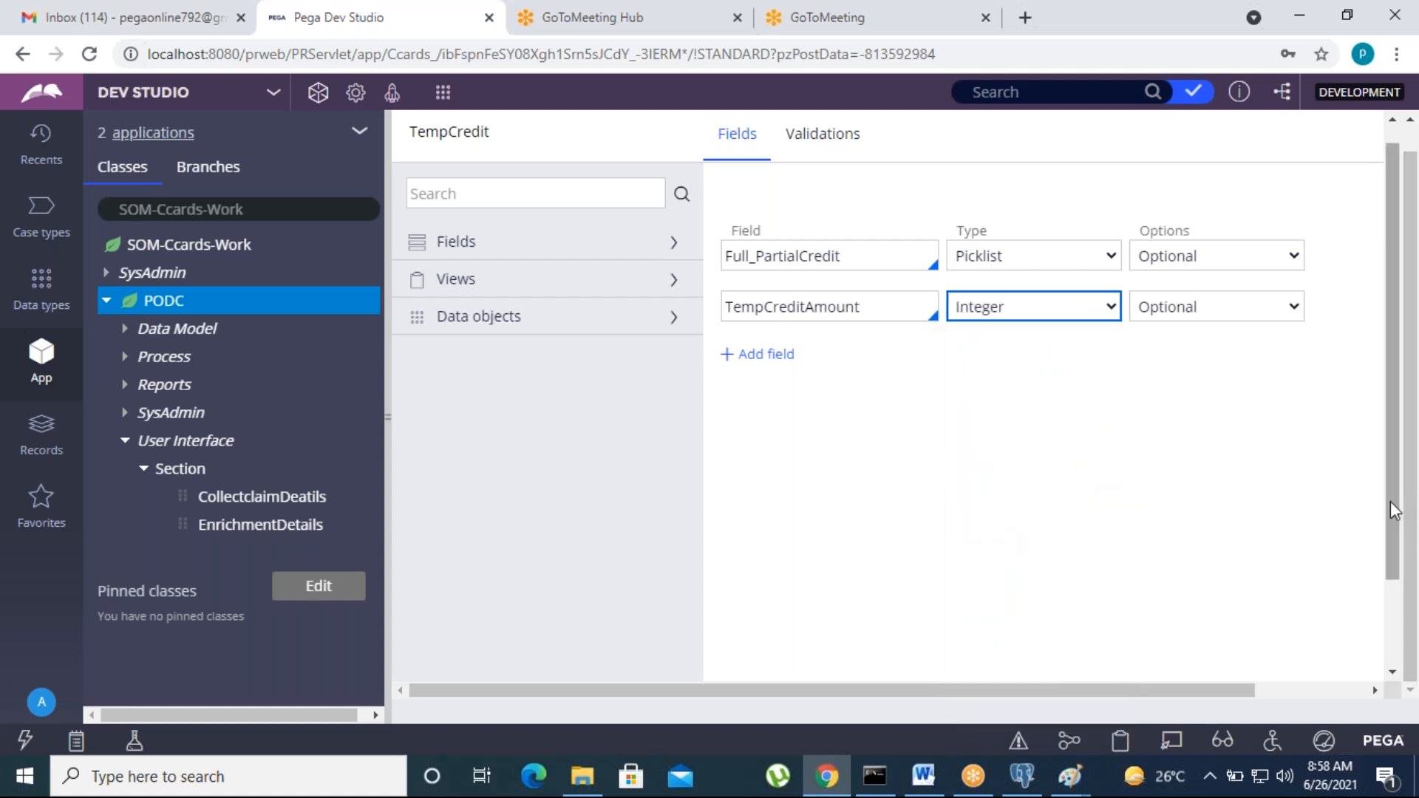
Step: Submit both fields to the view and collapse the PODC class tree
{"action": "left_click_drag", "start_coordinate": [1389, 507], "coordinate": [1401, 651]}
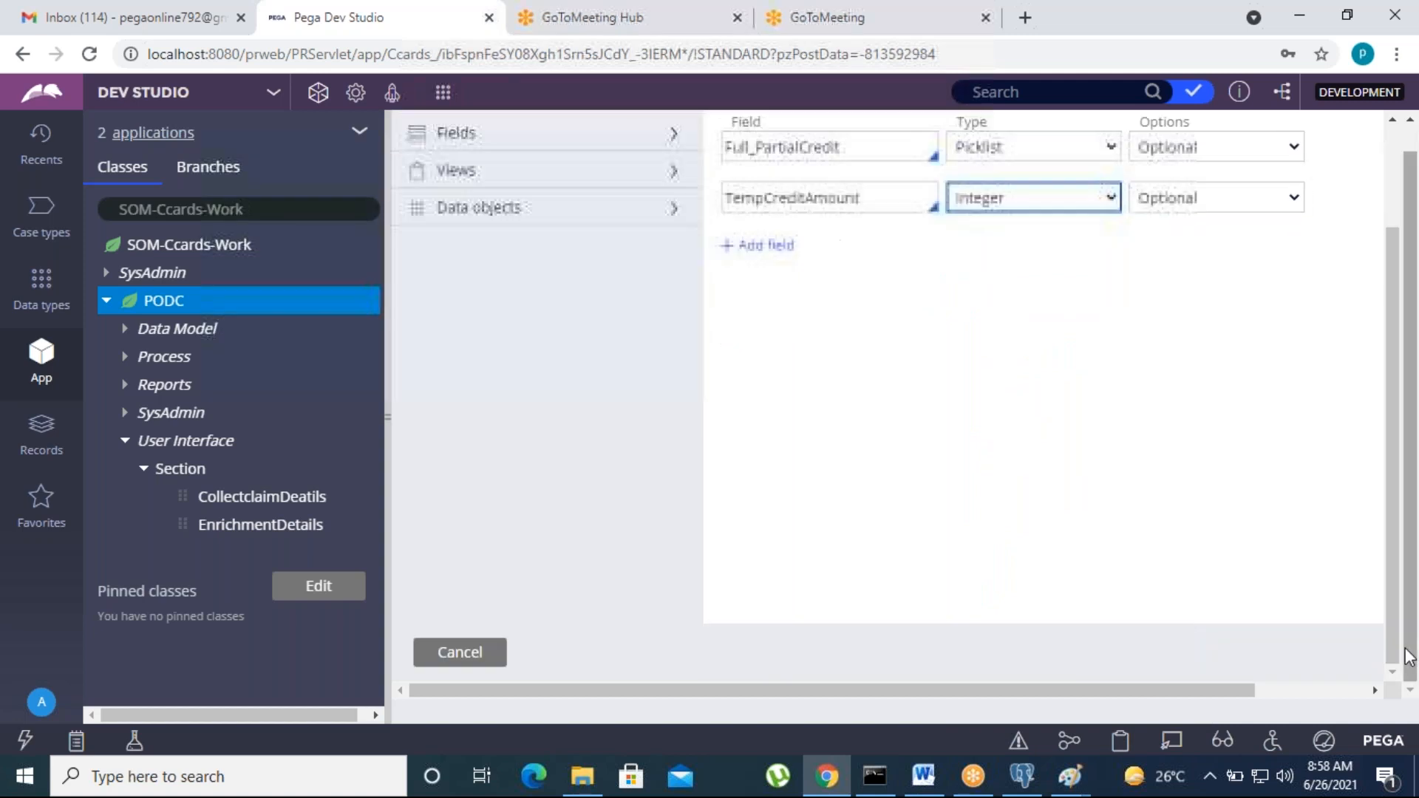
{"action": "left_click_drag", "start_coordinate": [1244, 689], "coordinate": [1349, 674]}
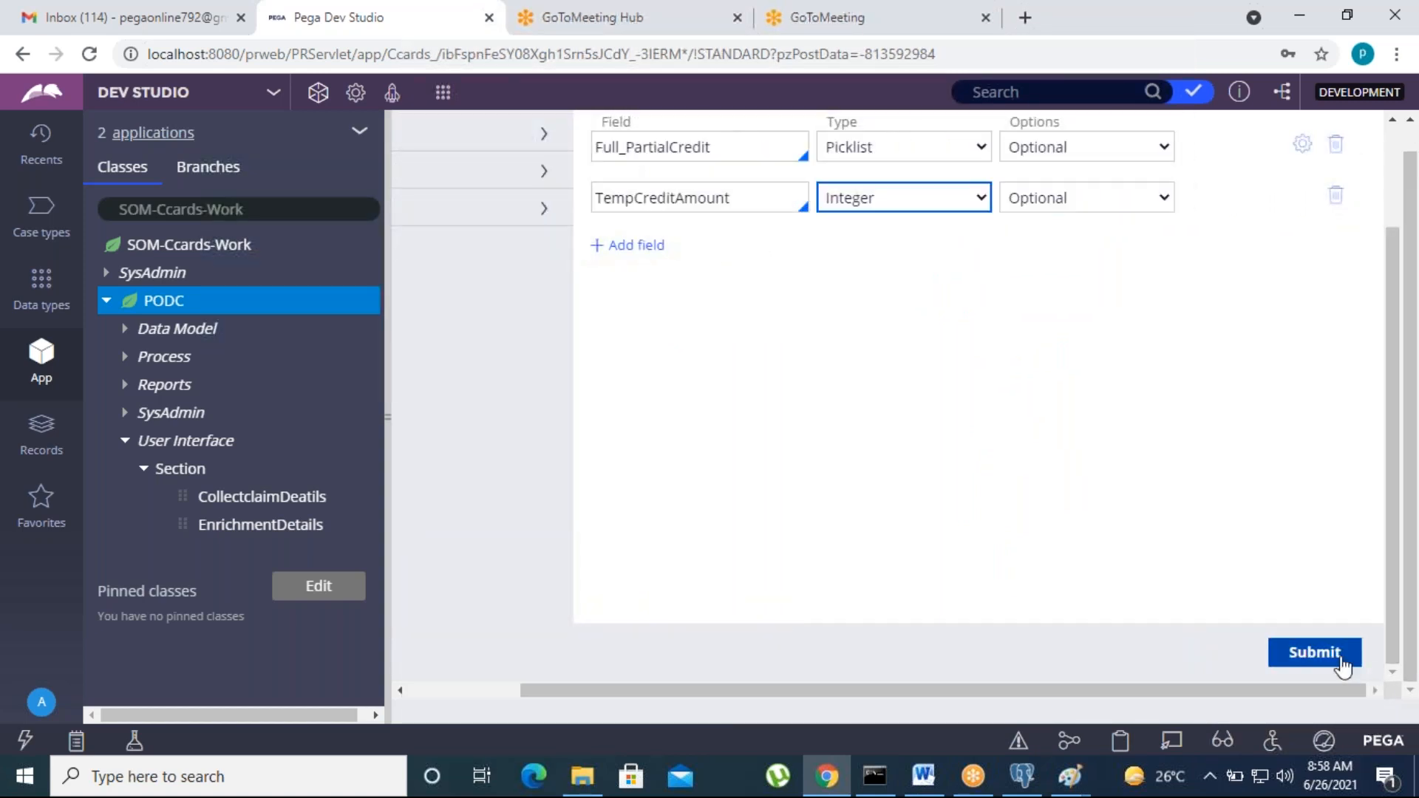
{"action": "left_click", "coordinate": [1341, 658]}
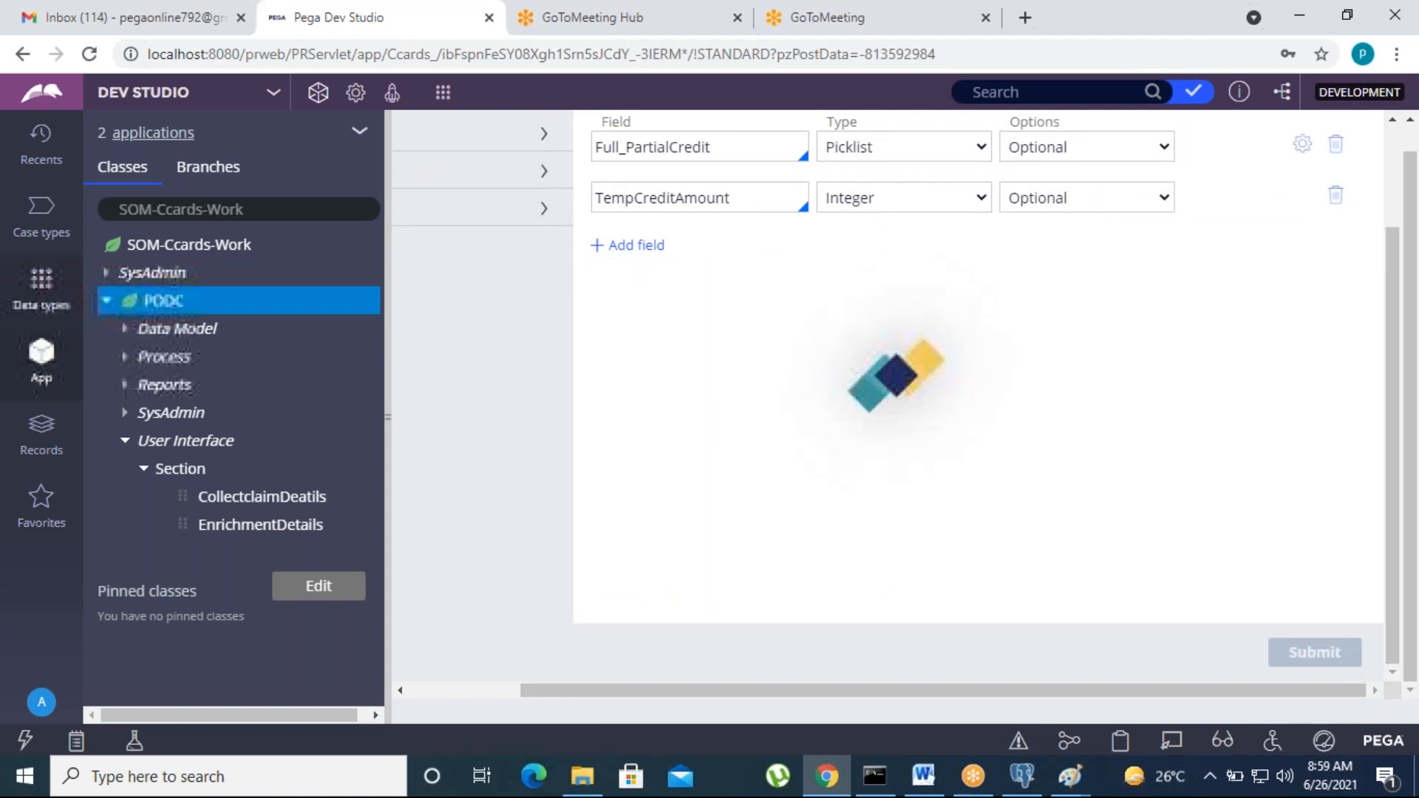
{"action": "left_click", "coordinate": [108, 303]}
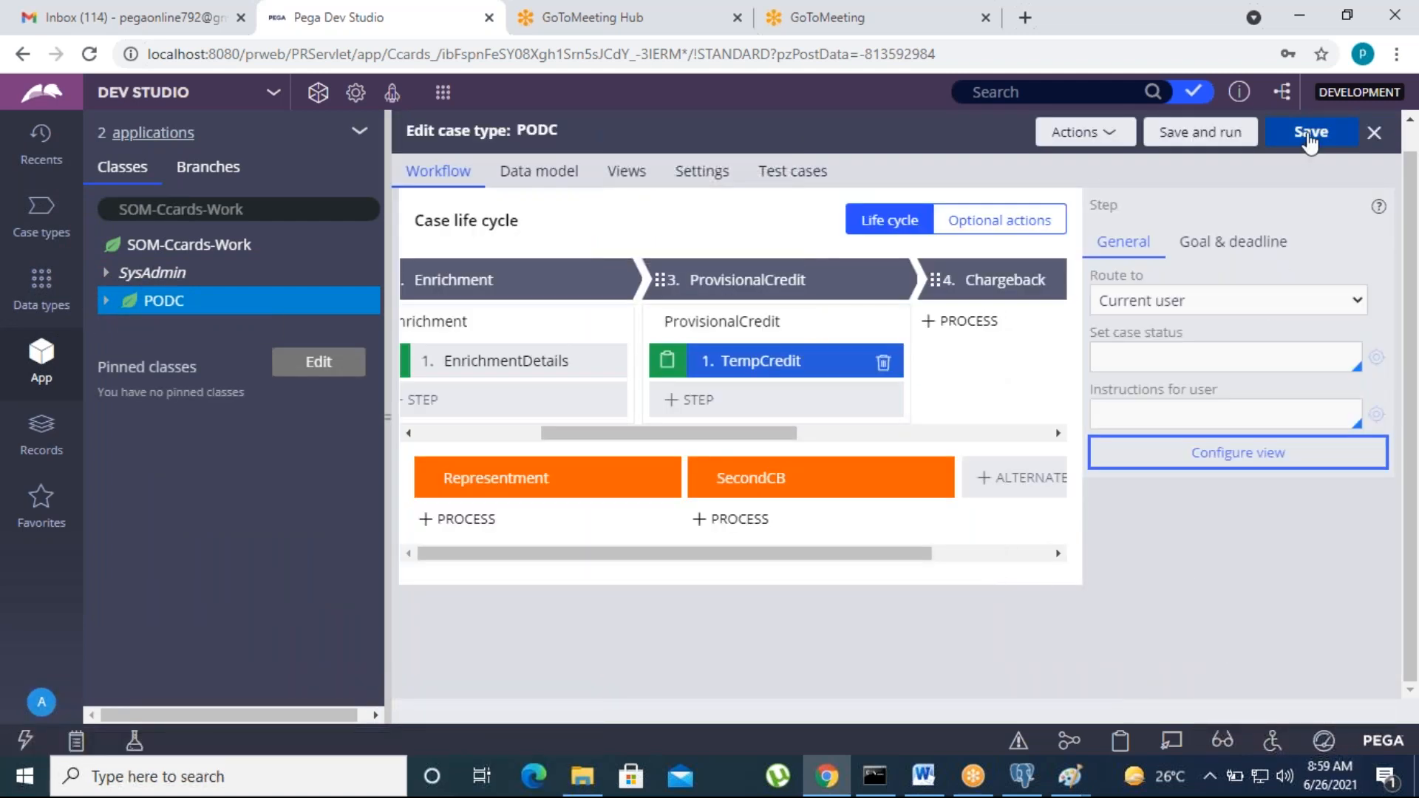
Step: Save the PODC case type and scroll the life cycle back to stages 1–3
{"action": "left_click", "coordinate": [1306, 137]}
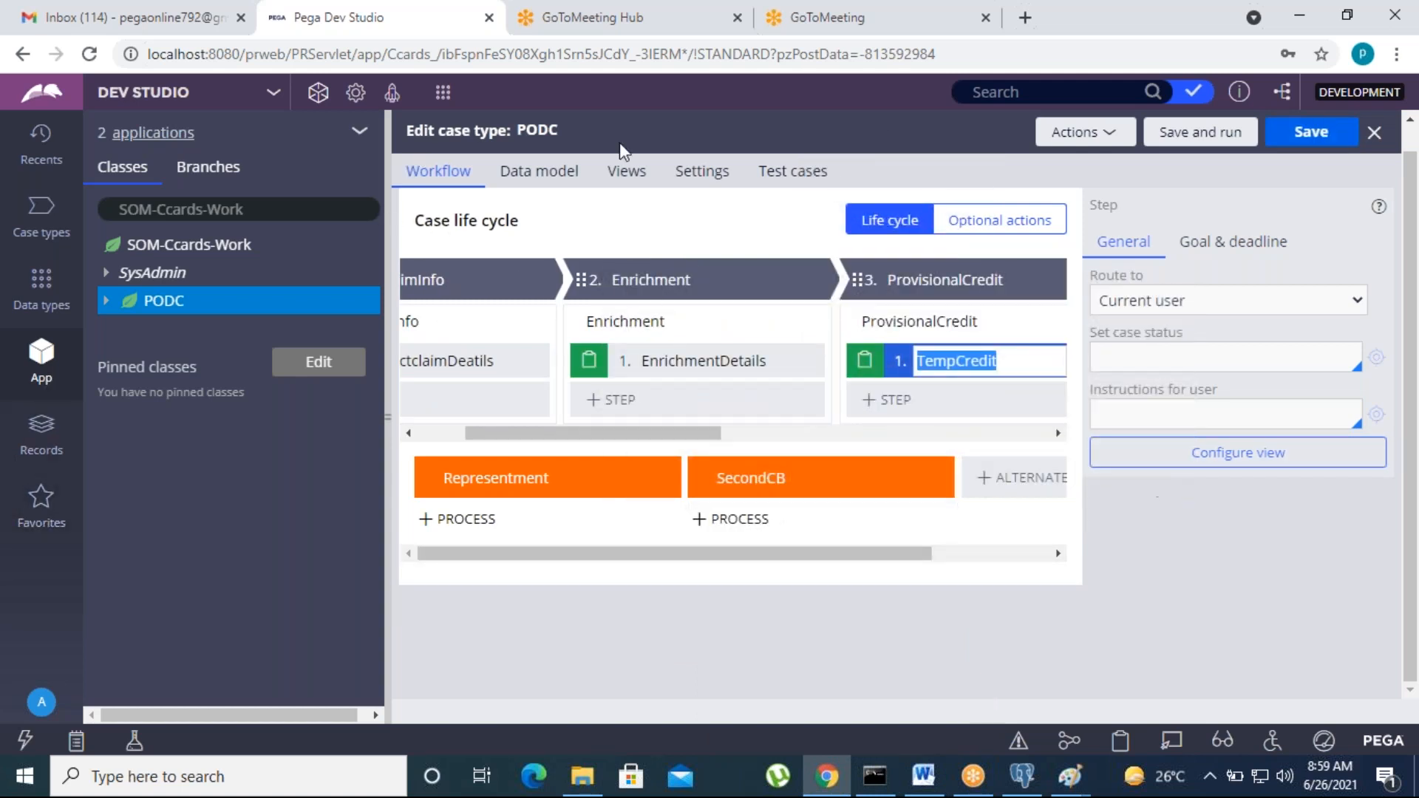
{"action": "left_click_drag", "start_coordinate": [702, 433], "coordinate": [913, 433]}
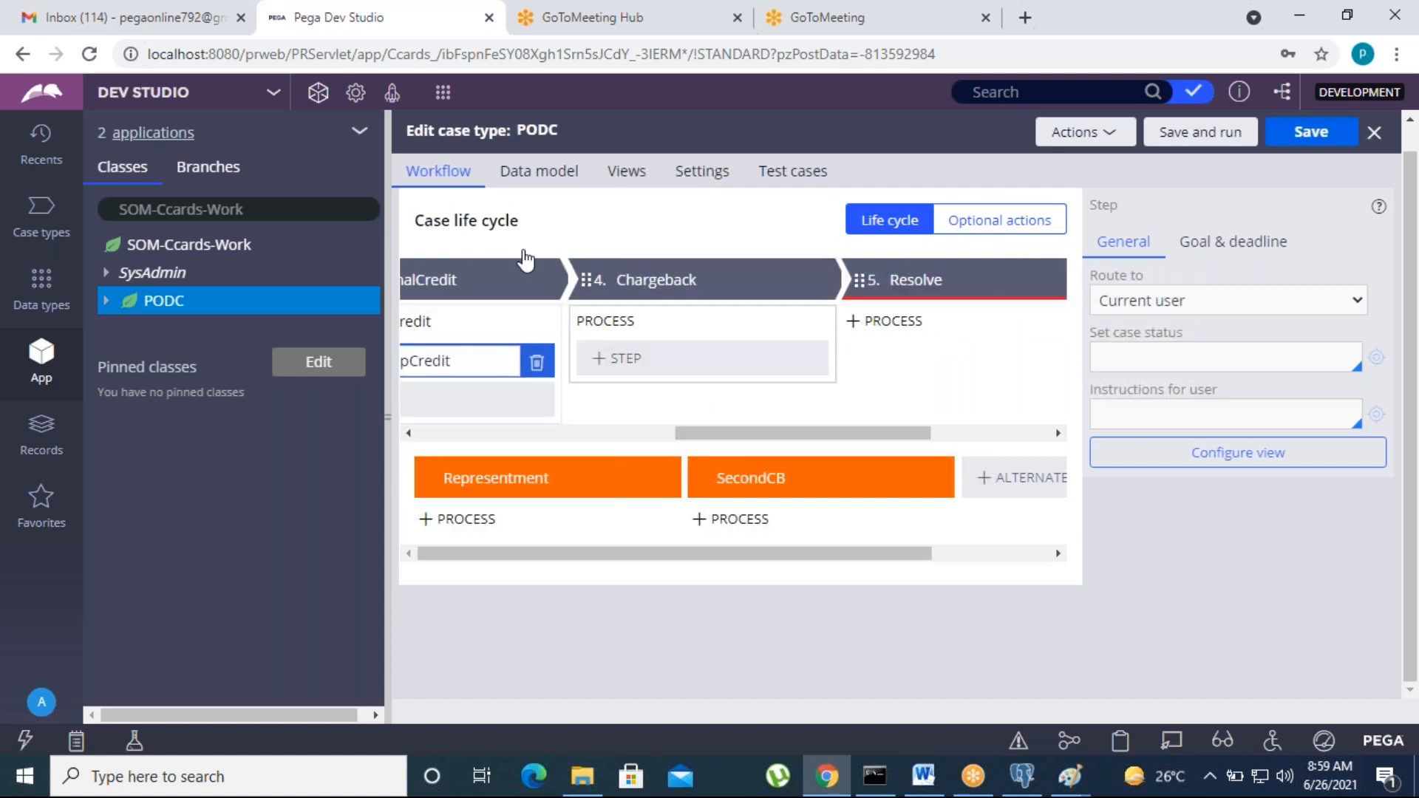
{"action": "mouse_move", "coordinate": [676, 351]}
{"action": "left_click", "coordinate": [1311, 131]}
{"action": "left_click_drag", "start_coordinate": [726, 436], "coordinate": [645, 441]}
{"action": "left_click", "coordinate": [645, 436]}
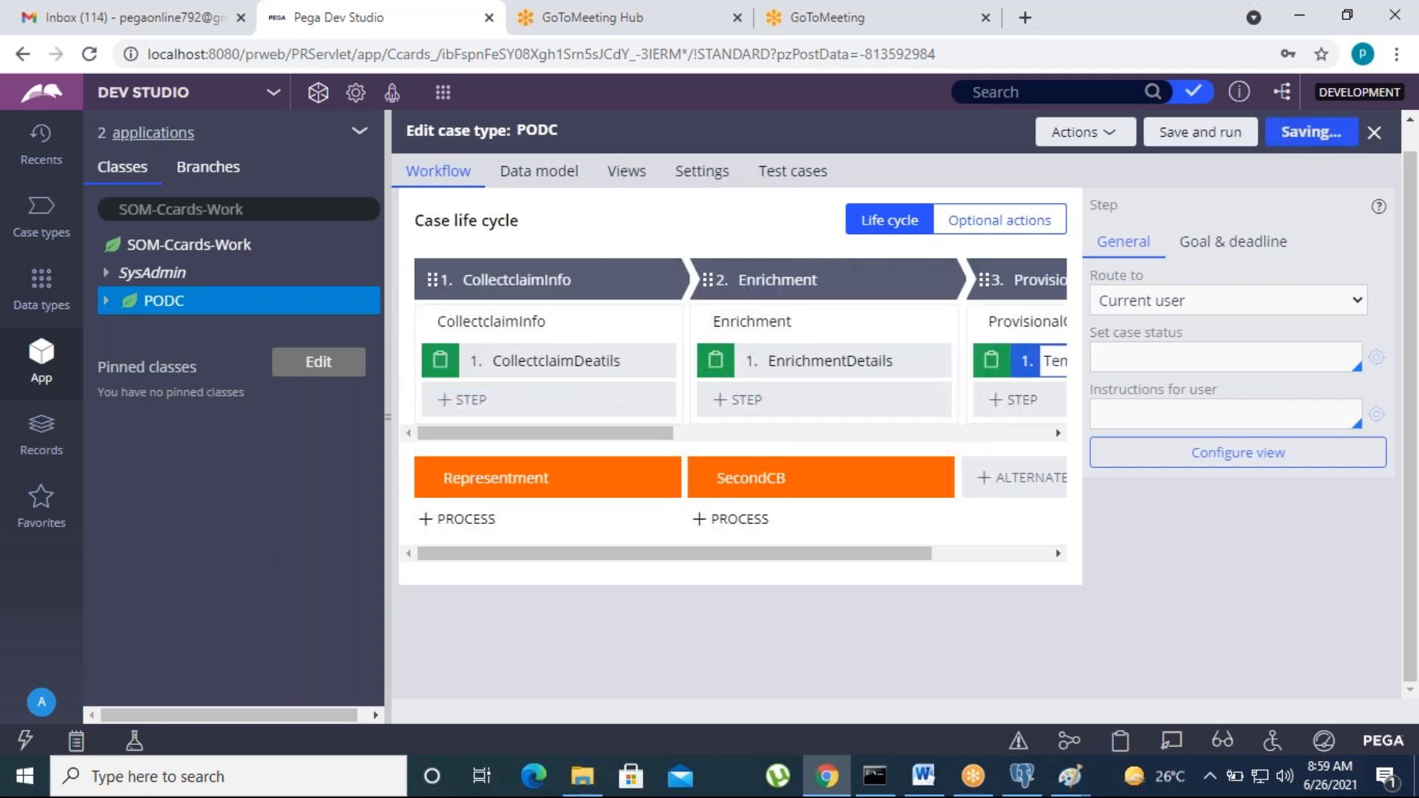
{"action": "left_click", "coordinate": [550, 182]}
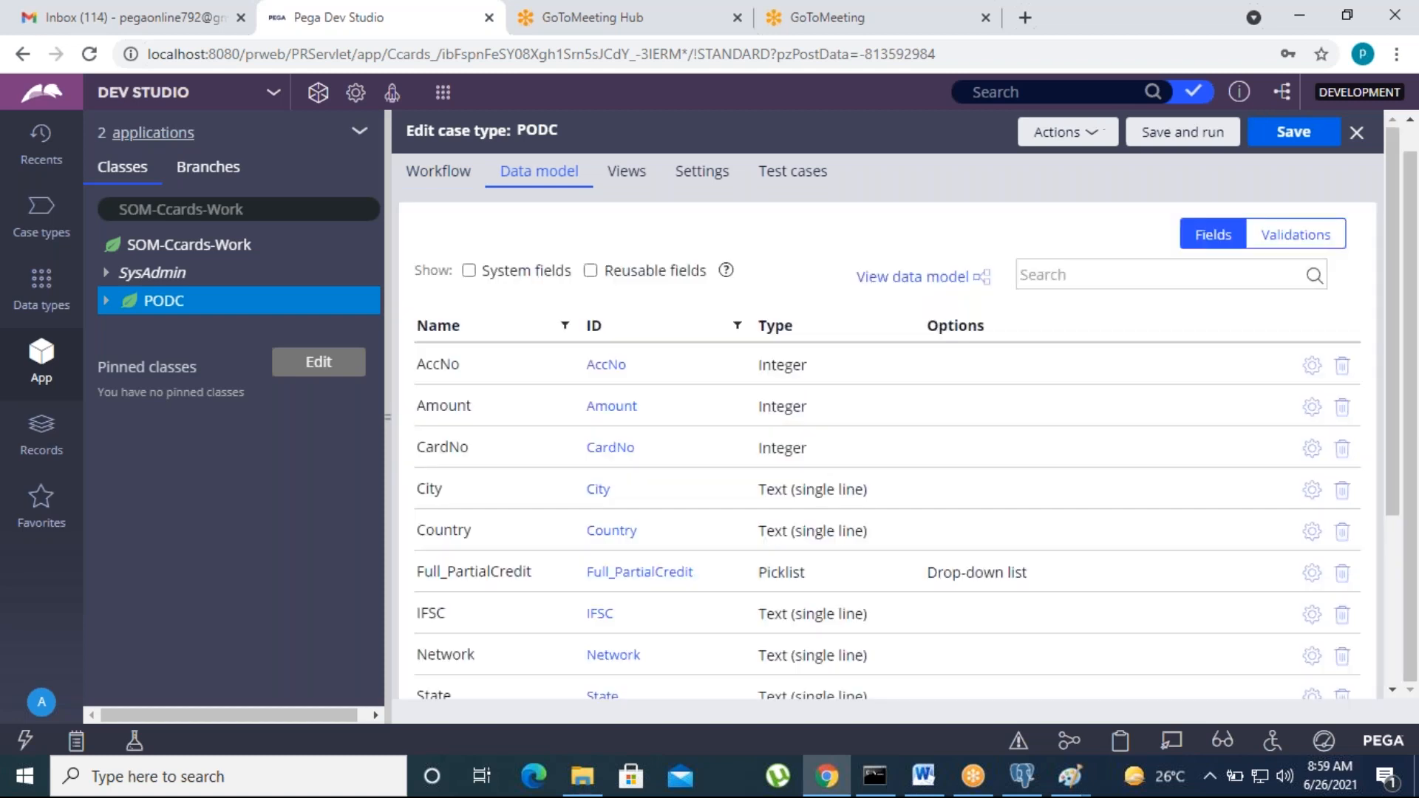
Step: Scroll the Data model Fields list, showing Full_PartialCredit as a Picklist beside the Integer fields
{"action": "scroll", "coordinate": [612, 507], "scroll_direction": "down", "scroll_amount": 3}
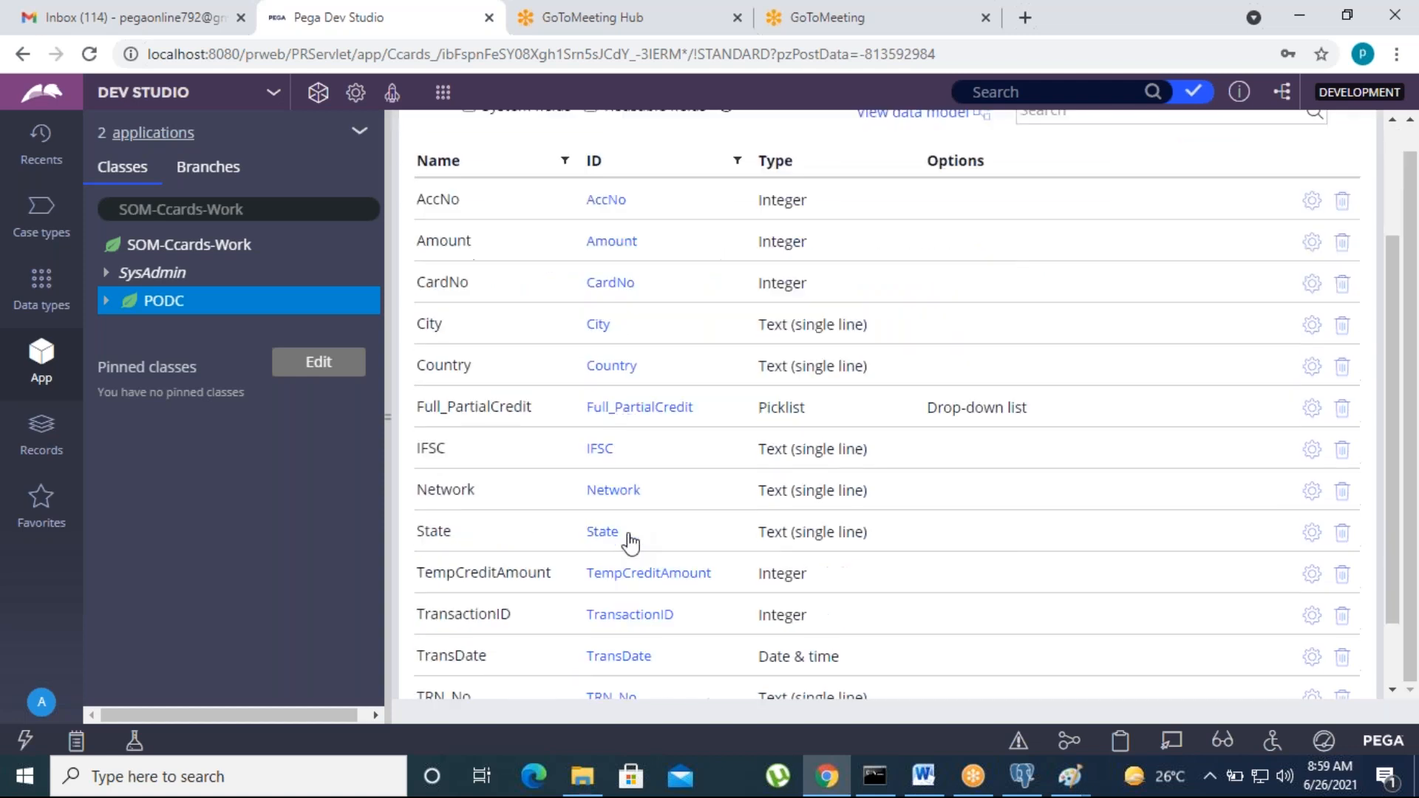
{"action": "scroll", "coordinate": [647, 608], "scroll_direction": "up", "scroll_amount": 3}
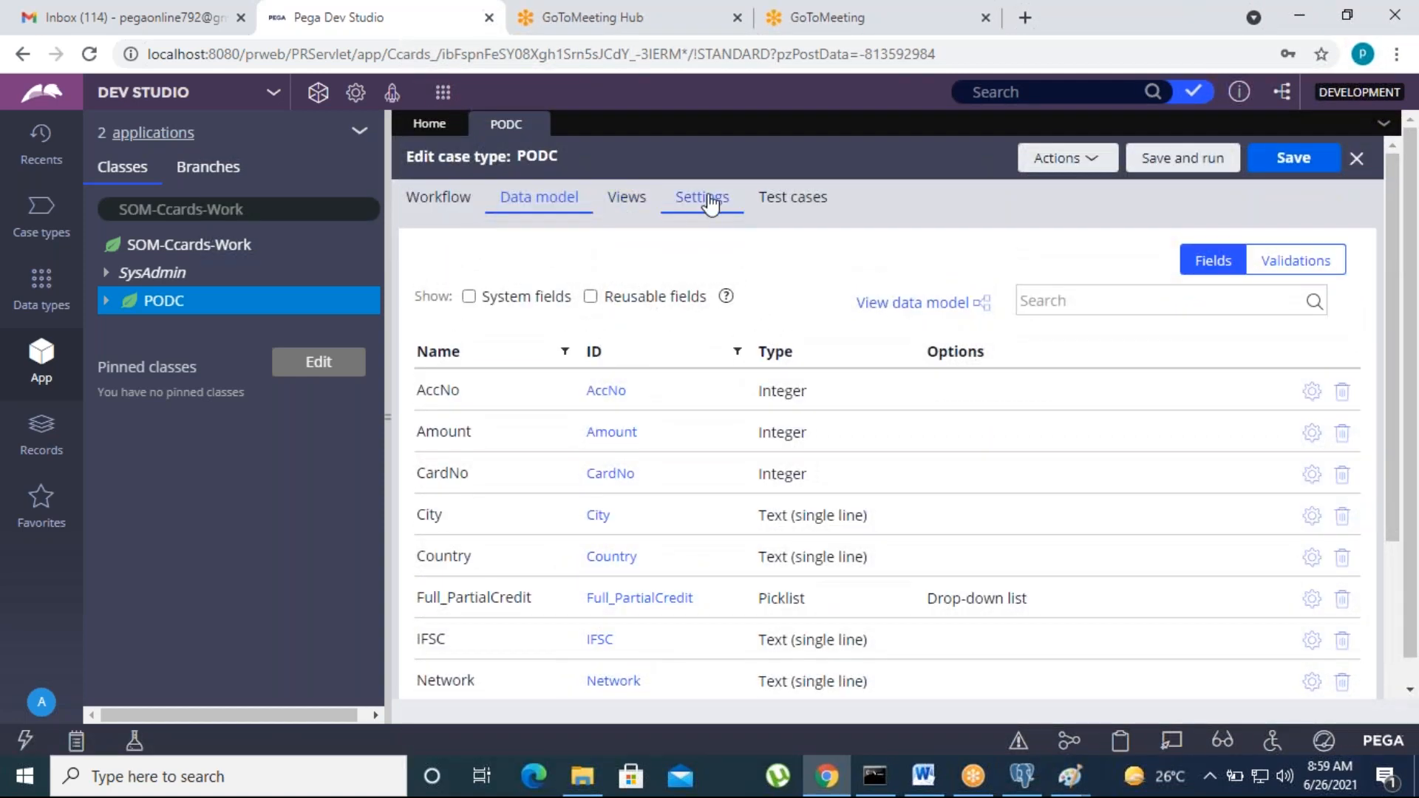
{"action": "left_click", "coordinate": [705, 197]}
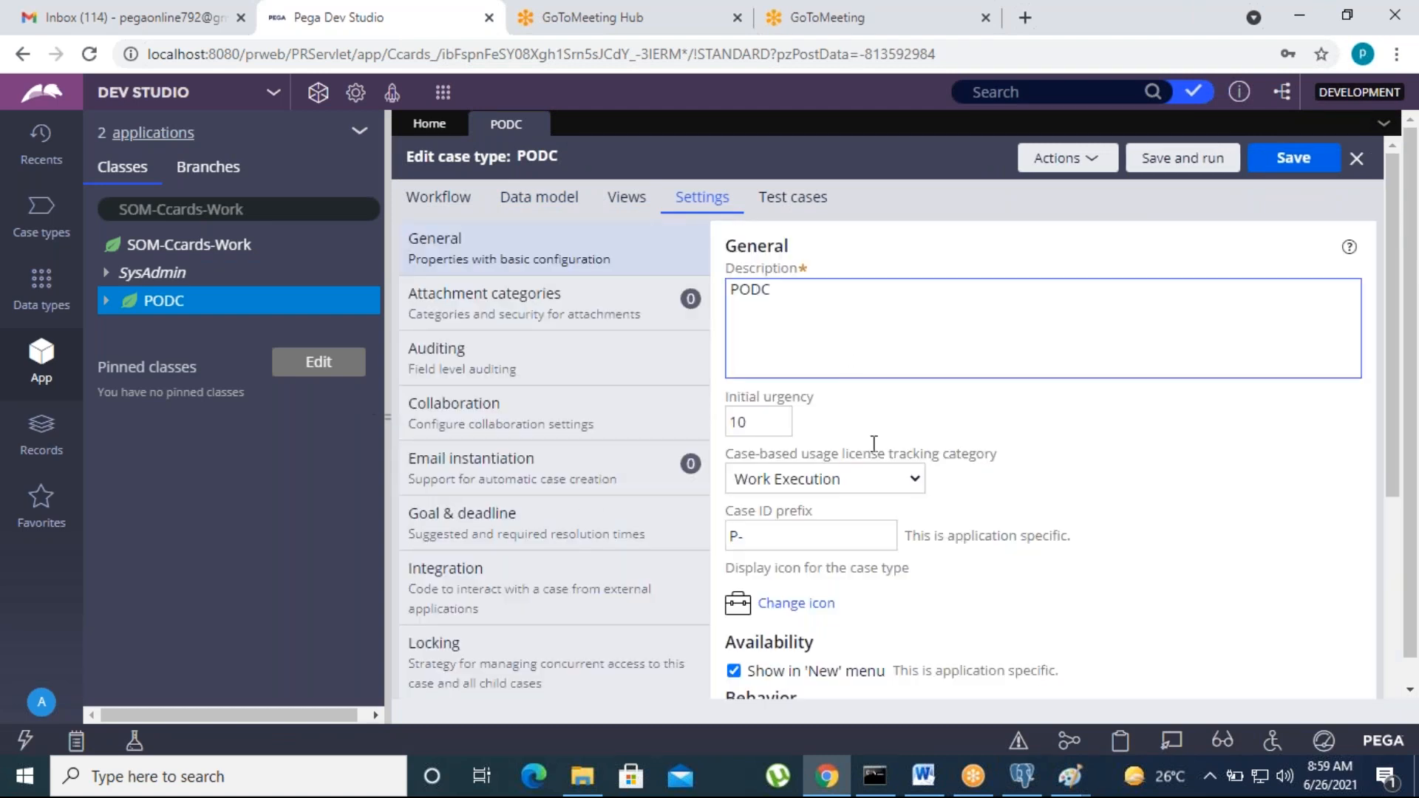
Step: Check the Initial urgency and Case ID prefix values, then view the Auditing settings
{"action": "left_click", "coordinate": [769, 422]}
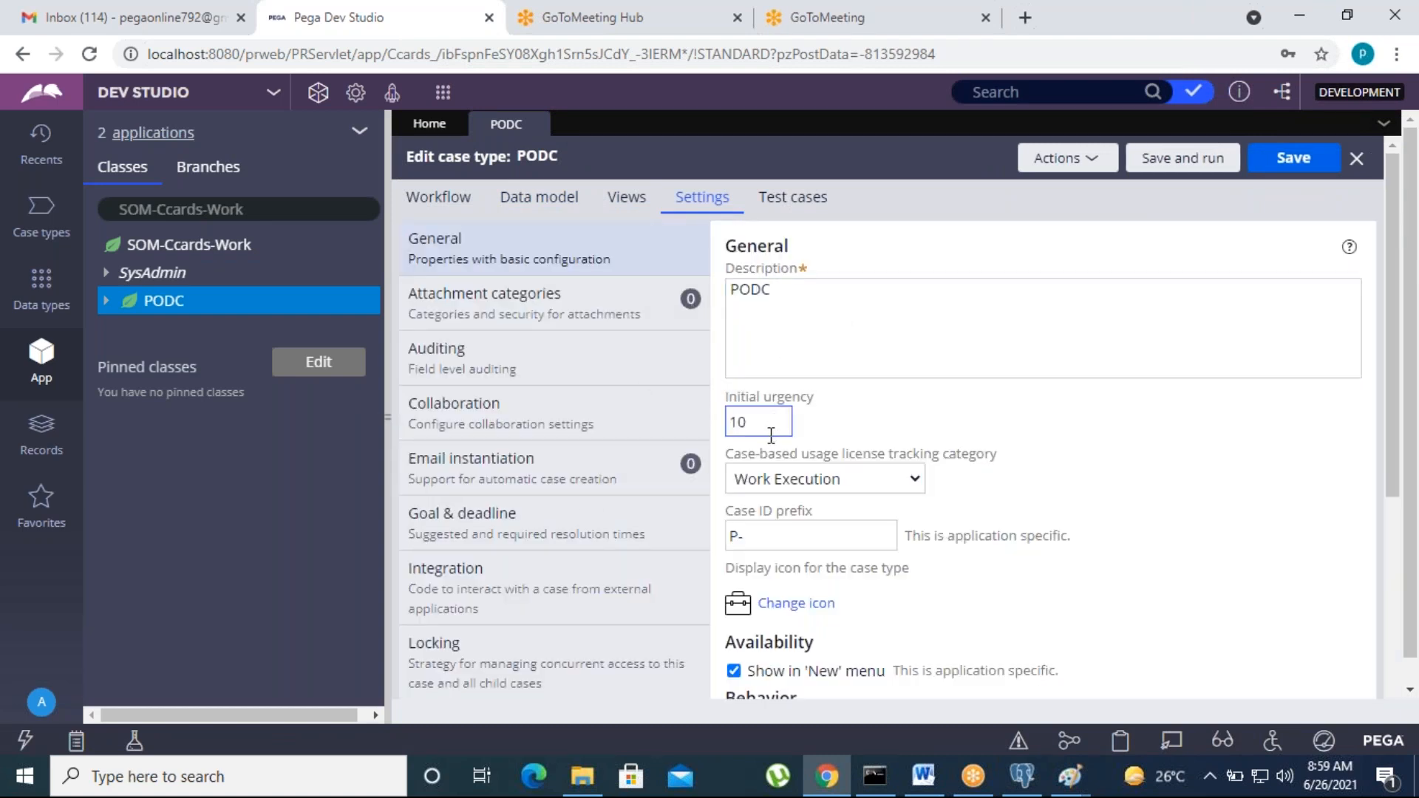
{"action": "left_click", "coordinate": [743, 535]}
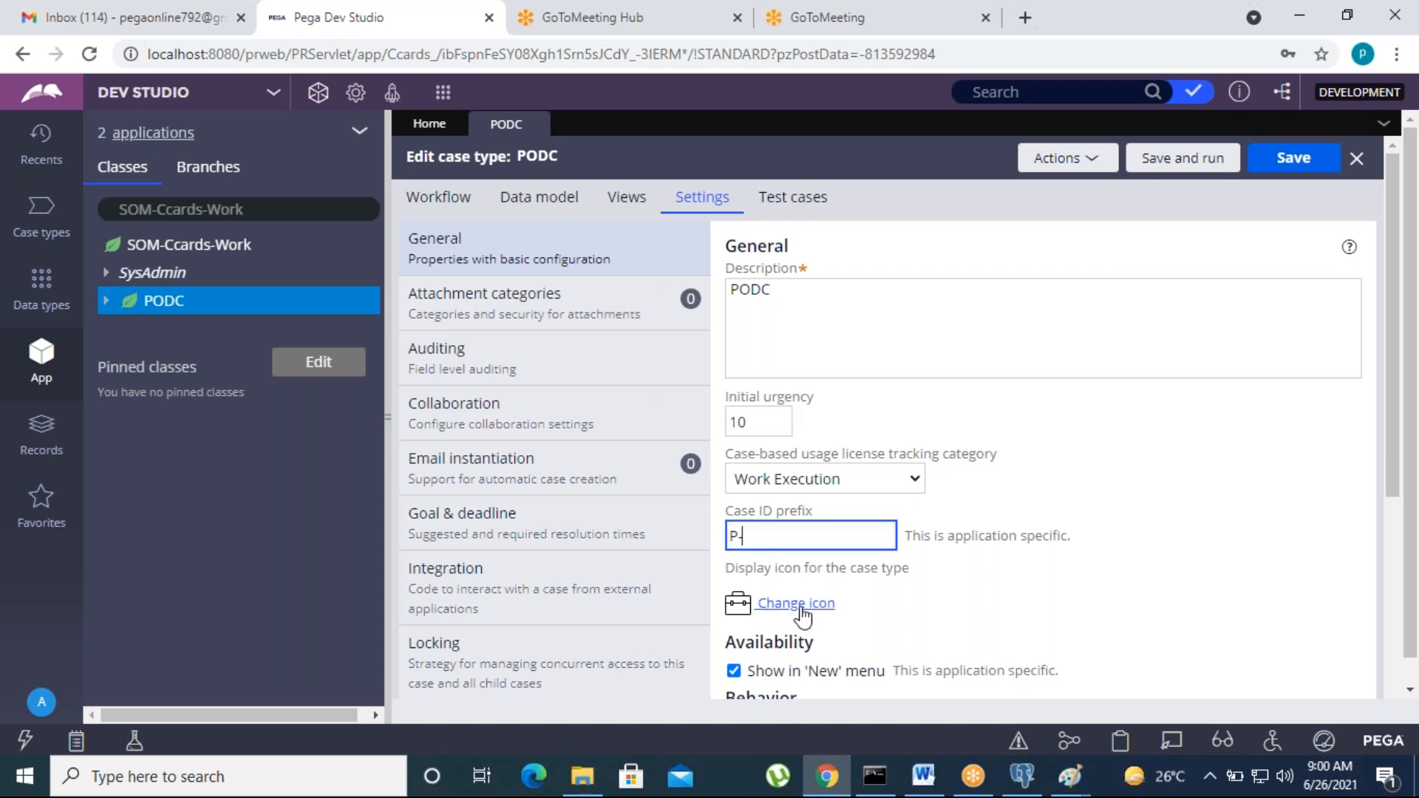
{"action": "left_click", "coordinate": [474, 367]}
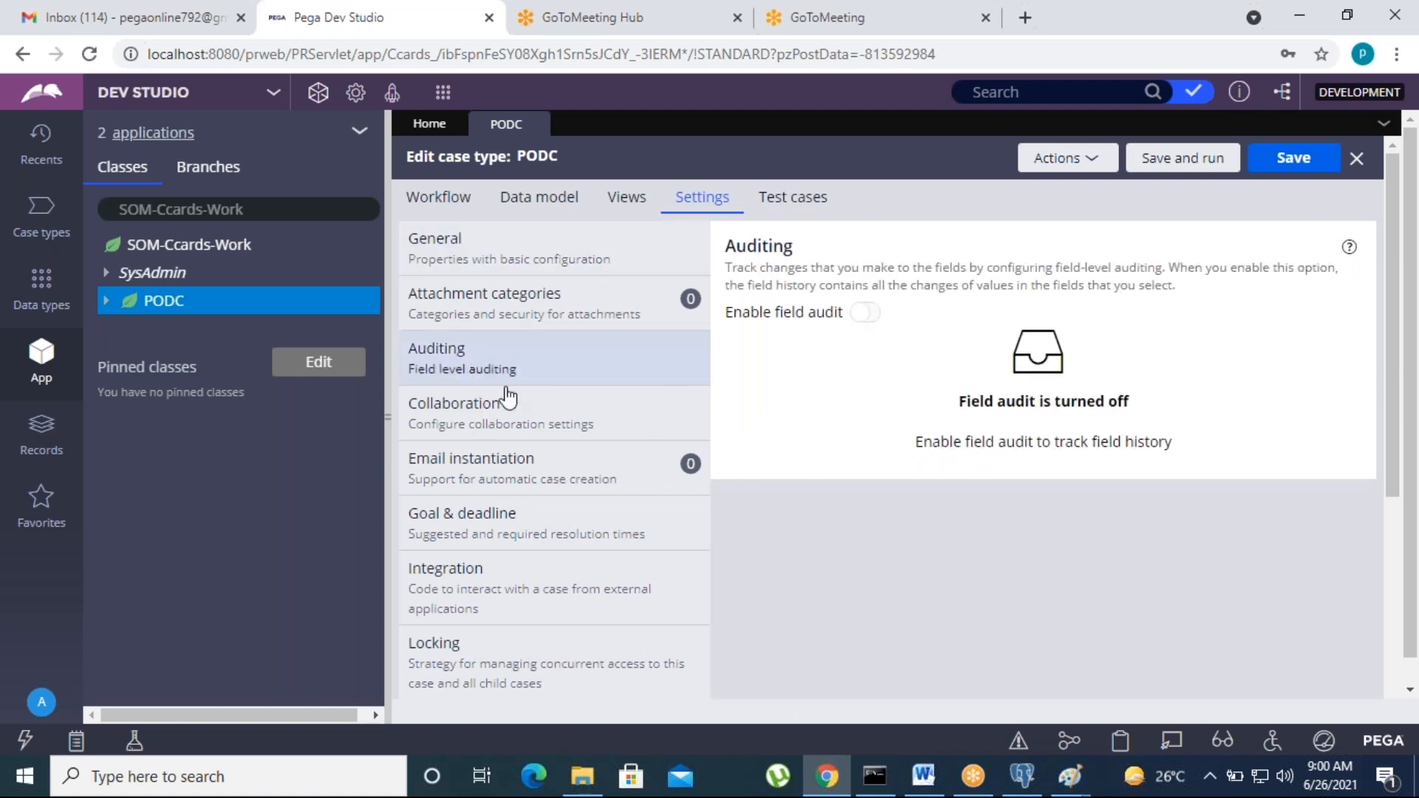
{"action": "scroll", "coordinate": [537, 631], "scroll_direction": "down", "scroll_amount": 5}
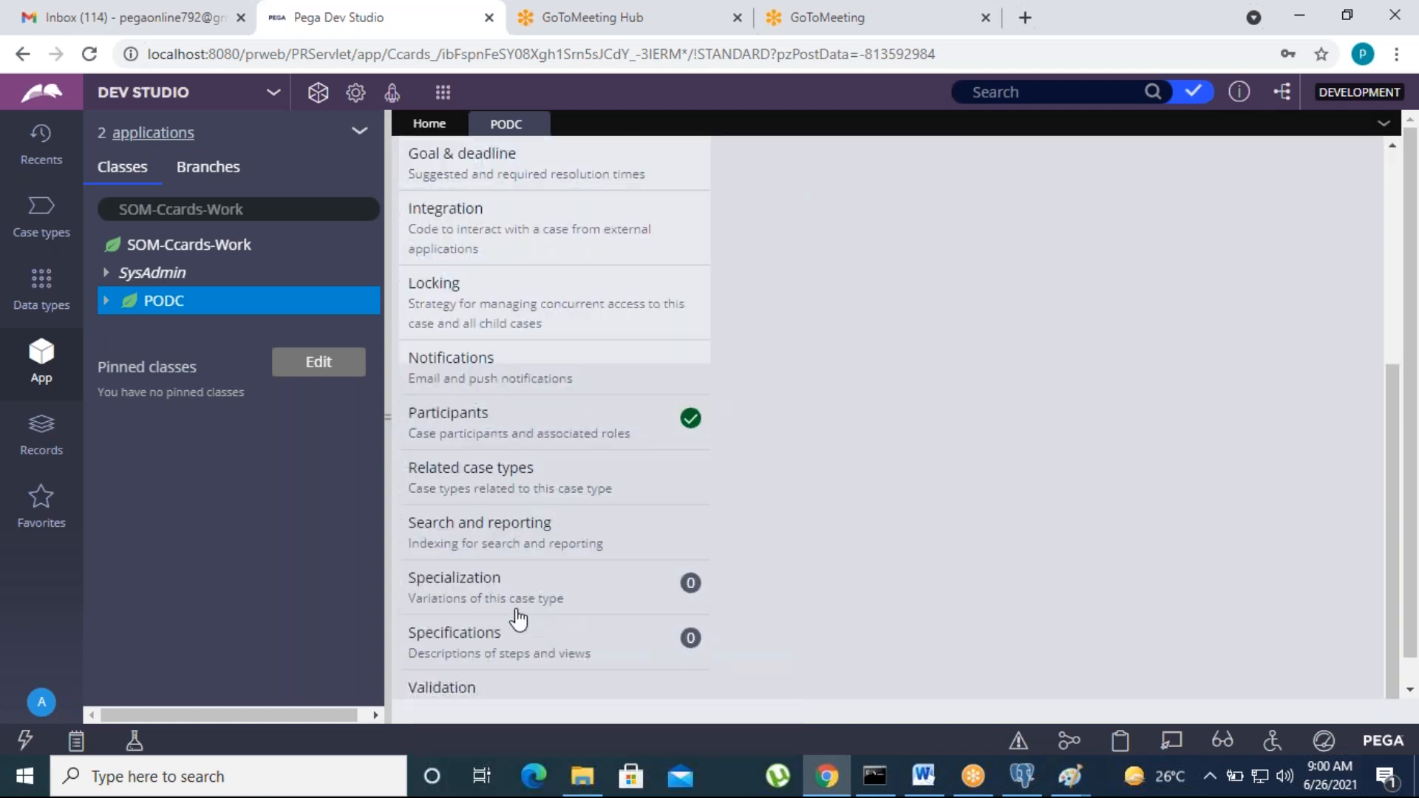
Step: Open Locking, try Allow multiple users, and review the 30-minute time-out
{"action": "left_click", "coordinate": [497, 327]}
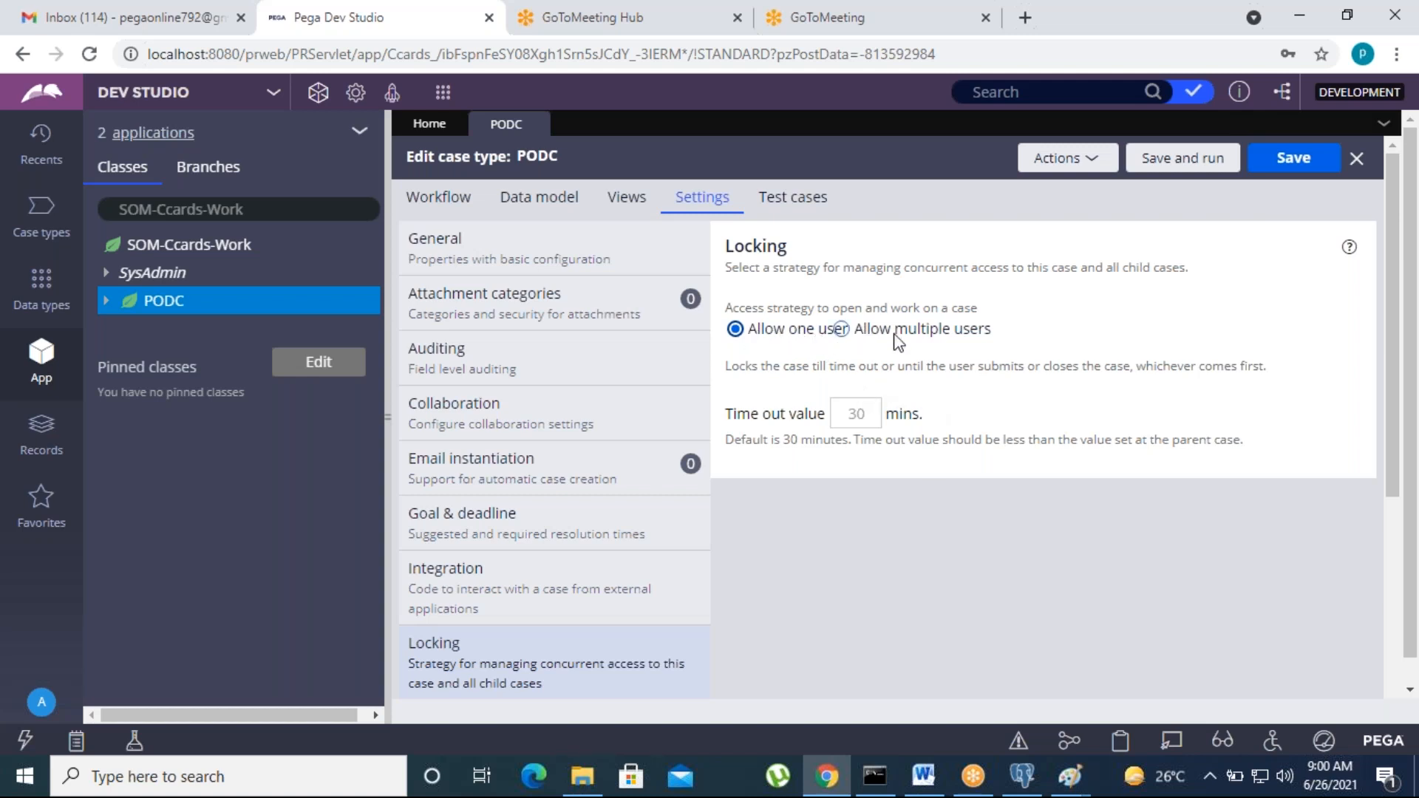
{"action": "left_click", "coordinate": [849, 332]}
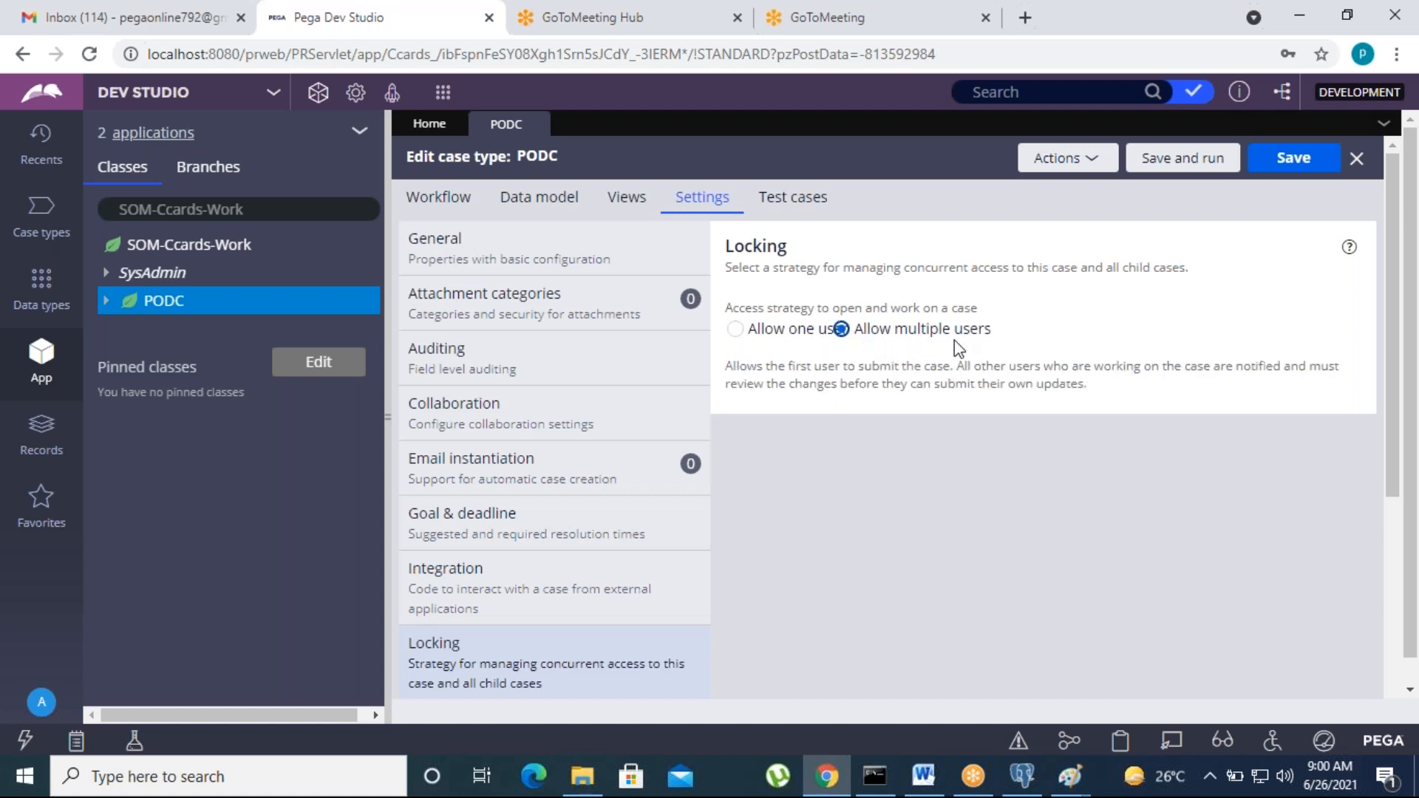
{"action": "left_click", "coordinate": [734, 328]}
{"action": "left_click", "coordinate": [861, 414]}
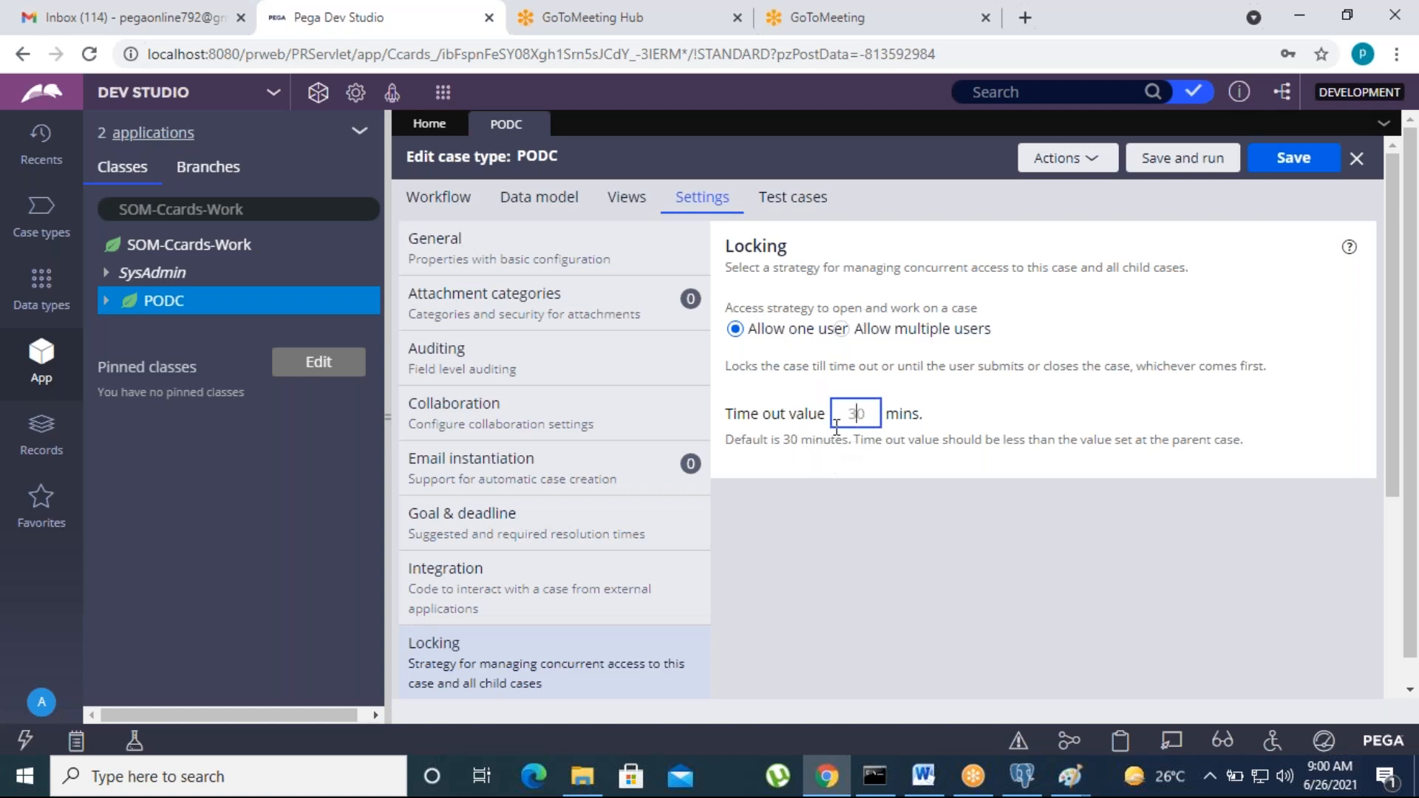
{"action": "left_click", "coordinate": [831, 568]}
{"action": "left_click", "coordinate": [852, 426]}
Step: Compare both locking options, keeping Allow one user with a 30-minute time-out, and save
{"action": "left_click", "coordinate": [841, 329]}
{"action": "left_click", "coordinate": [842, 330]}
{"action": "left_click", "coordinate": [843, 329]}
{"action": "left_click", "coordinate": [735, 329]}
{"action": "left_click", "coordinate": [840, 329]}
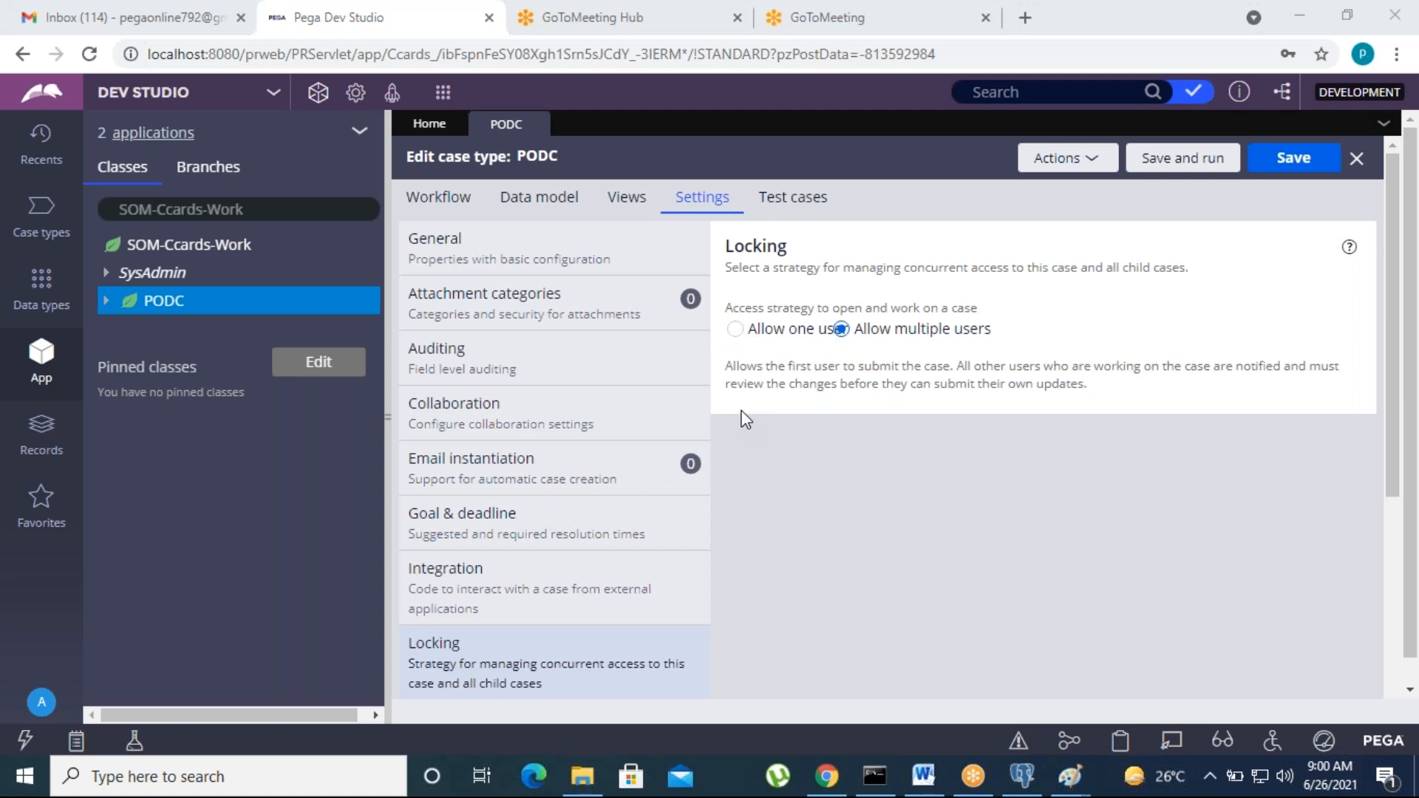
{"action": "left_click", "coordinate": [736, 330]}
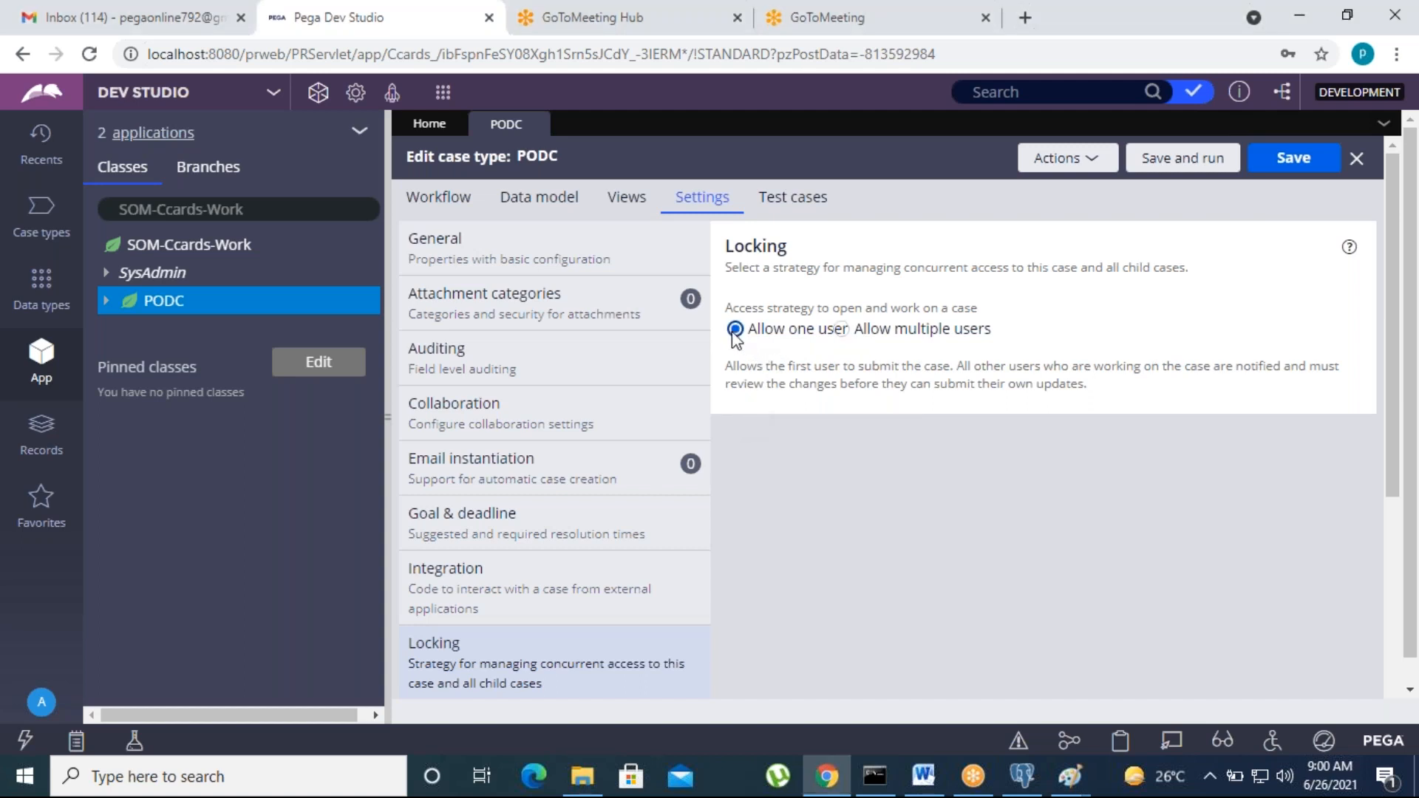
{"action": "left_click", "coordinate": [841, 329]}
{"action": "left_click", "coordinate": [736, 328]}
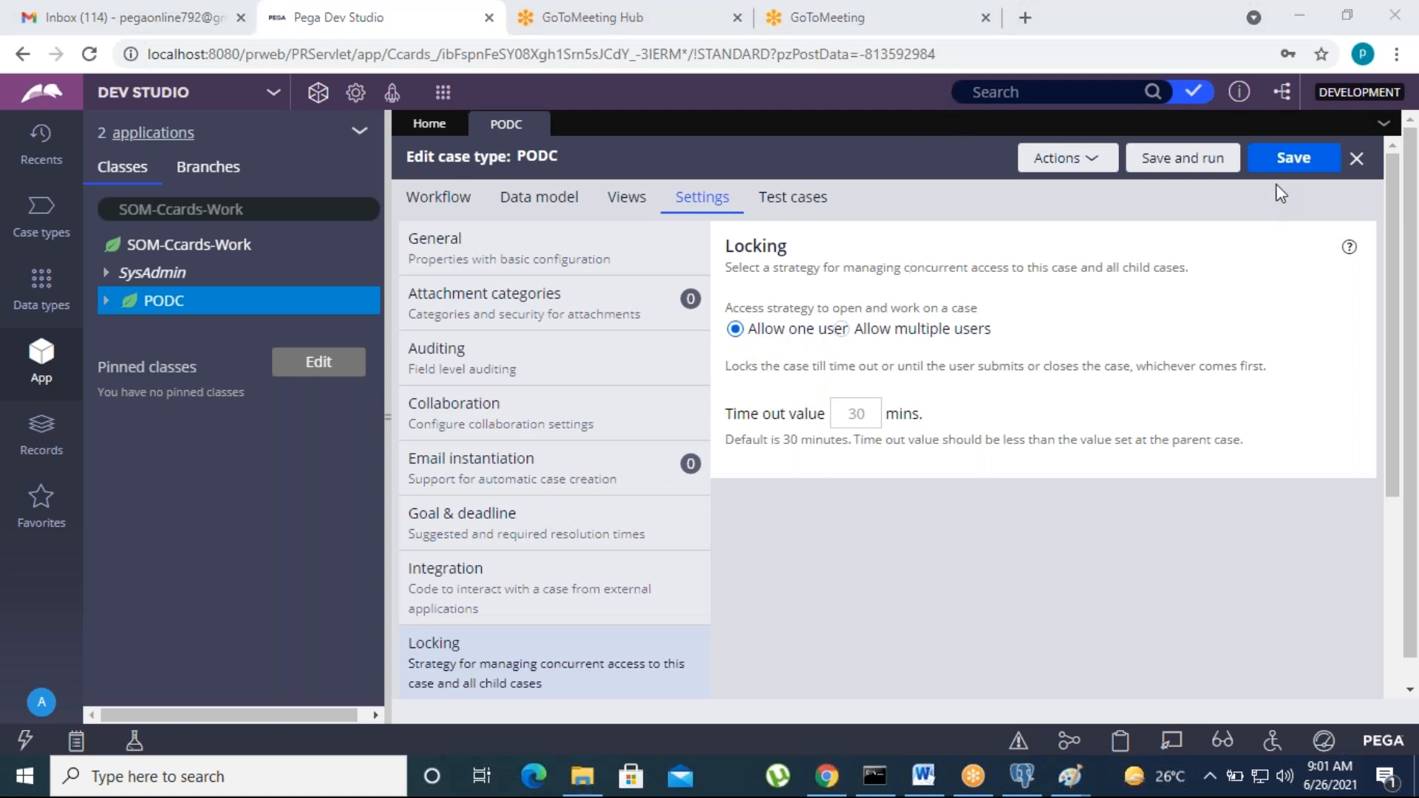
{"action": "left_click", "coordinate": [1284, 164]}
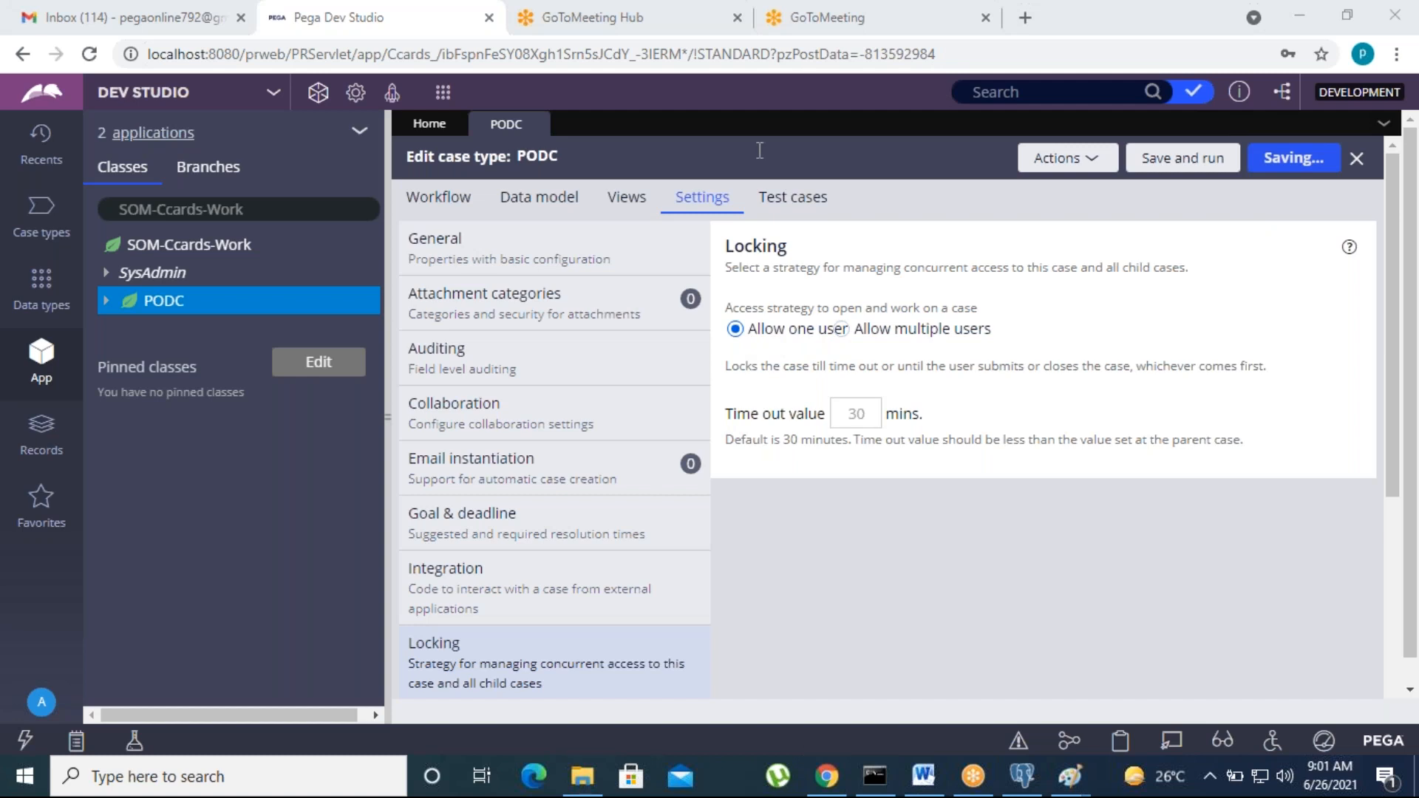
Step: Return to the PODC case life cycle, then bring up the Word notes document
{"action": "left_click", "coordinate": [441, 210]}
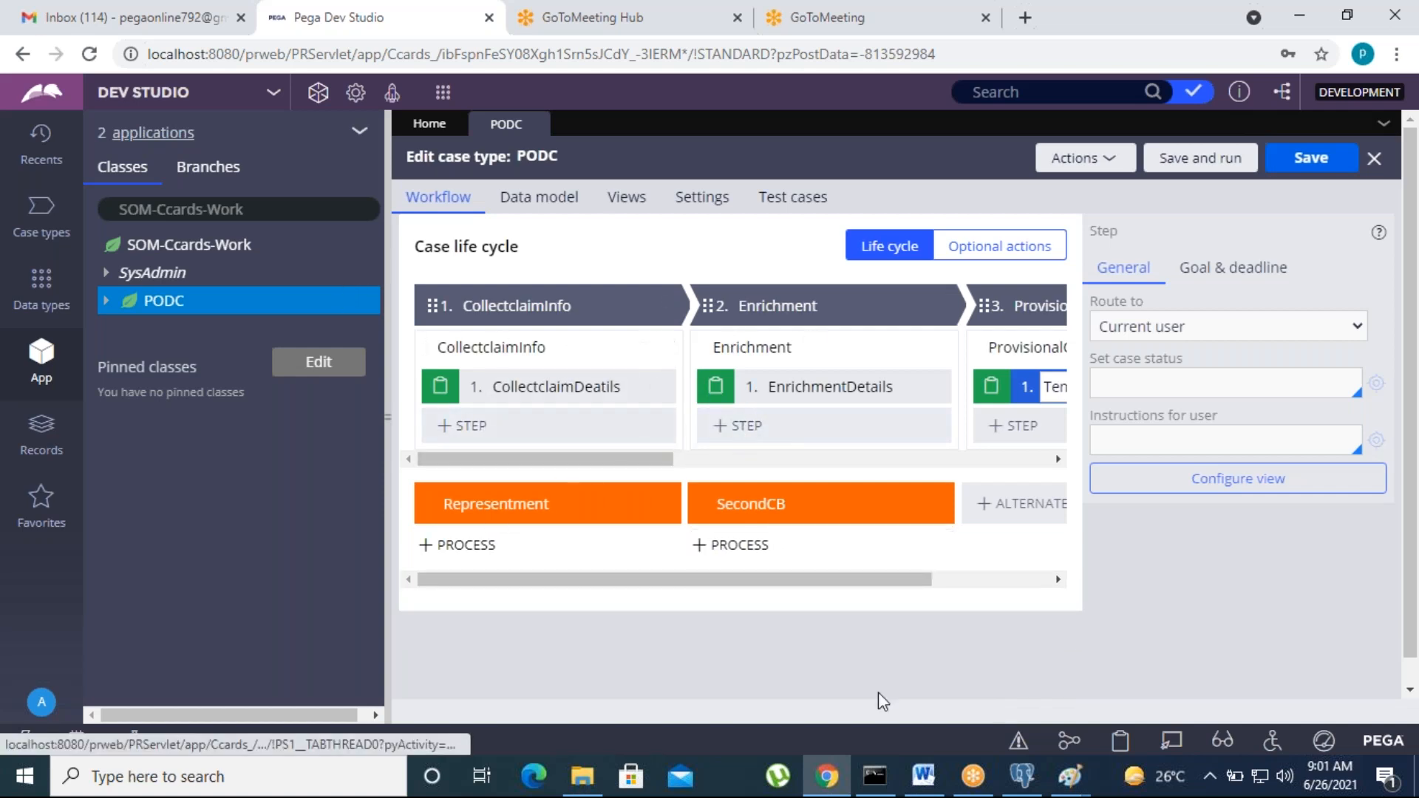
{"action": "left_click", "coordinate": [923, 776]}
Step: Colour the Config Stages through Locking lines light blue in Word
{"action": "scroll", "coordinate": [473, 491], "scroll_direction": "up", "scroll_amount": 3}
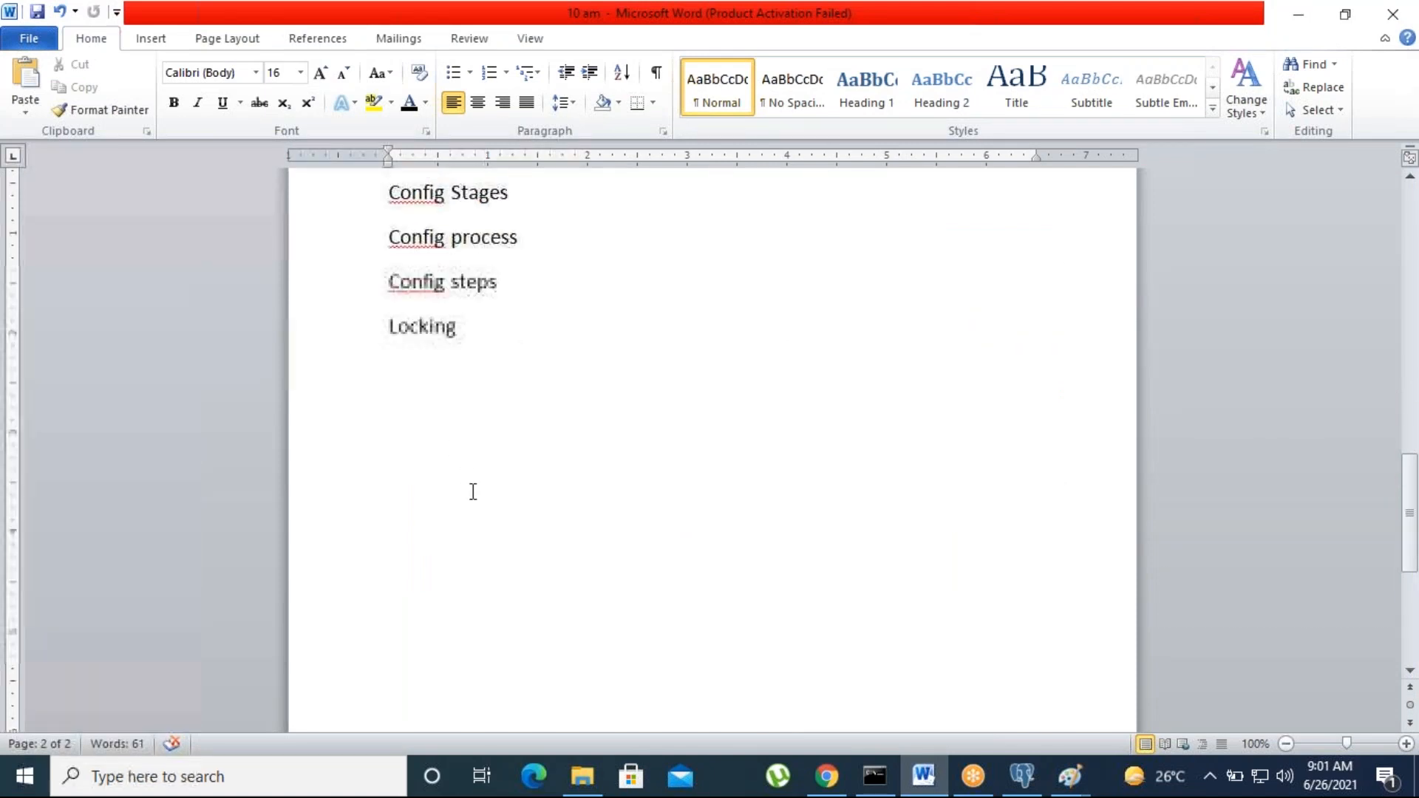
{"action": "scroll", "coordinate": [473, 406], "scroll_direction": "up", "scroll_amount": 2}
{"action": "left_click_drag", "start_coordinate": [390, 285], "coordinate": [500, 424]}
{"action": "left_click", "coordinate": [425, 103]}
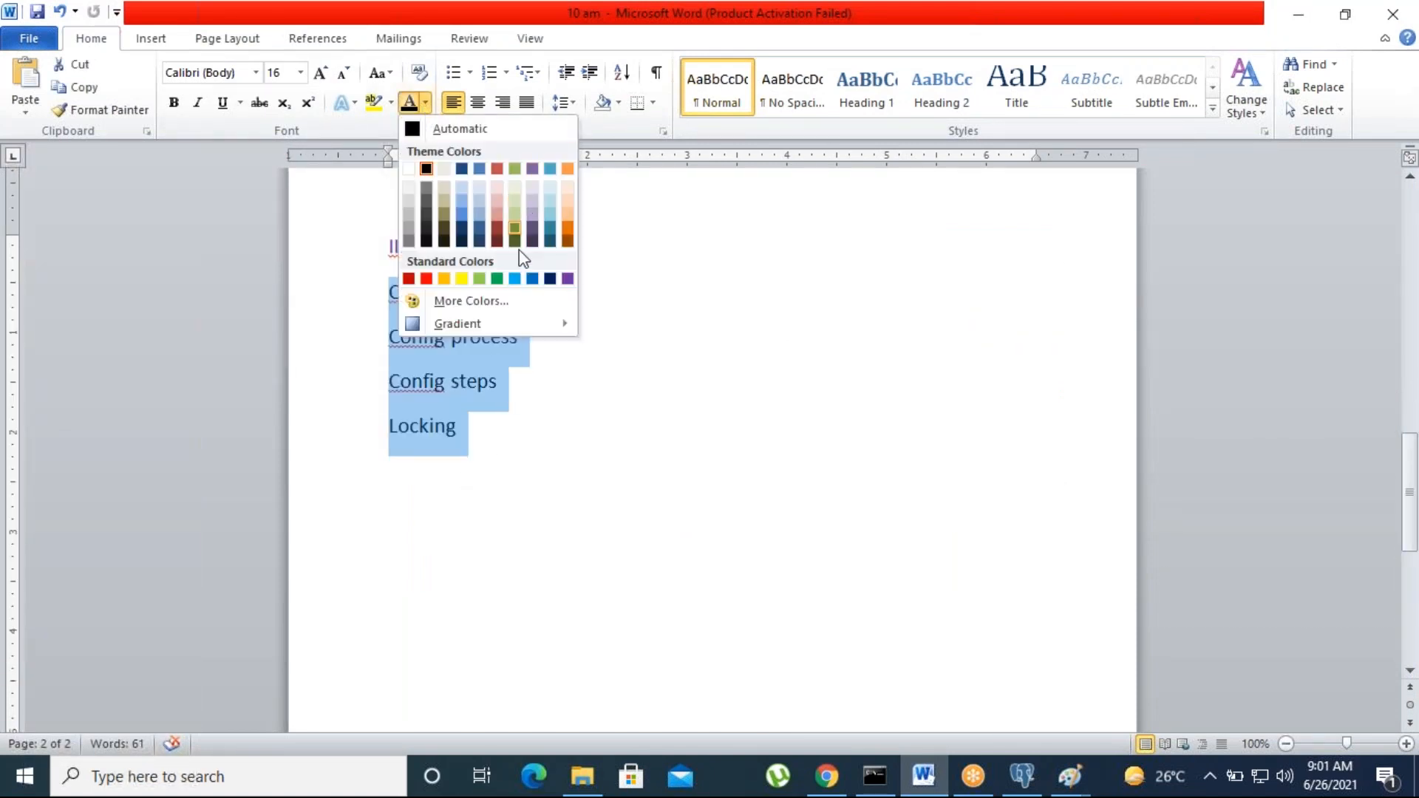
{"action": "left_click", "coordinate": [514, 278]}
{"action": "left_click", "coordinate": [584, 489]}
Step: Reselect the recoloured lines, clear the selection, and minimize Word back to Pega
{"action": "left_click", "coordinate": [460, 426]}
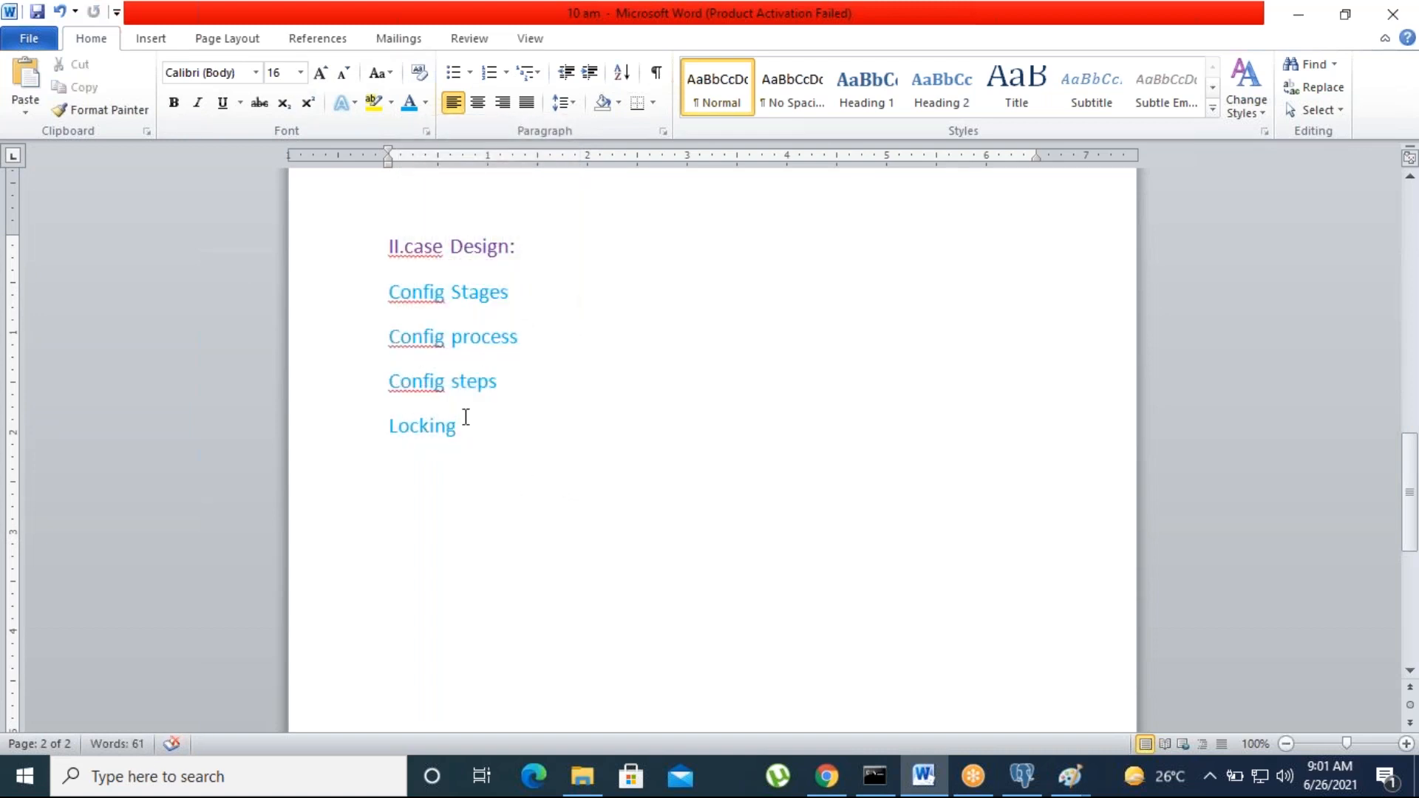
{"action": "left_click_drag", "start_coordinate": [467, 426], "coordinate": [387, 296]}
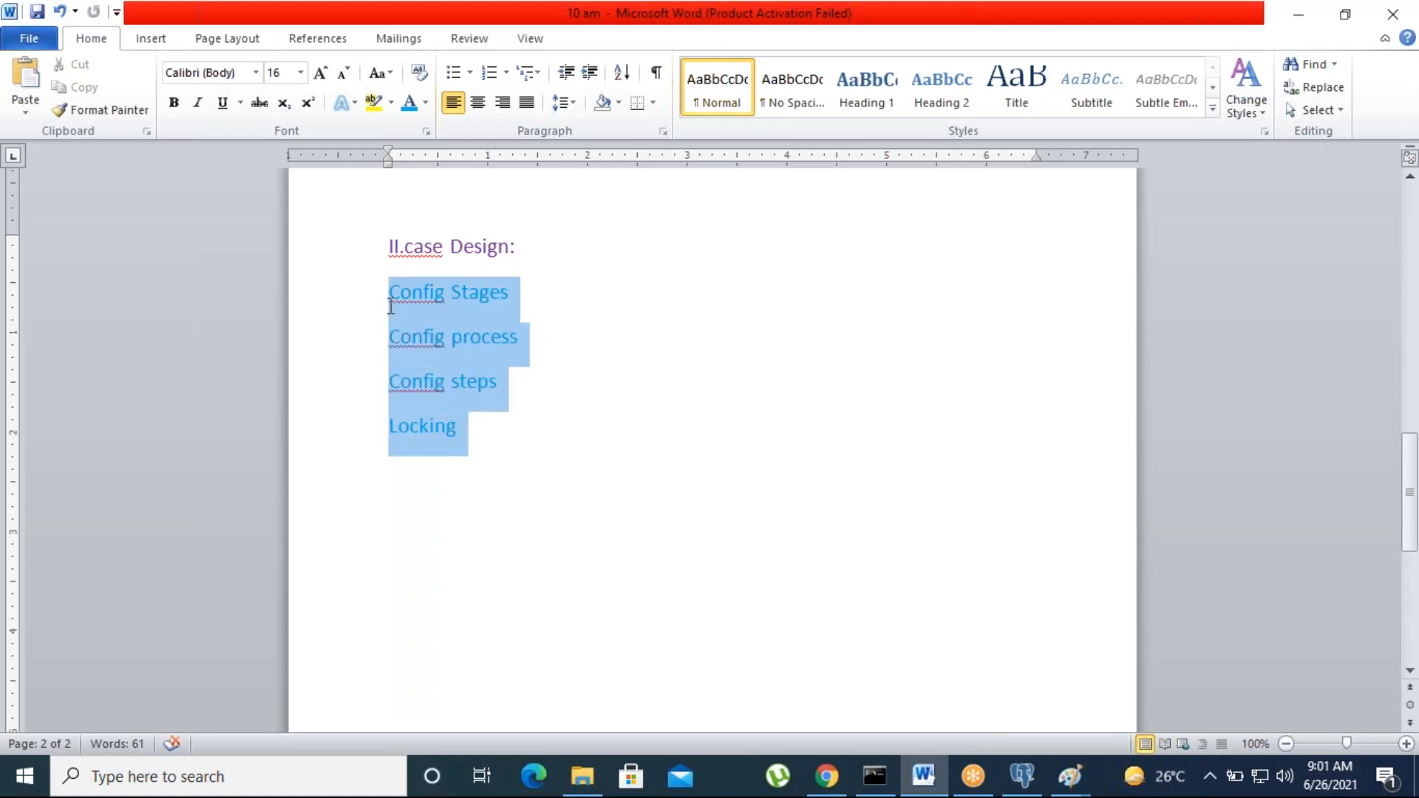
{"action": "left_click", "coordinate": [605, 432]}
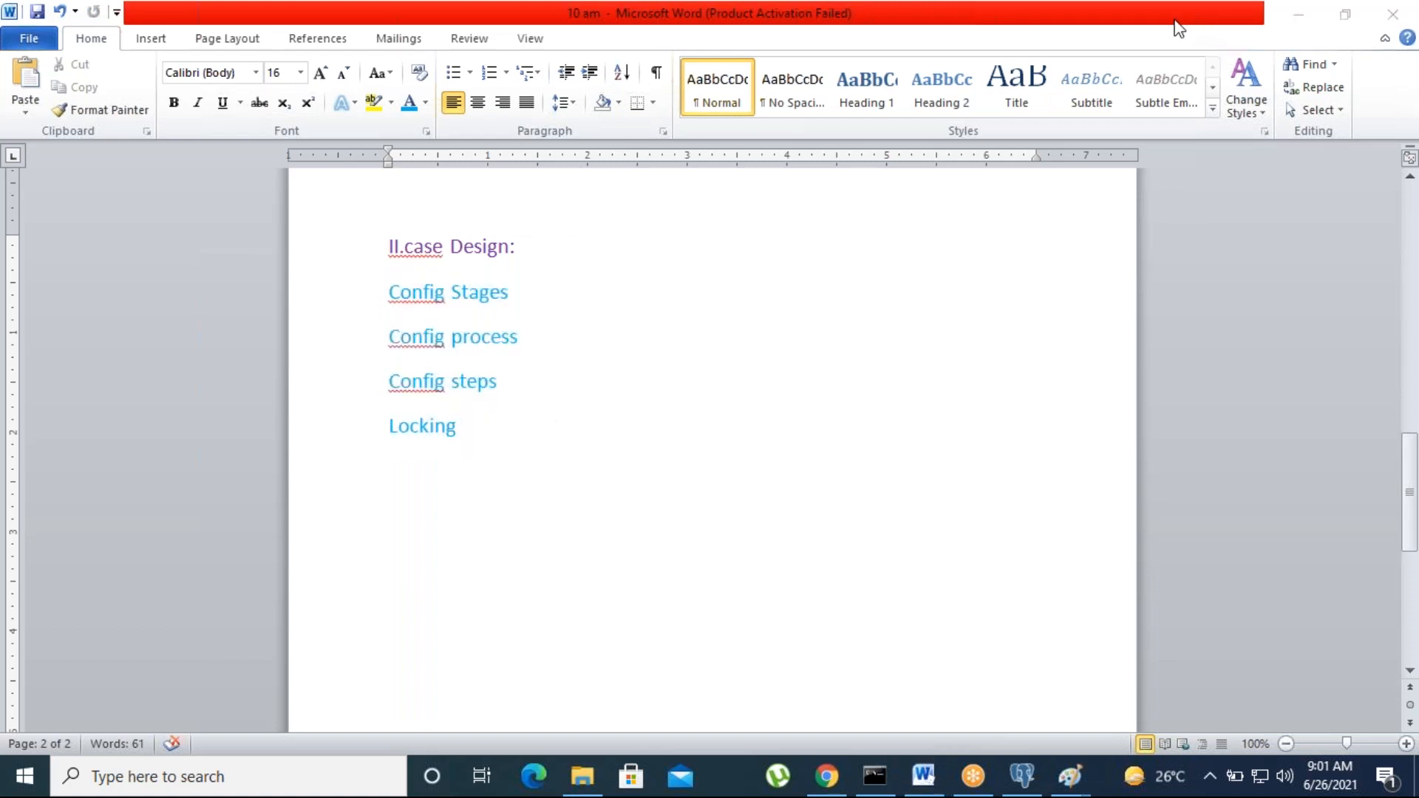
{"action": "left_click", "coordinate": [1297, 16]}
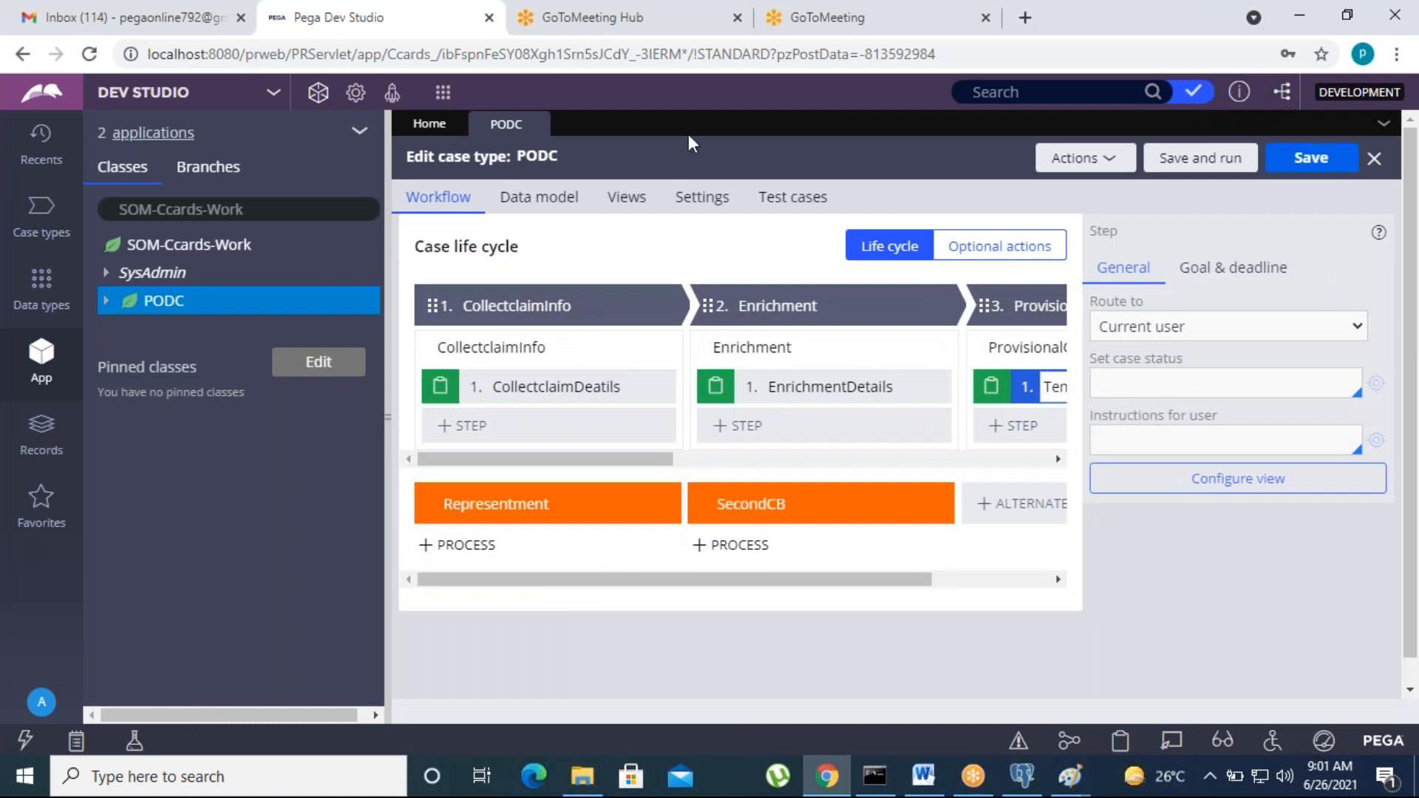